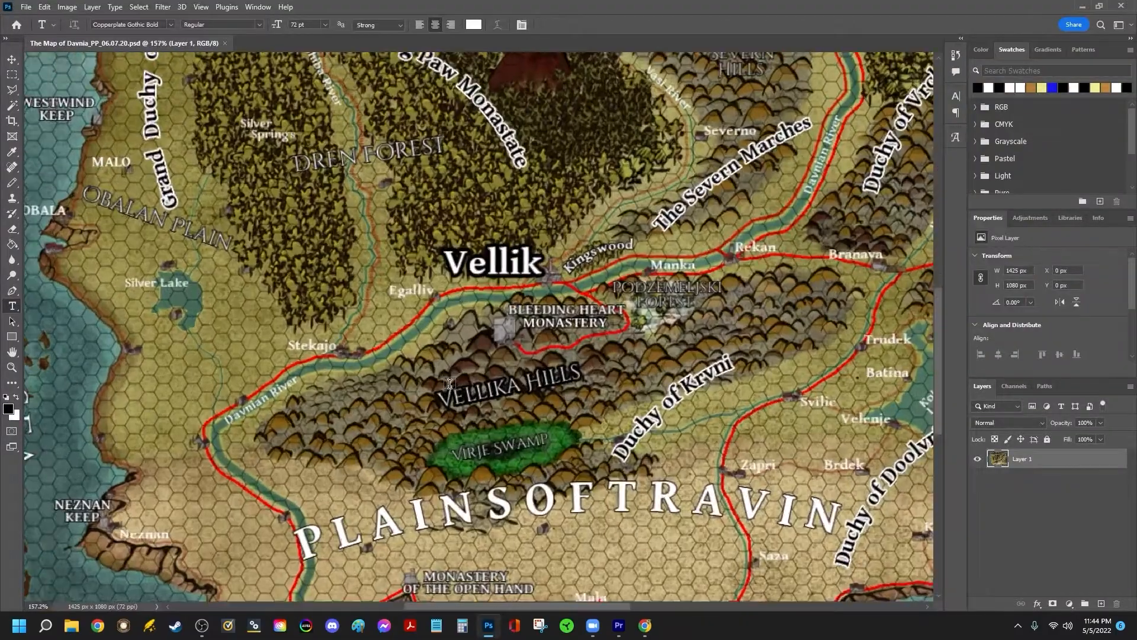
pyautogui.scroll(2, 450, 384)
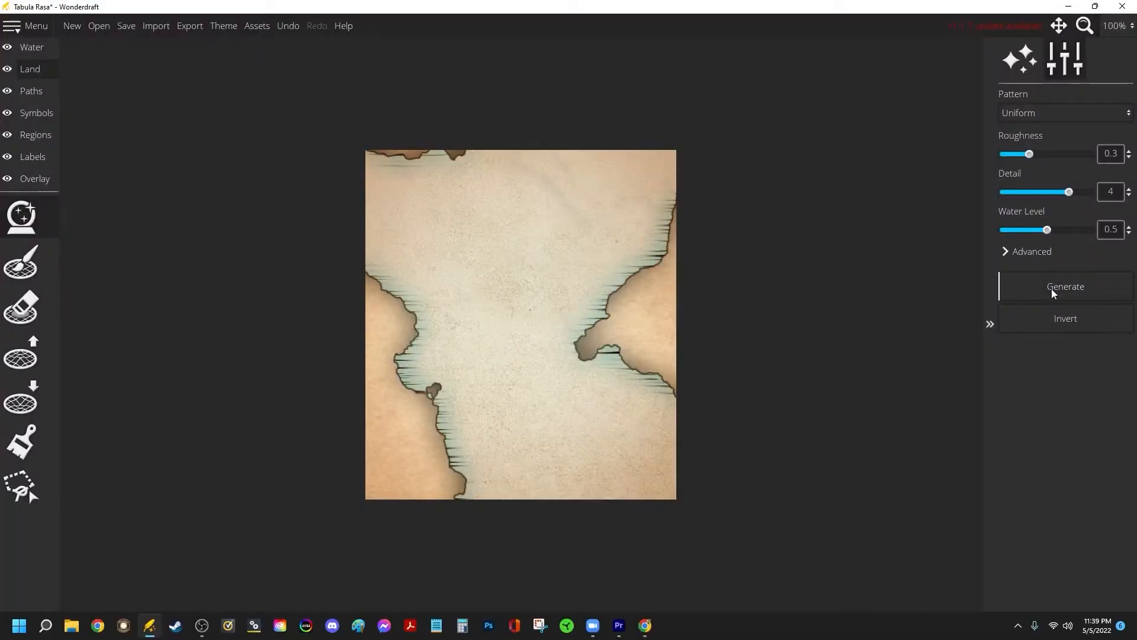
pyautogui.moveTo(1047, 230); pyautogui.dragTo(1052, 230)
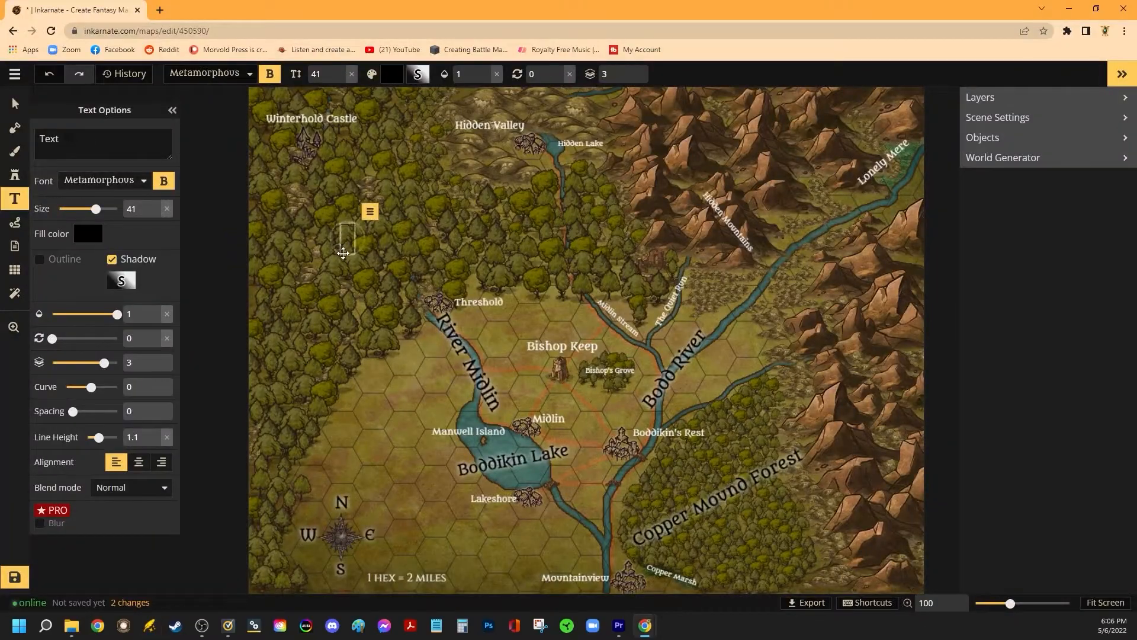
pyautogui.write('Mid')
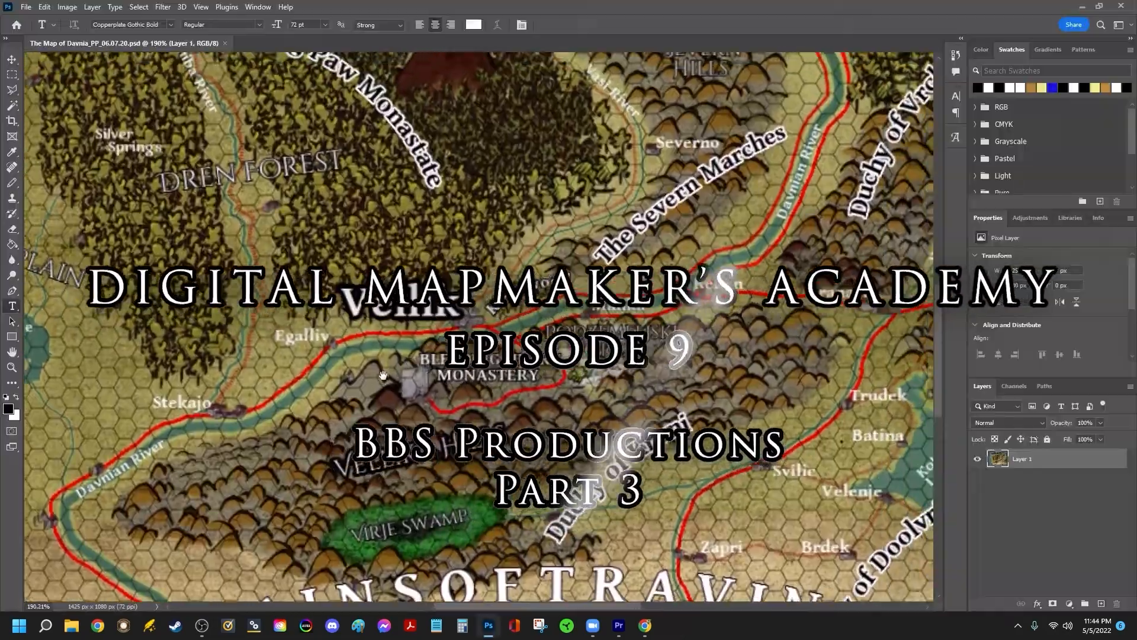
pyautogui.moveTo(384, 375); pyautogui.dragTo(220, 478)
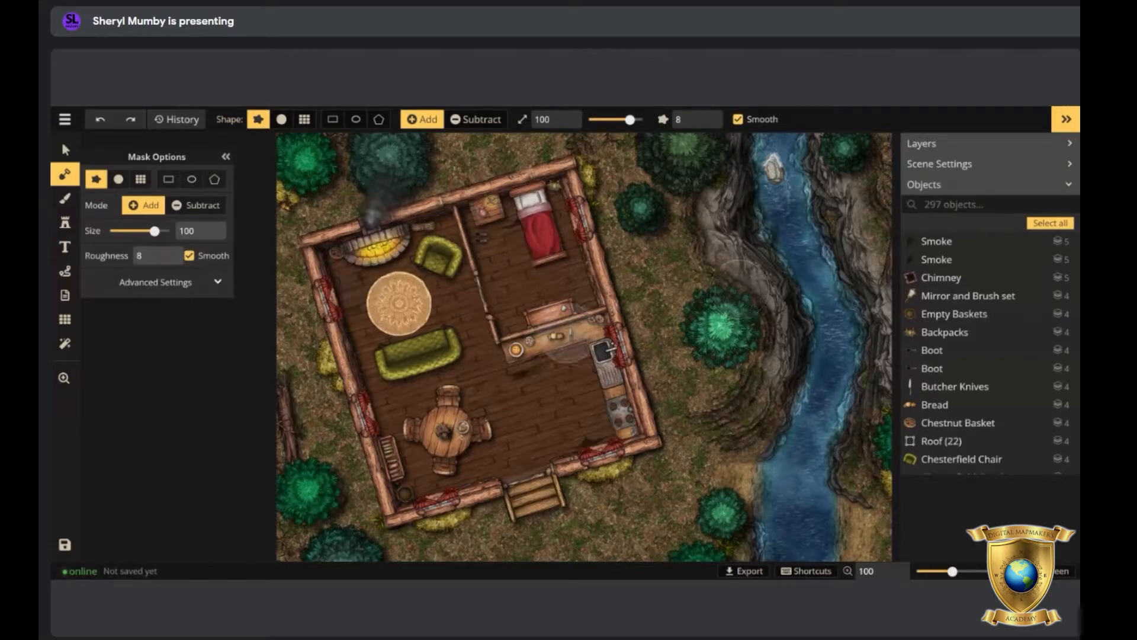
# Draw a dark red dashed free-draw path, width 1.5, beside the cabin's entrance steps, and delete it.
pyautogui.click(64, 272)
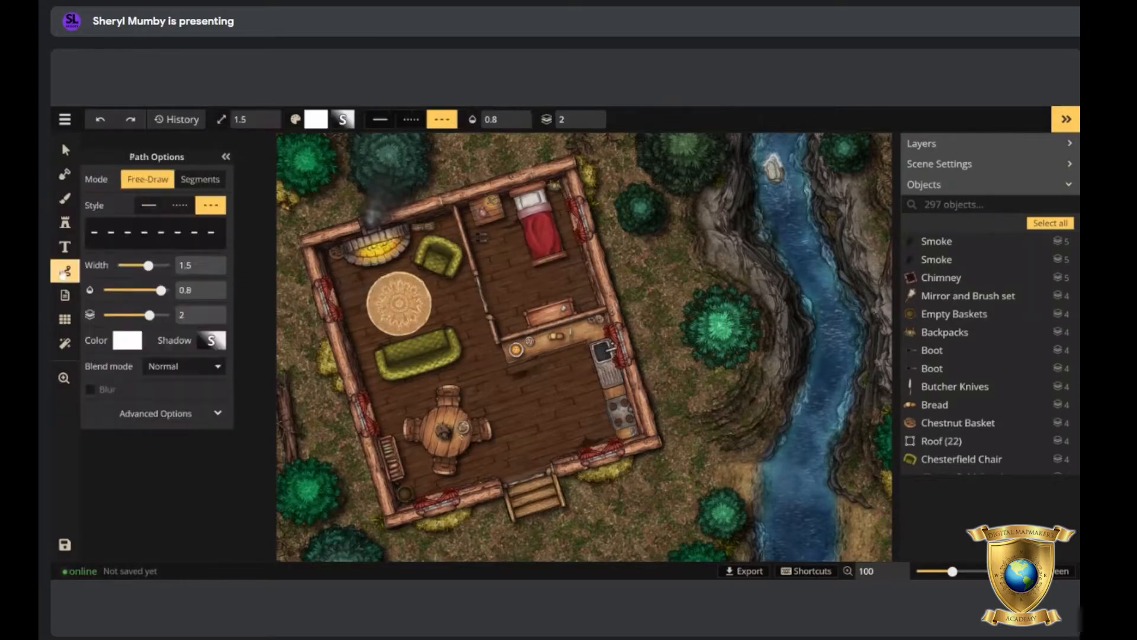
pyautogui.click(126, 342)
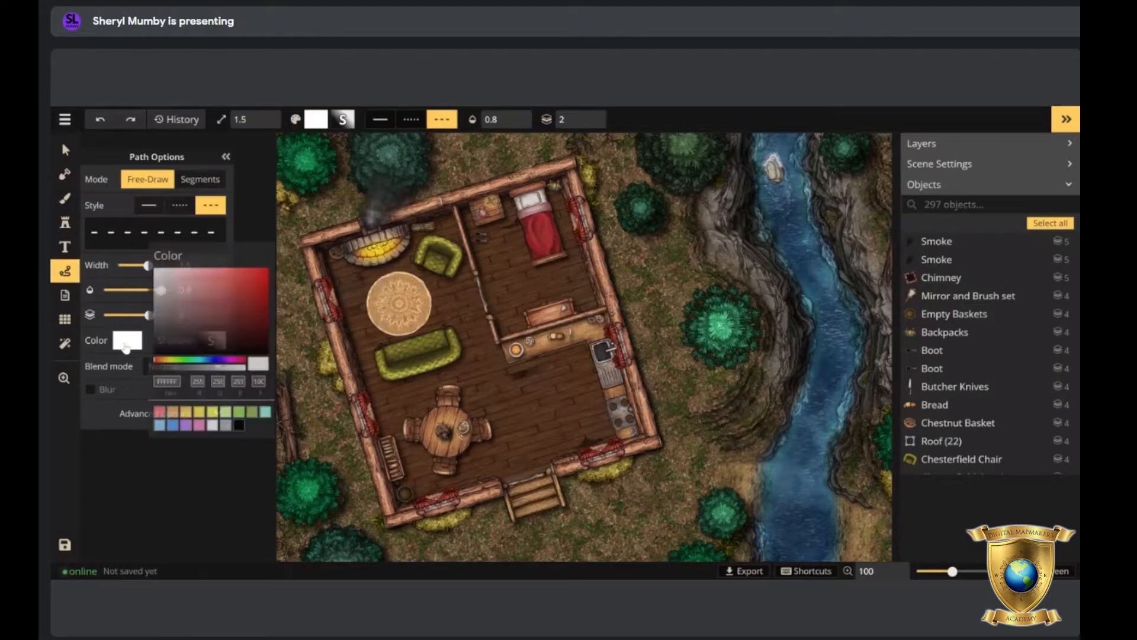
pyautogui.click(259, 315)
pyautogui.click(125, 211)
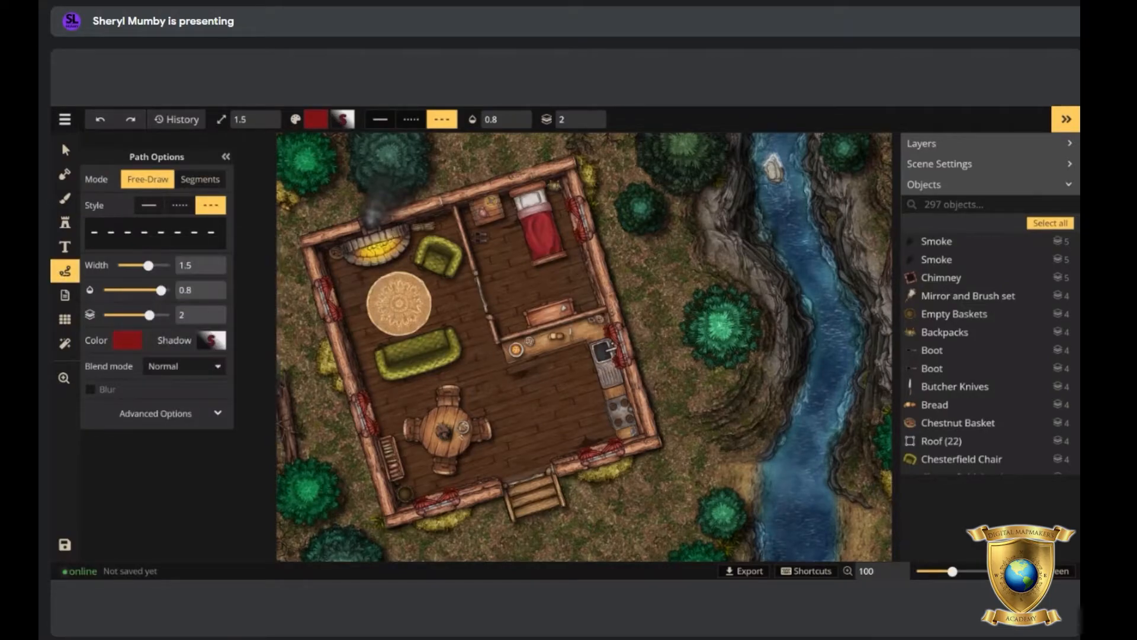
pyautogui.moveTo(508, 475); pyautogui.dragTo(675, 552)
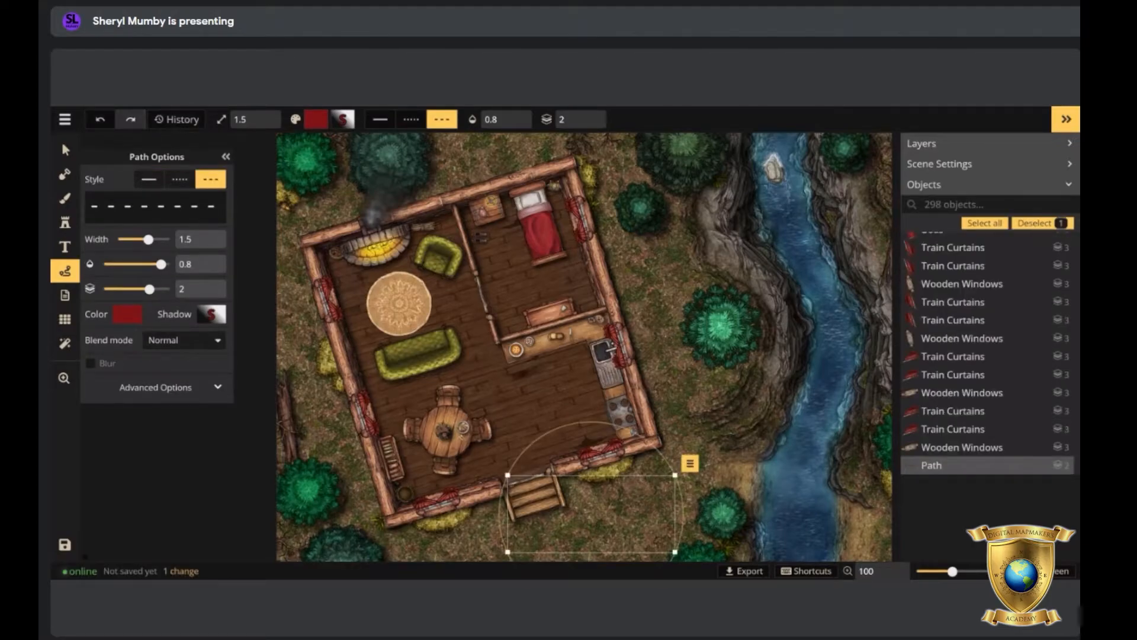
pyautogui.press('Delete')
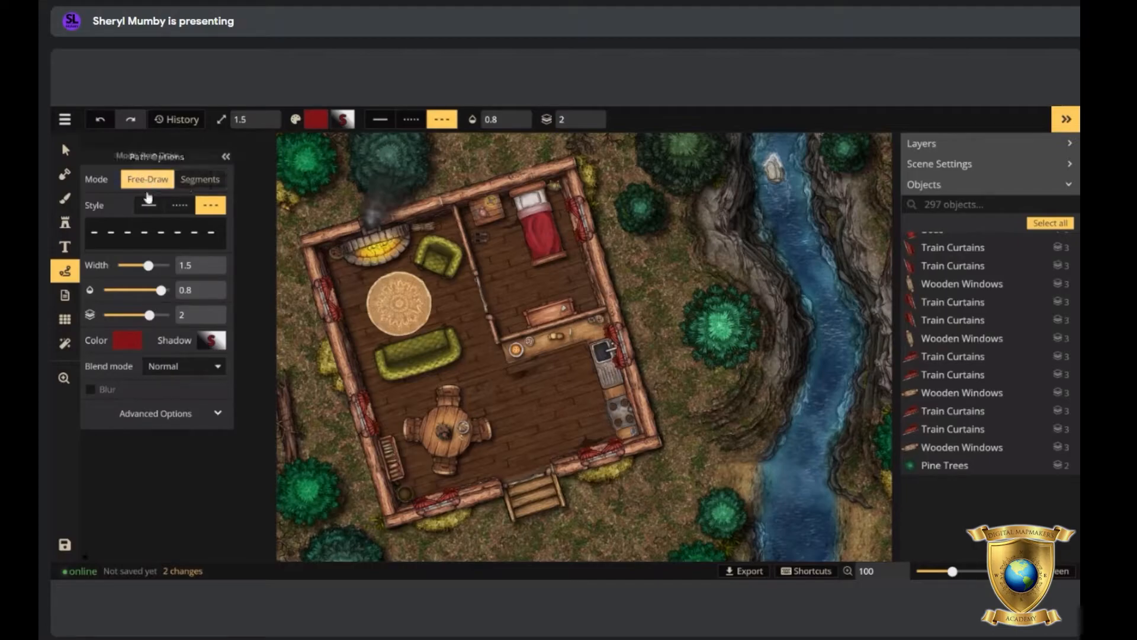
# Change the path color to pale pink, draw a freehand dashed path across the kitchen floor, and delete it.
pyautogui.click(128, 343)
pyautogui.click(168, 301)
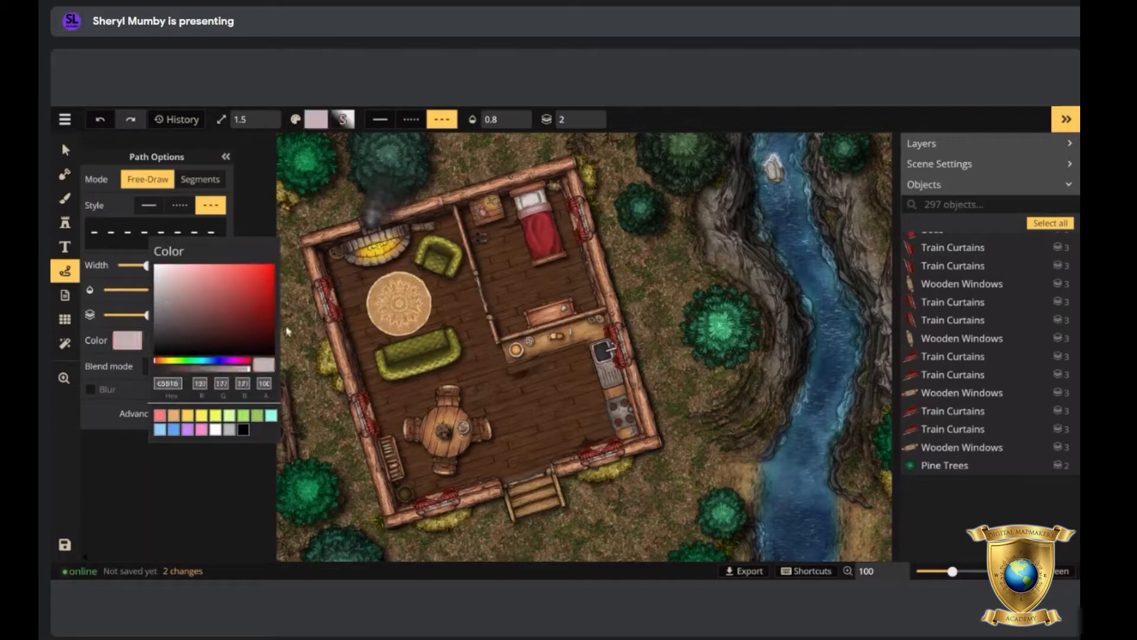
pyautogui.press('Escape')
pyautogui.click(200, 180)
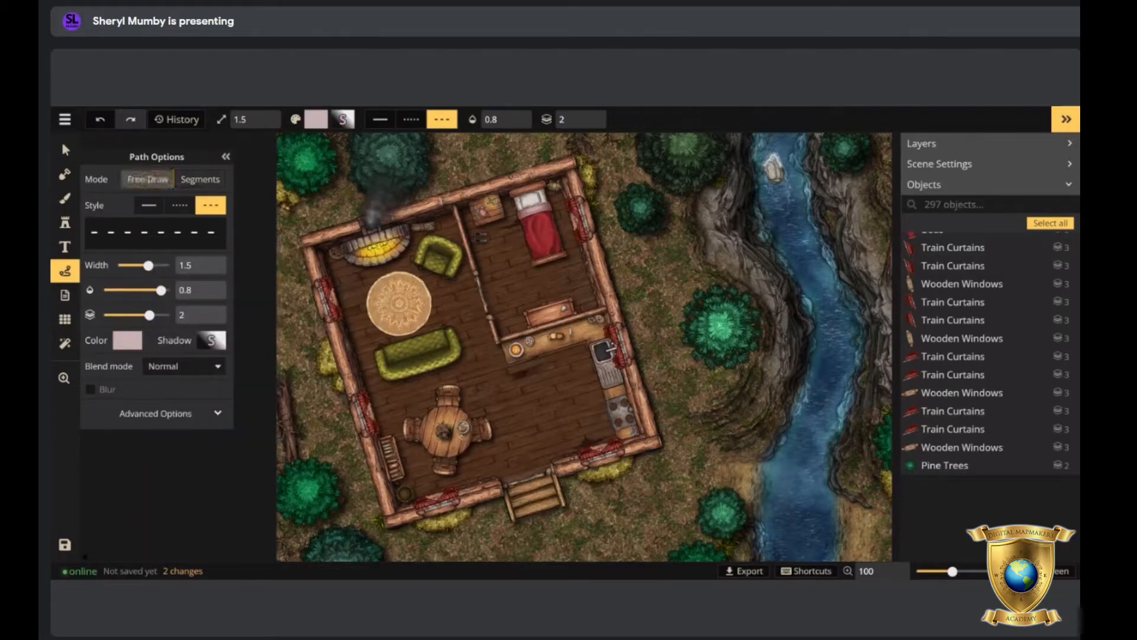
pyautogui.moveTo(599, 438); pyautogui.dragTo(688, 424)
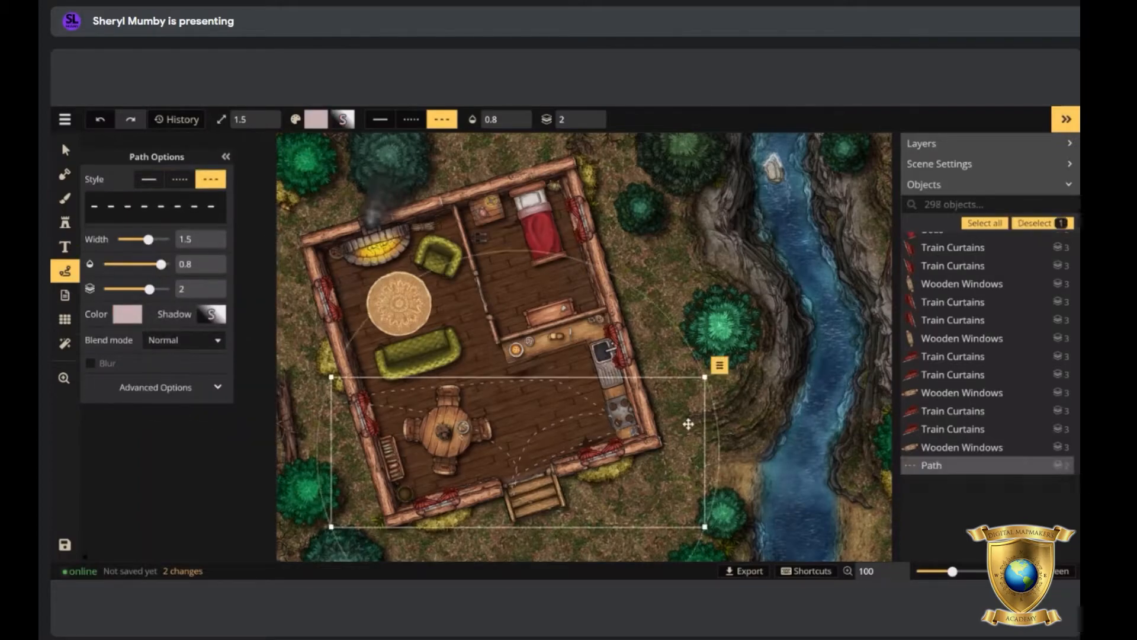
pyautogui.press('Delete')
# Draw a dashed path in Segments mode with straight sections across the kitchen floor, and delete it.
pyautogui.click(200, 178)
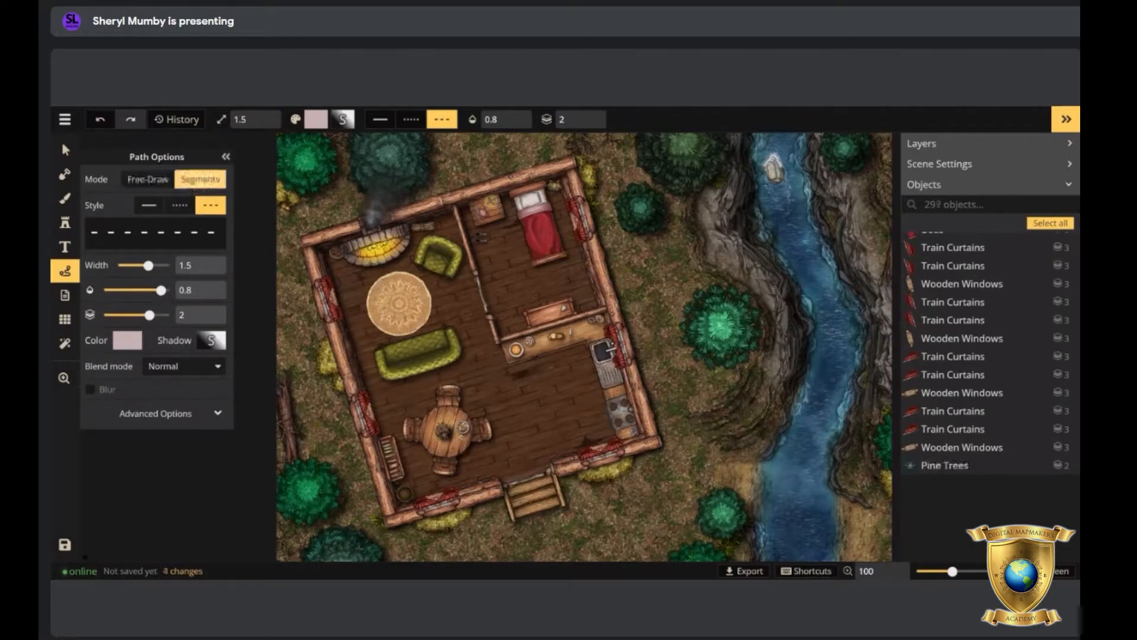
pyautogui.click(599, 439)
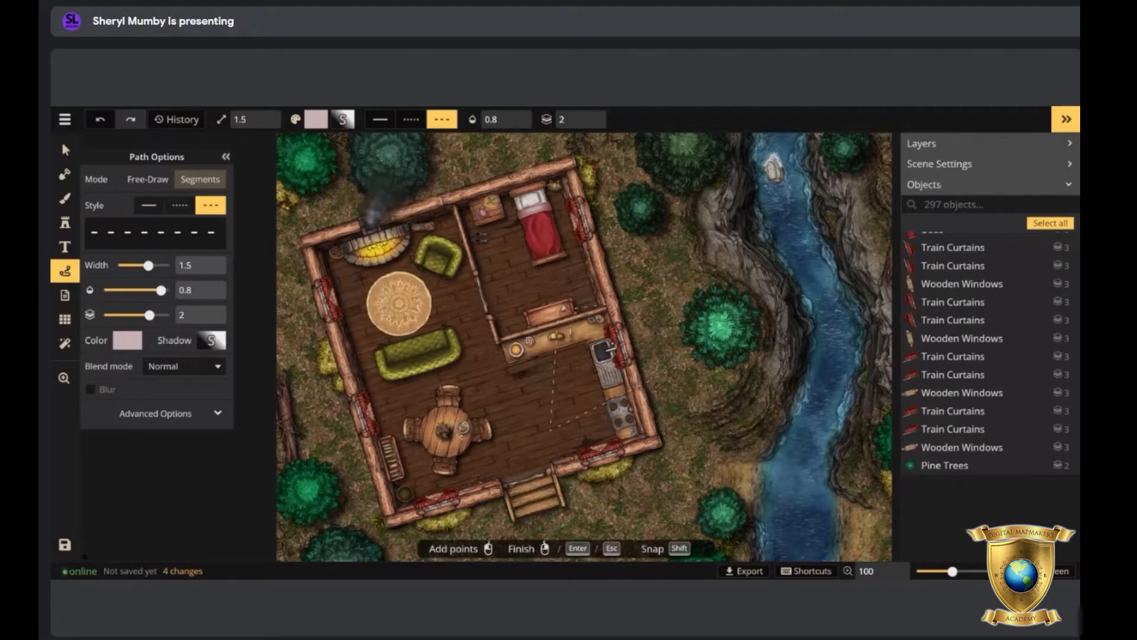
pyautogui.press('Return')
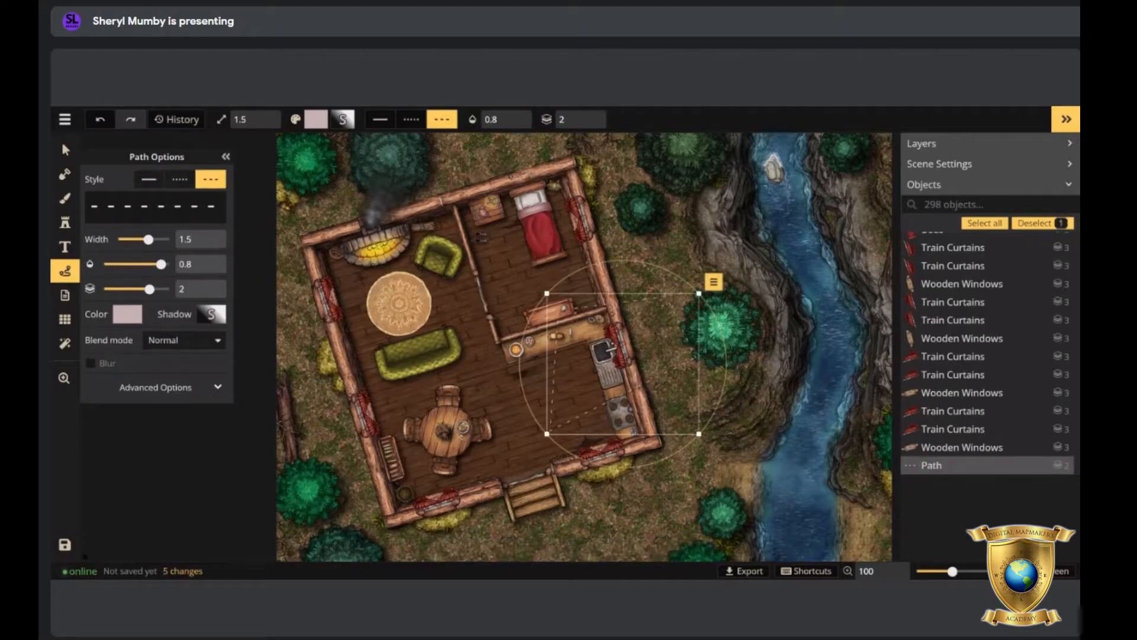
pyautogui.press('Delete')
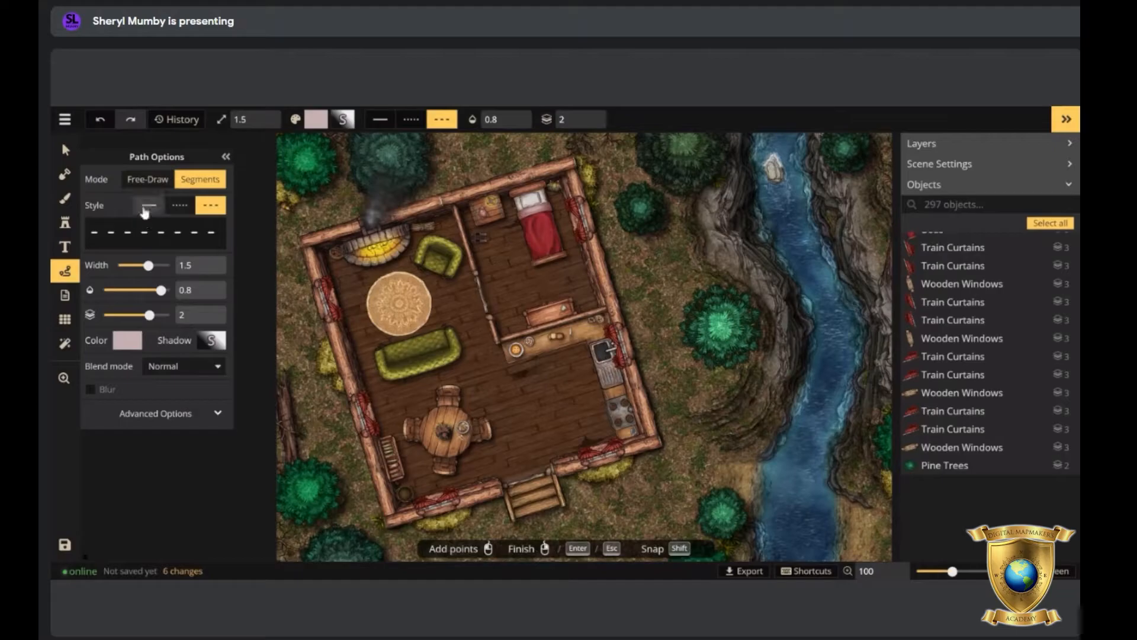
# Set the path style to a solid line and view the path color options.
pyautogui.click(145, 210)
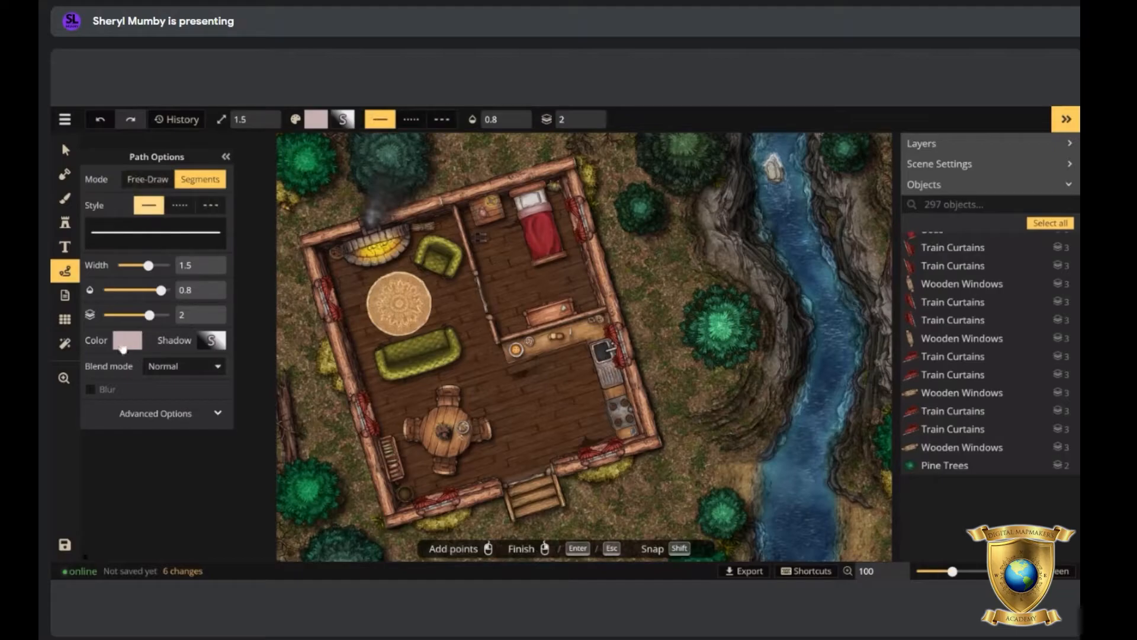
pyautogui.click(123, 347)
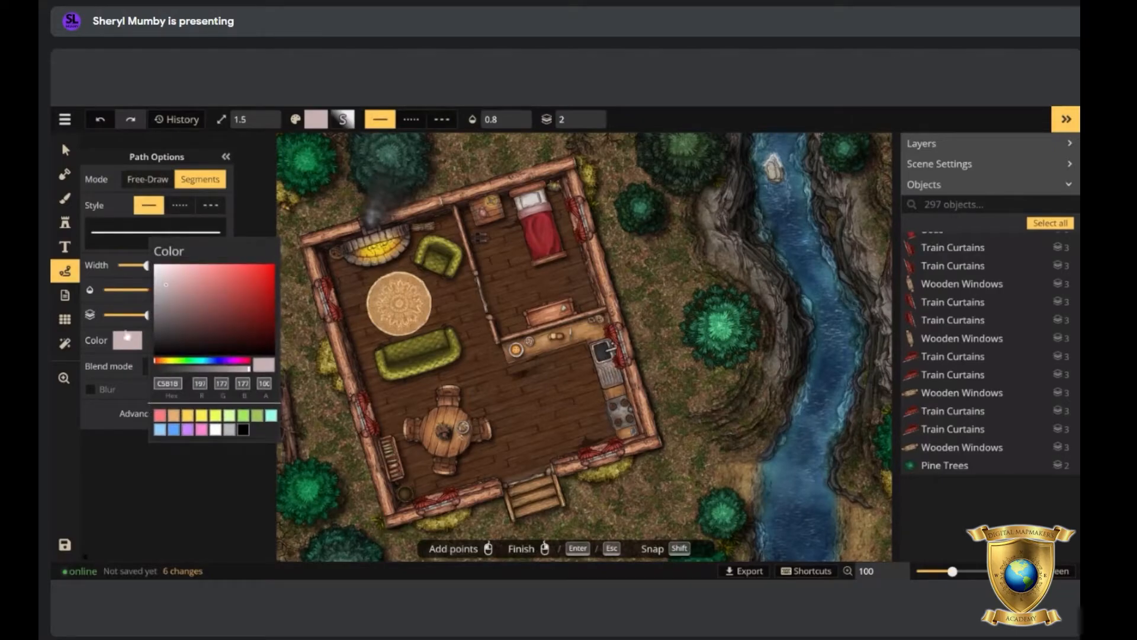
pyautogui.click(131, 400)
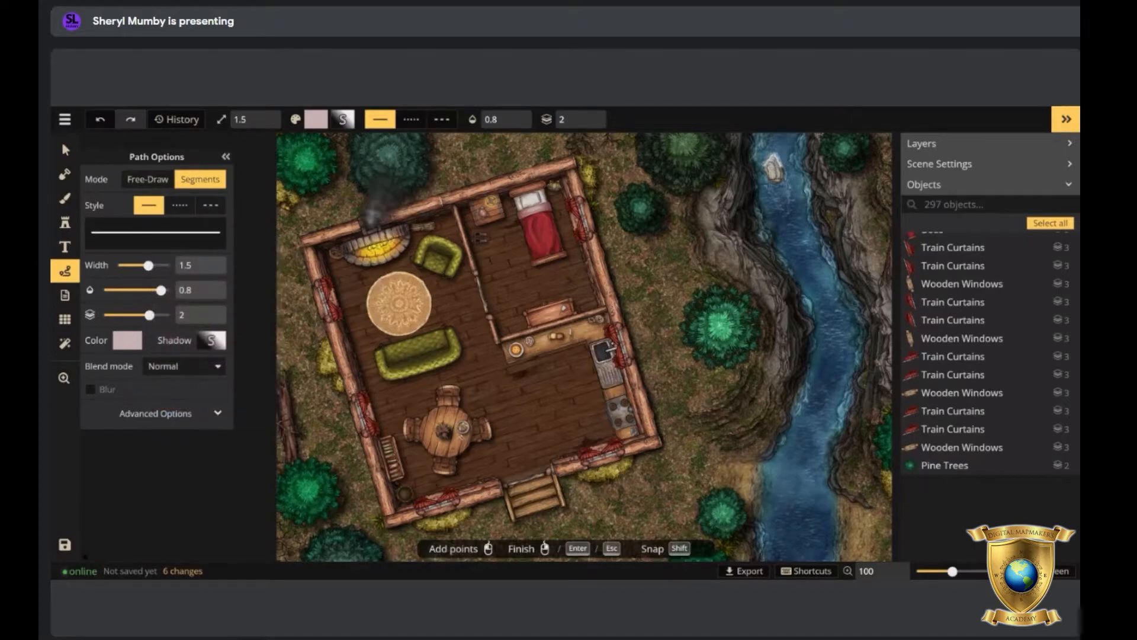
# Select both red curtains on the window near the empty basket and move them onto the open kitchen floor.
pyautogui.click(65, 150)
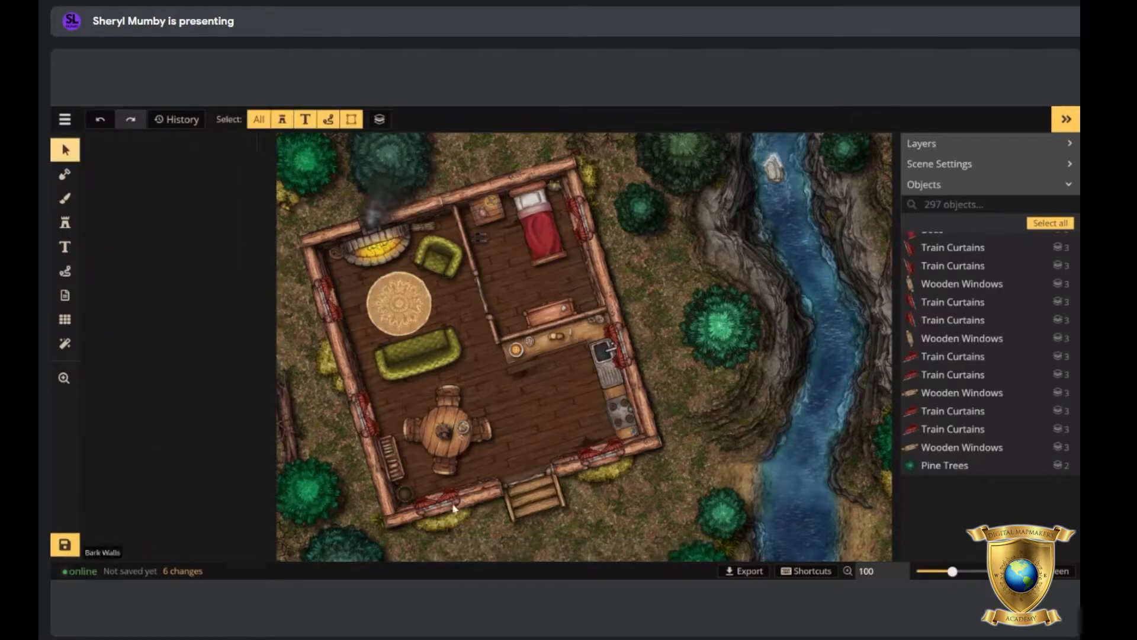
pyautogui.scroll(5, 406, 504)
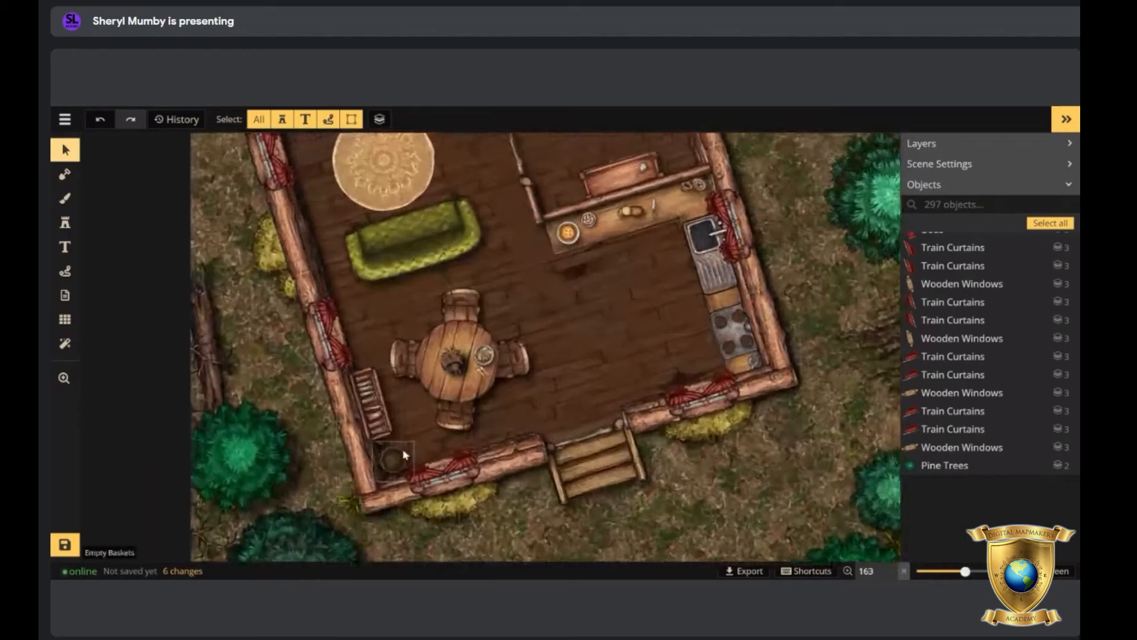
pyautogui.scroll(8, 405, 455)
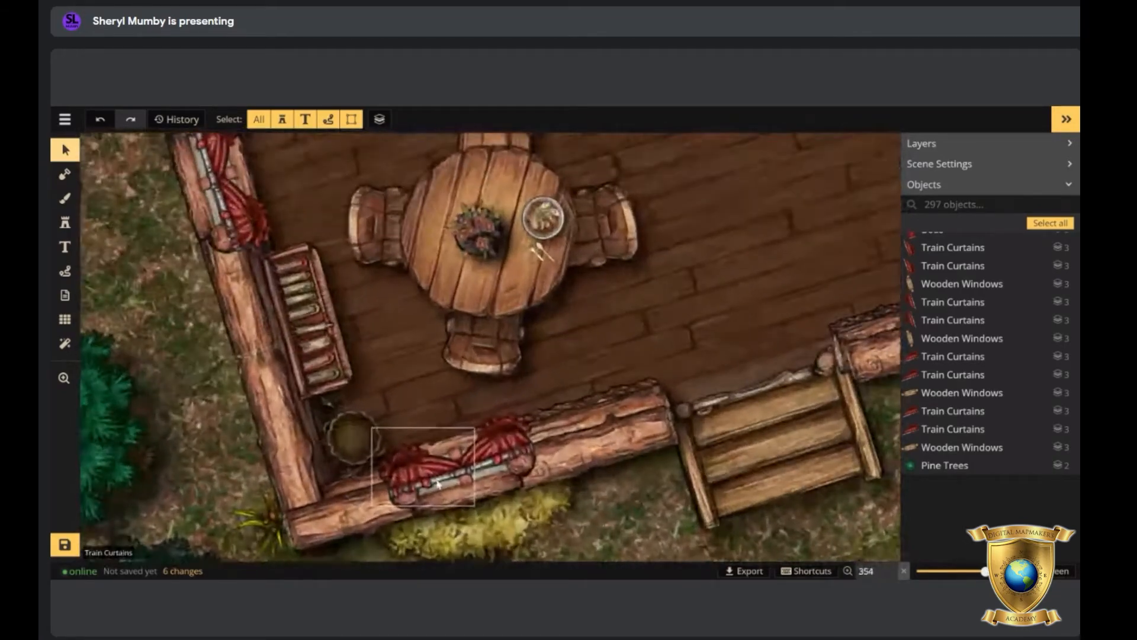
pyautogui.click(438, 483)
pyautogui.click(495, 463)
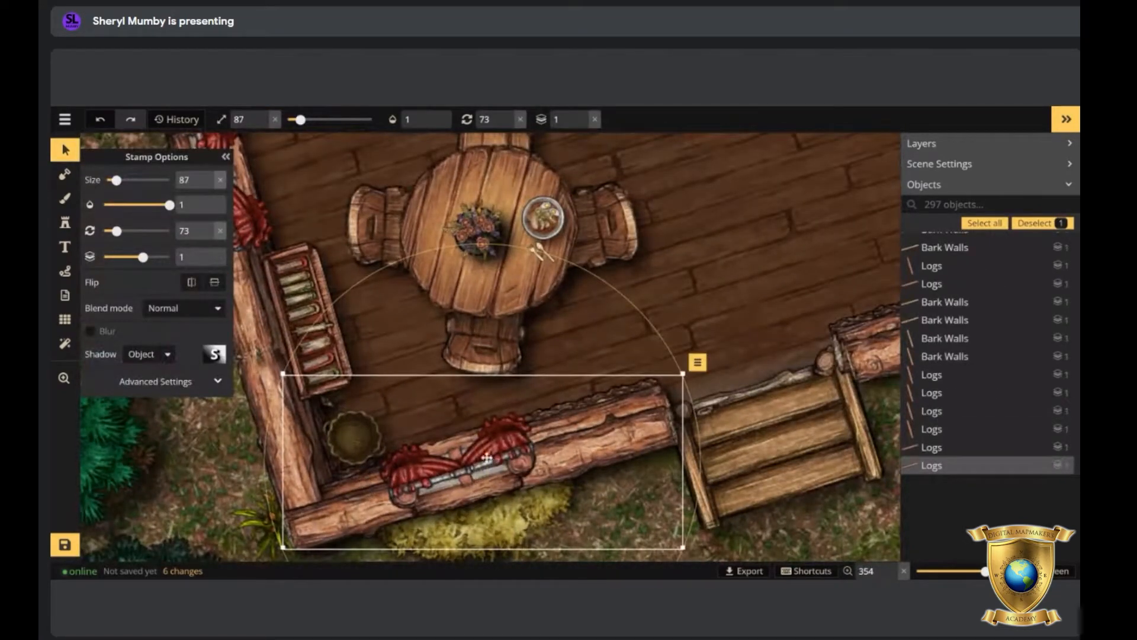
pyautogui.click(487, 458)
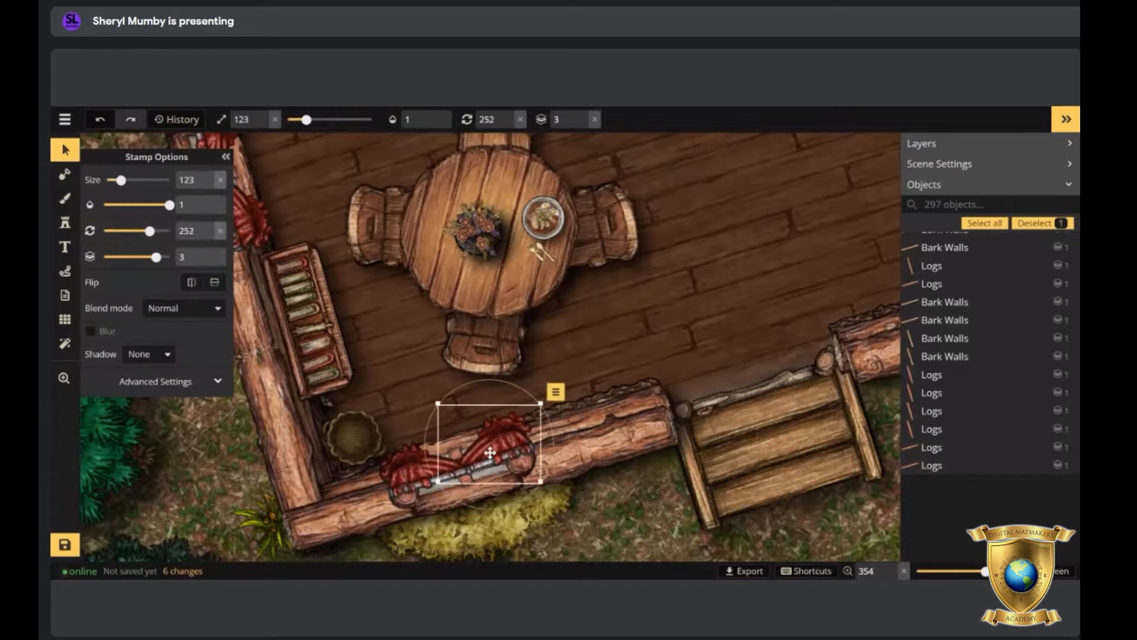
pyautogui.keyDown('shift'); pyautogui.click(414, 475); pyautogui.keyUp('shift')
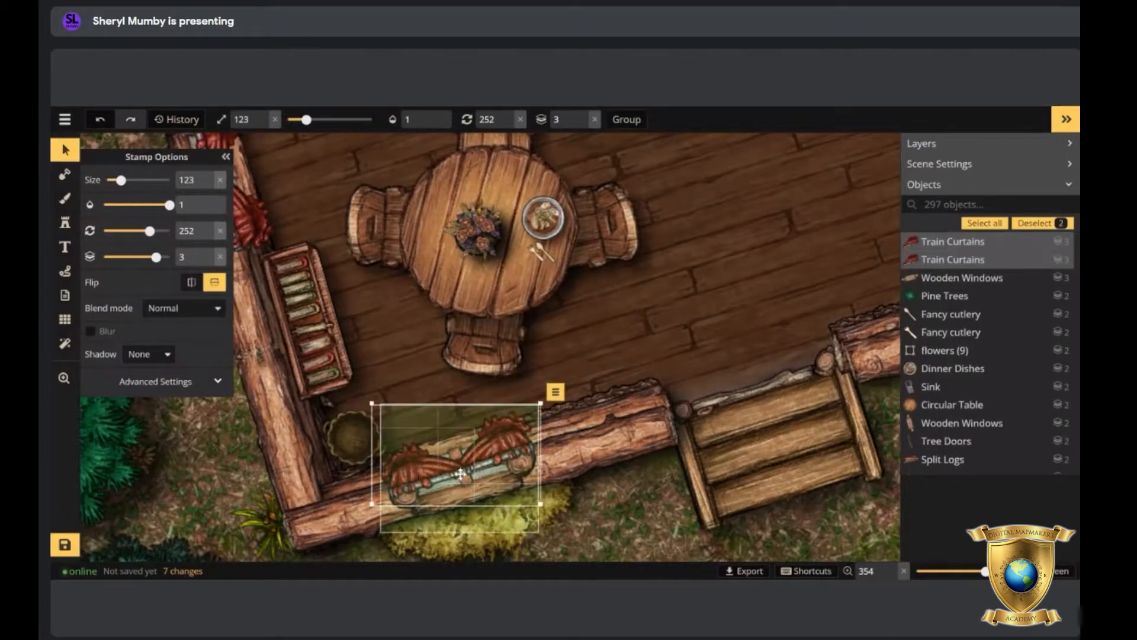
pyautogui.moveTo(445, 464); pyautogui.dragTo(797, 211)
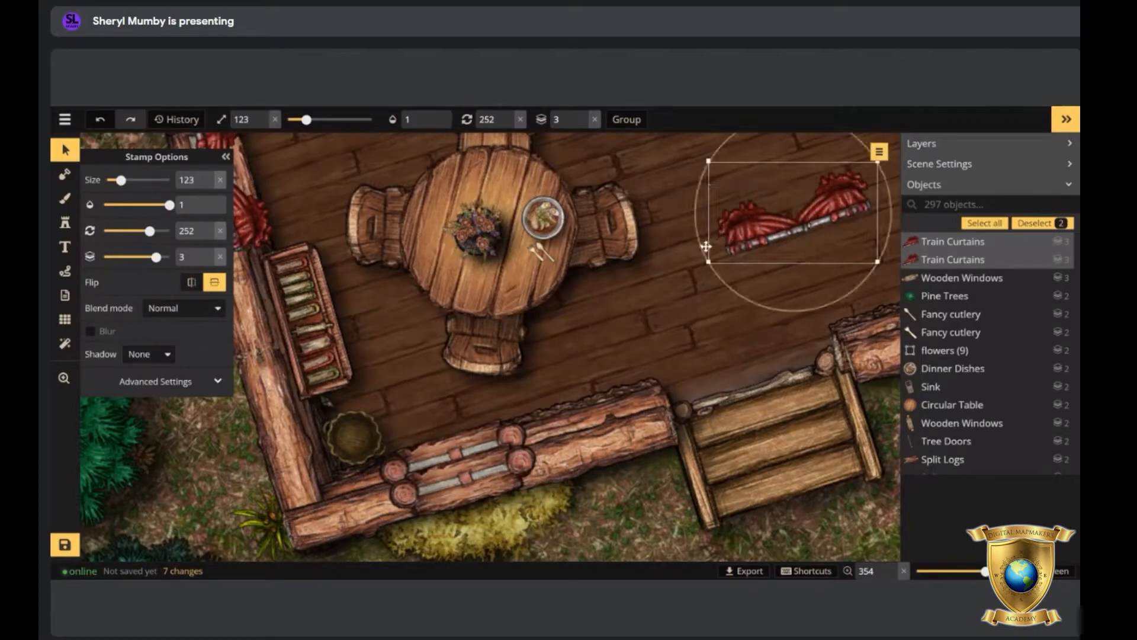
# Recolor the two selected curtains purple by setting their hue to -93.
pyautogui.press('z')
pyautogui.moveTo(666, 302); pyautogui.dragTo(526, 456)
pyautogui.moveTo(627, 421); pyautogui.dragTo(645, 361)
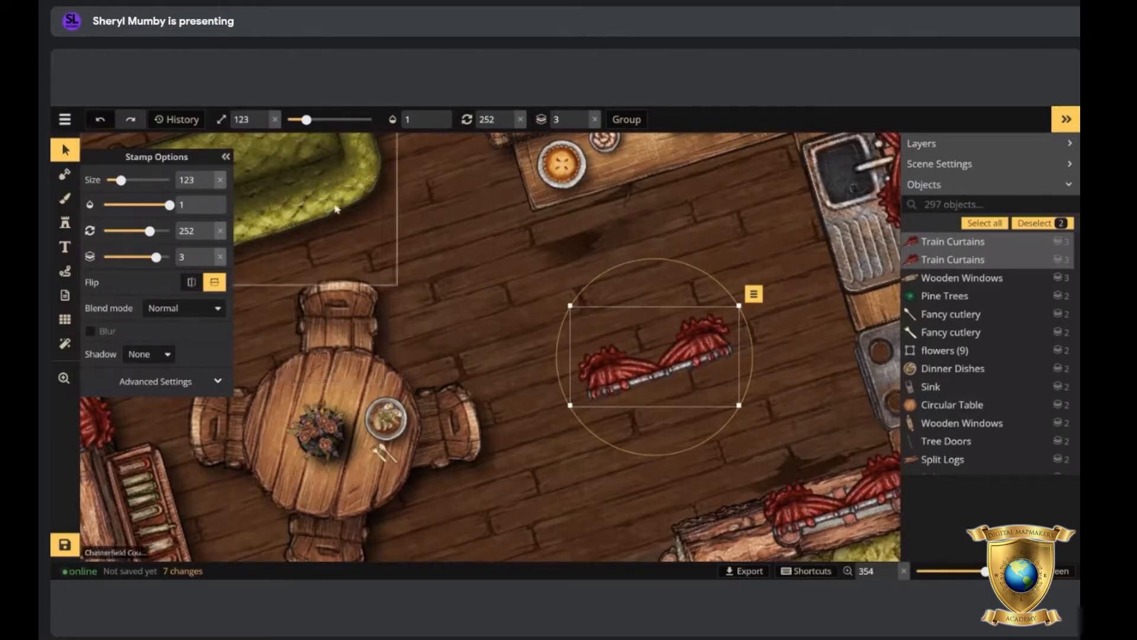
pyautogui.click(167, 387)
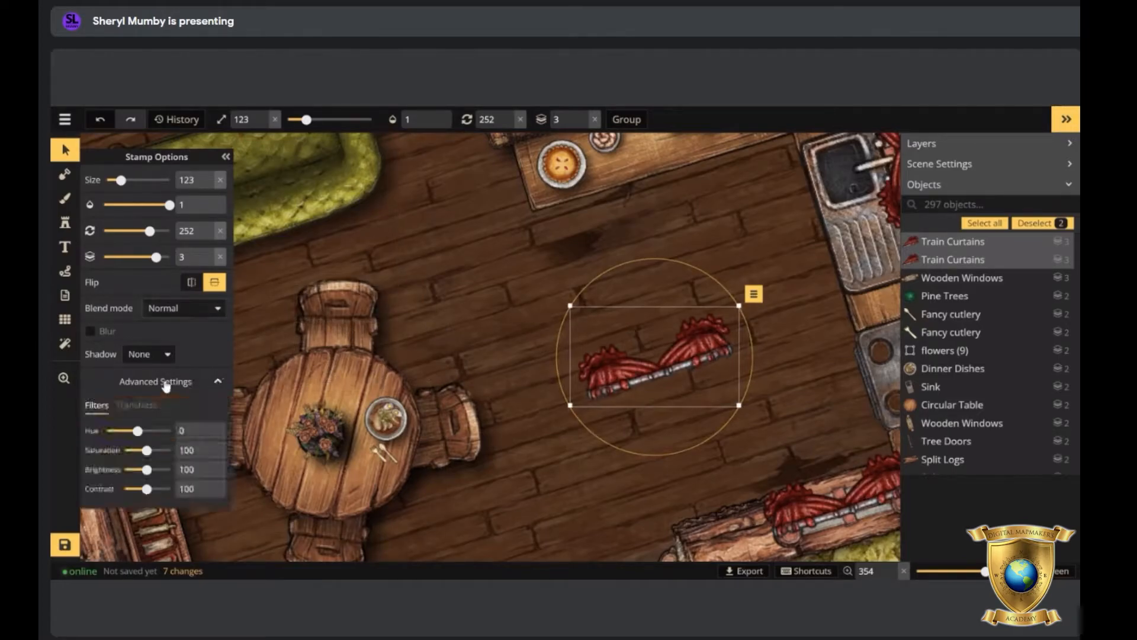
pyautogui.moveTo(138, 431)
pyautogui.mouseDown()
pyautogui.moveTo(164, 430)
pyautogui.moveTo(103, 437)
pyautogui.moveTo(156, 429)
pyautogui.moveTo(120, 432)
pyautogui.mouseUp()
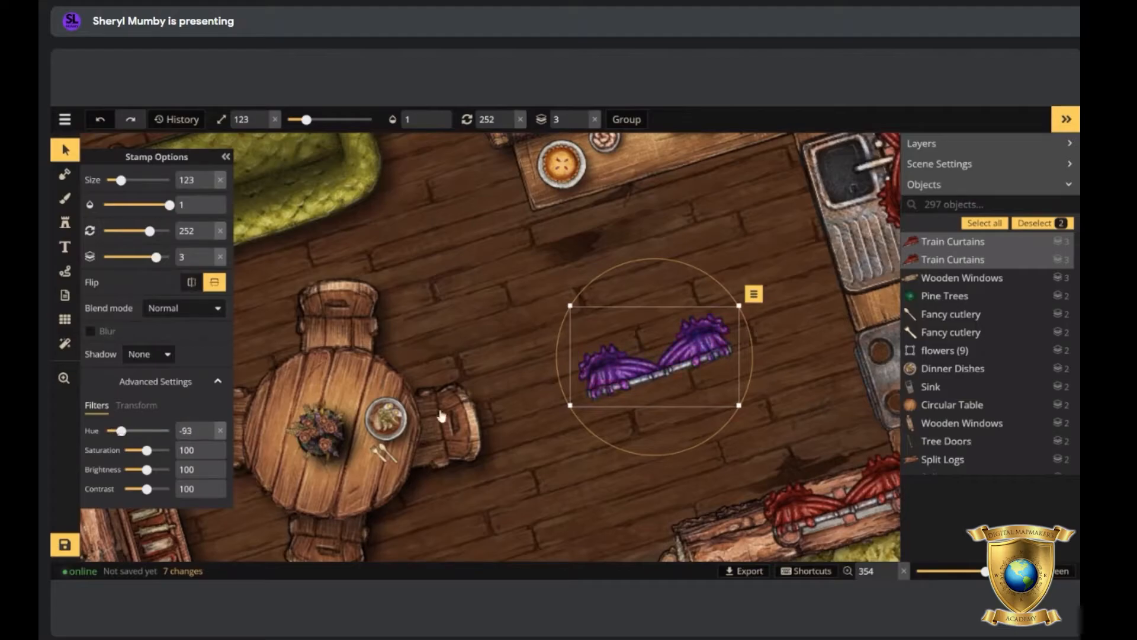
# Try a hue of -26 on the red bed in the bedroom, and reset its hue to the default.
pyautogui.moveTo(601, 387); pyautogui.dragTo(390, 513)
pyautogui.press('space')
pyautogui.press('space')
pyautogui.moveTo(637, 233); pyautogui.dragTo(723, 558)
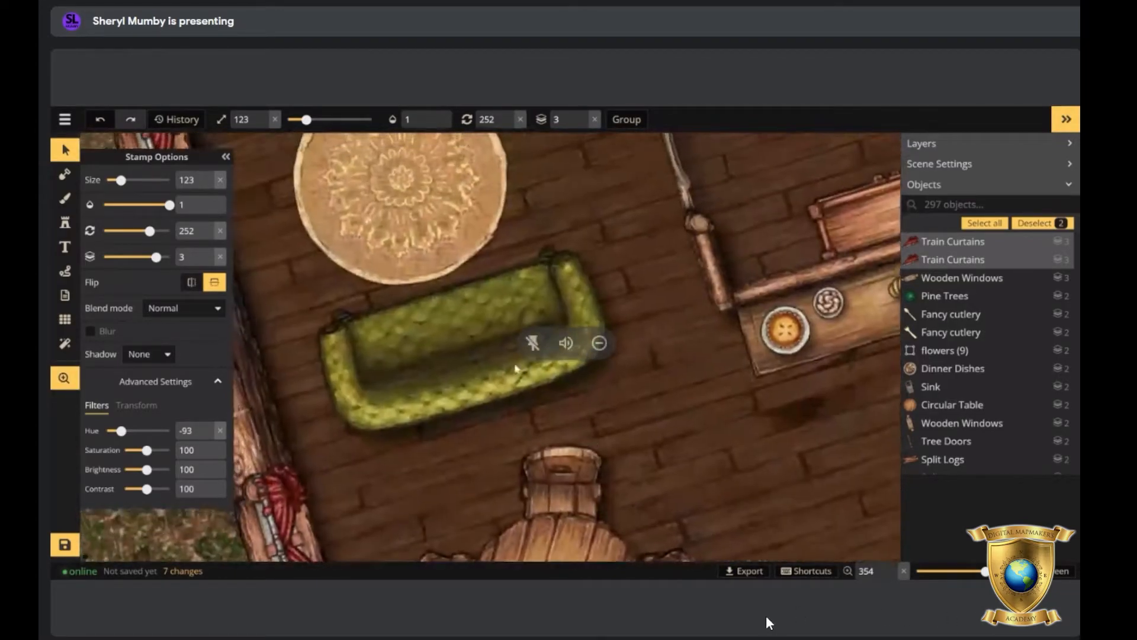
pyautogui.click(516, 368)
pyautogui.press('space')
pyautogui.moveTo(687, 251); pyautogui.dragTo(647, 530)
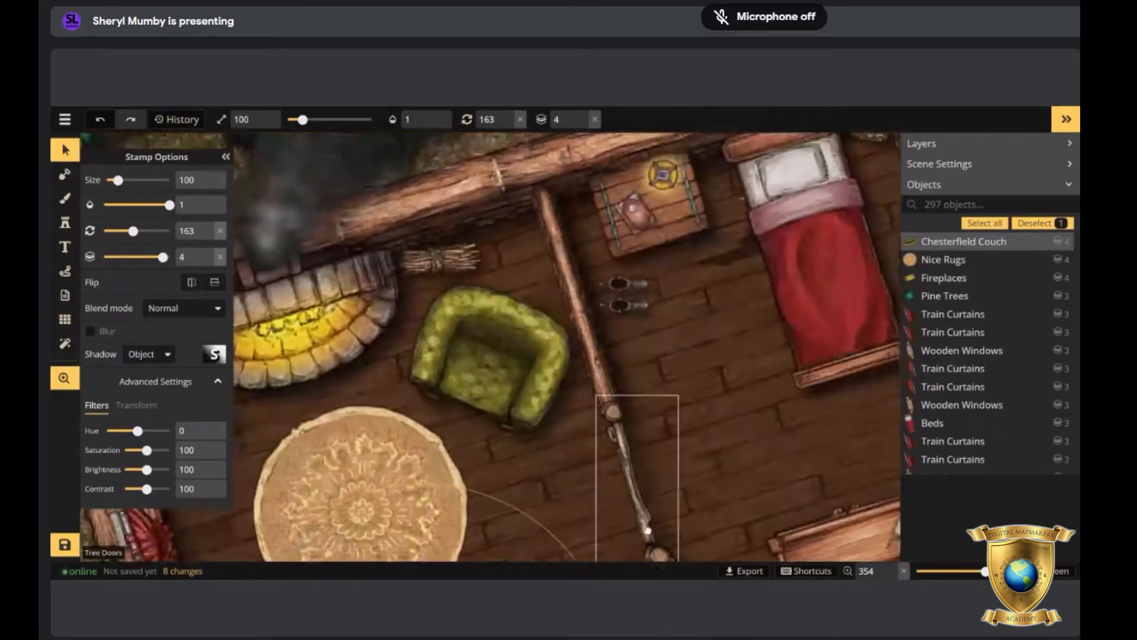
pyautogui.click(827, 248)
pyautogui.press('space')
pyautogui.moveTo(802, 236); pyautogui.dragTo(638, 391)
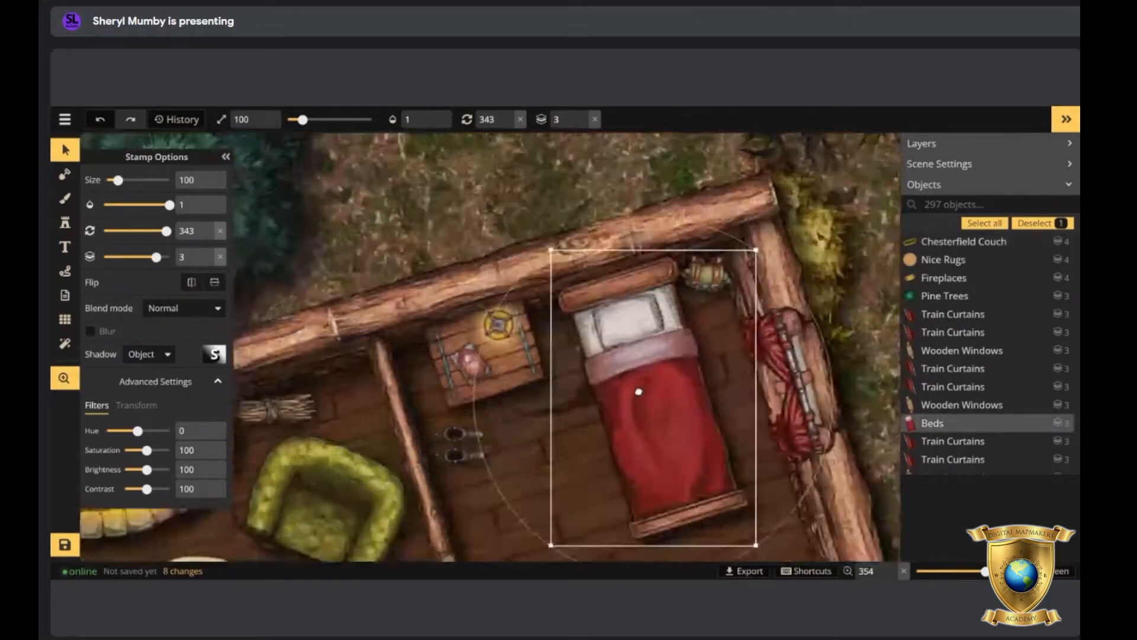
pyautogui.click(121, 432)
pyautogui.moveTo(156, 431)
pyautogui.mouseDown()
pyautogui.moveTo(171, 430)
pyautogui.moveTo(108, 435)
pyautogui.moveTo(207, 431)
pyautogui.moveTo(135, 439)
pyautogui.mouseUp()
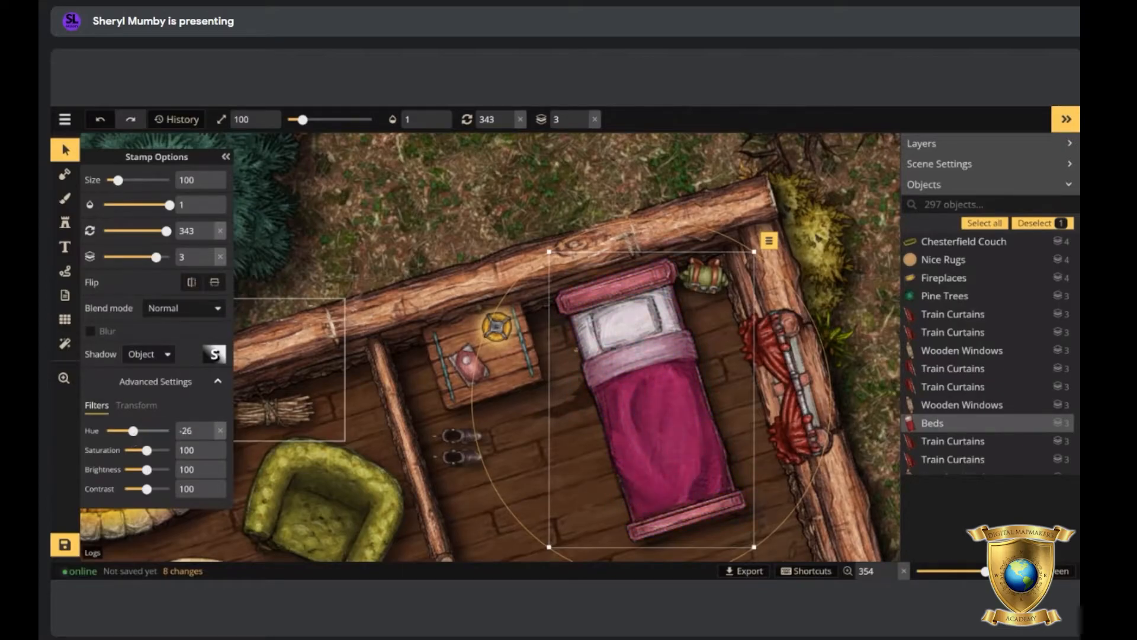
pyautogui.click(220, 431)
pyautogui.scroll(1, 751, 481)
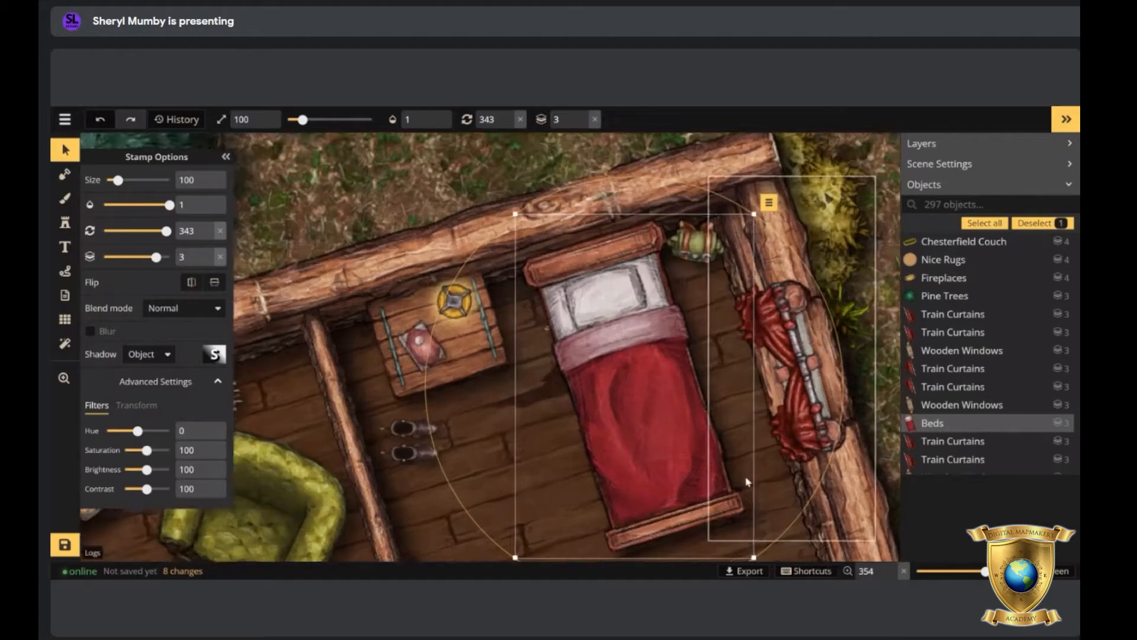
pyautogui.scroll(1, 601, 444)
pyautogui.scroll(-1, 599, 444)
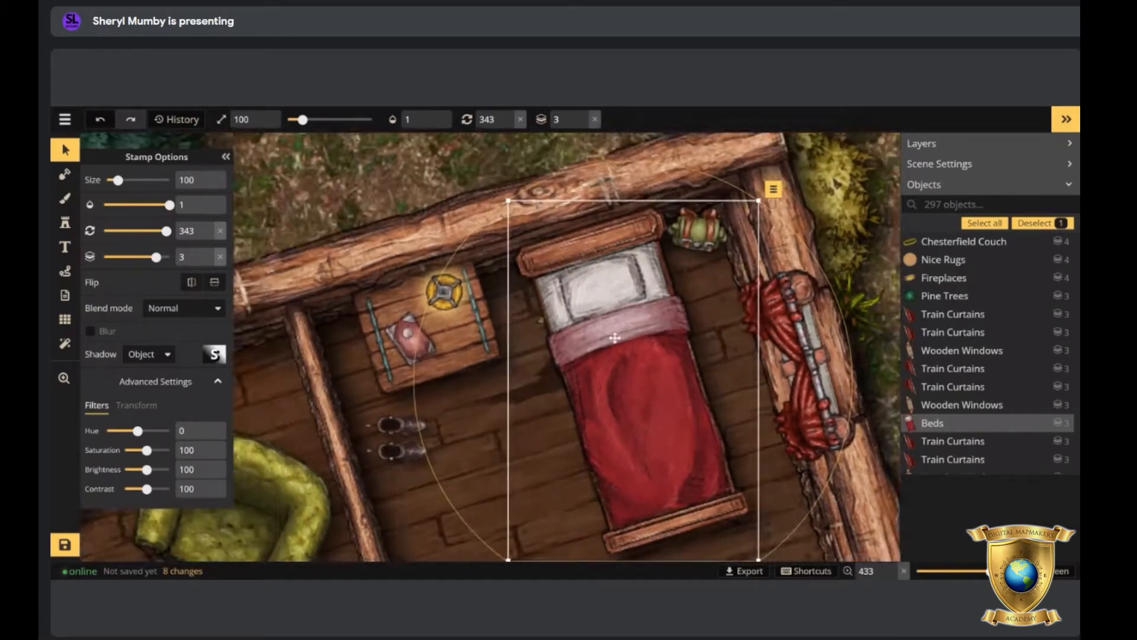
# Shrink the red bed to size 43 and place it on the open bedroom floor.
pyautogui.moveTo(757, 201); pyautogui.dragTo(616, 407)
pyautogui.moveTo(561, 482); pyautogui.dragTo(642, 432)
pyautogui.scroll(5, 545, 504)
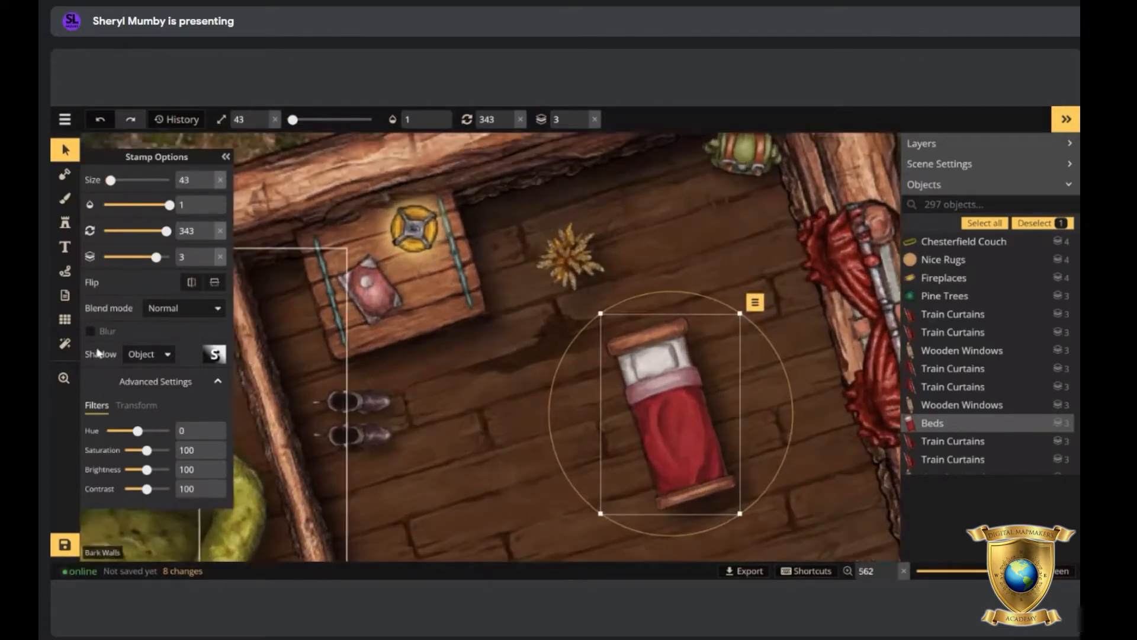
# Set the Path tool's color to a vivid purple with RGB 124, 0, 233.
pyautogui.click(64, 270)
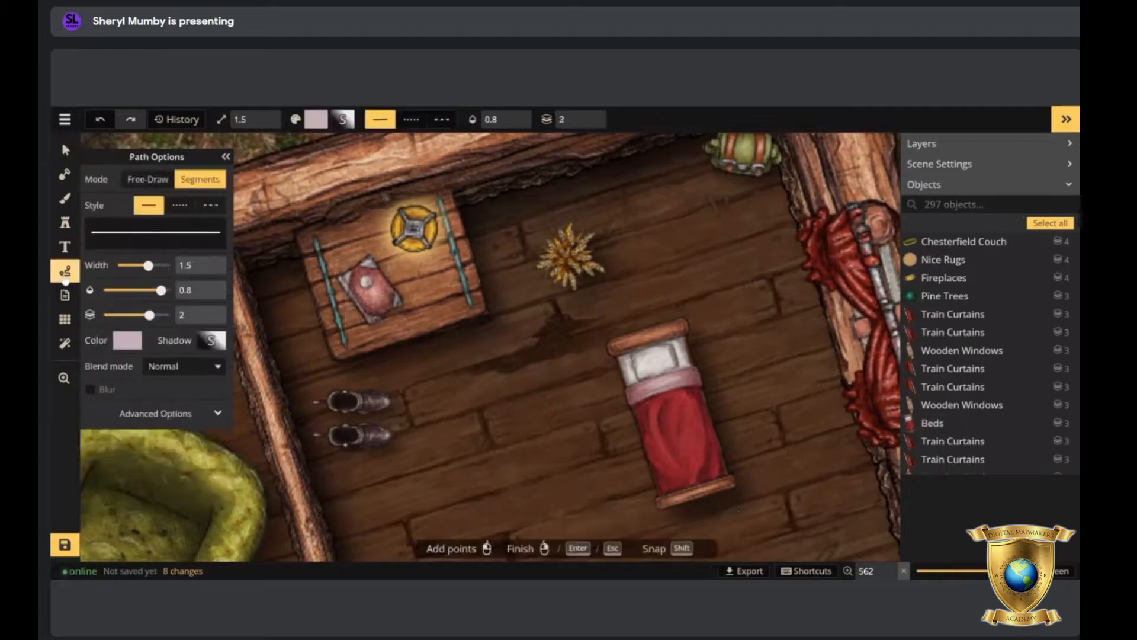
pyautogui.click(132, 340)
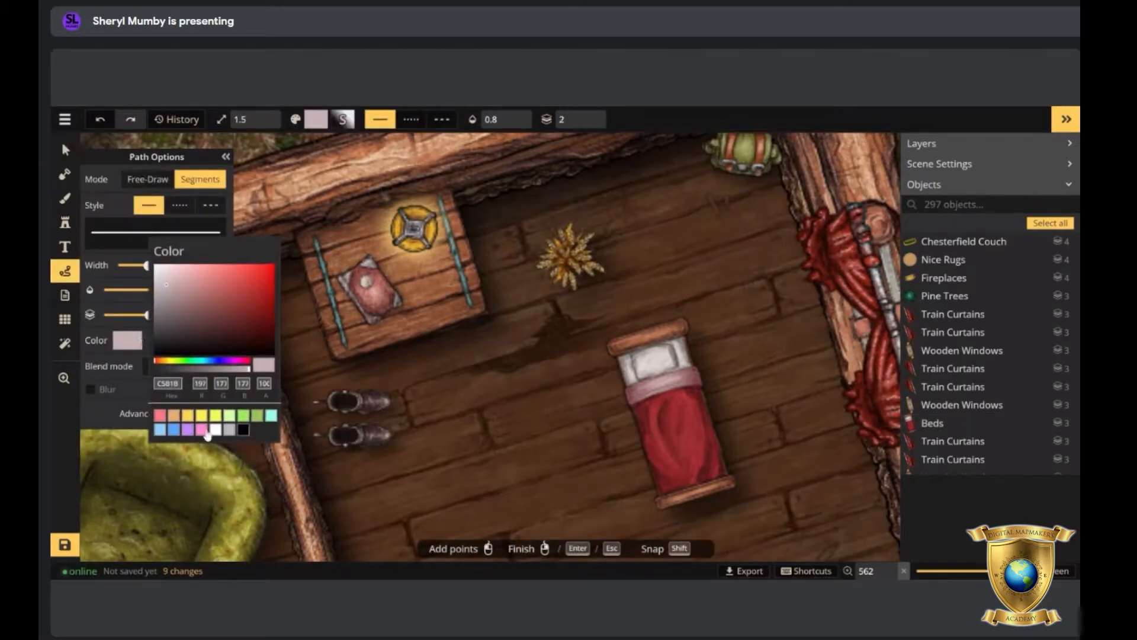
pyautogui.click(187, 431)
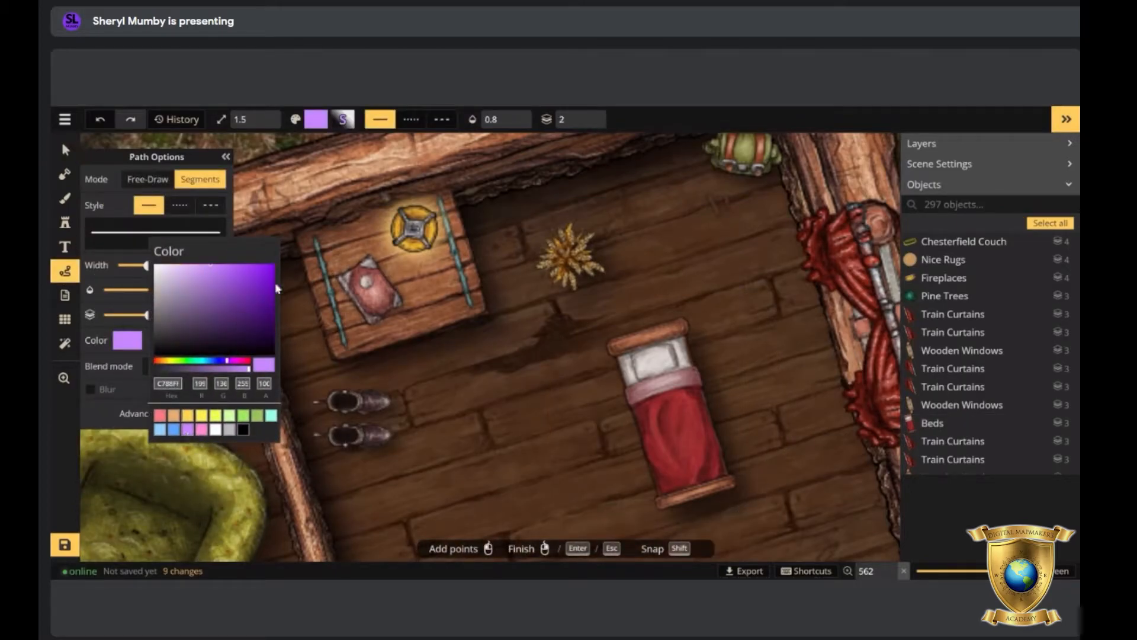
pyautogui.moveTo(269, 296); pyautogui.dragTo(273, 271)
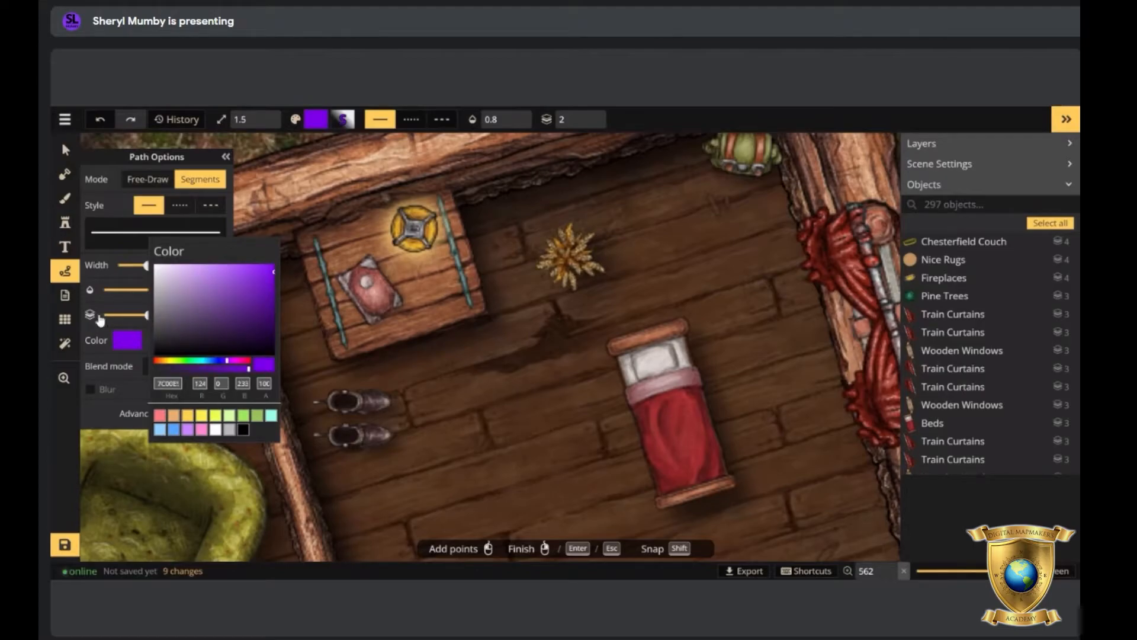
pyautogui.click(93, 334)
# Set the path's shadow blur to 0.
pyautogui.click(211, 340)
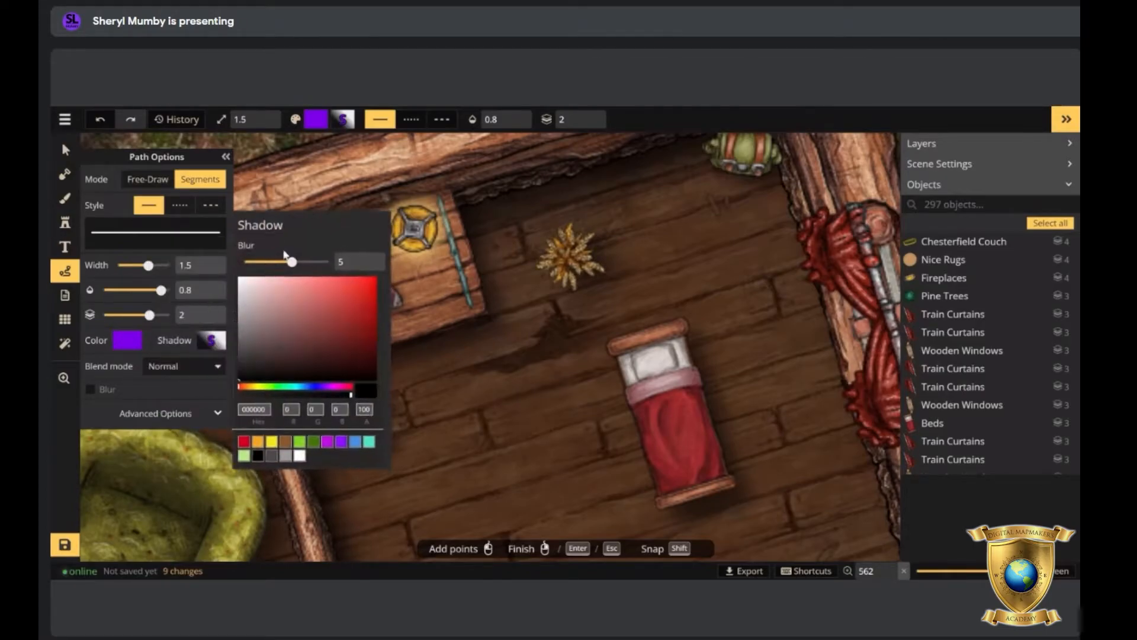
pyautogui.moveTo(290, 262); pyautogui.dragTo(243, 262)
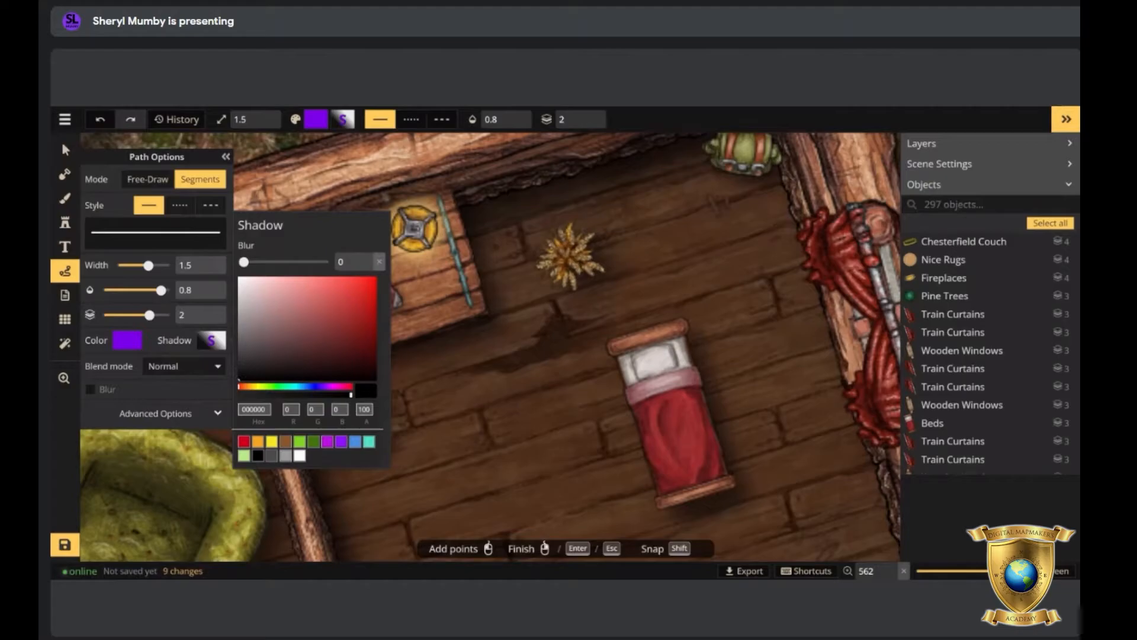
pyautogui.click(154, 400)
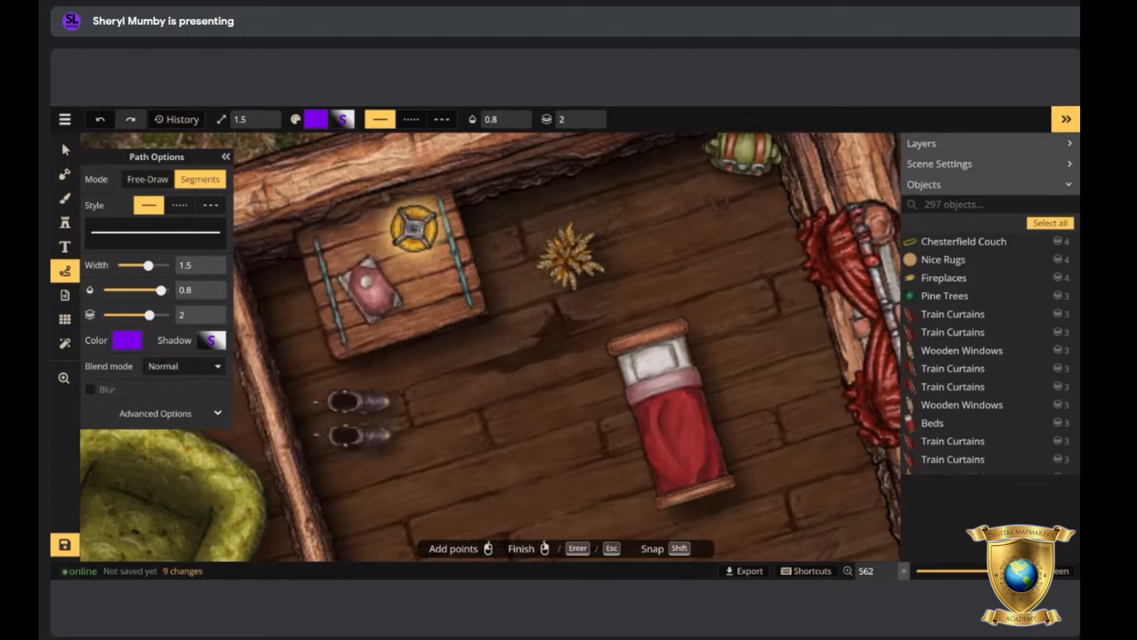
# Try a straight segment path from the floor to the bed at width 0.3 and opacity 0.74, and delete it.
pyautogui.moveTo(157, 293); pyautogui.dragTo(157, 291)
pyautogui.scroll(2, 761, 426)
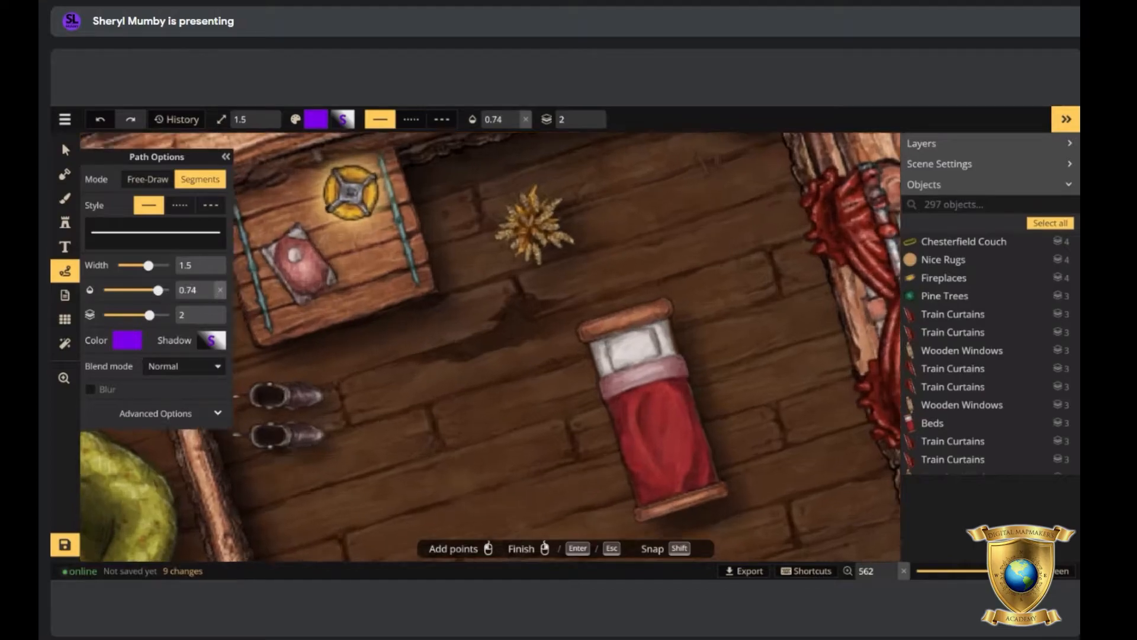
pyautogui.scroll(2, 710, 426)
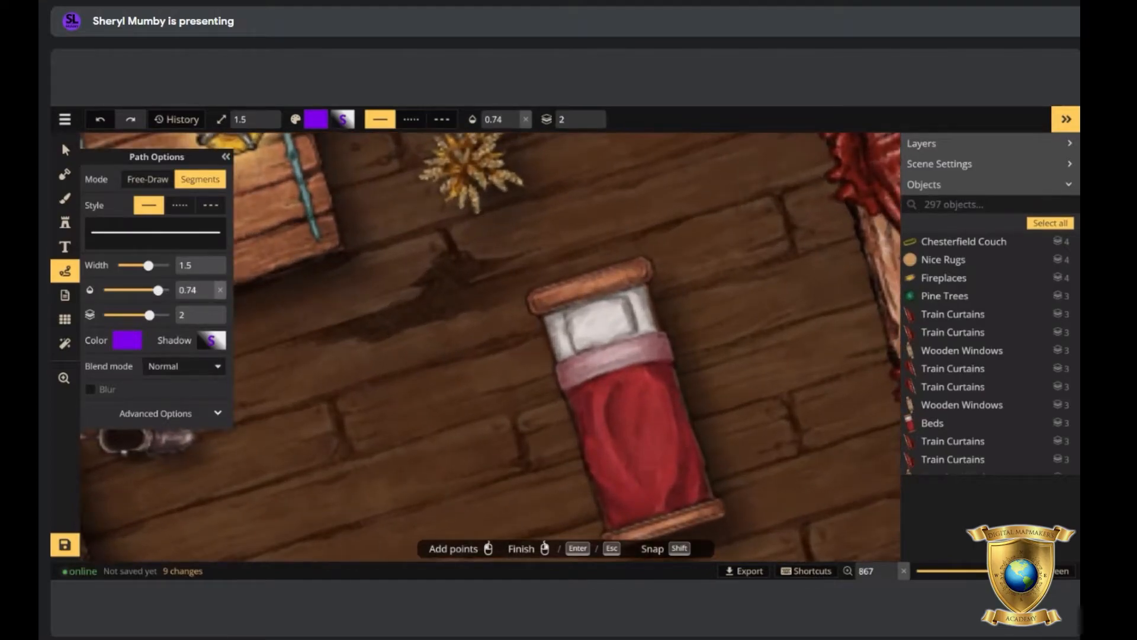
pyautogui.moveTo(148, 265)
pyautogui.mouseDown()
pyautogui.moveTo(170, 266)
pyautogui.moveTo(122, 265)
pyautogui.mouseUp()
pyautogui.click(382, 361)
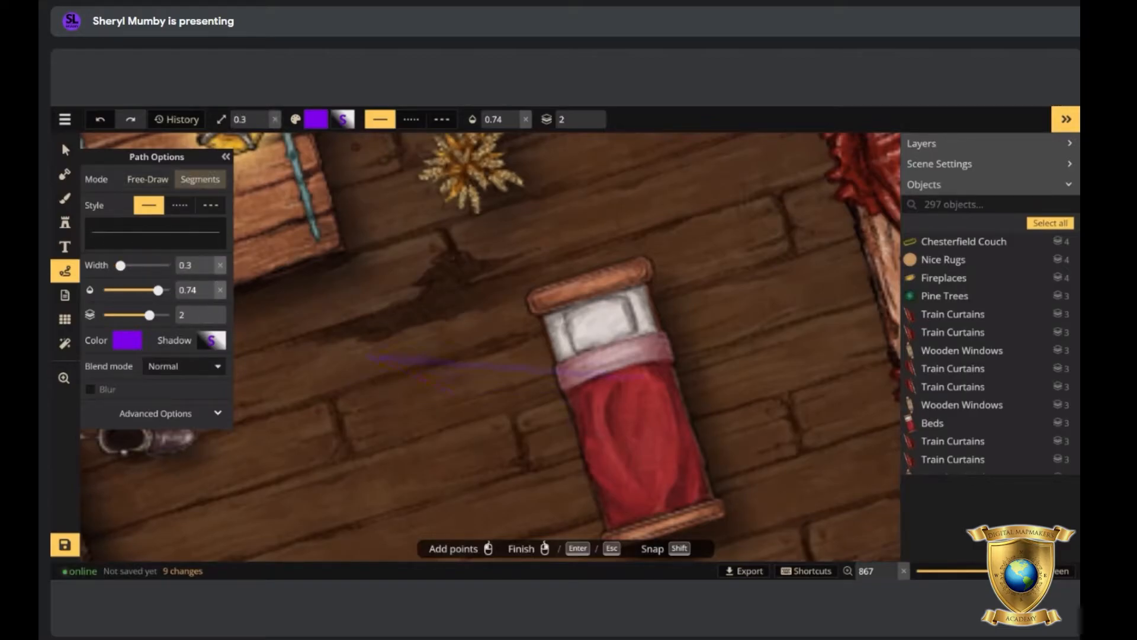
pyautogui.press('Return')
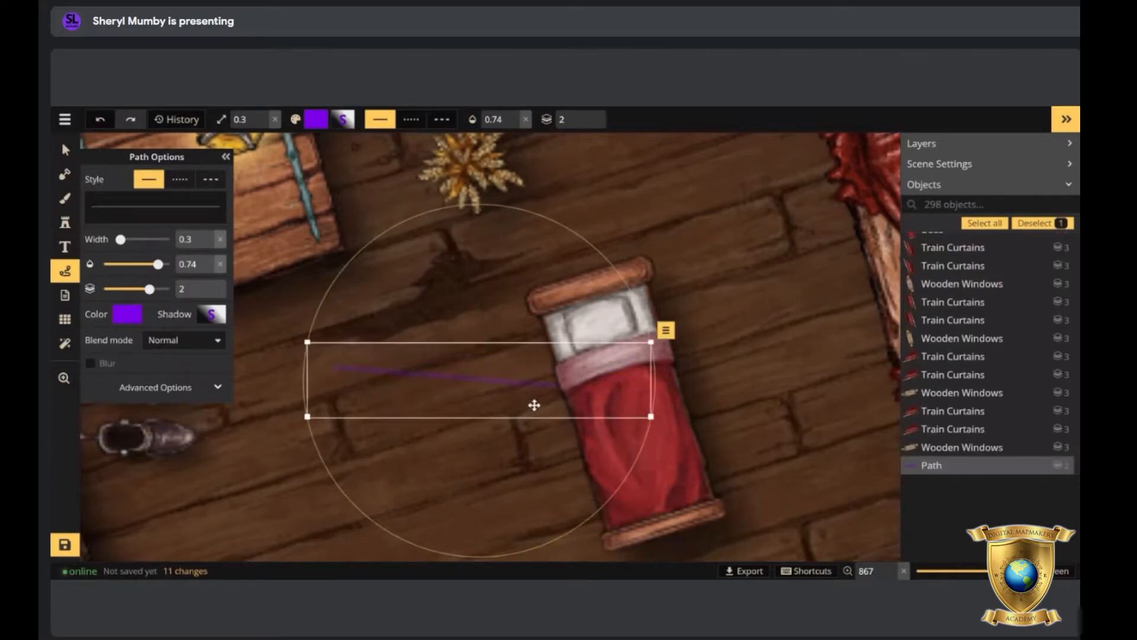
pyautogui.press('Delete')
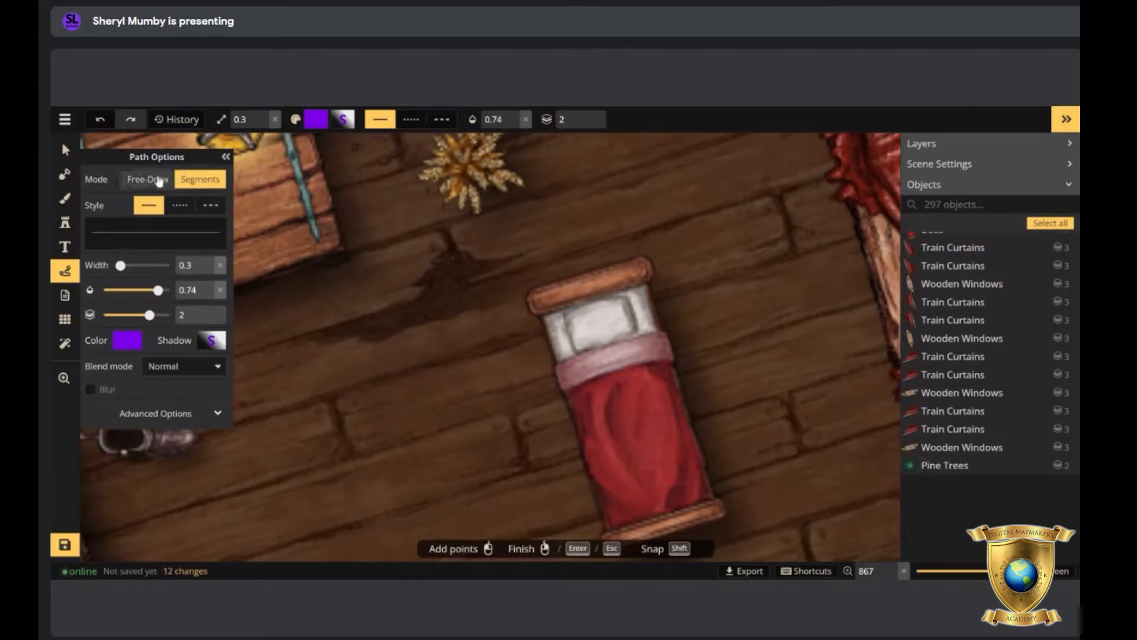
# Paint over the bed's entire blanket with a Free-Draw path at width 5 and opacity 1.
pyautogui.click(159, 180)
pyautogui.moveTo(158, 290); pyautogui.dragTo(207, 290)
pyautogui.moveTo(120, 266); pyautogui.dragTo(170, 266)
pyautogui.moveTo(613, 379)
pyautogui.mouseDown()
pyautogui.moveTo(617, 432)
pyautogui.moveTo(571, 398)
pyautogui.moveTo(570, 363)
pyautogui.mouseUp()
pyautogui.moveTo(616, 358); pyautogui.dragTo(666, 344)
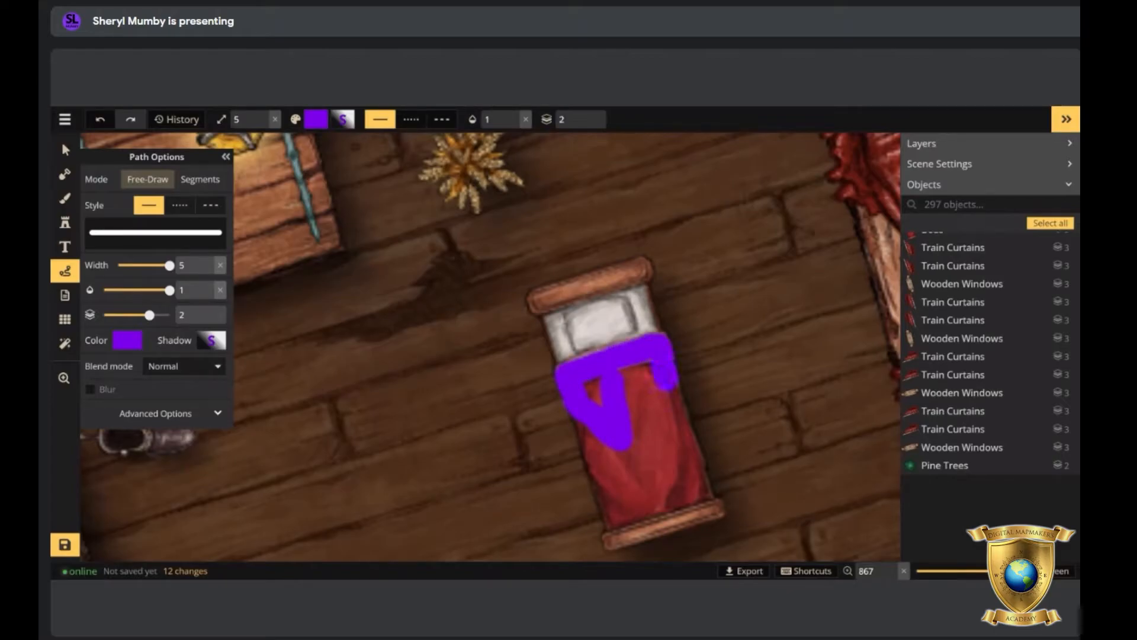
pyautogui.moveTo(677, 412); pyautogui.dragTo(708, 499)
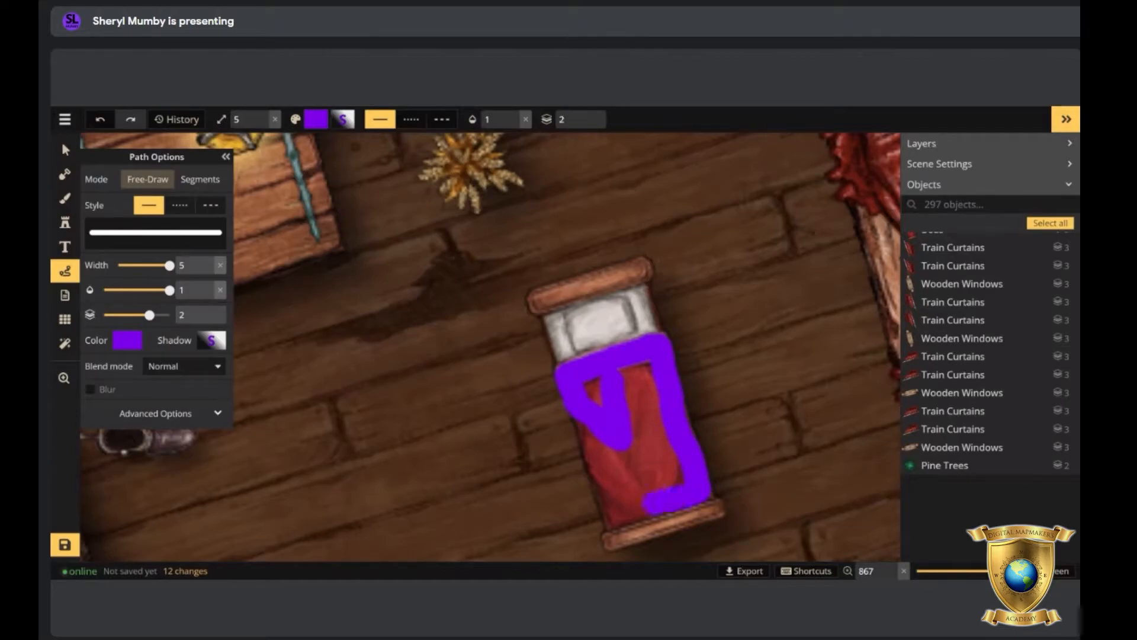
pyautogui.moveTo(623, 510)
pyautogui.mouseDown()
pyautogui.moveTo(606, 516)
pyautogui.moveTo(580, 420)
pyautogui.mouseUp()
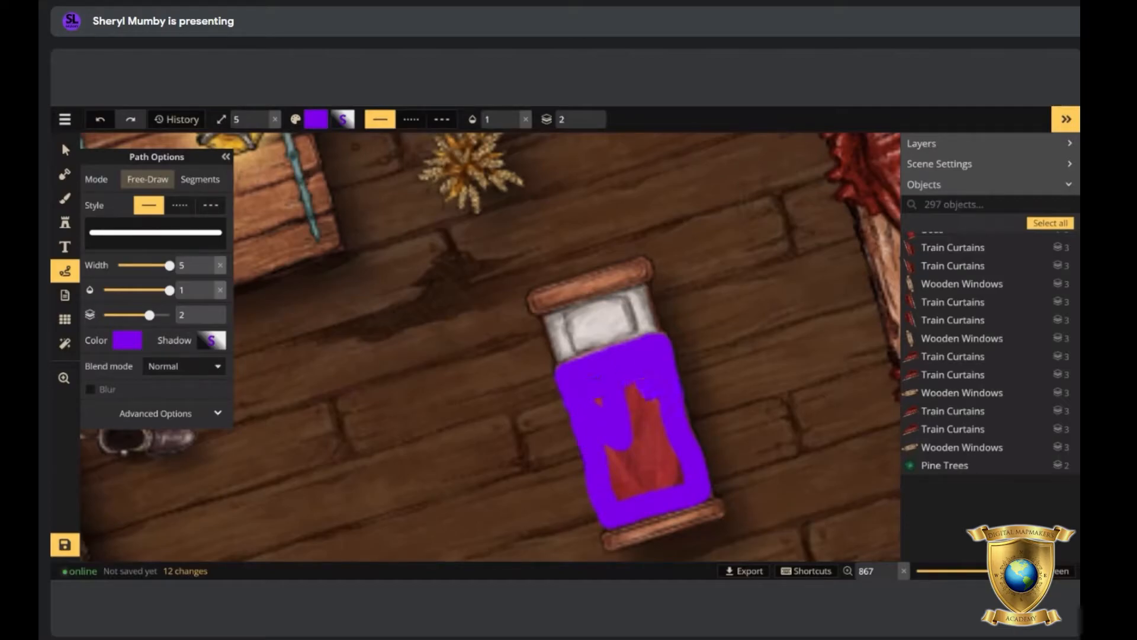
pyautogui.moveTo(680, 476); pyautogui.dragTo(614, 482)
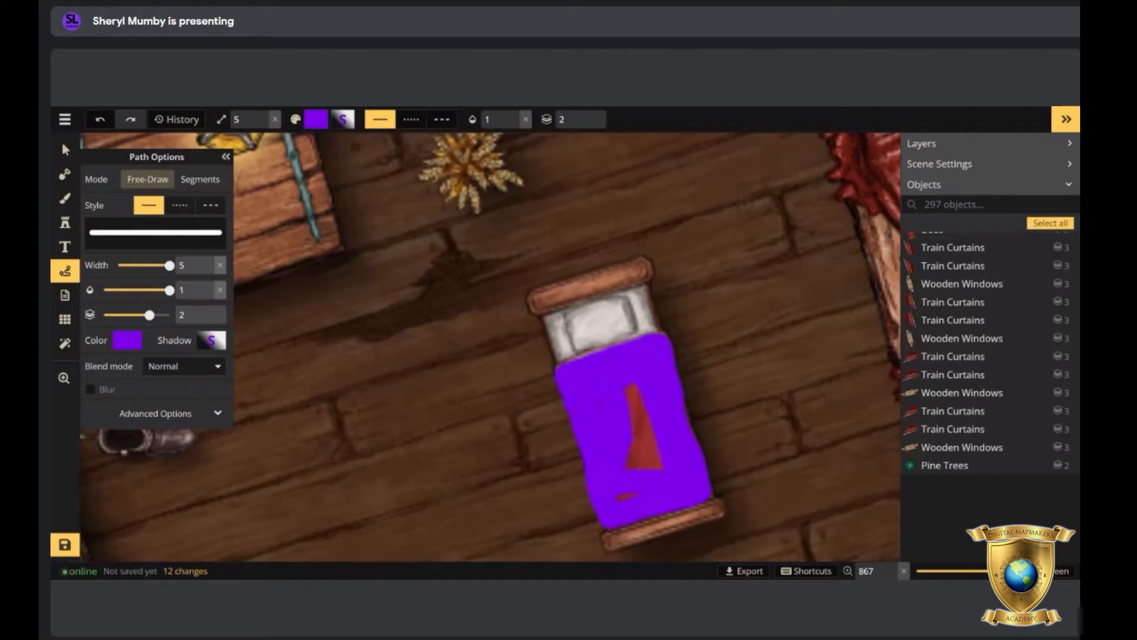
pyautogui.moveTo(652, 444)
pyautogui.mouseDown()
pyautogui.moveTo(628, 466)
pyautogui.moveTo(607, 409)
pyautogui.mouseUp()
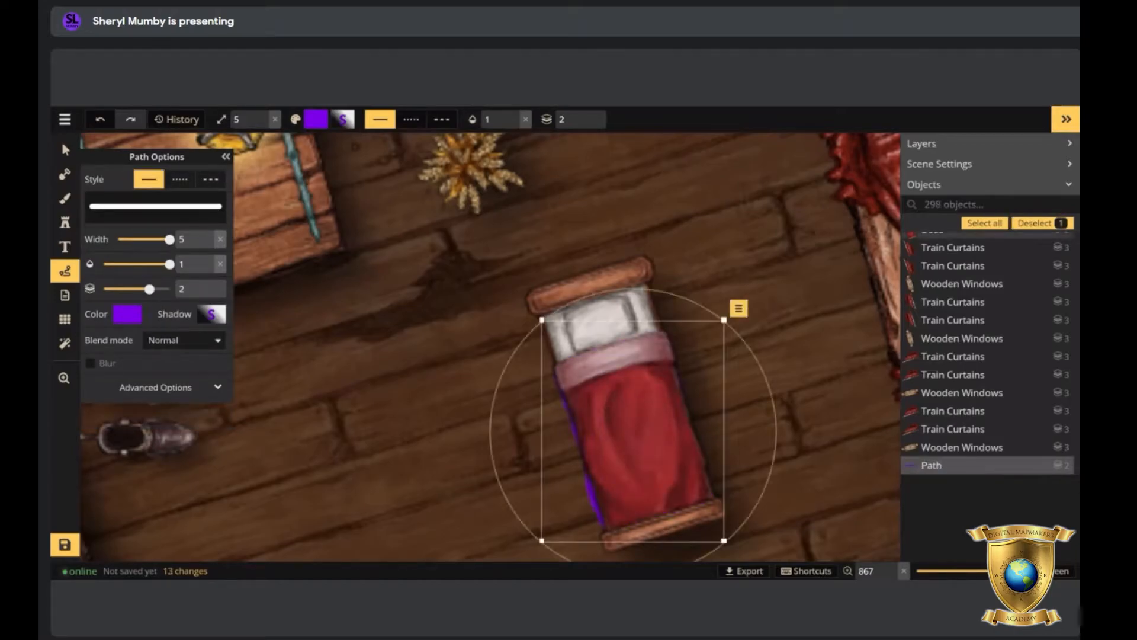
# Raise the purple path to layer 4 so it sits above the bed.
pyautogui.click(56, 150)
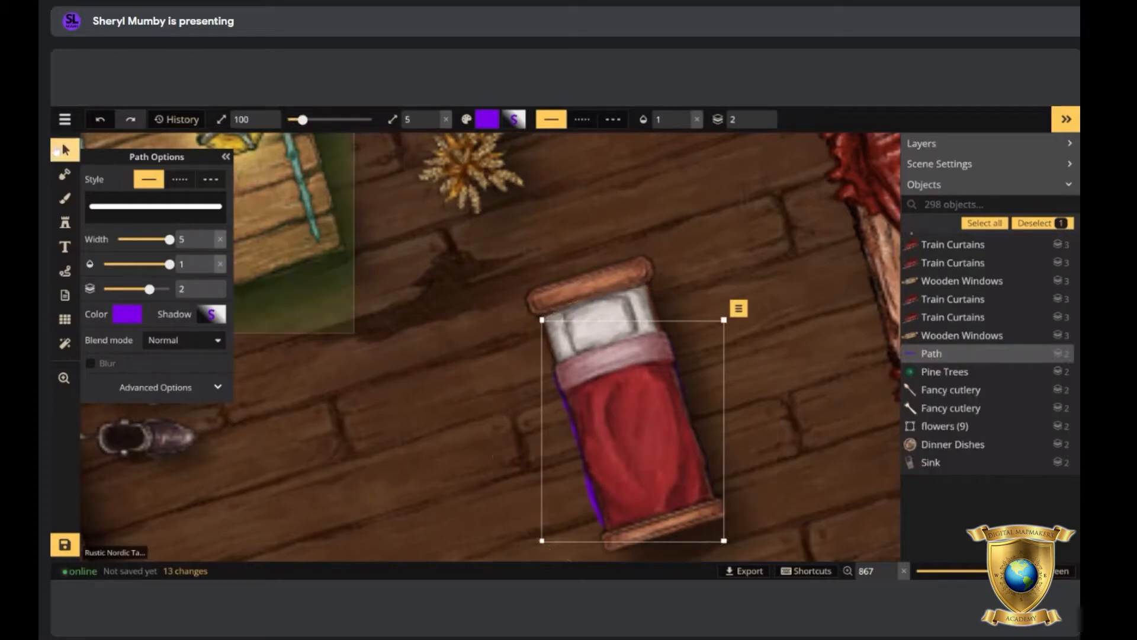
pyautogui.hotkey('shift', 'Up')
pyautogui.hotkey('shift', 'Up')
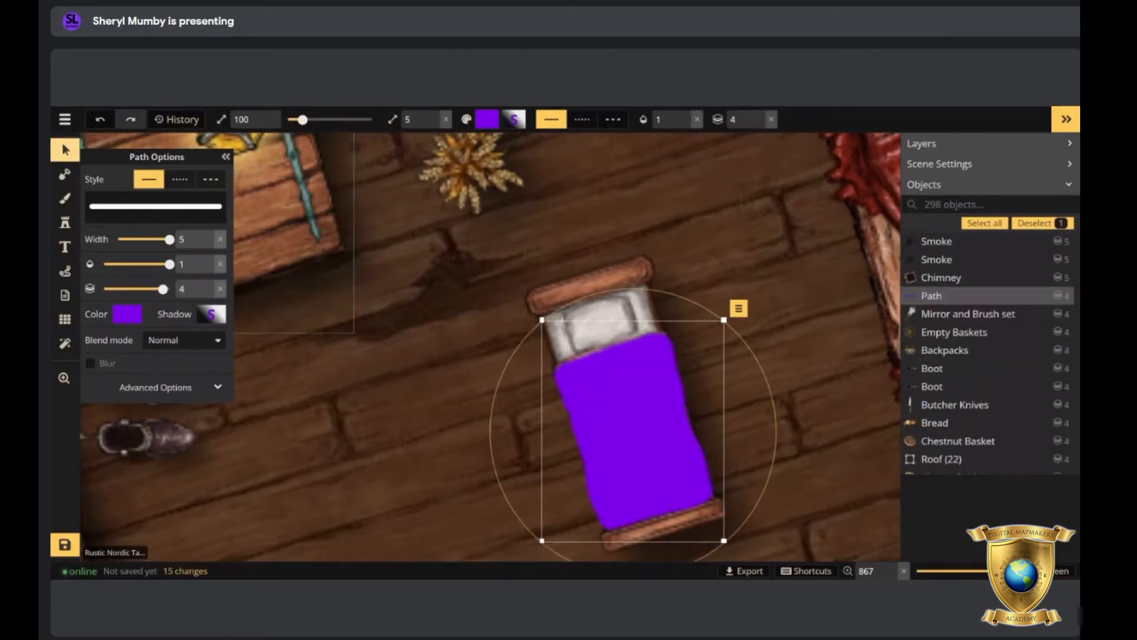
# Try the Darken, Multiply, Color burn and Screen blend modes on the purple path, and set it to Hue.
pyautogui.click(160, 340)
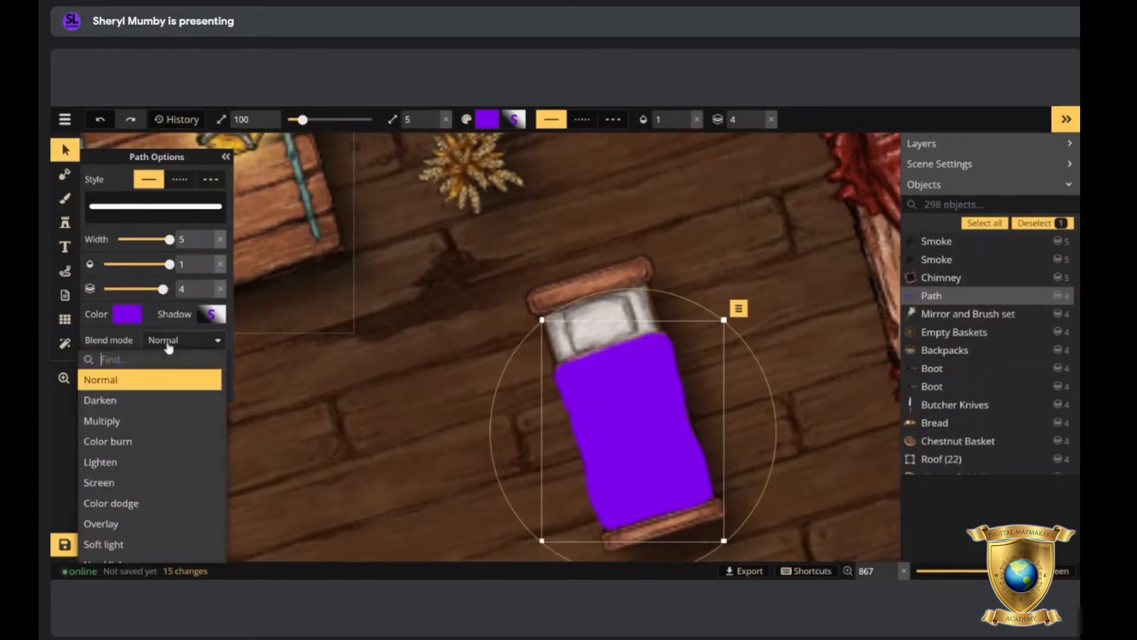
pyautogui.click(137, 402)
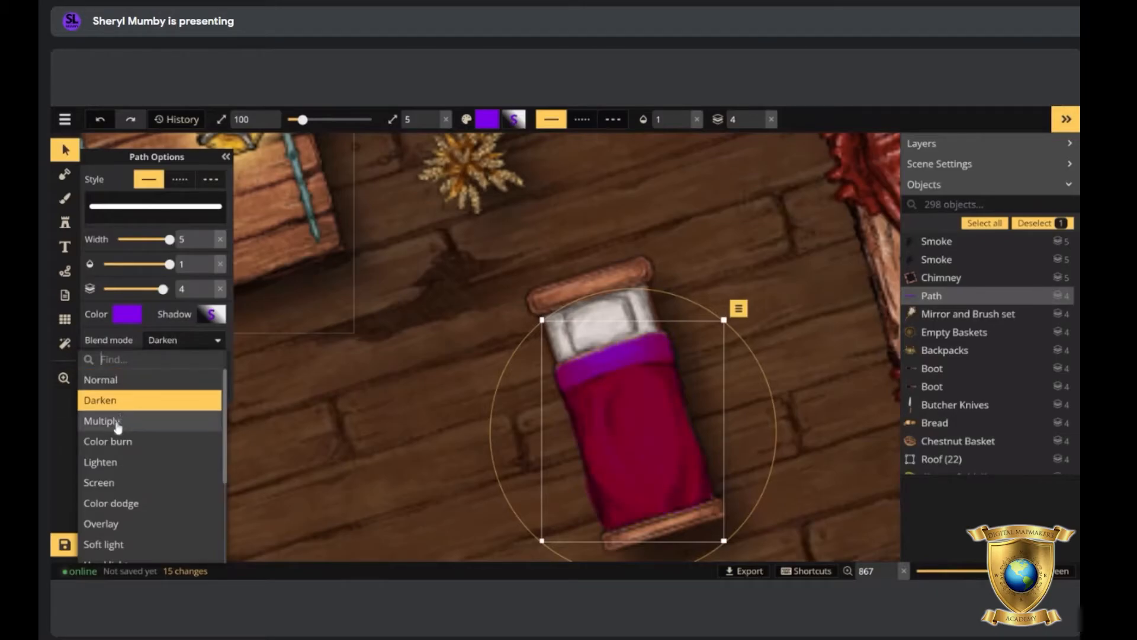
pyautogui.click(117, 422)
pyautogui.click(116, 441)
pyautogui.click(113, 482)
pyautogui.scroll(-1, 126, 448)
pyautogui.scroll(-1, 126, 447)
pyautogui.click(106, 493)
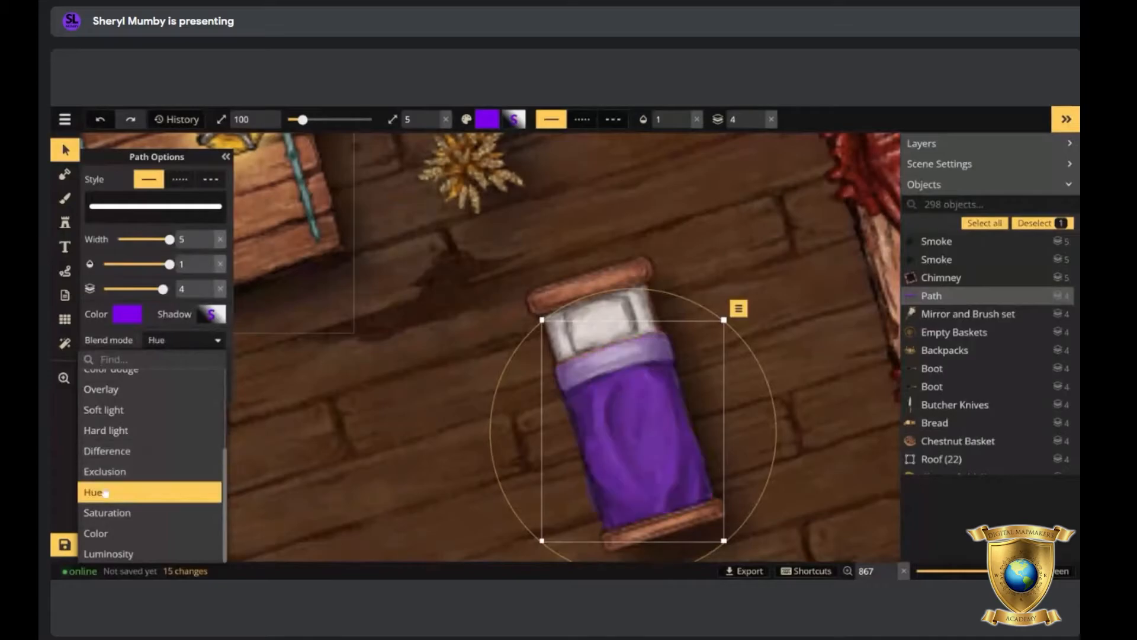
# Move the purple path off the bed onto the neighbouring floor, and return it over the blanket.
pyautogui.click(630, 406)
pyautogui.moveTo(631, 406); pyautogui.dragTo(734, 368)
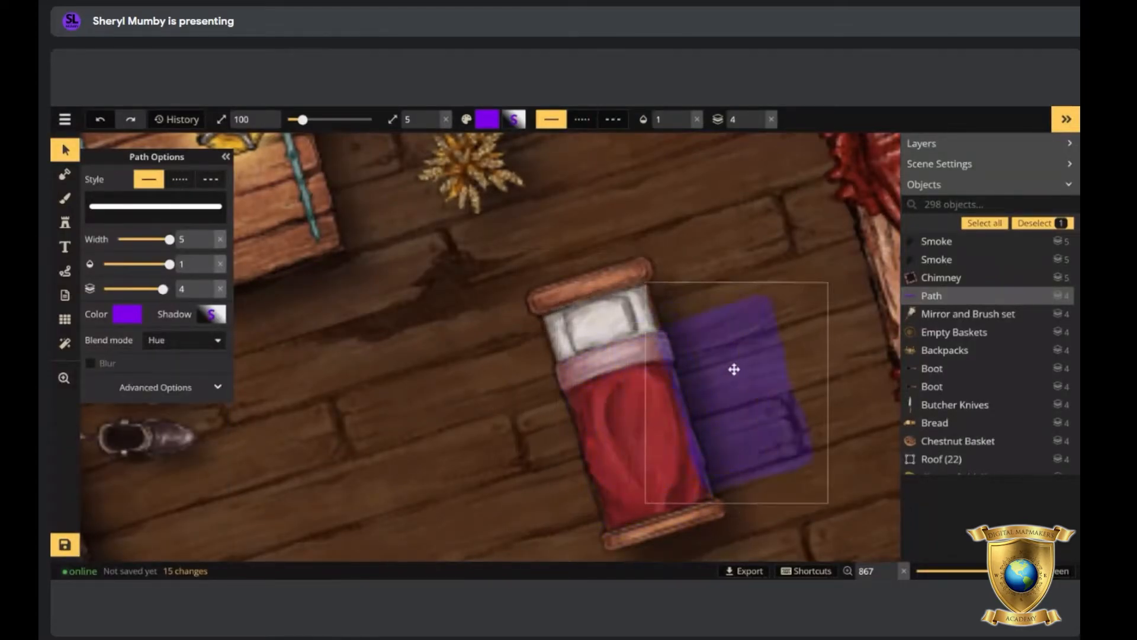
pyautogui.moveTo(641, 396); pyautogui.dragTo(648, 422)
# Try green and yellow on the blanket path, set its color to light blue, and deselect it.
pyautogui.click(122, 320)
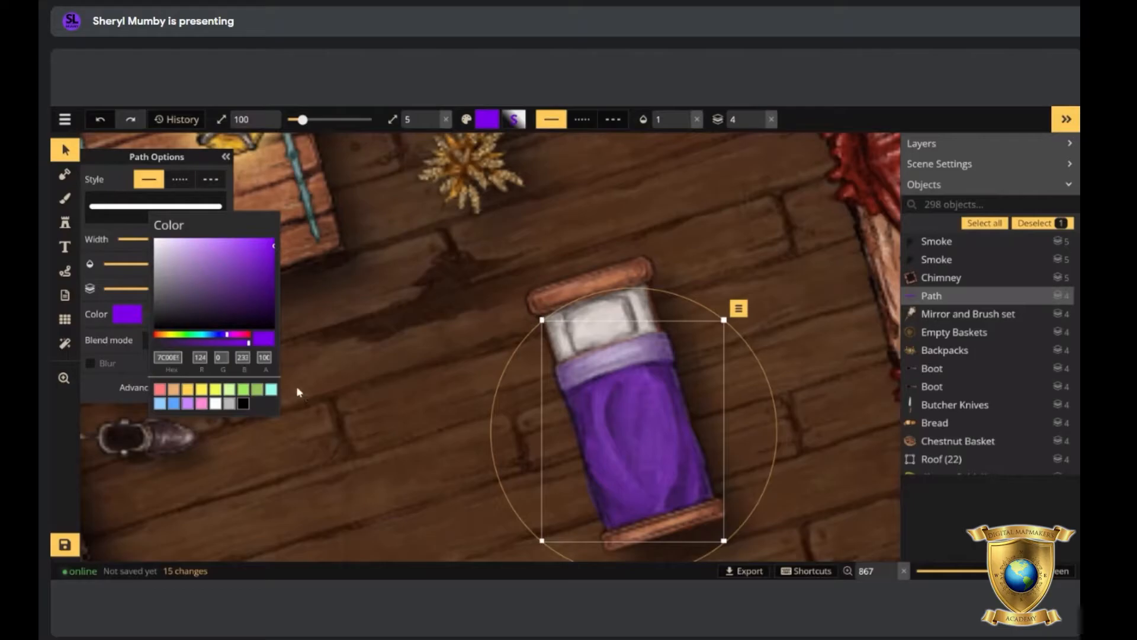
pyautogui.click(244, 391)
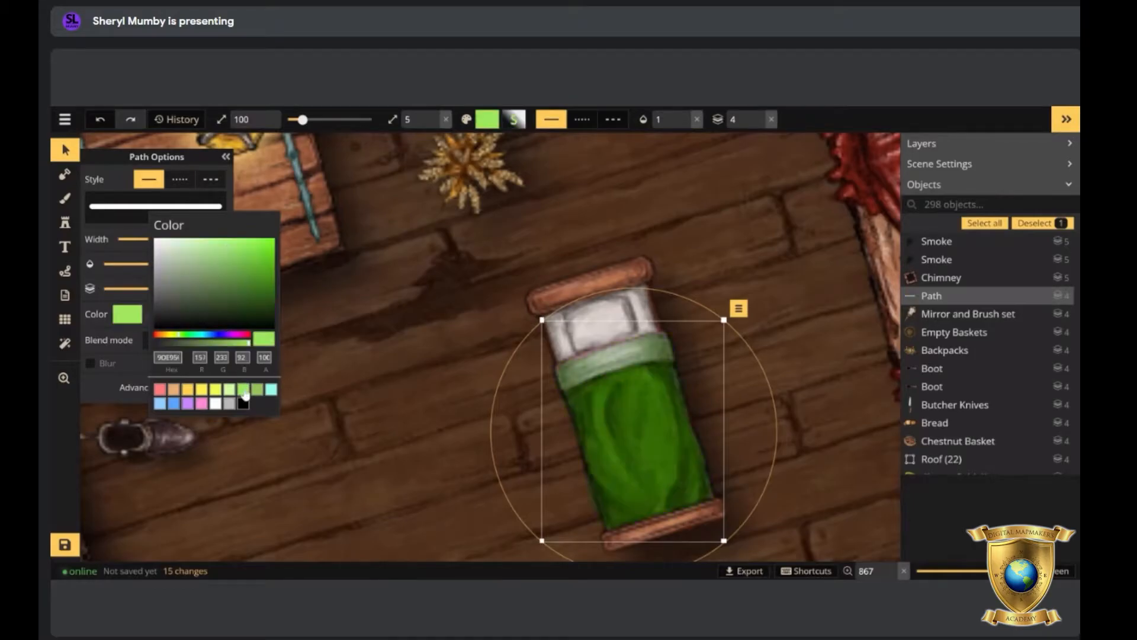
pyautogui.click(200, 391)
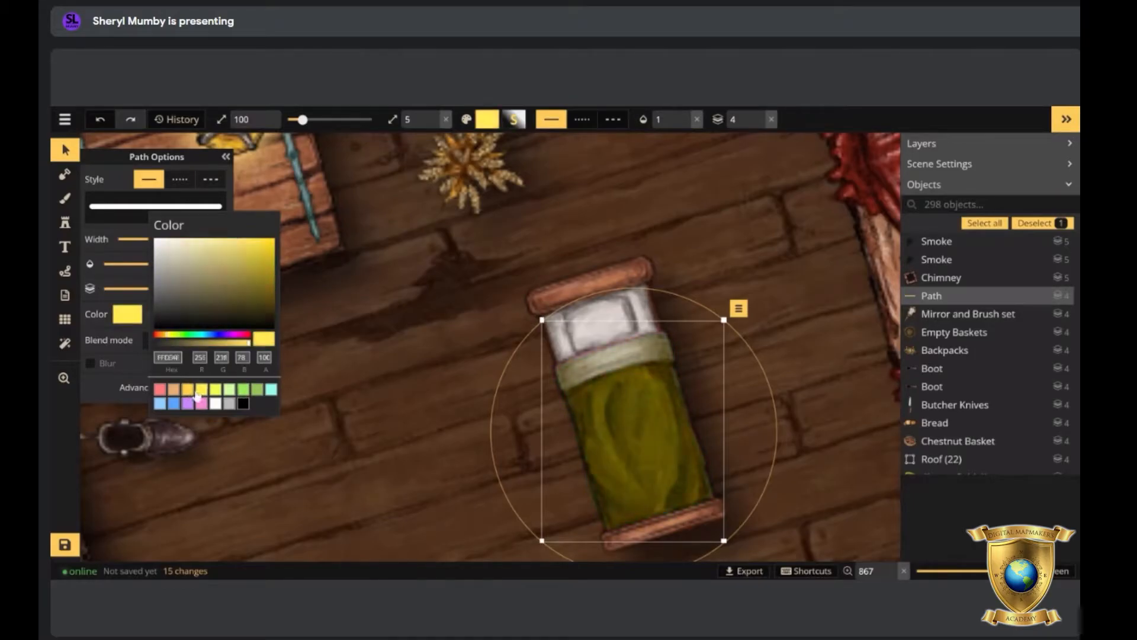
pyautogui.moveTo(187, 336)
pyautogui.mouseDown()
pyautogui.moveTo(247, 338)
pyautogui.moveTo(209, 332)
pyautogui.mouseUp()
pyautogui.click(187, 337)
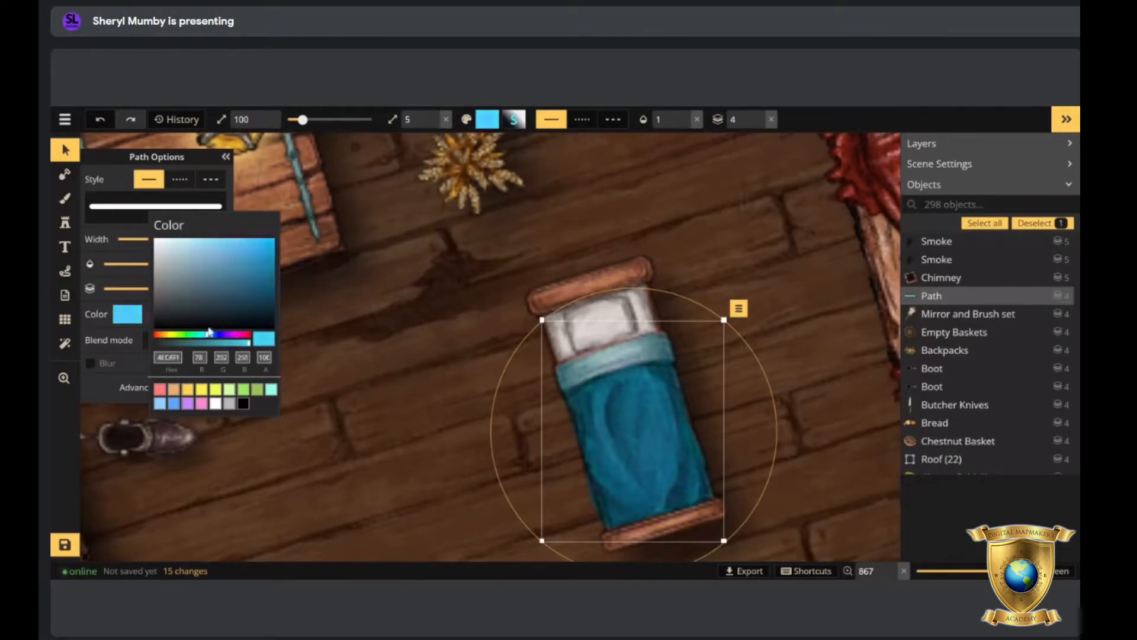
pyautogui.click(424, 366)
pyautogui.click(393, 325)
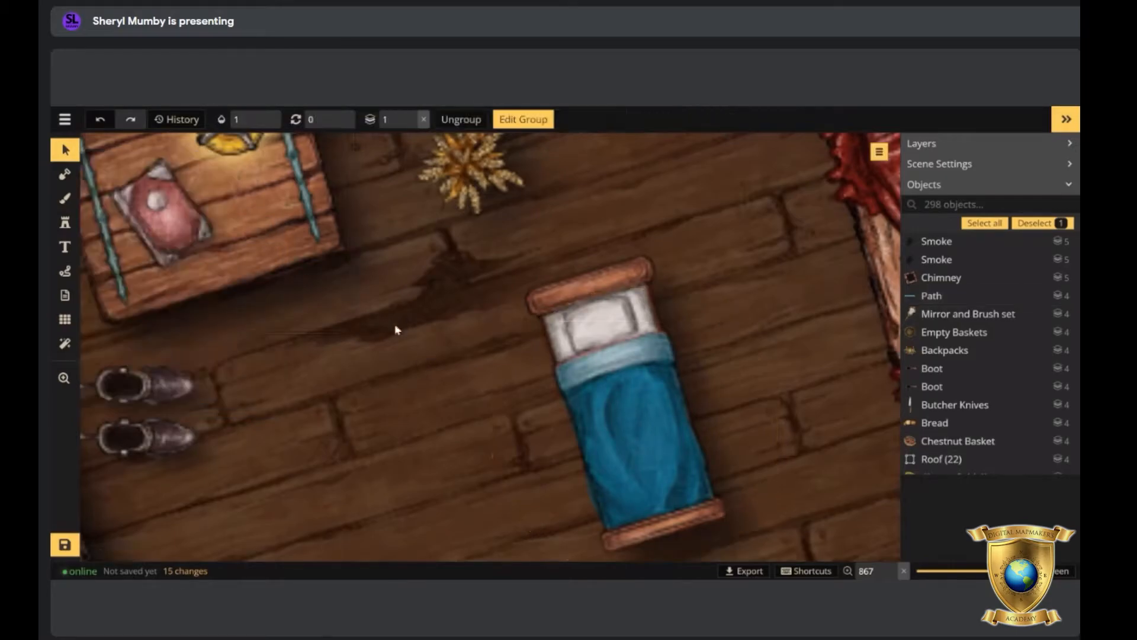
# Select the blue blanket path together with the bed and group them.
pyautogui.scroll(-6, 430, 329)
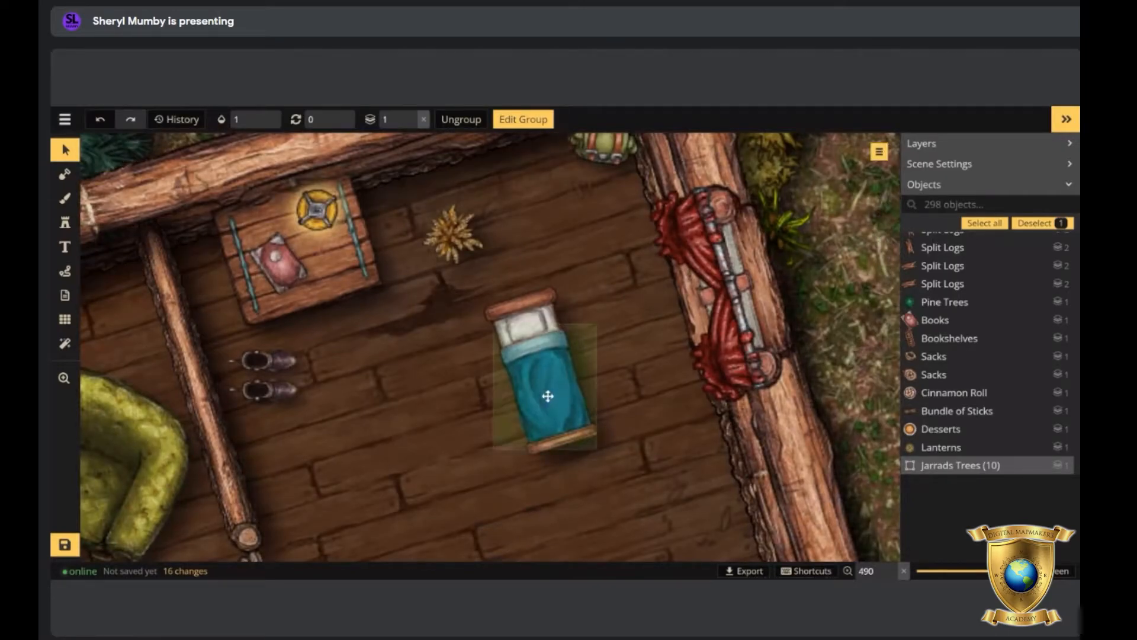
pyautogui.click(550, 396)
pyautogui.keyDown('shift'); pyautogui.click(530, 319); pyautogui.keyUp('shift')
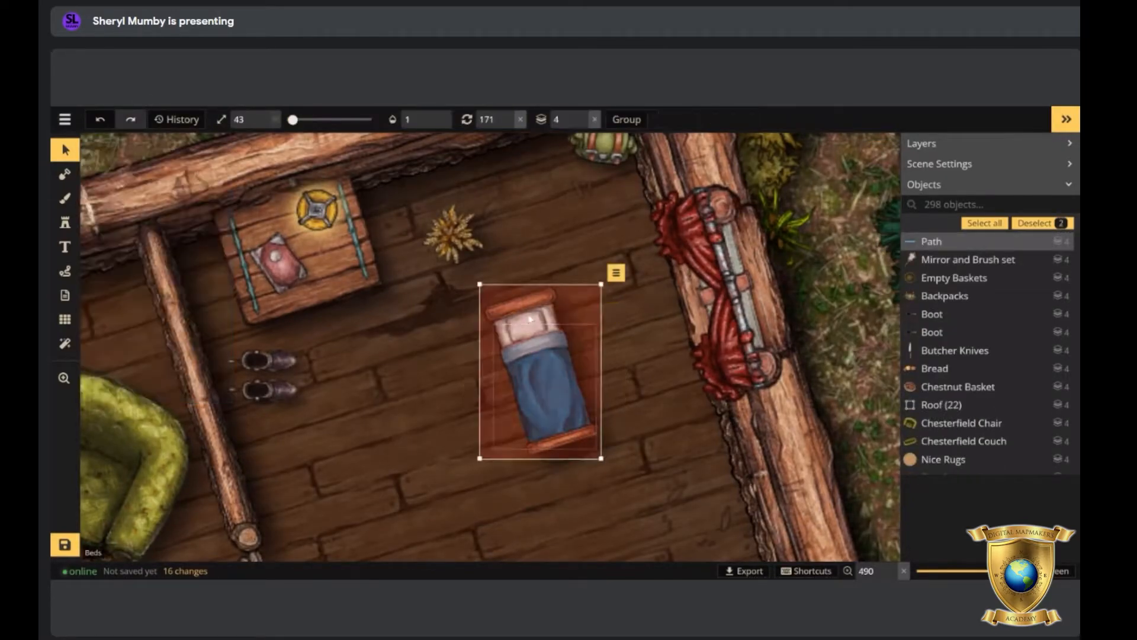
pyautogui.click(628, 120)
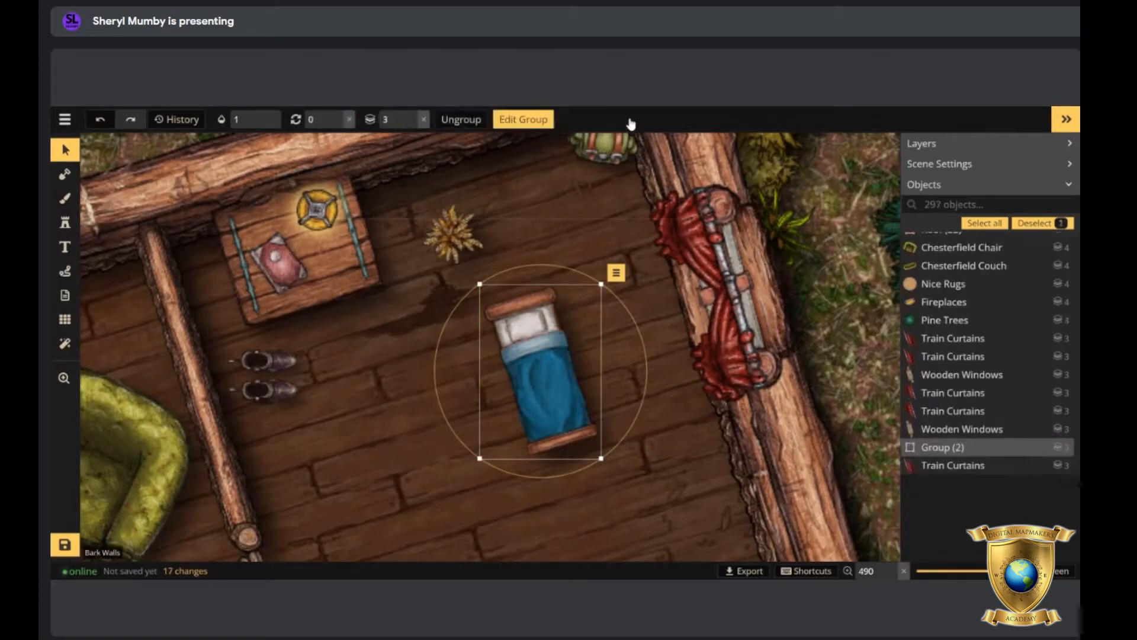
# Enlarge the bed and blanket path together from inside their group, and leave group editing.
pyautogui.doubleClick(555, 388)
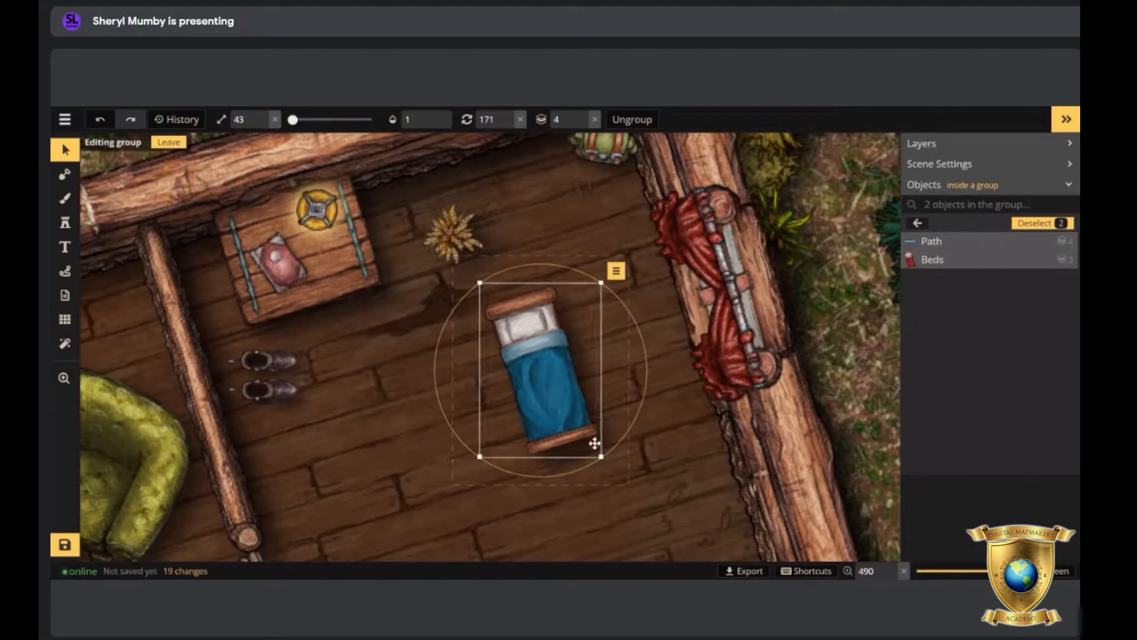
pyautogui.moveTo(601, 456); pyautogui.dragTo(739, 639)
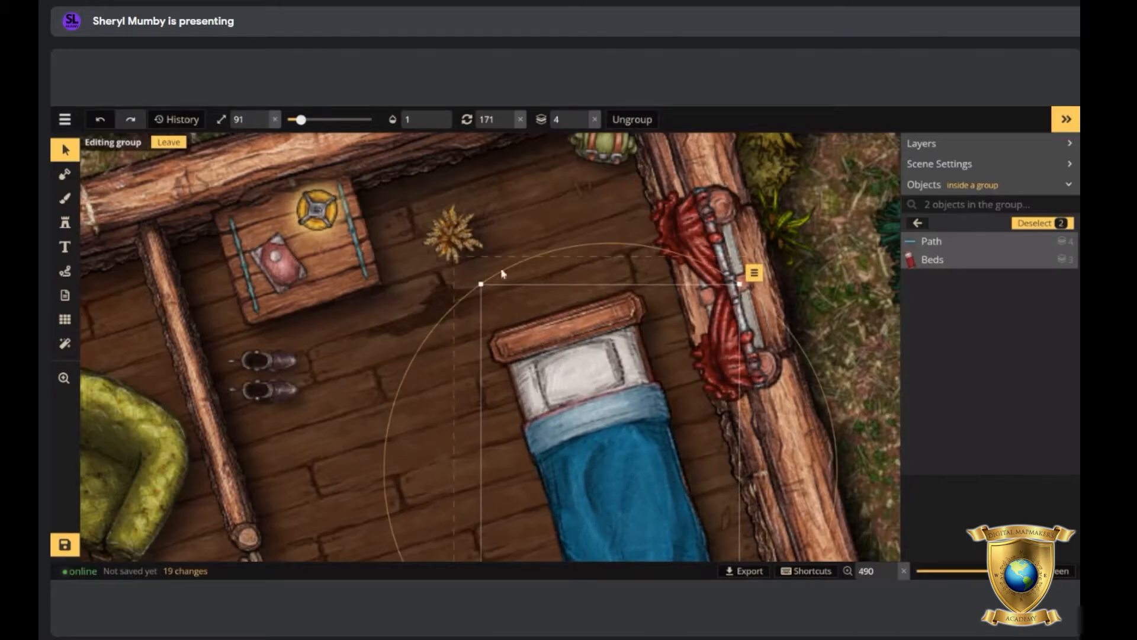
pyautogui.moveTo(480, 284); pyautogui.dragTo(437, 258)
pyautogui.click(168, 142)
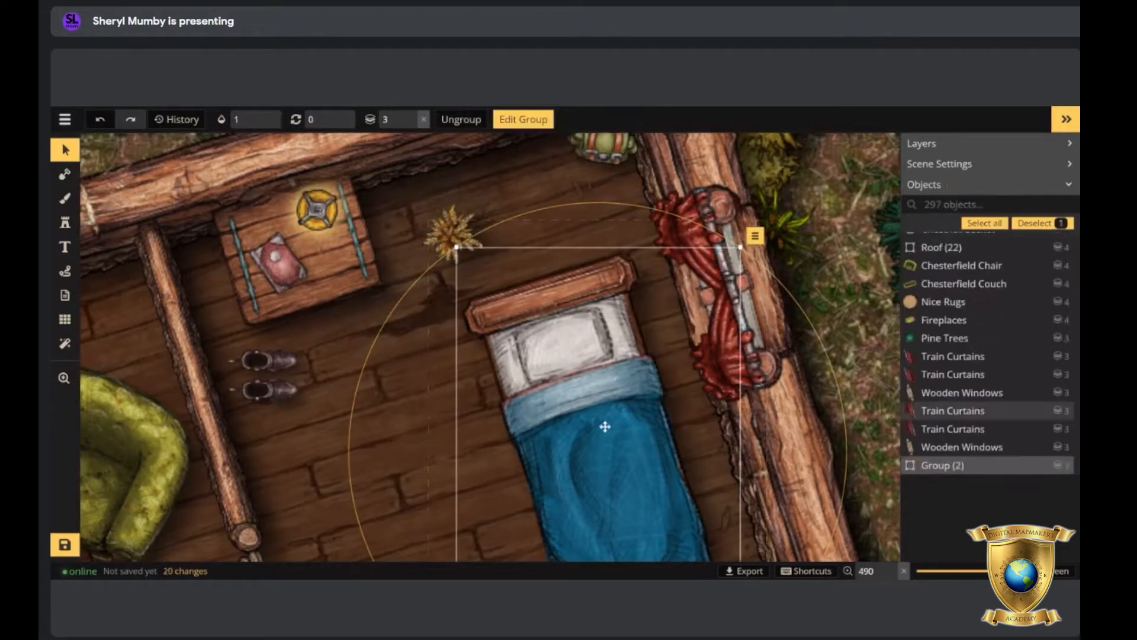
# Move the grouped bed and blanket against the bedroom's back wall and raise the group to layer 5.
pyautogui.moveTo(604, 427); pyautogui.dragTo(547, 302)
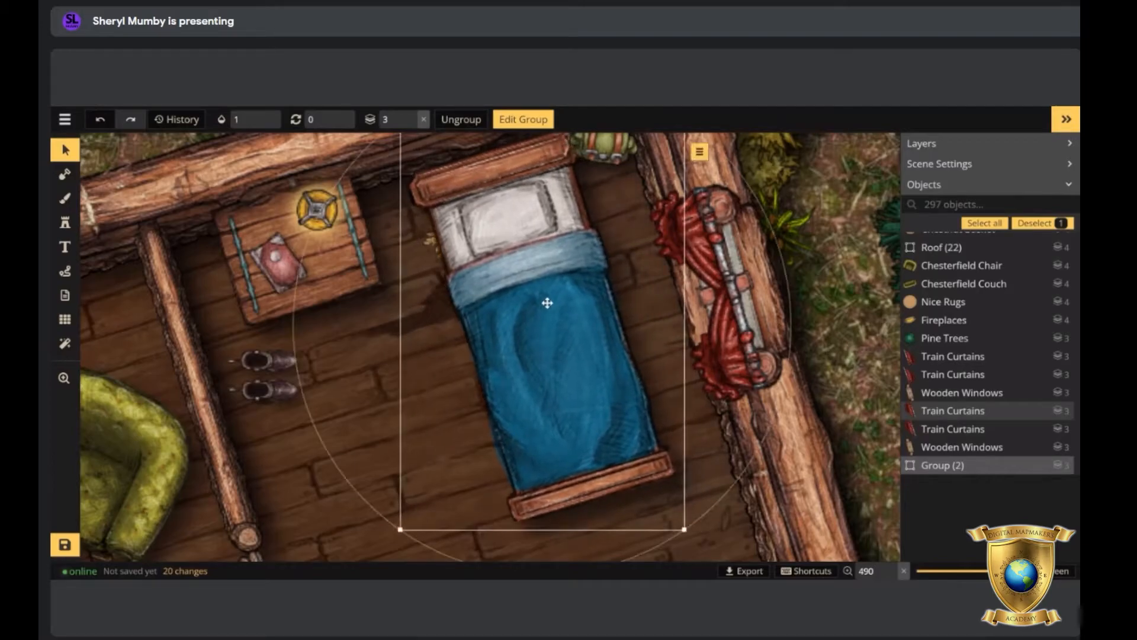
pyautogui.press('pageup')
pyautogui.press('pageup')
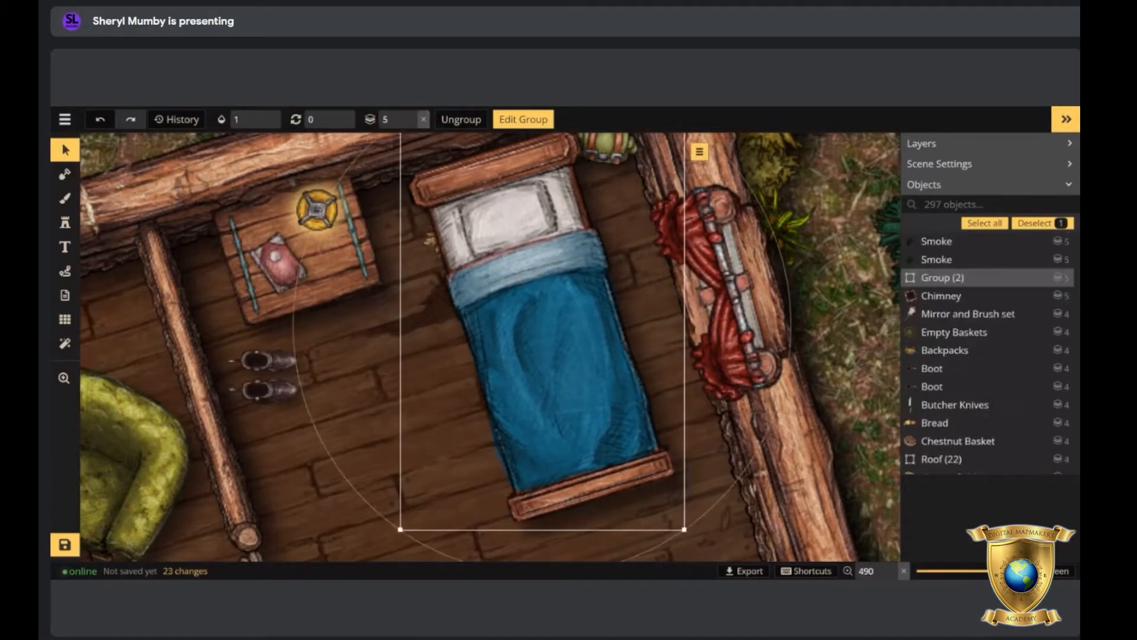
pyautogui.scroll(-4, 354, 515)
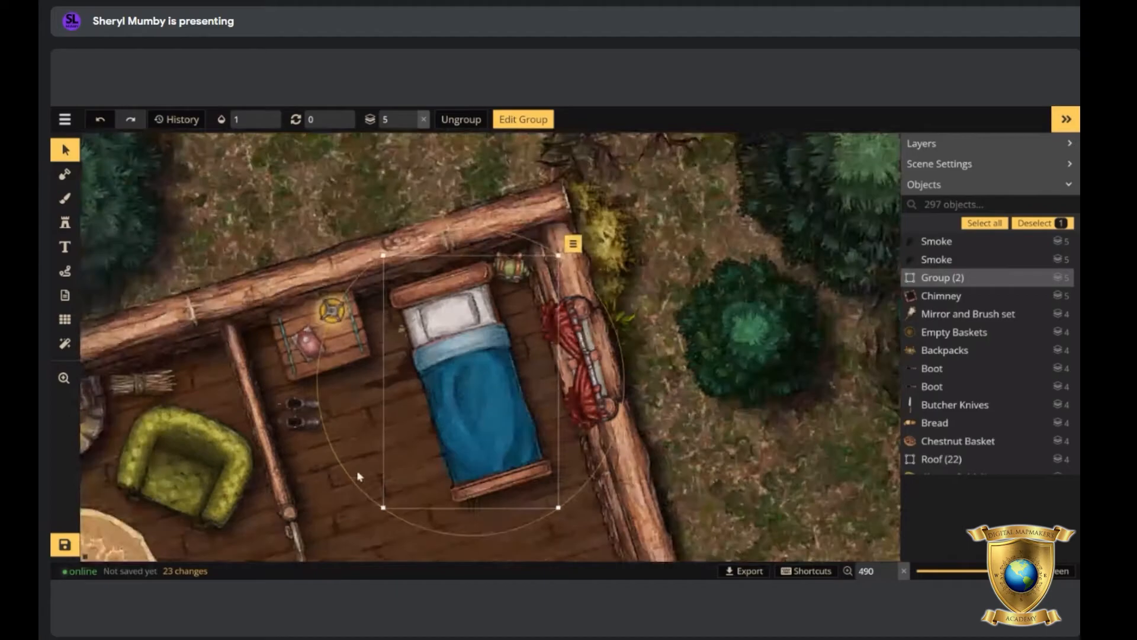
pyautogui.scroll(-1, 359, 474)
pyautogui.moveTo(374, 461); pyautogui.dragTo(550, 371)
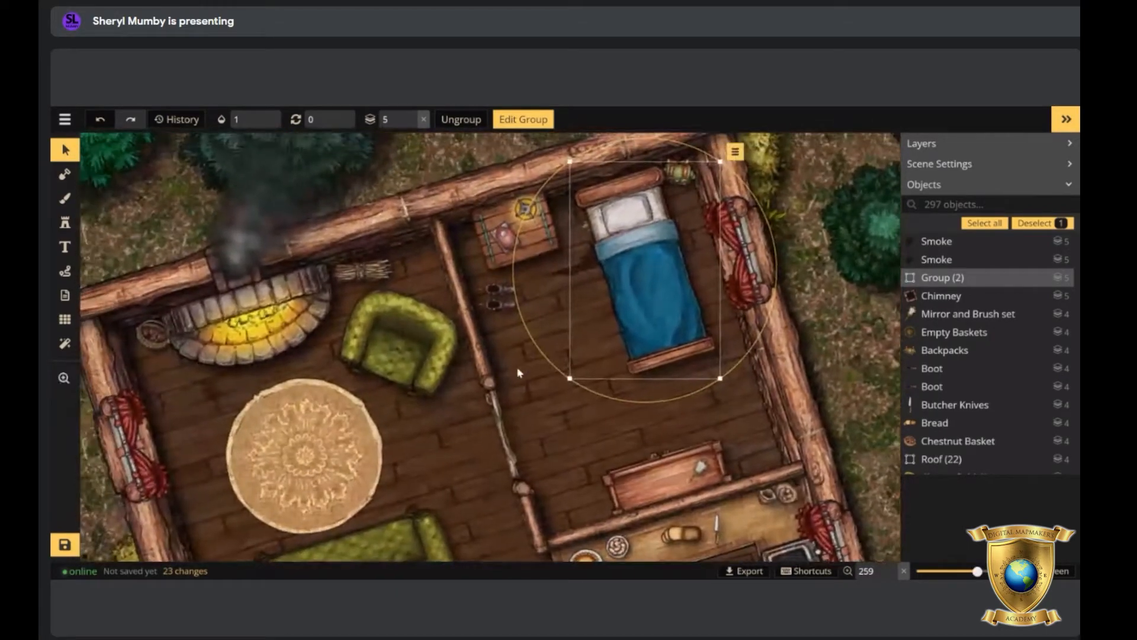
pyautogui.scroll(-2, 519, 372)
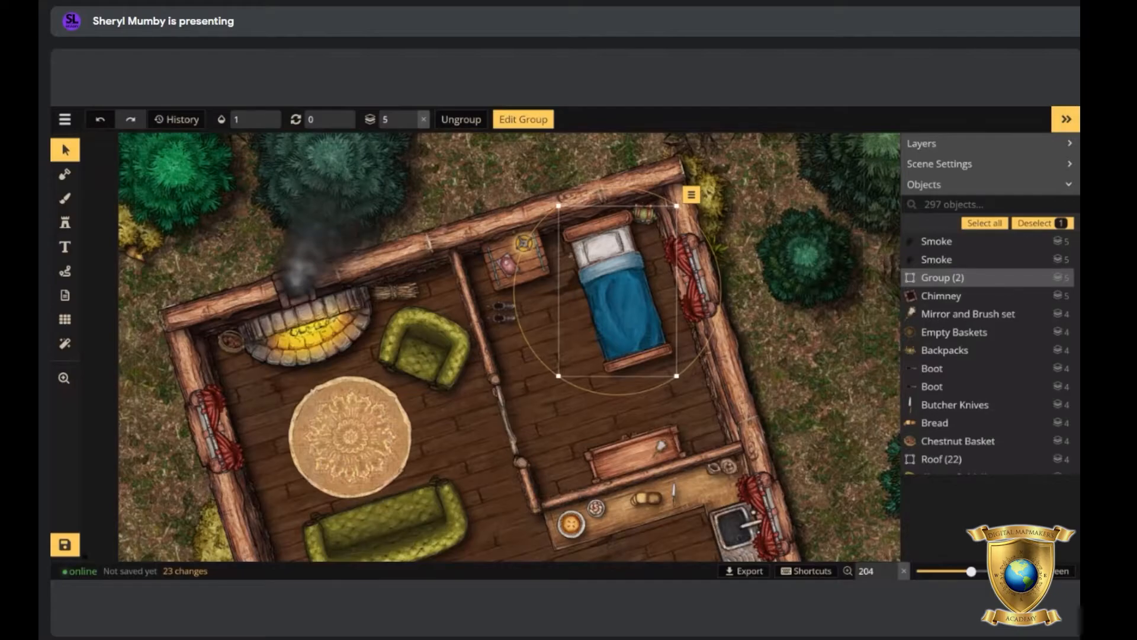
# Draw a small light blue Hue-blended path over the round rug's center and set its layer to 5.
pyautogui.press('space')
pyautogui.moveTo(490, 412); pyautogui.dragTo(631, 338)
pyautogui.click(68, 272)
pyautogui.scroll(5, 412, 353)
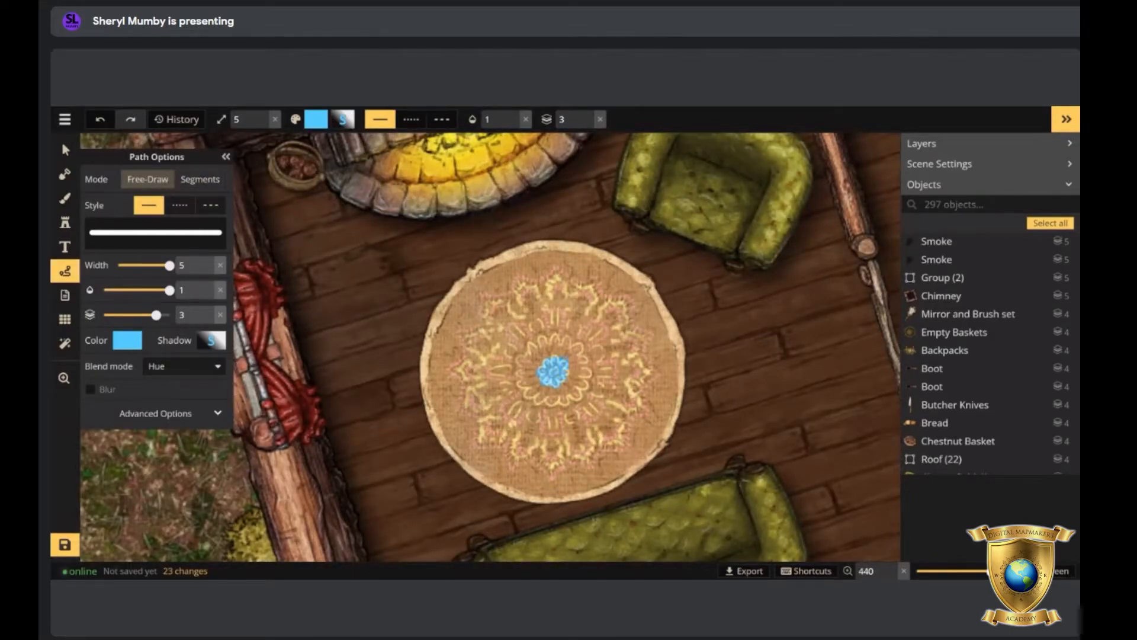
pyautogui.click(553, 371)
pyautogui.moveTo(156, 288); pyautogui.dragTo(169, 288)
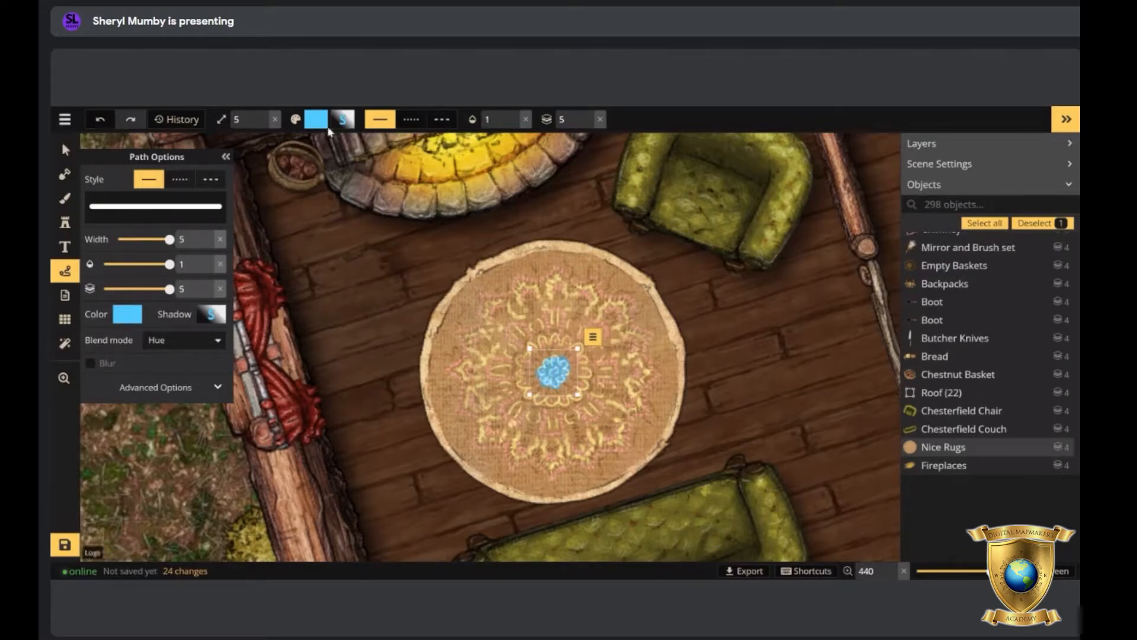
# Try opacity values of 0.57 and 0.8 with blur on the rug path, and restore opacity 1 without blur.
pyautogui.click(505, 120)
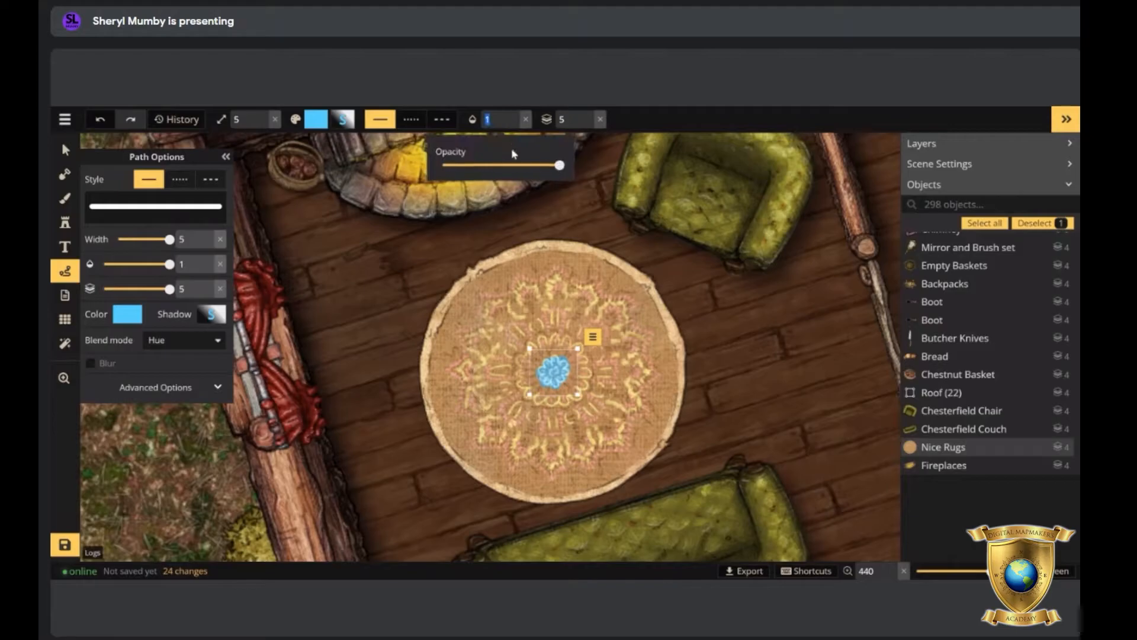
pyautogui.moveTo(520, 170)
pyautogui.mouseDown()
pyautogui.moveTo(508, 167)
pyautogui.moveTo(522, 167)
pyautogui.mouseUp()
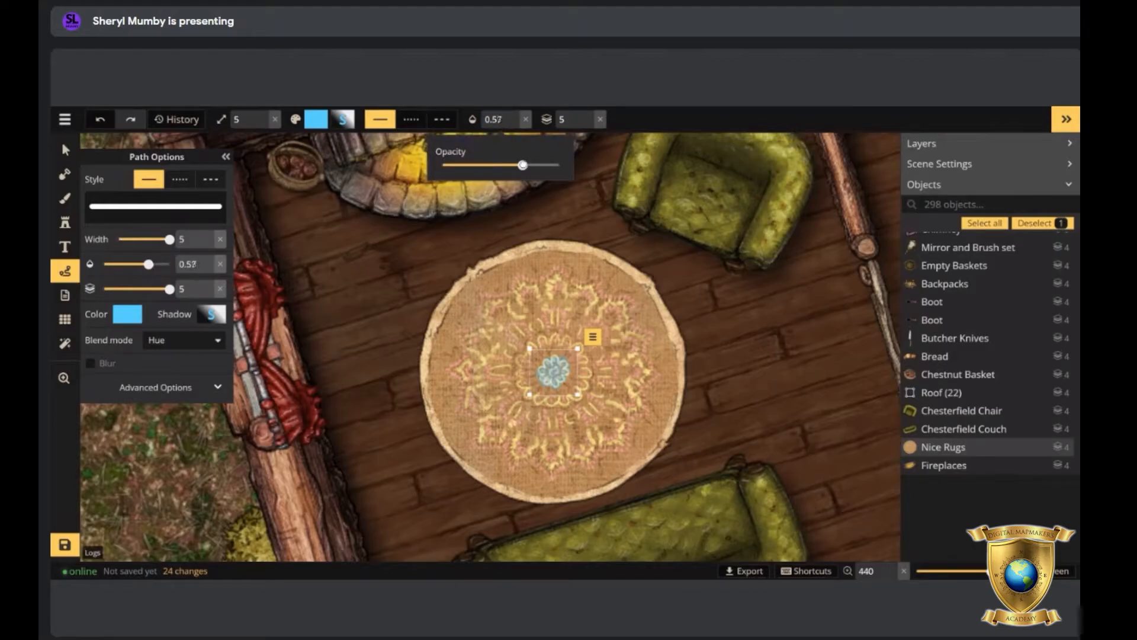
pyautogui.click(92, 363)
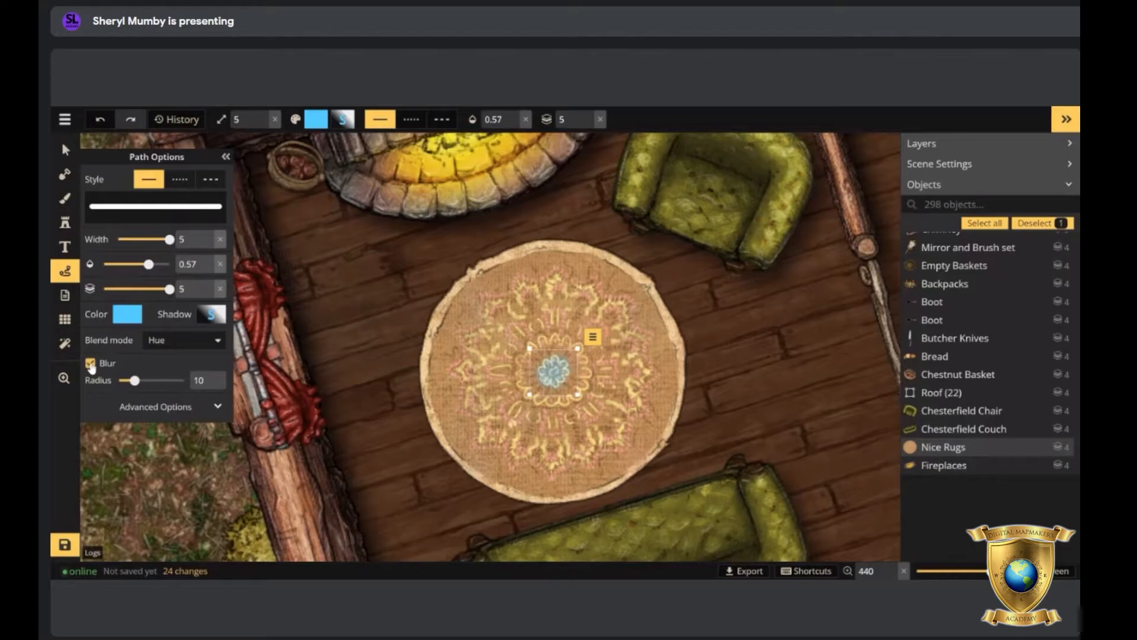
pyautogui.click(526, 122)
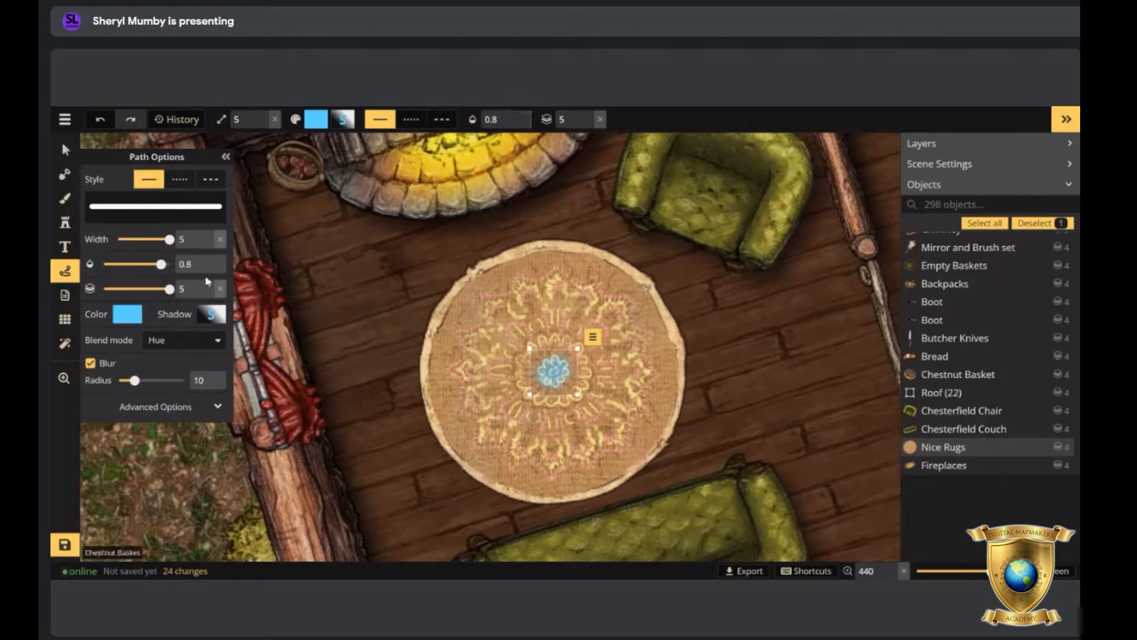
pyautogui.click(170, 265)
pyautogui.moveTo(553, 371)
pyautogui.mouseDown()
pyautogui.moveTo(458, 288)
pyautogui.moveTo(533, 340)
pyautogui.moveTo(497, 279)
pyautogui.moveTo(558, 368)
pyautogui.mouseUp()
pyautogui.click(90, 363)
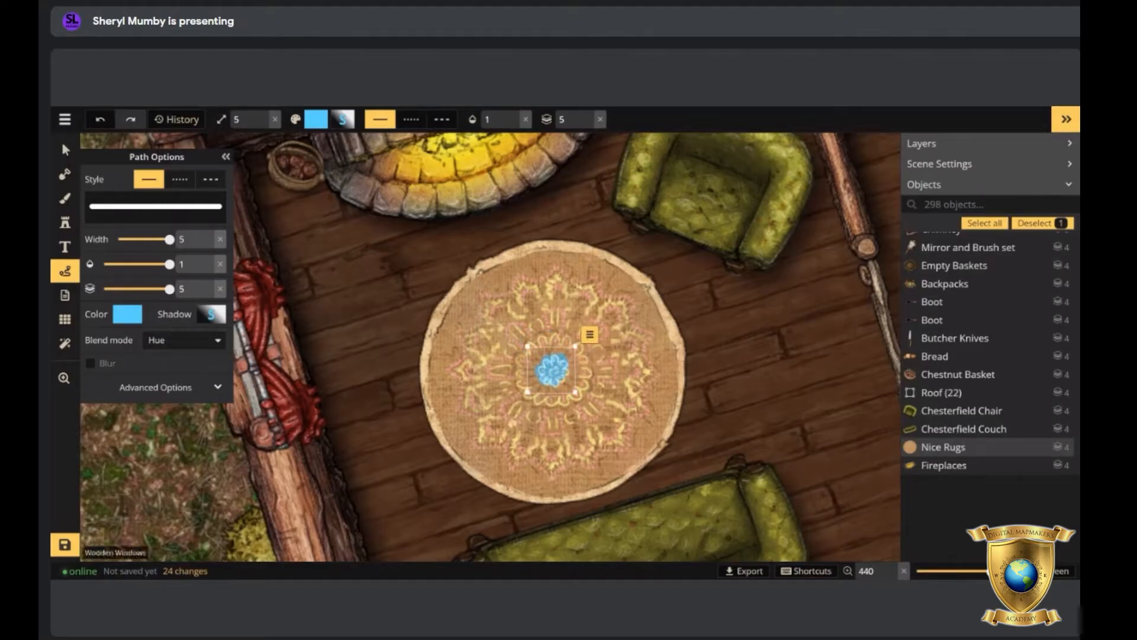
# Delete the light blue path from the rug's center.
pyautogui.press('Delete')
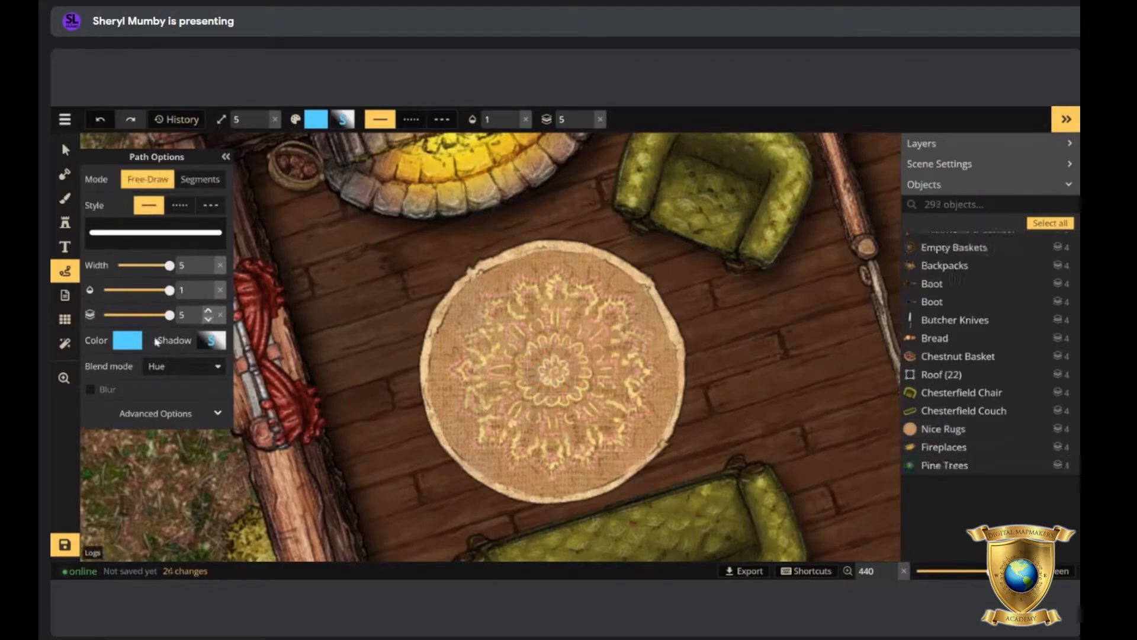
pyautogui.scroll(-1, 231, 370)
pyautogui.scroll(-3, 317, 355)
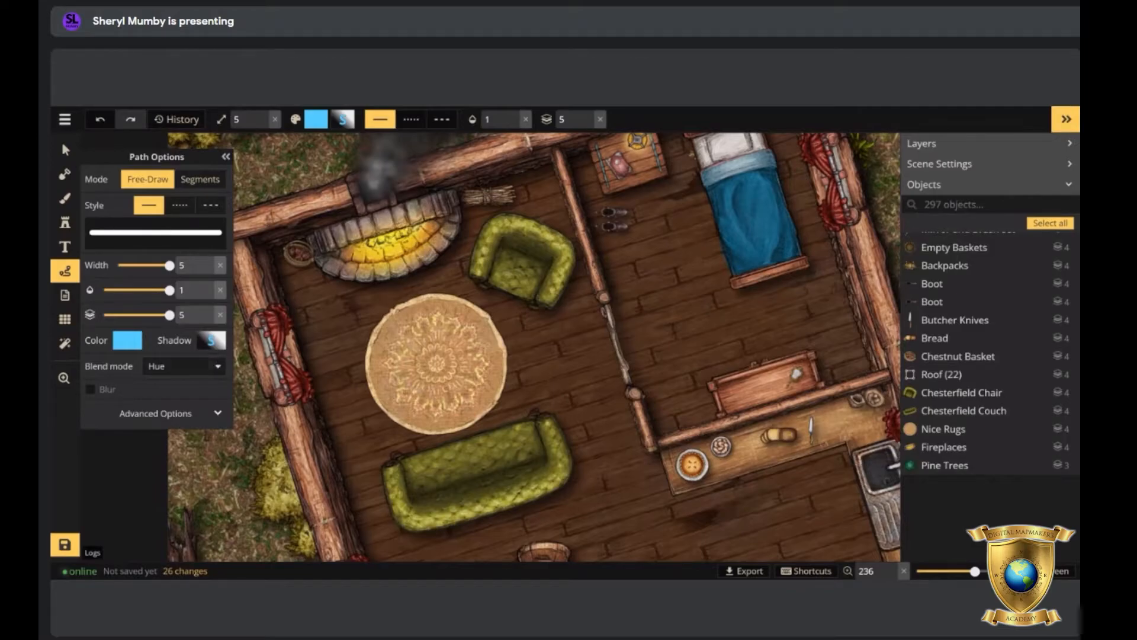
# Draw short light blue Hue-blended paths over the red curtain in the wall nearest the fireplace and rug.
pyautogui.scroll(3, 251, 314)
pyautogui.scroll(1, 245, 303)
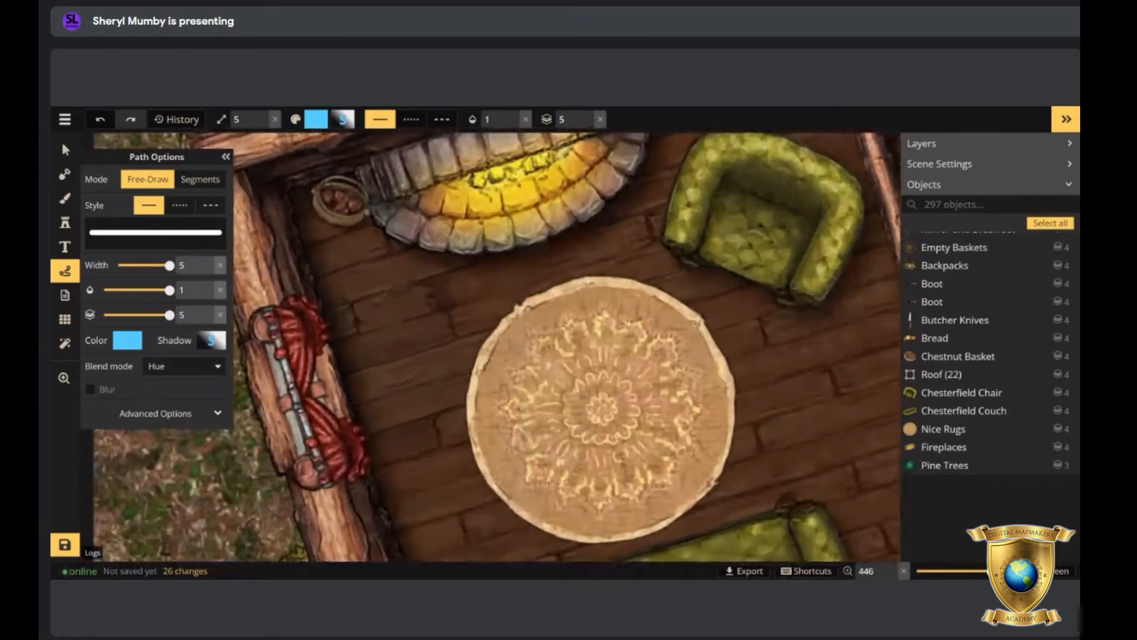
pyautogui.moveTo(299, 380); pyautogui.dragTo(300, 374)
pyautogui.moveTo(305, 335)
pyautogui.mouseDown()
pyautogui.moveTo(279, 326)
pyautogui.moveTo(322, 327)
pyautogui.mouseUp()
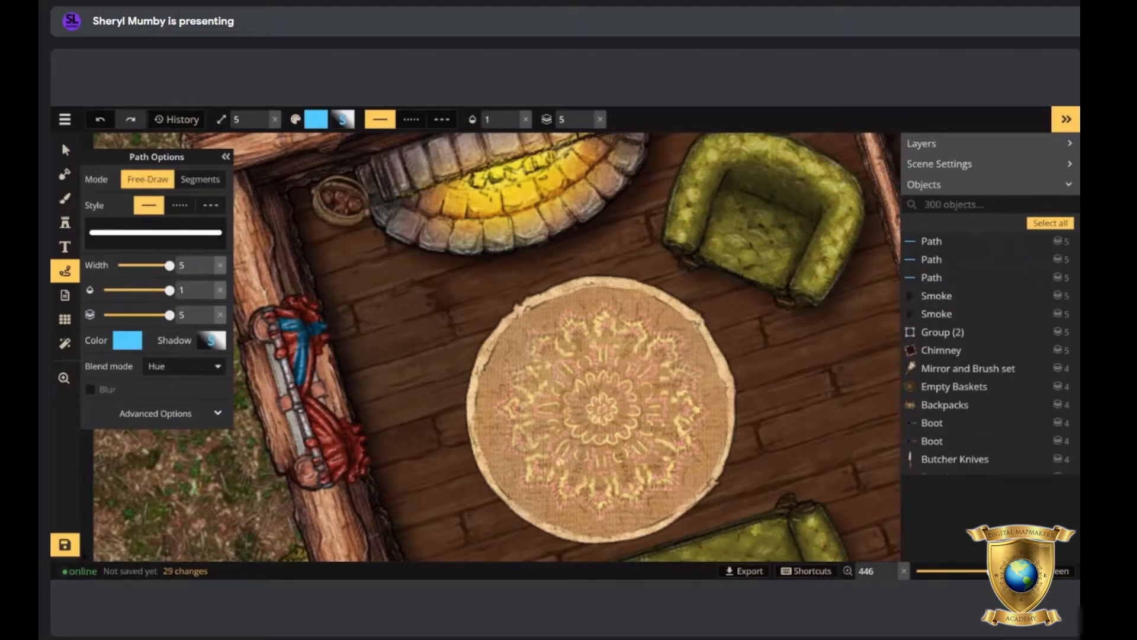
# Draw two crossing light blue Hue-blended paths on the floor between the curtain and the rug, and deselect them.
pyautogui.moveTo(367, 349); pyautogui.dragTo(447, 292)
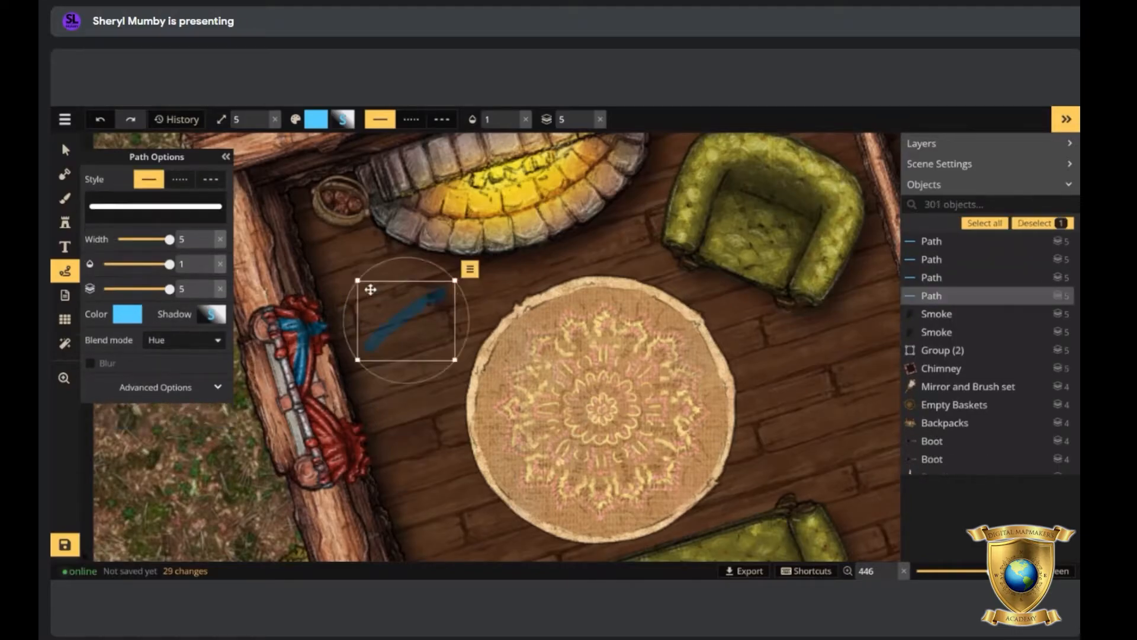
pyautogui.moveTo(362, 290); pyautogui.dragTo(462, 374)
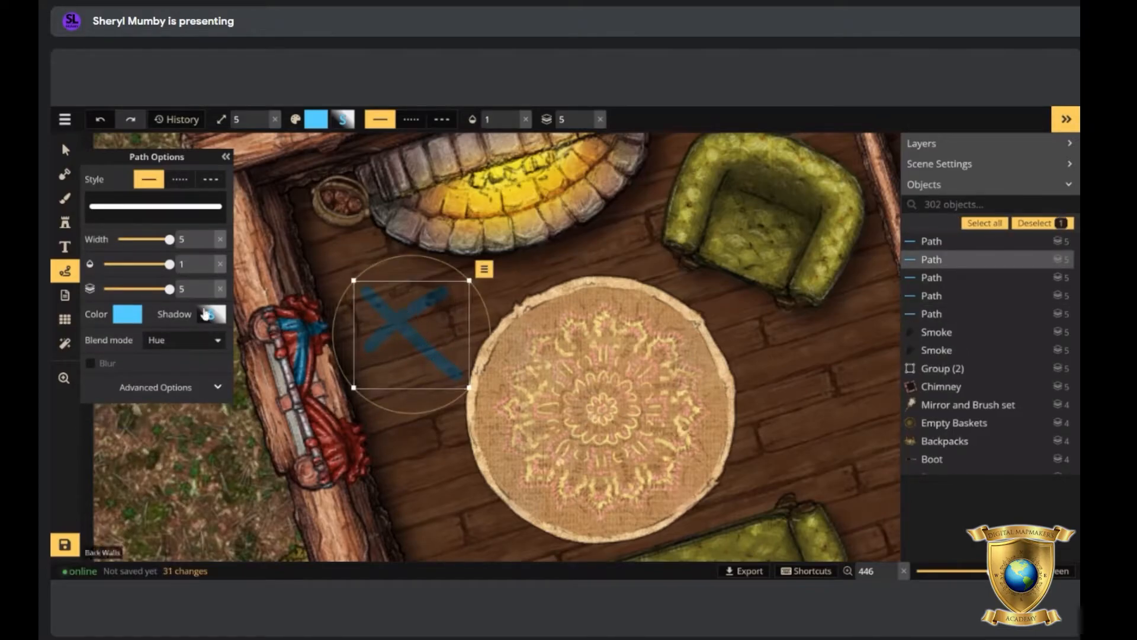
pyautogui.press('Escape')
# Set the path blend mode to Multiply and draw two crossing light blue paths over the rug's edge.
pyautogui.click(185, 367)
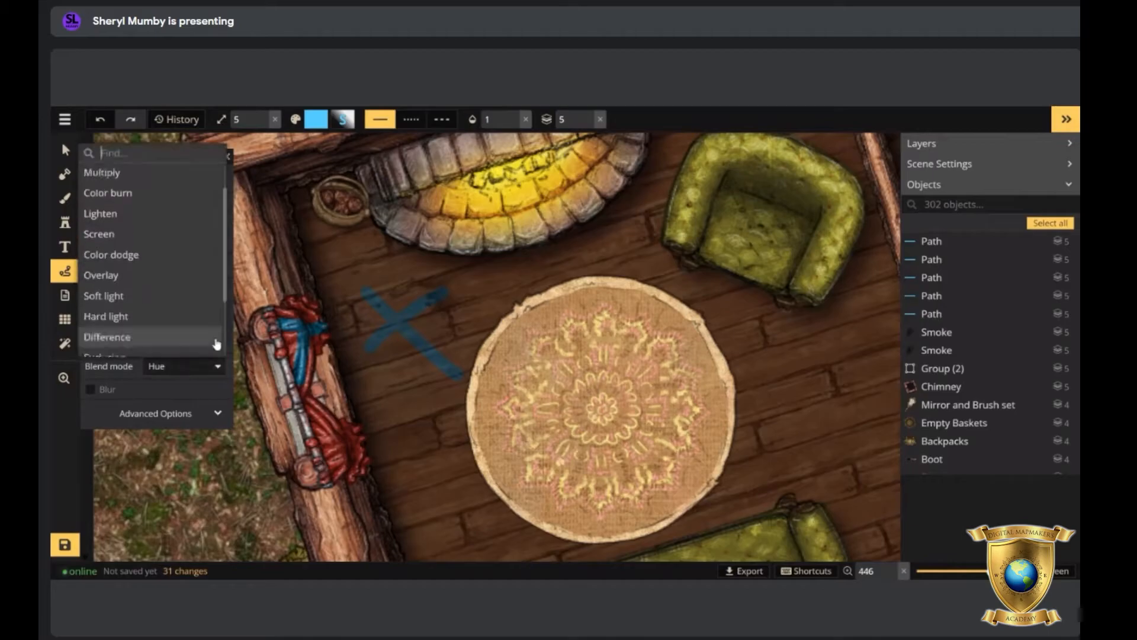
pyautogui.scroll(2, 113, 224)
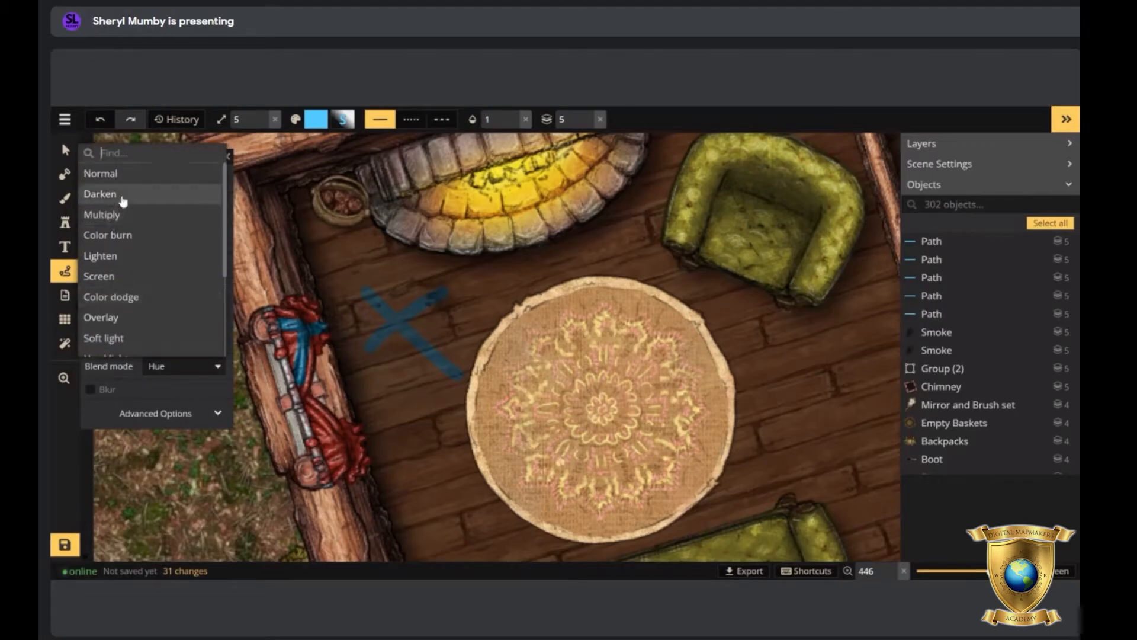
pyautogui.click(115, 216)
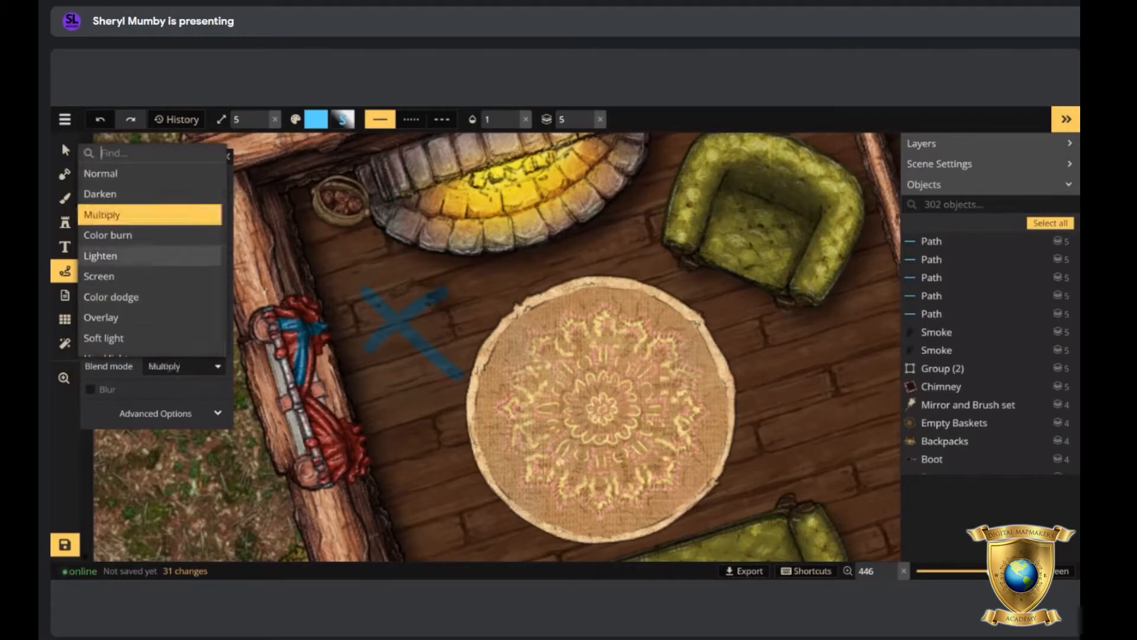
pyautogui.moveTo(500, 293); pyautogui.dragTo(517, 372)
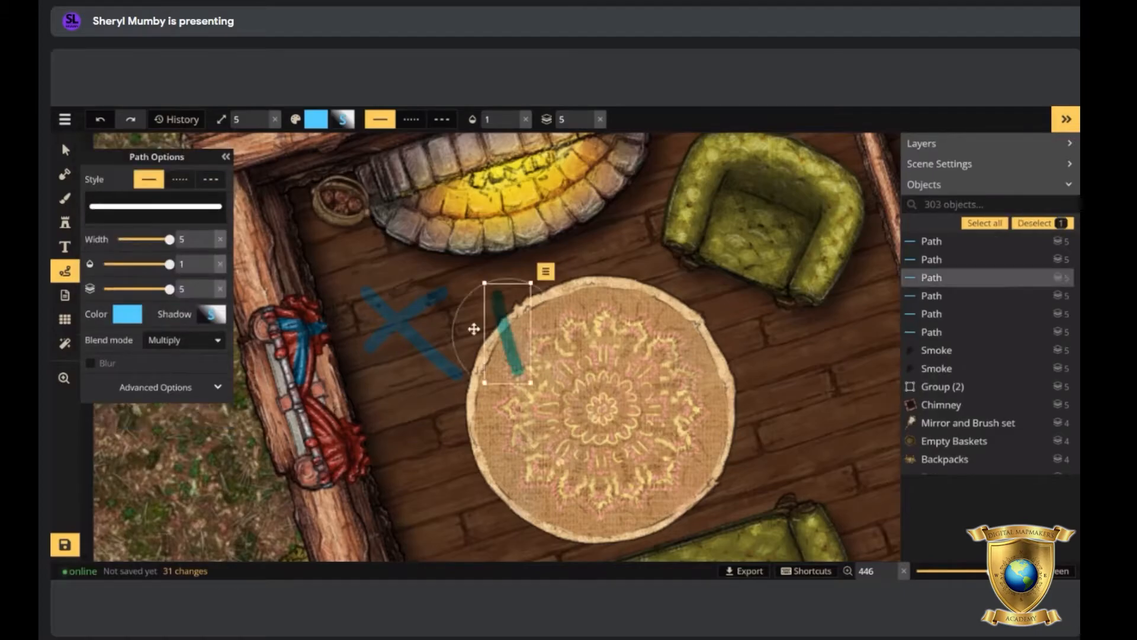
pyautogui.moveTo(461, 331); pyautogui.dragTo(569, 333)
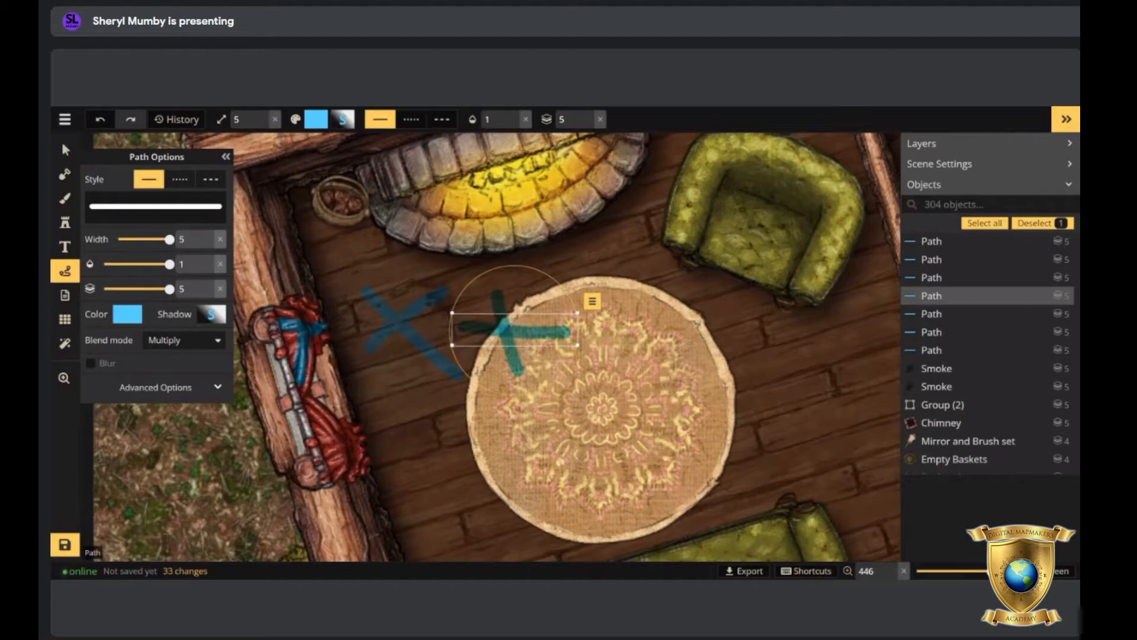
# Delete the crossing test paths from the rug's edge and the neighbouring floor.
pyautogui.press('Delete')
pyautogui.click(65, 149)
pyautogui.click(502, 318)
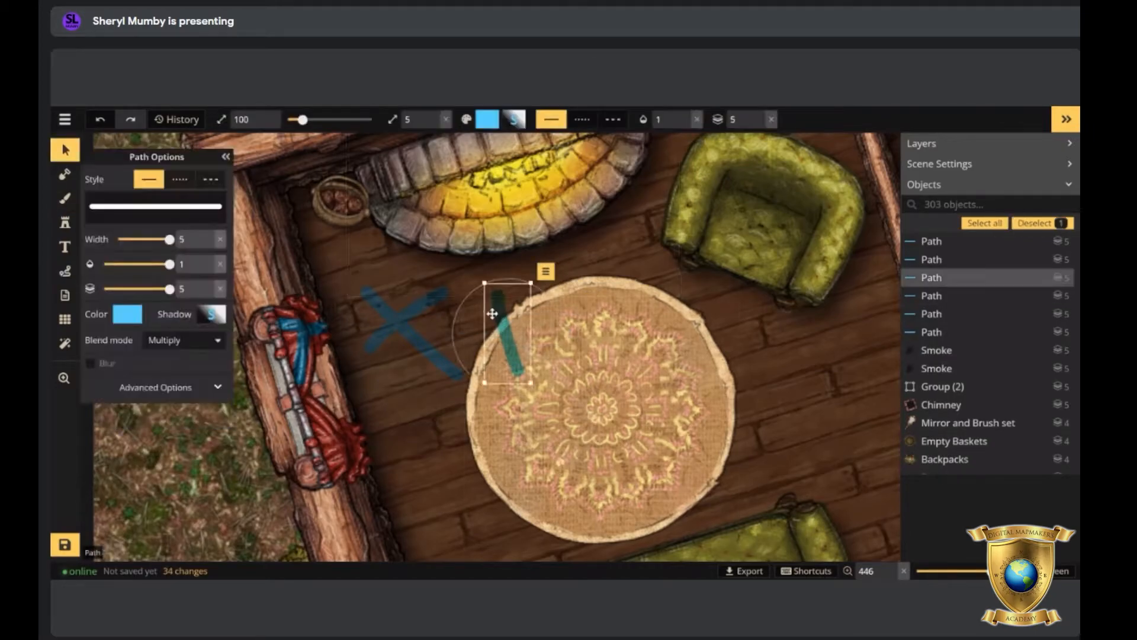
pyautogui.press('Delete')
pyautogui.click(411, 332)
pyautogui.press('Delete')
pyautogui.click(397, 317)
pyautogui.press('Delete')
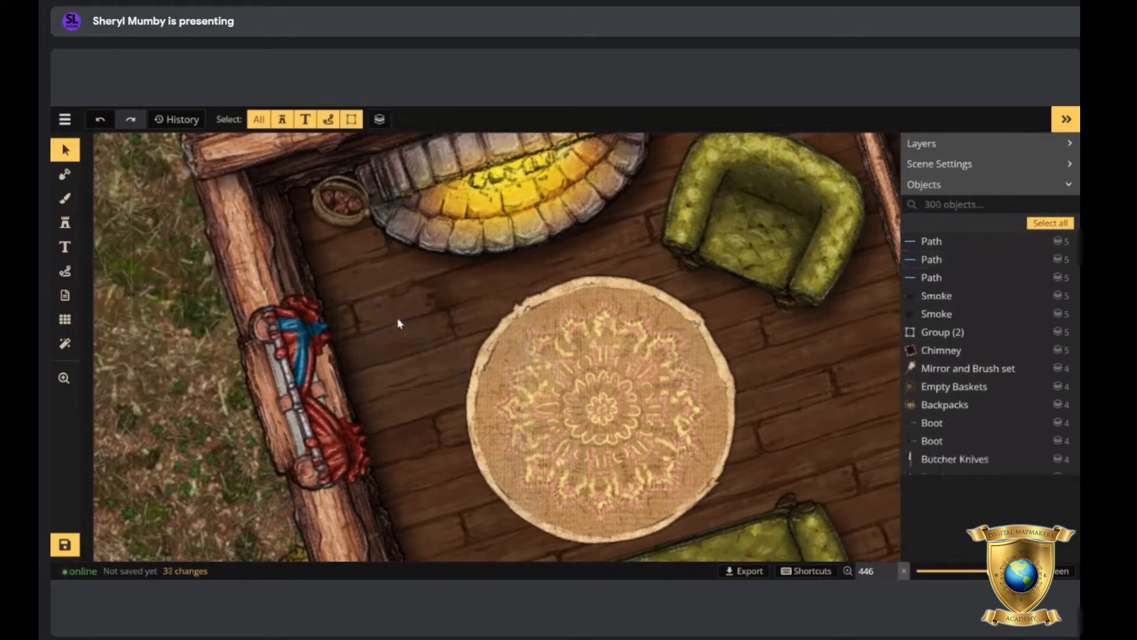
# Filter the object list by "path", select the three light blue curtain paths together and delete them.
pyautogui.scroll(-3, 385, 314)
pyautogui.click(320, 347)
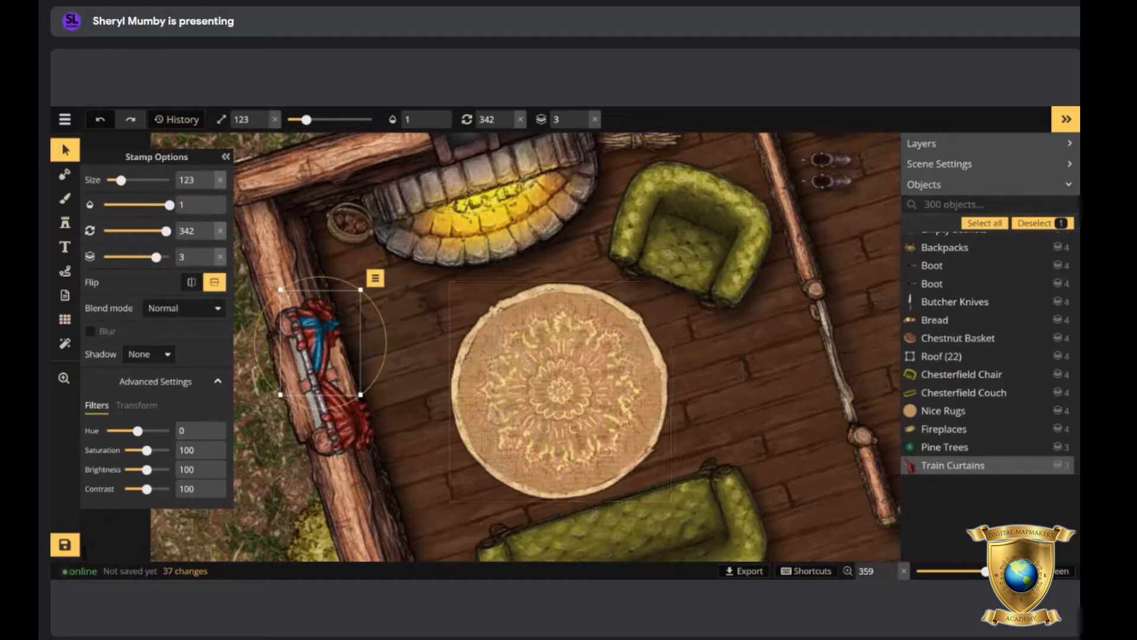
pyautogui.write('path')
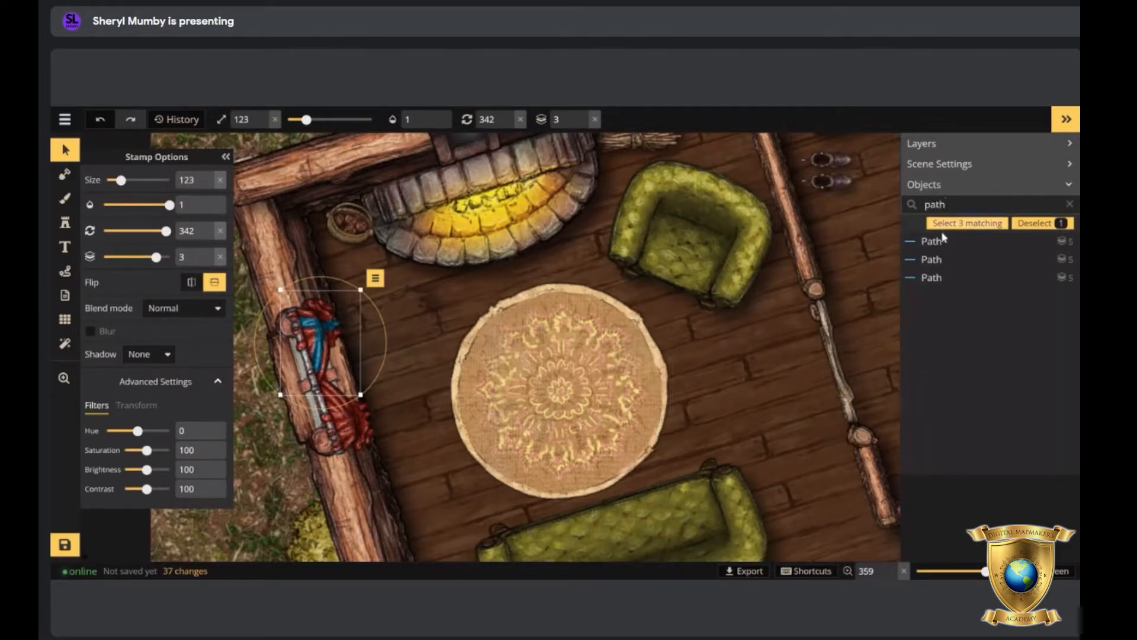
pyautogui.click(928, 258)
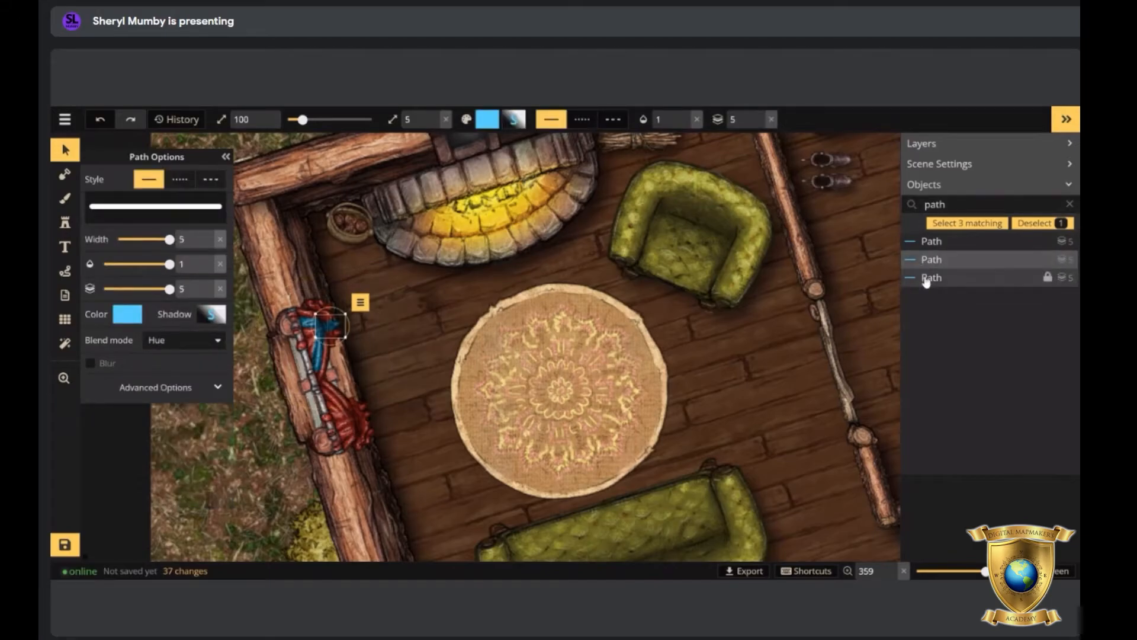
pyautogui.keyDown('shift'); pyautogui.click(928, 245); pyautogui.keyUp('shift')
pyautogui.keyDown('shift'); pyautogui.click(930, 281); pyautogui.keyUp('shift')
pyautogui.press('Delete')
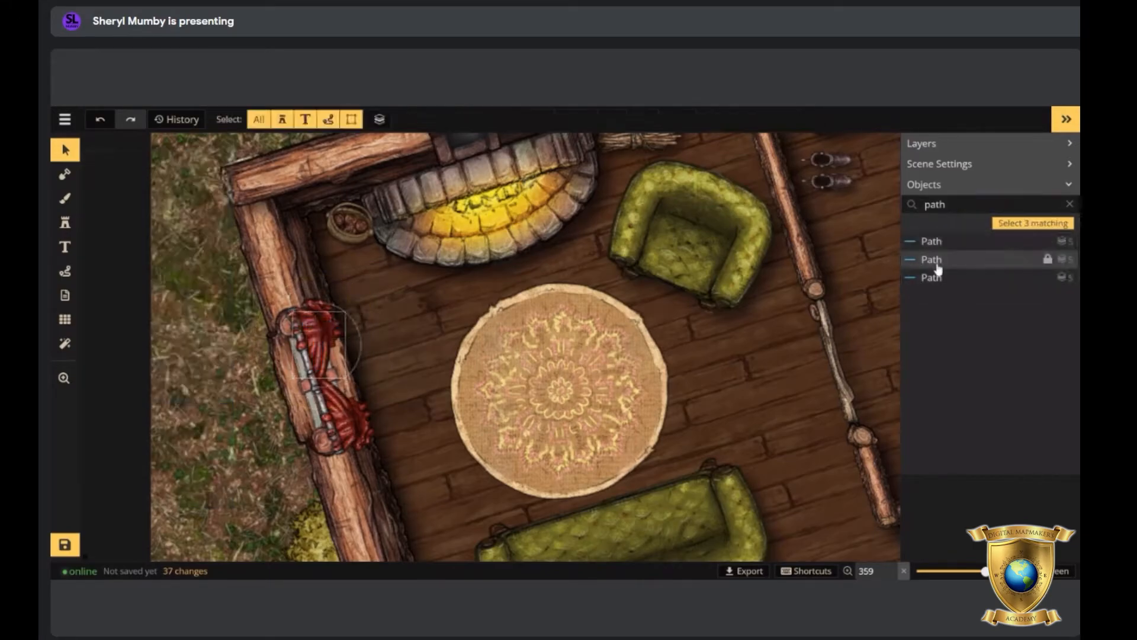
# Draw a short light blue path with Hue blending, width 5 and layer 5 across the kitchen sink basin.
pyautogui.scroll(-3, 687, 243)
pyautogui.moveTo(648, 357); pyautogui.dragTo(509, 102)
pyautogui.moveTo(614, 373); pyautogui.dragTo(580, 246)
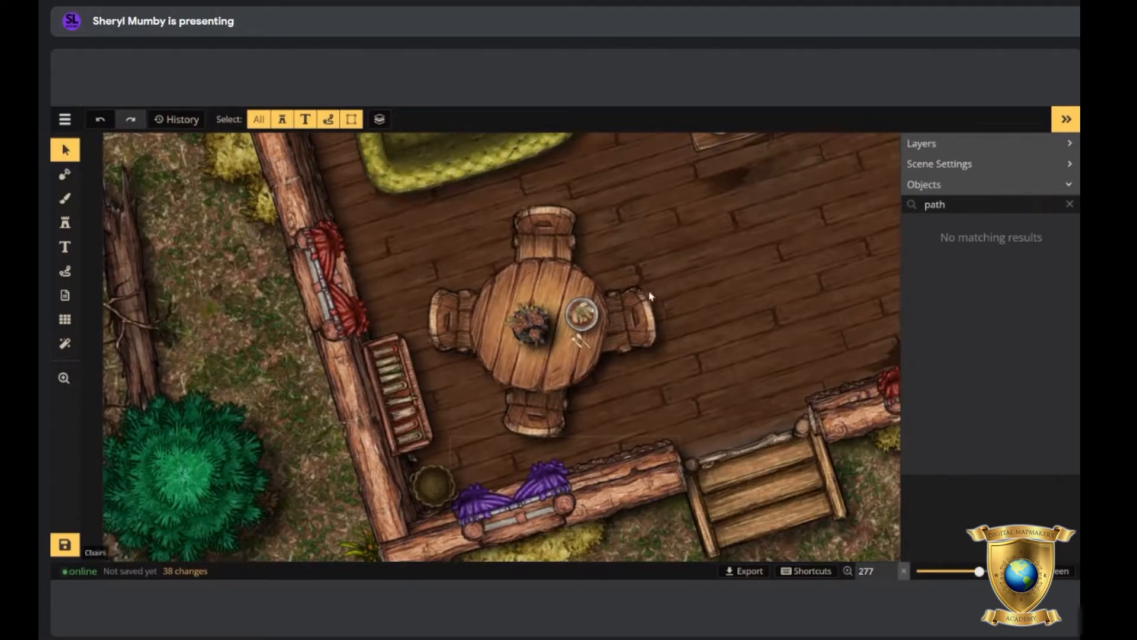
pyautogui.scroll(3, 542, 322)
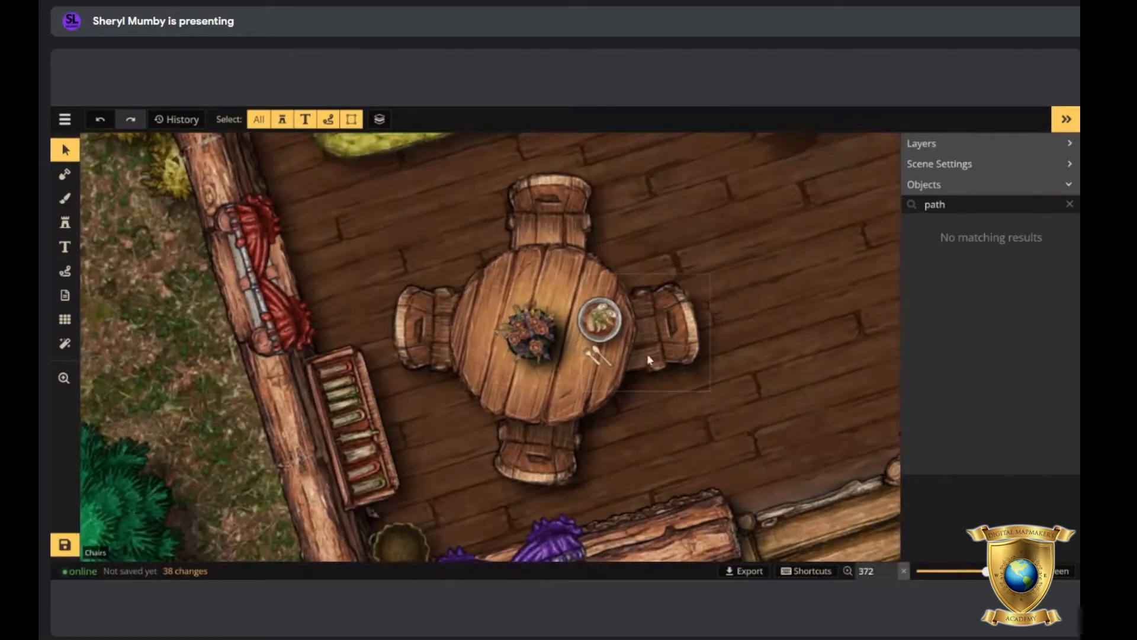
pyautogui.press('space')
pyautogui.moveTo(731, 292); pyautogui.dragTo(398, 561)
pyautogui.moveTo(701, 320); pyautogui.dragTo(595, 373)
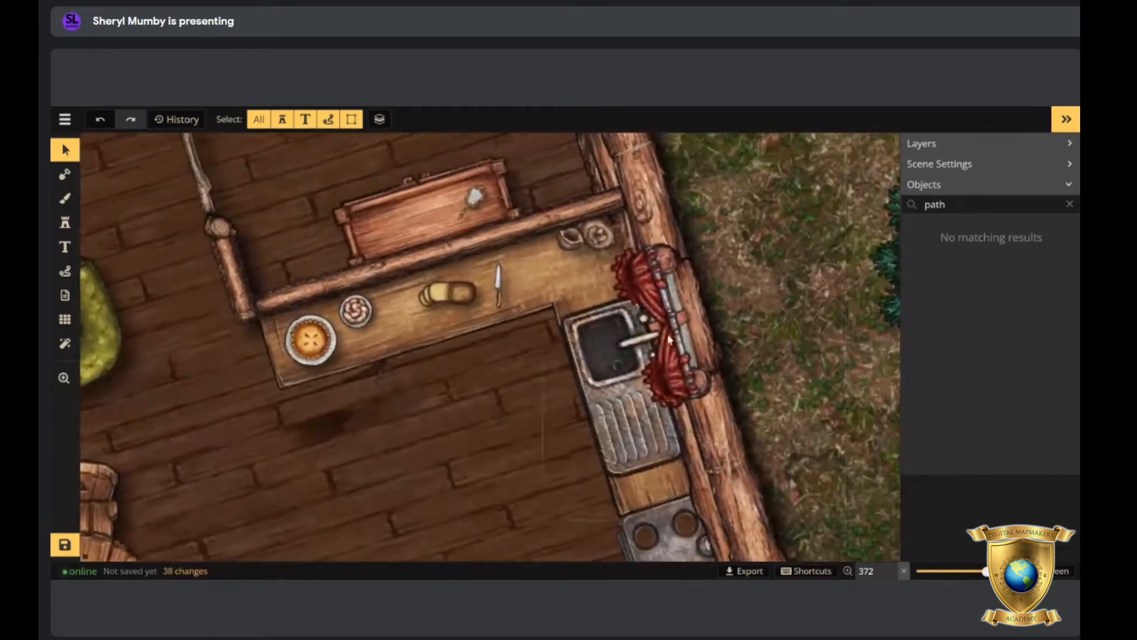
pyautogui.click(64, 223)
pyautogui.click(67, 248)
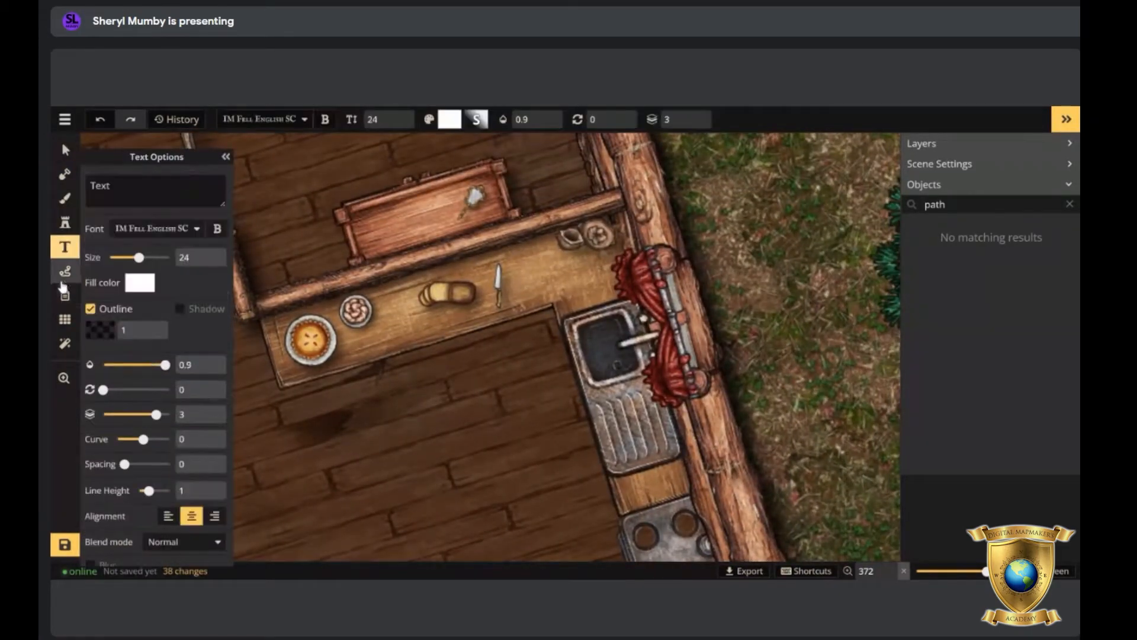
pyautogui.click(65, 270)
pyautogui.scroll(3, 663, 256)
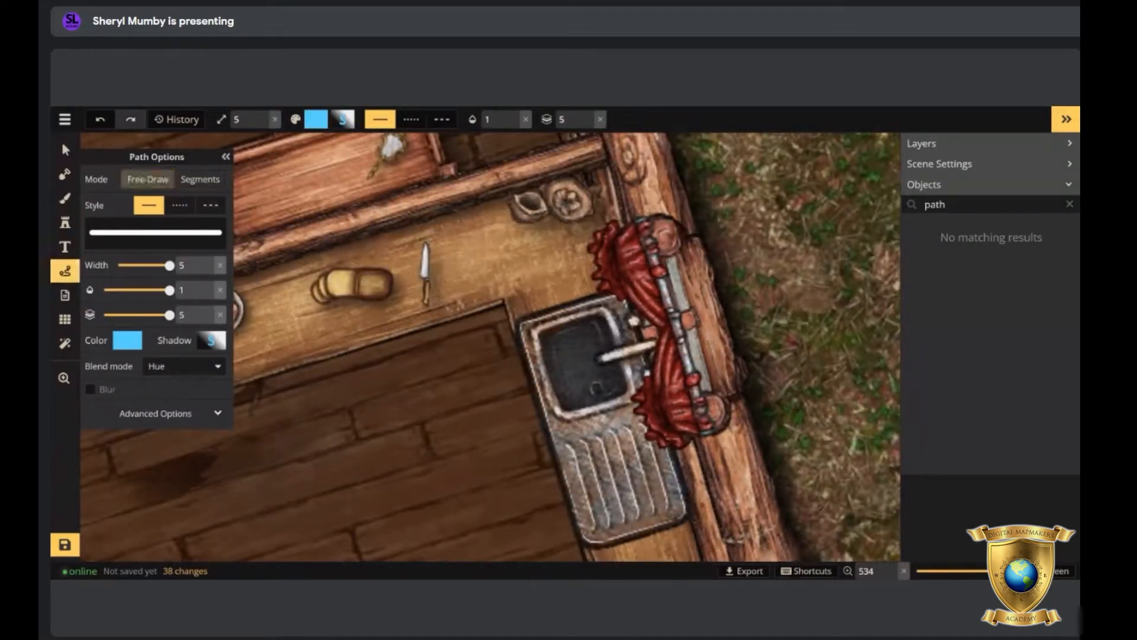
pyautogui.moveTo(551, 333); pyautogui.dragTo(594, 329)
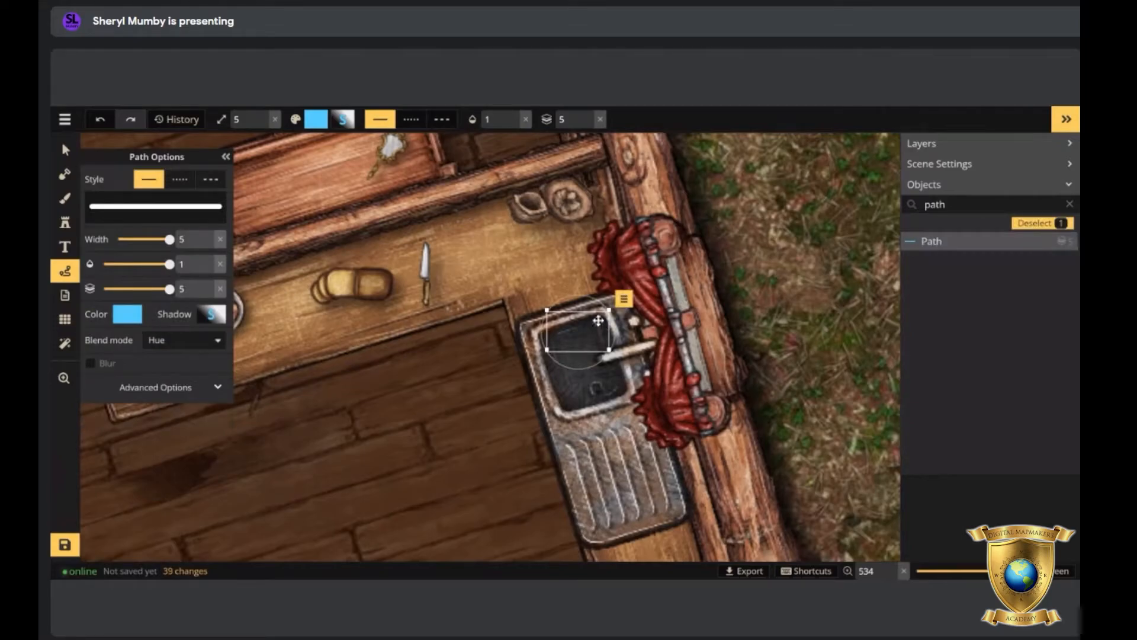
# Delete the Hue path from the sink basin and fill the basin with a light blue path in Normal blend mode.
pyautogui.press('Delete')
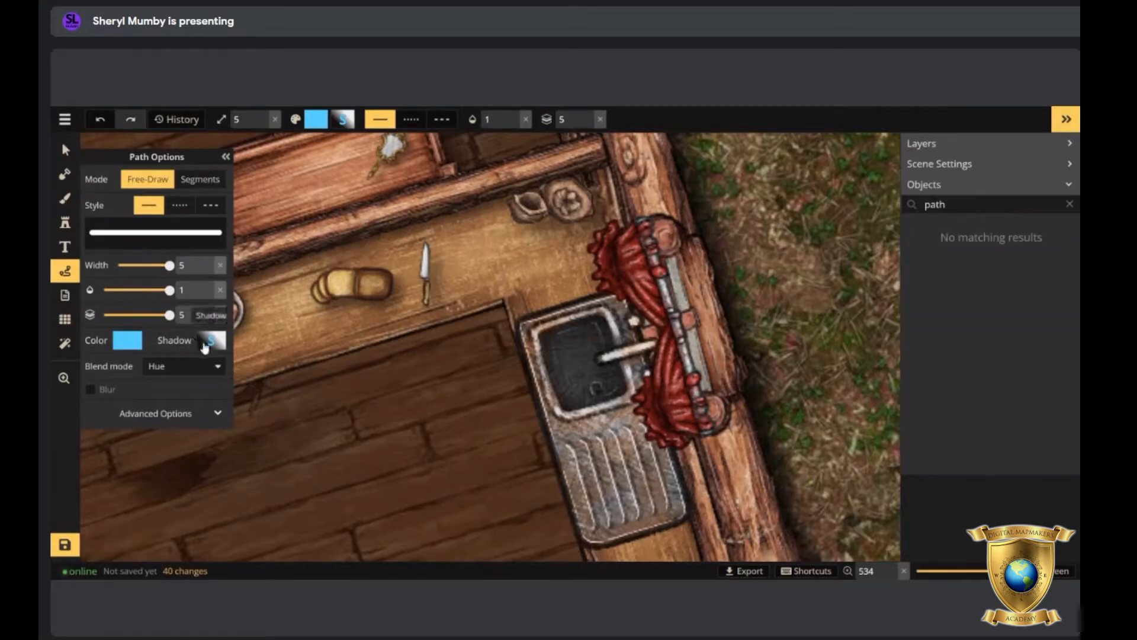
pyautogui.click(128, 342)
pyautogui.click(148, 367)
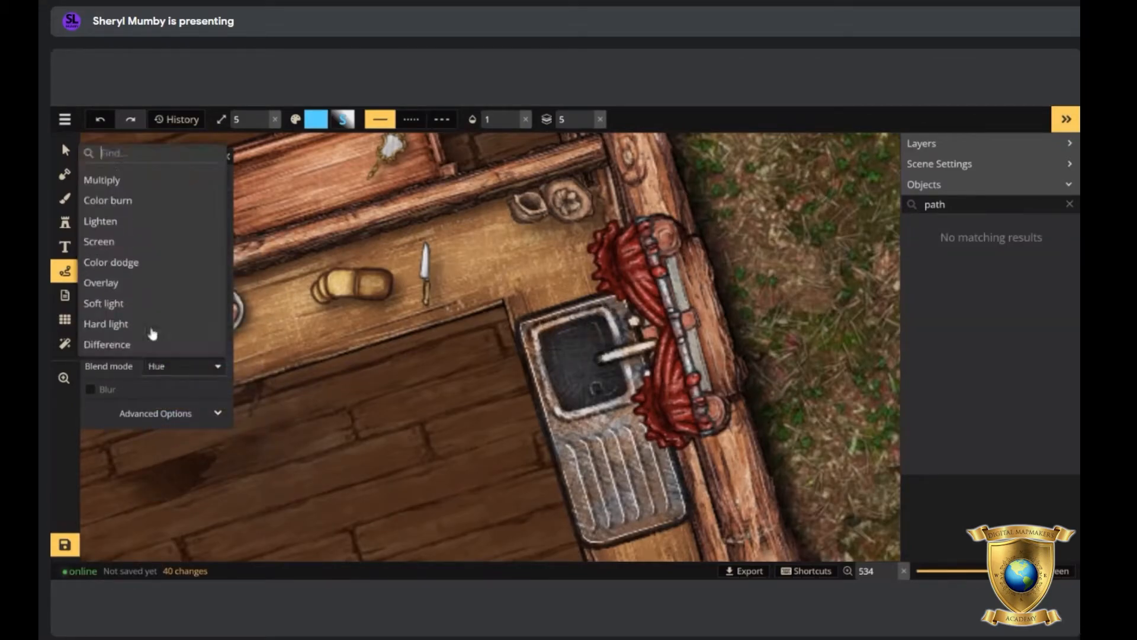
pyautogui.scroll(3, 165, 236)
pyautogui.click(118, 174)
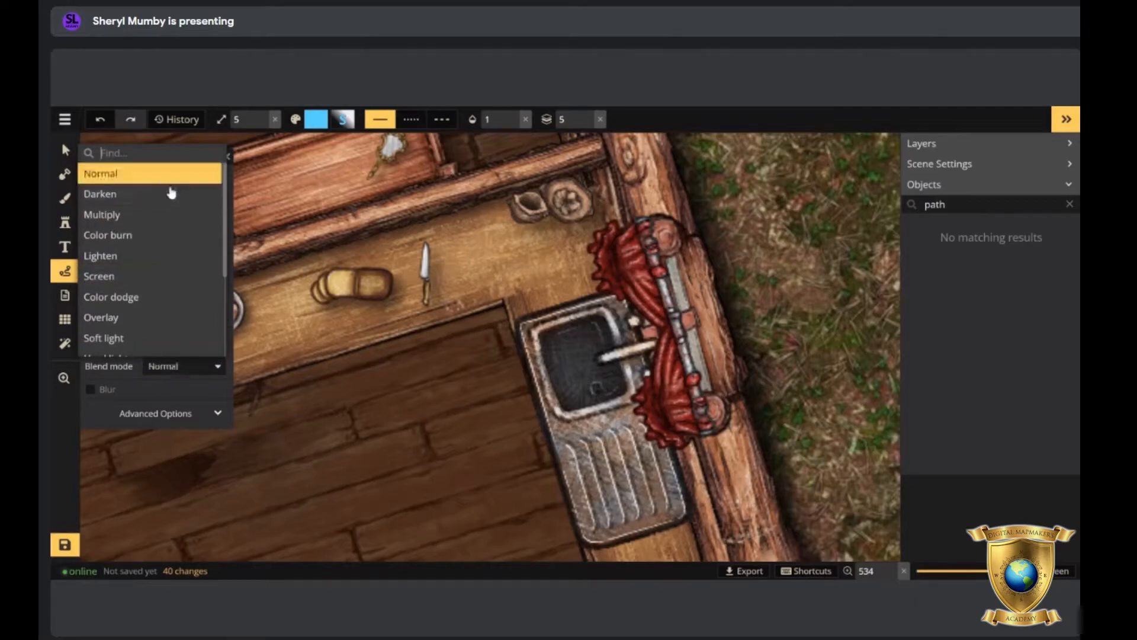
pyautogui.moveTo(599, 324)
pyautogui.mouseDown()
pyautogui.moveTo(552, 337)
pyautogui.moveTo(558, 379)
pyautogui.moveTo(621, 373)
pyautogui.mouseUp()
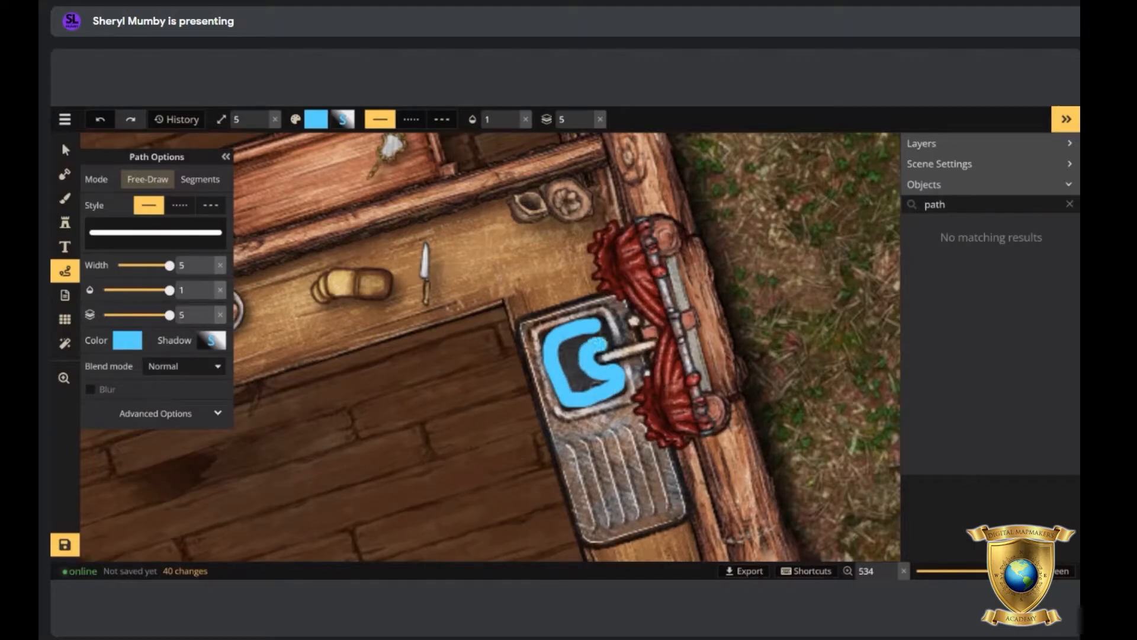
pyautogui.moveTo(594, 333)
pyautogui.mouseDown()
pyautogui.moveTo(565, 343)
pyautogui.moveTo(580, 388)
pyautogui.mouseUp()
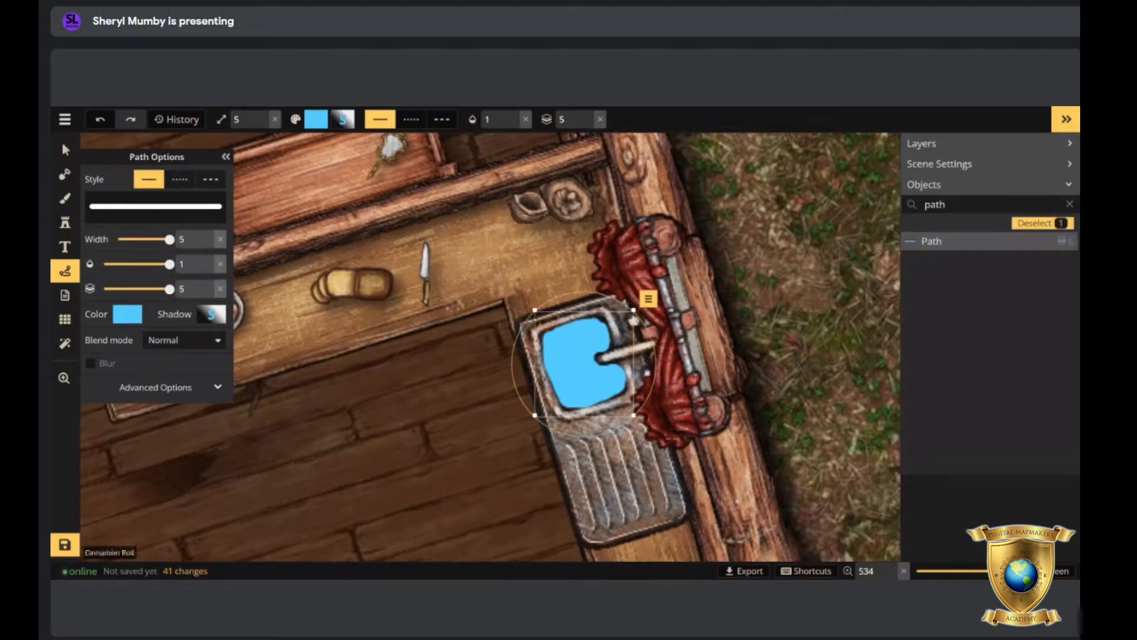
# Recolor the sink basin path to teal green and set its opacity to 0.24.
pyautogui.click(127, 314)
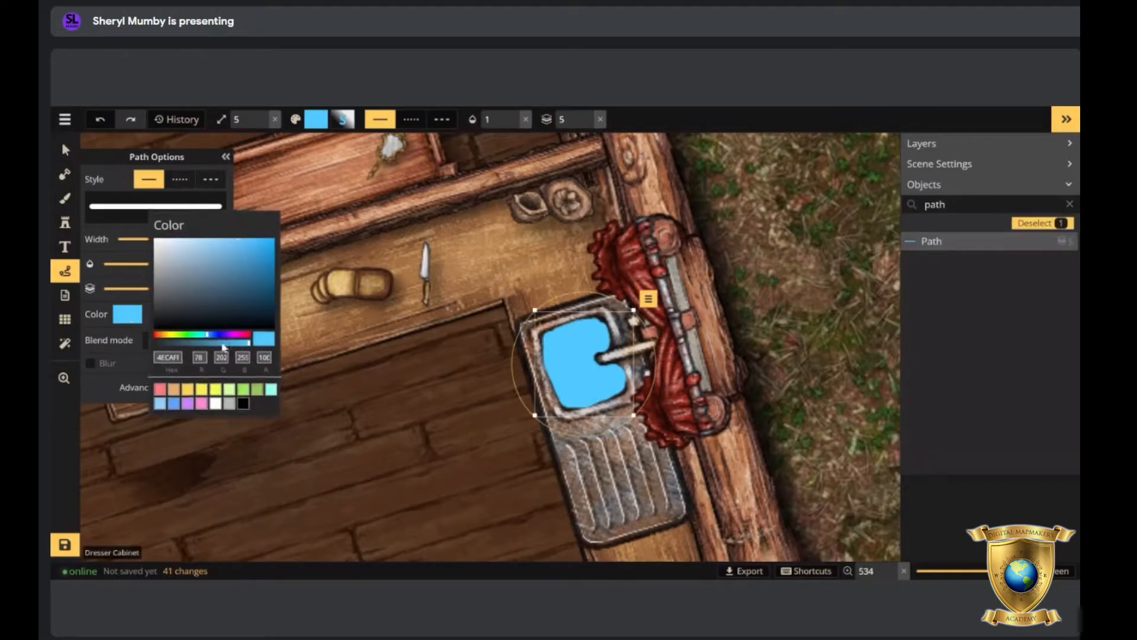
pyautogui.moveTo(210, 342); pyautogui.dragTo(197, 337)
pyautogui.moveTo(245, 278); pyautogui.dragTo(242, 278)
pyautogui.click(109, 341)
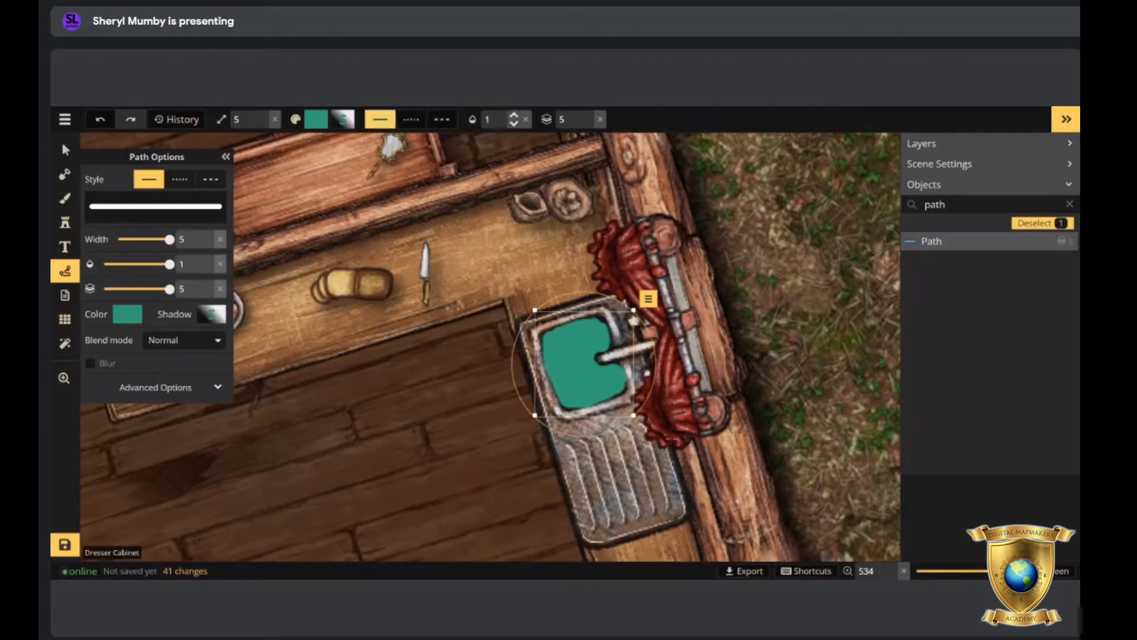
pyautogui.click(507, 119)
pyautogui.moveTo(558, 165); pyautogui.dragTo(483, 166)
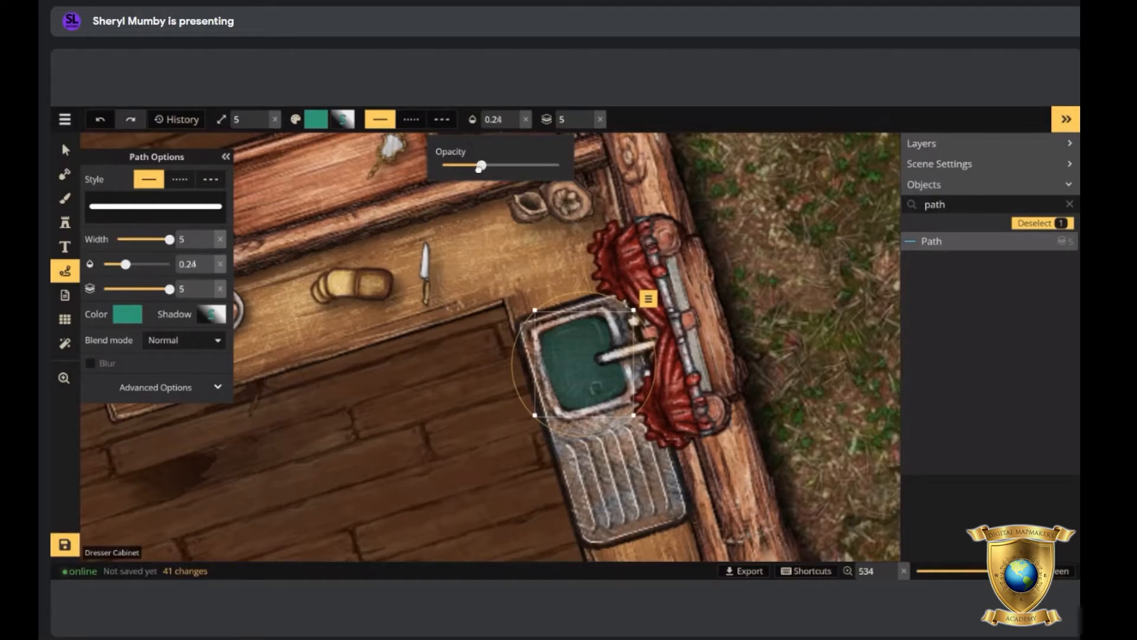
# Search the stamp catalog for "plate" and choose the Dinnerware Plates stamp set from Farmstead.
pyautogui.click(69, 226)
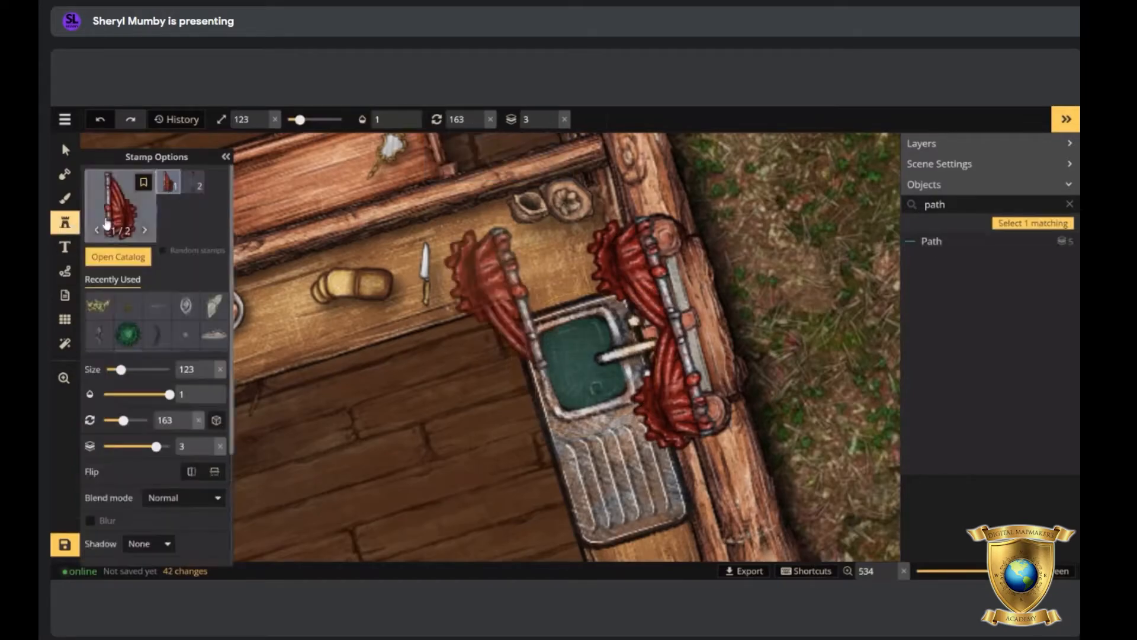
pyautogui.click(118, 257)
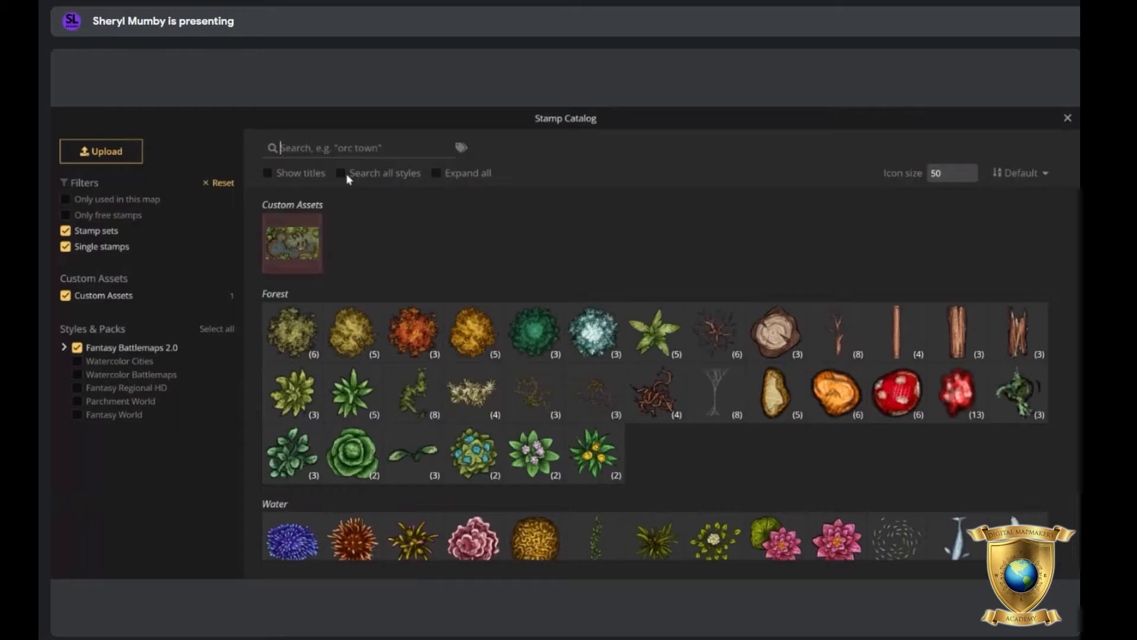
pyautogui.write('d')
pyautogui.press('BackSpace')
pyautogui.write('plate')
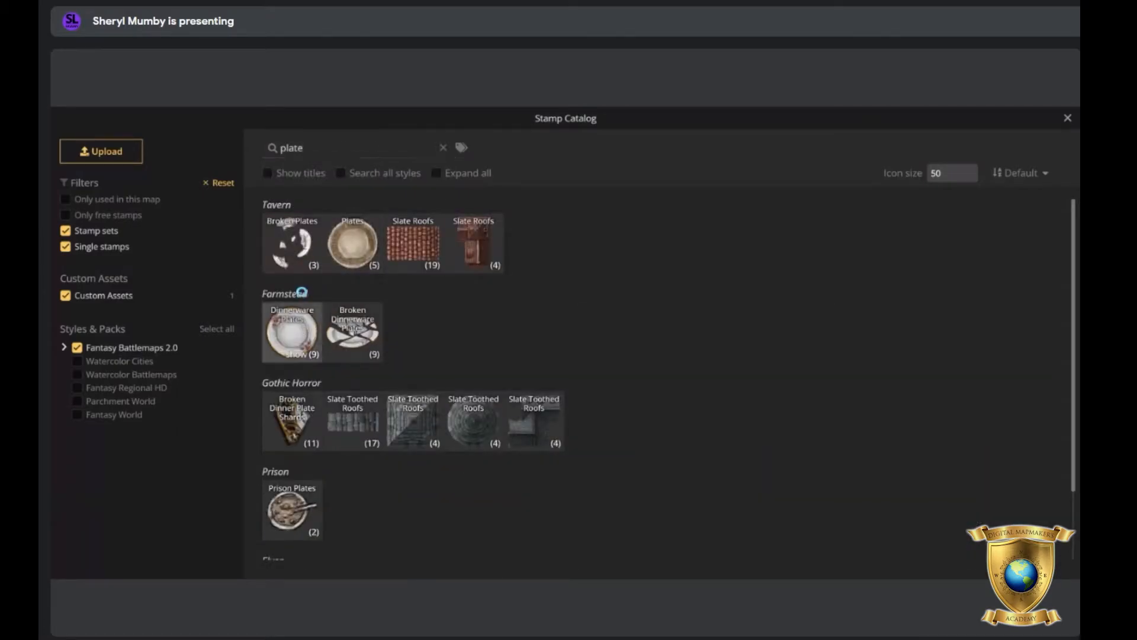
pyautogui.click(293, 329)
# Shrink the plate stamp to size 40 and place one plate on the draining board and one in the sink basin.
pyautogui.scroll(-10, 584, 380)
pyautogui.scroll(-7, 577, 369)
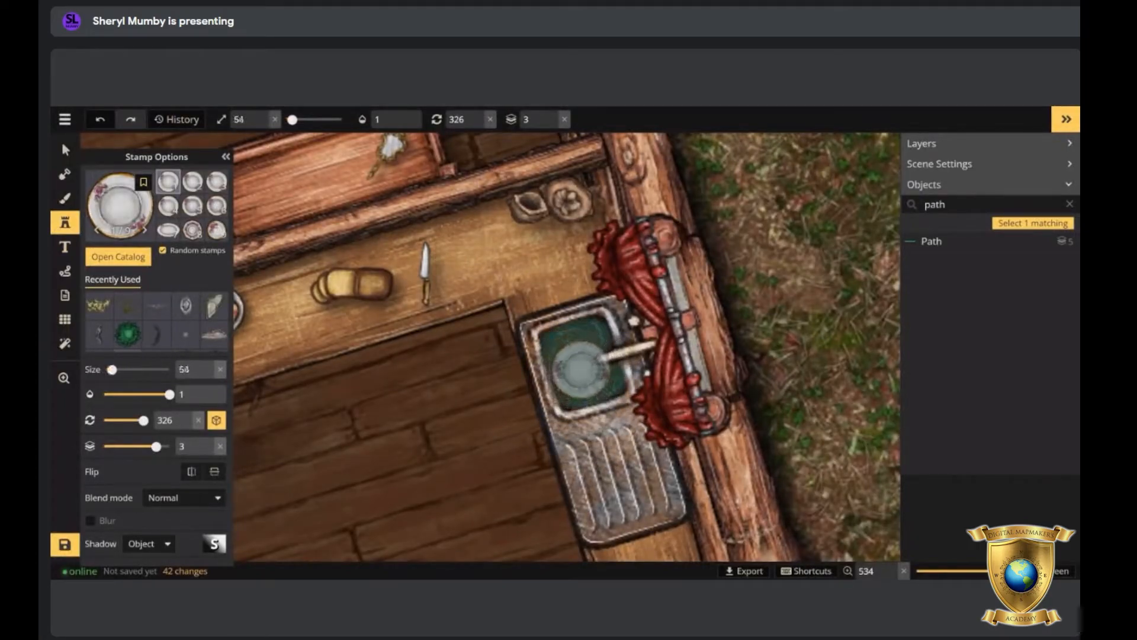
pyautogui.click(615, 450)
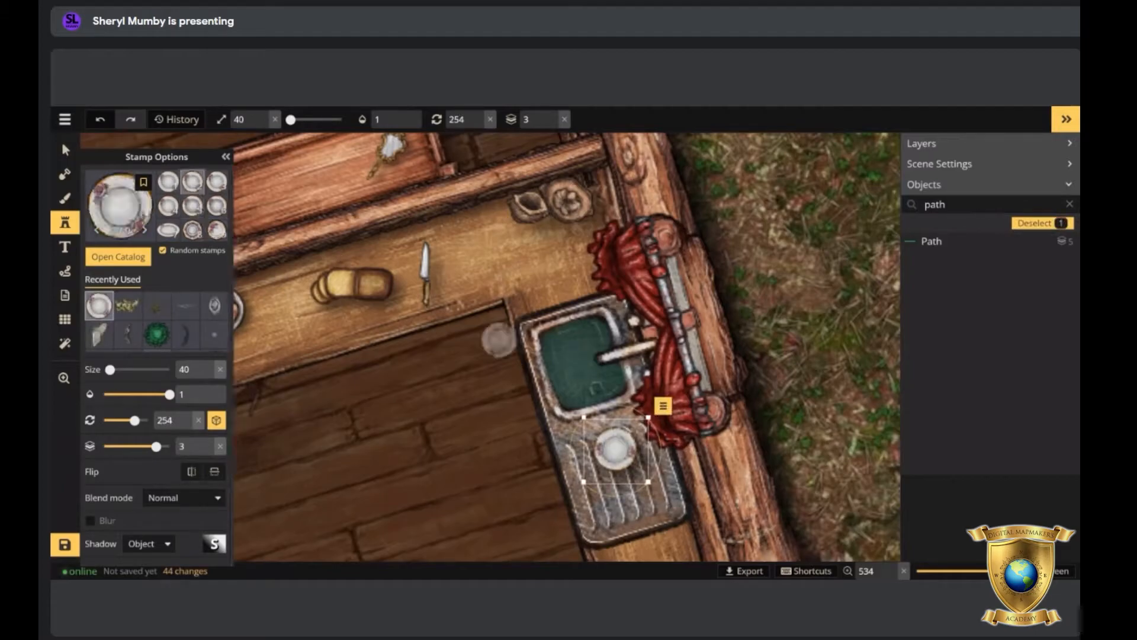
pyautogui.click(580, 351)
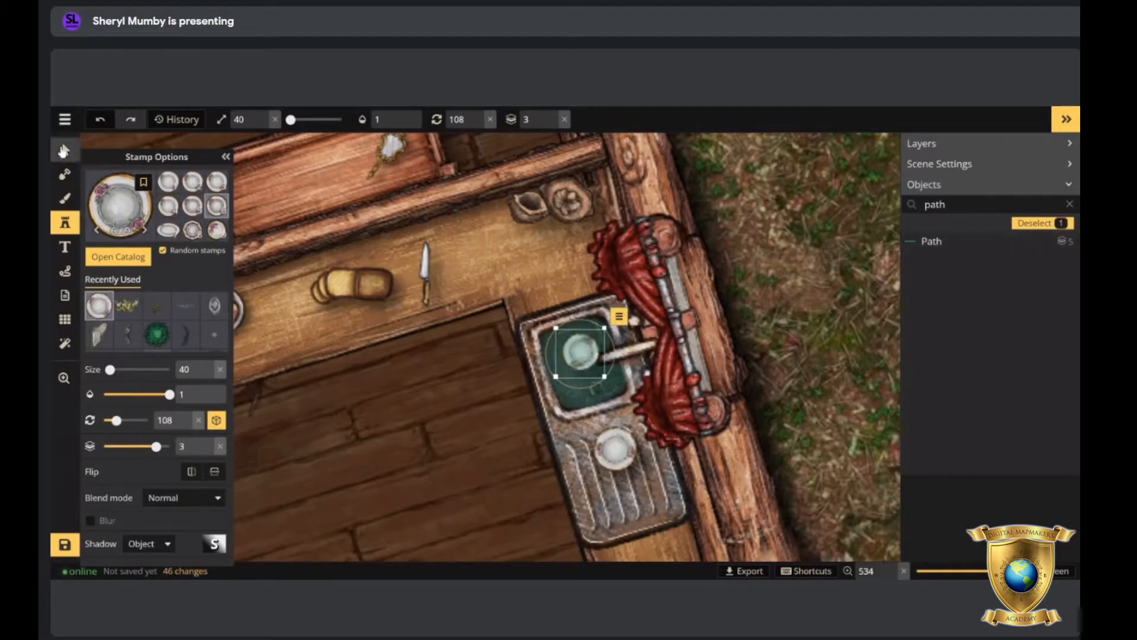
# Lock the teal path in the sink basin and shift the plate beneath it slightly.
pyautogui.click(64, 151)
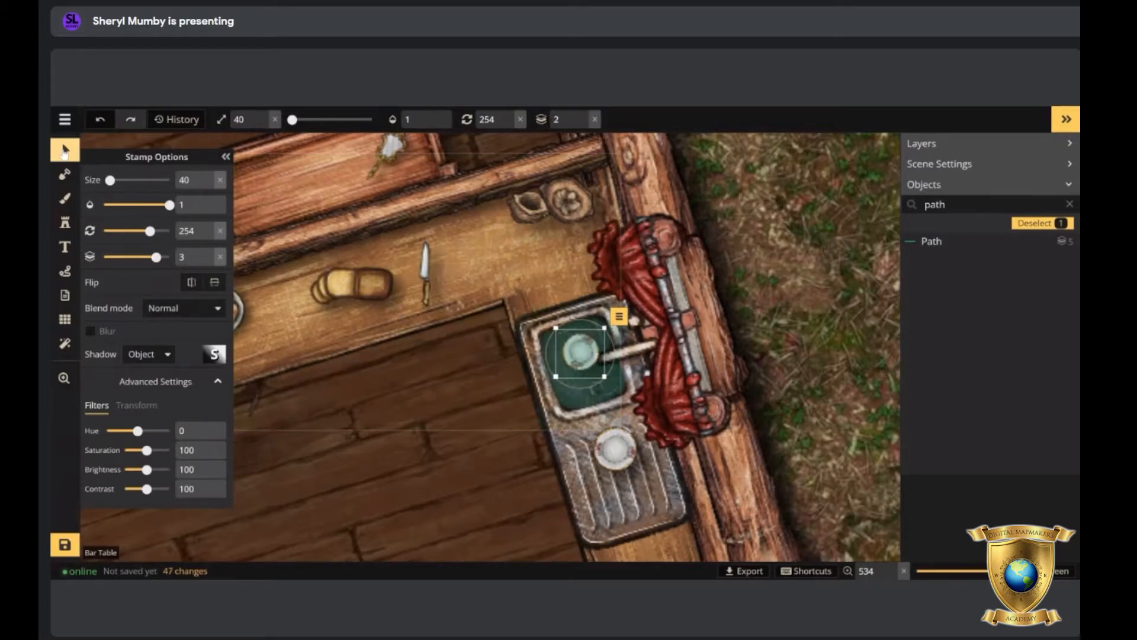
pyautogui.click(631, 391)
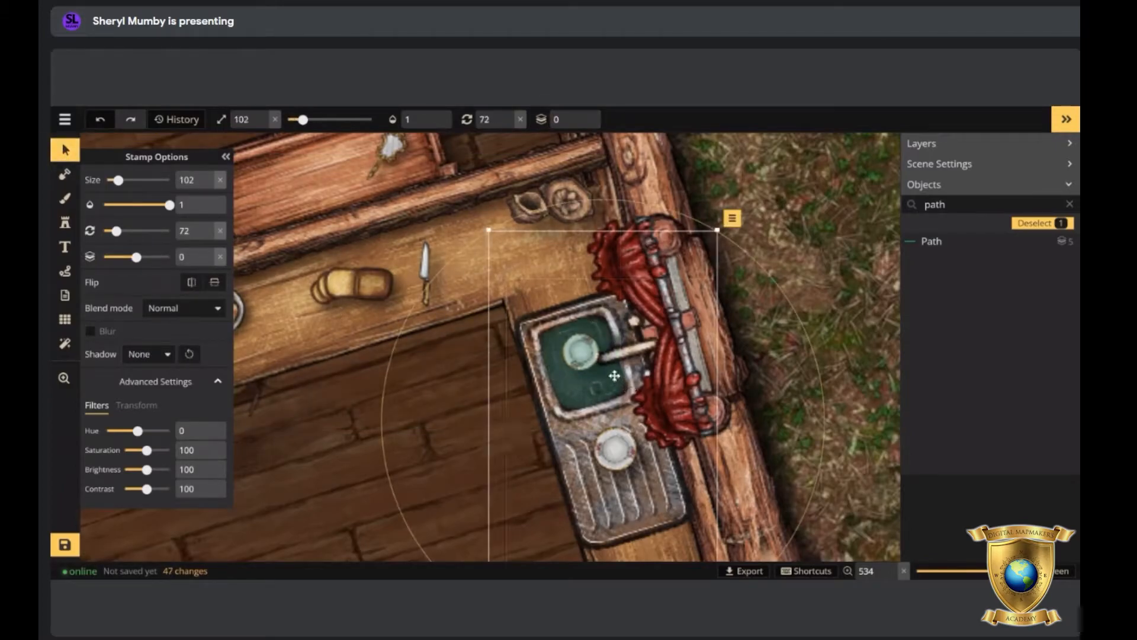
pyautogui.click(614, 375)
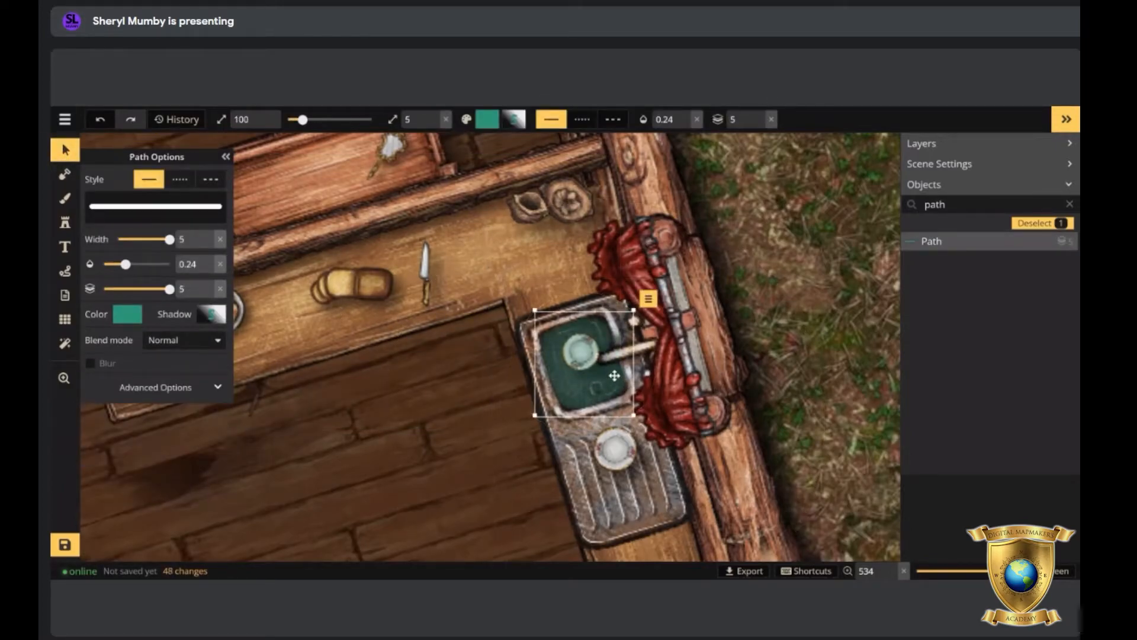
pyautogui.moveTo(577, 346)
pyautogui.mouseDown()
pyautogui.moveTo(573, 367)
pyautogui.moveTo(576, 344)
pyautogui.mouseUp()
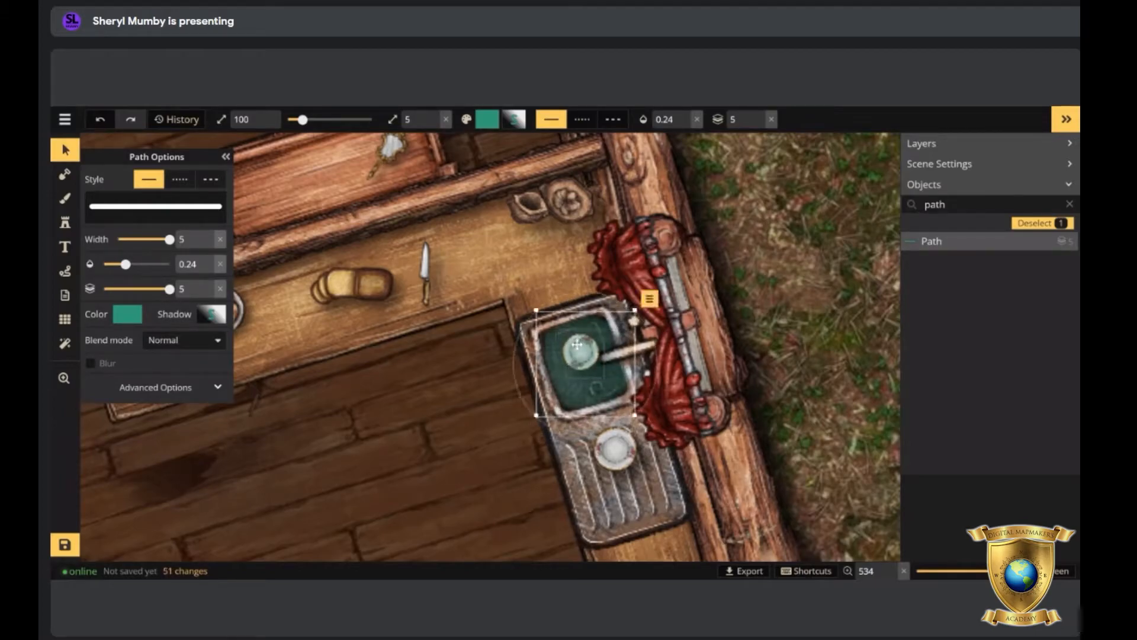
pyautogui.press('l')
pyautogui.click(489, 384)
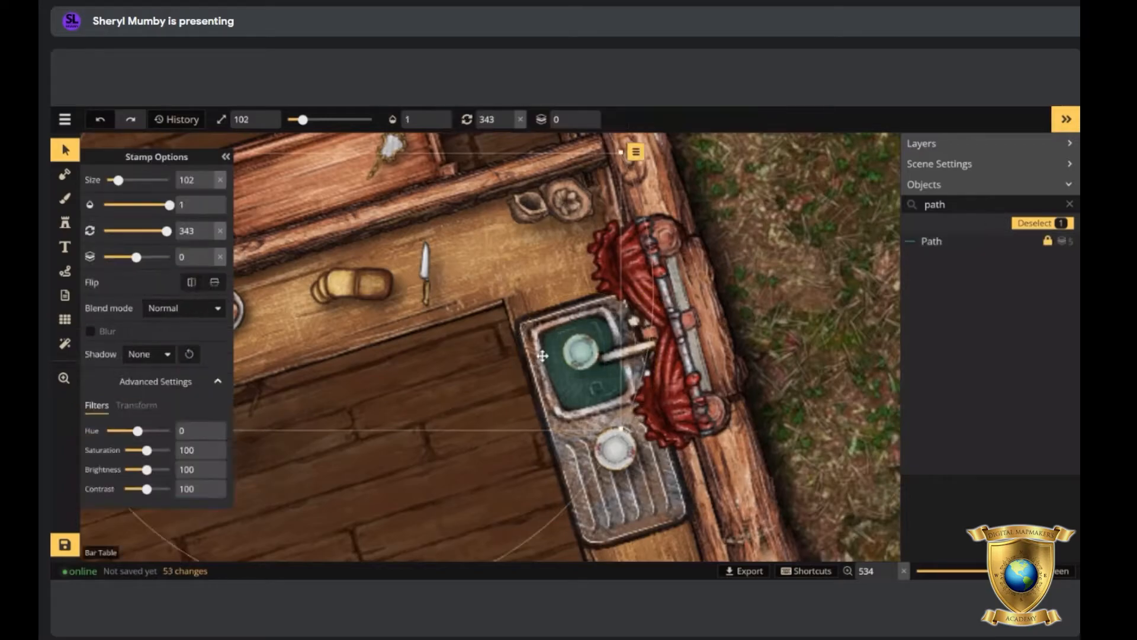
pyautogui.click(575, 356)
pyautogui.moveTo(574, 356); pyautogui.dragTo(571, 358)
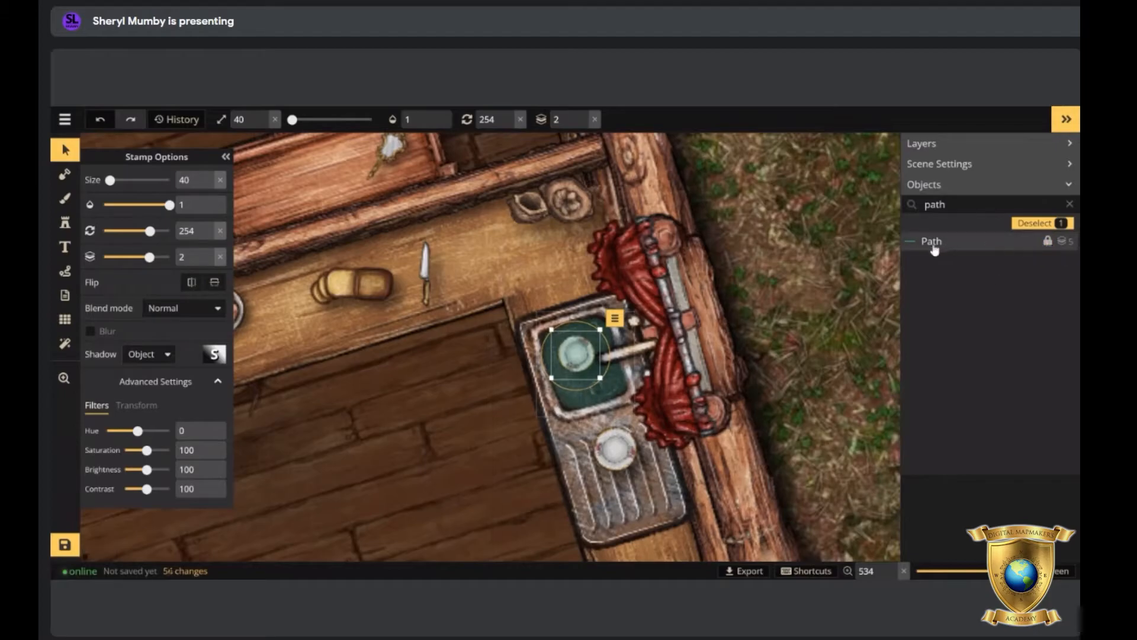
# Nudge the unlocked teal path over the sink basin and lock it again.
pyautogui.moveTo(587, 391)
pyautogui.mouseDown()
pyautogui.moveTo(520, 420)
pyautogui.moveTo(585, 387)
pyautogui.mouseUp()
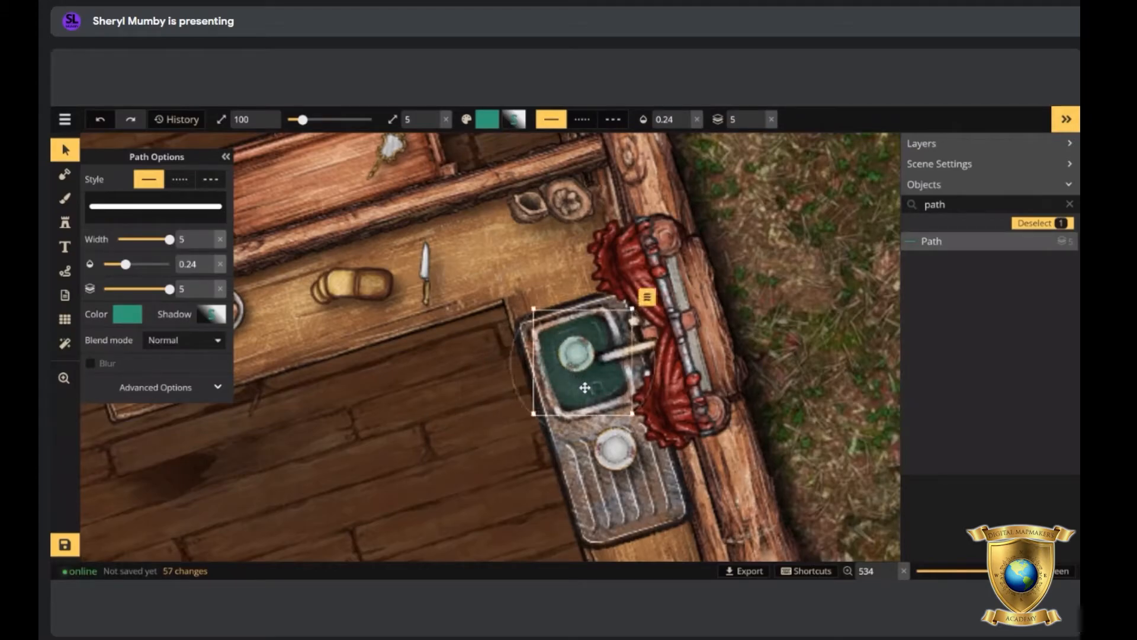
pyautogui.click(647, 298)
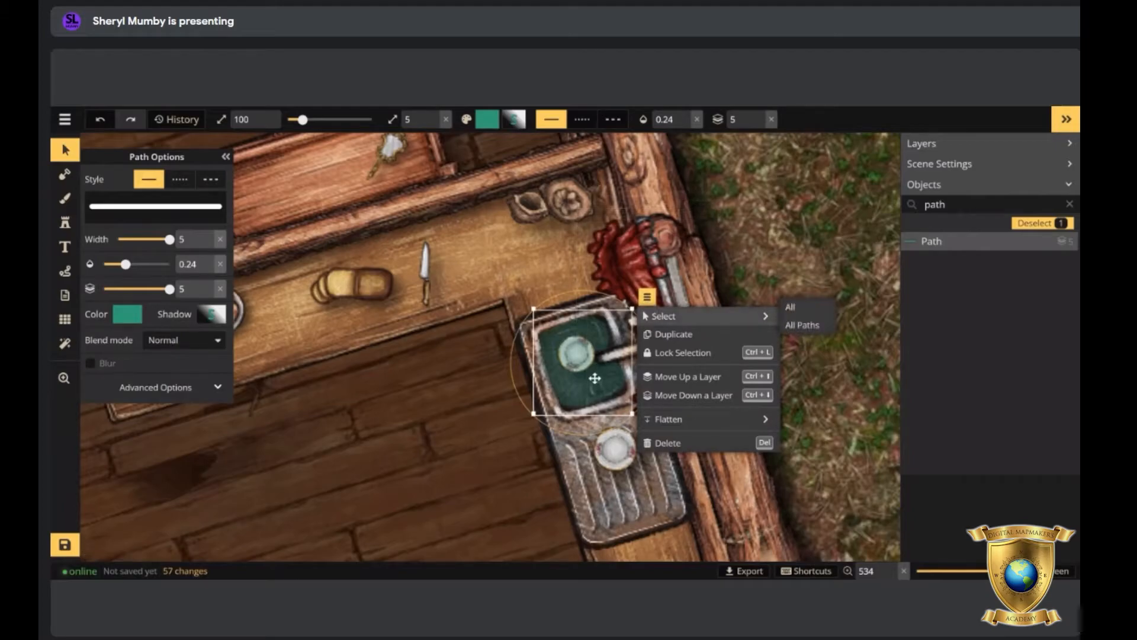
pyautogui.hotkey('ctrl', 'l')
pyautogui.click(477, 404)
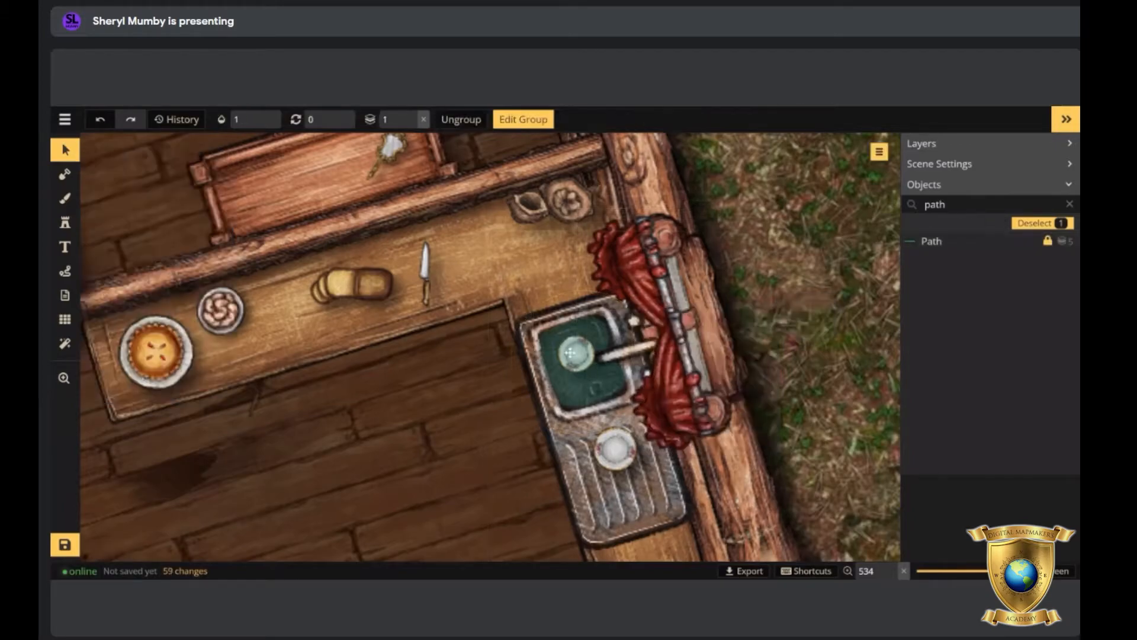
# Move the plate under the locked path to the end of the sink basin nearest the draining board.
pyautogui.click(578, 356)
pyautogui.click(580, 393)
pyautogui.click(583, 378)
pyautogui.click(578, 357)
pyautogui.moveTo(579, 355); pyautogui.dragTo(582, 388)
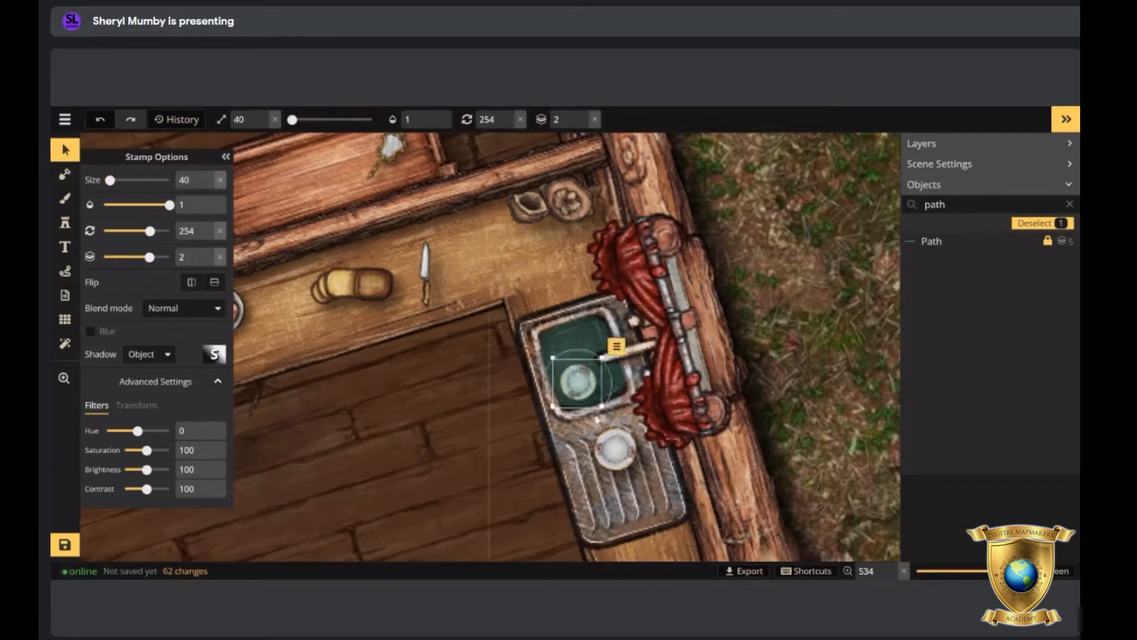
# Select the locked sink path from the object list and set its opacity to 0.27.
pyautogui.click(581, 337)
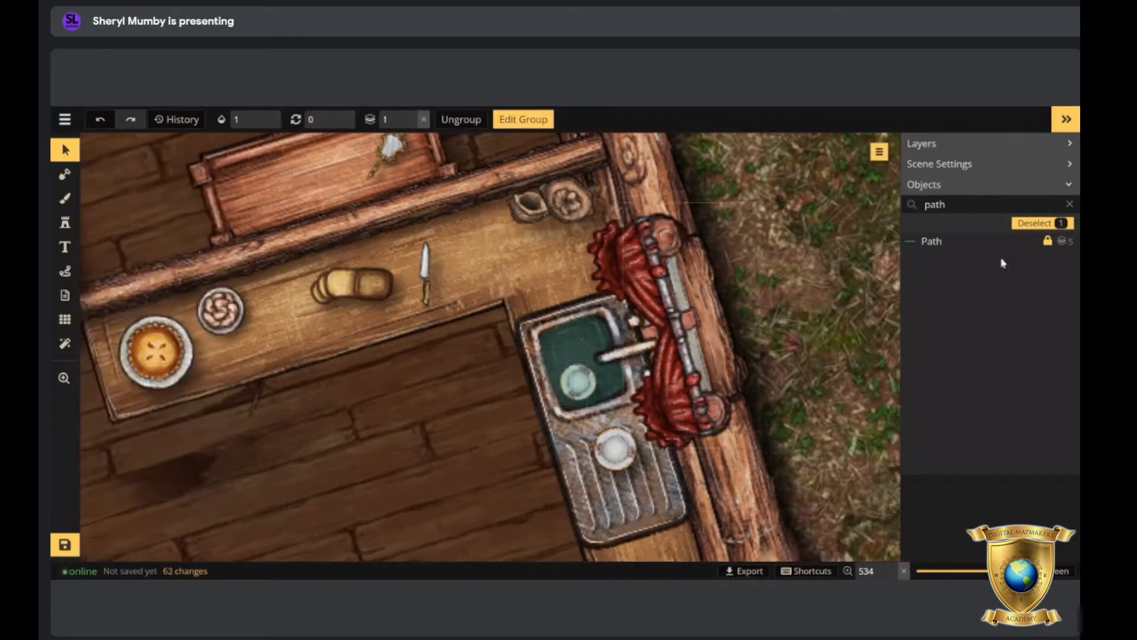
pyautogui.click(930, 244)
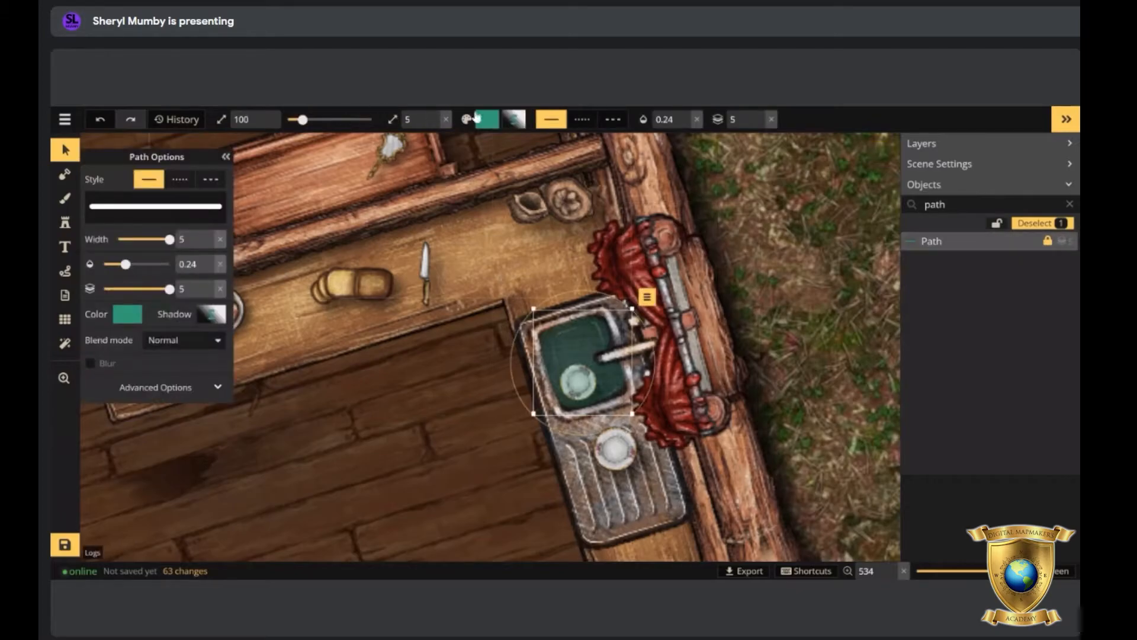
pyautogui.click(664, 119)
pyautogui.moveTo(653, 165)
pyautogui.mouseDown()
pyautogui.moveTo(672, 164)
pyautogui.moveTo(661, 165)
pyautogui.mouseUp()
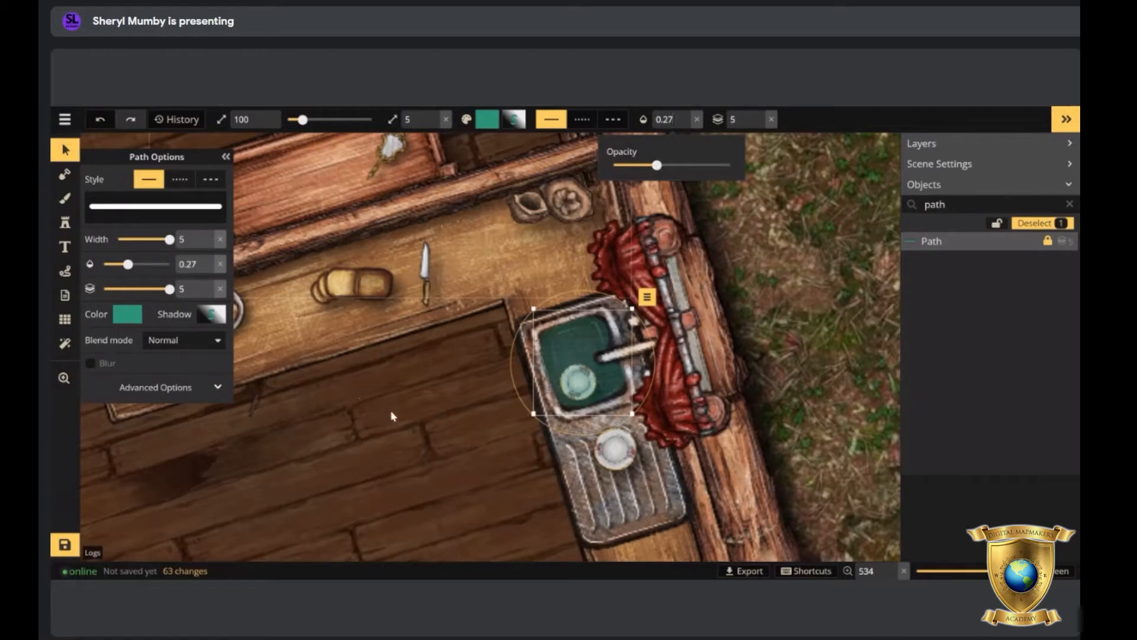
# Examine the whole cabin interior with its recolored furnishings and the filled kitchen sink.
pyautogui.scroll(-5, 385, 379)
pyautogui.moveTo(321, 428); pyautogui.dragTo(488, 438)
pyautogui.scroll(-3, 567, 389)
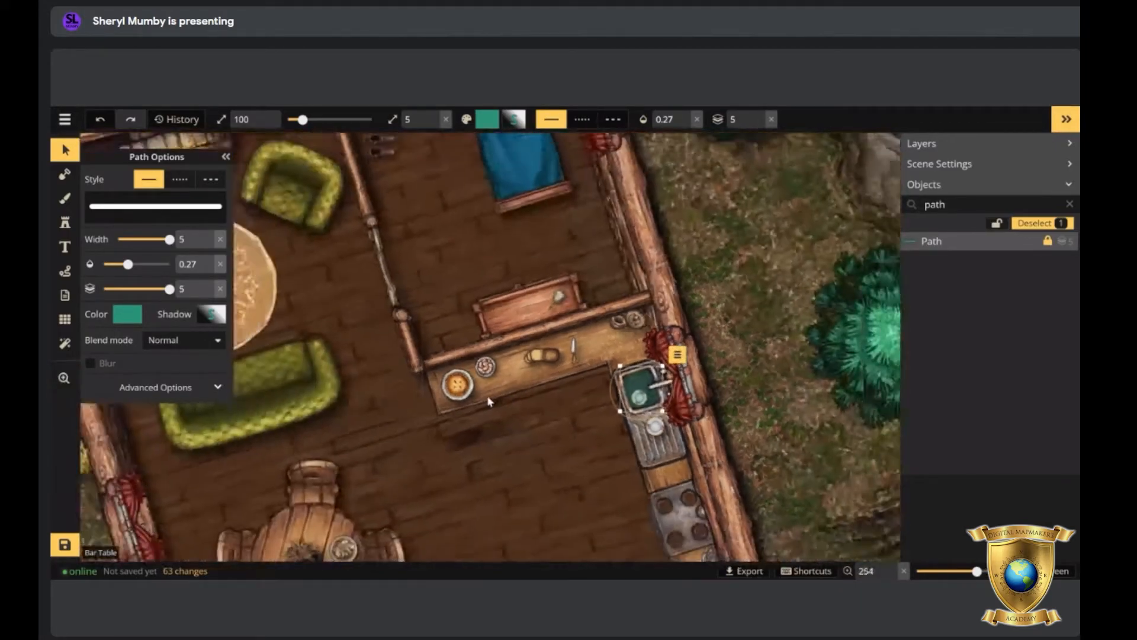
pyautogui.scroll(-3, 488, 398)
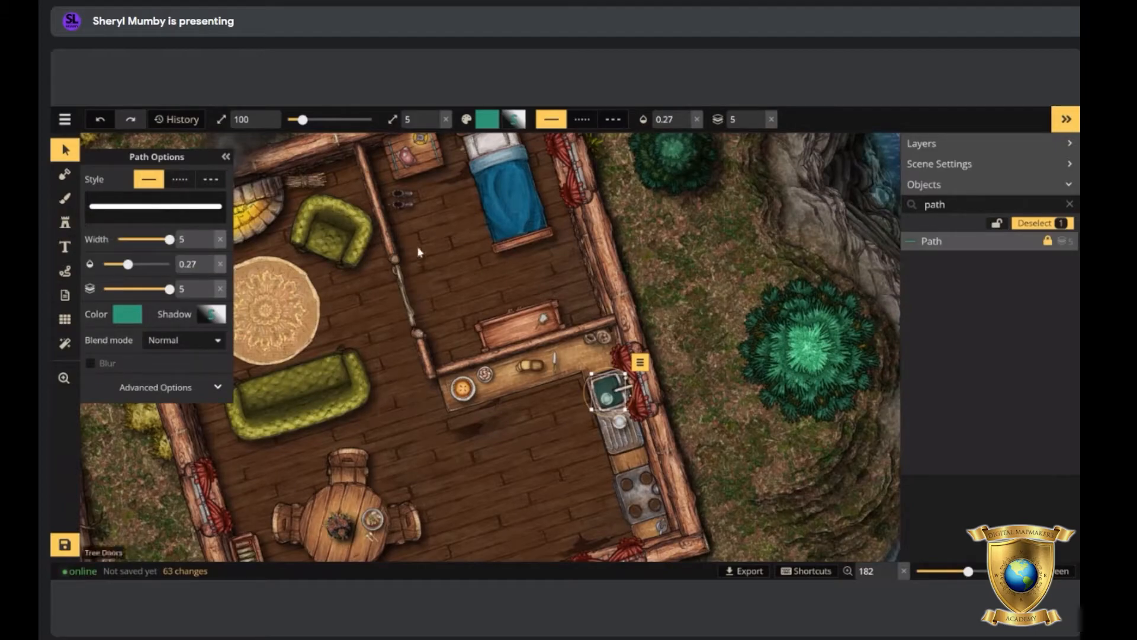
pyautogui.press('z')
pyautogui.moveTo(422, 254); pyautogui.dragTo(633, 202)
pyautogui.scroll(-3, 632, 327)
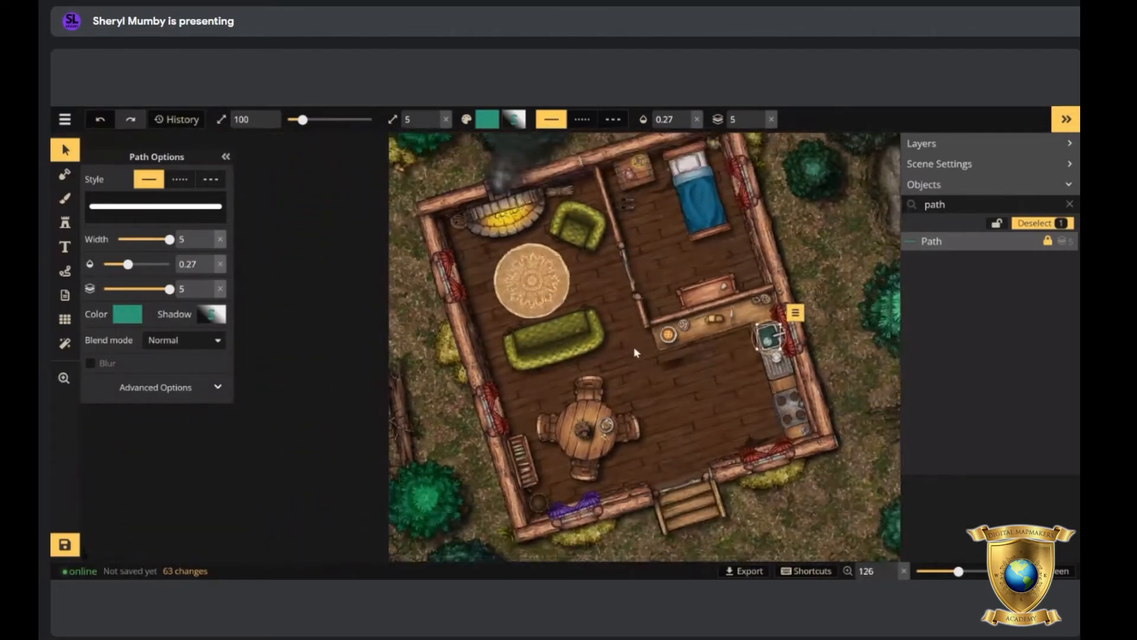
pyautogui.scroll(-1, 636, 353)
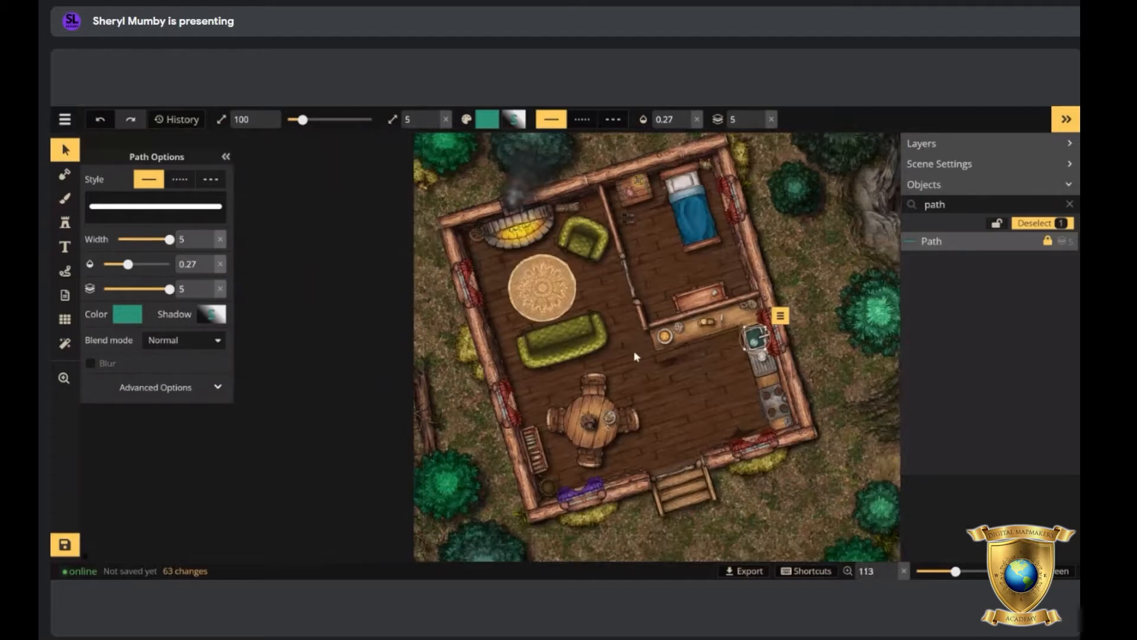
# Choose the yellow flower stamp from the Forest catalog section and place it at about size 84 beside the bush outside the kitchen corner.
pyautogui.click(65, 222)
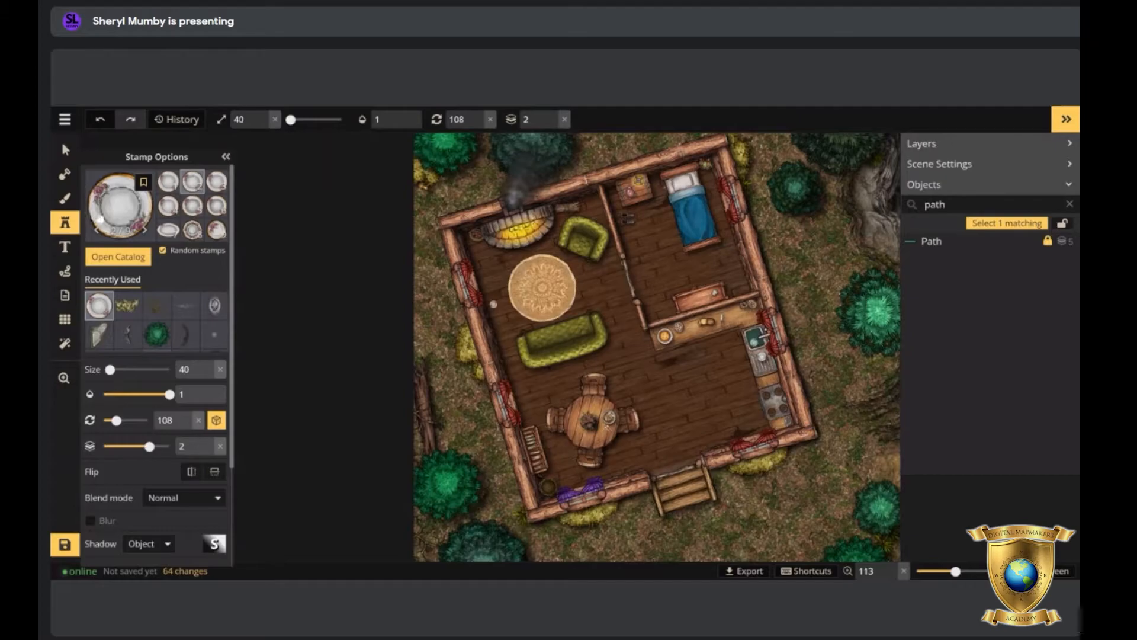
pyautogui.click(99, 220)
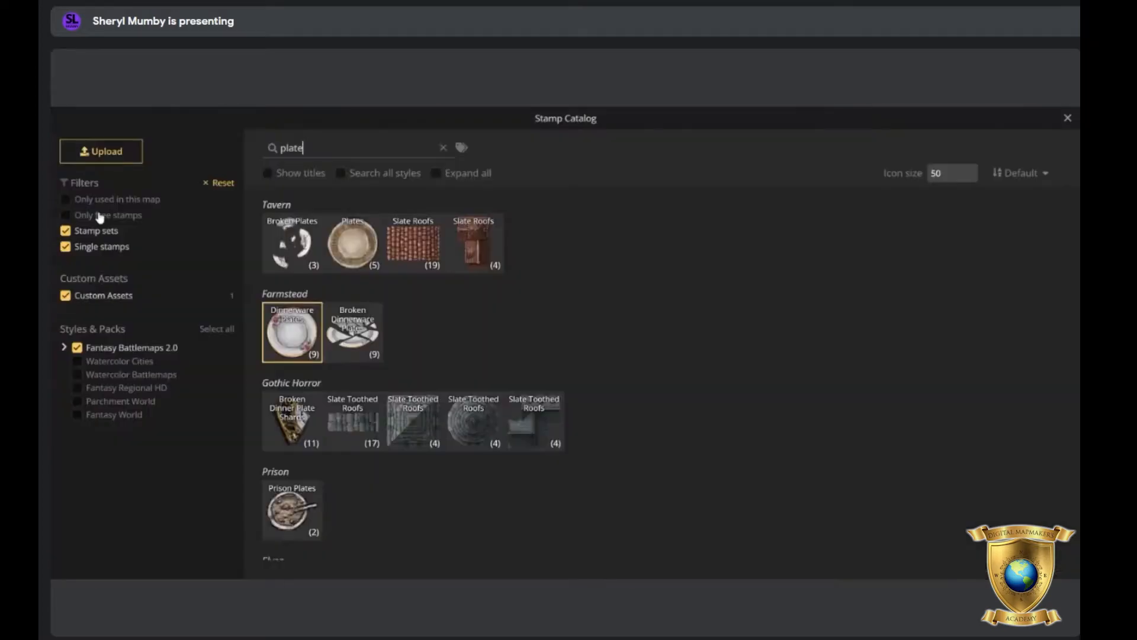
pyautogui.click(444, 149)
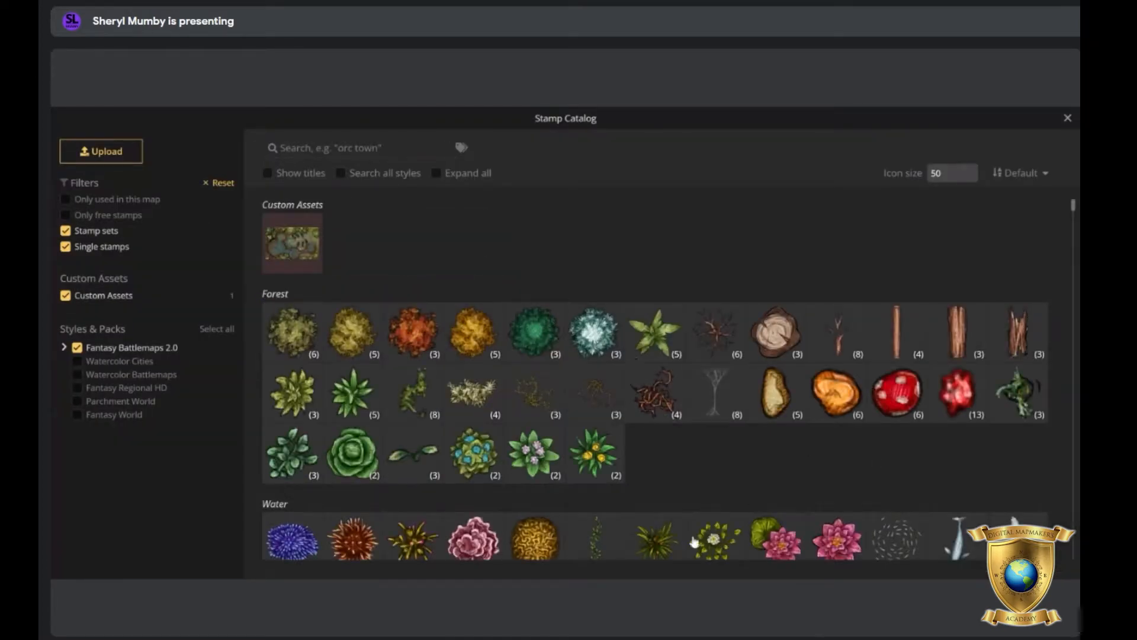
pyautogui.scroll(-2, 700, 500)
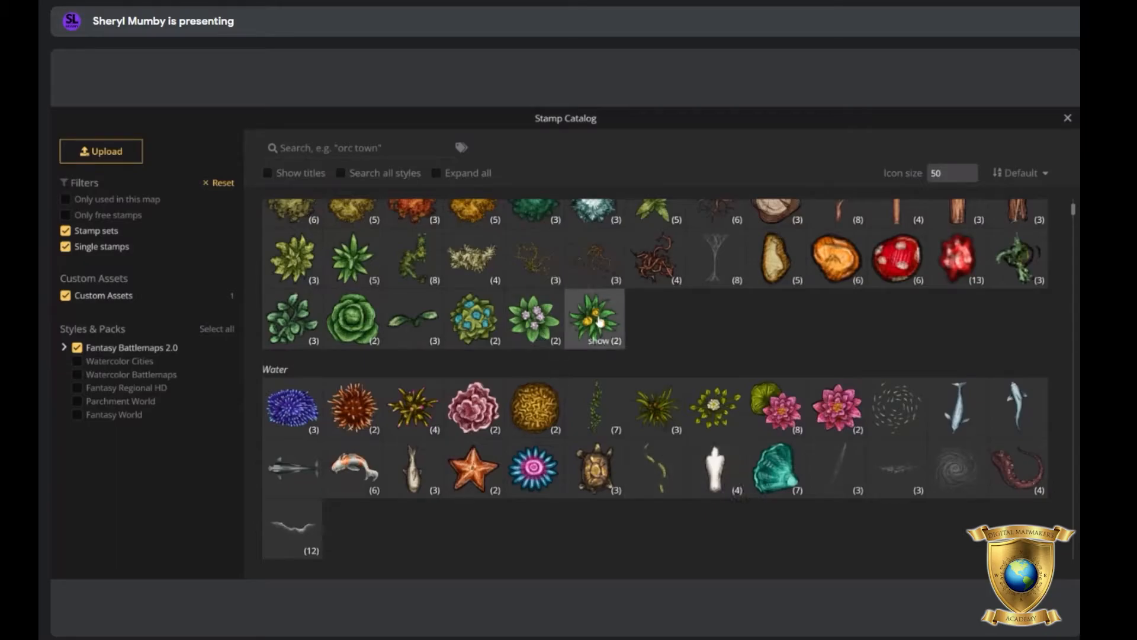
pyautogui.click(599, 321)
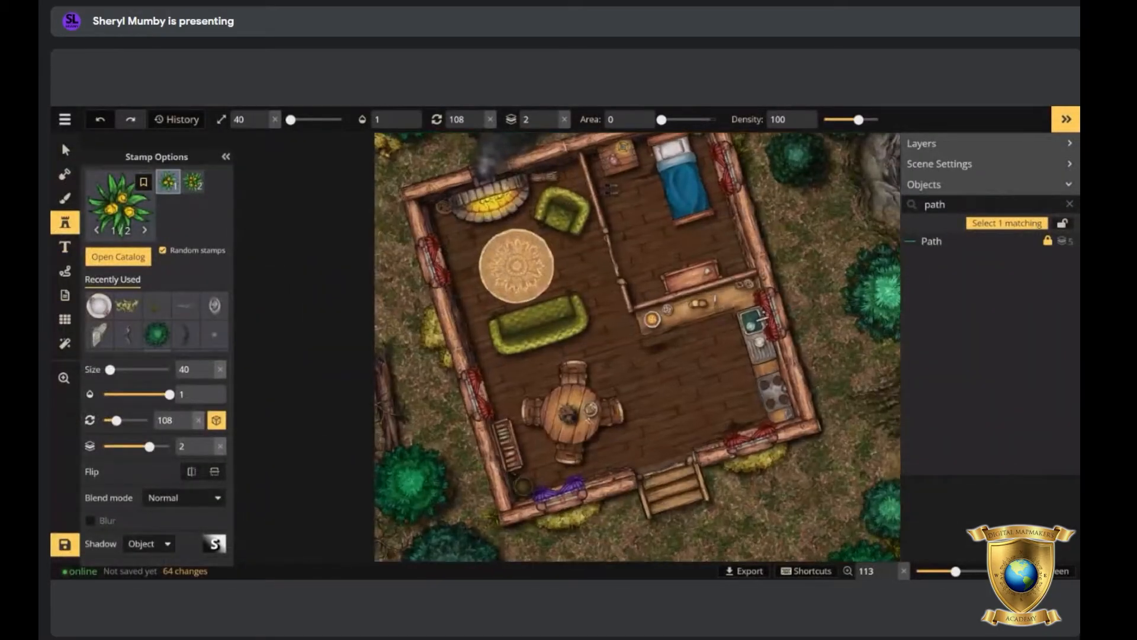
pyautogui.scroll(8, 796, 465)
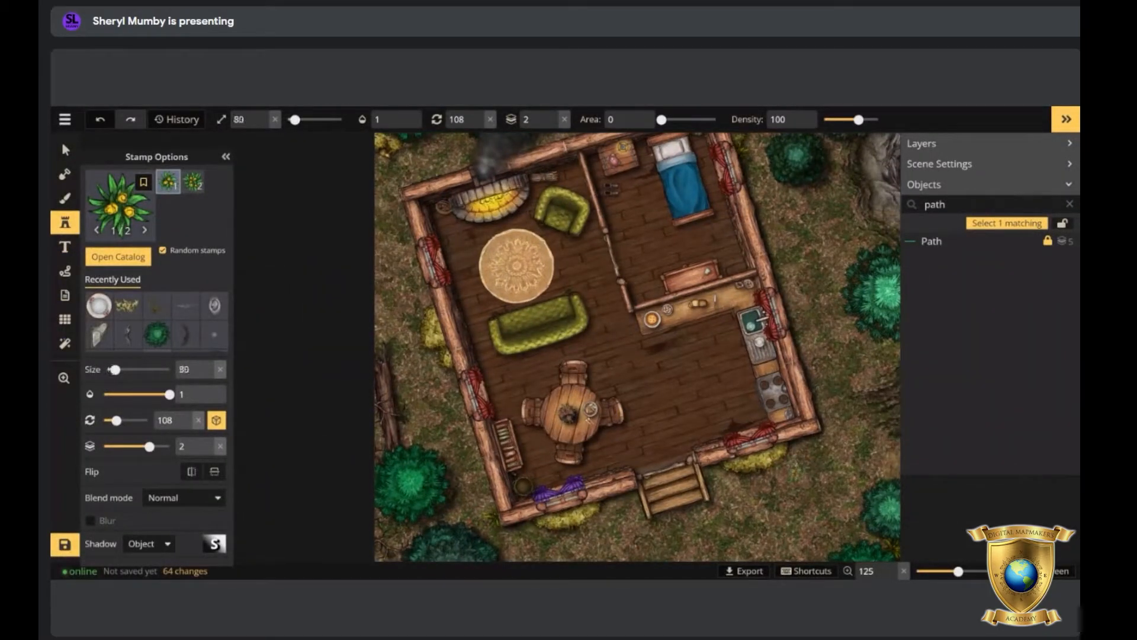
pyautogui.click(794, 459)
# Set up the Path tool with Hue blend mode, pink color and a width of 1.3.
pyautogui.scroll(4, 796, 465)
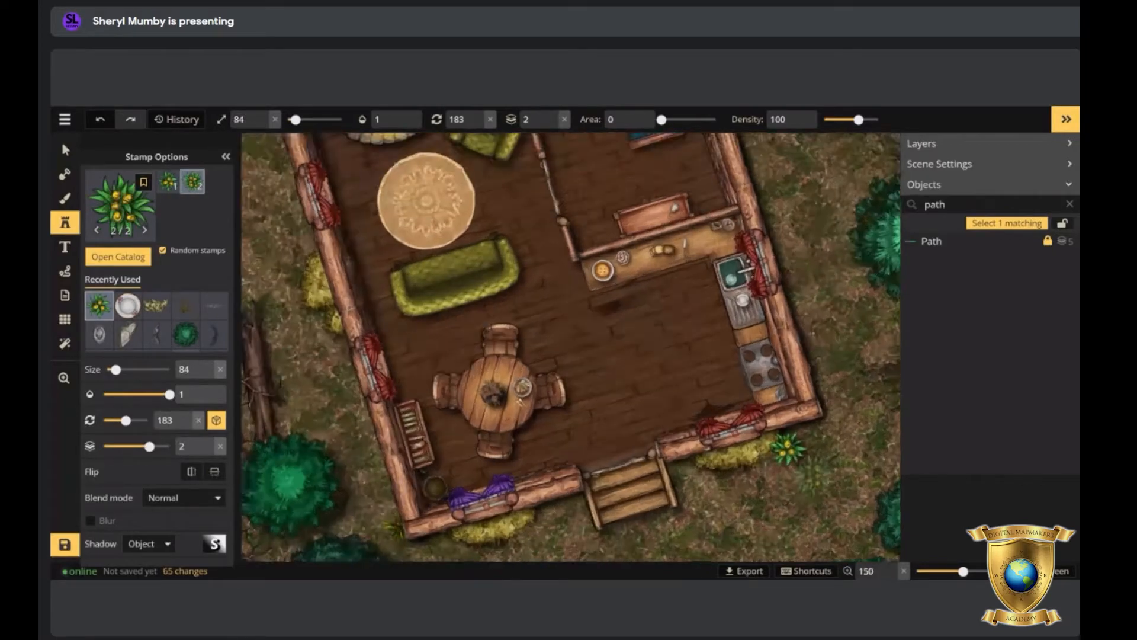
pyautogui.scroll(2, 785, 445)
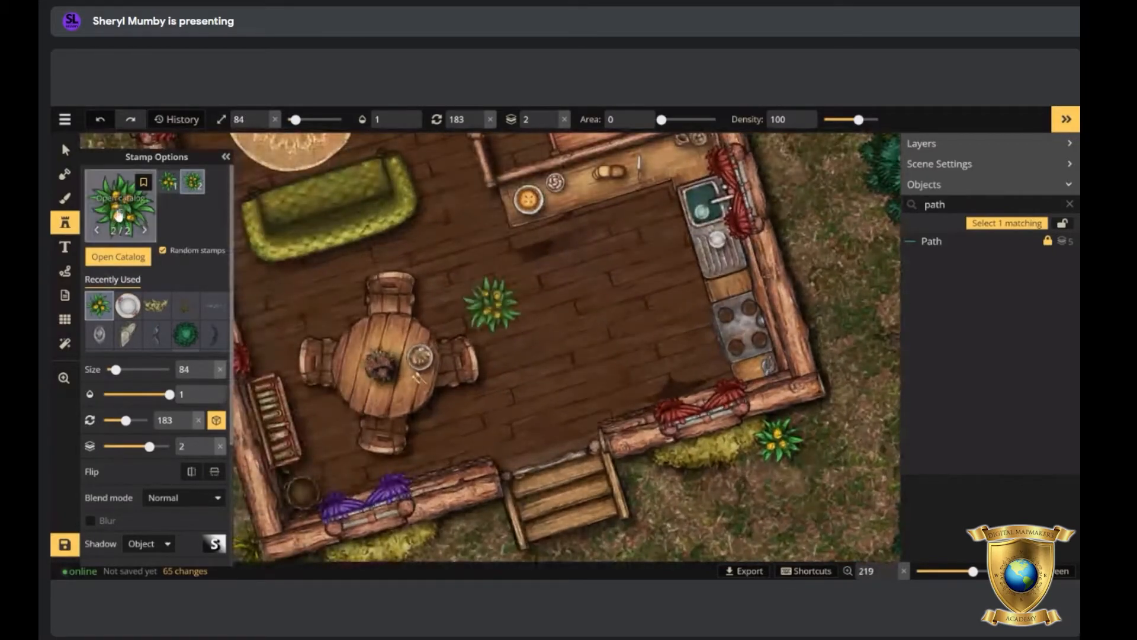
pyautogui.click(119, 213)
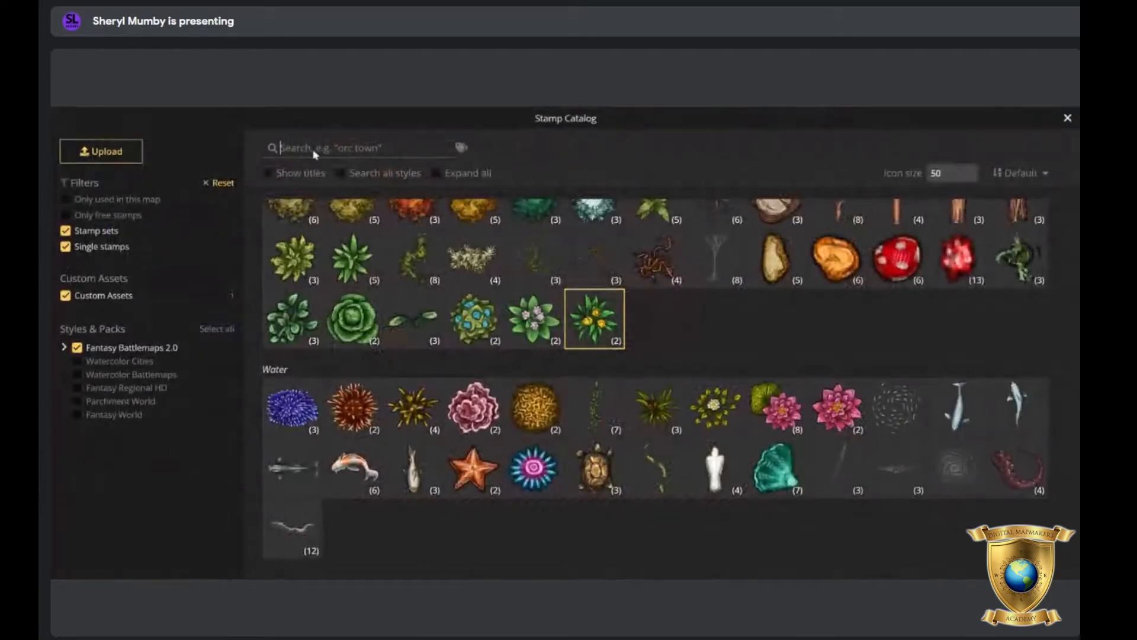
pyautogui.press('Escape')
pyautogui.click(65, 271)
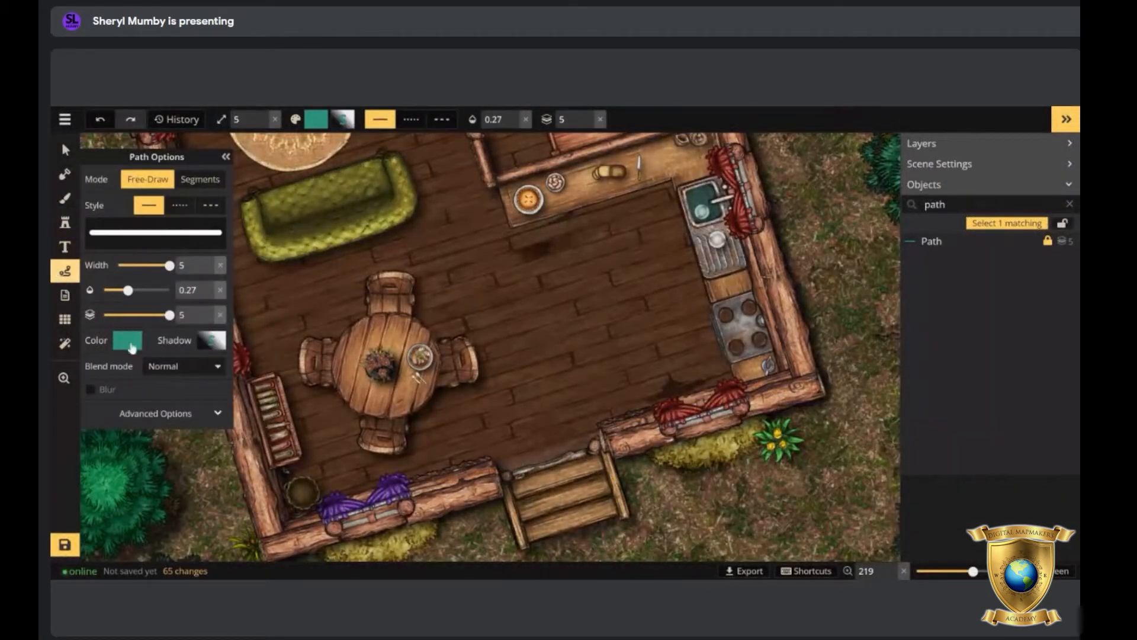
pyautogui.click(184, 365)
pyautogui.scroll(-3, 158, 332)
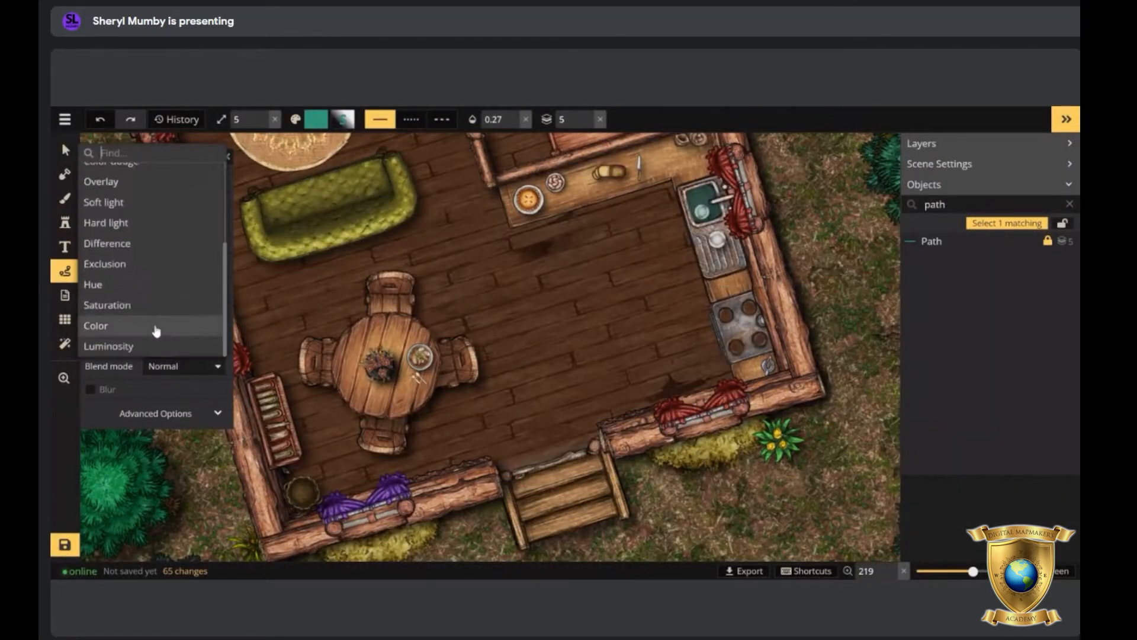
pyautogui.click(105, 285)
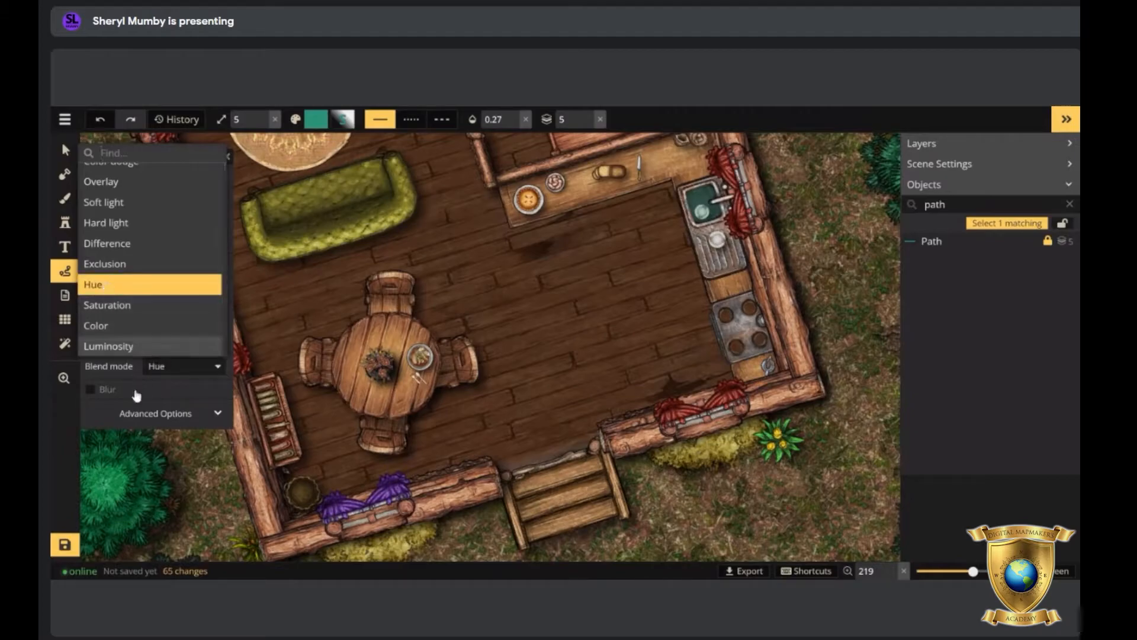
pyautogui.click(127, 340)
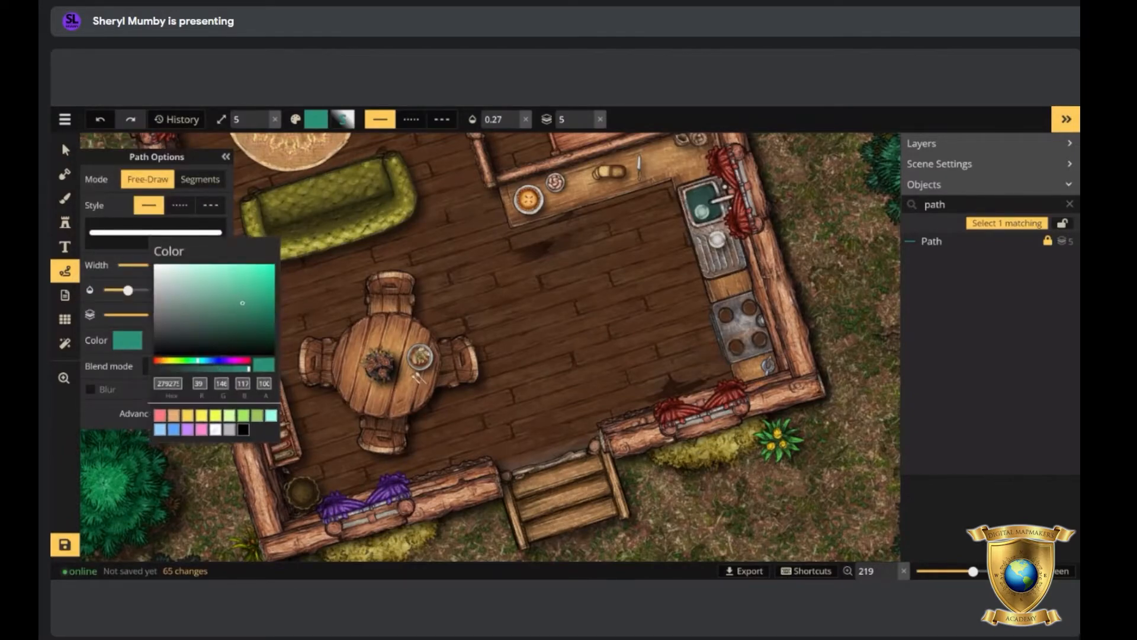
pyautogui.click(201, 428)
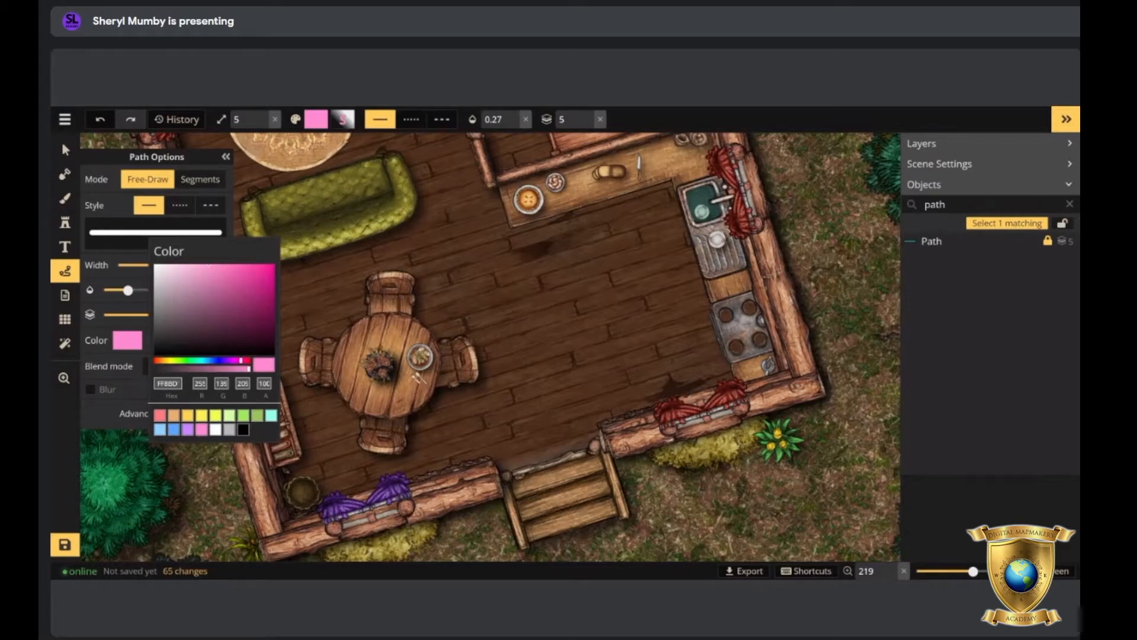
pyautogui.click(102, 281)
pyautogui.click(146, 266)
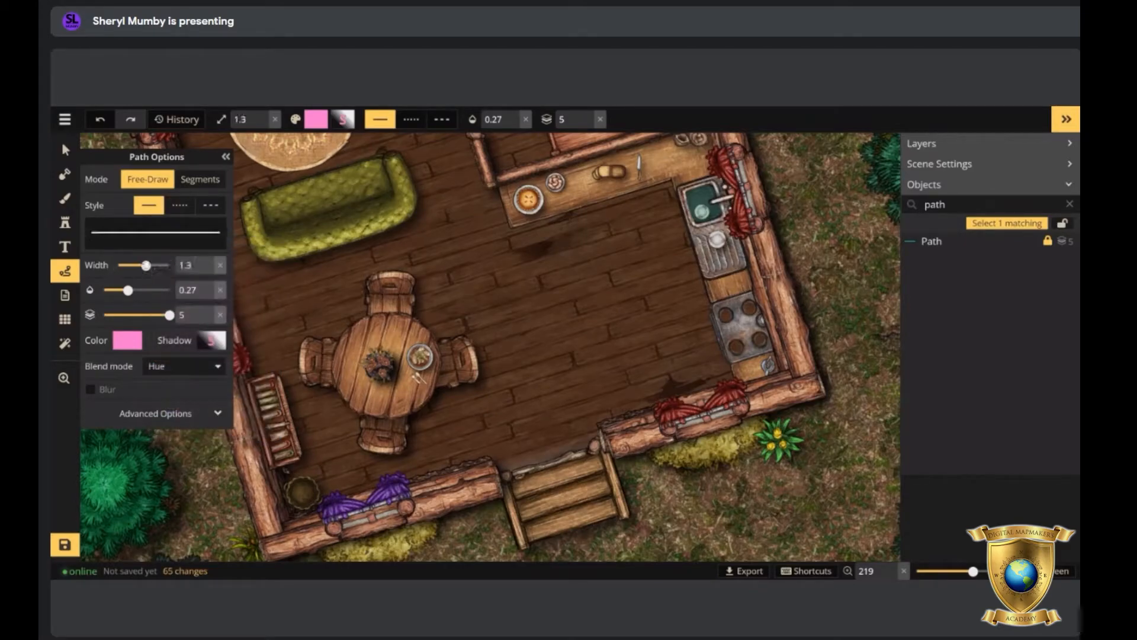
# Draw a pink path over the topmost yellow flower of the new plant and set its width to 2.8.
pyautogui.scroll(4, 806, 426)
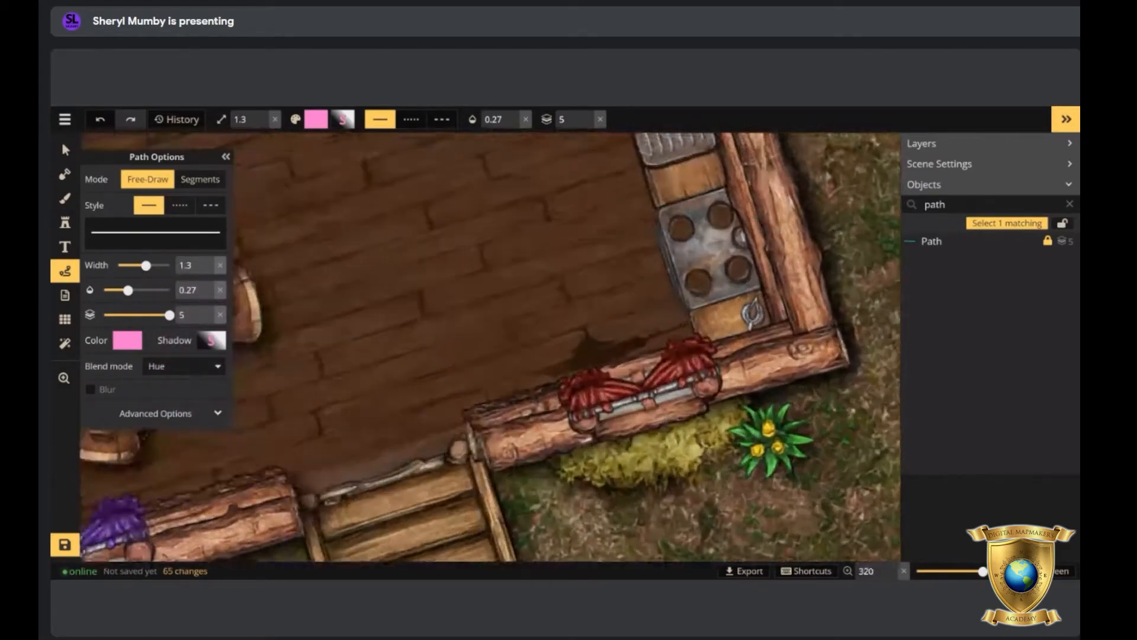
pyautogui.scroll(4, 734, 385)
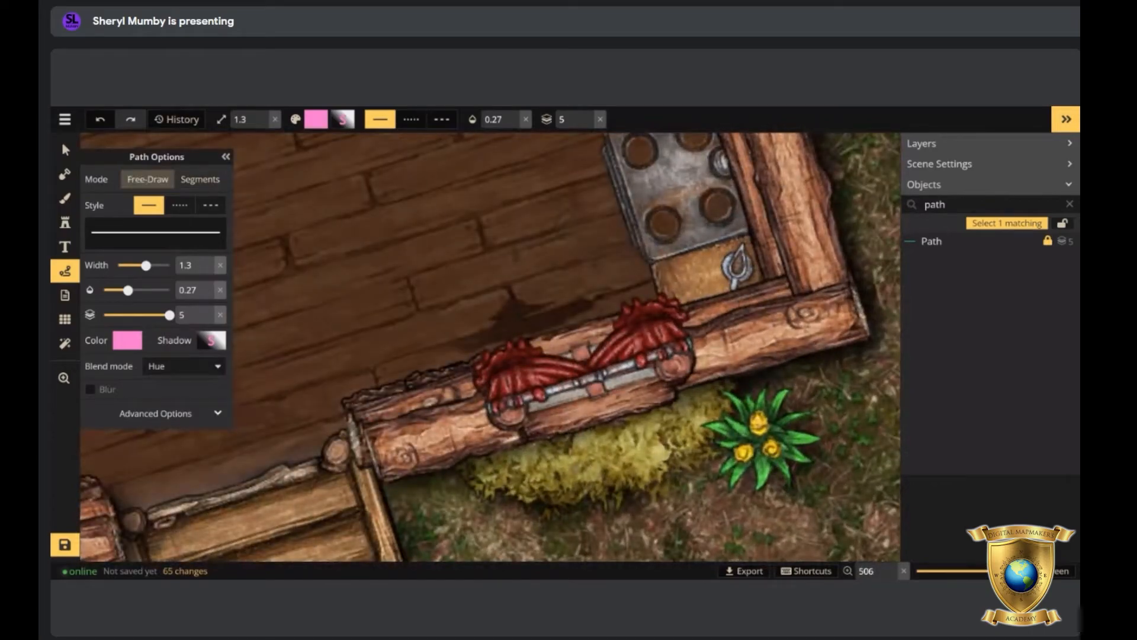
pyautogui.moveTo(753, 431); pyautogui.dragTo(760, 418)
pyautogui.moveTo(147, 239); pyautogui.dragTo(160, 240)
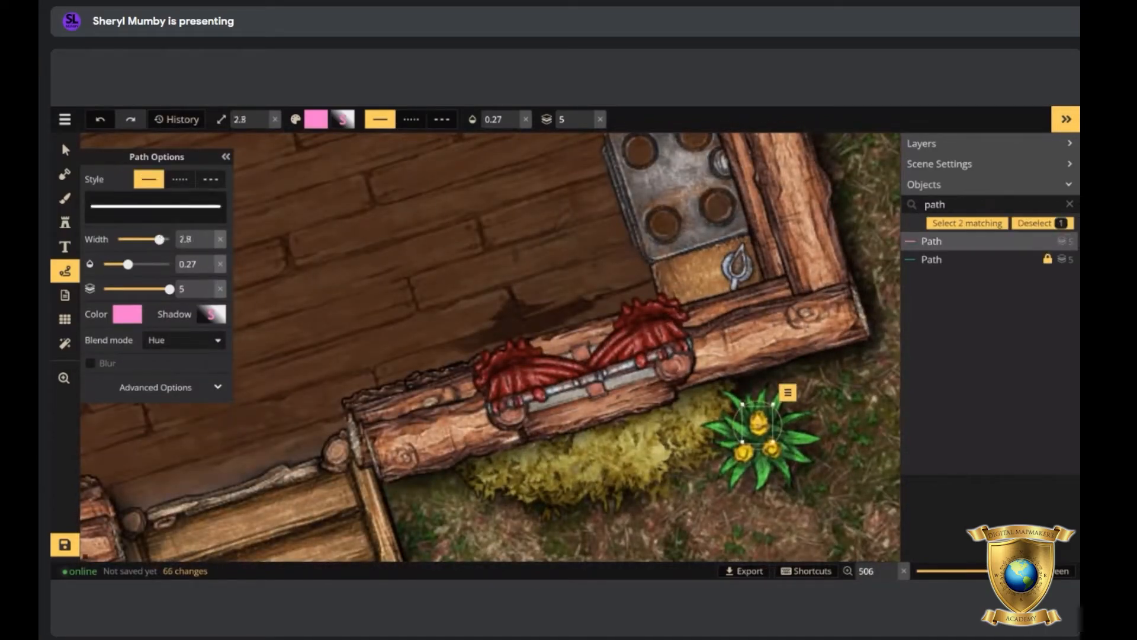
pyautogui.press('Escape')
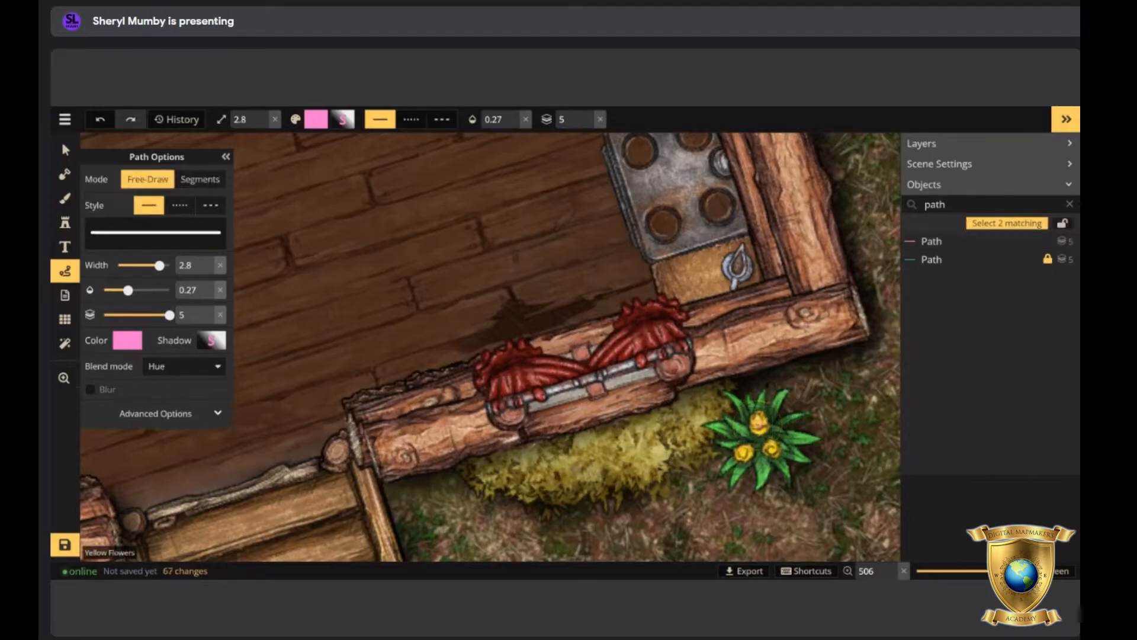
# Draw another pink path over the topmost flower and one over each of the plant's two lower flowers.
pyautogui.moveTo(755, 426); pyautogui.dragTo(762, 425)
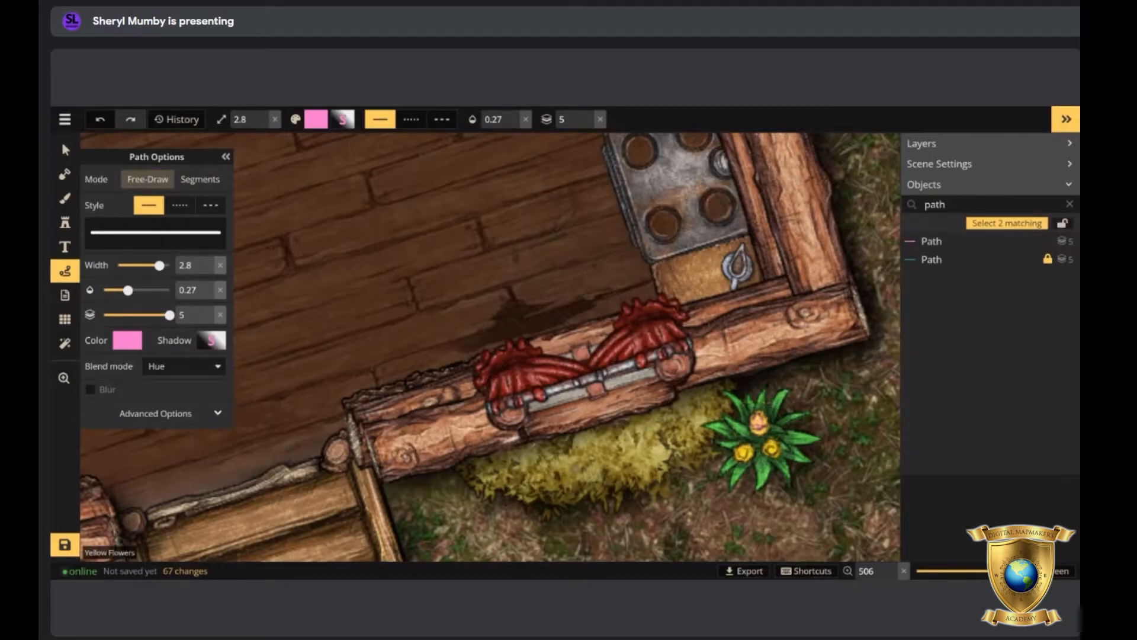
pyautogui.moveTo(758, 419); pyautogui.dragTo(761, 429)
pyautogui.press('Escape')
pyautogui.click(200, 179)
pyautogui.moveTo(768, 444); pyautogui.dragTo(771, 452)
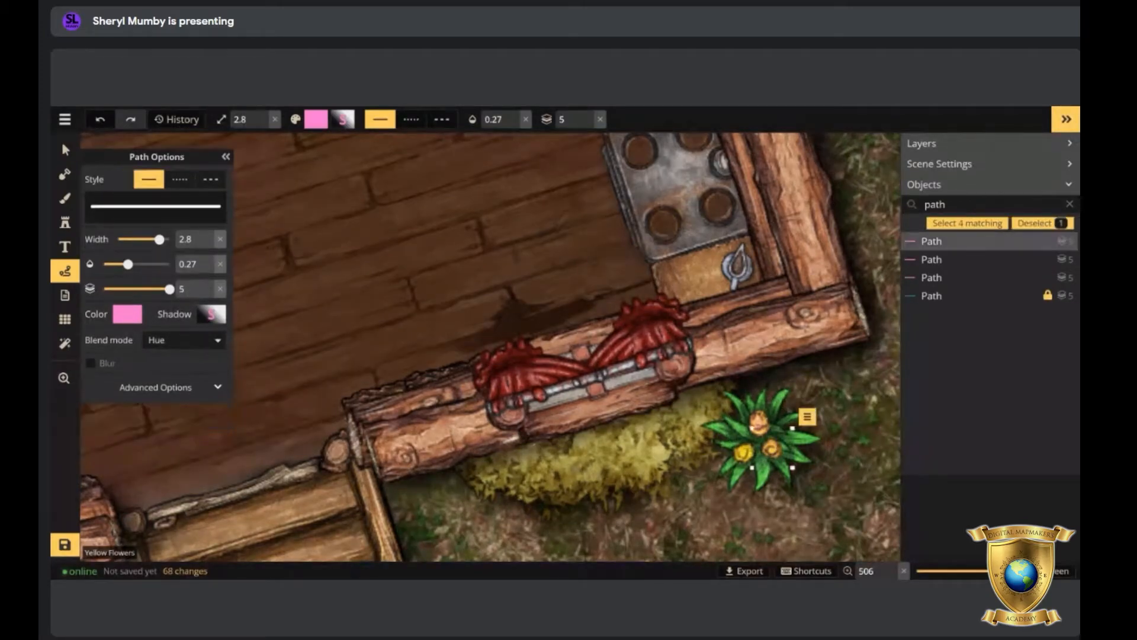
pyautogui.press('Escape')
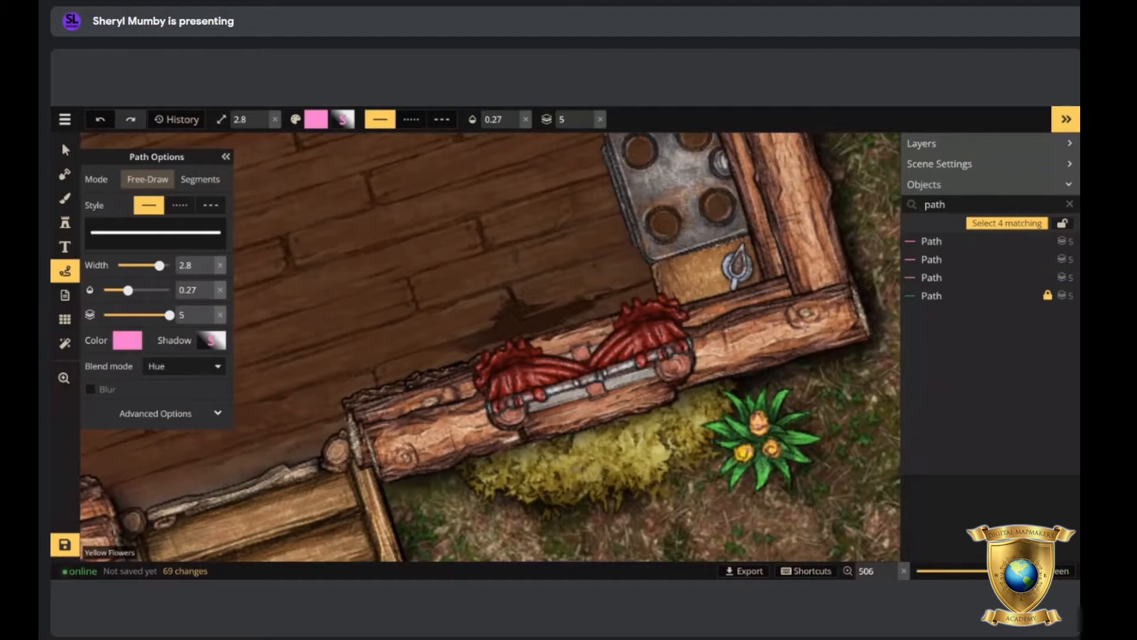
pyautogui.moveTo(741, 449); pyautogui.dragTo(746, 455)
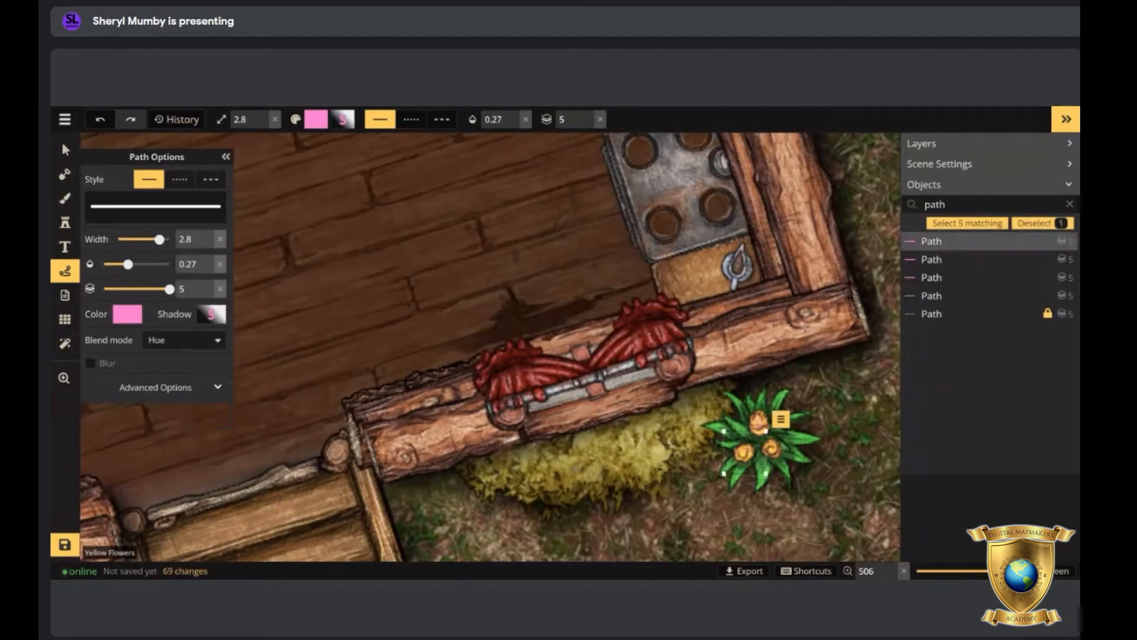
# Select all four pink flower paths in the object list and change their color to dark magenta.
pyautogui.keyDown('shift'); pyautogui.click(933, 298); pyautogui.keyUp('shift')
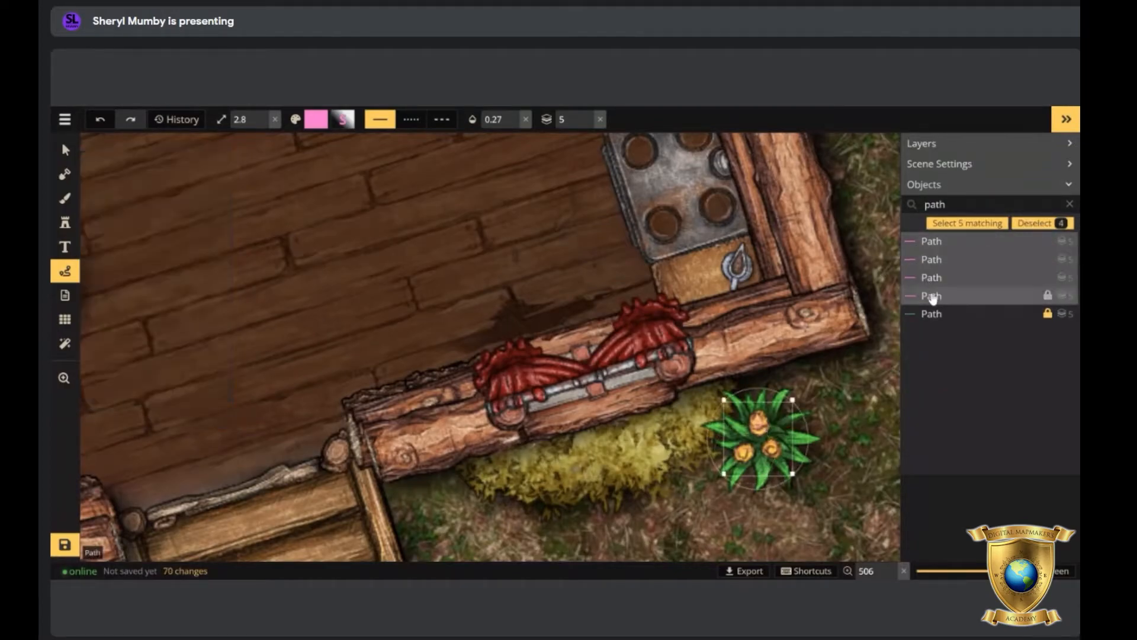
pyautogui.click(65, 149)
pyautogui.click(126, 314)
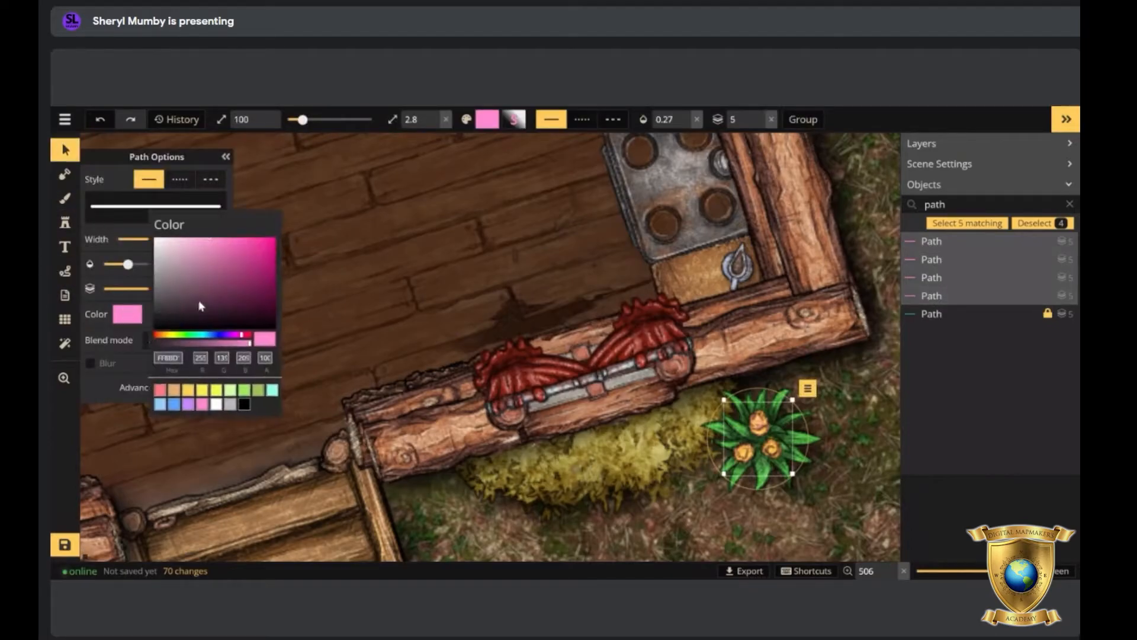
pyautogui.moveTo(246, 267)
pyautogui.mouseDown()
pyautogui.moveTo(269, 262)
pyautogui.moveTo(271, 295)
pyautogui.mouseUp()
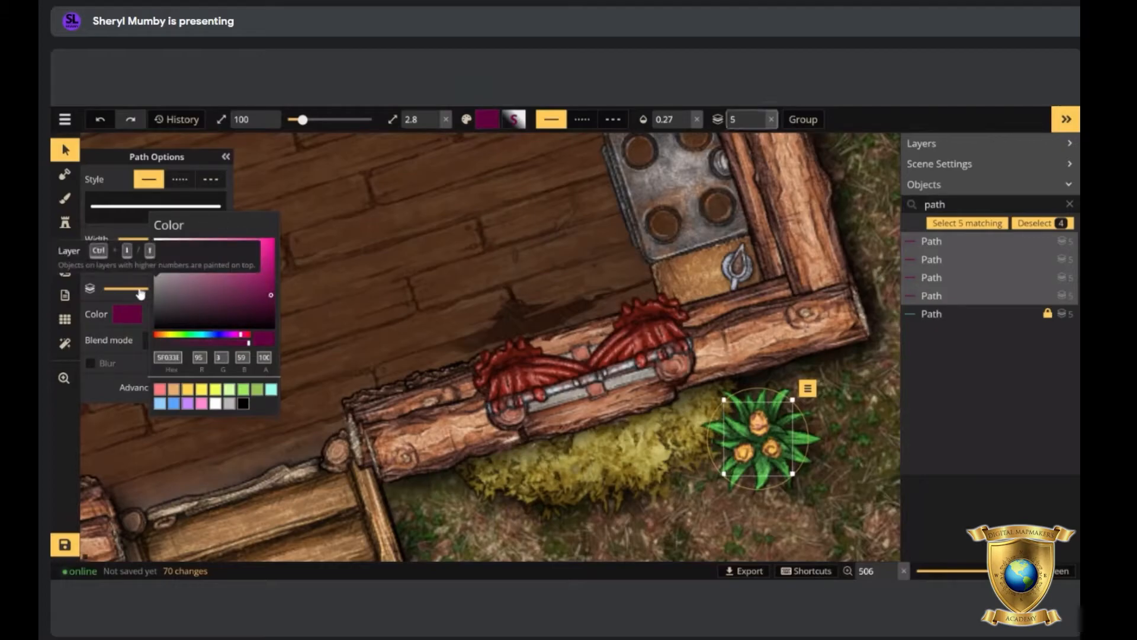
pyautogui.click(130, 324)
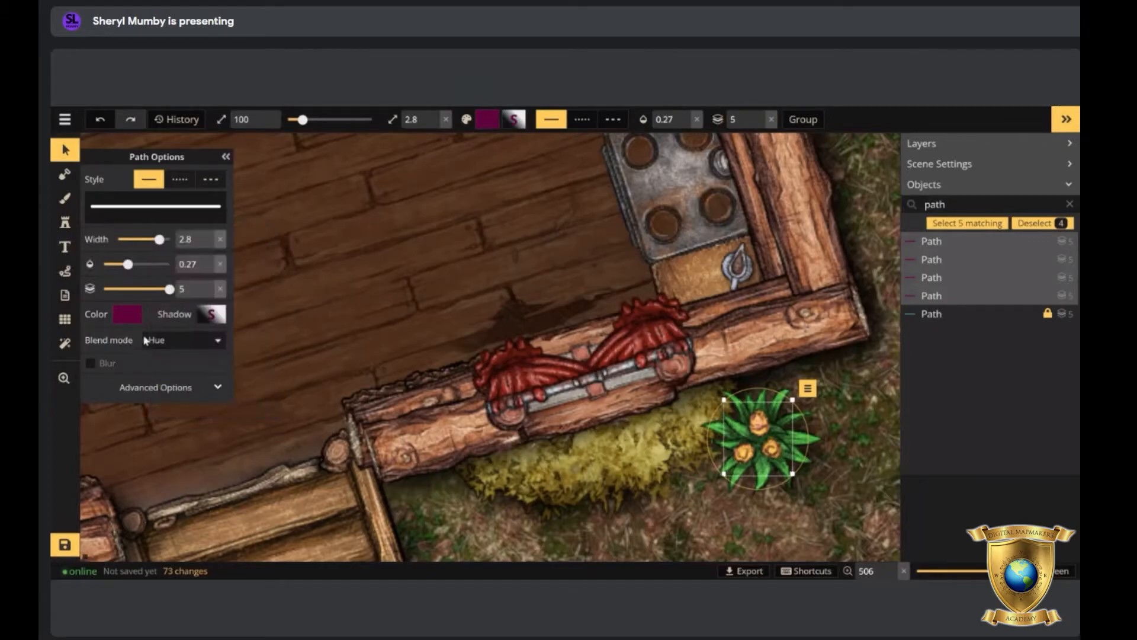
# Try blend modes such as Color dodge, Soft light, Hard light and Multiply on the four flower paths, ending with Darken.
pyautogui.click(172, 339)
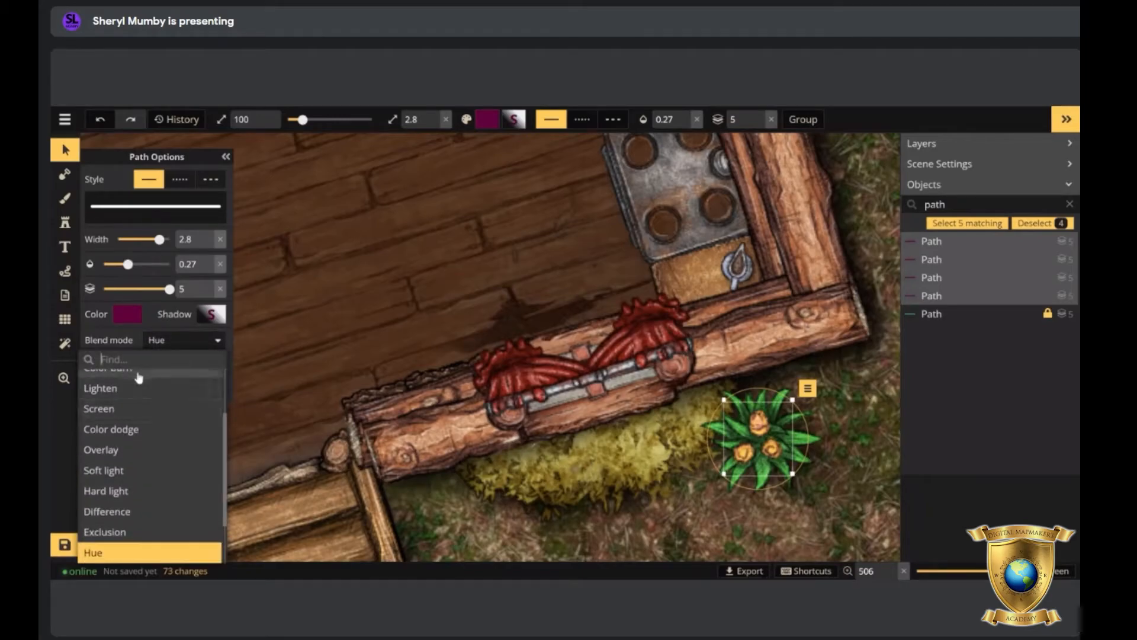
pyautogui.click(136, 370)
pyautogui.click(132, 389)
pyautogui.click(111, 429)
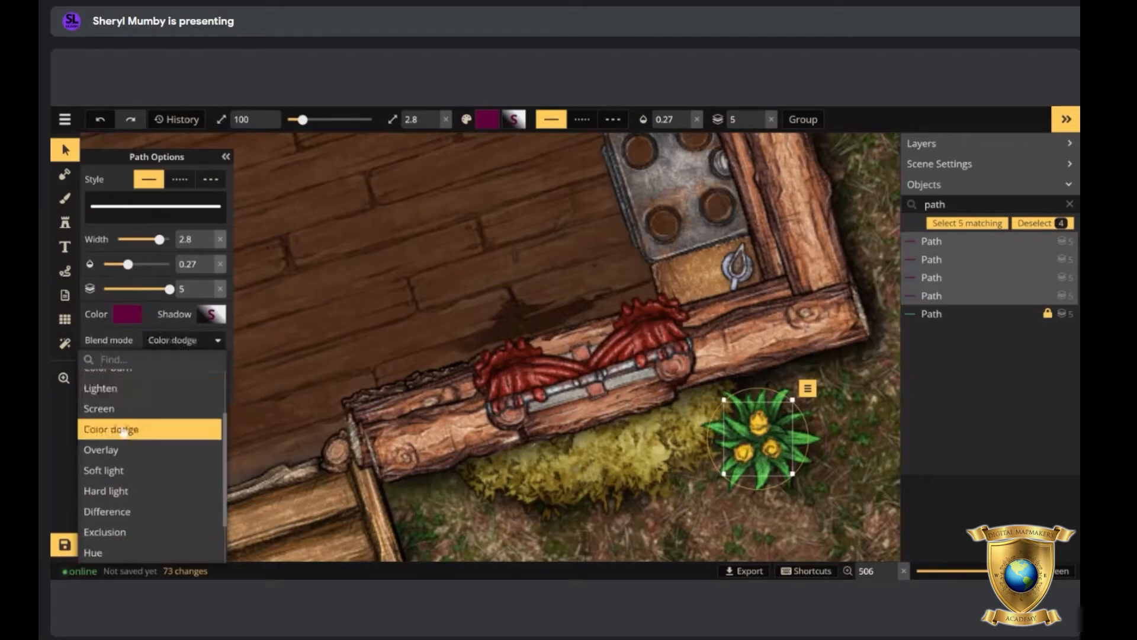
pyautogui.click(109, 471)
pyautogui.click(113, 491)
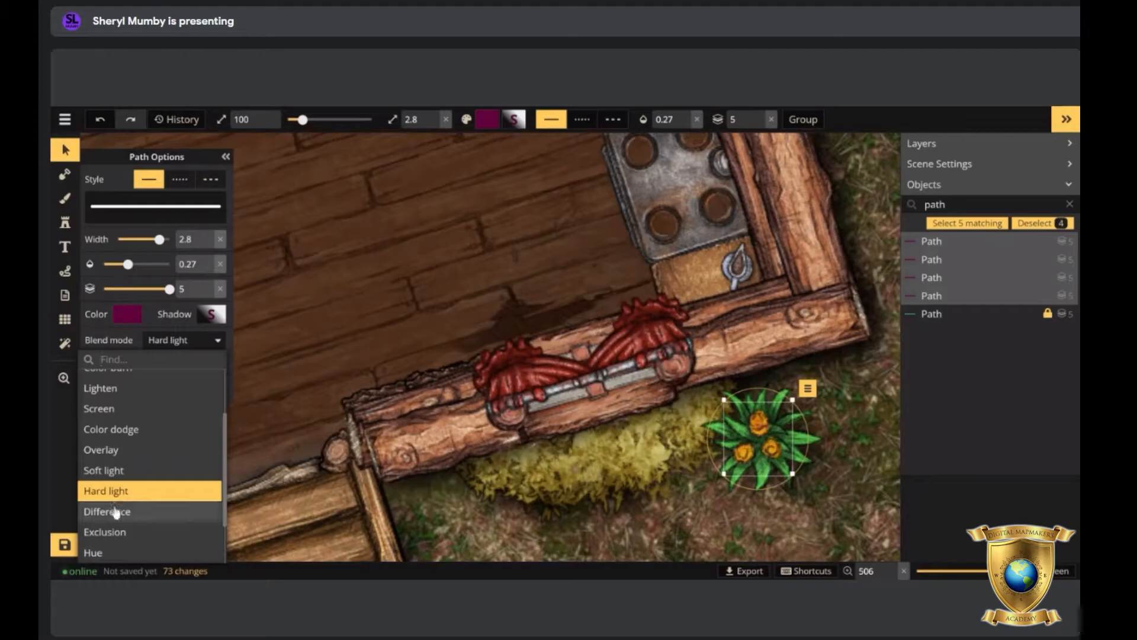
pyautogui.click(112, 510)
pyautogui.scroll(3, 113, 459)
pyautogui.click(105, 420)
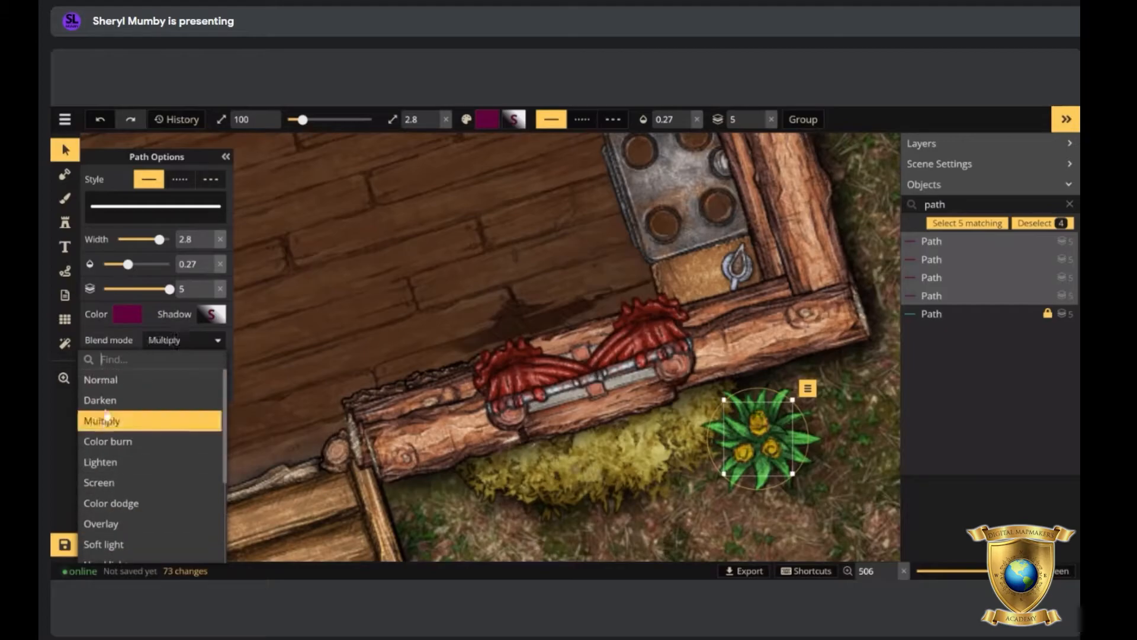
pyautogui.click(102, 400)
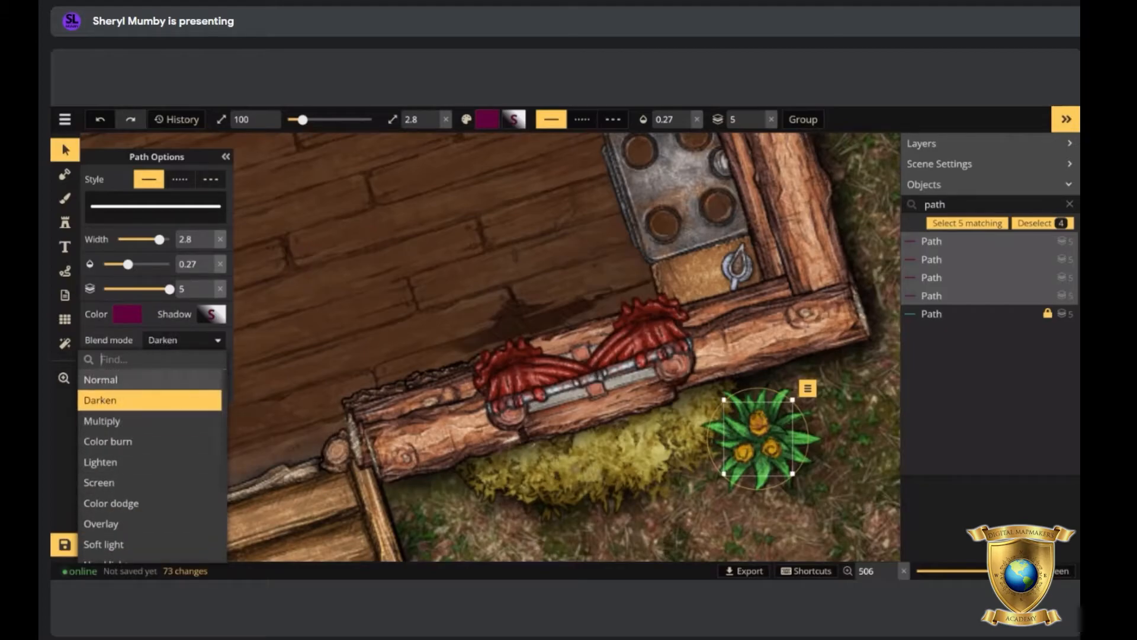
# Restore the four flower paths to an opacity of 1 and set their width to 2.2.
pyautogui.click(447, 122)
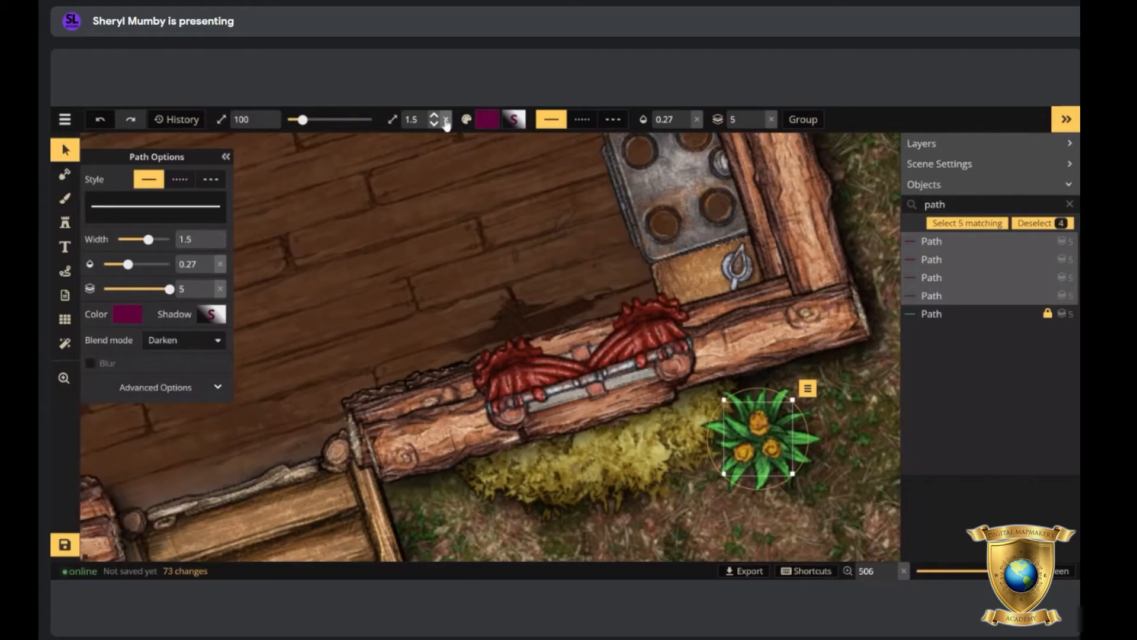
pyautogui.click(220, 264)
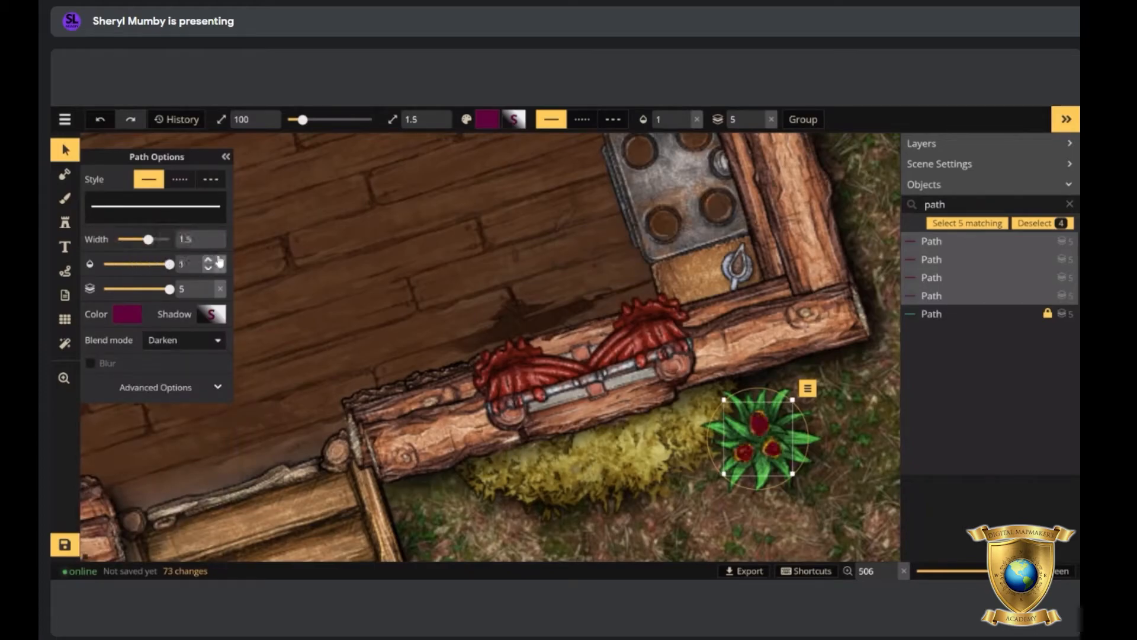
pyautogui.moveTo(148, 239); pyautogui.dragTo(155, 239)
# Change the blend mode of the four flower paths to Hue.
pyautogui.click(183, 339)
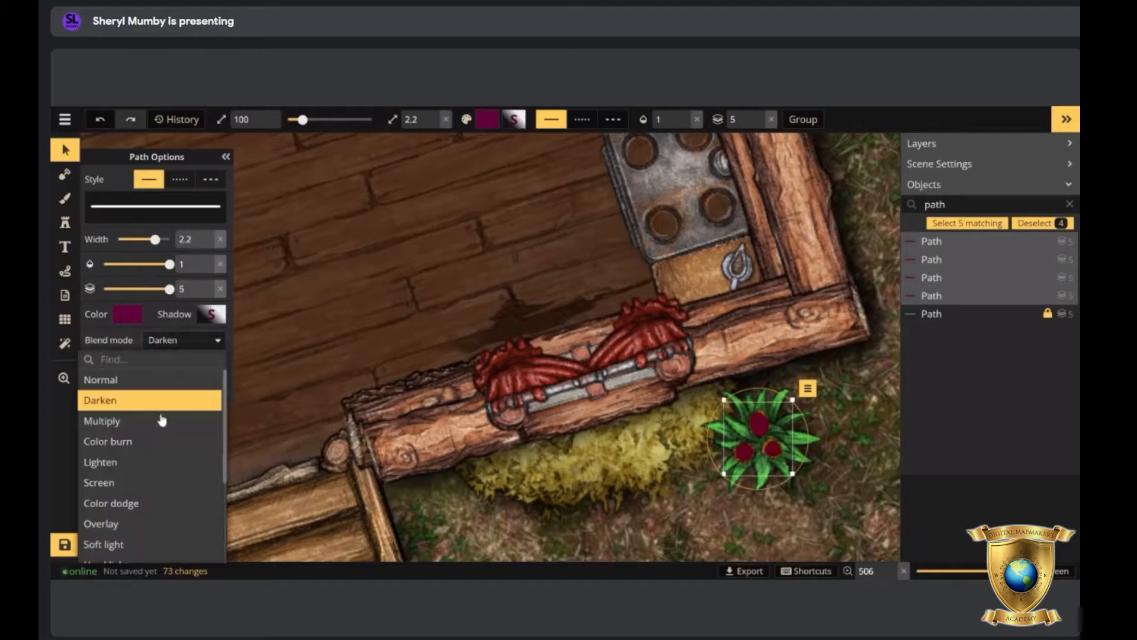
pyautogui.scroll(-3, 162, 417)
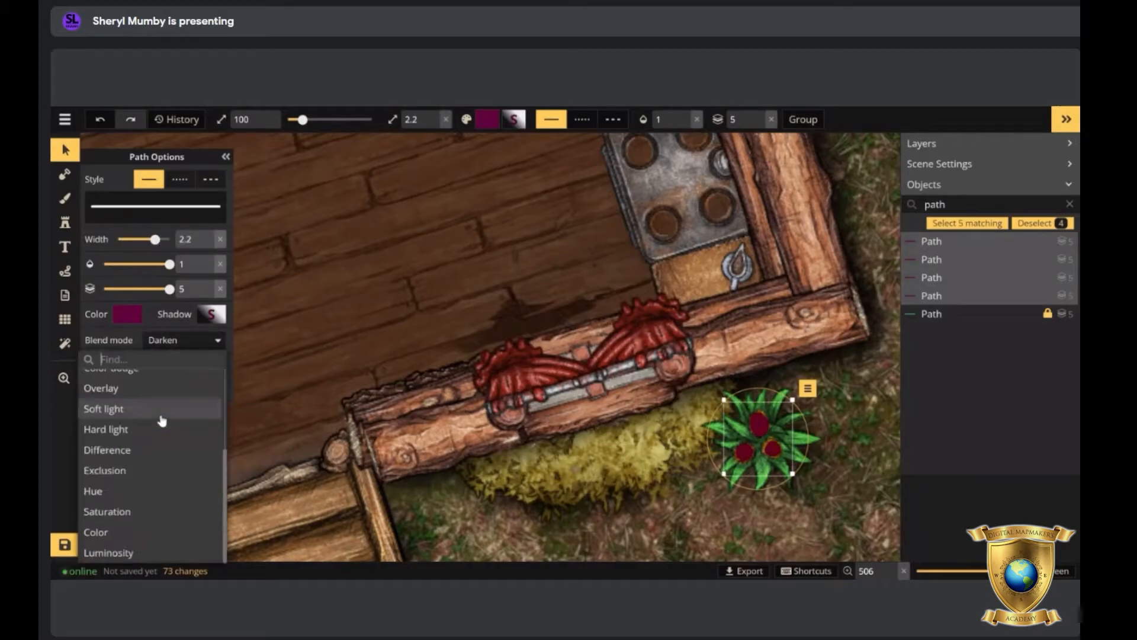
pyautogui.click(120, 497)
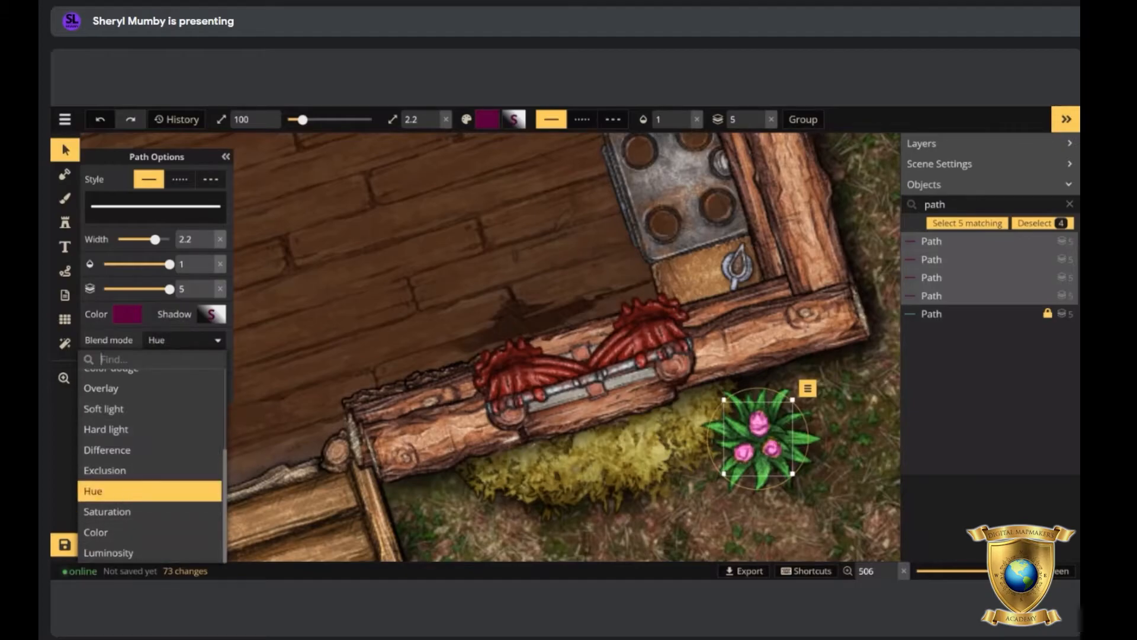
pyautogui.click(538, 503)
pyautogui.scroll(-3, 543, 499)
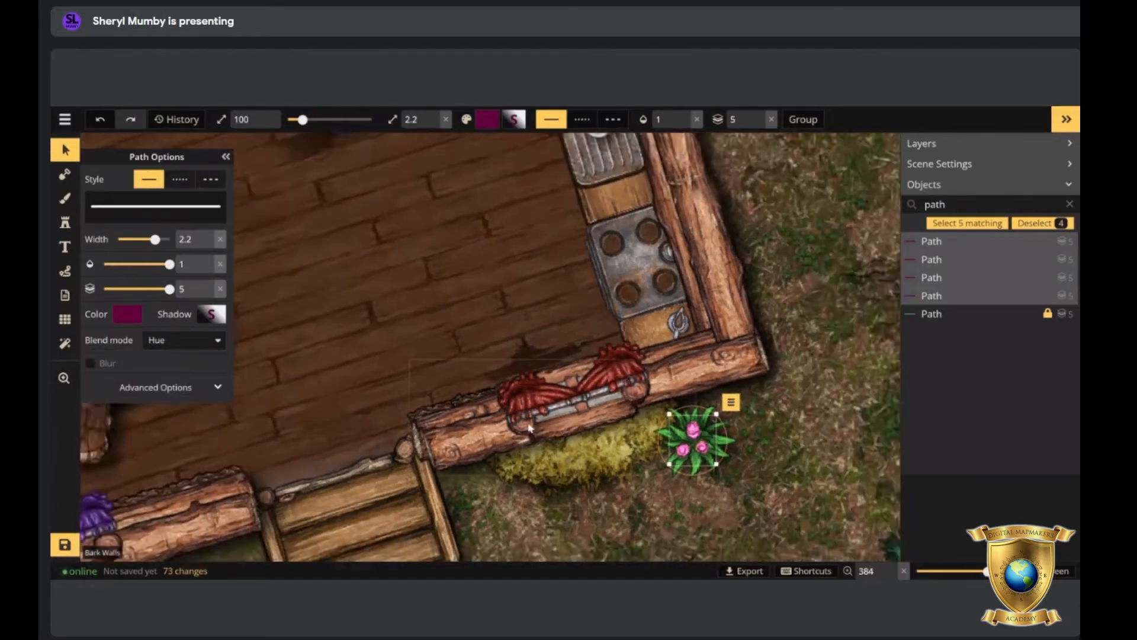
pyautogui.scroll(-8, 530, 427)
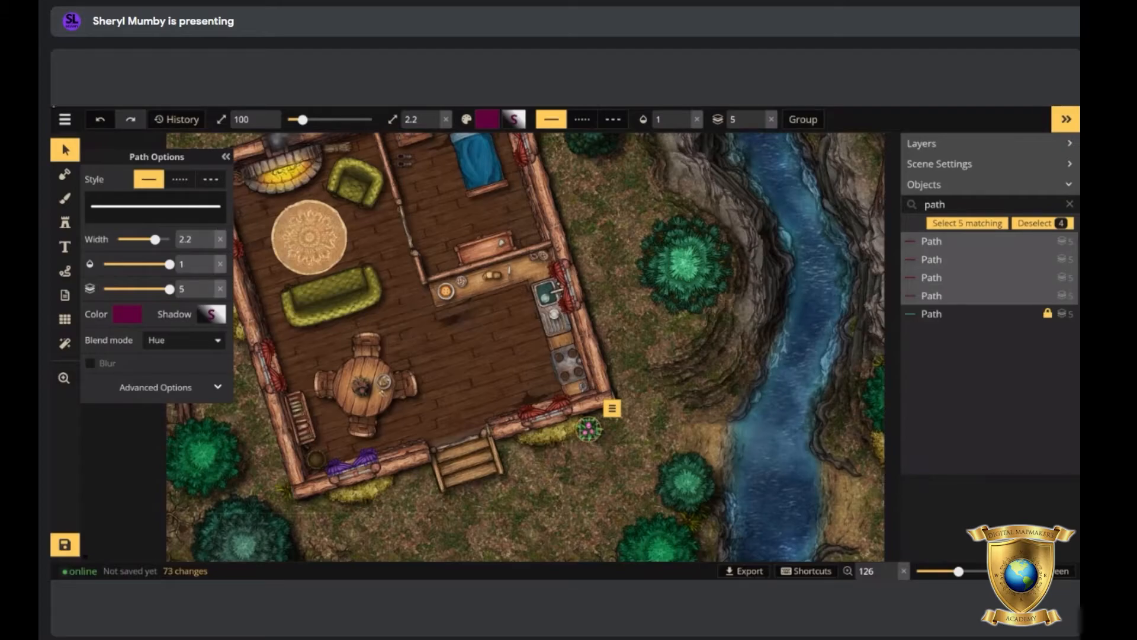
# Set the background brush to a solid dark red, hex 730202, instead of a texture.
pyautogui.click(65, 198)
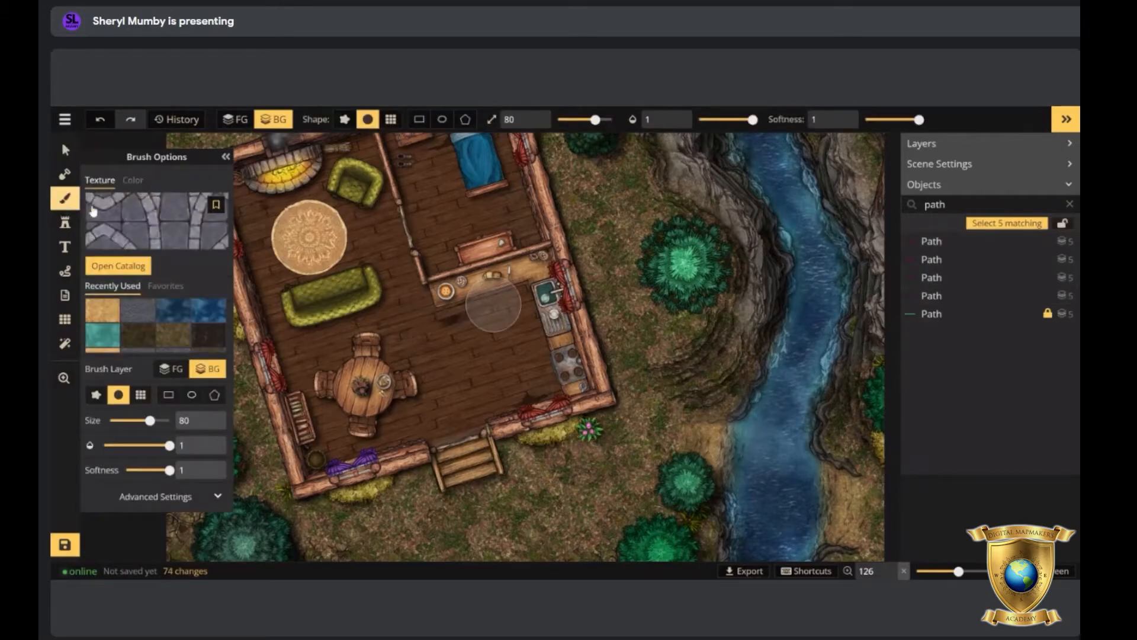
pyautogui.click(133, 180)
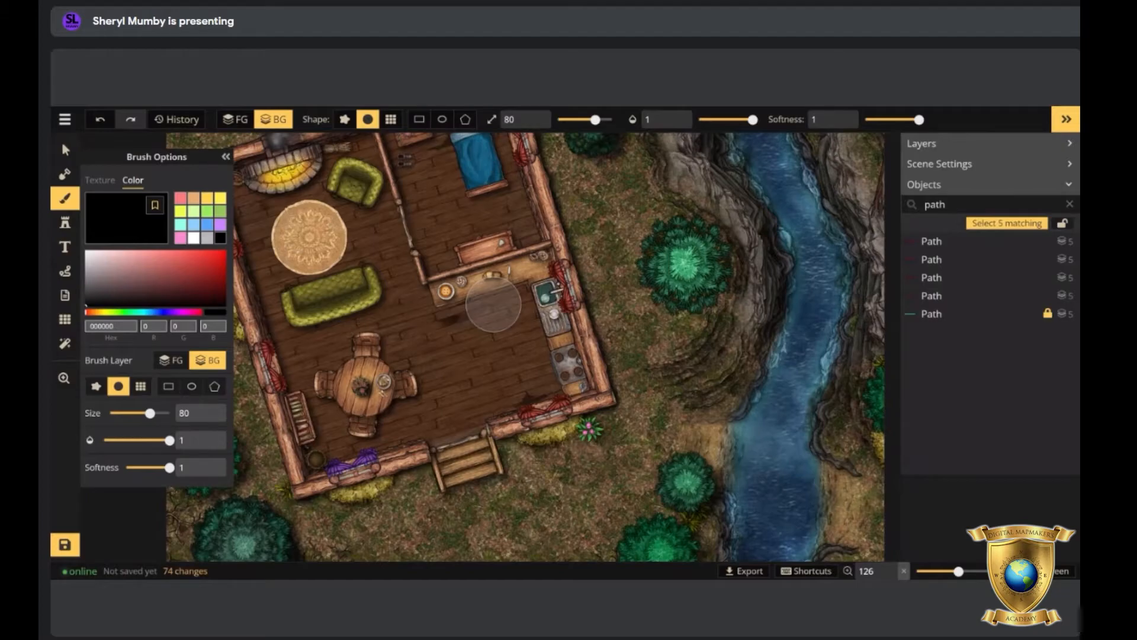
pyautogui.click(207, 238)
pyautogui.moveTo(189, 275)
pyautogui.mouseDown()
pyautogui.moveTo(201, 293)
pyautogui.moveTo(213, 267)
pyautogui.moveTo(225, 286)
pyautogui.mouseUp()
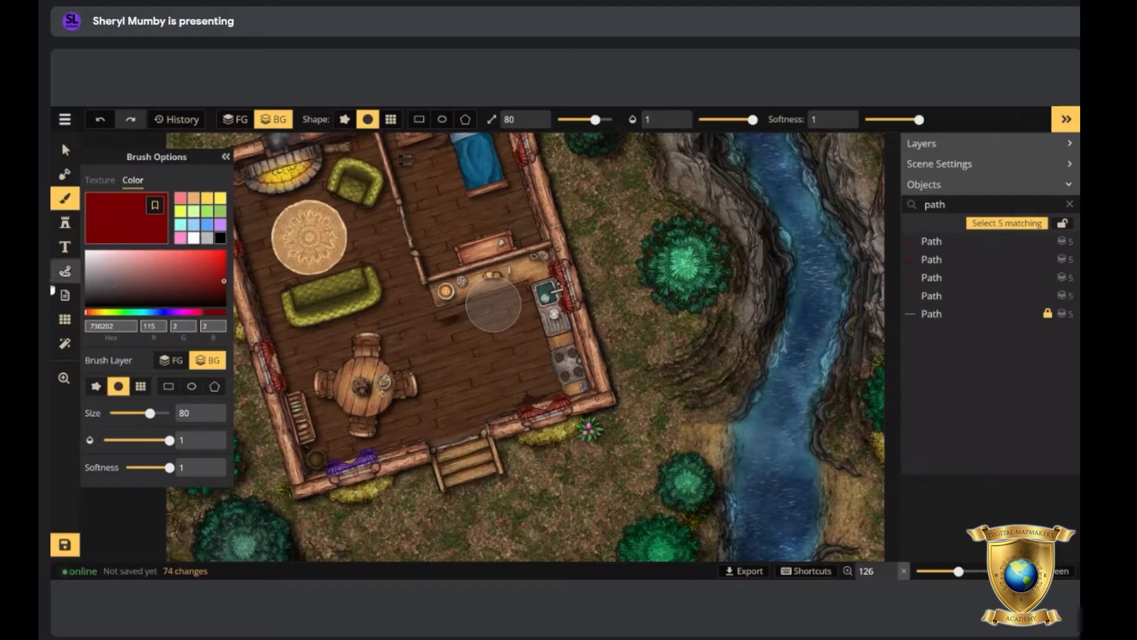
# Review the Path tool's color options and save the map.
pyautogui.click(62, 274)
pyautogui.click(129, 337)
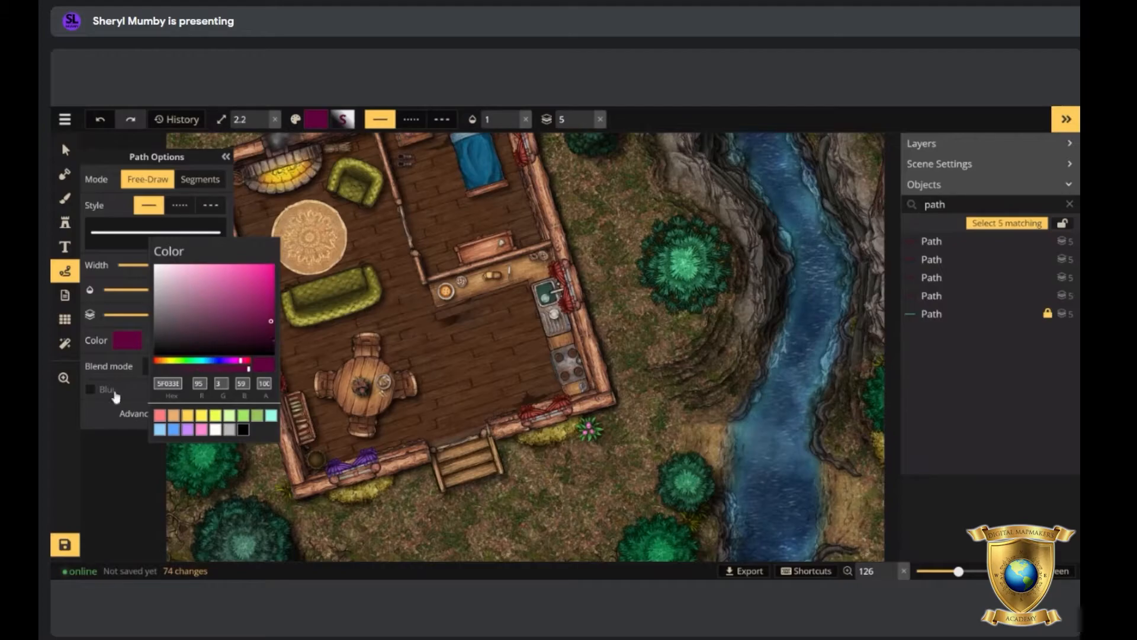
pyautogui.click(120, 368)
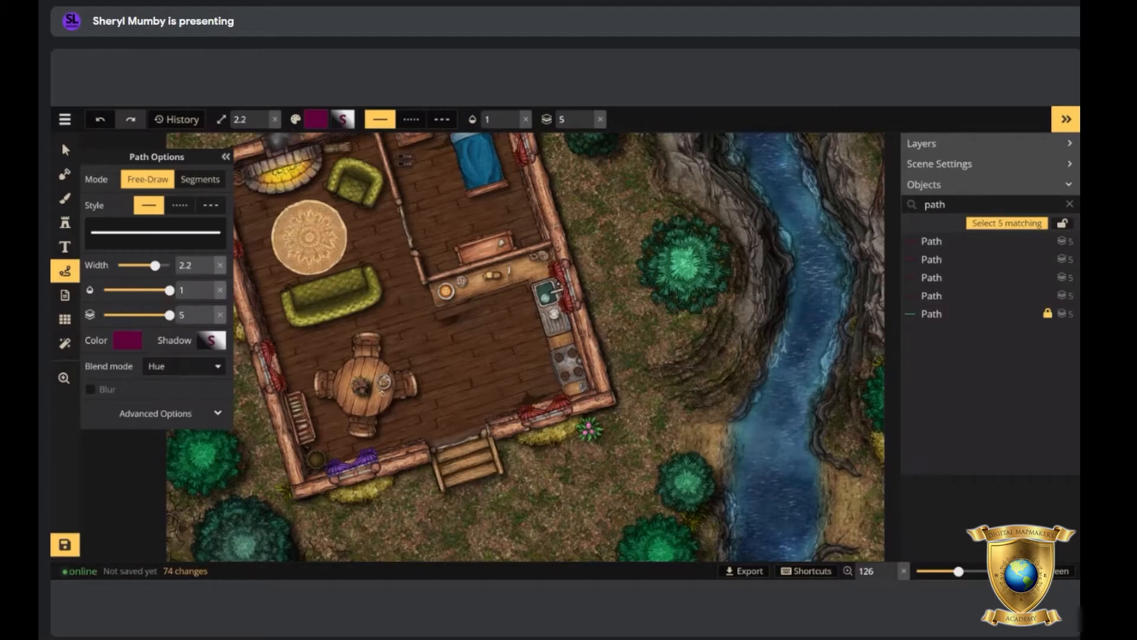
pyautogui.click(67, 154)
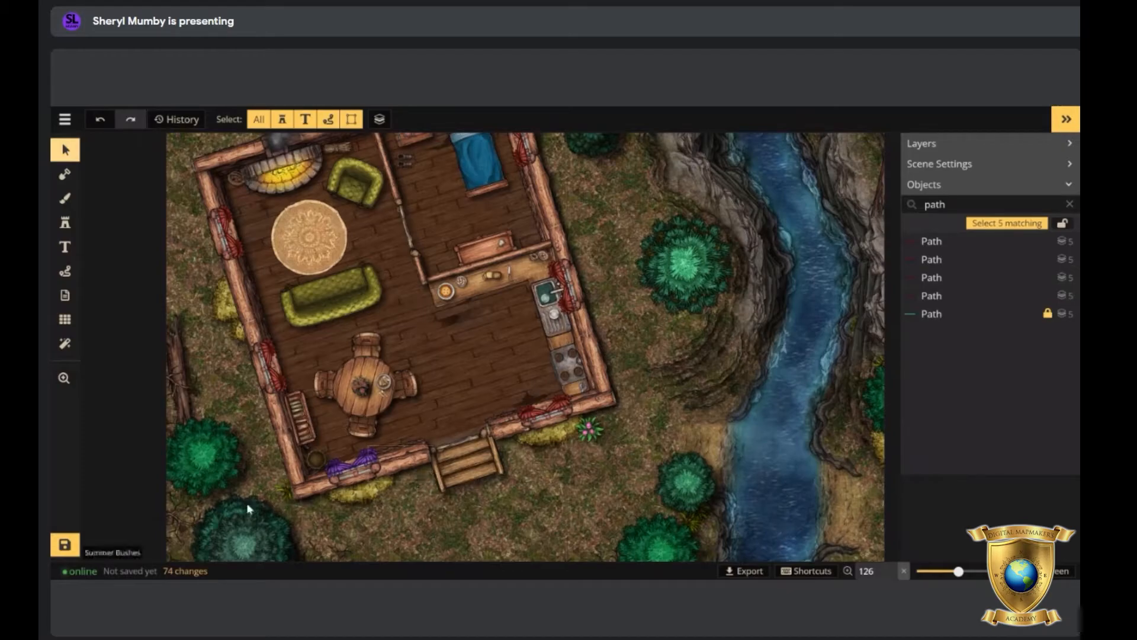
pyautogui.click(65, 545)
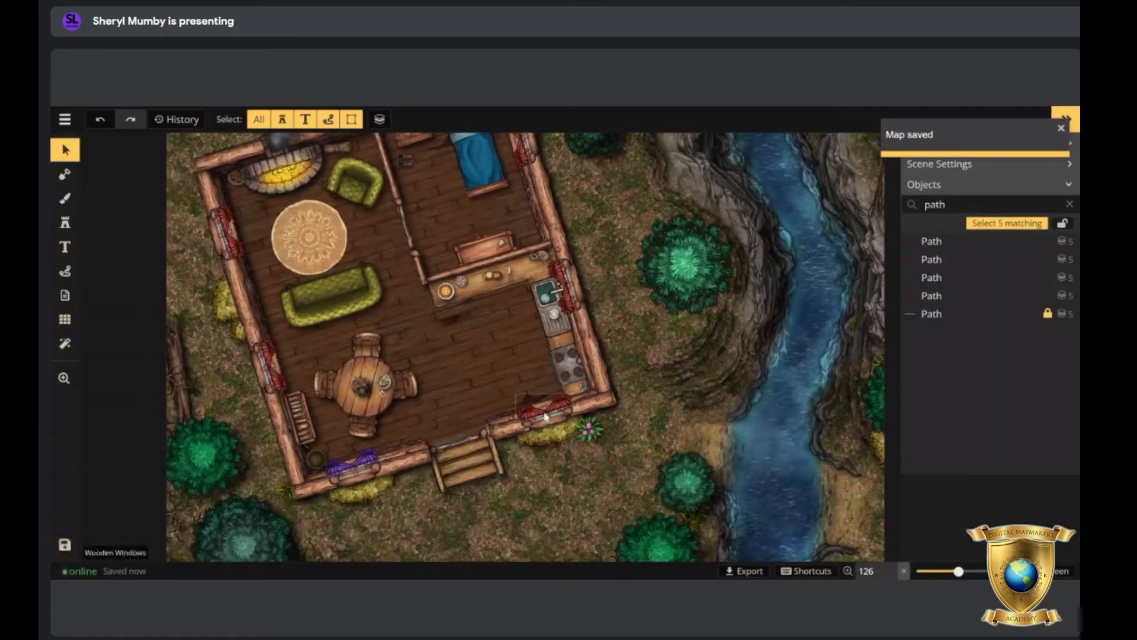
# Set the hue of the right-hand purple curtain on the front wall to -93 and recolor both curtains on the left wall's lower window purple.
pyautogui.click(545, 416)
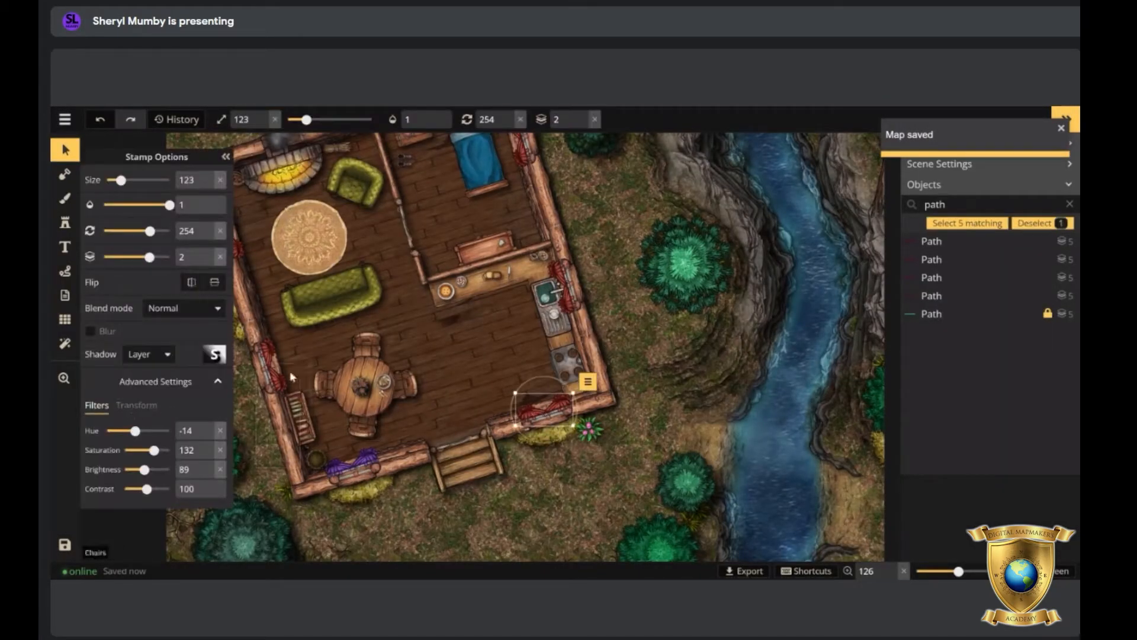
pyautogui.click(353, 468)
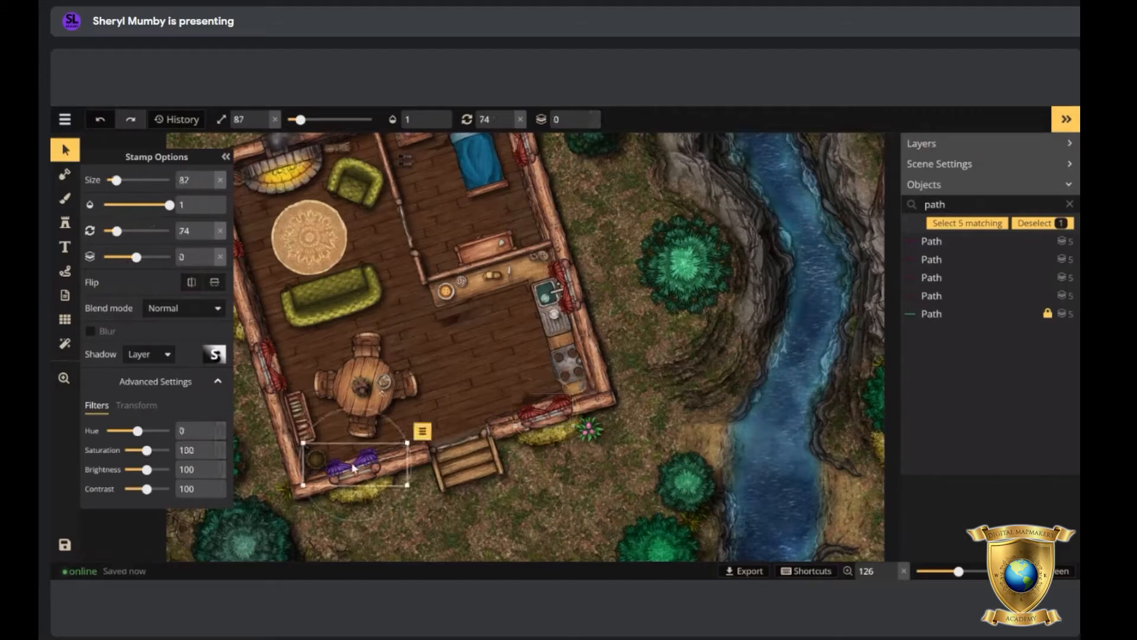
pyautogui.click(1069, 203)
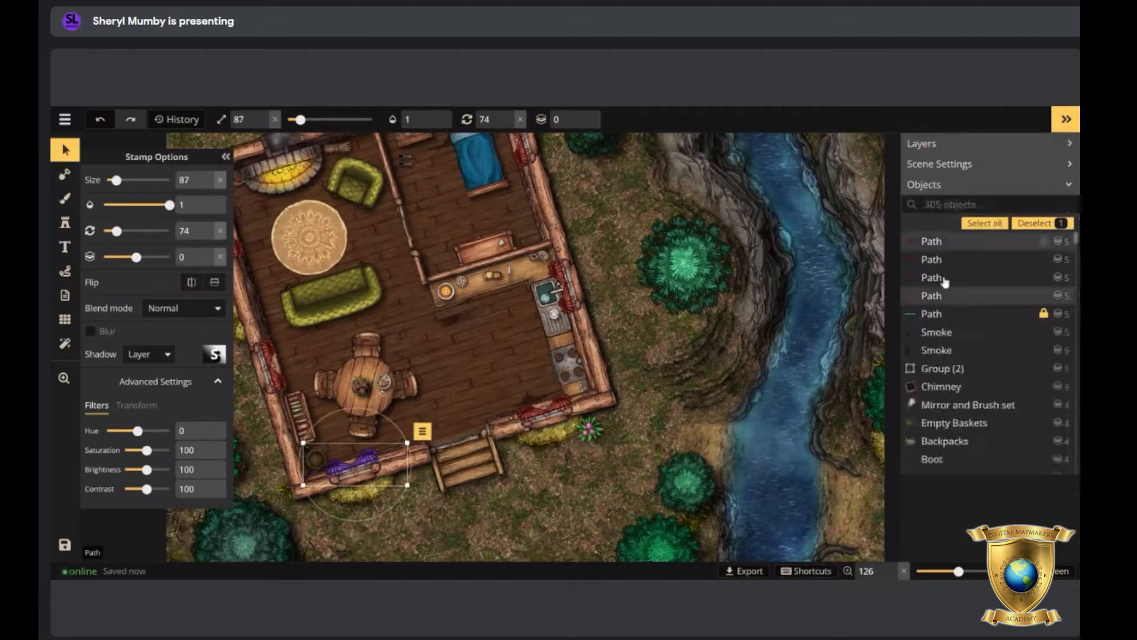
pyautogui.click(368, 464)
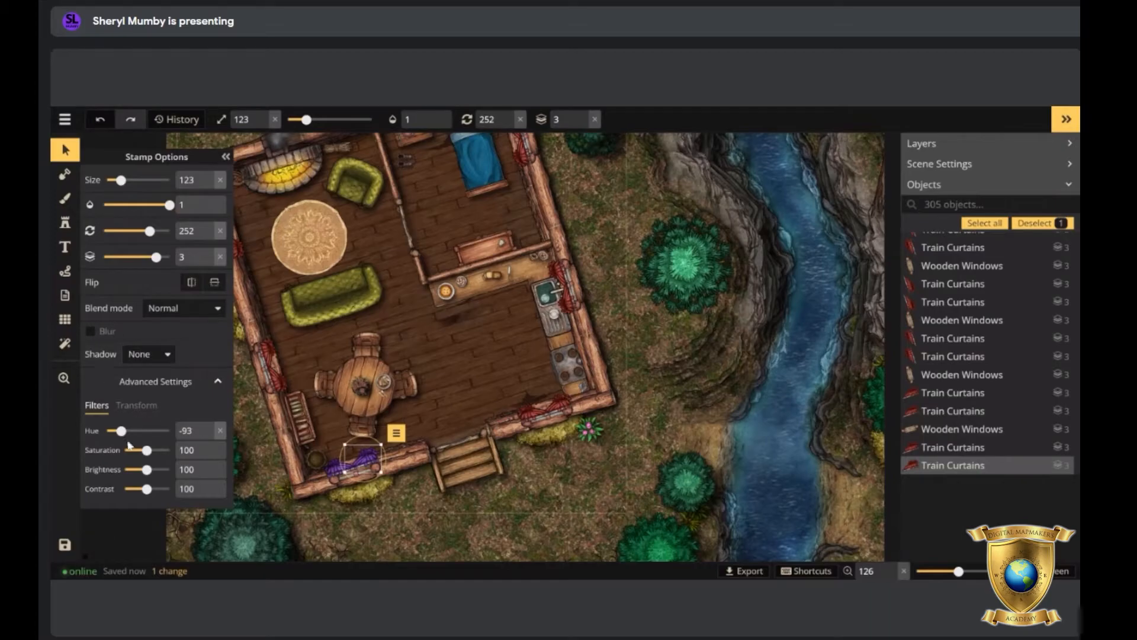
pyautogui.click(275, 370)
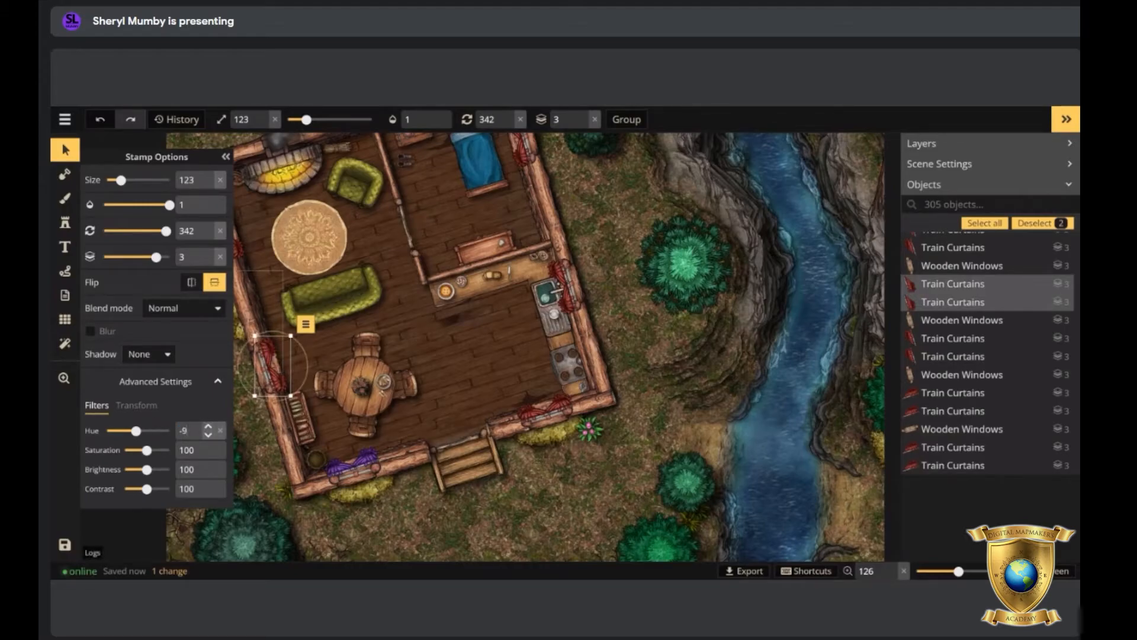
pyautogui.click(463, 351)
# Set the hue of both curtains on the left wall's upper window to 96 and save the map.
pyautogui.click(227, 229)
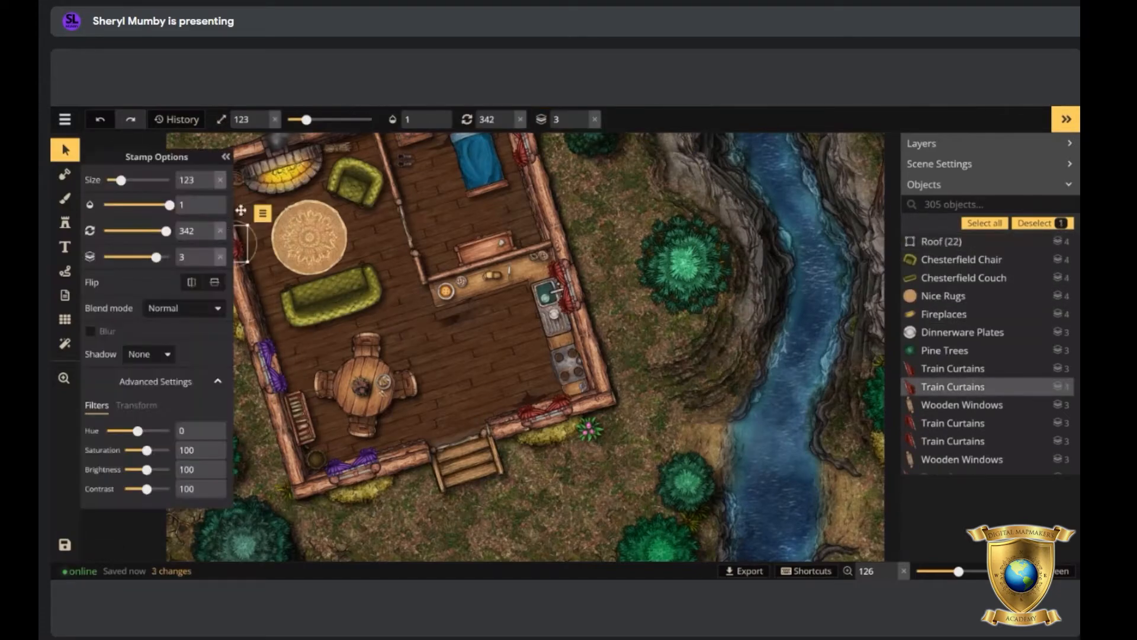
pyautogui.press('space')
pyautogui.moveTo(325, 249); pyautogui.dragTo(406, 253)
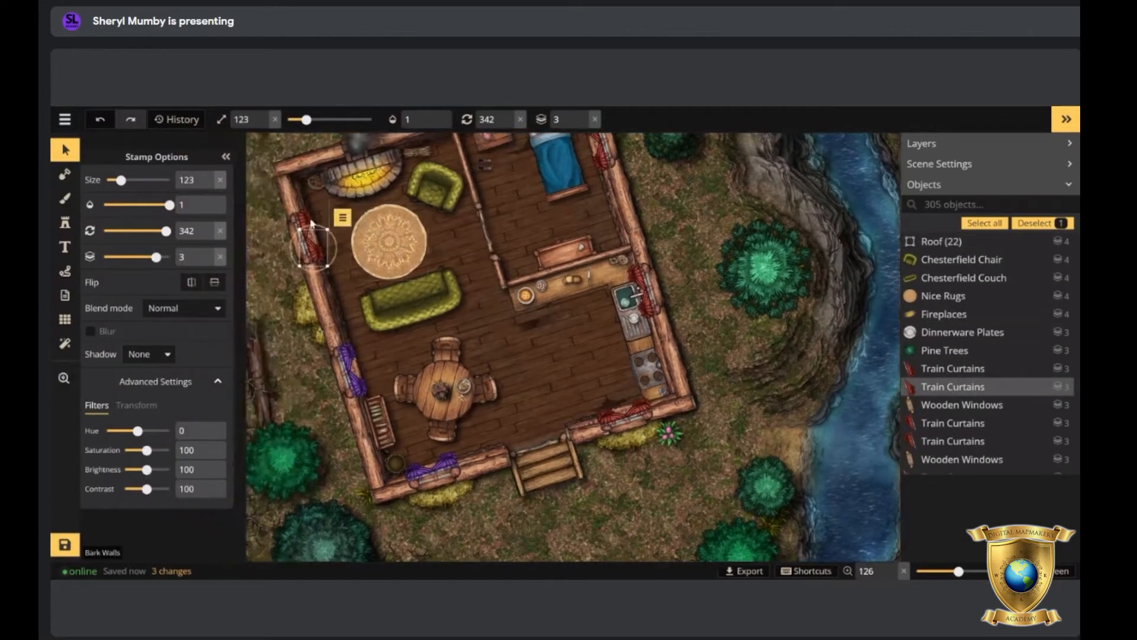
pyautogui.click(303, 223)
pyautogui.click(311, 248)
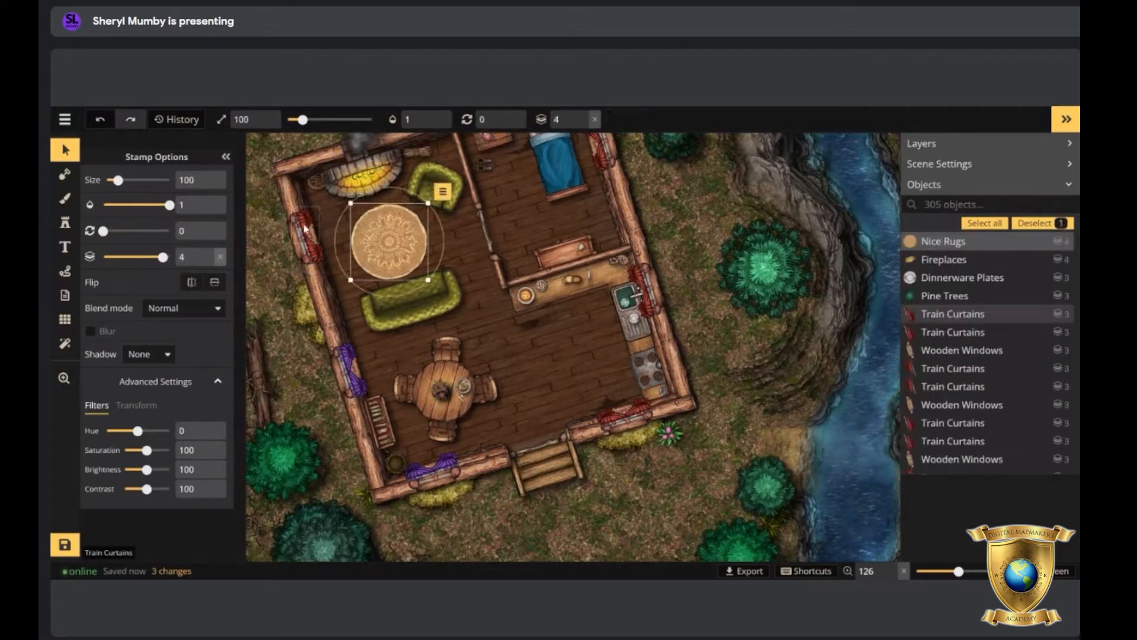
pyautogui.keyDown('shift'); pyautogui.click(311, 249); pyautogui.keyUp('shift')
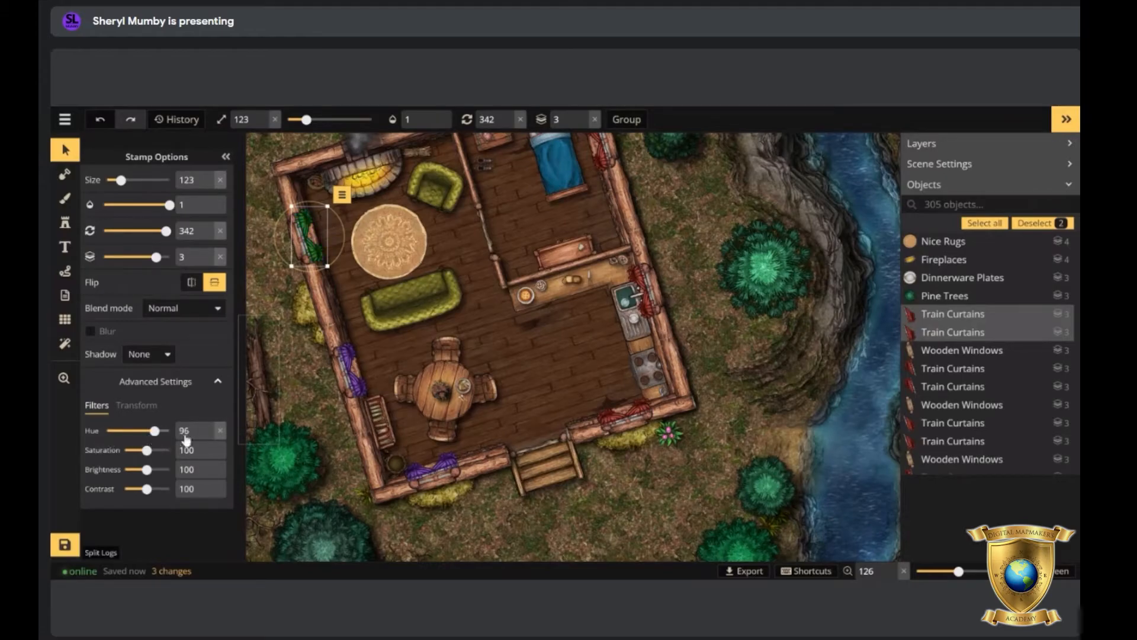
pyautogui.click(563, 323)
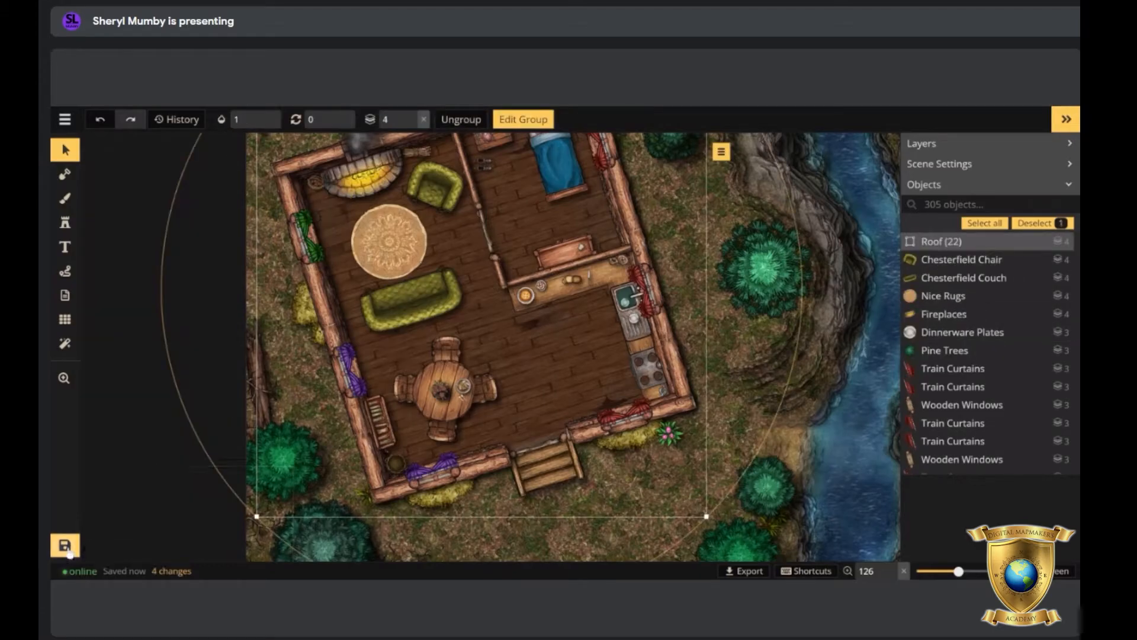
pyautogui.click(68, 550)
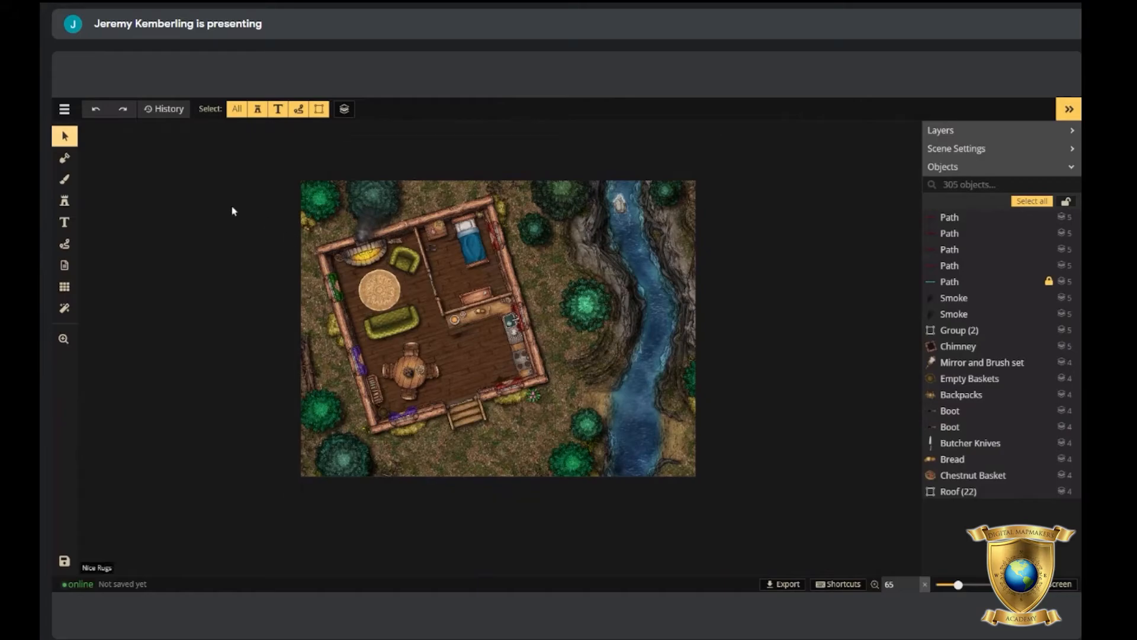
# Search the stamp catalog for "Light" and choose the second variation of the Light stamp from the Effects group.
pyautogui.click(65, 201)
pyautogui.click(157, 210)
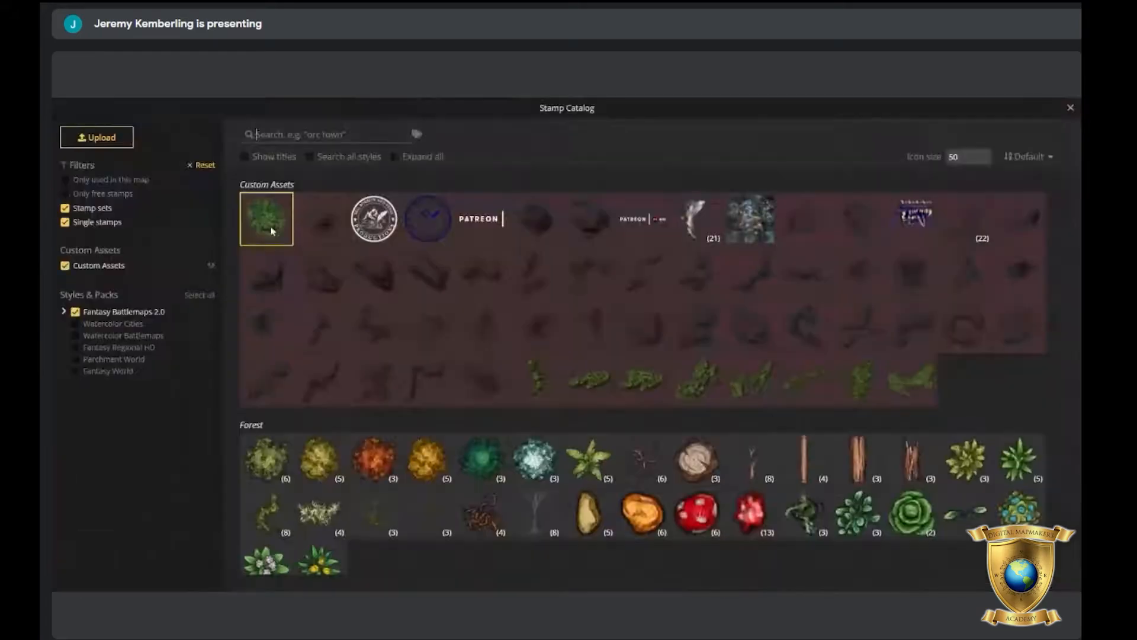
pyautogui.click(324, 134)
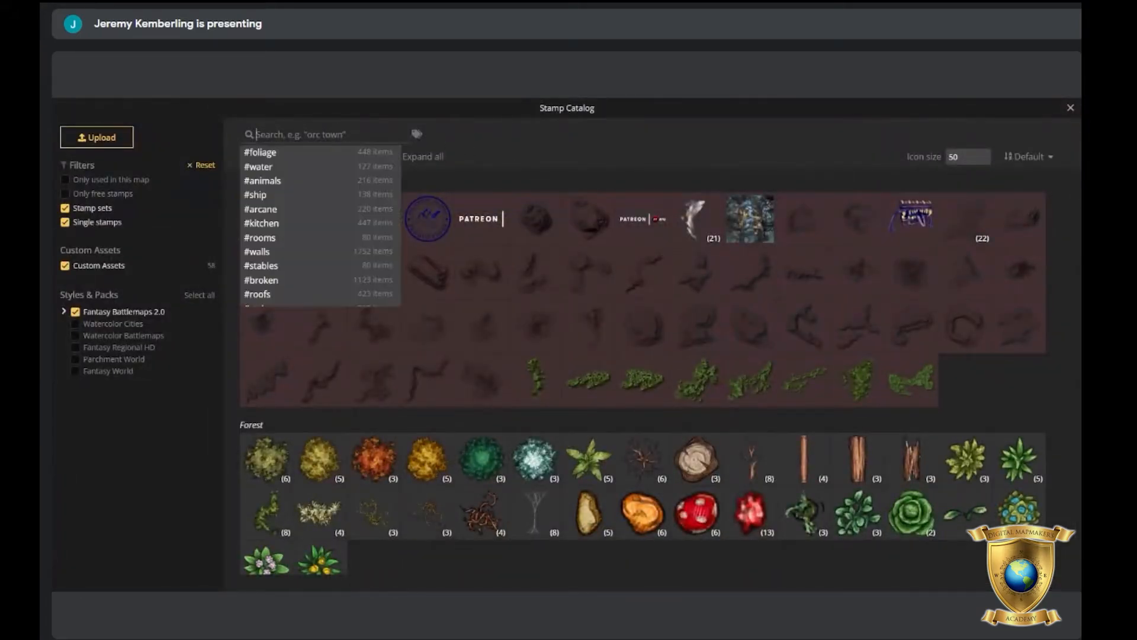
pyautogui.write('Light')
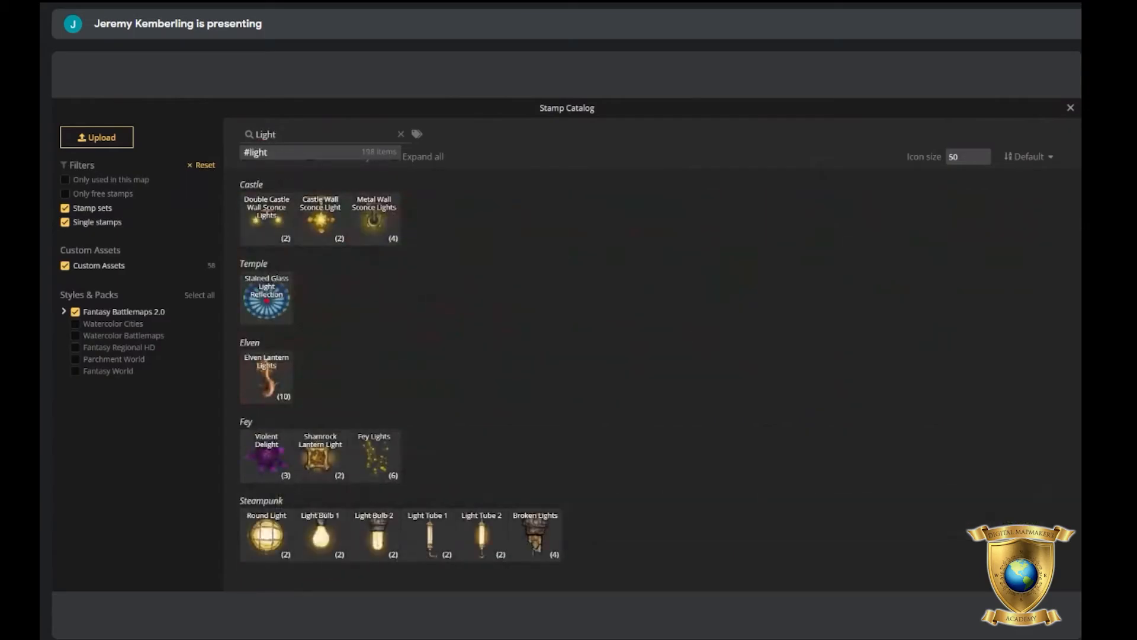
pyautogui.scroll(-2, 362, 336)
pyautogui.scroll(-1, 364, 341)
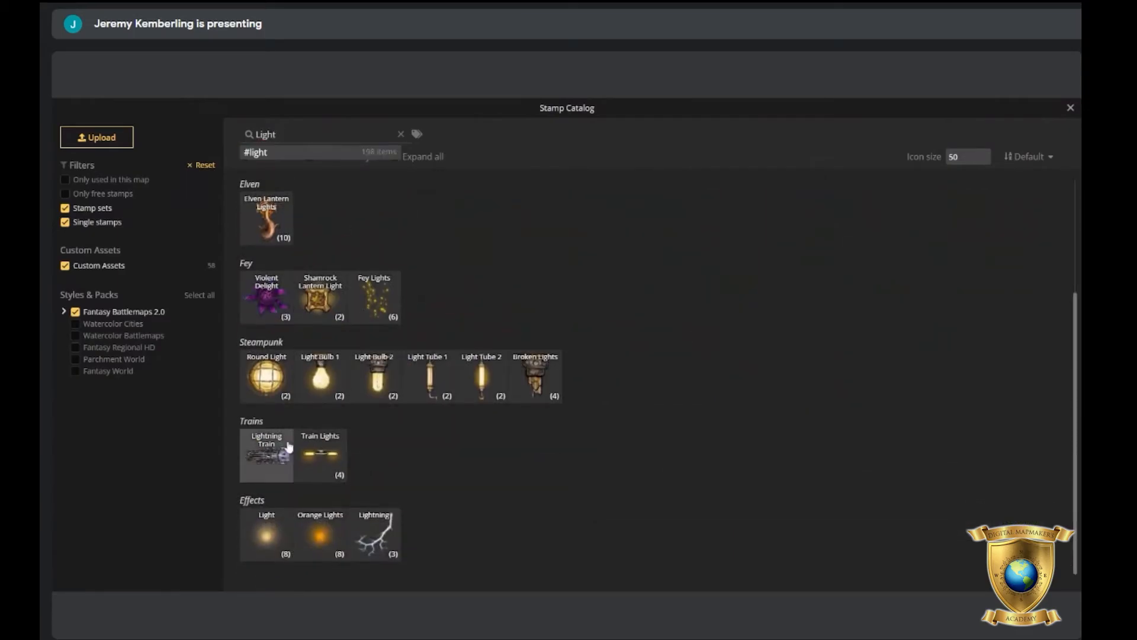
pyautogui.click(268, 533)
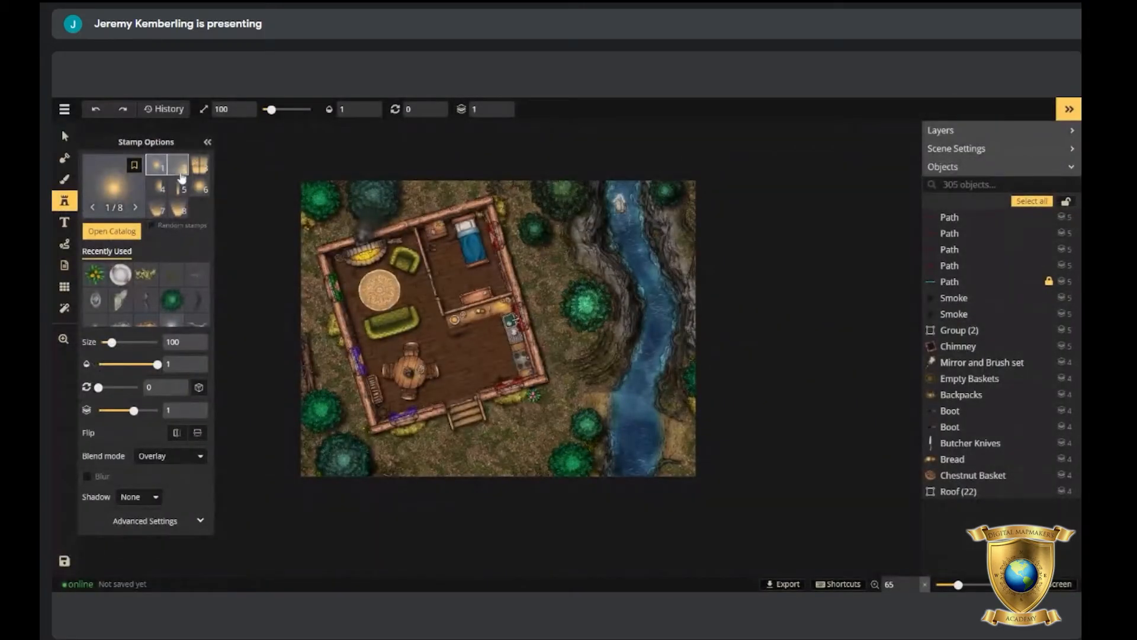
pyautogui.click(179, 171)
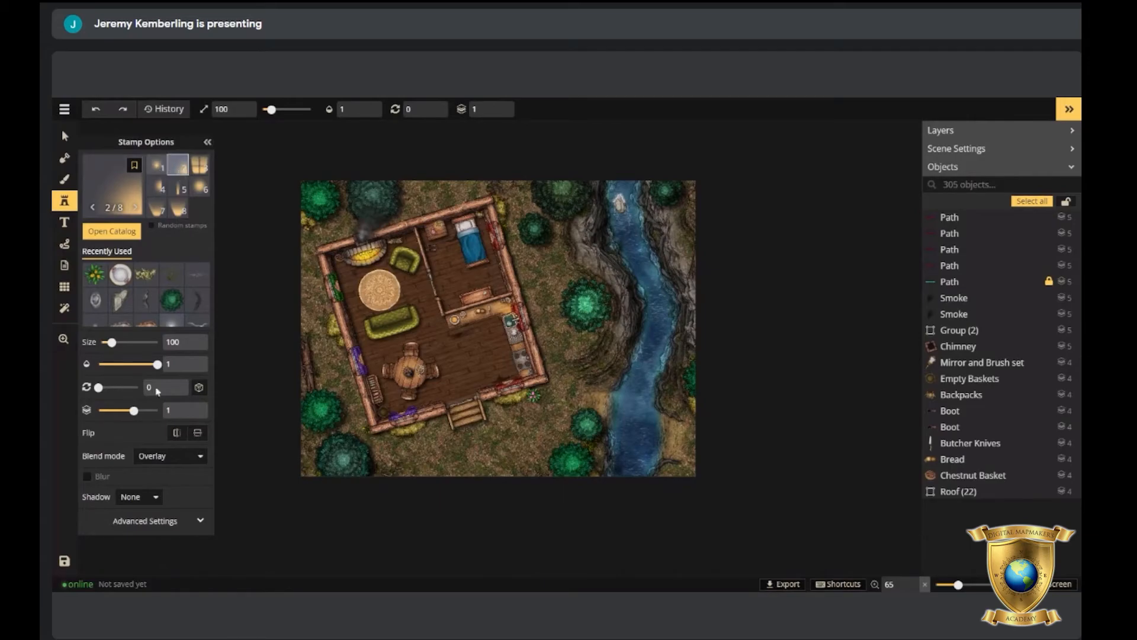
# Darken the Light stamp to black with its filter settings, keeping the Overlay blend mode.
pyautogui.click(155, 519)
pyautogui.scroll(-3, 148, 510)
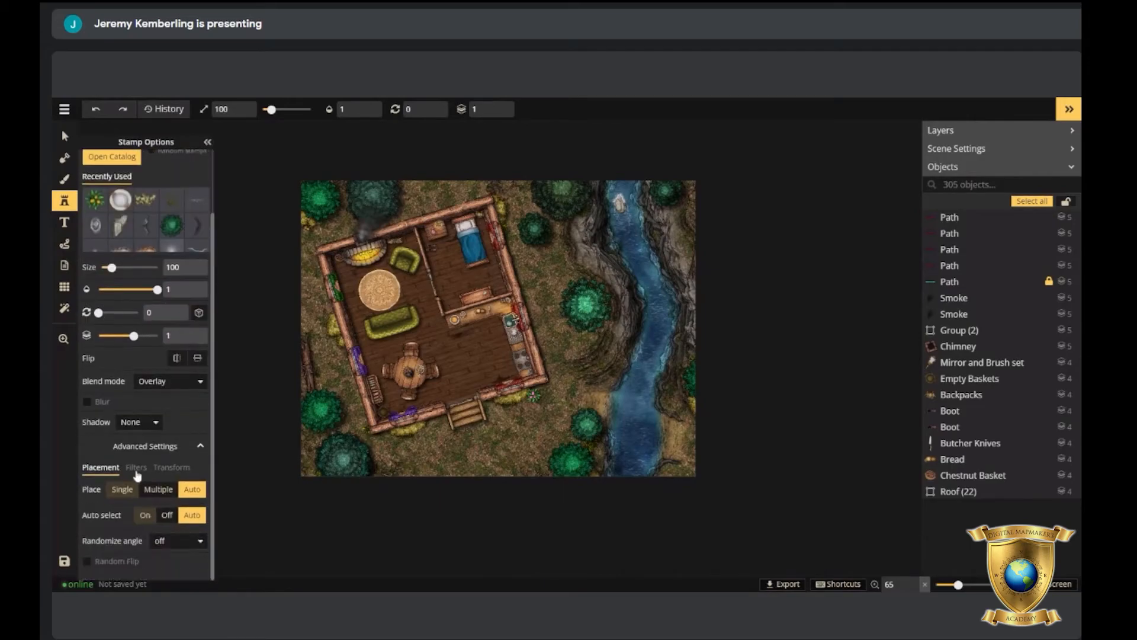
pyautogui.click(135, 468)
pyautogui.scroll(1, 145, 332)
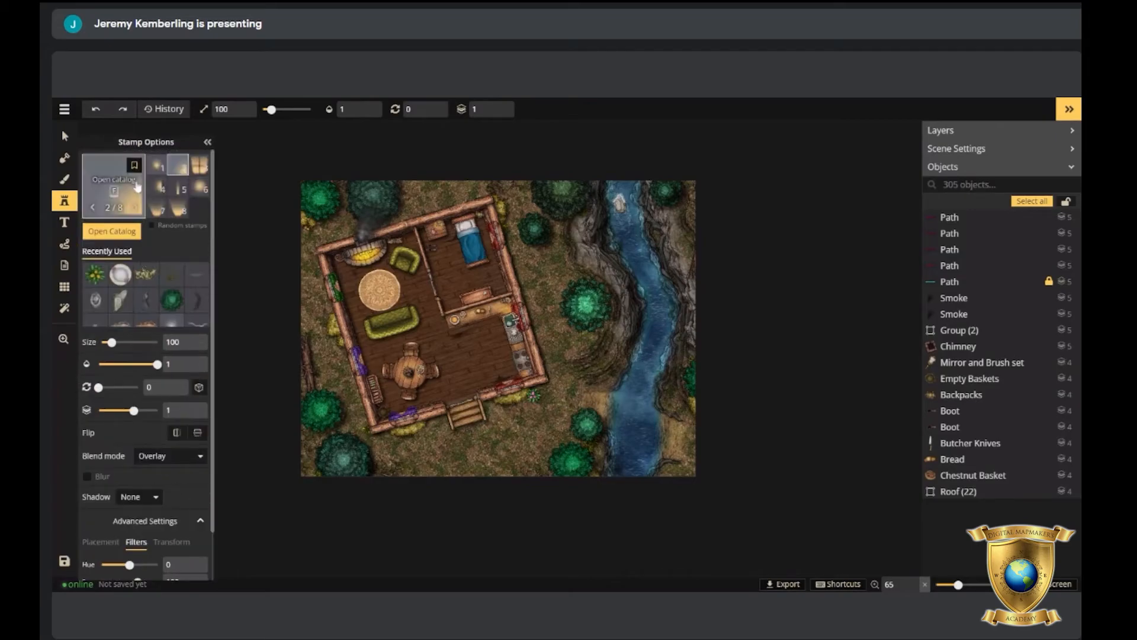
pyautogui.scroll(-1, 145, 385)
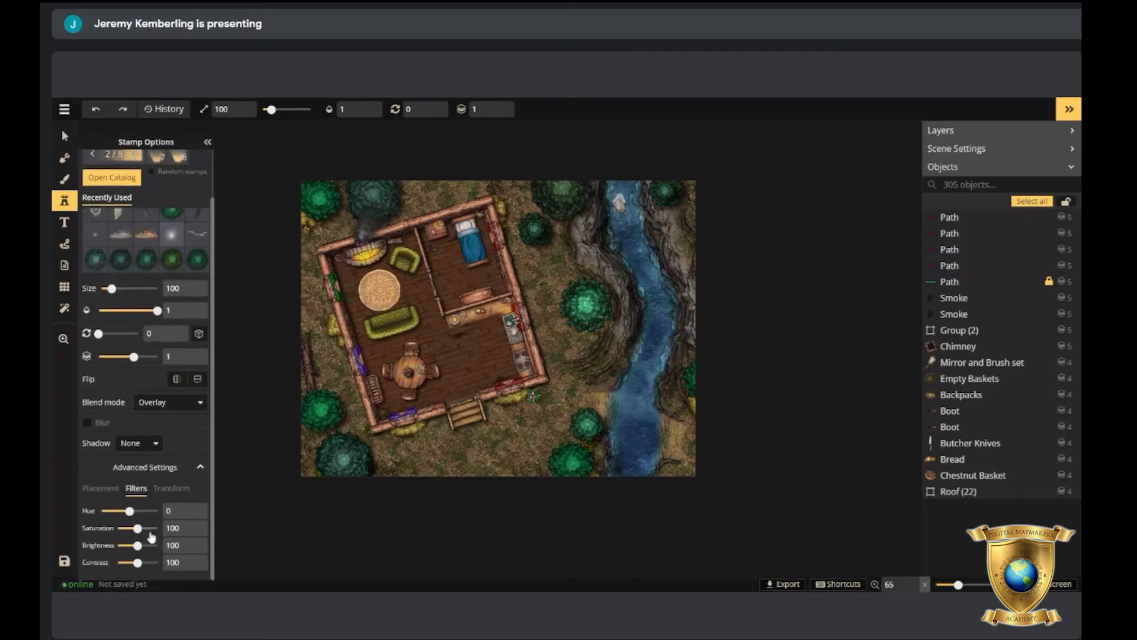
pyautogui.scroll(1, 145, 311)
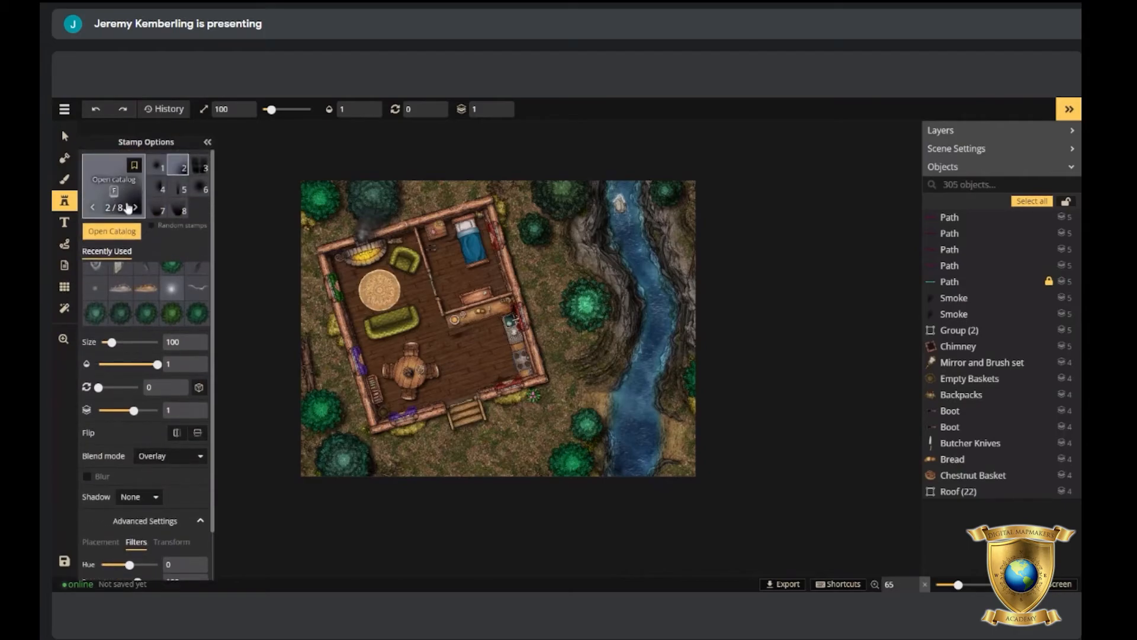
# Place the darkened Light stamp over the kitchen corner by the stove, rotated to 345 and sized 140.
pyautogui.scroll(5, 508, 366)
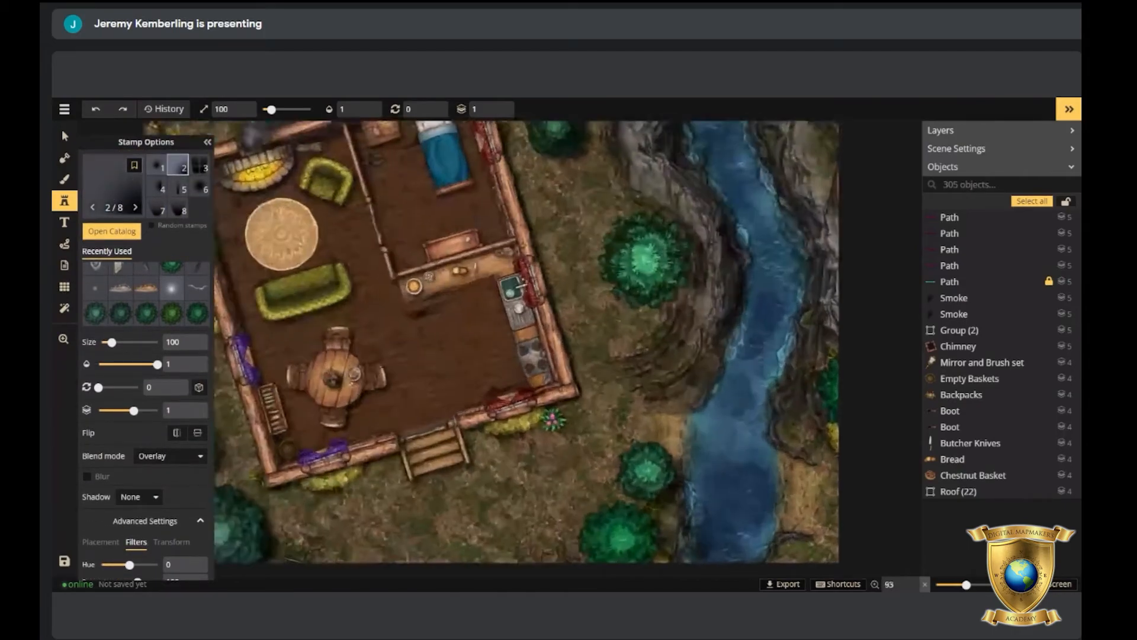
pyautogui.scroll(-3, 527, 370)
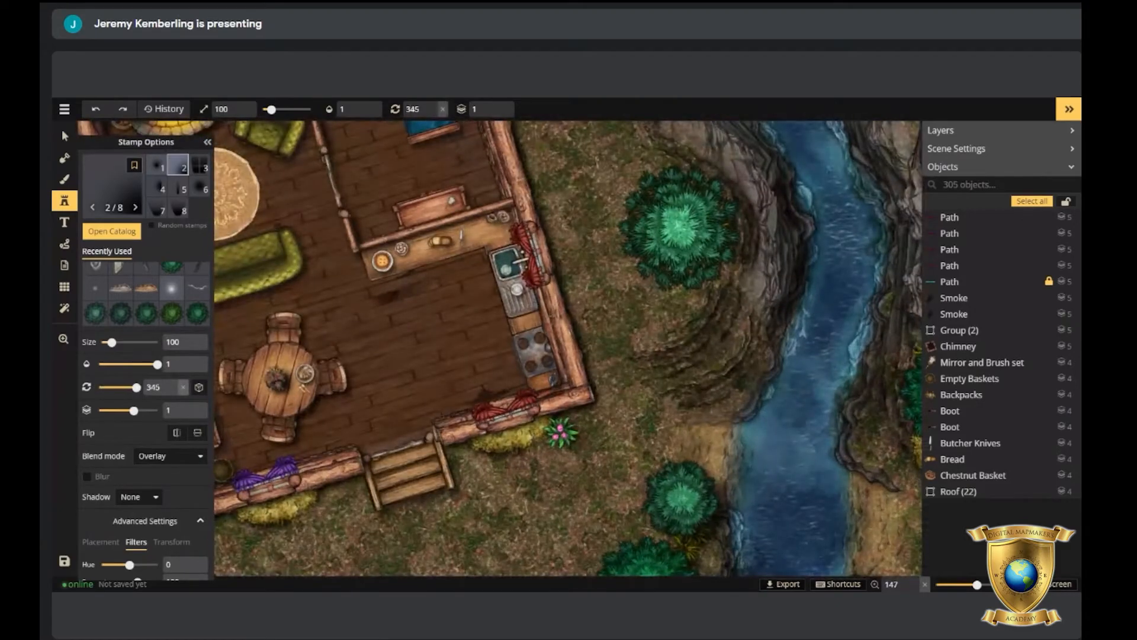
pyautogui.scroll(4, 554, 395)
pyautogui.click(562, 388)
pyautogui.moveTo(571, 389); pyautogui.dragTo(554, 383)
pyautogui.scroll(4, 562, 383)
pyautogui.scroll(-1, 554, 383)
pyautogui.scroll(1, 553, 382)
pyautogui.scroll(-1, 157, 469)
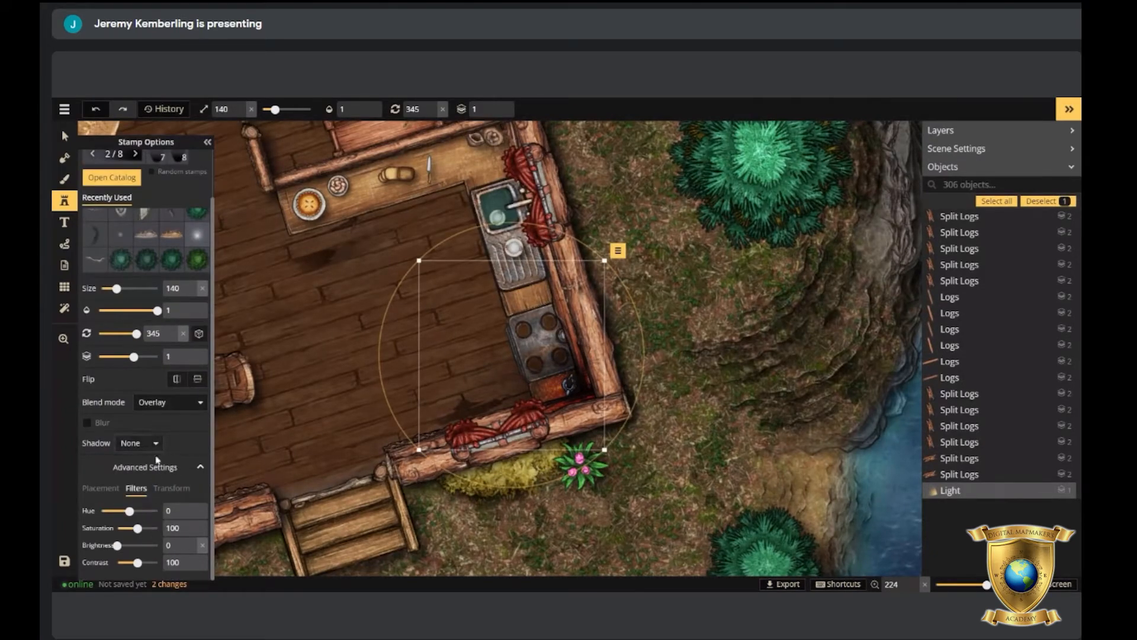
# Reposition the shadow stamp in the kitchen corner and enlarge it to size 160, with its transform settings open.
pyautogui.click(168, 487)
pyautogui.moveTo(571, 381)
pyautogui.mouseDown()
pyautogui.moveTo(540, 365)
pyautogui.moveTo(564, 374)
pyautogui.mouseUp()
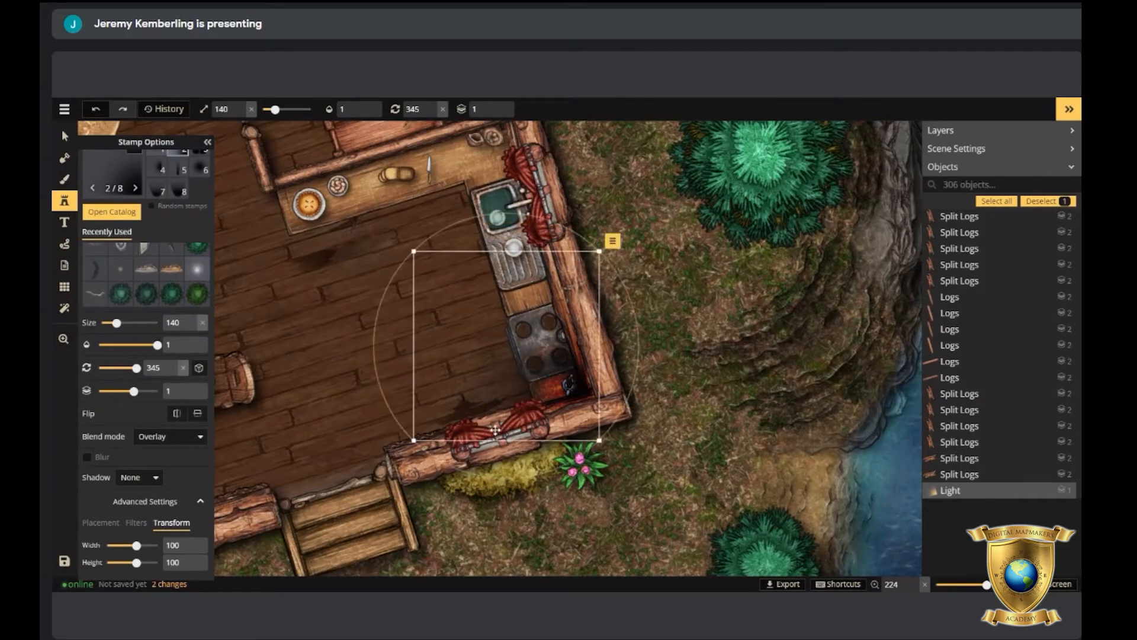
pyautogui.moveTo(525, 414); pyautogui.dragTo(581, 397)
pyautogui.scroll(8, 536, 349)
pyautogui.scroll(3, 485, 320)
pyautogui.scroll(-7, 533, 374)
pyautogui.scroll(-2, 546, 378)
# Stretch the kitchen shadow to height 157 at width 100, enlarge it to size 206 and fit it into the corner.
pyautogui.moveTo(136, 544); pyautogui.dragTo(138, 545)
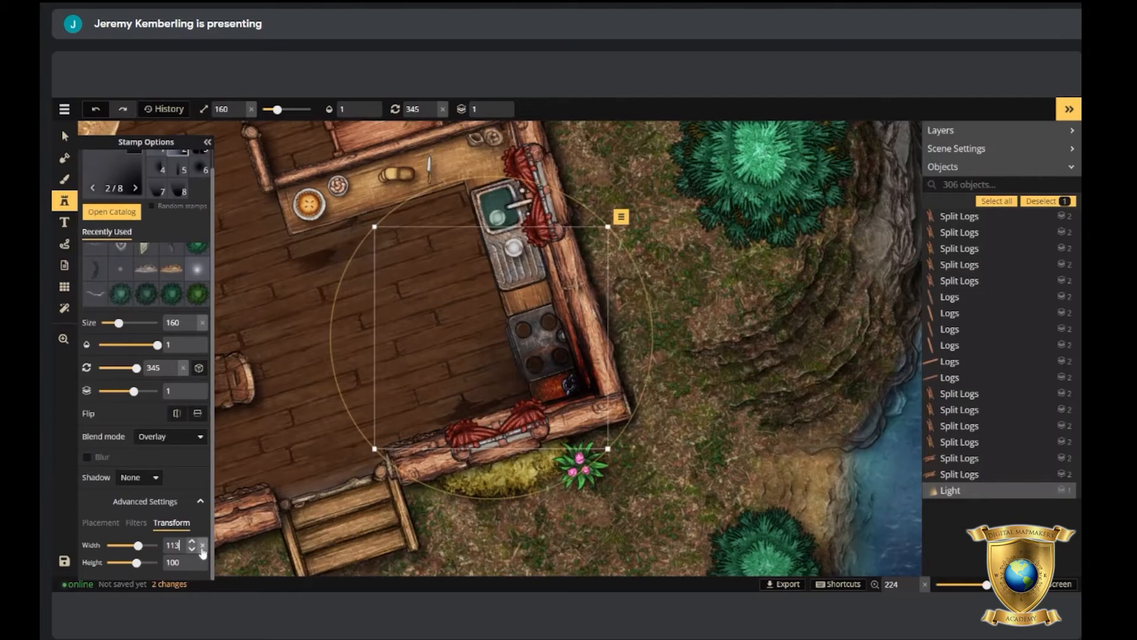
pyautogui.click(202, 546)
pyautogui.moveTo(137, 562); pyautogui.dragTo(142, 562)
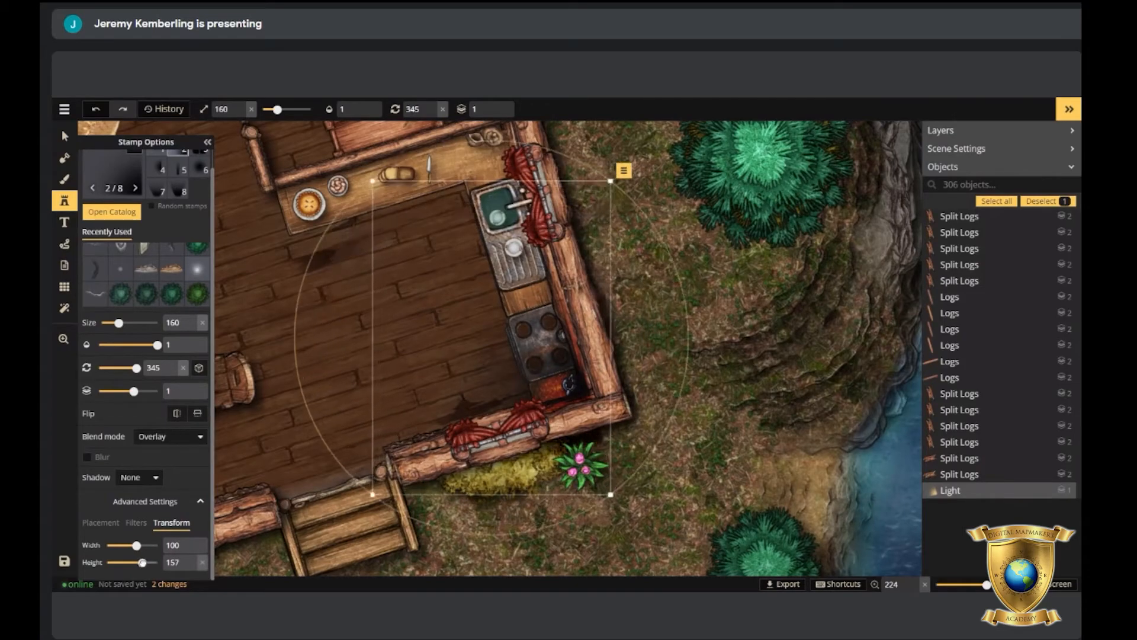
pyautogui.moveTo(561, 406); pyautogui.dragTo(537, 357)
pyautogui.scroll(5, 555, 384)
pyautogui.scroll(-1, 542, 359)
# Set the kitchen shadow's blend mode to Normal, lower its opacity to 0.8 and fine-tune its position.
pyautogui.click(170, 437)
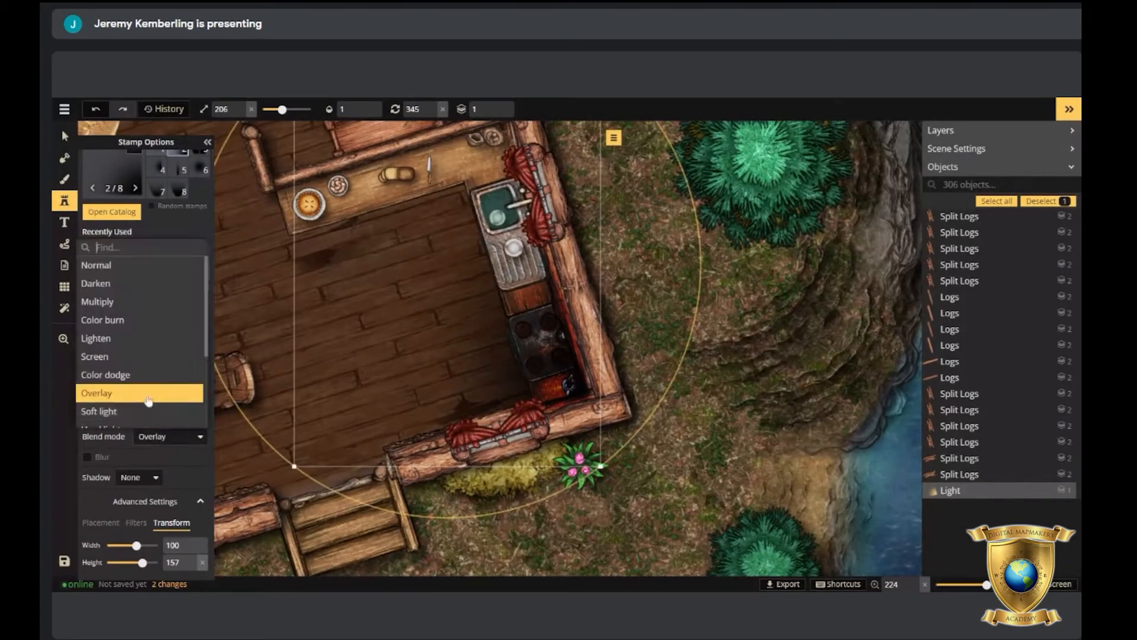
pyautogui.click(95, 266)
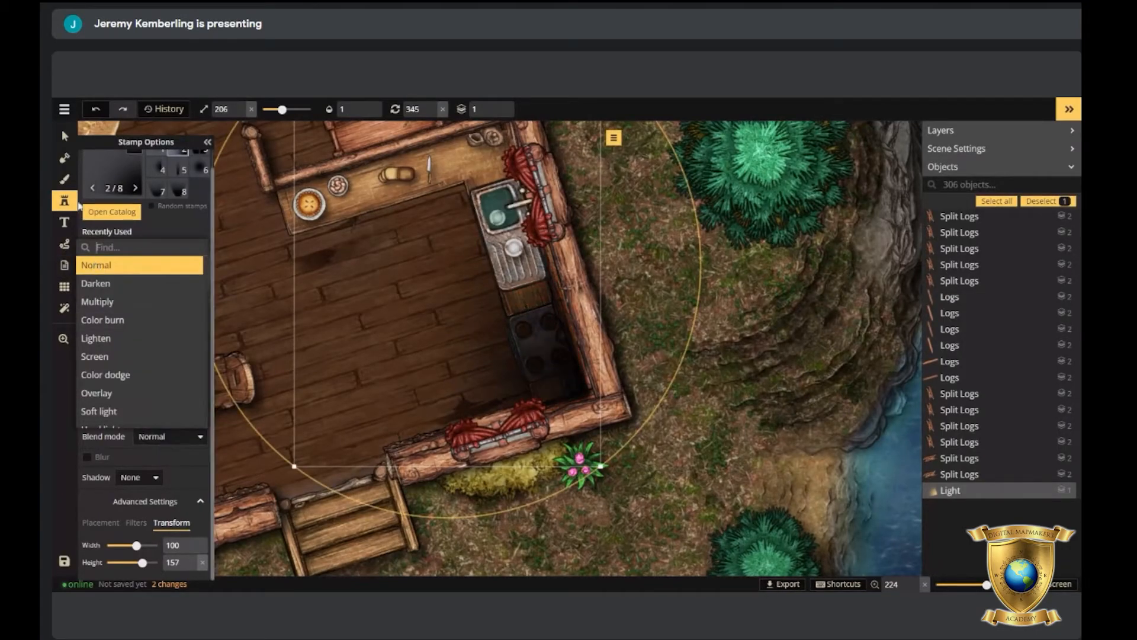
pyautogui.click(563, 378)
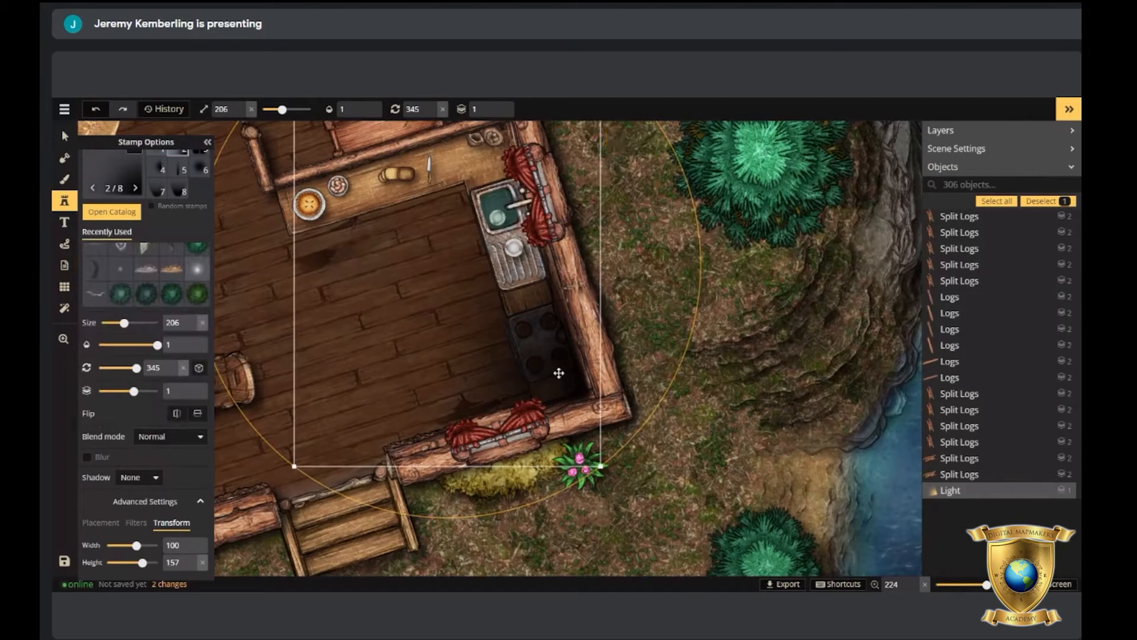
pyautogui.scroll(-3, 563, 374)
pyautogui.moveTo(560, 373); pyautogui.dragTo(564, 374)
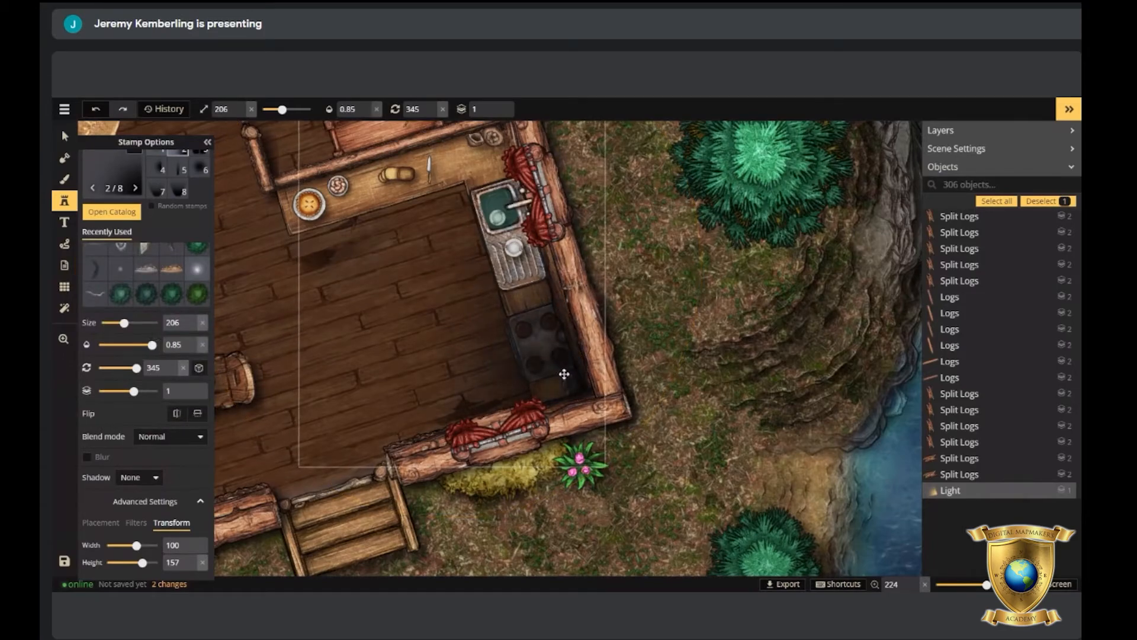
pyautogui.scroll(3, 564, 374)
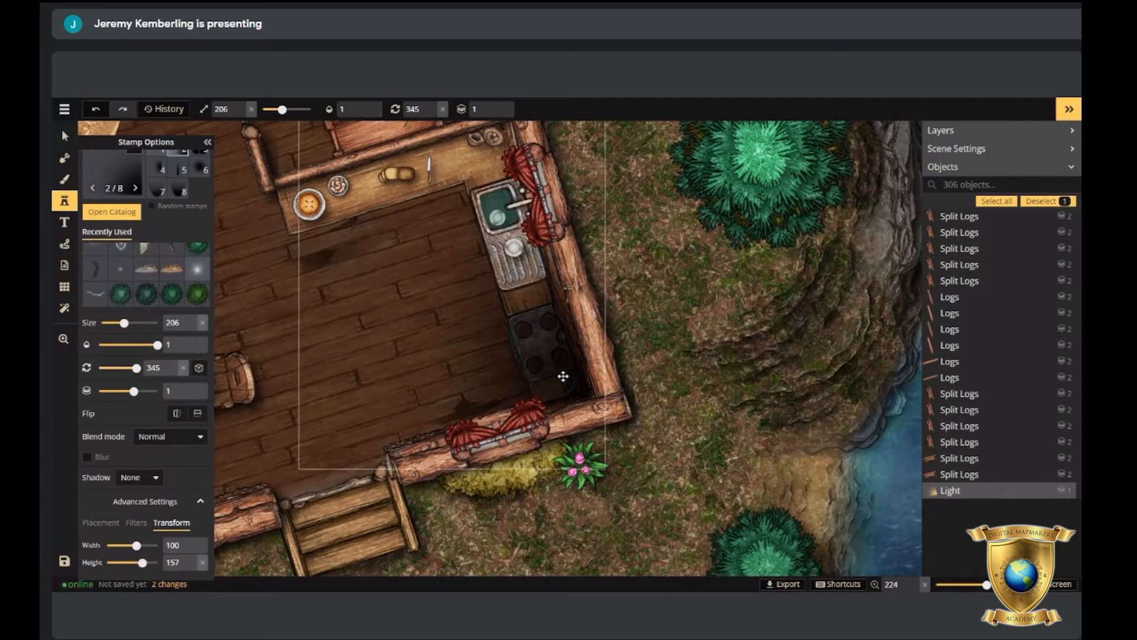
pyautogui.scroll(-5, 563, 375)
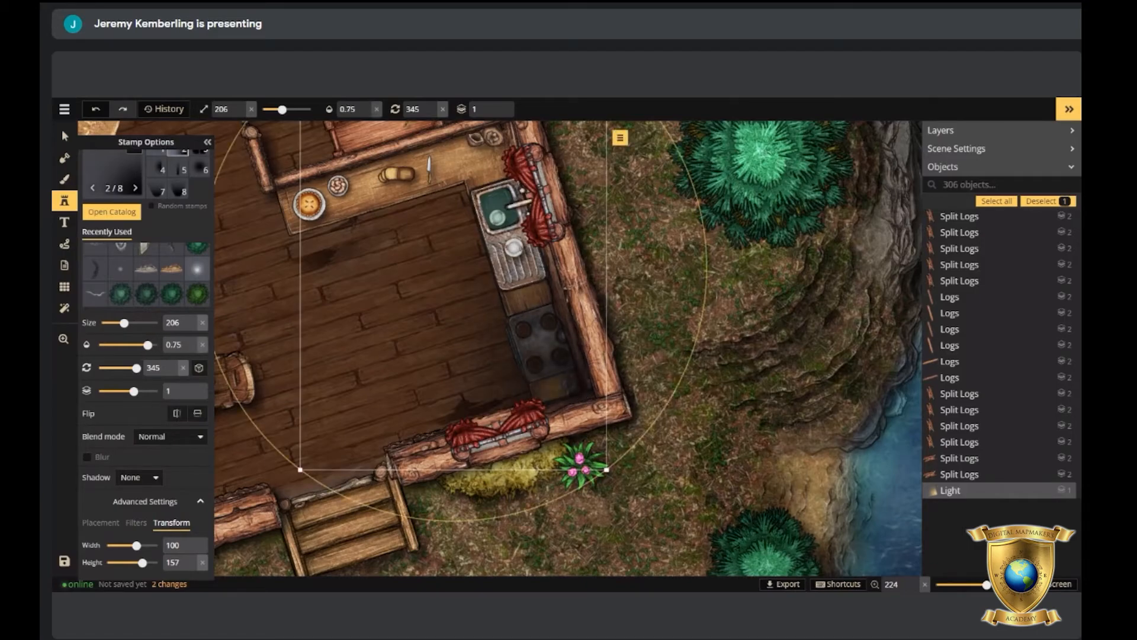
pyautogui.scroll(-1, 563, 297)
pyautogui.moveTo(567, 378); pyautogui.dragTo(589, 427)
pyautogui.scroll(2, 563, 379)
pyautogui.scroll(-2, 477, 267)
pyautogui.scroll(-2, 478, 267)
# Place another Light shadow in the front corner below the dining table and flip it horizontally.
pyautogui.moveTo(435, 335); pyautogui.dragTo(652, 213)
pyautogui.click(497, 315)
pyautogui.scroll(3, 497, 315)
pyautogui.moveTo(571, 385); pyautogui.dragTo(460, 307)
pyautogui.scroll(5, 460, 309)
pyautogui.click(177, 413)
pyautogui.scroll(-3, 435, 279)
pyautogui.scroll(-2, 426, 275)
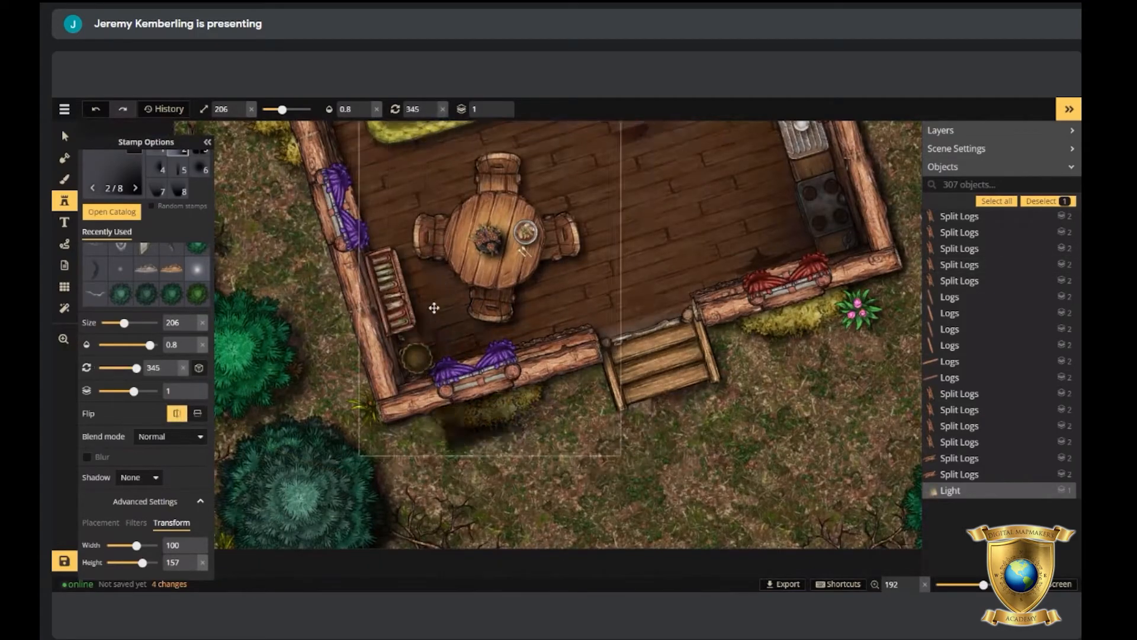
# Place a flipped Light shadow in the living room corner beside the fireplace, rotated to 60.
pyautogui.moveTo(401, 271); pyautogui.dragTo(543, 570)
pyautogui.press('space')
pyautogui.click(478, 203)
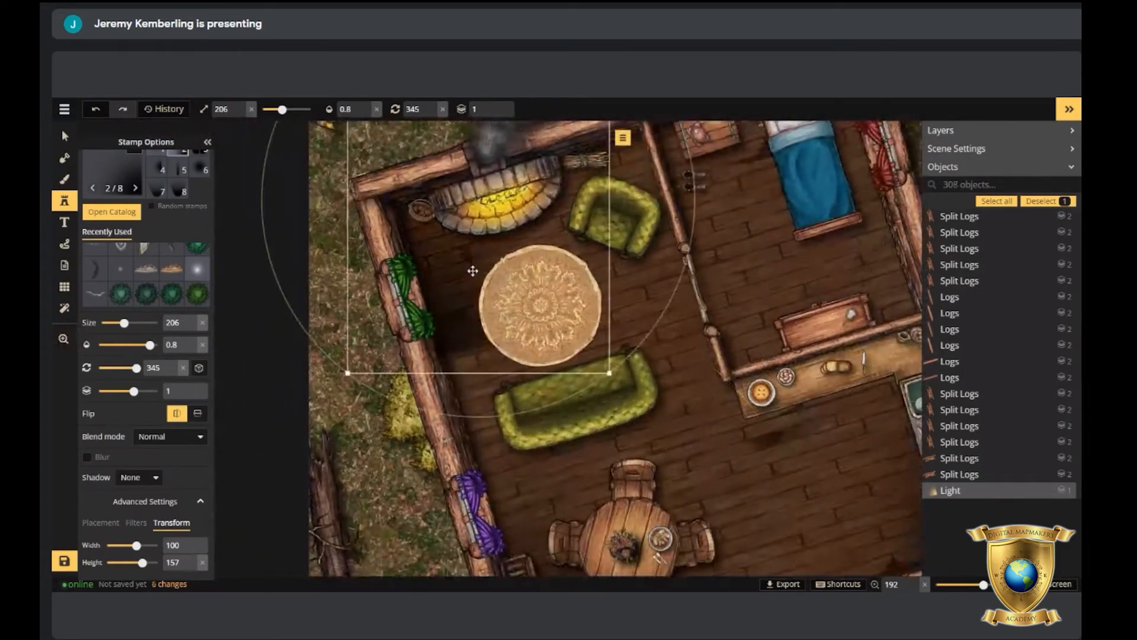
pyautogui.scroll(1, 463, 309)
pyautogui.scroll(5, 467, 308)
pyautogui.press('space')
pyautogui.moveTo(439, 247); pyautogui.dragTo(467, 346)
pyautogui.moveTo(421, 283); pyautogui.dragTo(501, 307)
# Move the fireplace shadow to layer 5, reset its height to 100, and set size 196 and opacity 0.65.
pyautogui.click(501, 108)
pyautogui.click(501, 107)
pyautogui.click(501, 107)
pyautogui.click(501, 107)
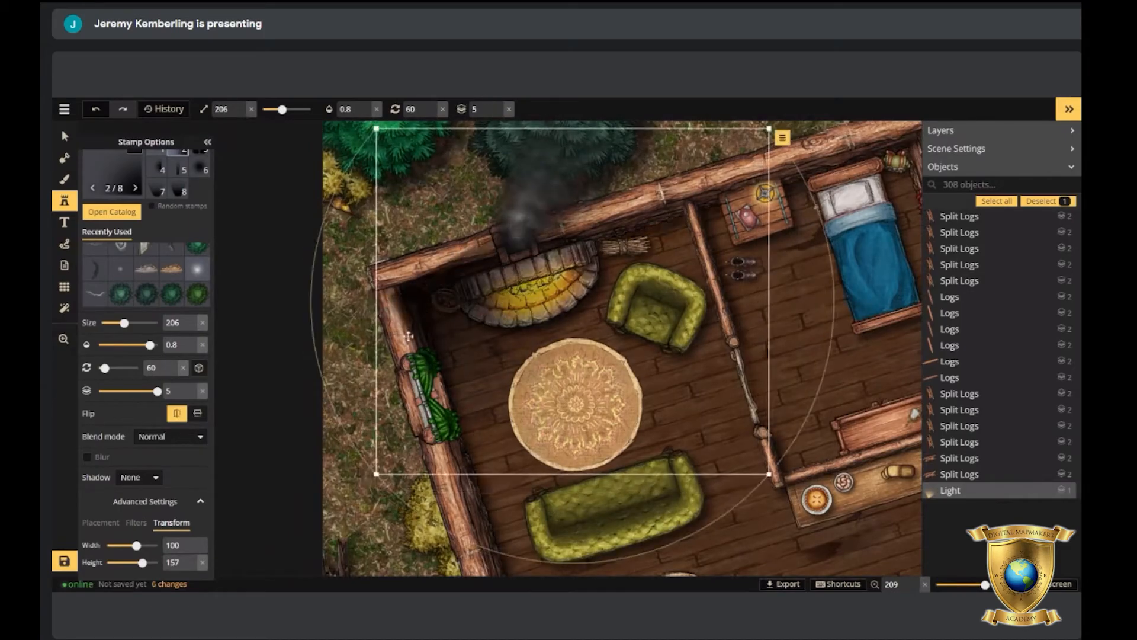
pyautogui.click(204, 562)
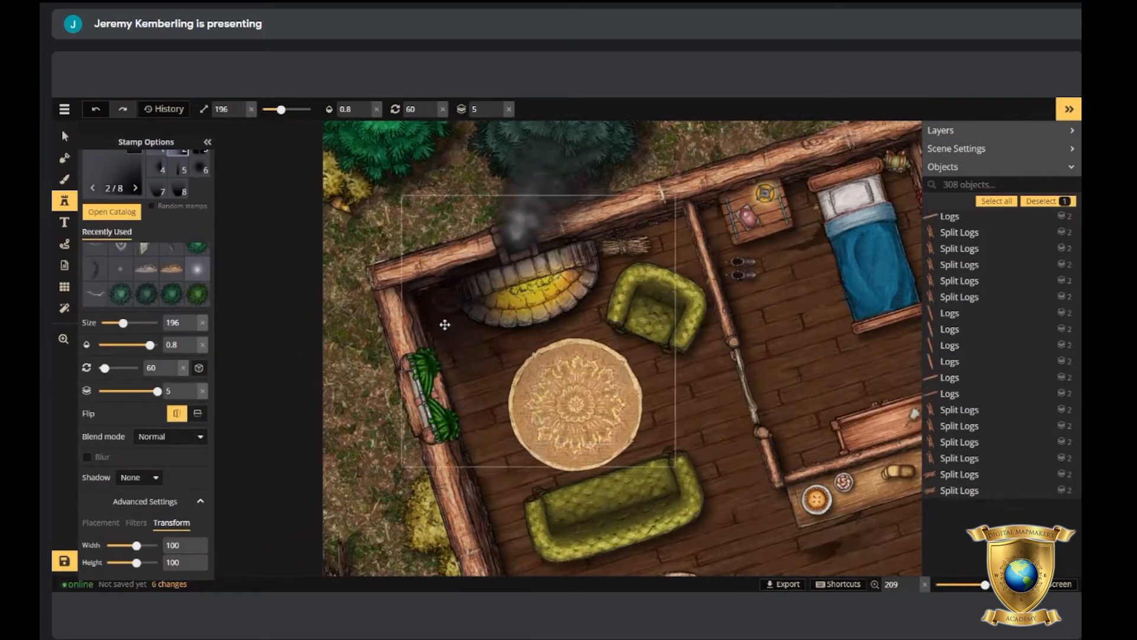
pyautogui.moveTo(403, 320); pyautogui.dragTo(438, 310)
pyautogui.scroll(-3, 439, 310)
# Place a Light shadow in the living room corner behind the armchair, rotated to 165 and sized 156.
pyautogui.click(697, 315)
pyautogui.scroll(6, 698, 315)
pyautogui.moveTo(698, 315); pyautogui.dragTo(677, 254)
pyautogui.scroll(-2, 704, 225)
pyautogui.scroll(3, 678, 254)
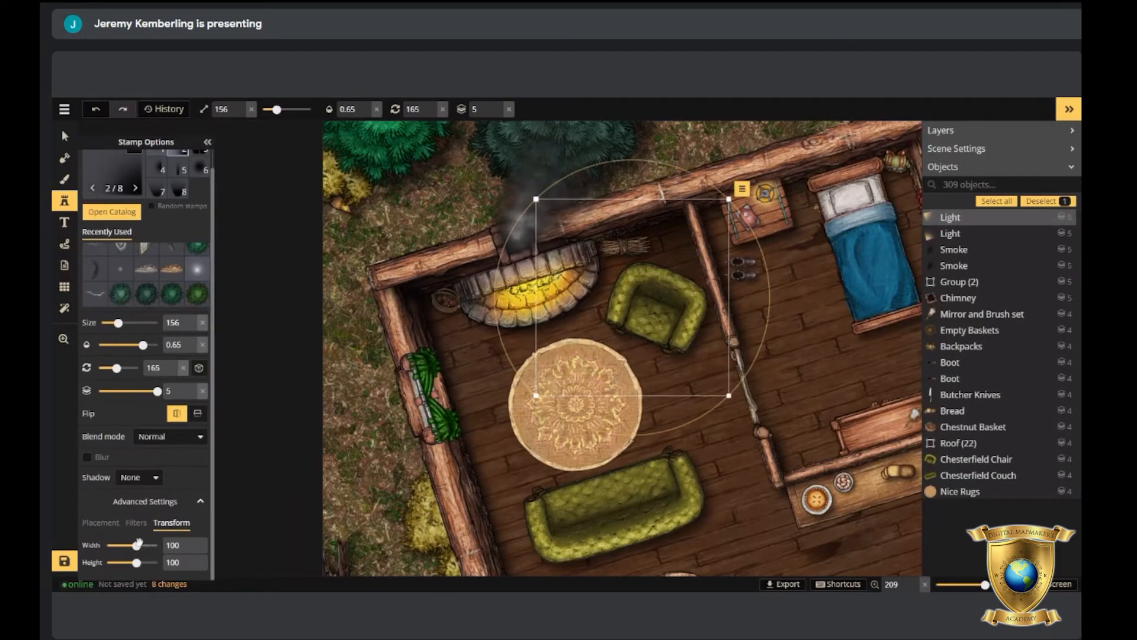
# Stretch the armchair corner shadow to height 228, enlarge it to size 186 and align it with the dividing wall.
pyautogui.moveTo(136, 562); pyautogui.dragTo(143, 562)
pyautogui.moveTo(663, 252); pyautogui.dragTo(685, 308)
pyautogui.scroll(3, 679, 303)
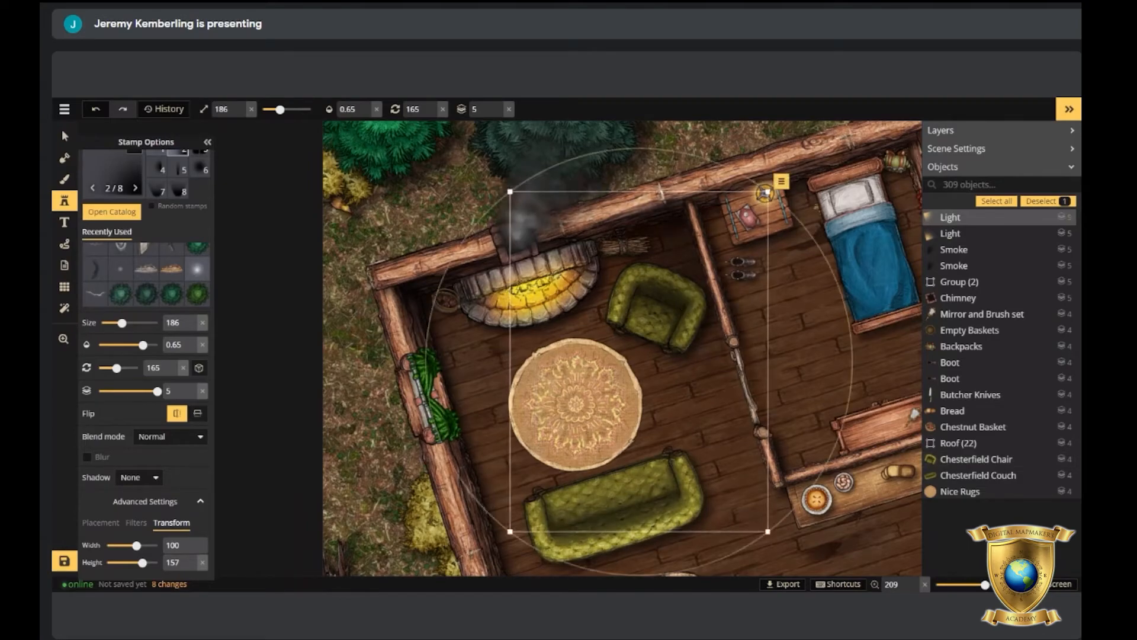
pyautogui.moveTo(148, 564); pyautogui.dragTo(152, 564)
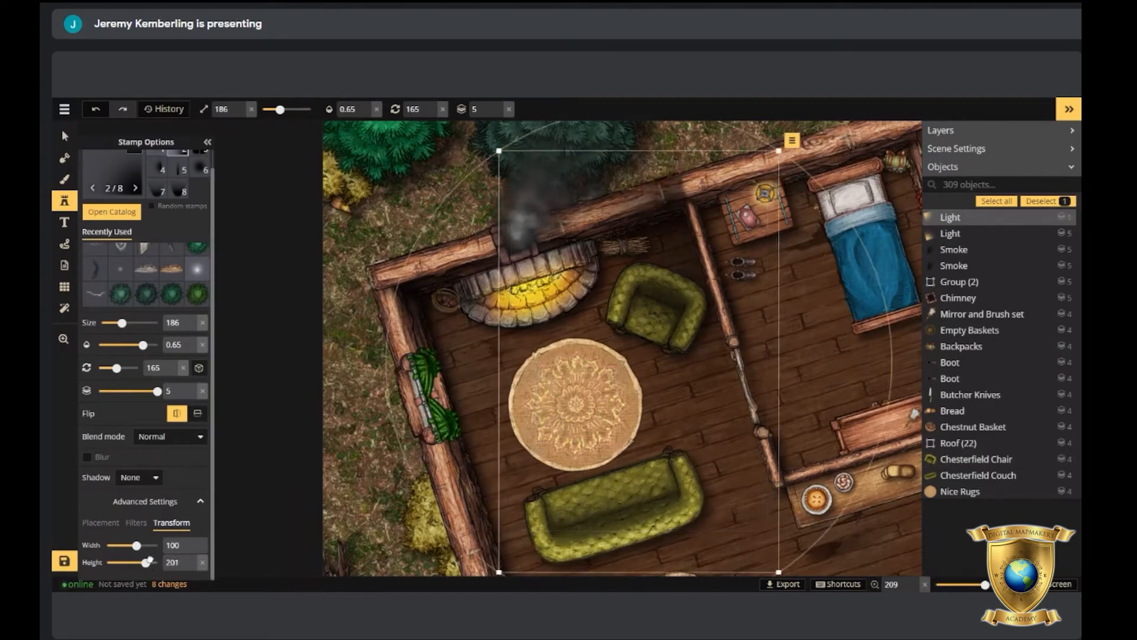
pyautogui.moveTo(647, 287); pyautogui.dragTo(671, 337)
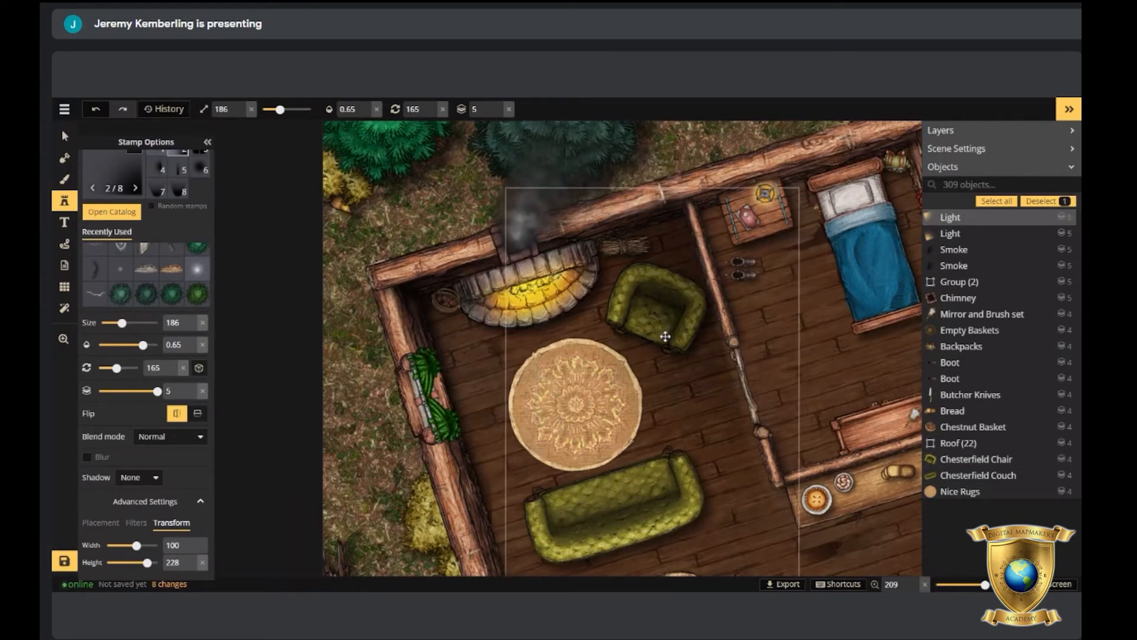
pyautogui.moveTo(812, 405); pyautogui.dragTo(505, 409)
pyautogui.moveTo(669, 342); pyautogui.dragTo(621, 337)
# Place a Light shadow in the bedroom corner where the dividing wall meets the kitchen wall, rotated to 345 and sized 126.
pyautogui.click(778, 347)
pyautogui.scroll(5, 620, 337)
pyautogui.scroll(-4, 621, 337)
pyautogui.scroll(5, 615, 346)
pyautogui.scroll(-2, 603, 368)
pyautogui.scroll(2, 612, 367)
pyautogui.moveTo(584, 354); pyautogui.dragTo(621, 412)
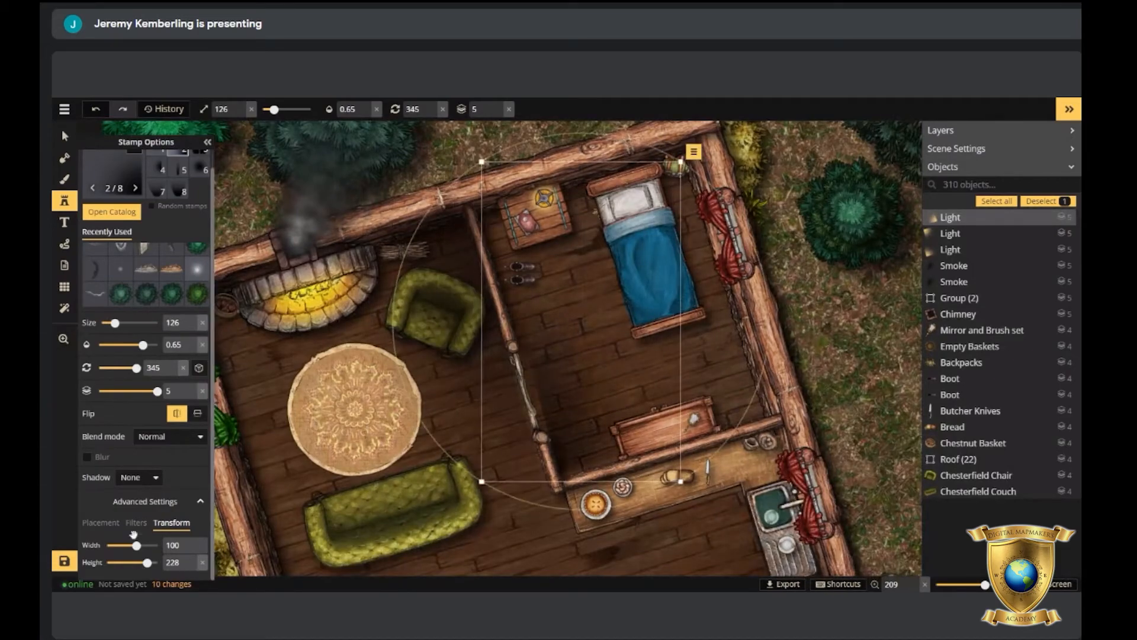
# Widen the first bedroom shadow to 178, rotate it to 340 and enlarge it to size 146 to fit the corner.
pyautogui.moveTo(138, 544); pyautogui.dragTo(144, 544)
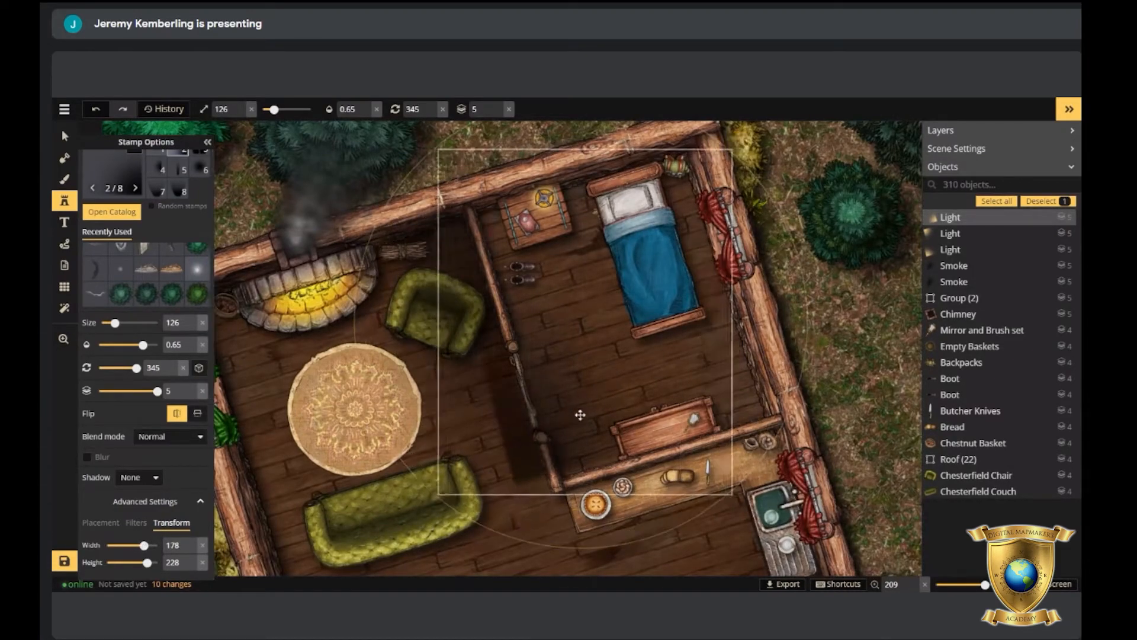
pyautogui.moveTo(607, 400); pyautogui.dragTo(613, 407)
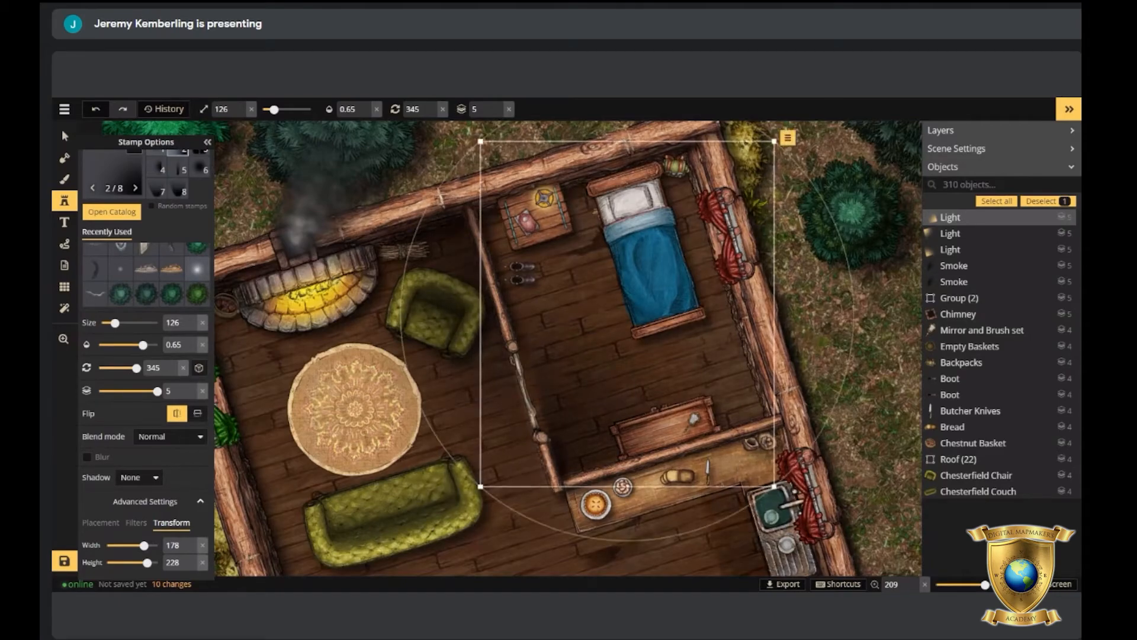
pyautogui.moveTo(830, 413); pyautogui.dragTo(844, 397)
pyautogui.moveTo(621, 423); pyautogui.dragTo(622, 397)
pyautogui.scroll(2, 614, 421)
# Place a second bedroom Light shadow in the corner beyond the bench at the outer wall, rotated to 250.
pyautogui.moveTo(855, 461); pyautogui.dragTo(632, 258)
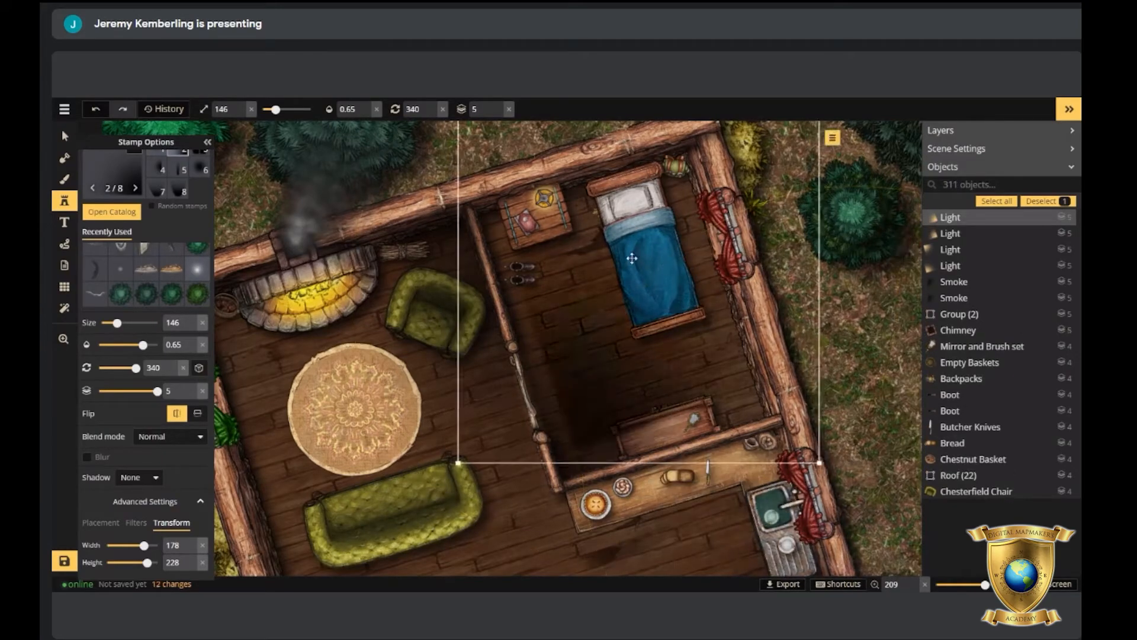
pyautogui.scroll(9, 632, 258)
pyautogui.moveTo(534, 224); pyautogui.dragTo(554, 243)
pyautogui.scroll(15, 551, 245)
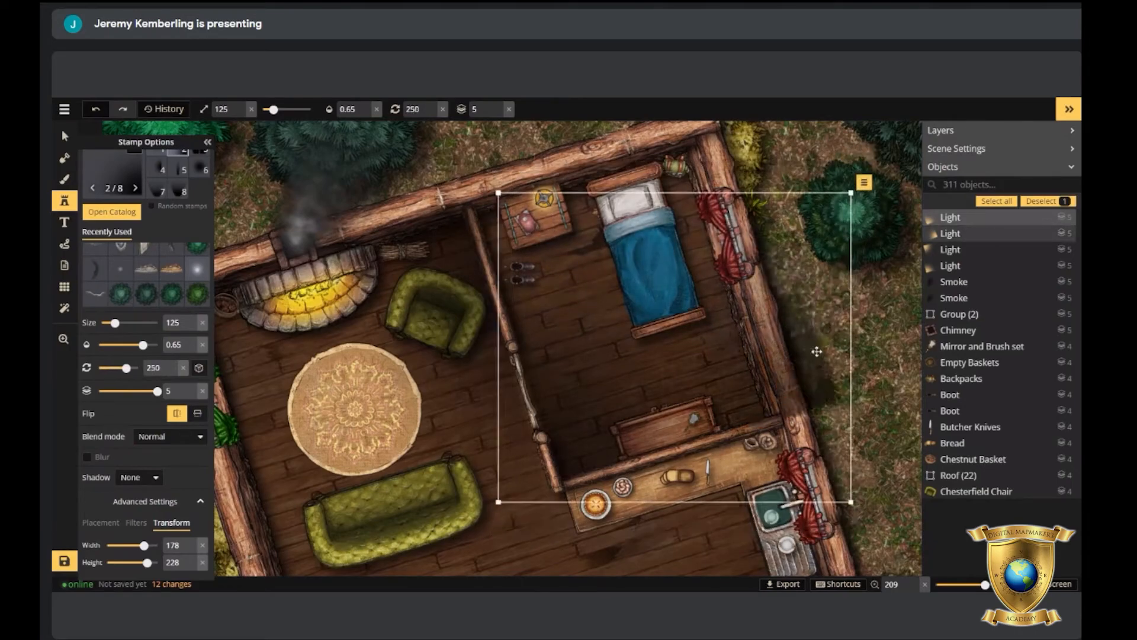
pyautogui.scroll(3, 742, 335)
# Set the second bedroom shadow's height to 171, size to 155 and rotation to 251, aligned with the outer wall.
pyautogui.moveTo(147, 562); pyautogui.dragTo(143, 562)
pyautogui.moveTo(652, 388); pyautogui.dragTo(678, 368)
pyautogui.scroll(3, 718, 388)
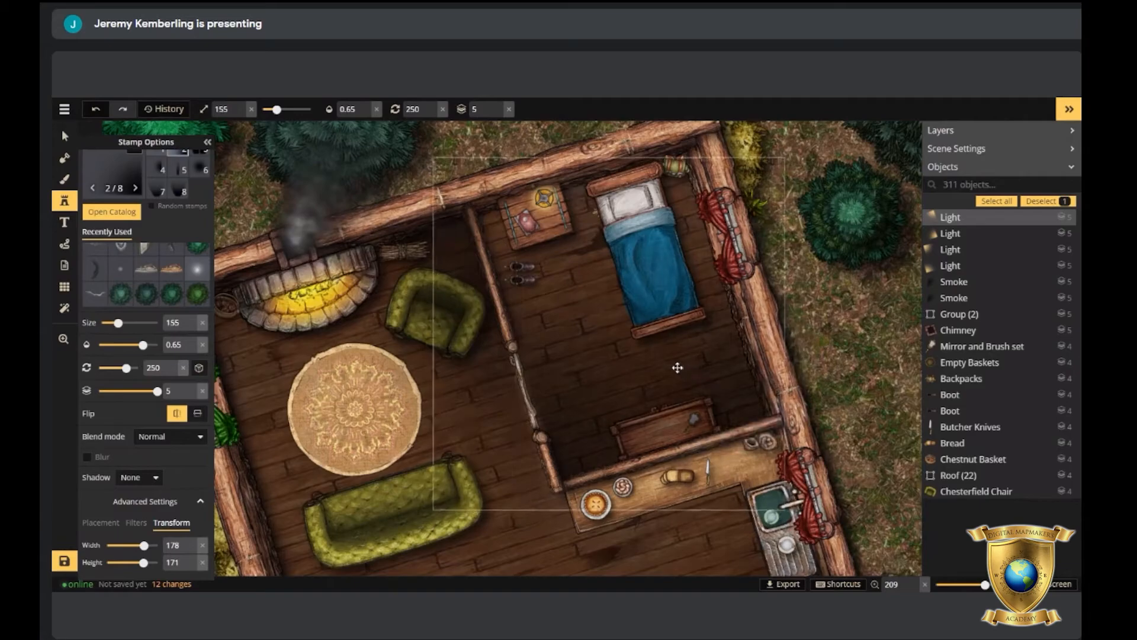
pyautogui.moveTo(861, 338); pyautogui.dragTo(861, 342)
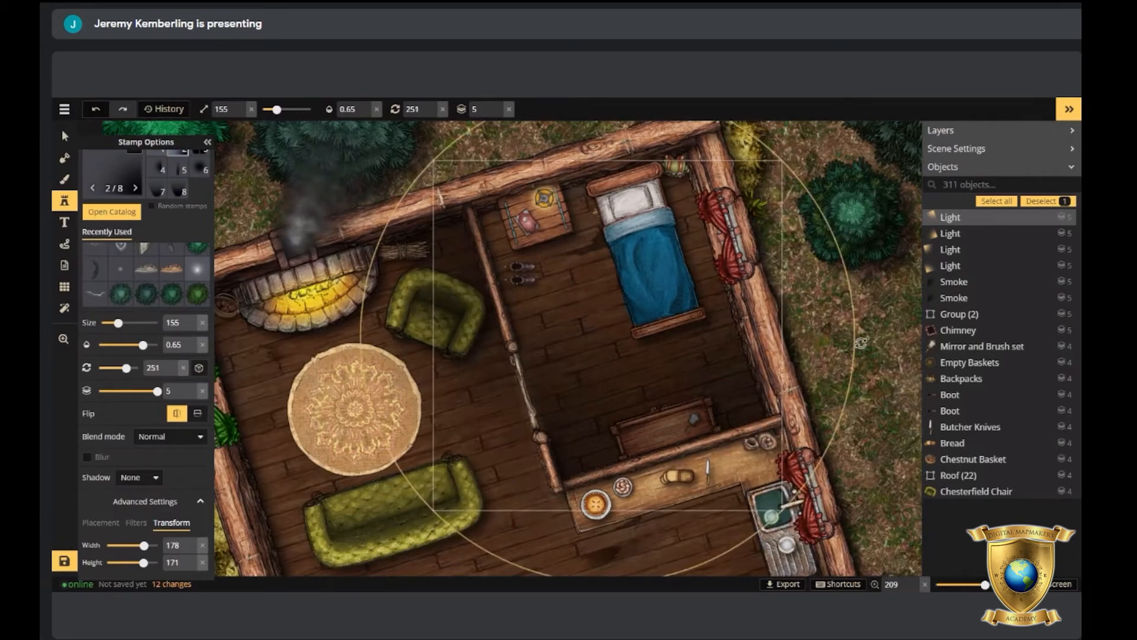
# Place a third bedroom Light shadow in the corner by the head of the bed, rotated to 161 and sized 115.
pyautogui.press('space')
pyautogui.moveTo(728, 330); pyautogui.dragTo(744, 388)
pyautogui.hotkey('ctrl', 'v')
pyautogui.scroll(-10, 512, 289)
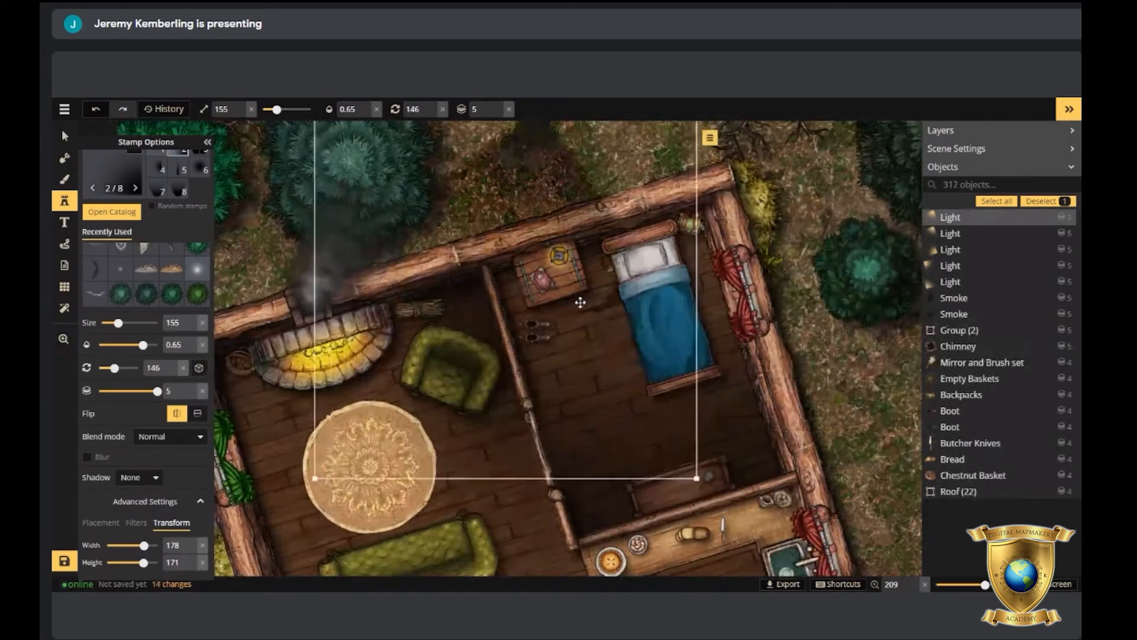
pyautogui.scroll(-4, 655, 286)
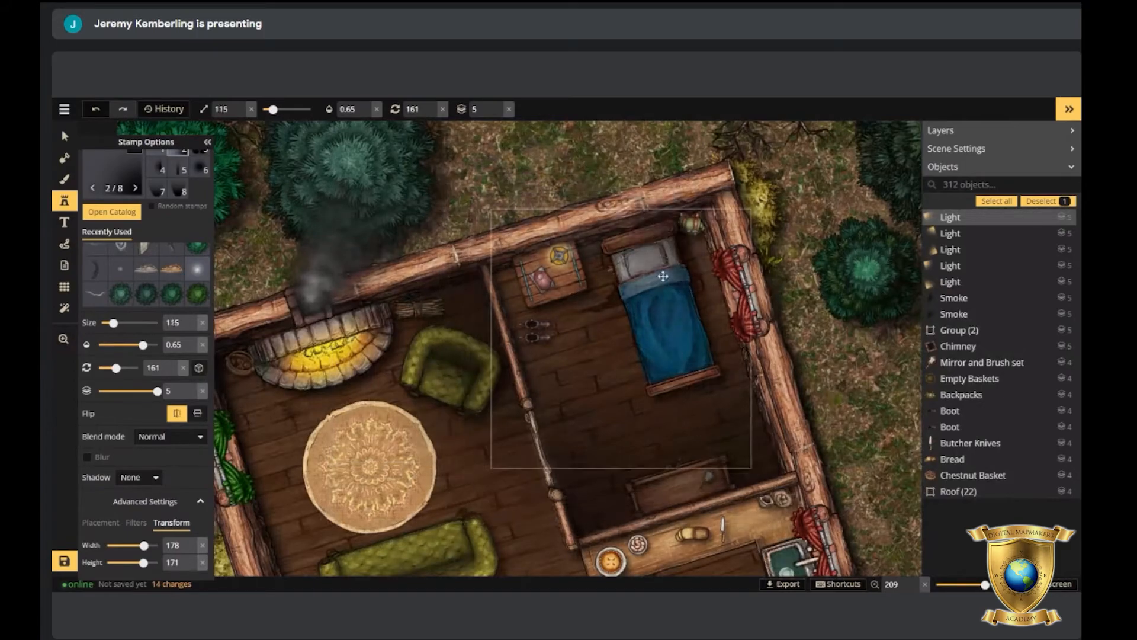
pyautogui.click(680, 254)
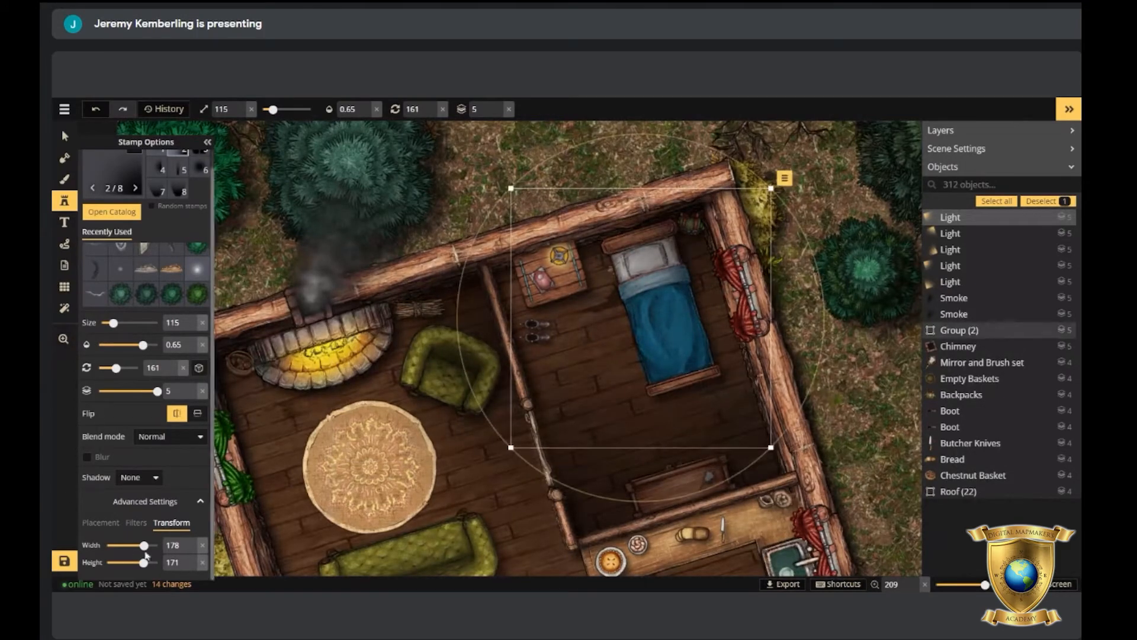
# Widen the bed corner shadow to 293 and reduce its size to 105.
pyautogui.moveTo(142, 544); pyautogui.dragTo(148, 545)
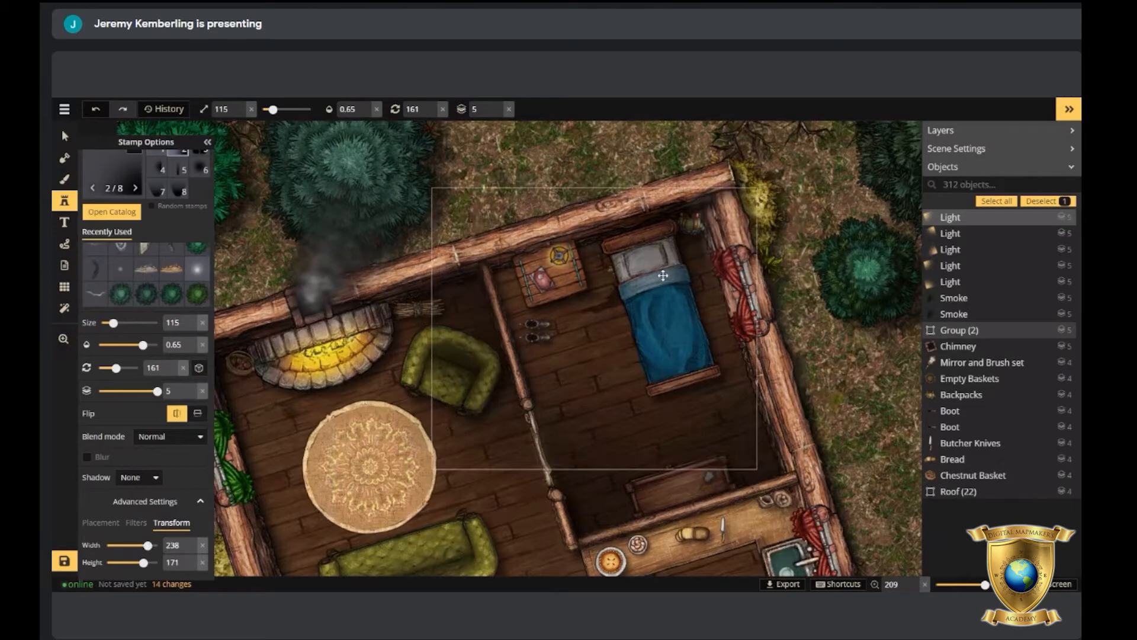
pyautogui.moveTo(148, 545); pyautogui.dragTo(150, 545)
pyautogui.scroll(-5, 615, 303)
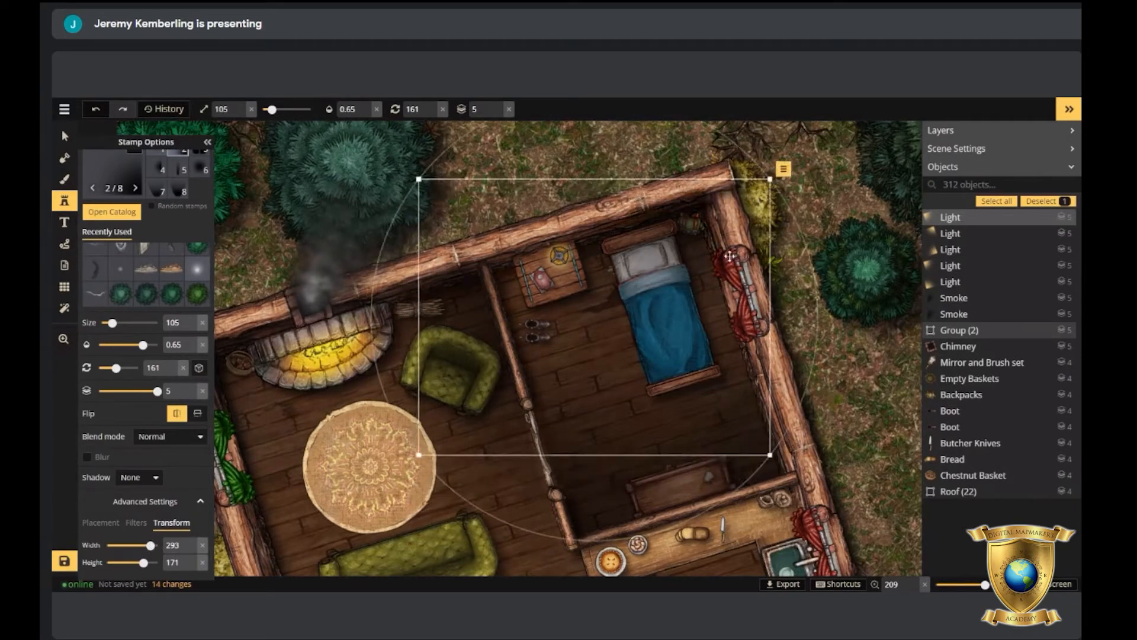
# Choose the sixth Light variation and place it on the floor between the dining table and the kitchen.
pyautogui.scroll(-4, 613, 331)
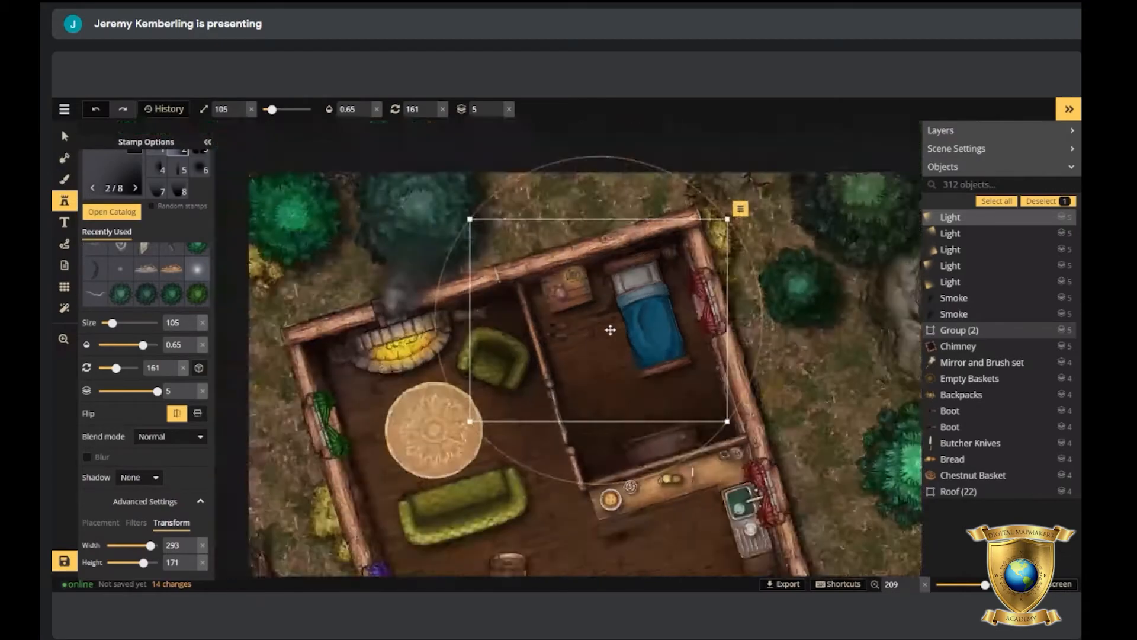
pyautogui.moveTo(649, 439); pyautogui.dragTo(717, 241)
pyautogui.scroll(-2, 677, 297)
pyautogui.moveTo(675, 345); pyautogui.dragTo(709, 330)
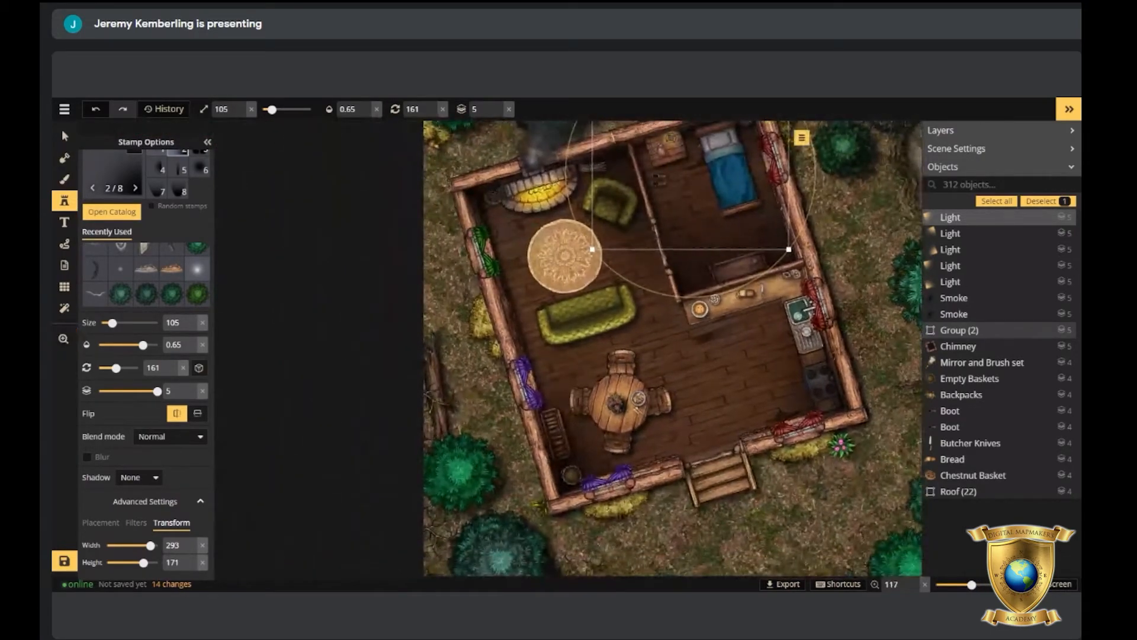
pyautogui.click(201, 170)
pyautogui.scroll(1, 681, 356)
pyautogui.click(684, 384)
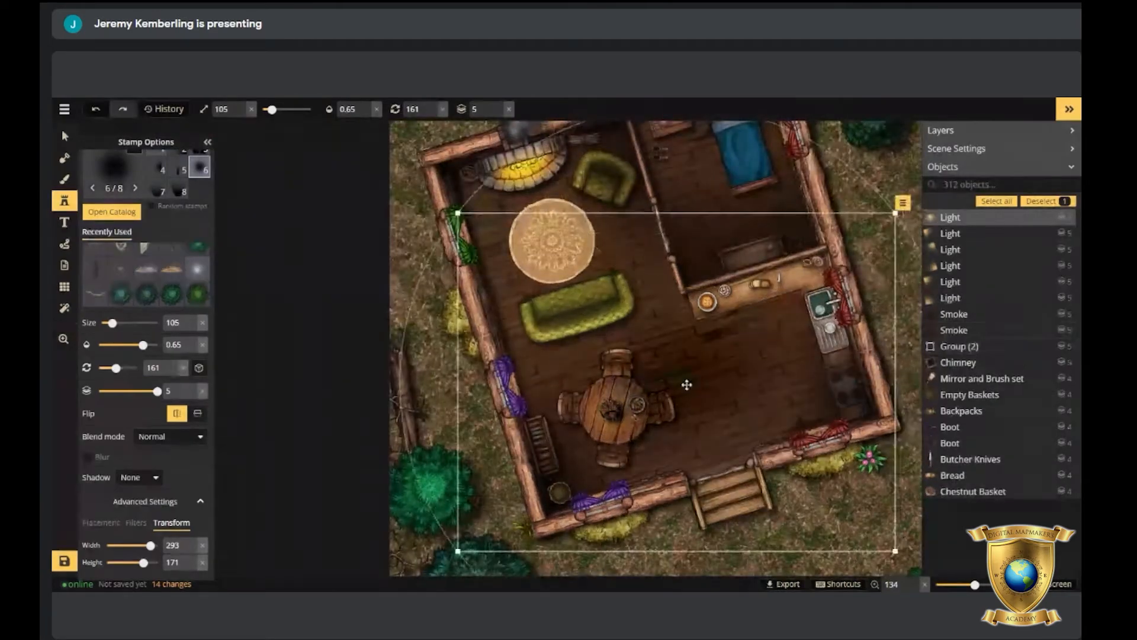
# Enlarge the Light shadow on the kitchen floor to size 175 and lower its opacity to 0.45.
pyautogui.scroll(8, 705, 385)
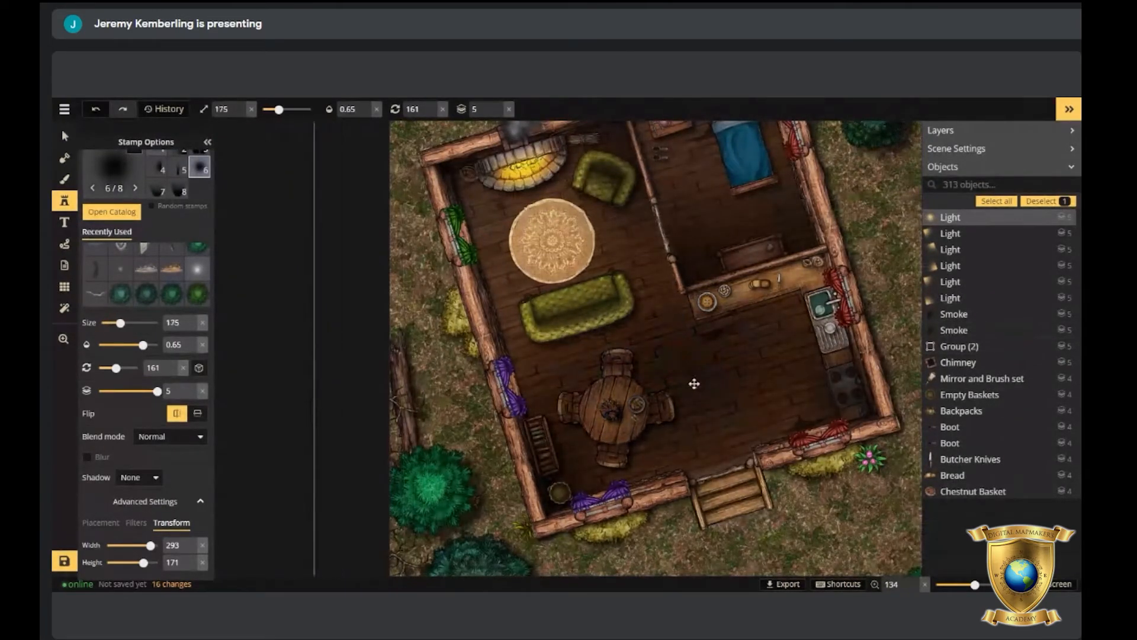
pyautogui.scroll(-4, 683, 384)
pyautogui.scroll(-1, 683, 366)
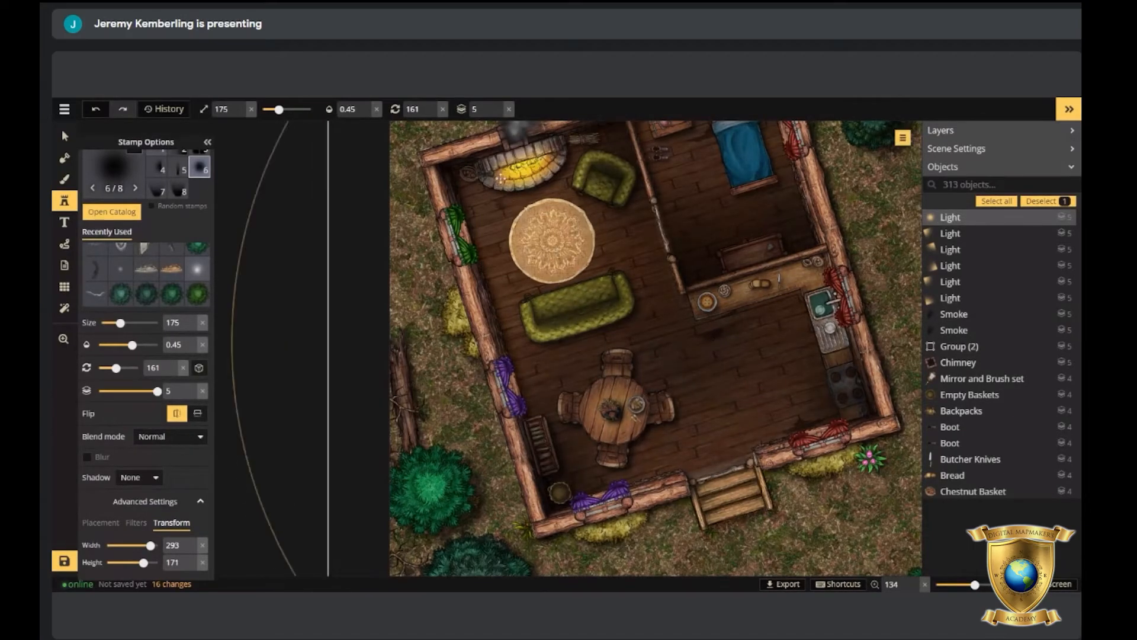
pyautogui.moveTo(725, 371); pyautogui.dragTo(851, 445)
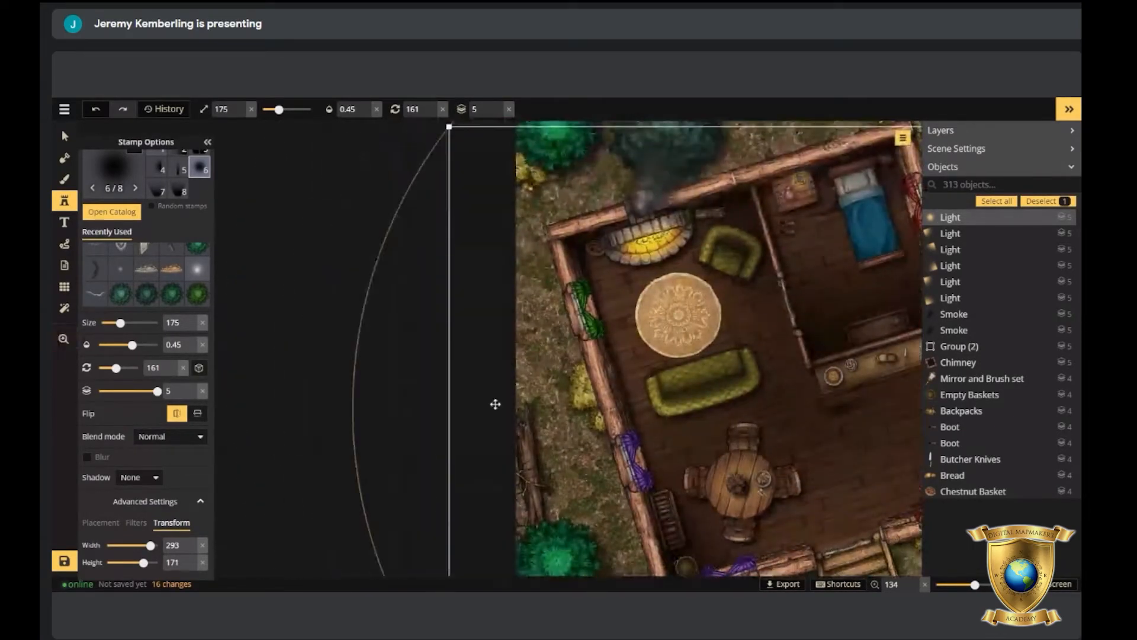
pyautogui.hscroll(5, 540, 400)
pyautogui.scroll(-3, 539, 400)
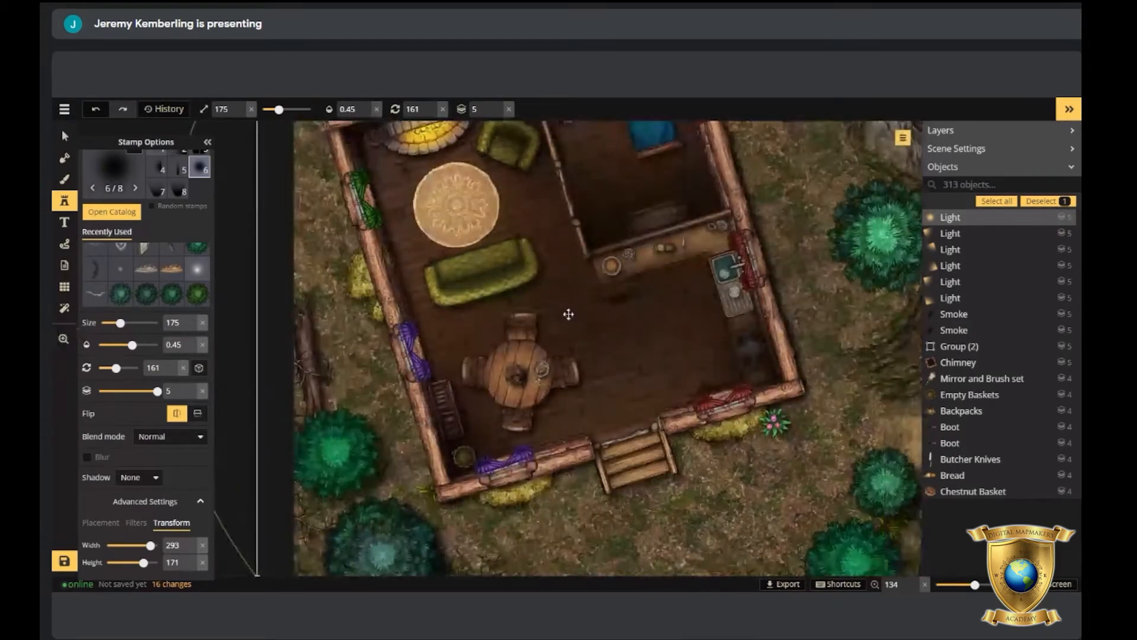
pyautogui.moveTo(605, 307); pyautogui.dragTo(625, 414)
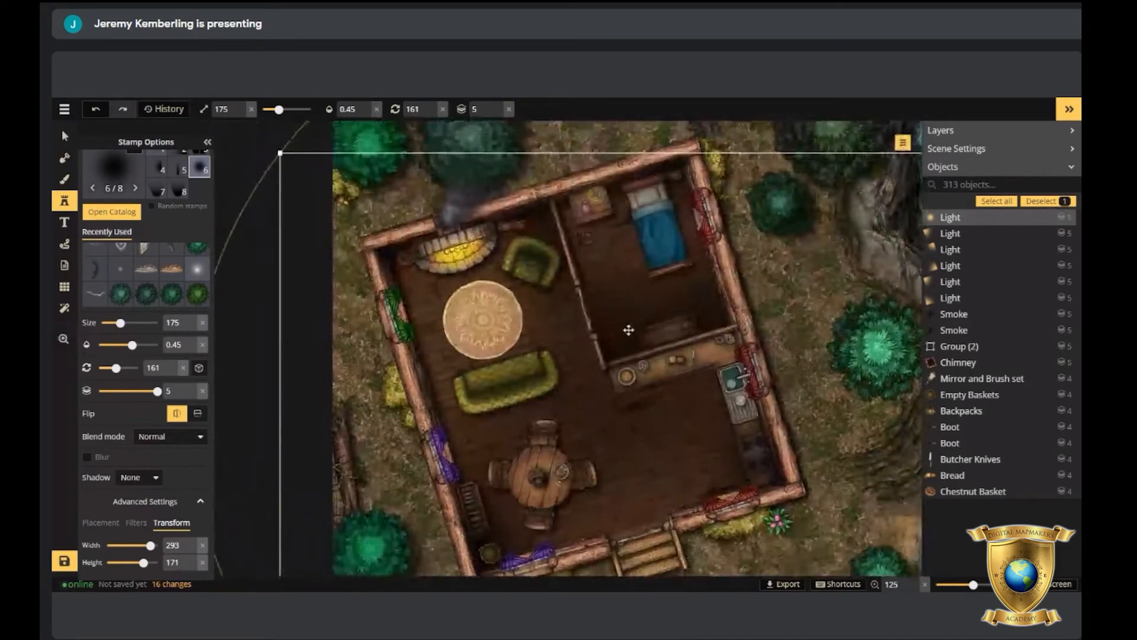
# Filter the scene's objects by "gr" and select the two-object group that forms the blue bed.
pyautogui.press('v')
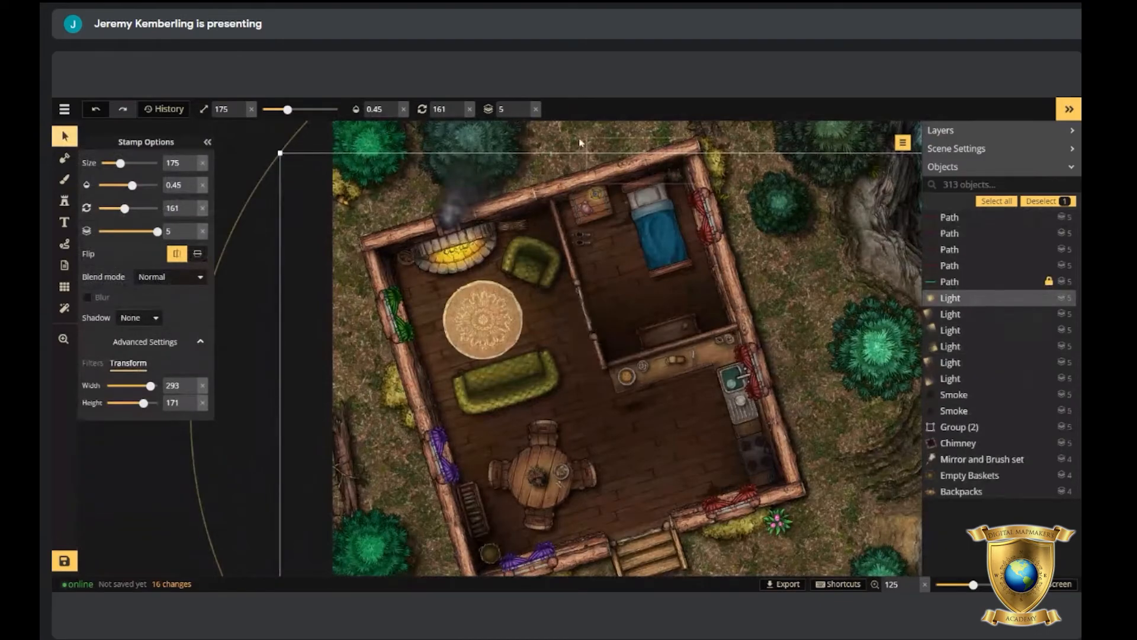
pyautogui.scroll(2, 665, 277)
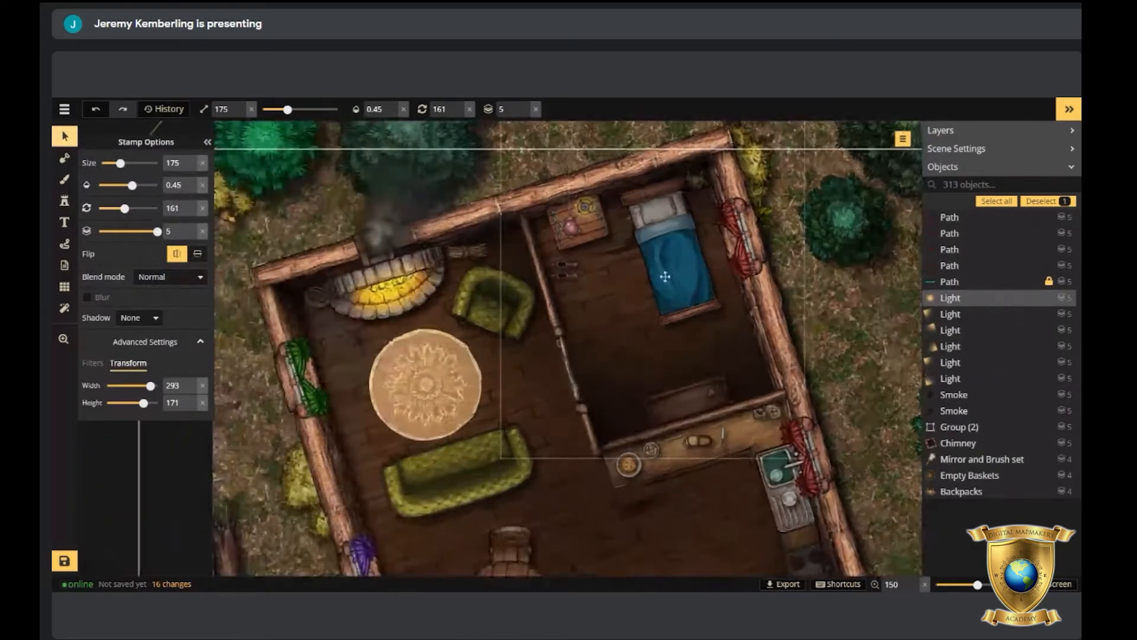
pyautogui.click(686, 261)
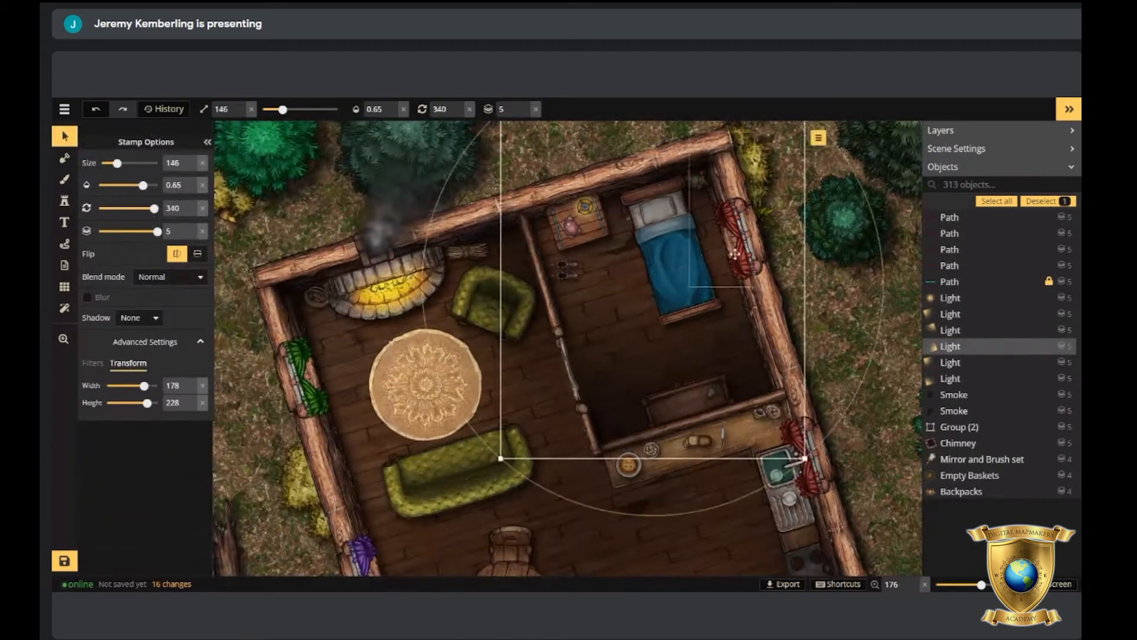
pyautogui.write('bed')
pyautogui.write('gr')
pyautogui.click(959, 216)
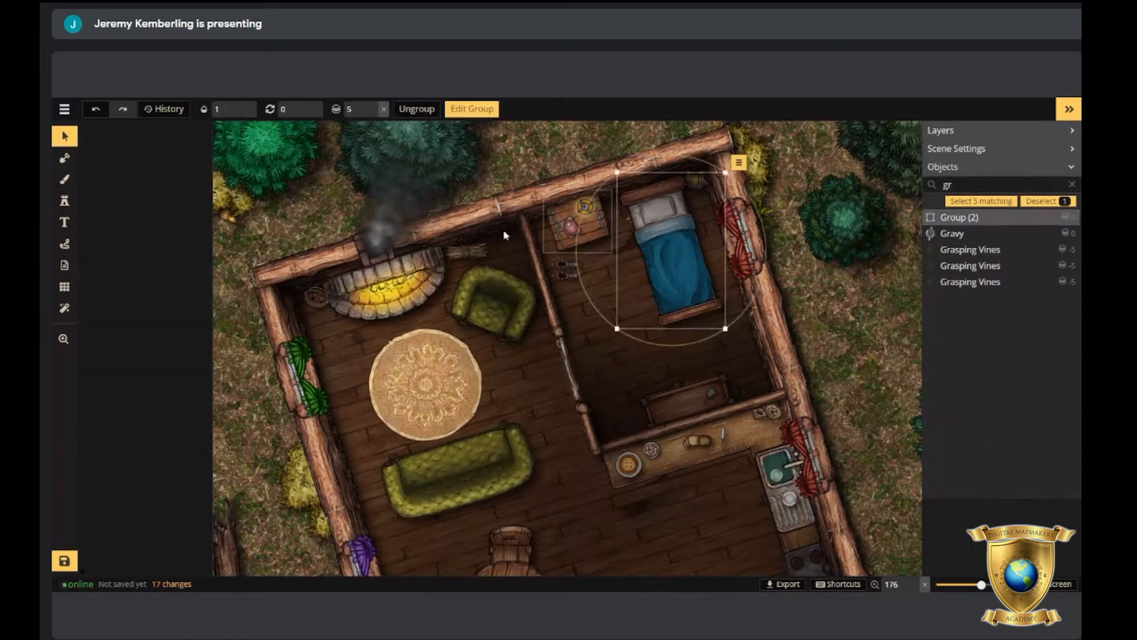
# Duplicate the bed group and offset the copy toward the nightstand side of the bedroom.
pyautogui.click(739, 162)
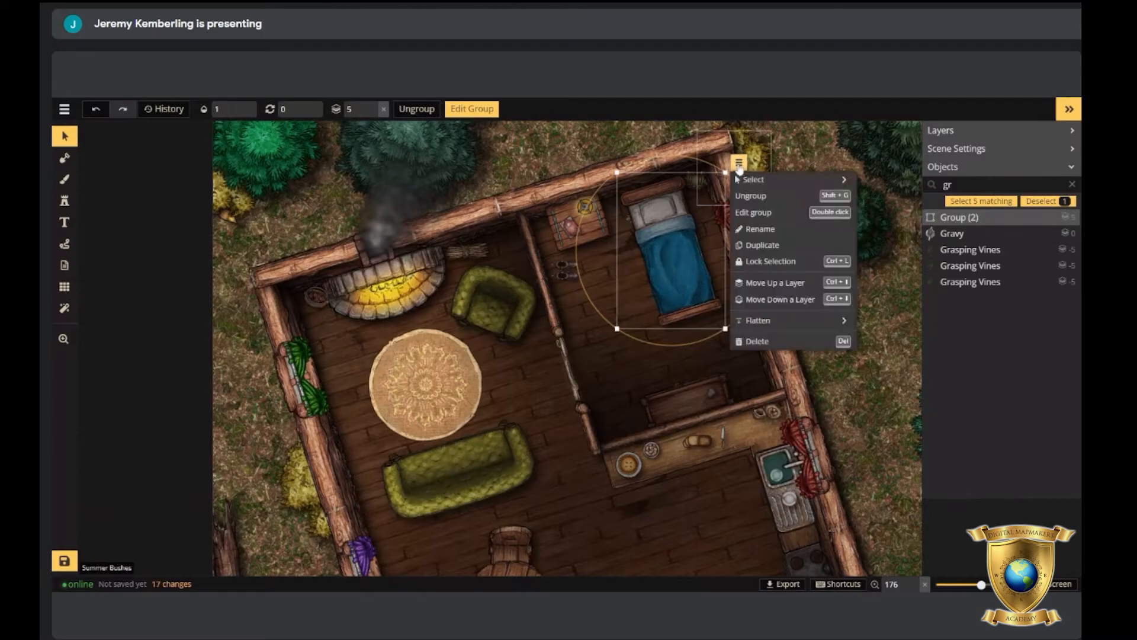
pyautogui.click(771, 245)
pyautogui.moveTo(743, 196); pyautogui.dragTo(665, 285)
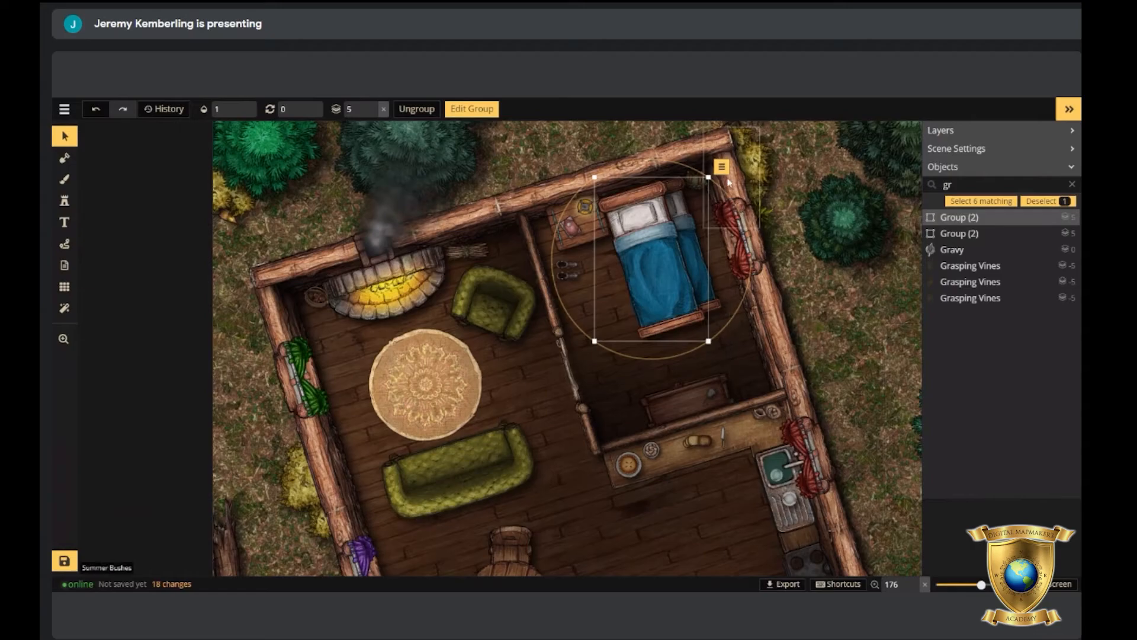
pyautogui.moveTo(655, 262); pyautogui.dragTo(642, 274)
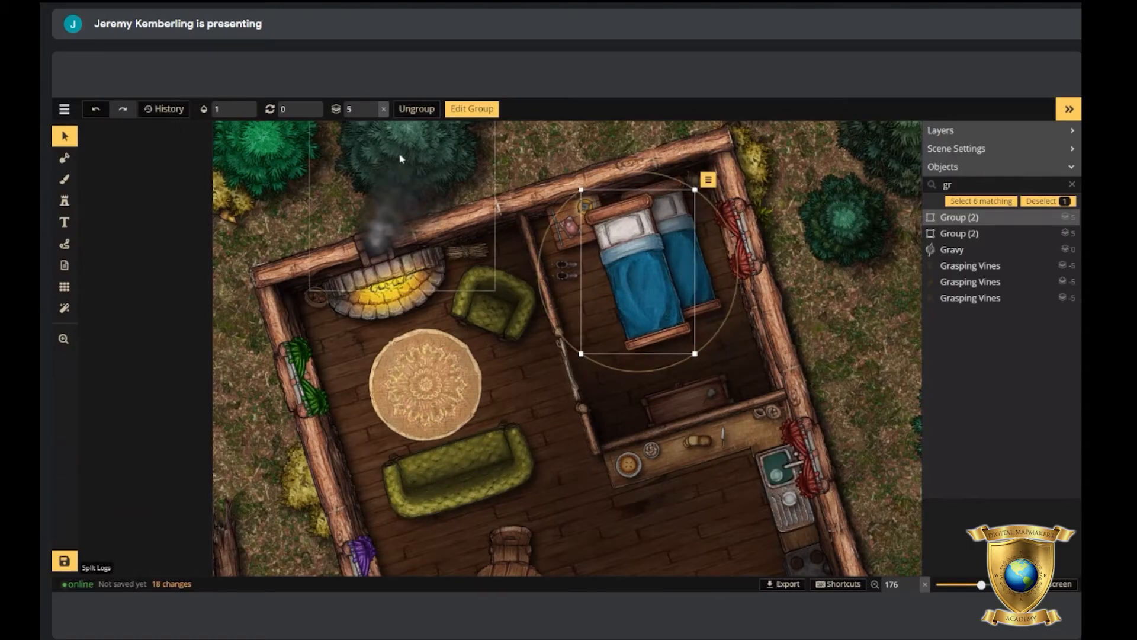
# Enlarge the copied bed group slightly and lower it to layer -1, tucked beneath the original bed.
pyautogui.click(373, 114)
pyautogui.click(374, 114)
pyautogui.click(373, 114)
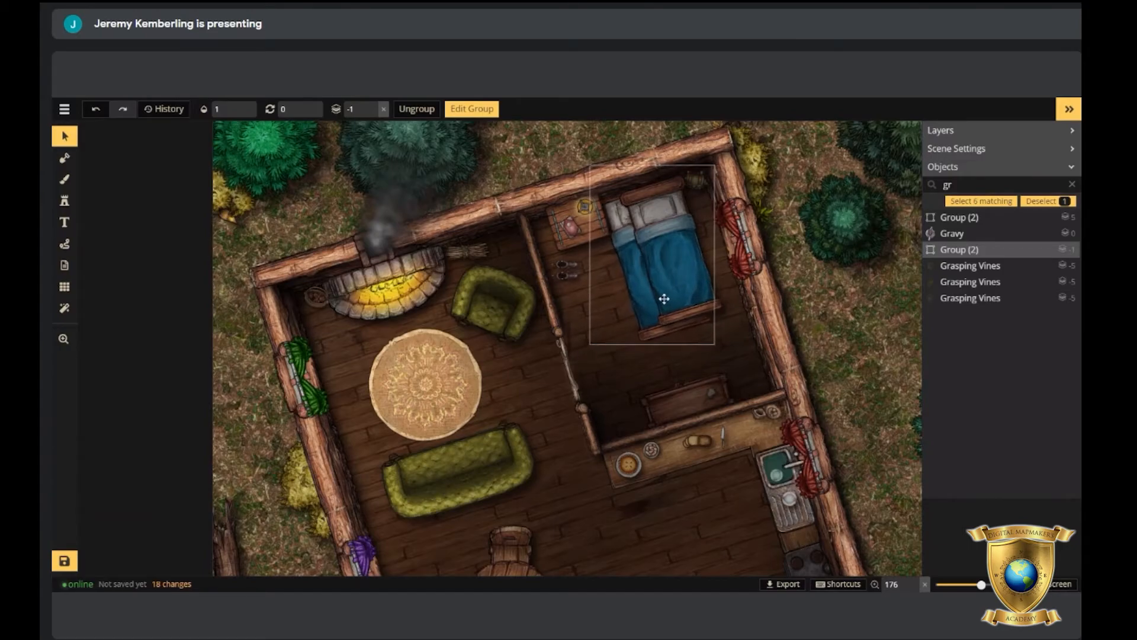
pyautogui.click(665, 301)
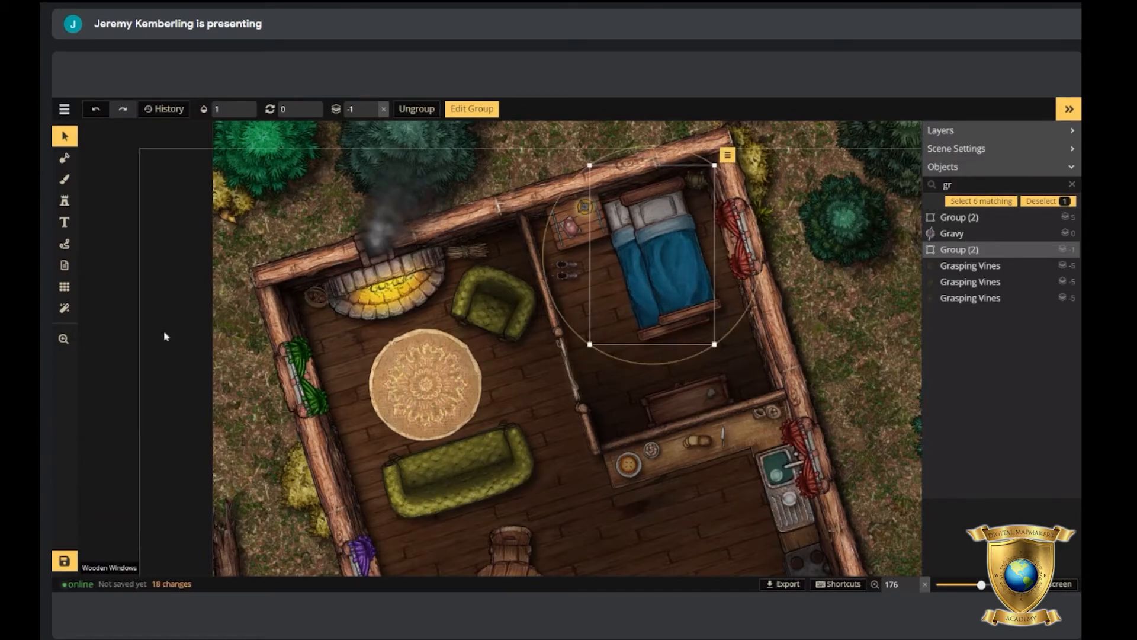
pyautogui.click(65, 201)
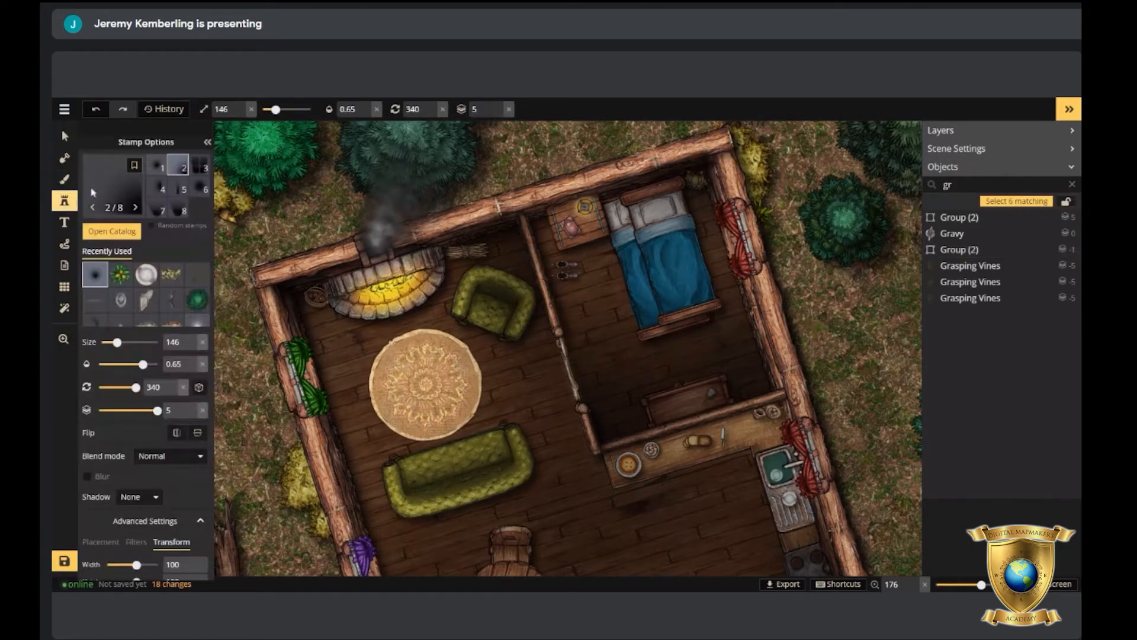
pyautogui.click(65, 135)
pyautogui.click(622, 261)
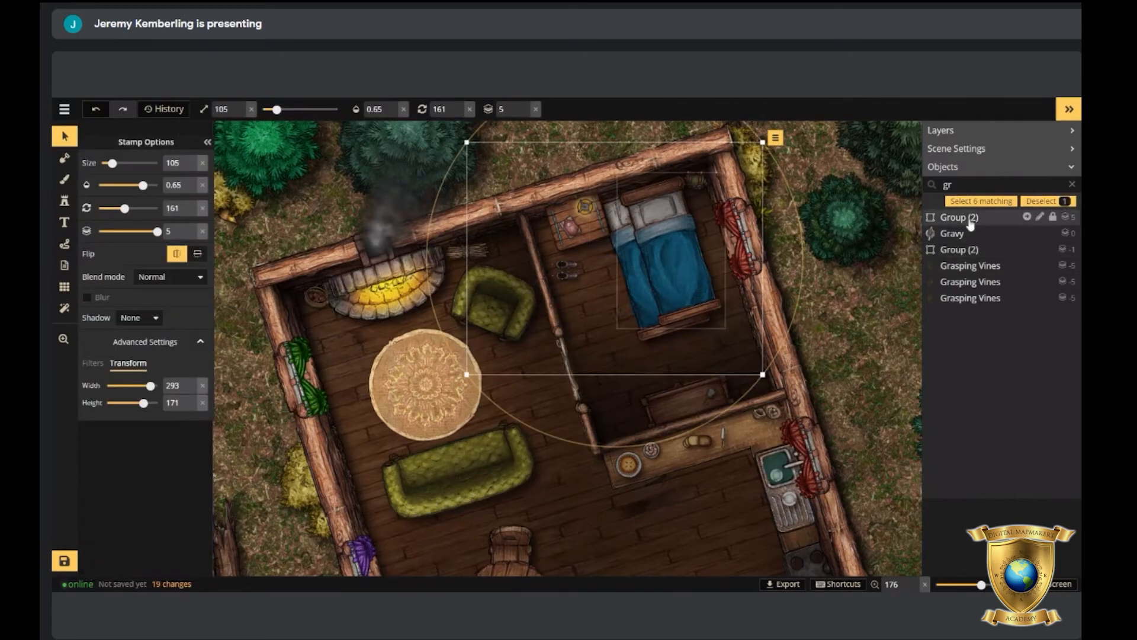
# Open the copied bed group for editing, clear the object filter and delete the blue bedding stamp inside it.
pyautogui.click(983, 251)
pyautogui.click(472, 109)
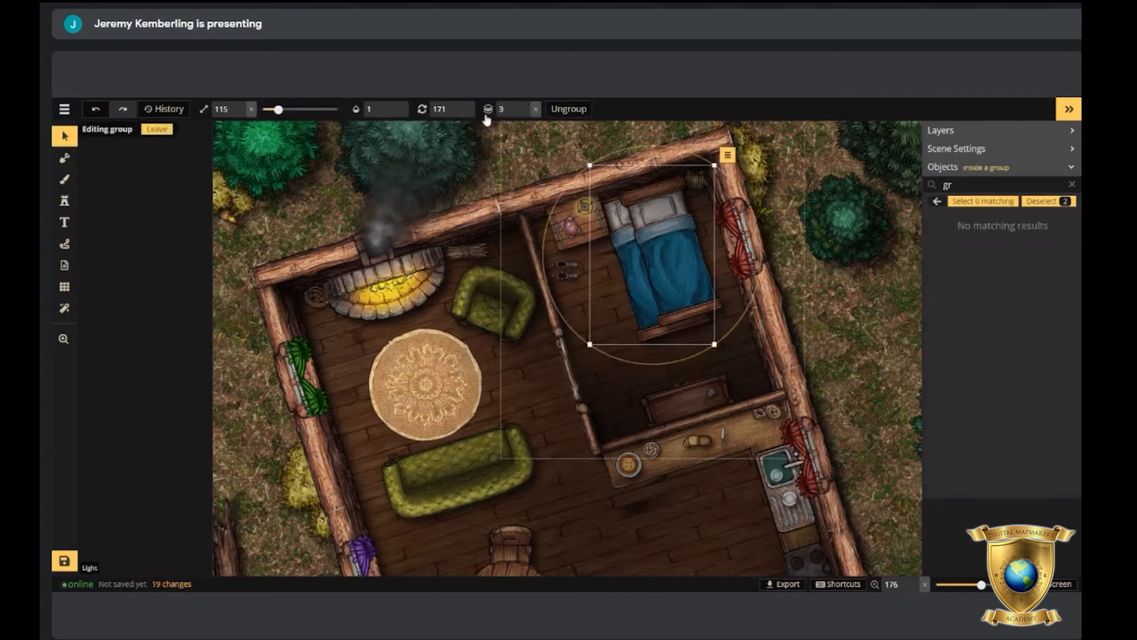
pyautogui.click(1072, 184)
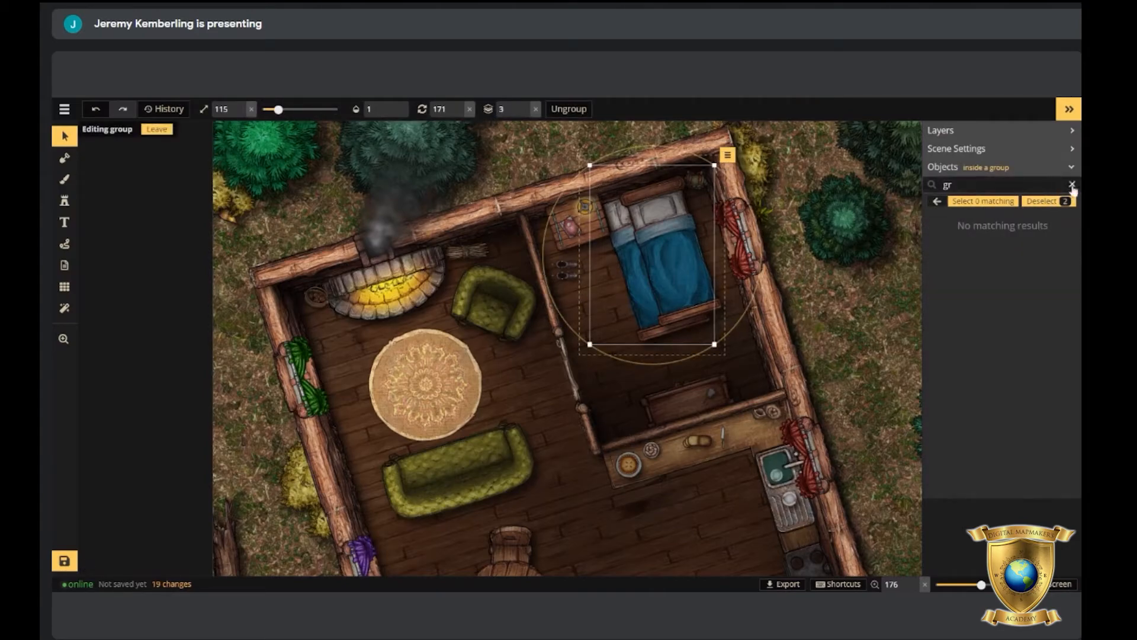
pyautogui.click(977, 223)
pyautogui.press('Delete')
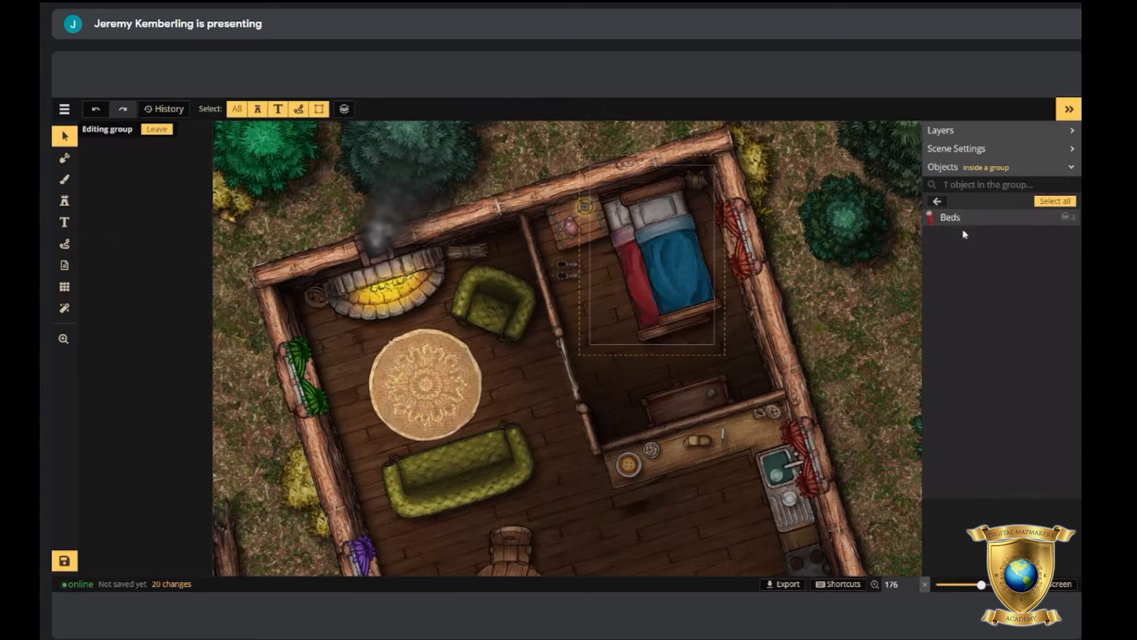
# Turn the remaining Beds stamp into a shadow with brightness 0 and opacity 0.5, and leave the group.
pyautogui.click(964, 224)
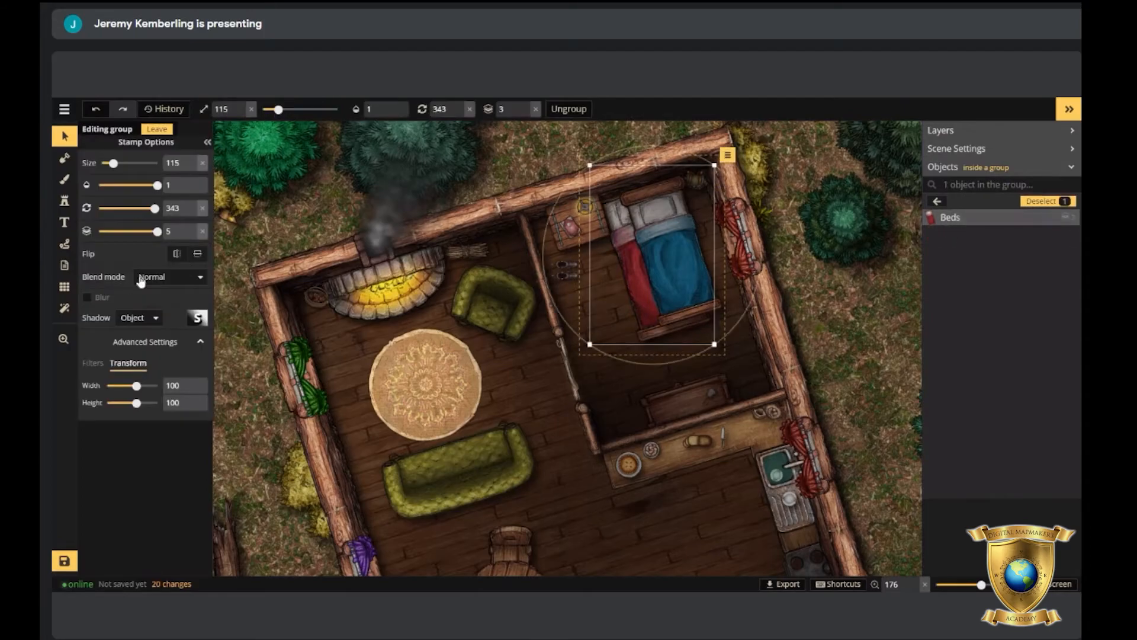
pyautogui.click(93, 363)
pyautogui.moveTo(135, 418); pyautogui.dragTo(117, 420)
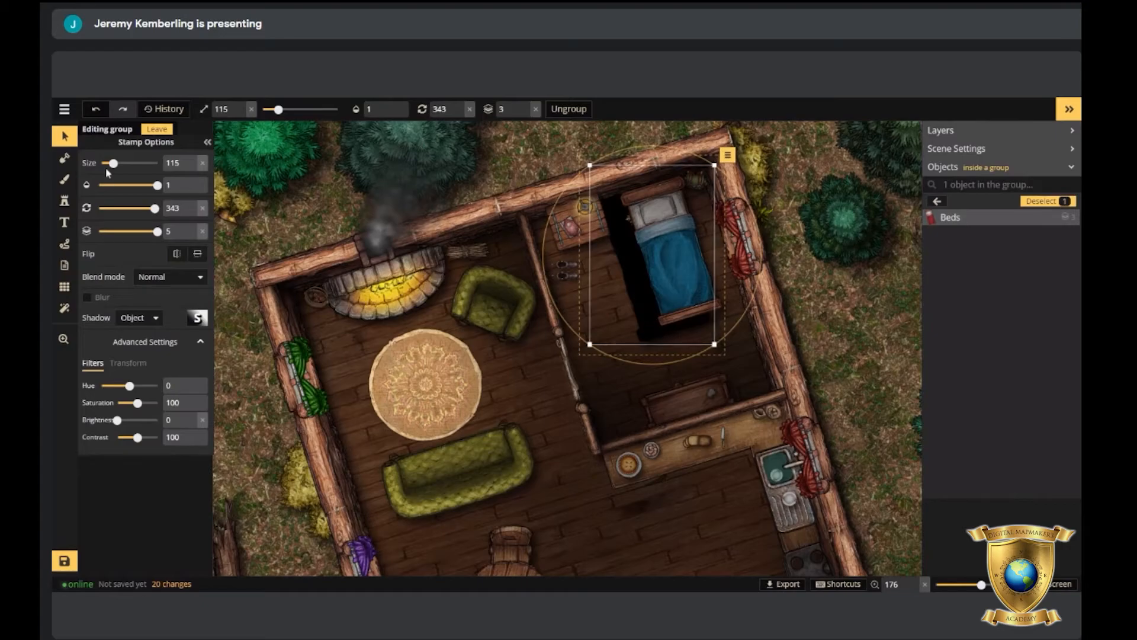
pyautogui.click(66, 139)
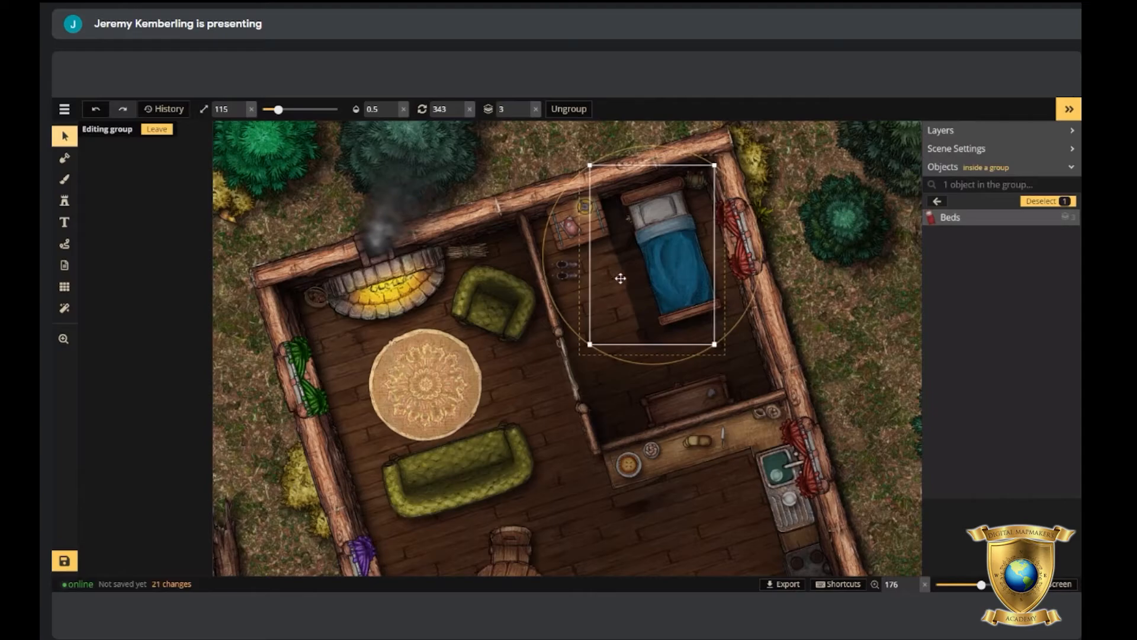
pyautogui.moveTo(630, 280); pyautogui.dragTo(633, 280)
pyautogui.moveTo(411, 508); pyautogui.dragTo(455, 363)
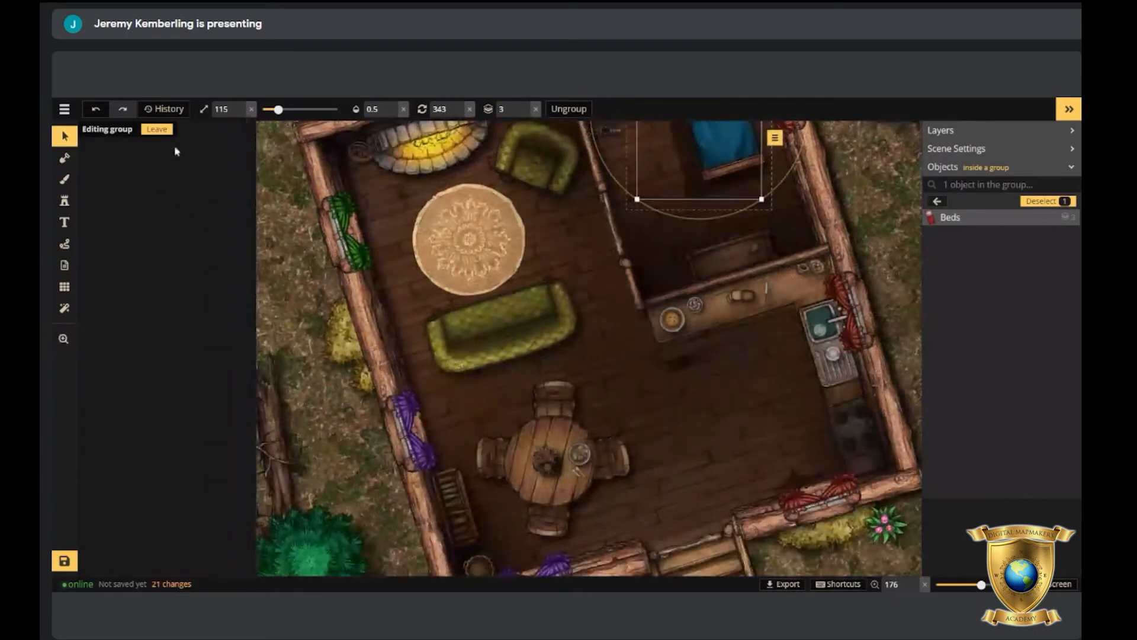
pyautogui.click(168, 130)
# Duplicate the Chesterfield Couch, offset the copy toward the dining table, and set it to size 120 on layer 3.
pyautogui.moveTo(496, 313); pyautogui.dragTo(579, 330)
pyautogui.click(578, 330)
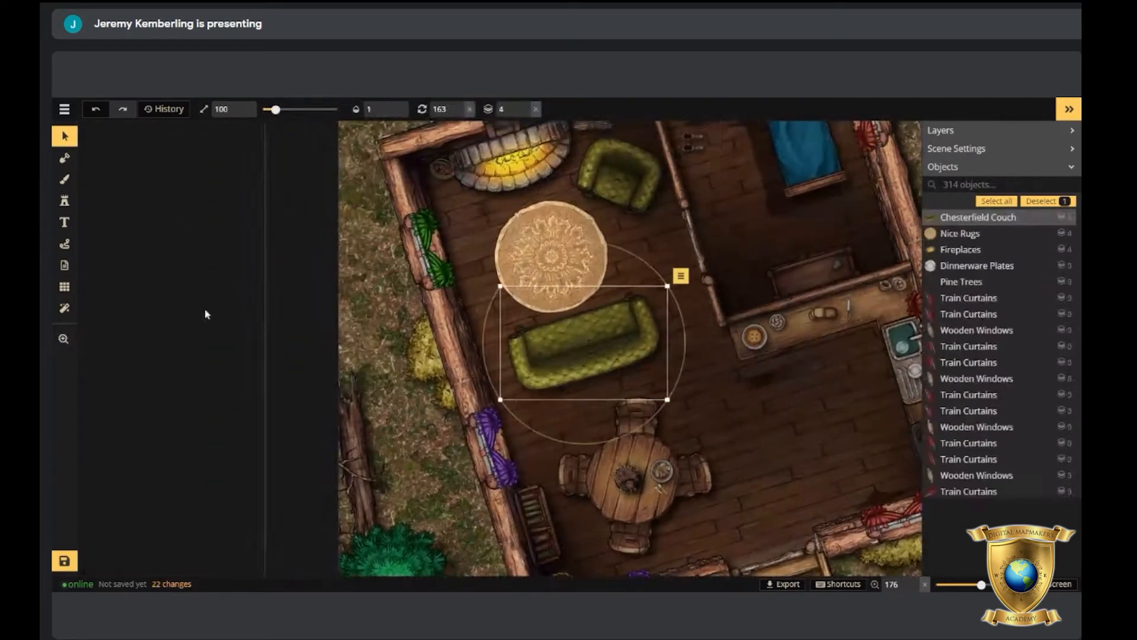
pyautogui.click(680, 275)
pyautogui.click(699, 307)
pyautogui.moveTo(652, 320); pyautogui.dragTo(596, 361)
pyautogui.scroll(2, 587, 364)
pyautogui.click(525, 113)
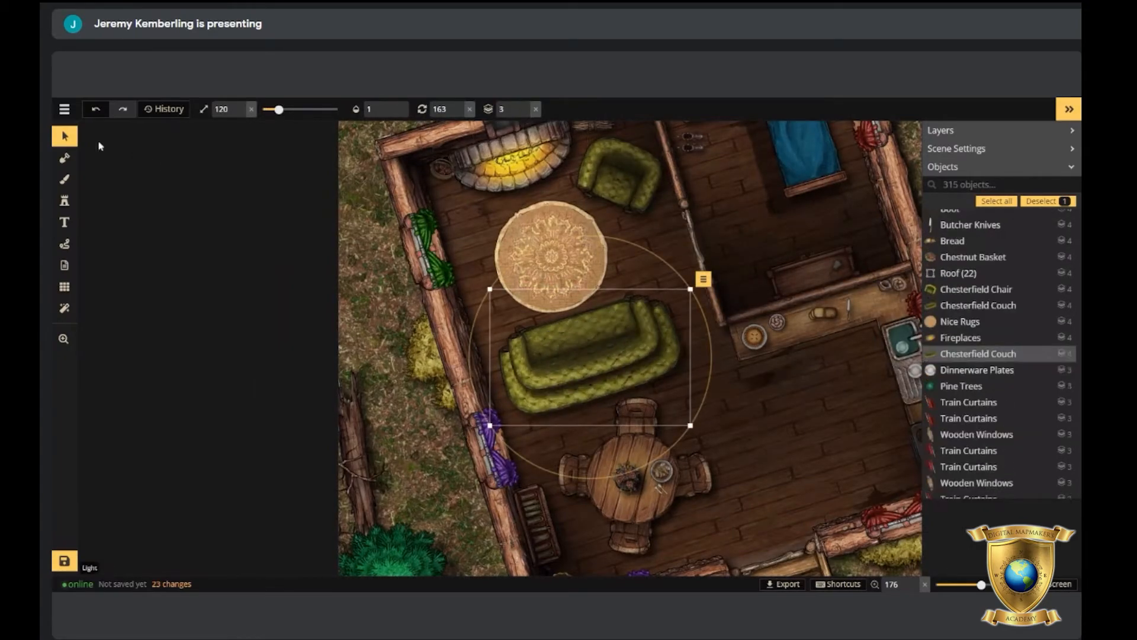
pyautogui.click(76, 200)
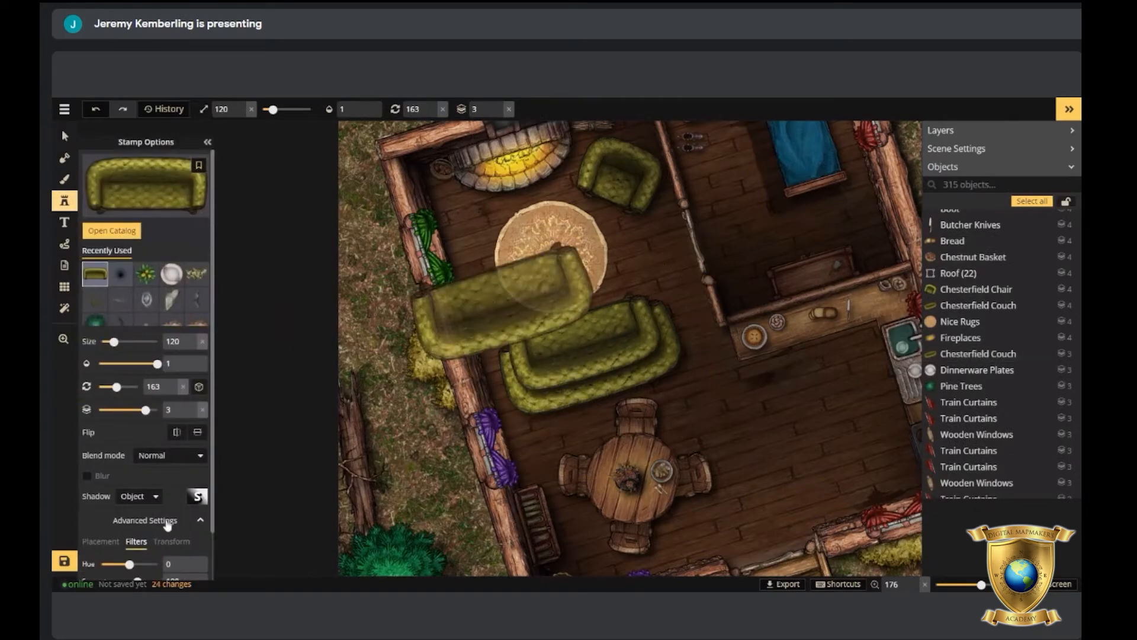
pyautogui.scroll(-1, 168, 524)
pyautogui.moveTo(136, 545); pyautogui.dragTo(116, 545)
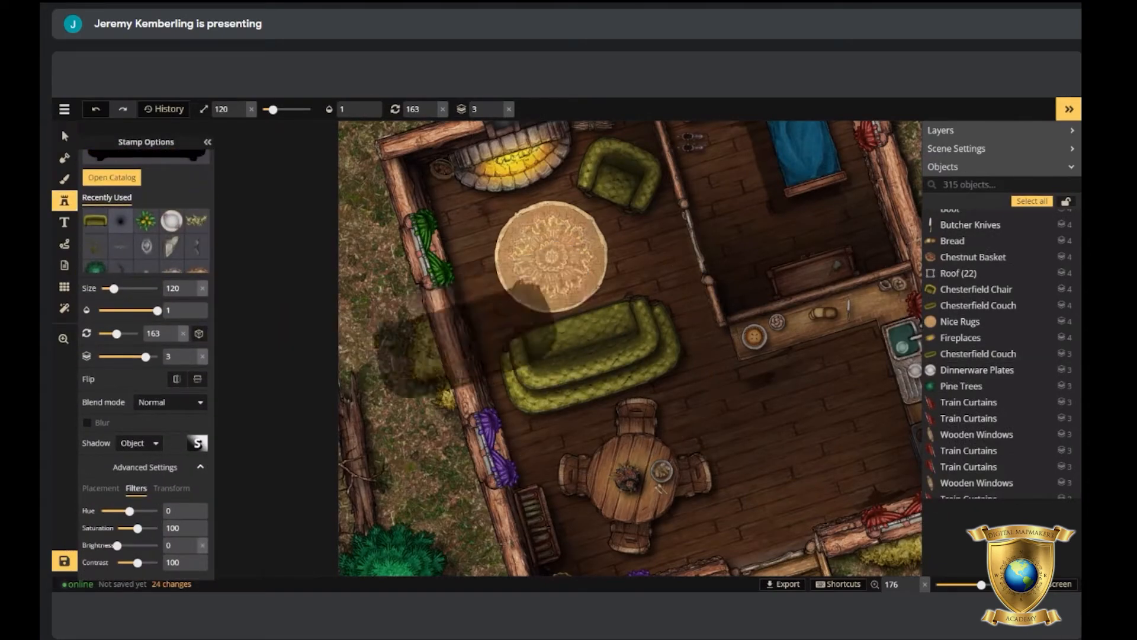
pyautogui.click(65, 135)
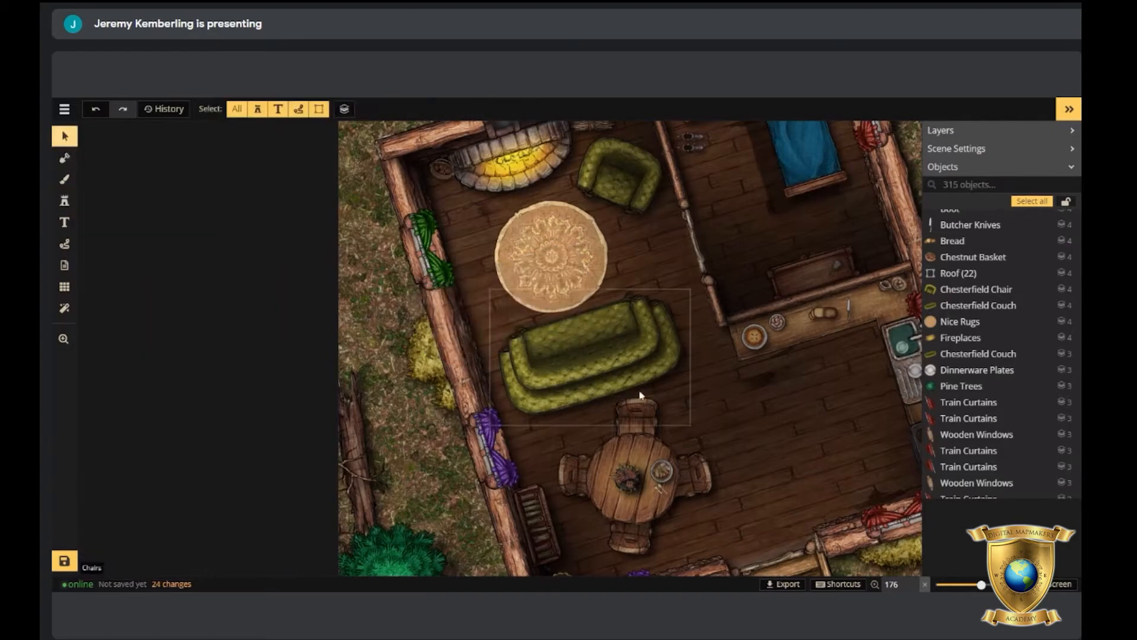
# Turn the copied couch into a shadow under the original with brightness 0, opacity 0.5 and size 117.
pyautogui.click(622, 392)
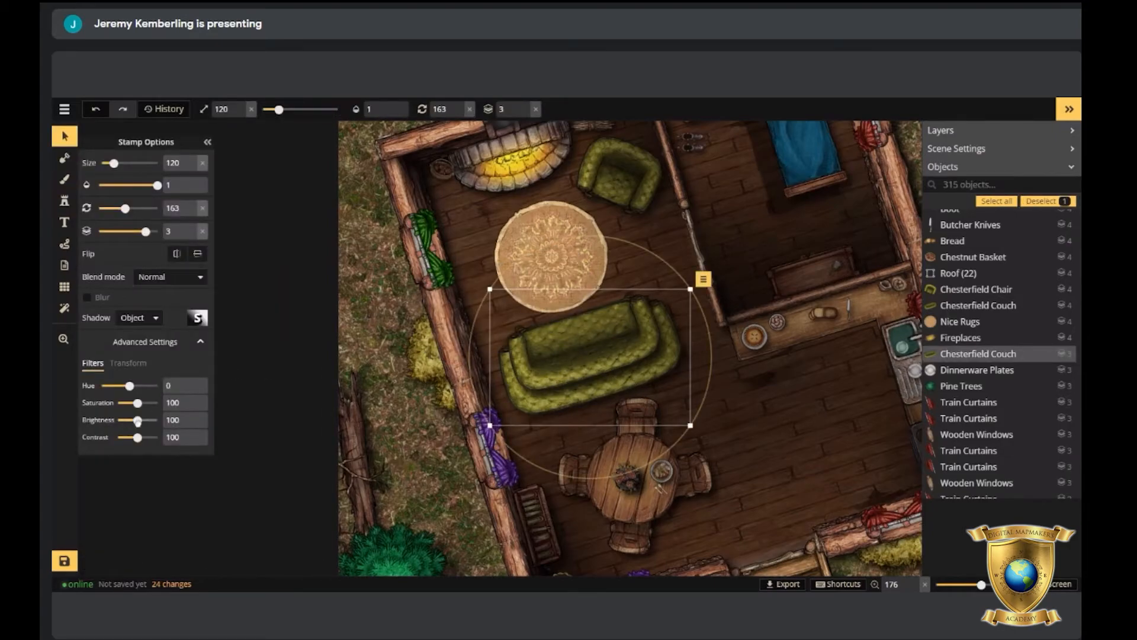
pyautogui.moveTo(138, 420); pyautogui.dragTo(116, 420)
pyautogui.scroll(-5, 386, 109)
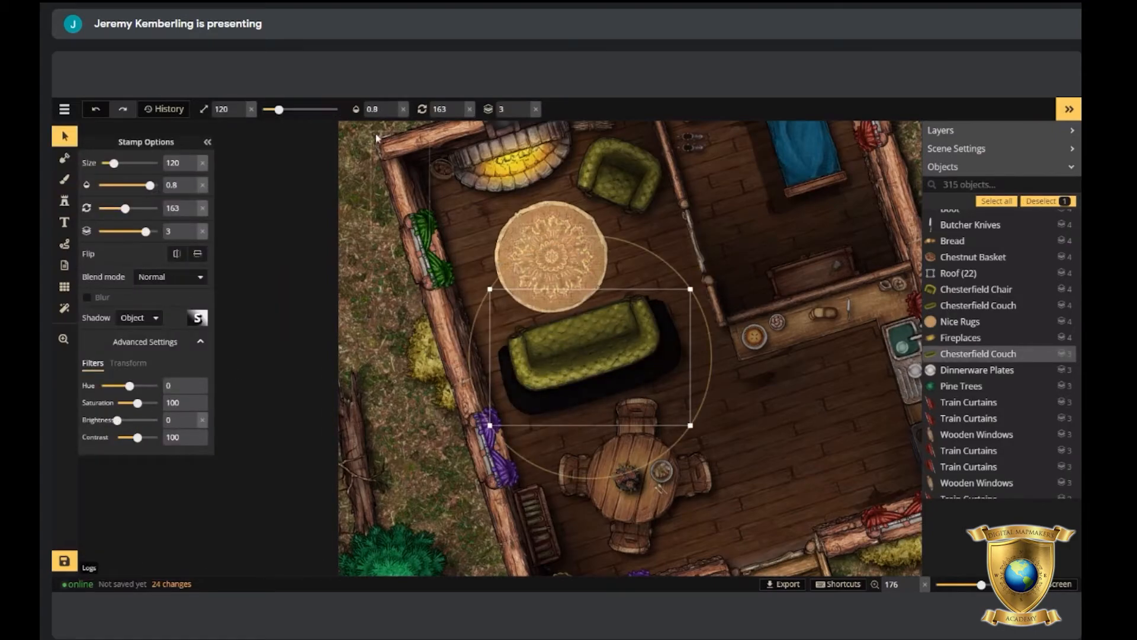
pyautogui.moveTo(589, 393); pyautogui.dragTo(592, 389)
pyautogui.scroll(-3, 590, 392)
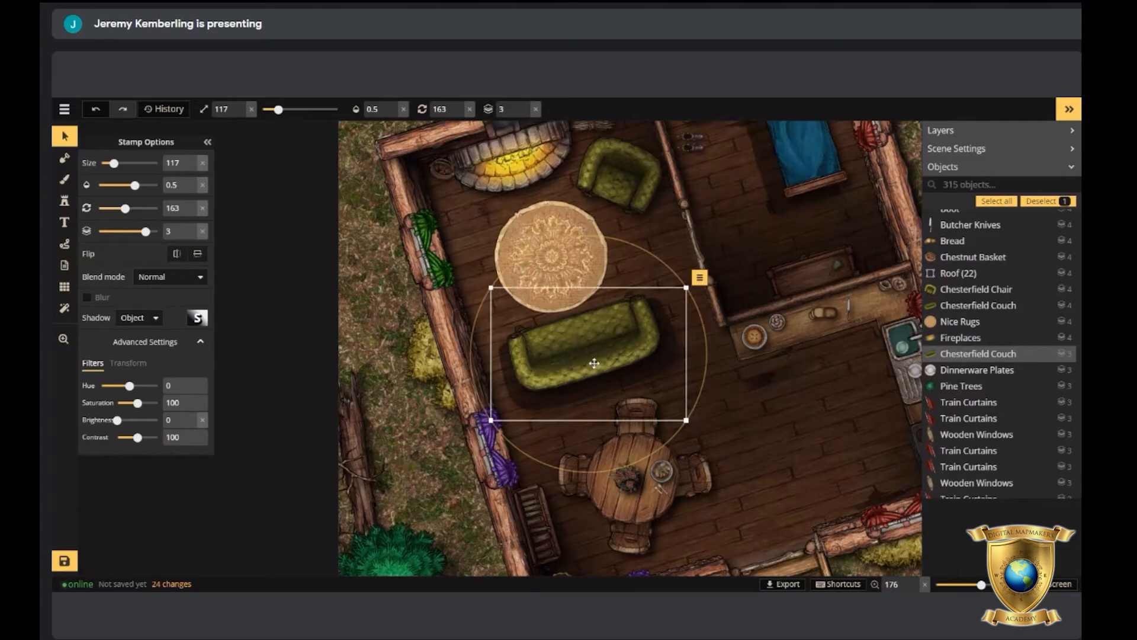
pyautogui.moveTo(586, 298); pyautogui.dragTo(592, 227)
pyautogui.scroll(-5, 632, 350)
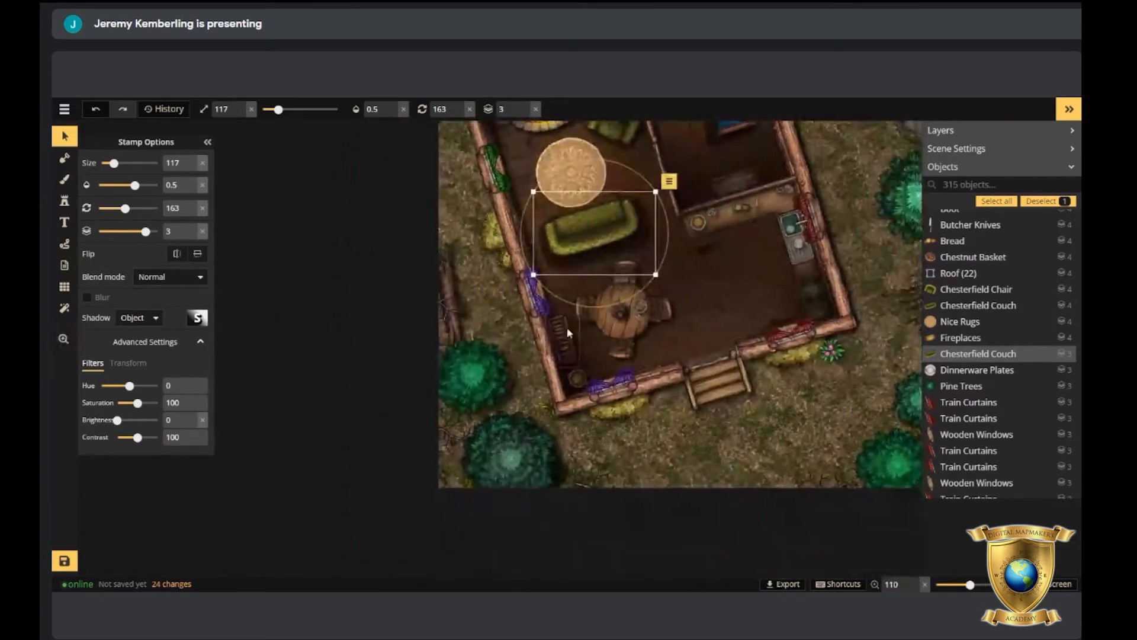
pyautogui.scroll(-1, 564, 358)
pyautogui.press('Escape')
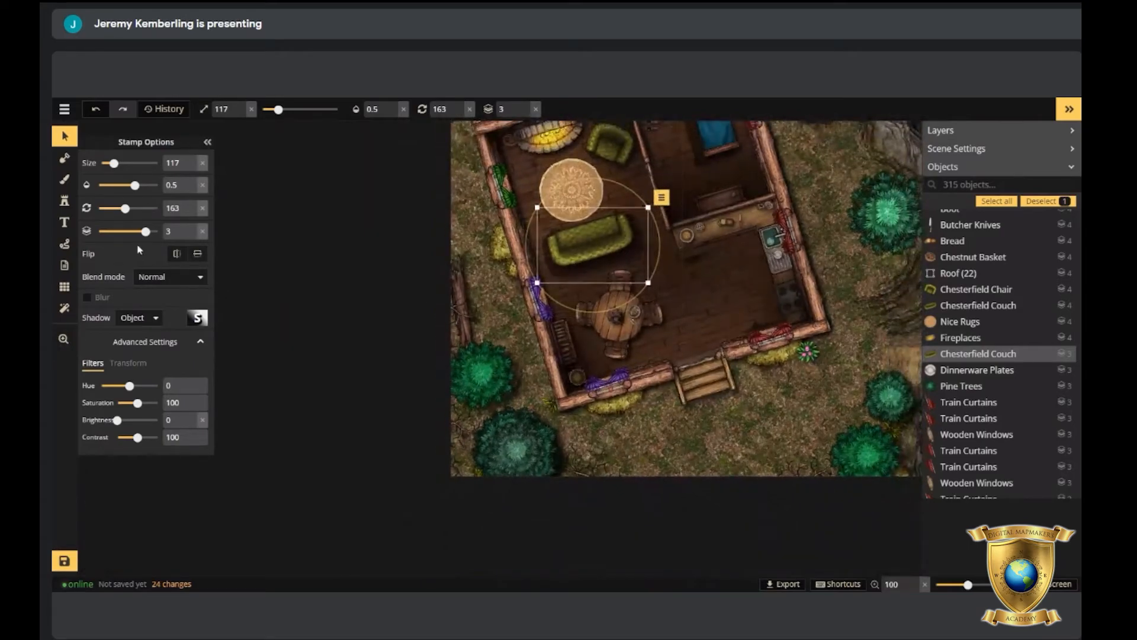
pyautogui.press('s')
pyautogui.click(163, 210)
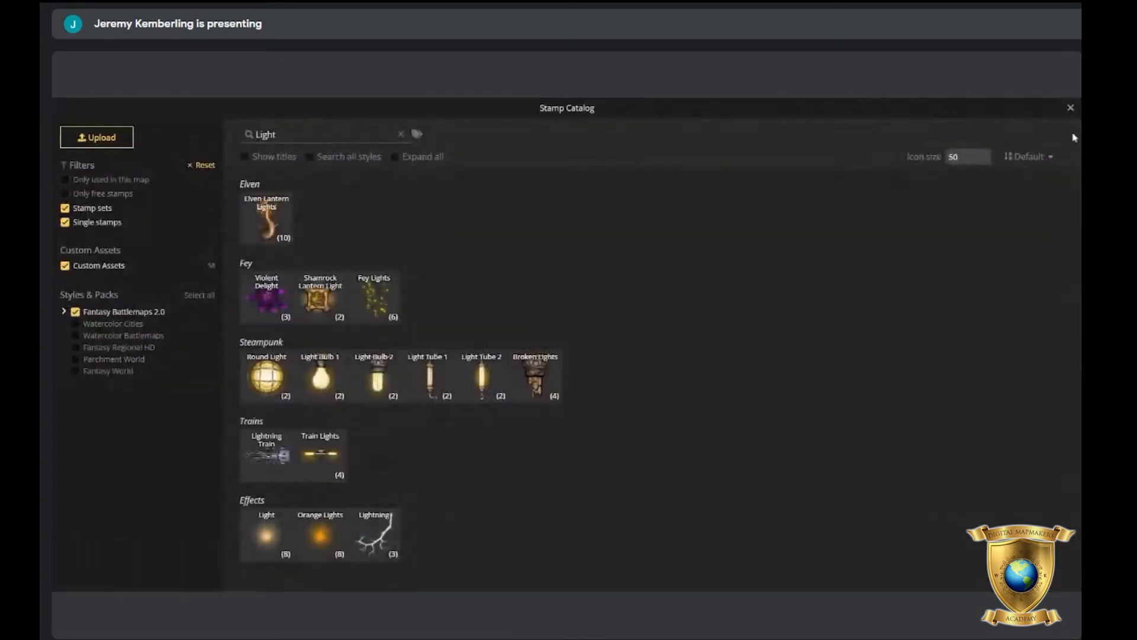
pyautogui.click(1070, 108)
pyautogui.press('Escape')
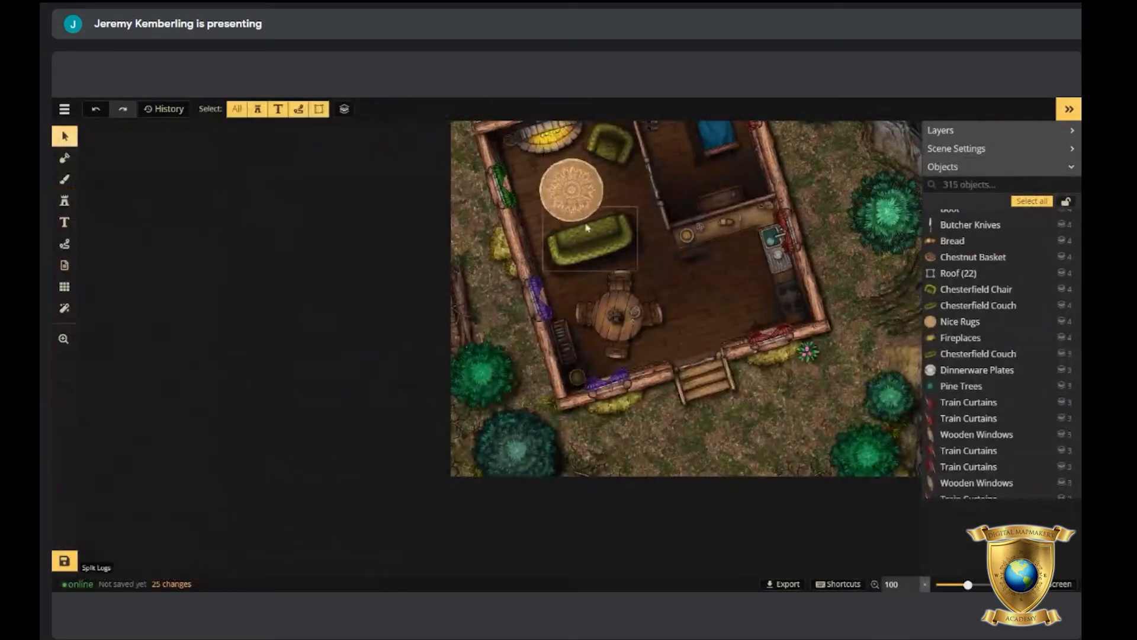
# Filter the objects by "tree" and open the Jarrads Trees group for editing.
pyautogui.scroll(-5, 592, 271)
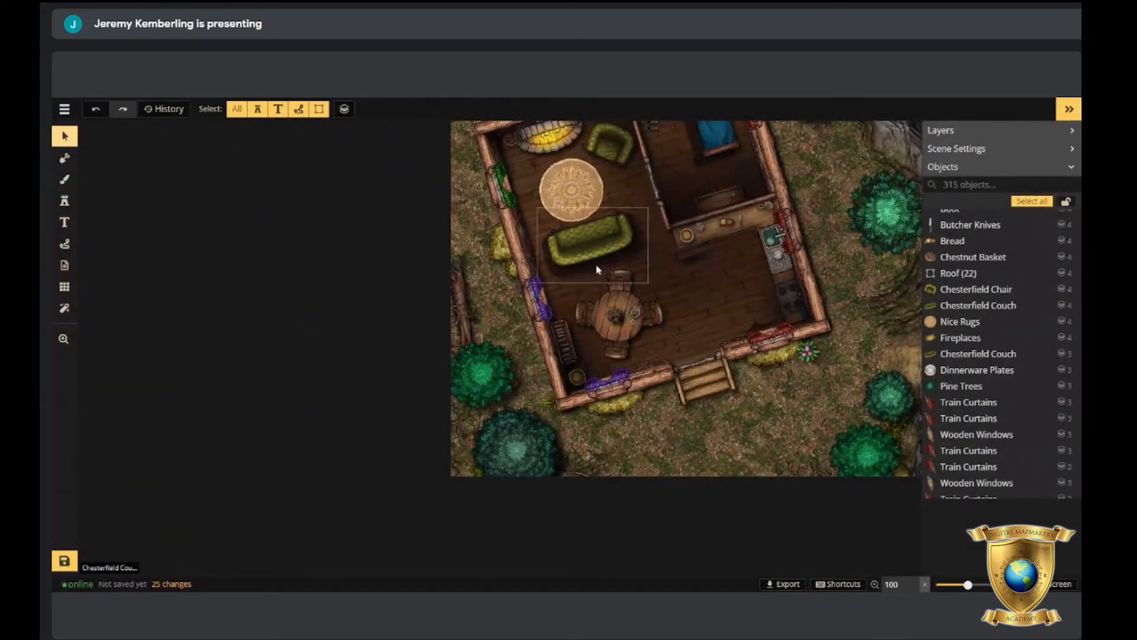
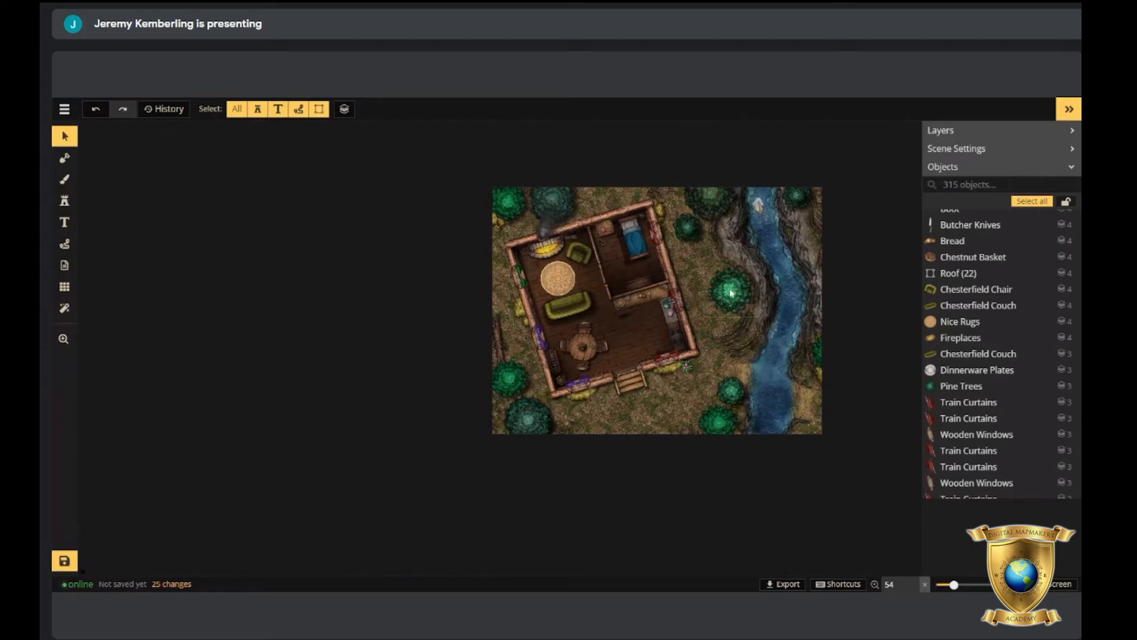
pyautogui.click(971, 184)
pyautogui.write('tree')
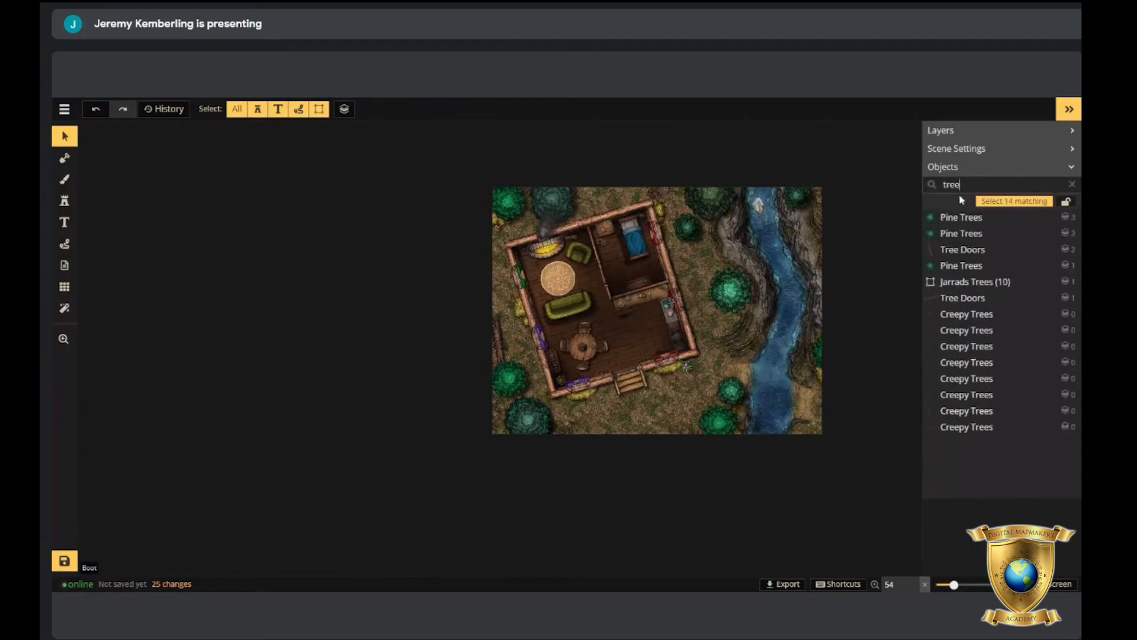
pyautogui.click(969, 219)
pyautogui.click(943, 282)
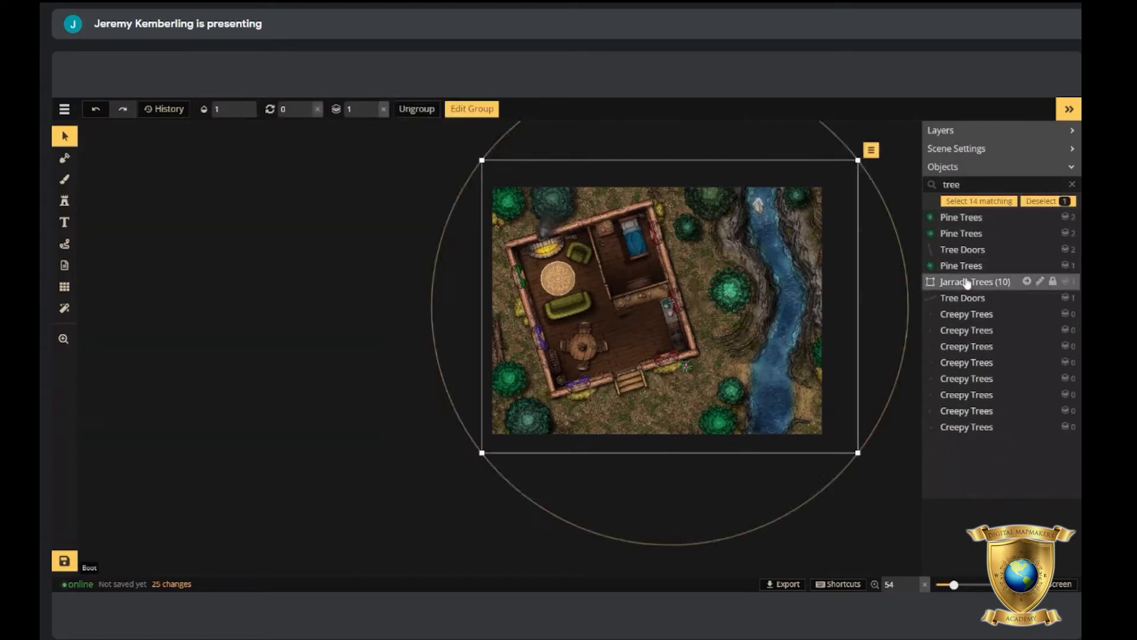
pyautogui.click(474, 109)
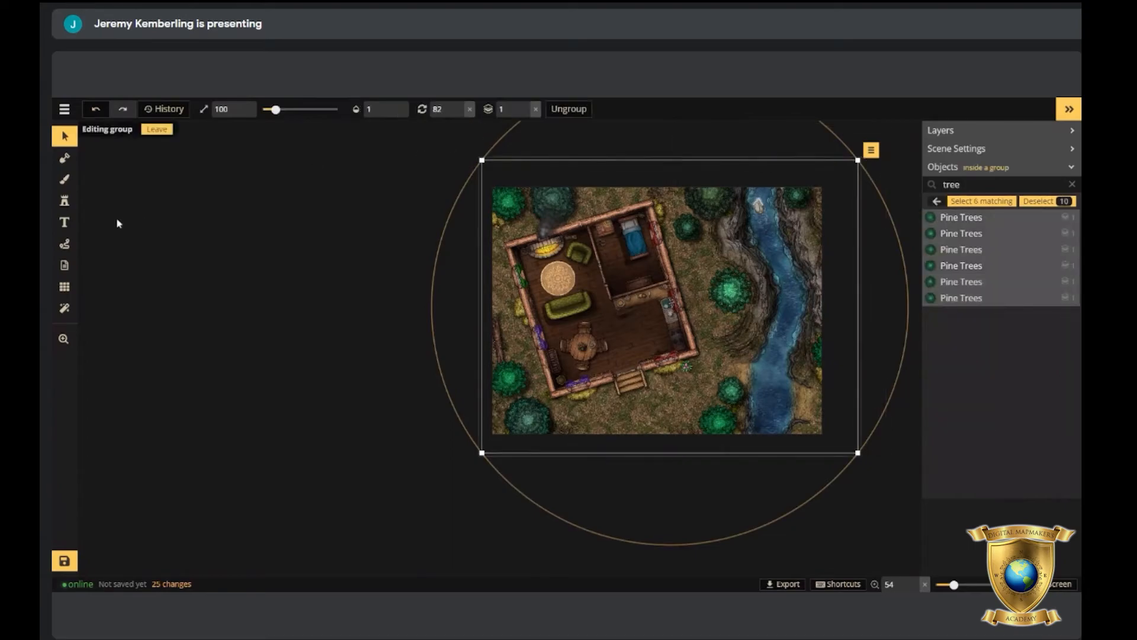
# Clear the current selection and select all the matching Pine Trees inside the group.
pyautogui.click(66, 203)
pyautogui.click(64, 136)
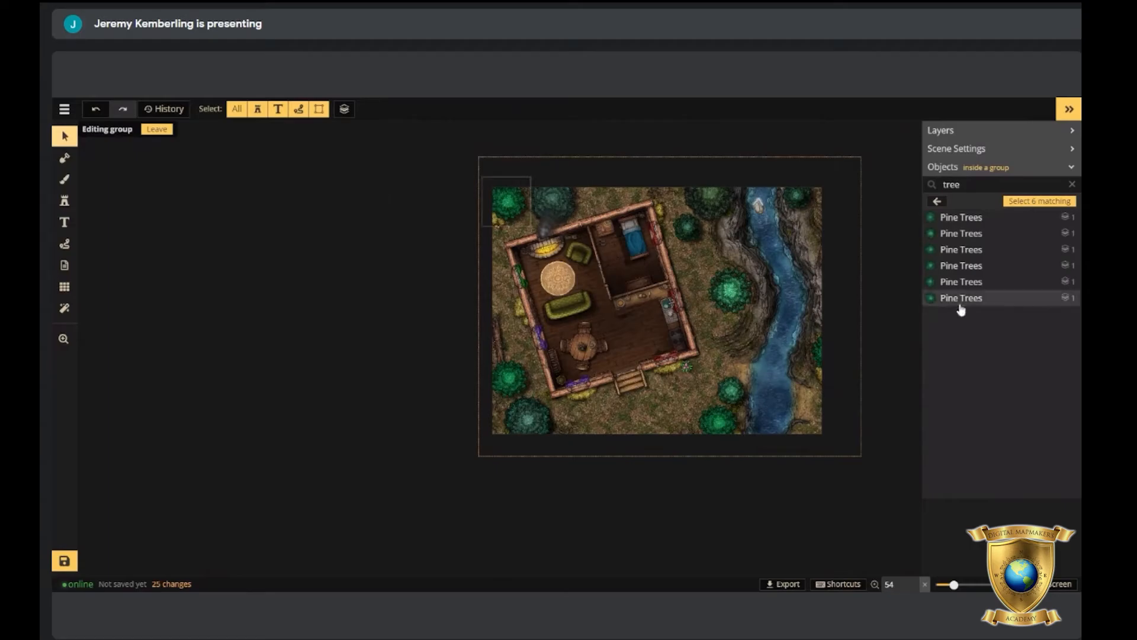
pyautogui.click(64, 222)
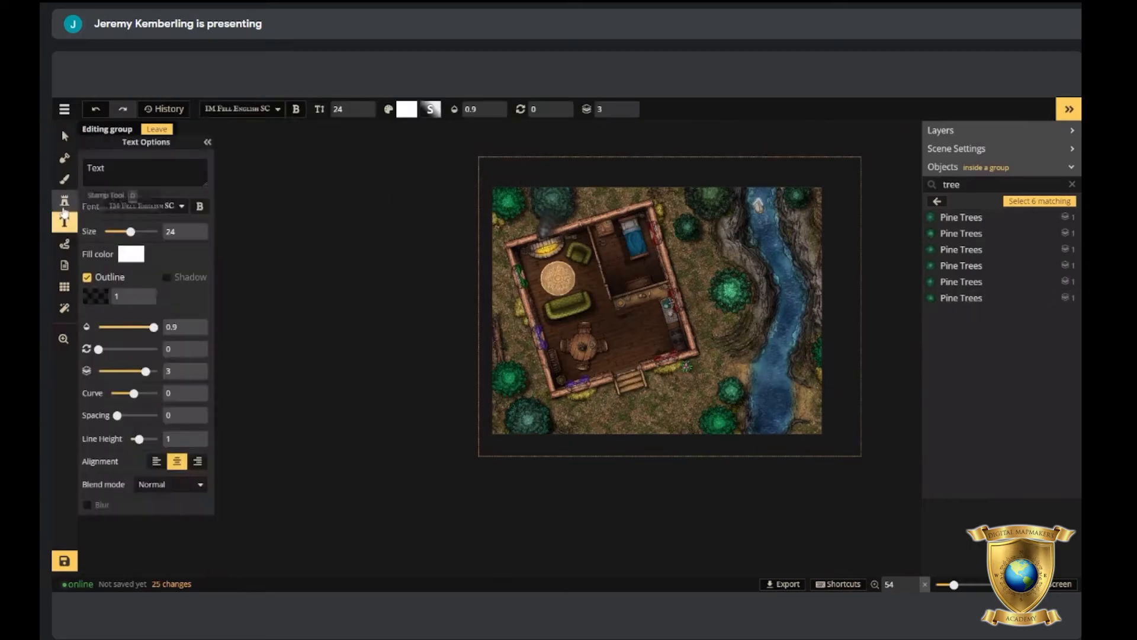
pyautogui.click(65, 200)
pyautogui.click(65, 136)
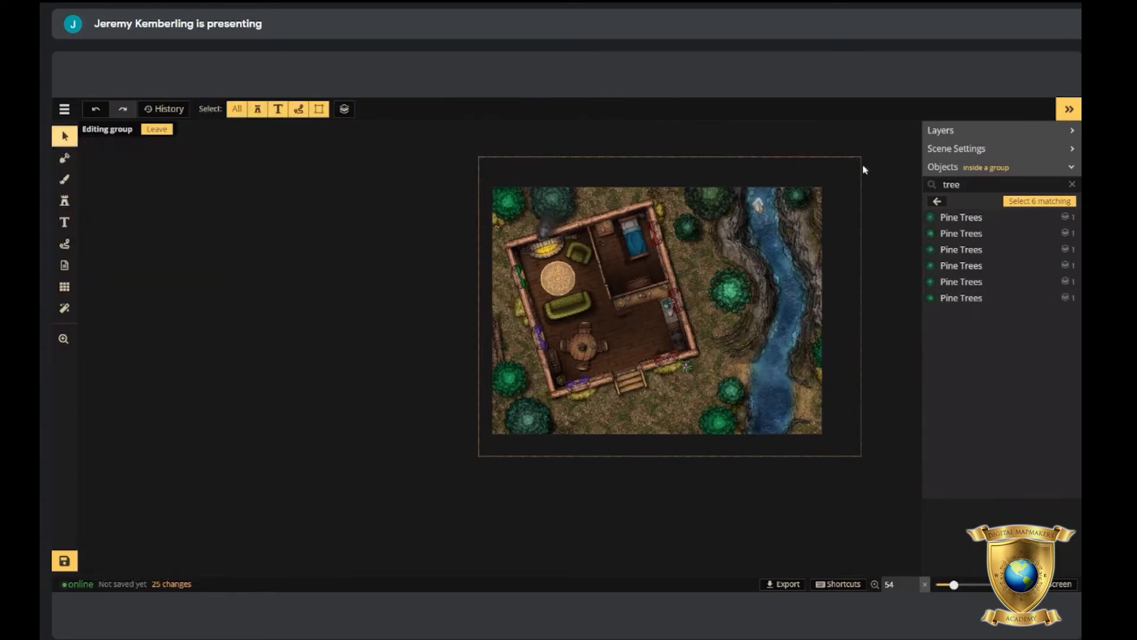
pyautogui.click(1025, 201)
# Try the Layer shadow type on the selected pine trees with global offsets of -8.8 horizontal and -2 vertical, and reset the offsets.
pyautogui.click(155, 315)
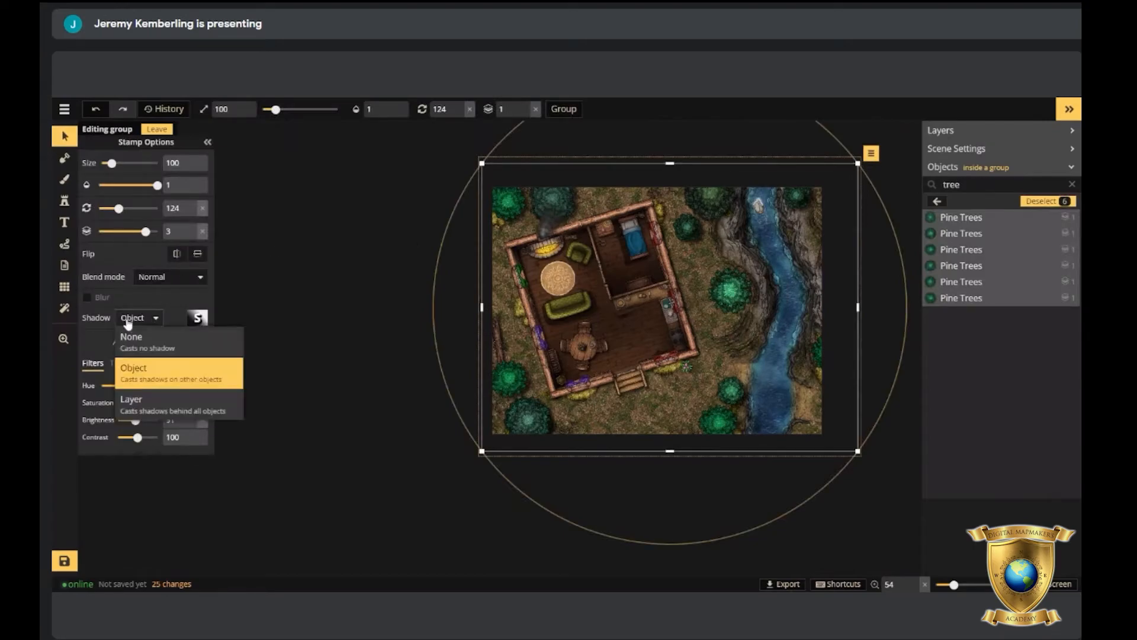
pyautogui.click(148, 374)
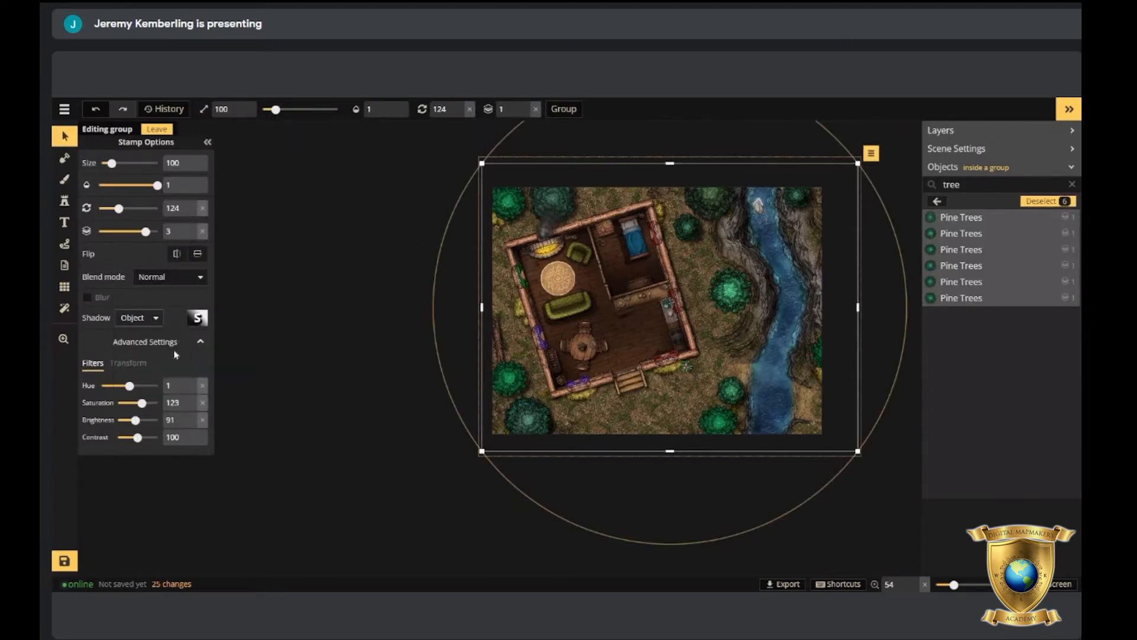
pyautogui.click(197, 319)
pyautogui.click(143, 319)
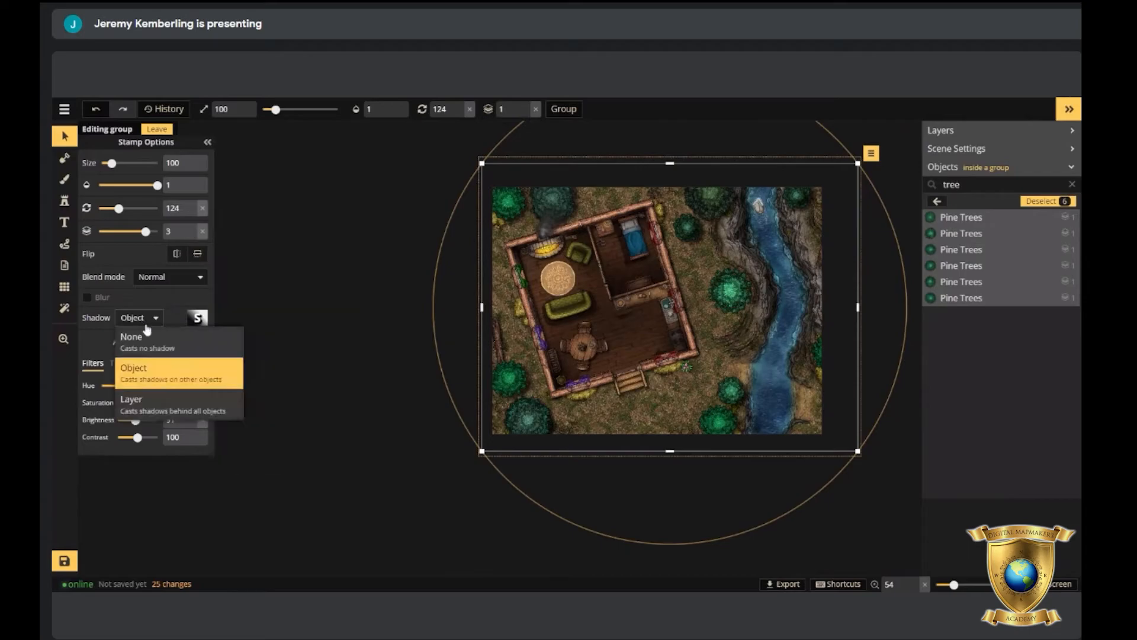
pyautogui.click(140, 401)
pyautogui.click(197, 320)
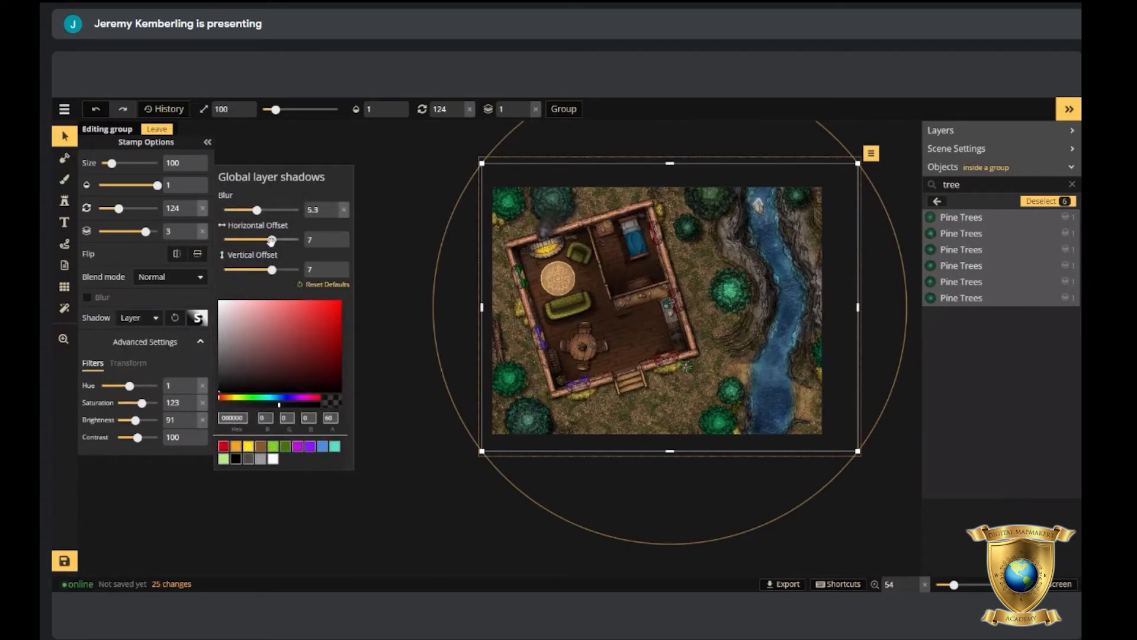
pyautogui.moveTo(244, 247); pyautogui.dragTo(249, 248)
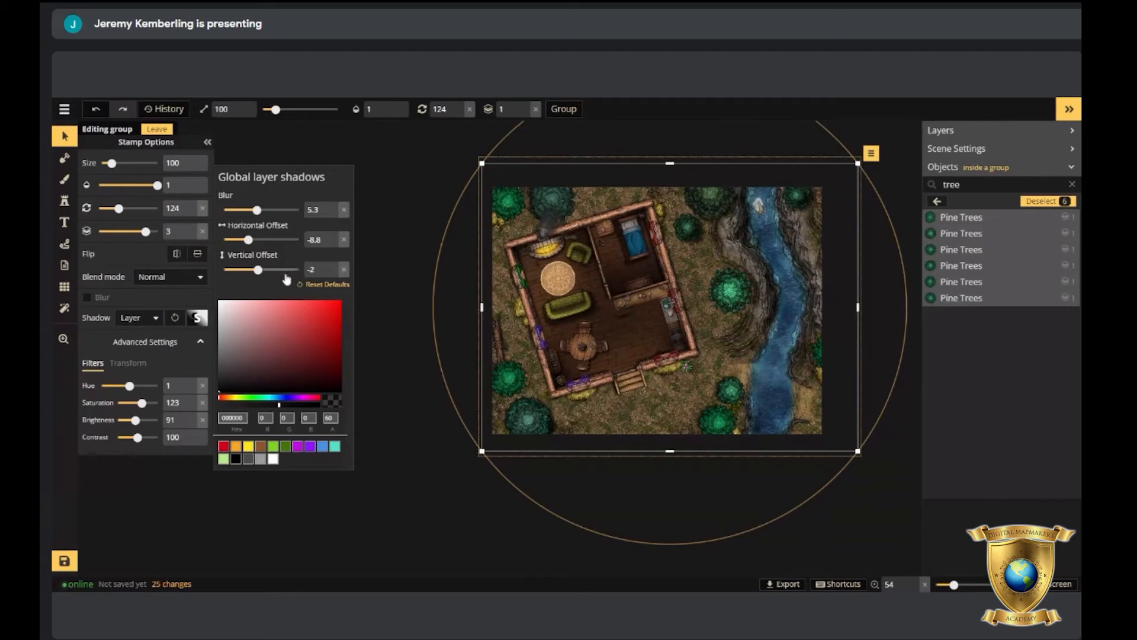
pyautogui.click(343, 239)
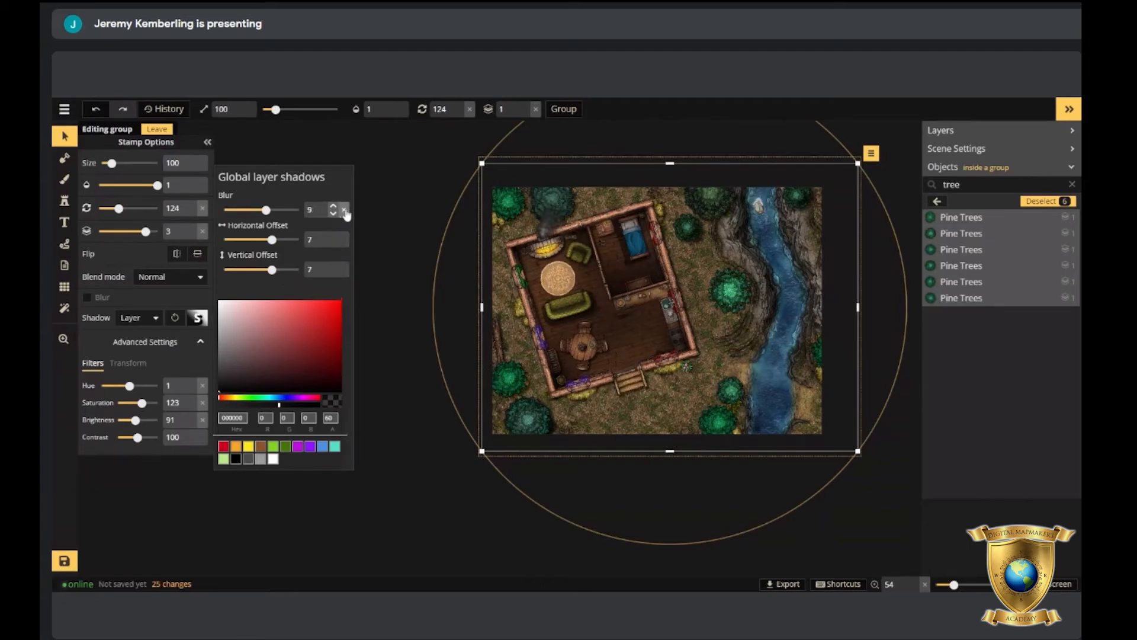
# Undo and redo the latest changes, and leave the tree group.
pyautogui.click(142, 318)
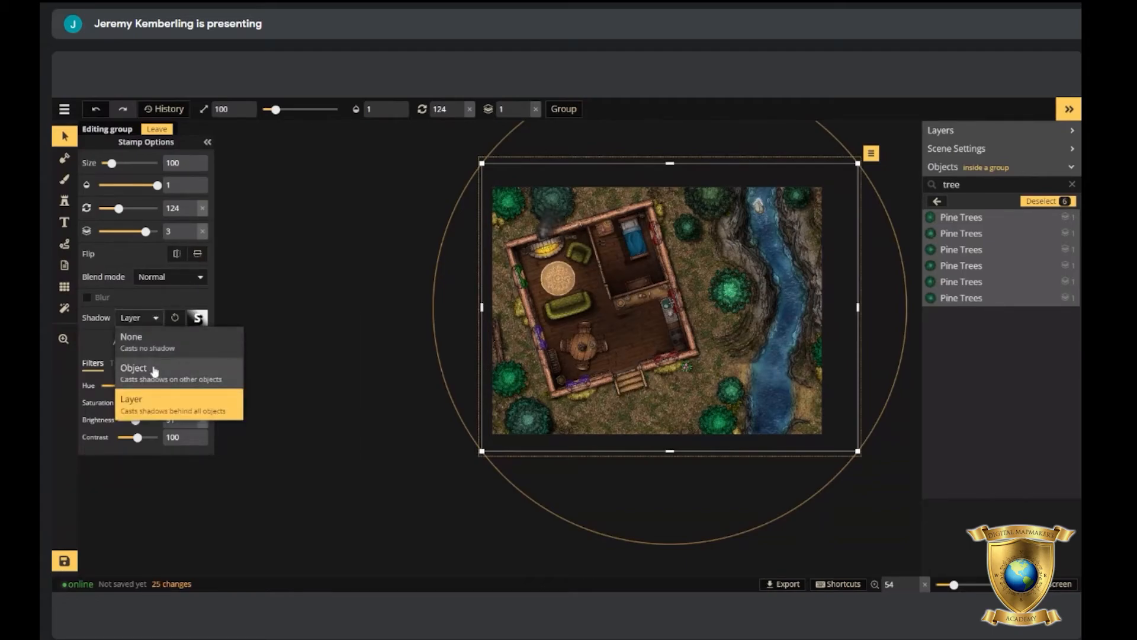
pyautogui.click(95, 110)
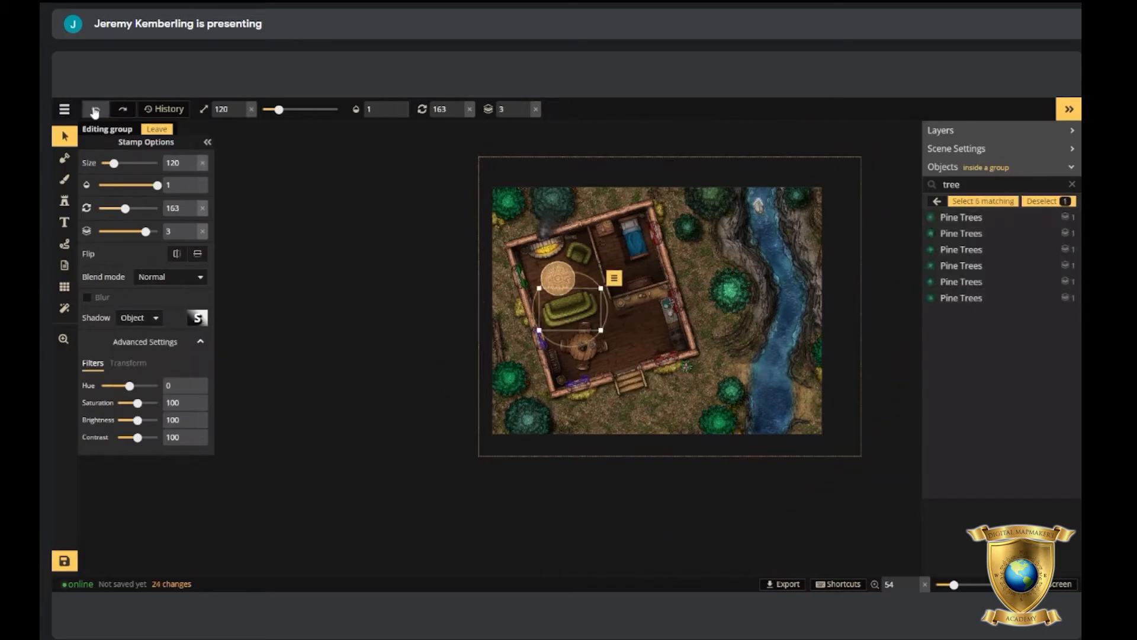
pyautogui.click(100, 110)
pyautogui.click(123, 110)
pyautogui.click(123, 110)
pyautogui.click(136, 140)
pyautogui.click(151, 130)
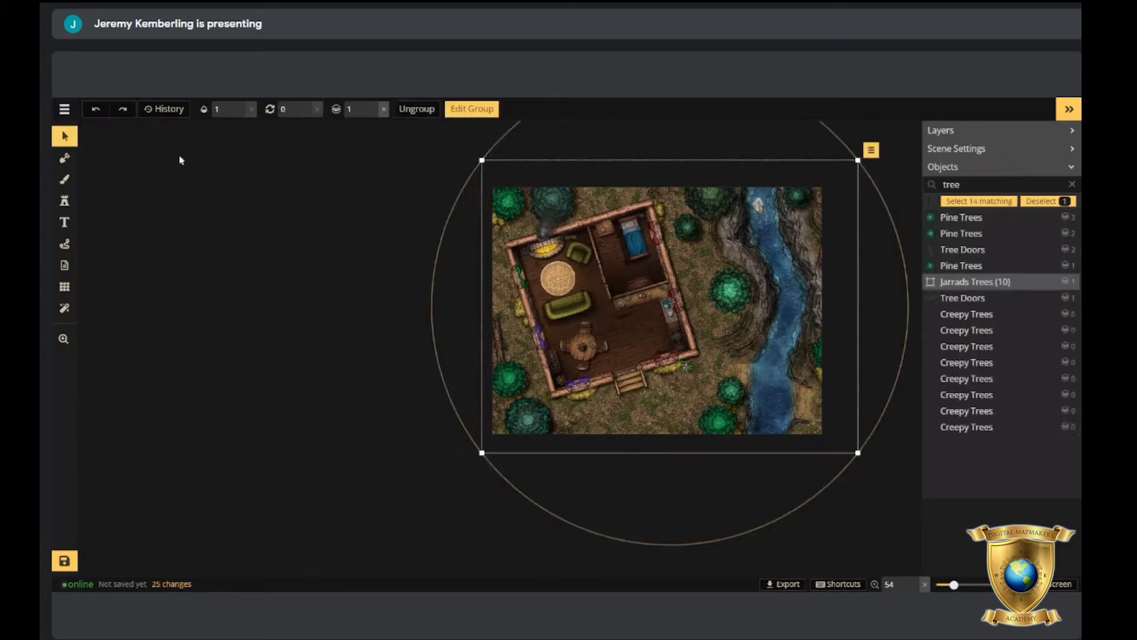
# Switch the stamp catalog's style from Fantasy Battlemaps 2.0 to Fantasy Regional HD, clear the search and pick the side-view Pine Trees stamp.
pyautogui.press('s')
pyautogui.click(142, 205)
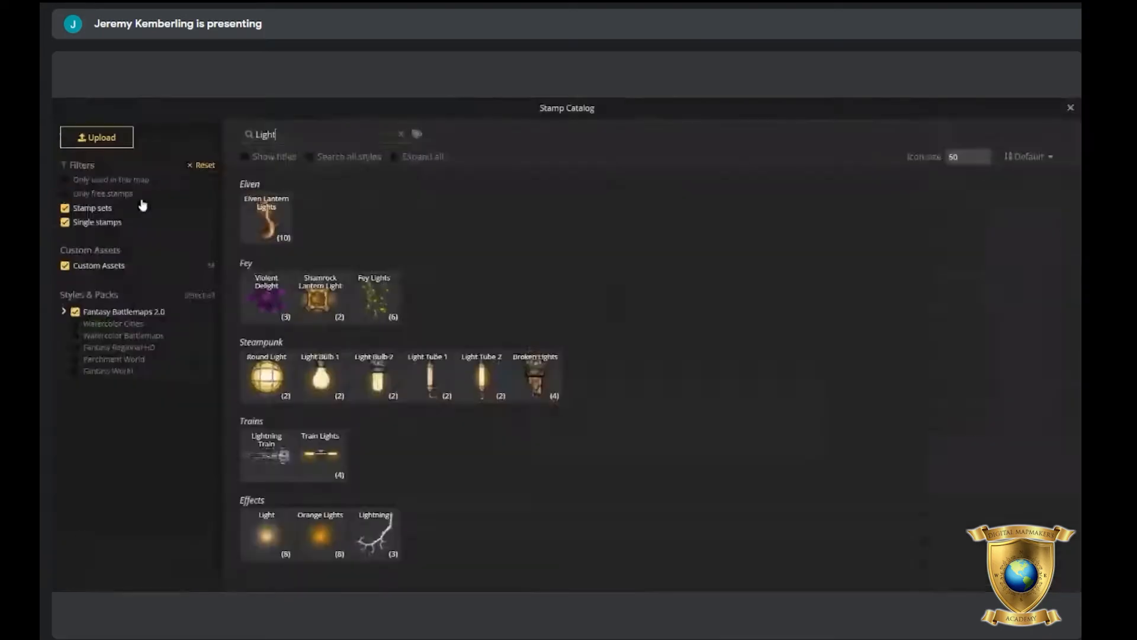
pyautogui.click(78, 318)
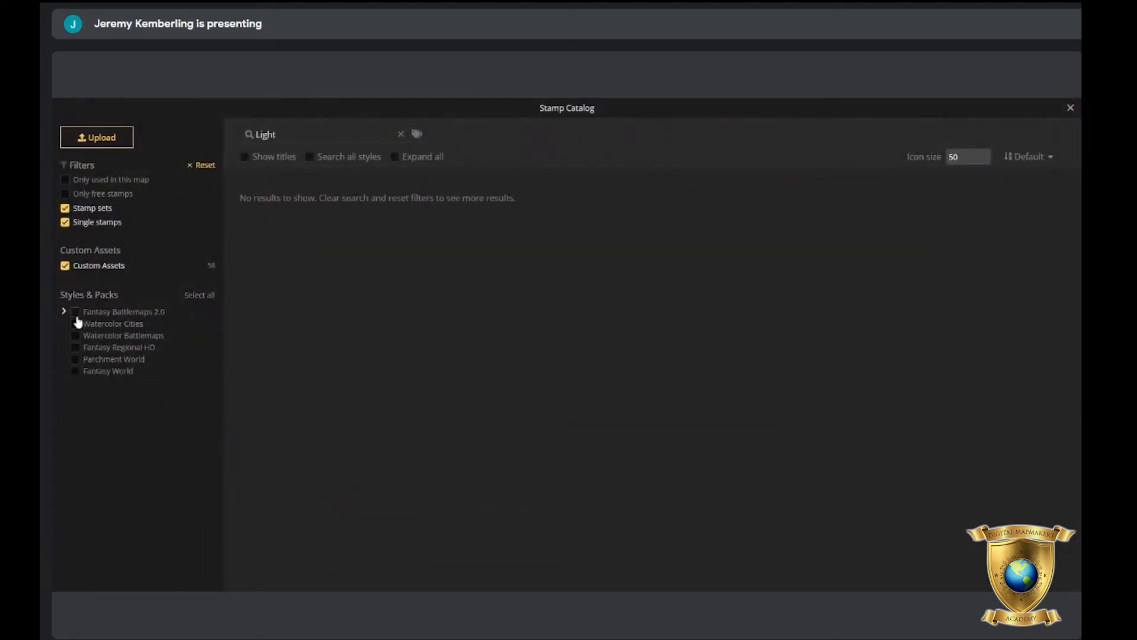
pyautogui.click(78, 352)
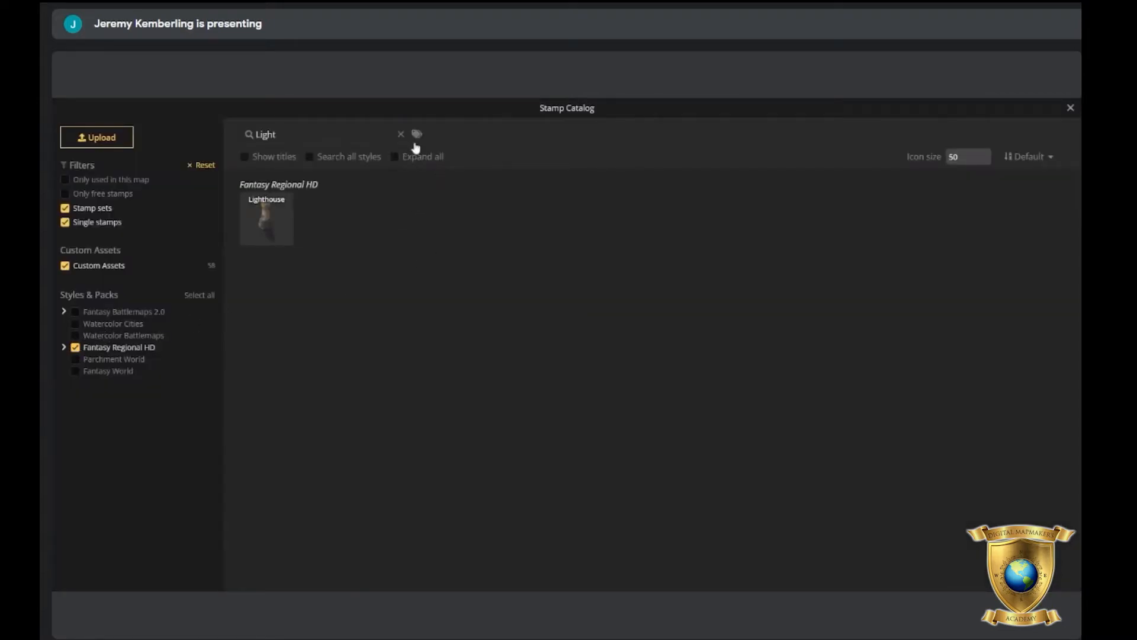
pyautogui.click(402, 135)
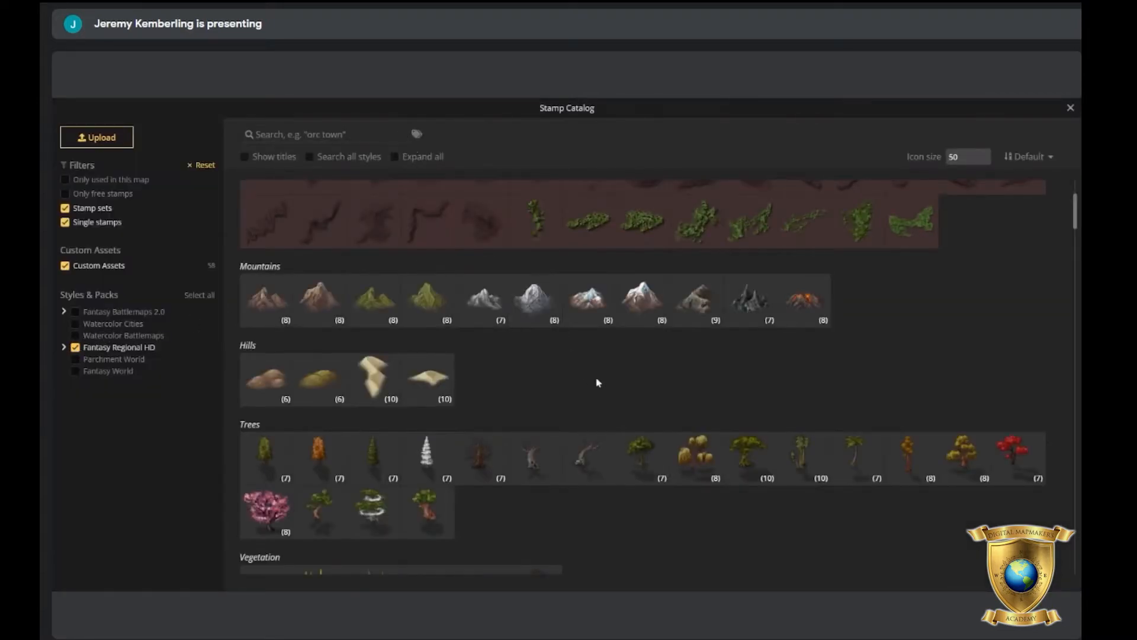
pyautogui.scroll(-2, 587, 383)
pyautogui.click(374, 350)
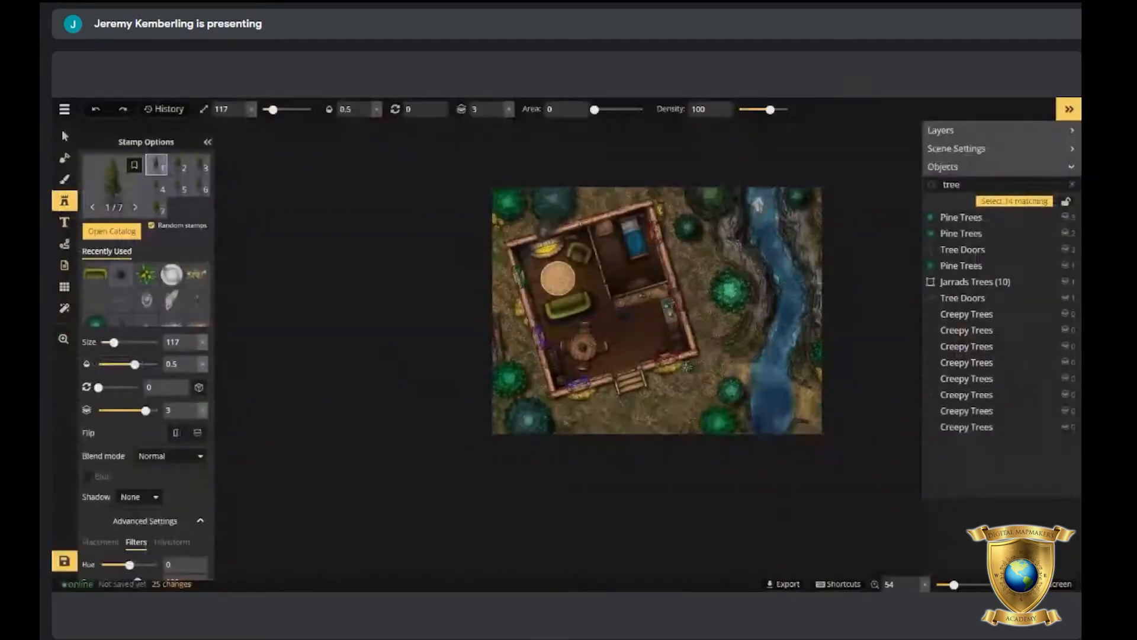
# Place the pine stamp at size 307, rotation 210 and opacity 0.5 beside the large pine between the cabin and the river.
pyautogui.scroll(3, 689, 303)
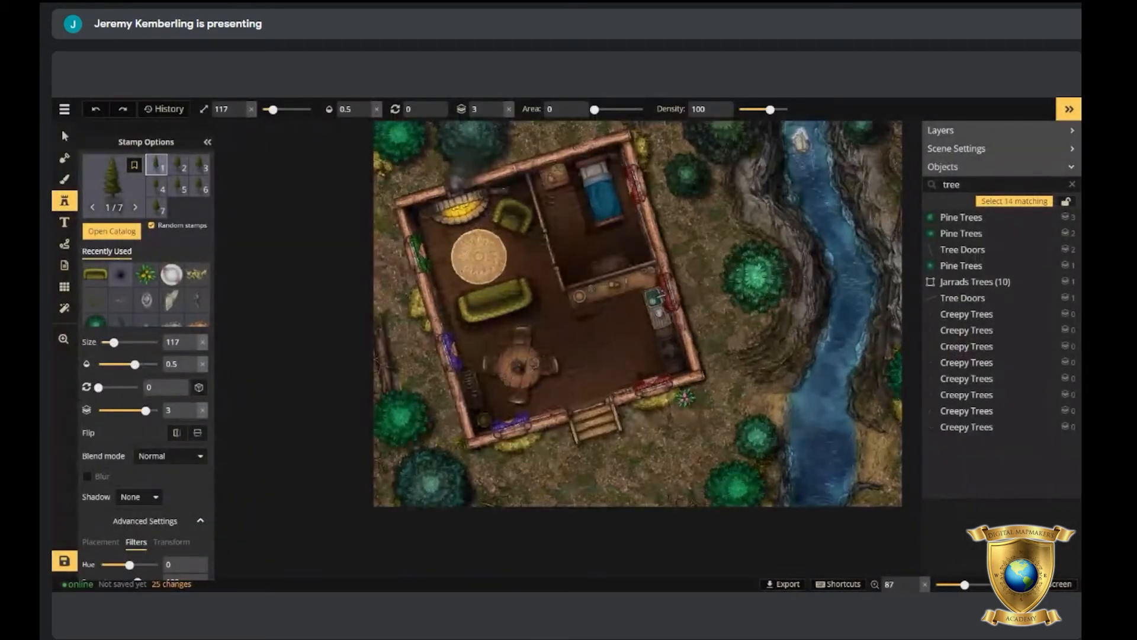
pyautogui.moveTo(98, 387); pyautogui.dragTo(126, 387)
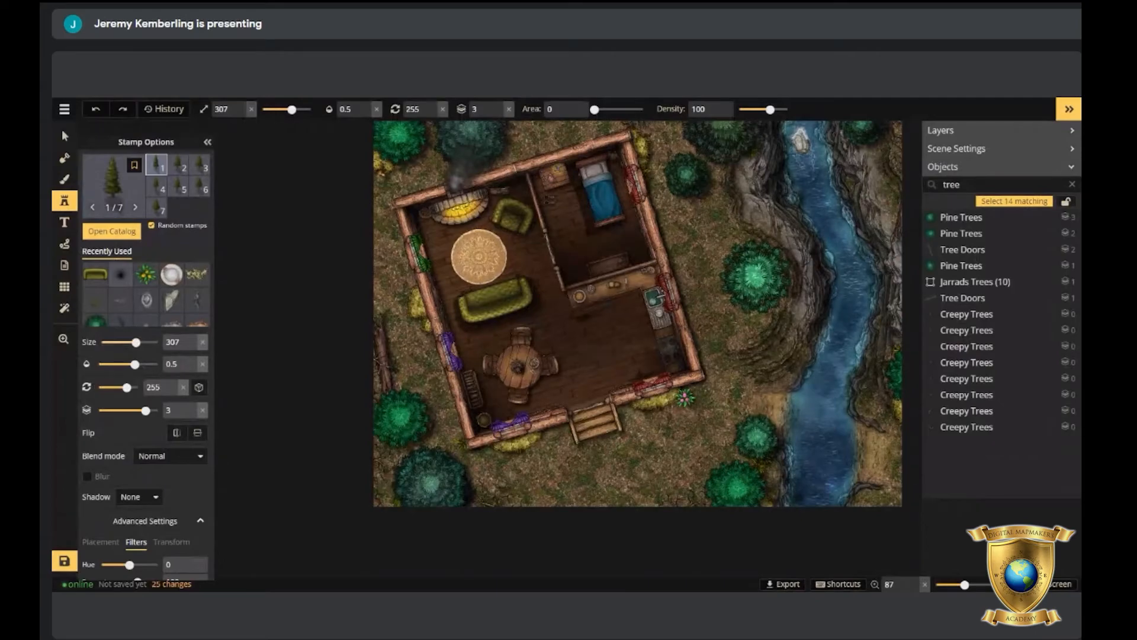
pyautogui.click(733, 316)
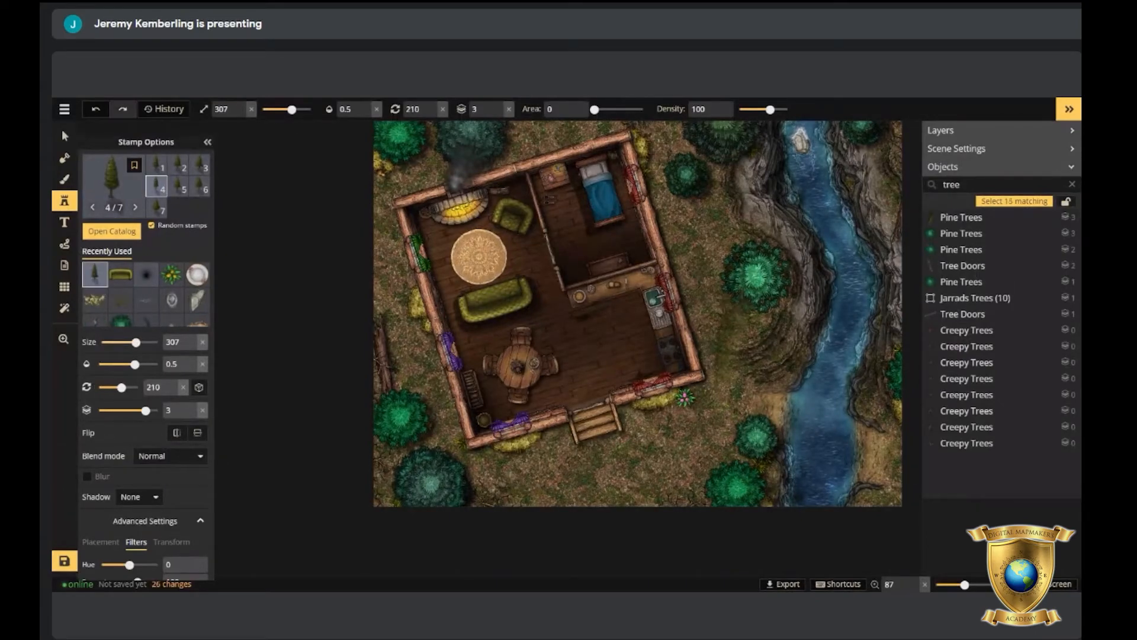
# Turn the placed pine stamp into a ground shadow with size 357, rotation 201, layer 1 and brightness 0.
pyautogui.press('s')
pyautogui.moveTo(825, 328); pyautogui.dragTo(823, 339)
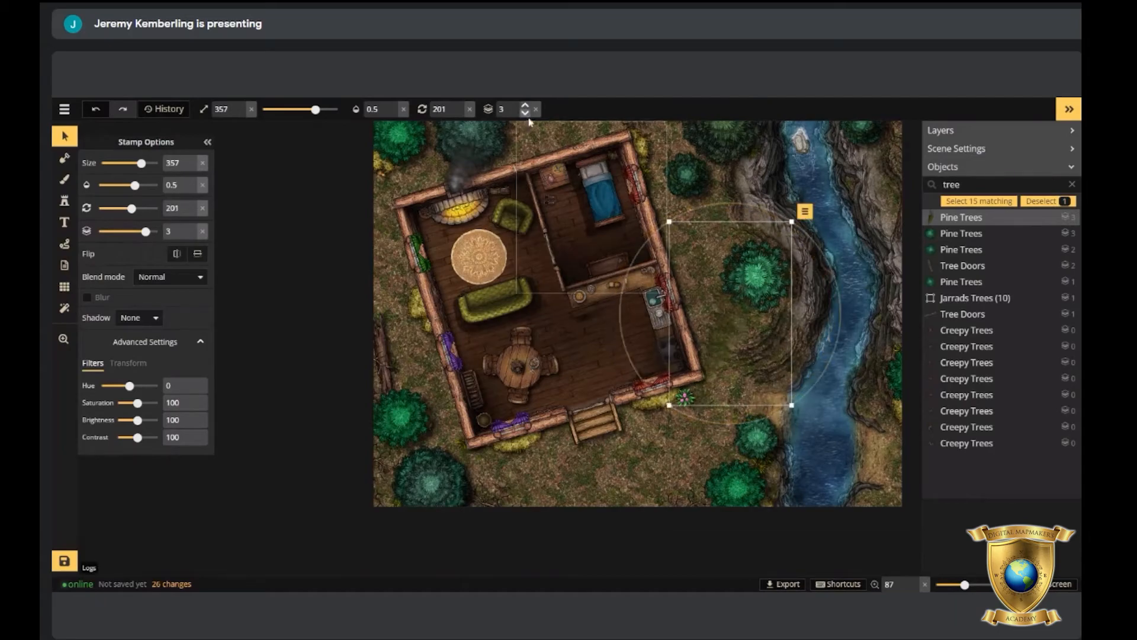
pyautogui.scroll(-2, 521, 110)
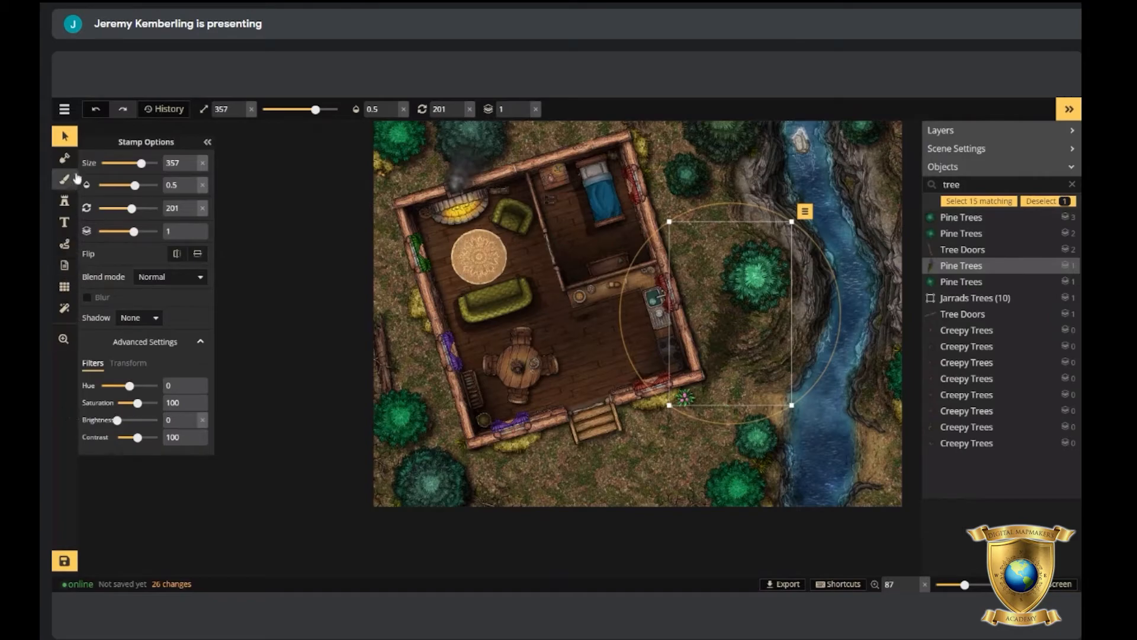
# Stretch the tree shadow to width 164 and fit it under the pine with opacity 0.35, rotation 211 and size 356.
pyautogui.click(128, 363)
pyautogui.moveTo(142, 388); pyautogui.dragTo(143, 385)
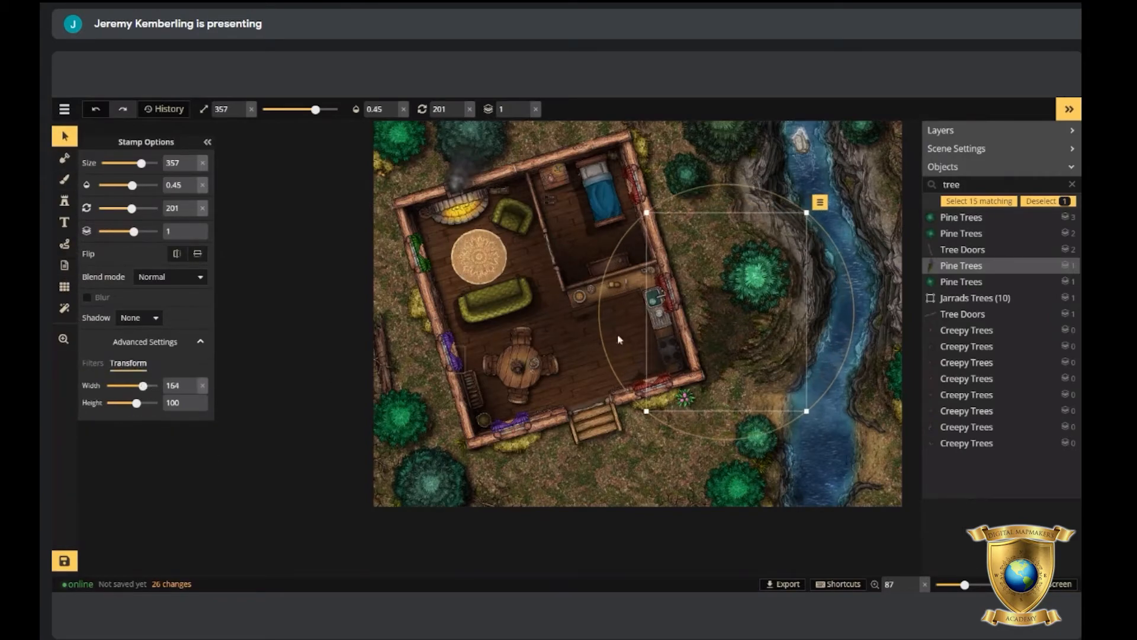
pyautogui.click(746, 328)
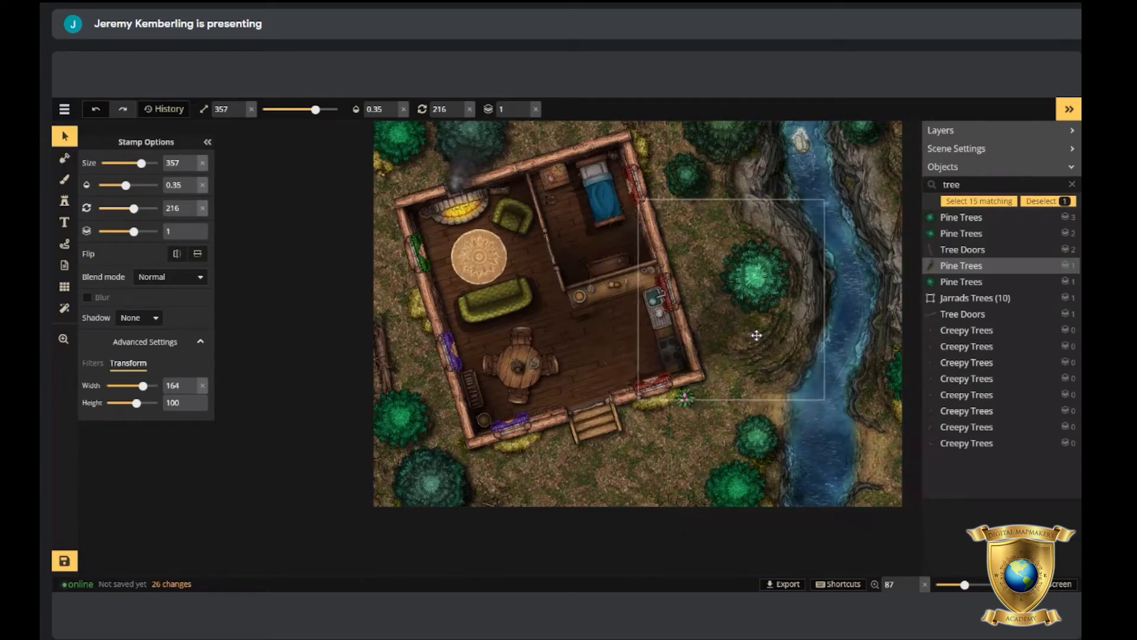
pyautogui.moveTo(865, 336); pyautogui.dragTo(868, 325)
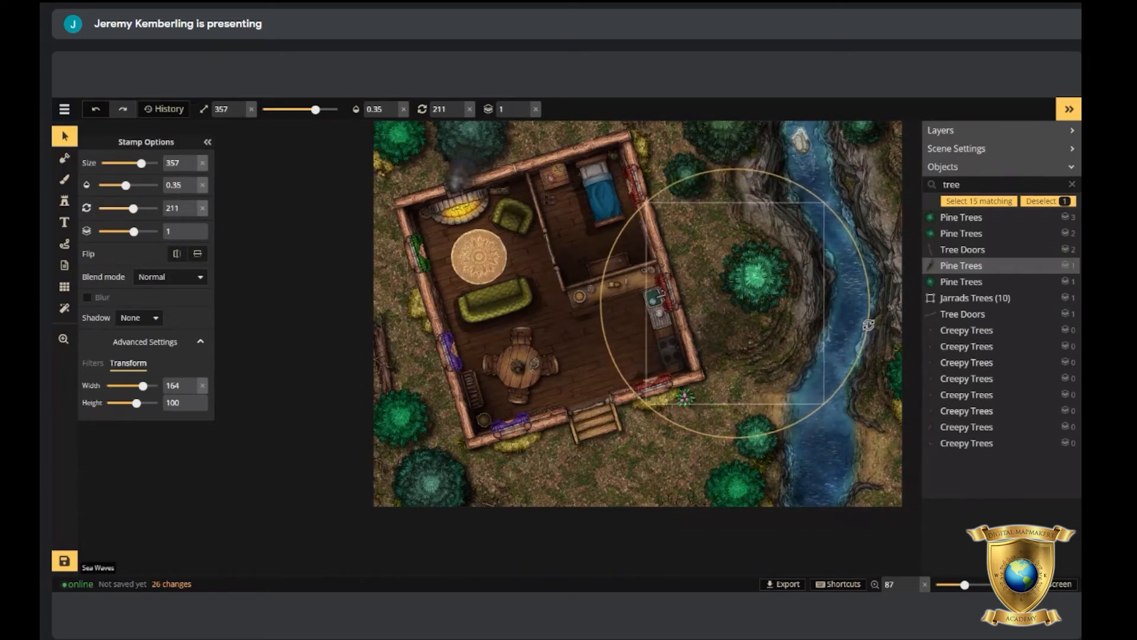
pyautogui.scroll(-2, 651, 296)
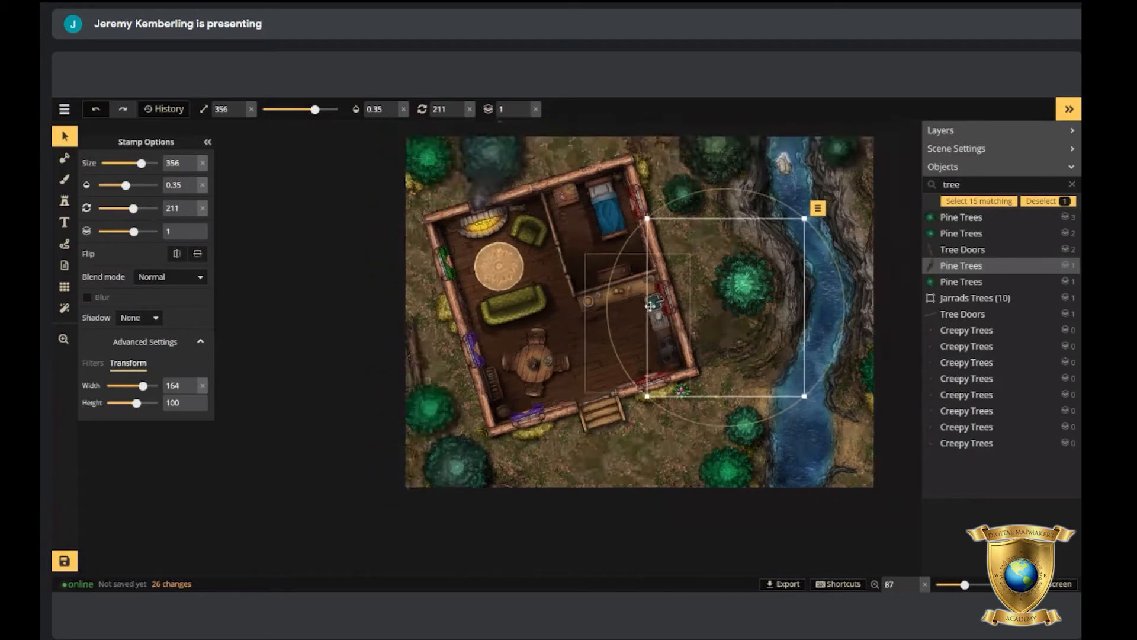
# Paste copies of the tree shadow for the pines along the map's upper edge, including the small pine just outside the bedroom.
pyautogui.hotkey('ctrl', 'v')
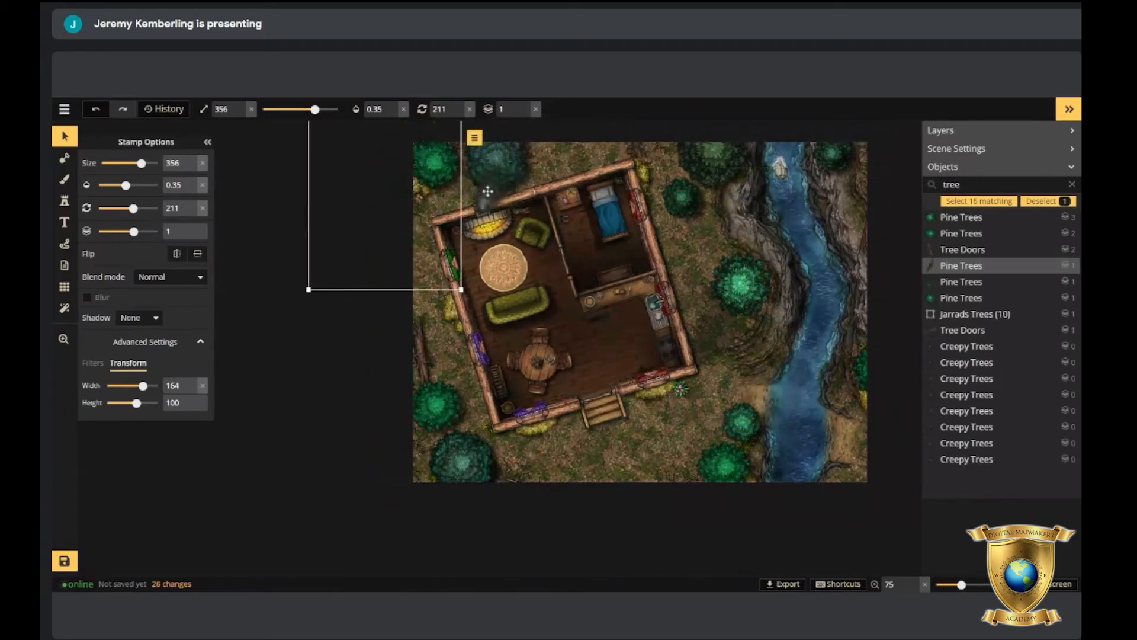
pyautogui.hotkey('ctrl', 'v')
pyautogui.hotkey('ctrl', 'v')
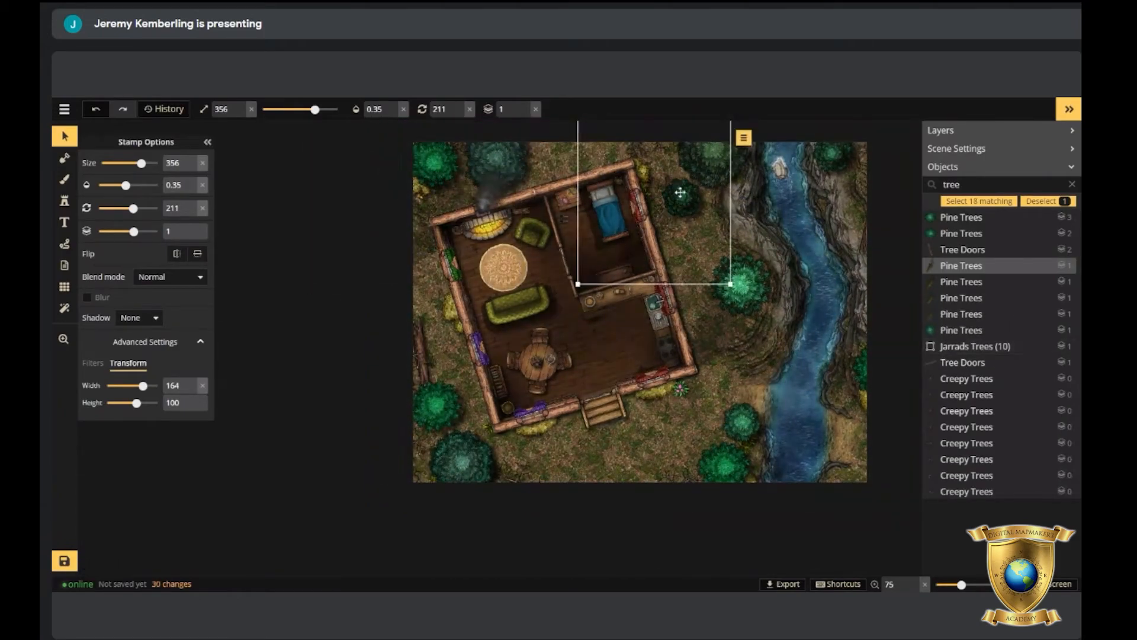
pyautogui.moveTo(656, 221); pyautogui.dragTo(686, 200)
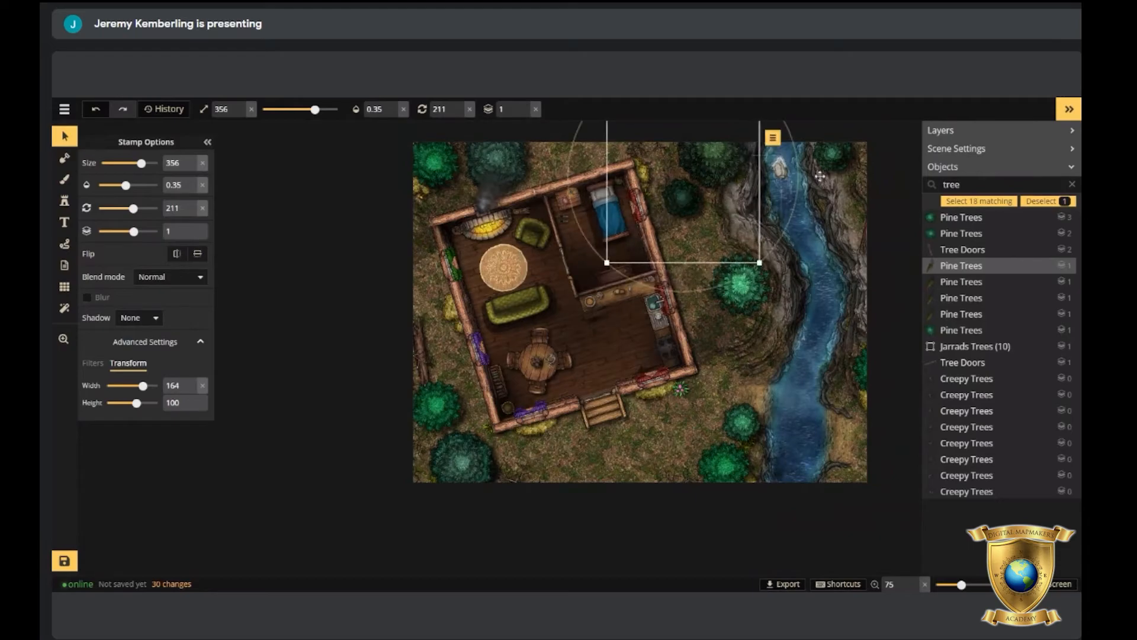
# Paste another tree shadow for the pine across the river near the upper edge and set it to layer 0, height 164 and size 196.
pyautogui.hotkey('ctrl', 'v')
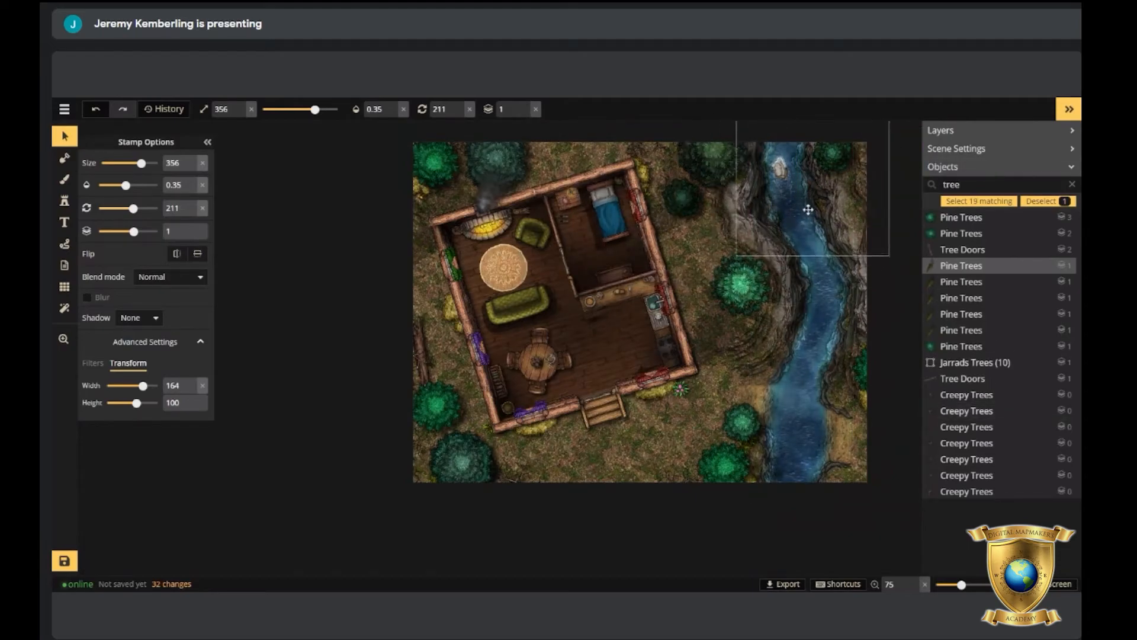
pyautogui.click(809, 210)
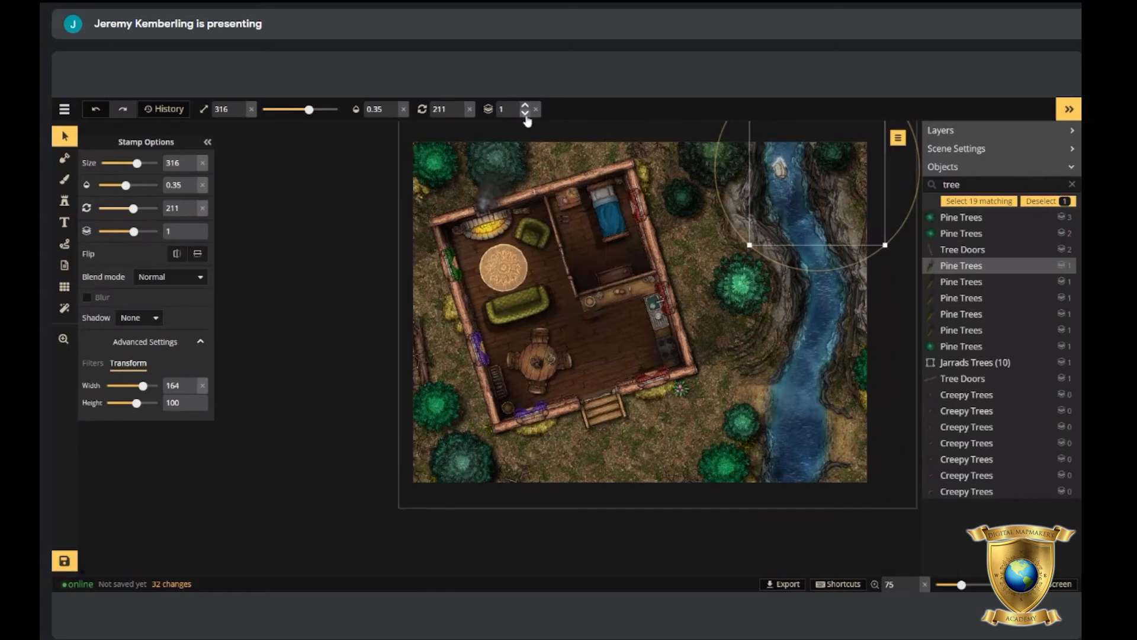
pyautogui.click(525, 113)
pyautogui.moveTo(815, 201); pyautogui.dragTo(820, 198)
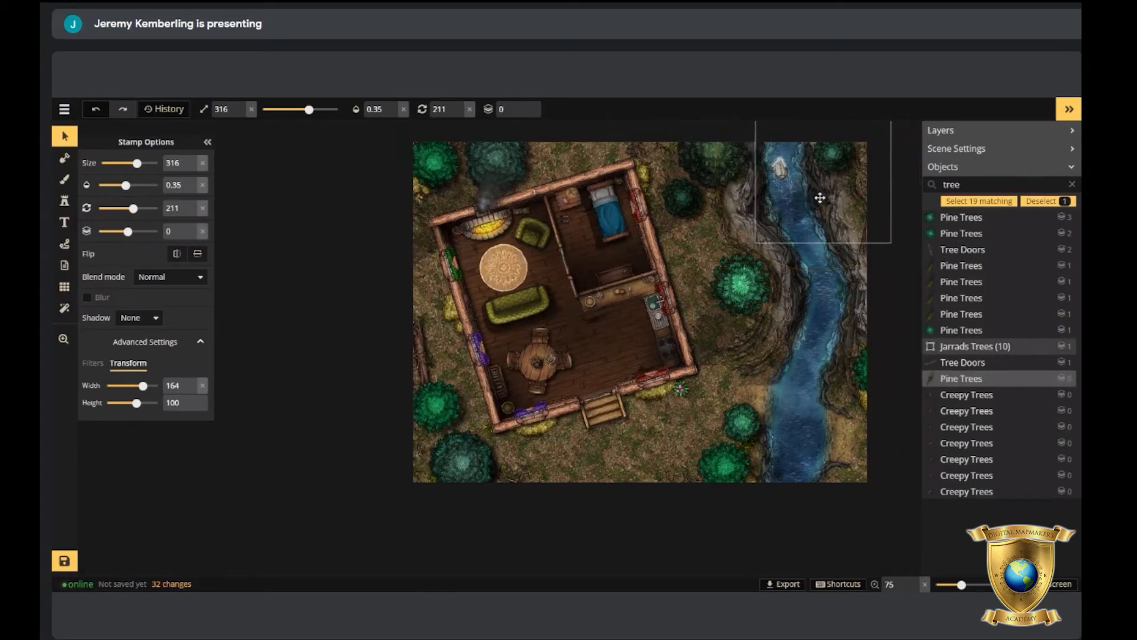
pyautogui.scroll(-3, 814, 197)
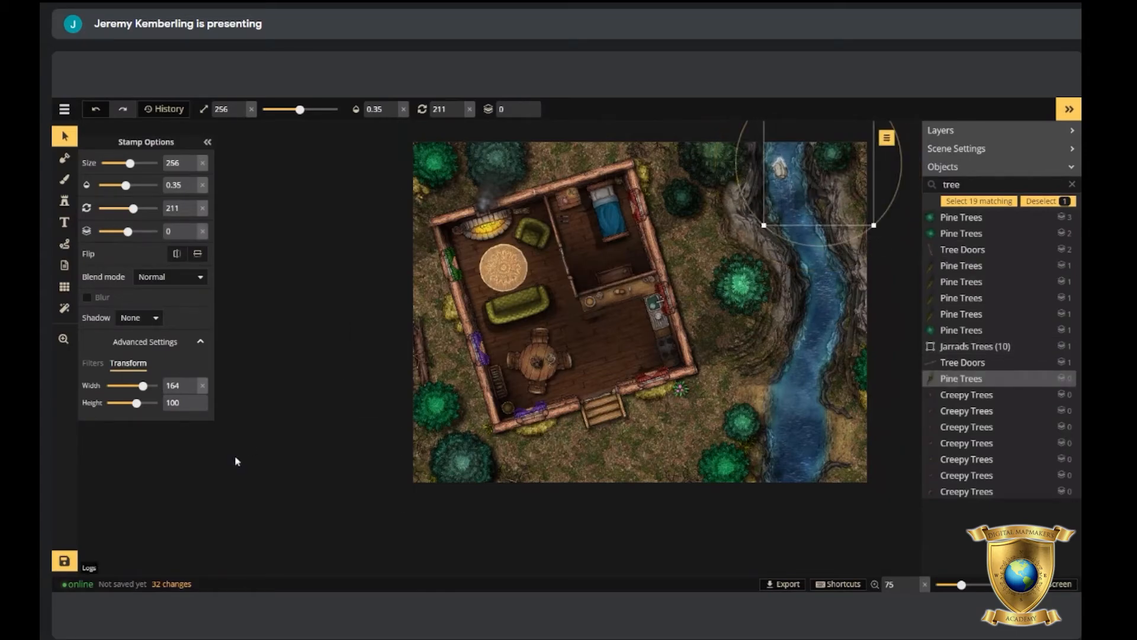
pyautogui.moveTo(137, 404); pyautogui.dragTo(144, 404)
pyautogui.scroll(-1, 789, 220)
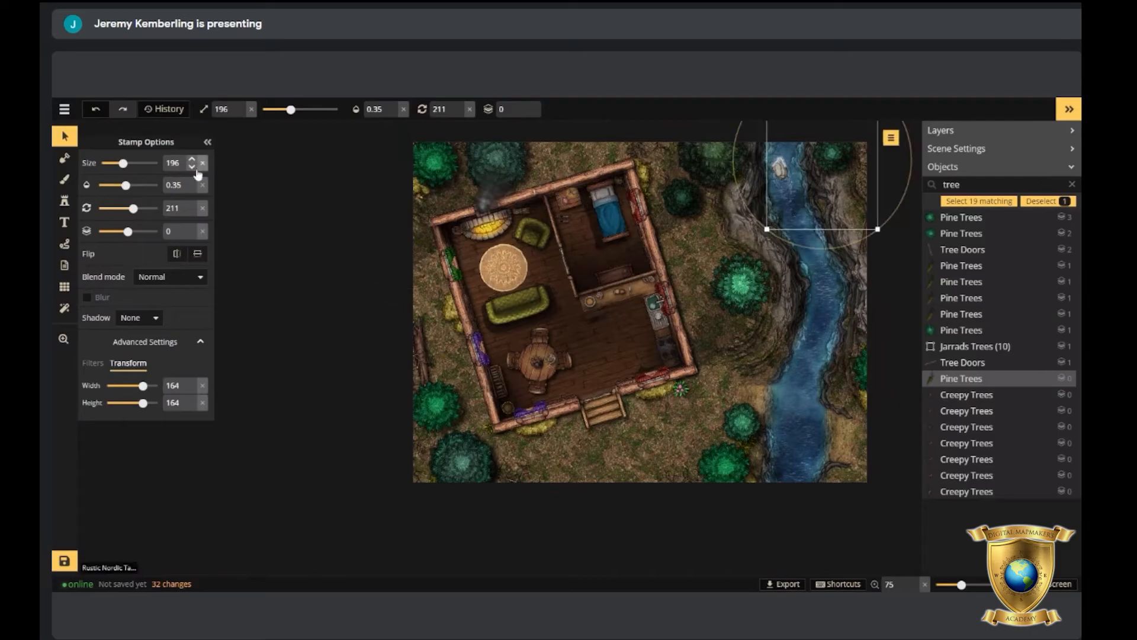
# Duplicate the layer 1 pine between the cabin and the river, move the copy over the upper river and reduce its size to 81.
pyautogui.click(951, 217)
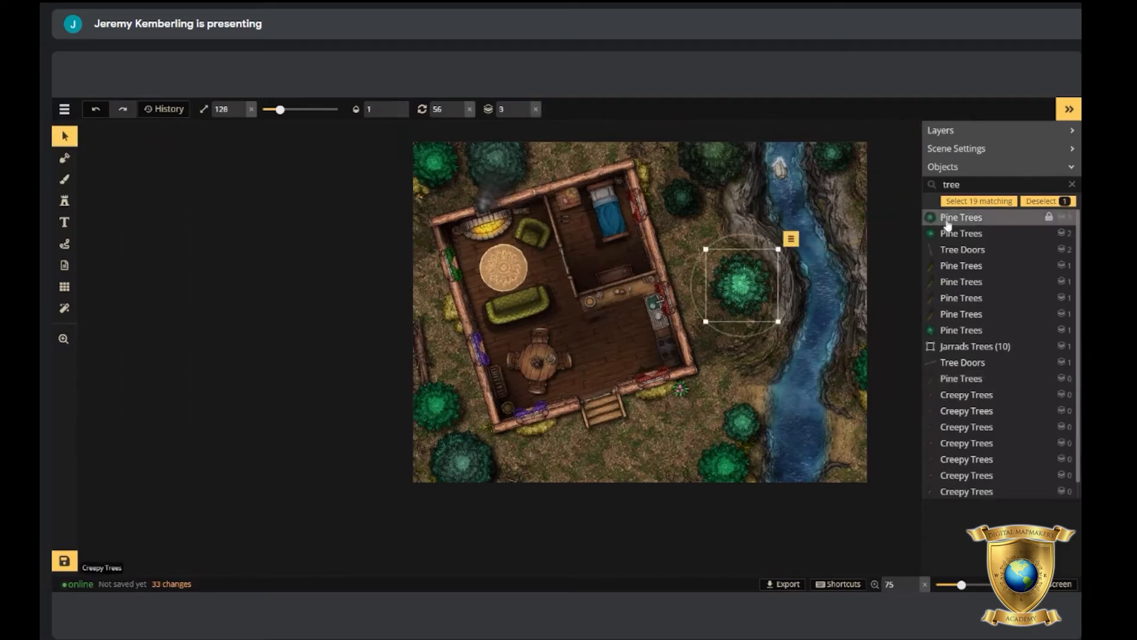
pyautogui.click(960, 330)
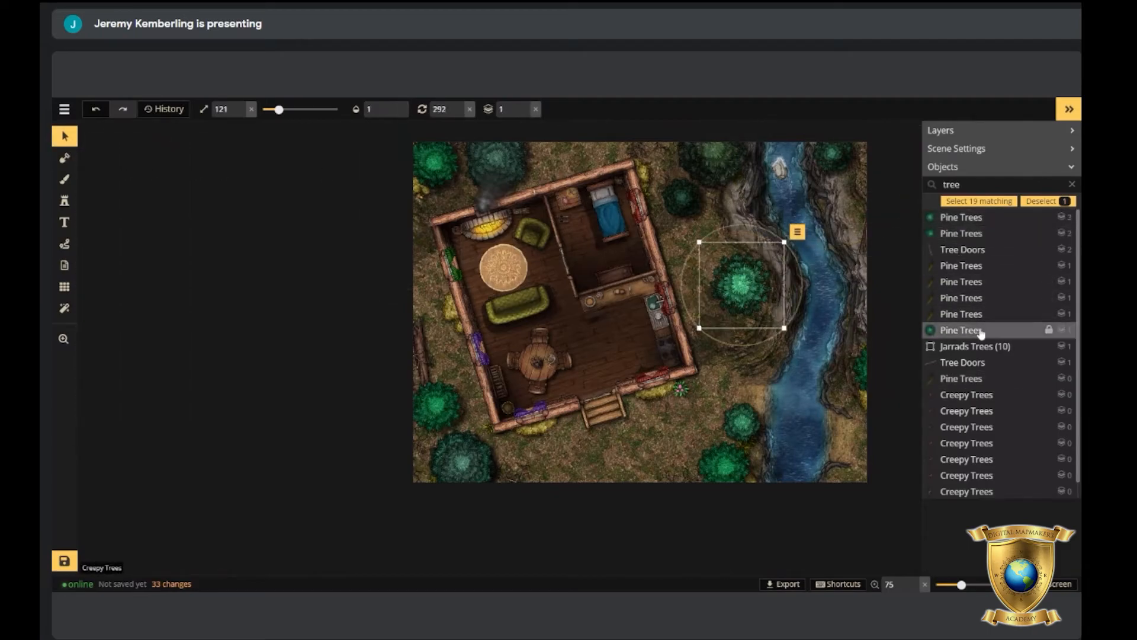
pyautogui.moveTo(797, 236)
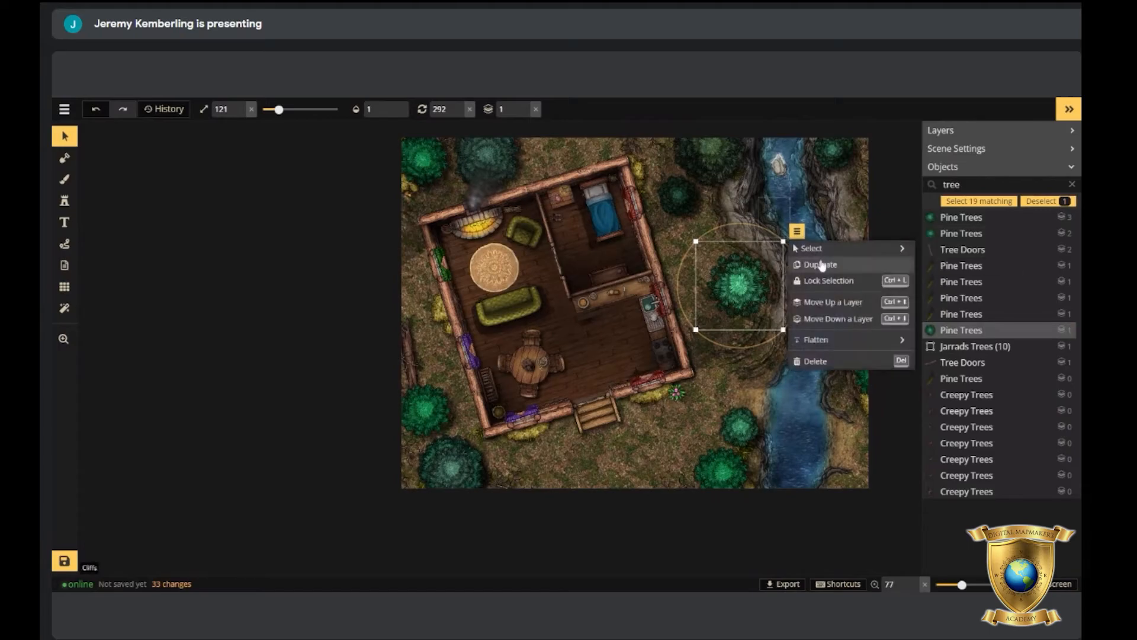
pyautogui.click(822, 264)
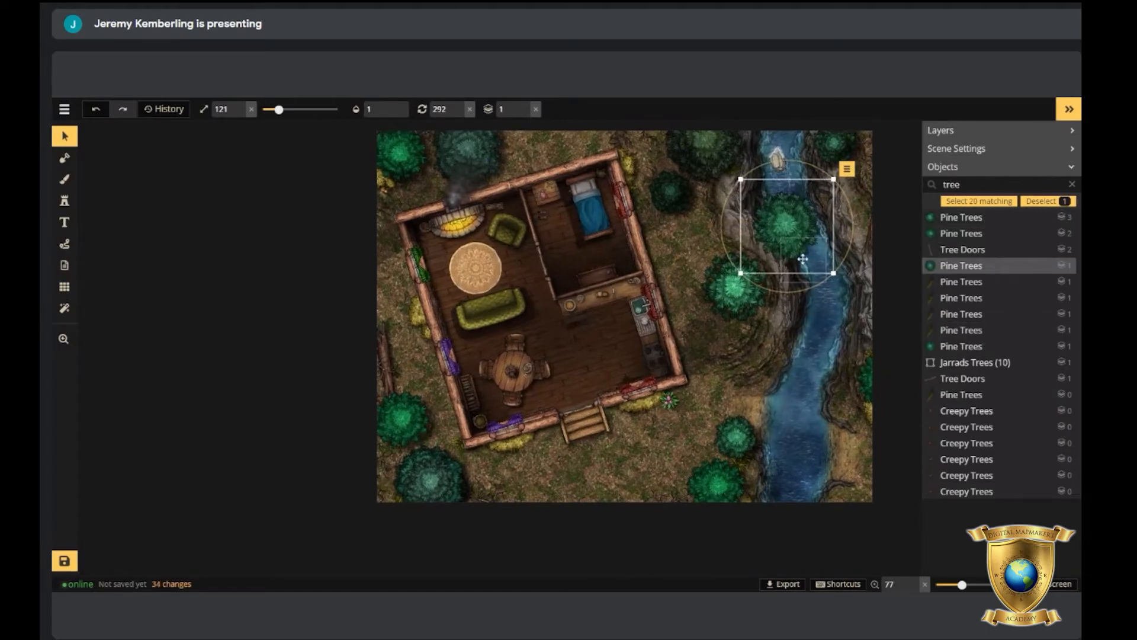
pyautogui.scroll(8, 802, 258)
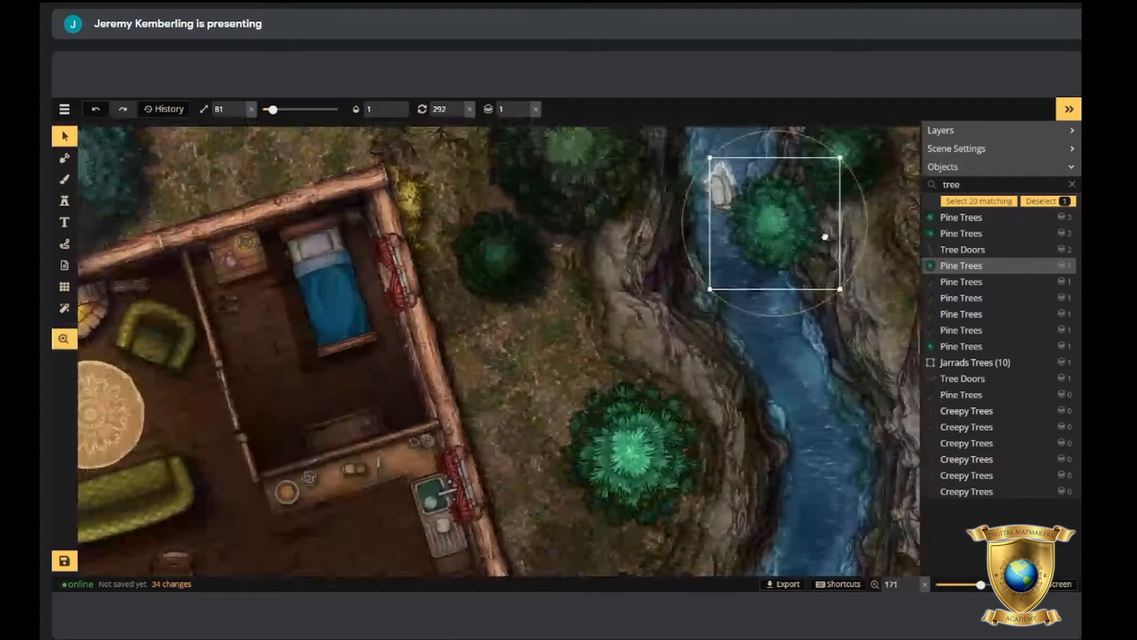
# Move the pine tree down onto the upper riverbank beside the rock and enlarge it to size 91.
pyautogui.moveTo(825, 237); pyautogui.dragTo(738, 313)
pyautogui.scroll(4, 751, 320)
pyautogui.scroll(-2, 738, 313)
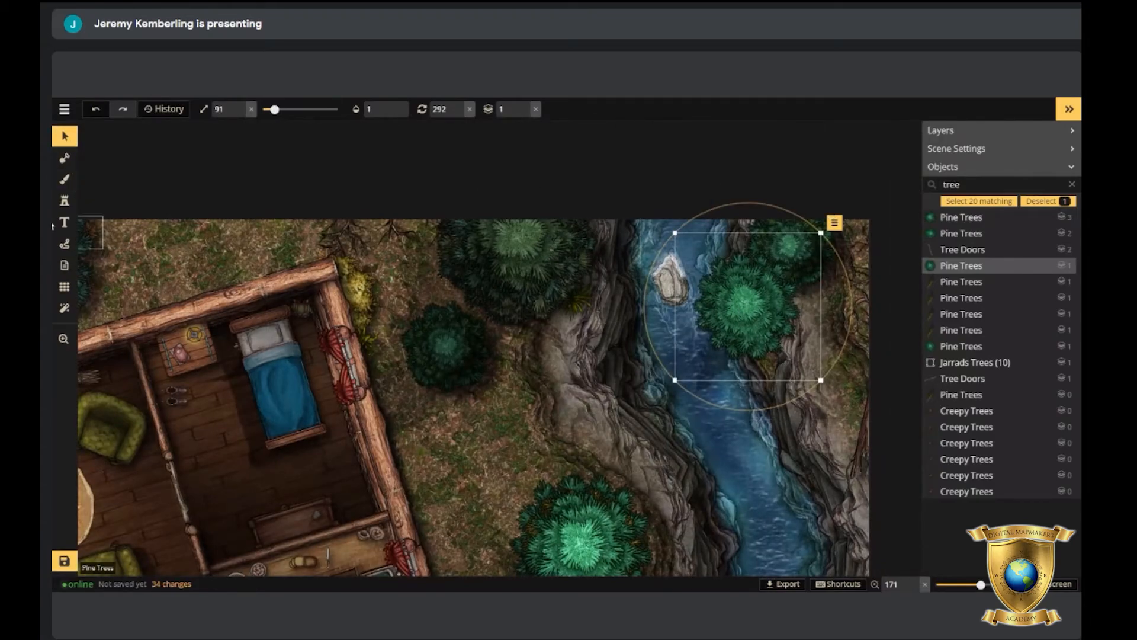
pyautogui.click(68, 208)
pyautogui.click(63, 131)
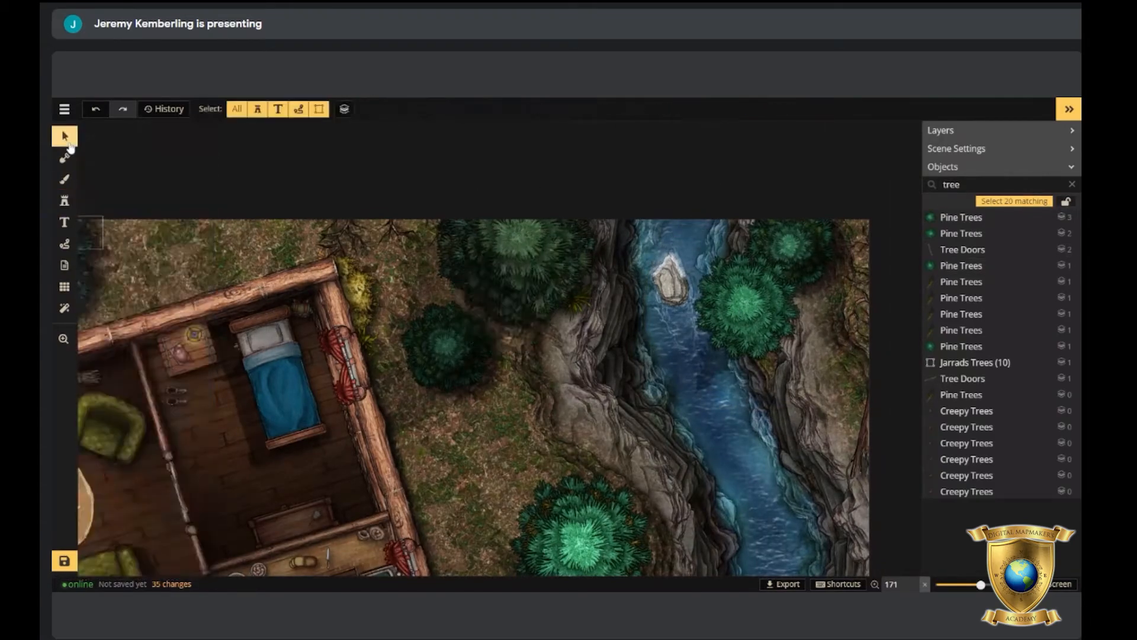
# Select the pine tree beside the river rock and change its blend mode to Overlay.
pyautogui.click(702, 299)
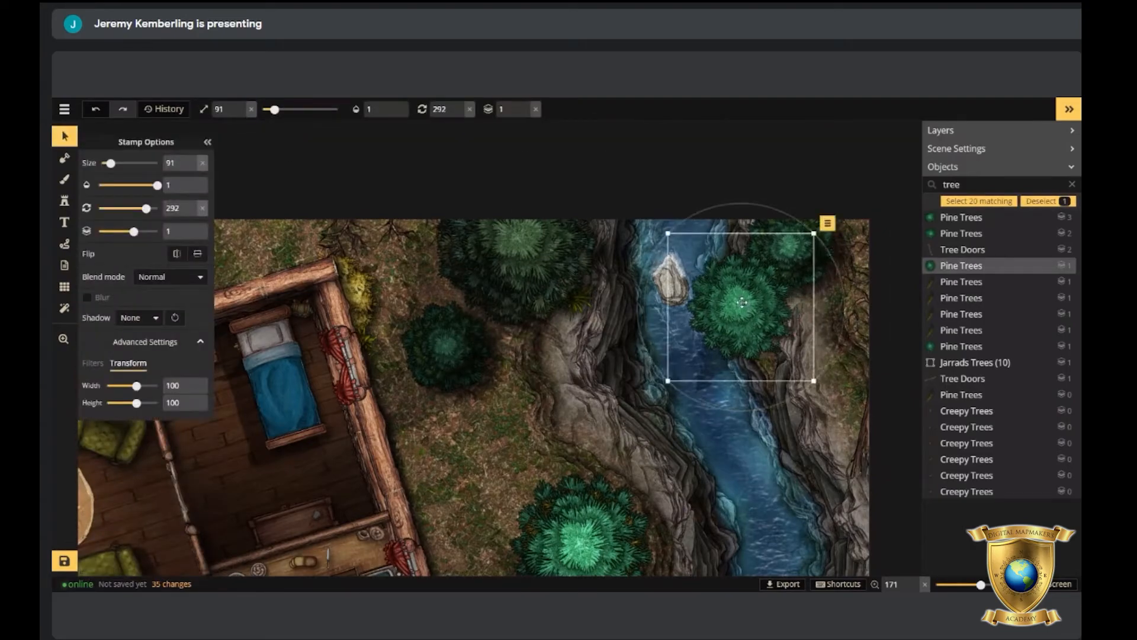
pyautogui.click(139, 320)
pyautogui.click(152, 278)
pyautogui.scroll(-5, 131, 403)
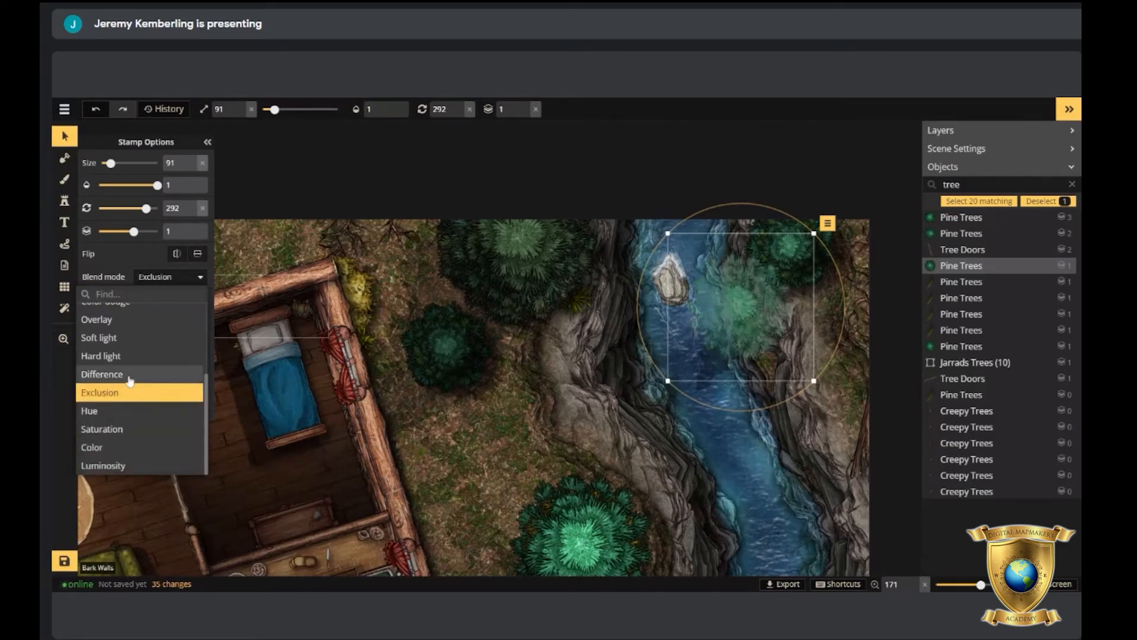
pyautogui.scroll(5, 121, 396)
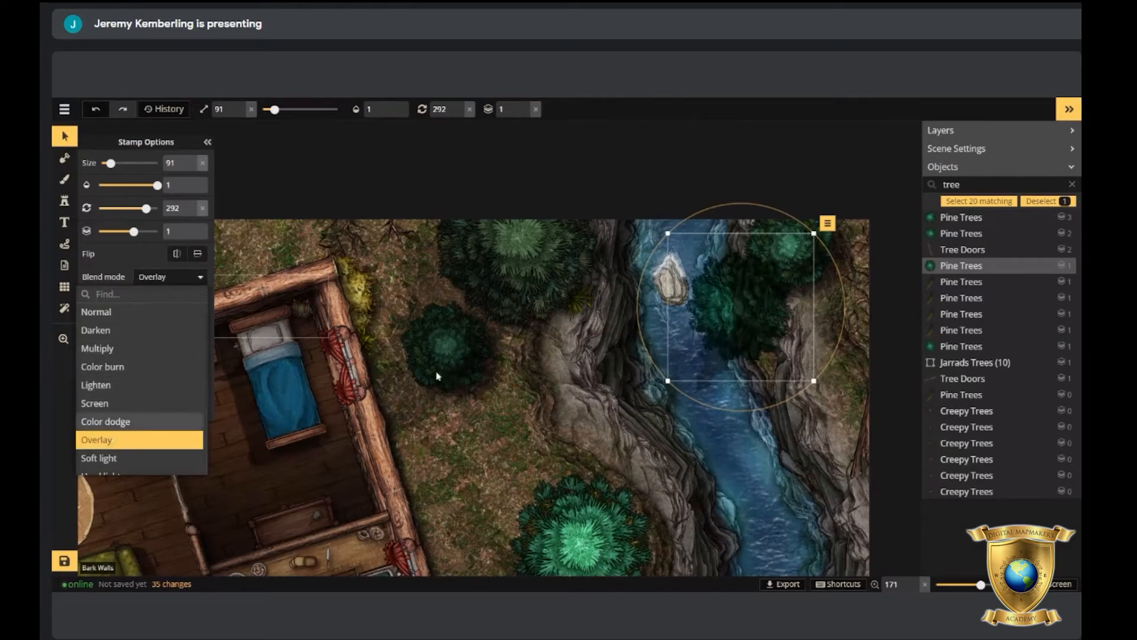
pyautogui.click(738, 308)
# Move the Overlay pine tree into the river below the rock and reduce its opacity to 0.35.
pyautogui.moveTo(734, 310); pyautogui.dragTo(721, 352)
pyautogui.scroll(2, 714, 315)
pyautogui.scroll(1, 759, 307)
pyautogui.scroll(-3, 760, 302)
pyautogui.scroll(-4, 773, 277)
pyautogui.scroll(3, 792, 262)
pyautogui.scroll(-2, 787, 264)
pyautogui.scroll(4, 563, 251)
pyautogui.scroll(-2, 798, 253)
pyautogui.scroll(-2, 738, 317)
pyautogui.scroll(4, 732, 322)
pyautogui.scroll(-1, 720, 353)
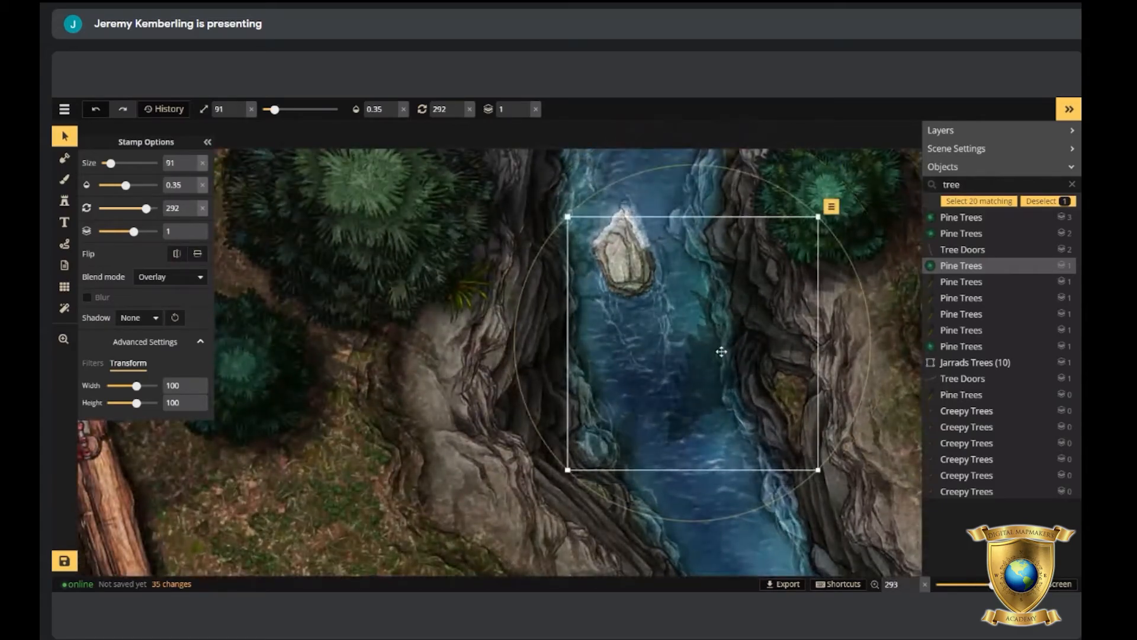
# Delete the faded pine tree from the river.
pyautogui.press('Delete')
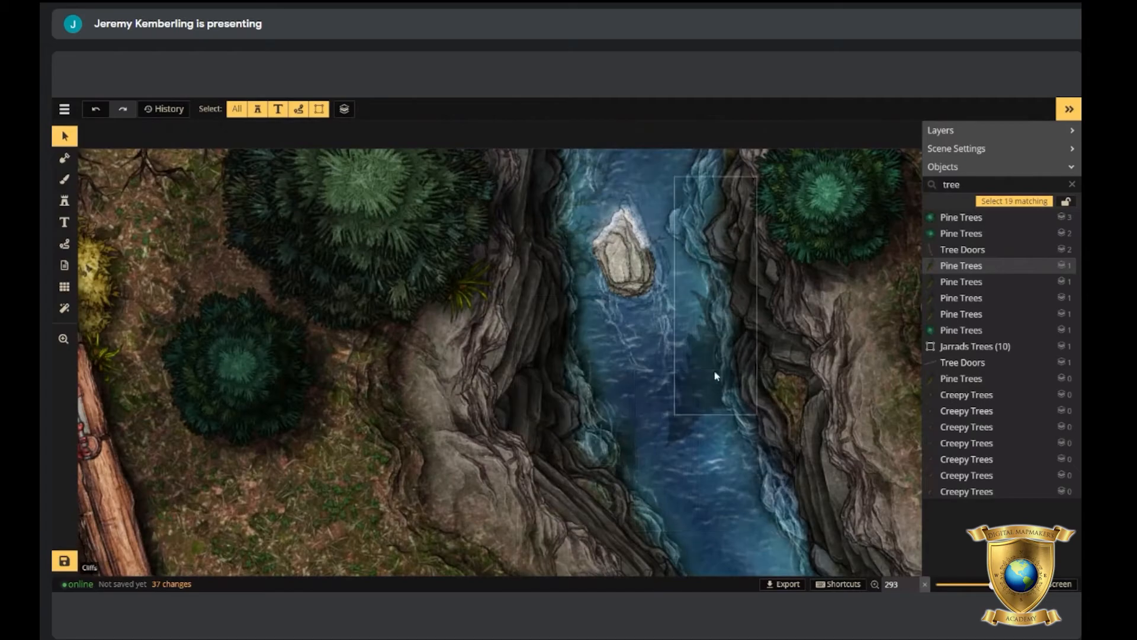
pyautogui.click(710, 374)
pyautogui.scroll(-3, 713, 375)
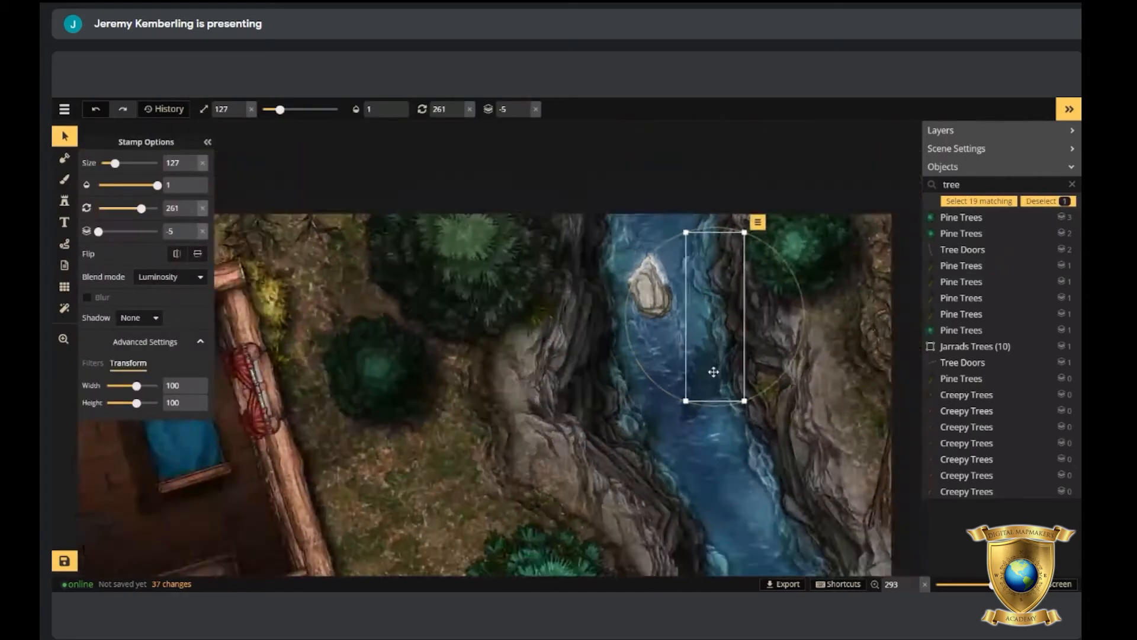
pyautogui.moveTo(735, 416); pyautogui.dragTo(727, 268)
pyautogui.moveTo(764, 468); pyautogui.dragTo(751, 307)
pyautogui.moveTo(676, 438); pyautogui.dragTo(712, 395)
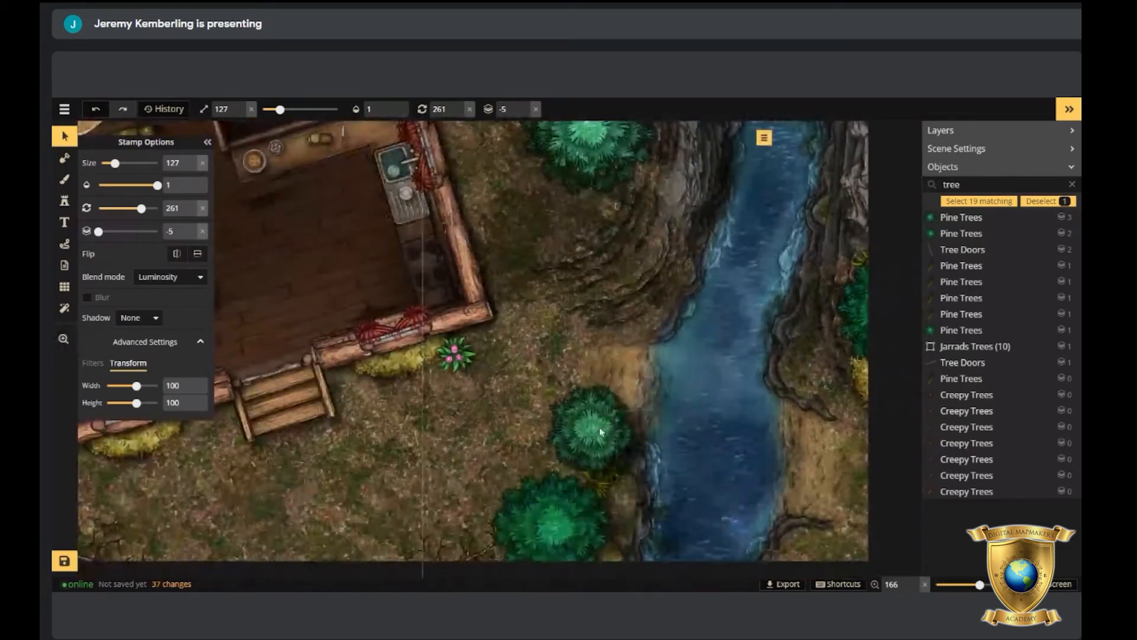
# Try moving the pine tree from east of the house down to the riverbank beside the small tree, and undo it.
pyautogui.click(961, 330)
pyautogui.moveTo(590, 142); pyautogui.dragTo(616, 428)
pyautogui.scroll(-6, 614, 424)
pyautogui.scroll(-2, 622, 434)
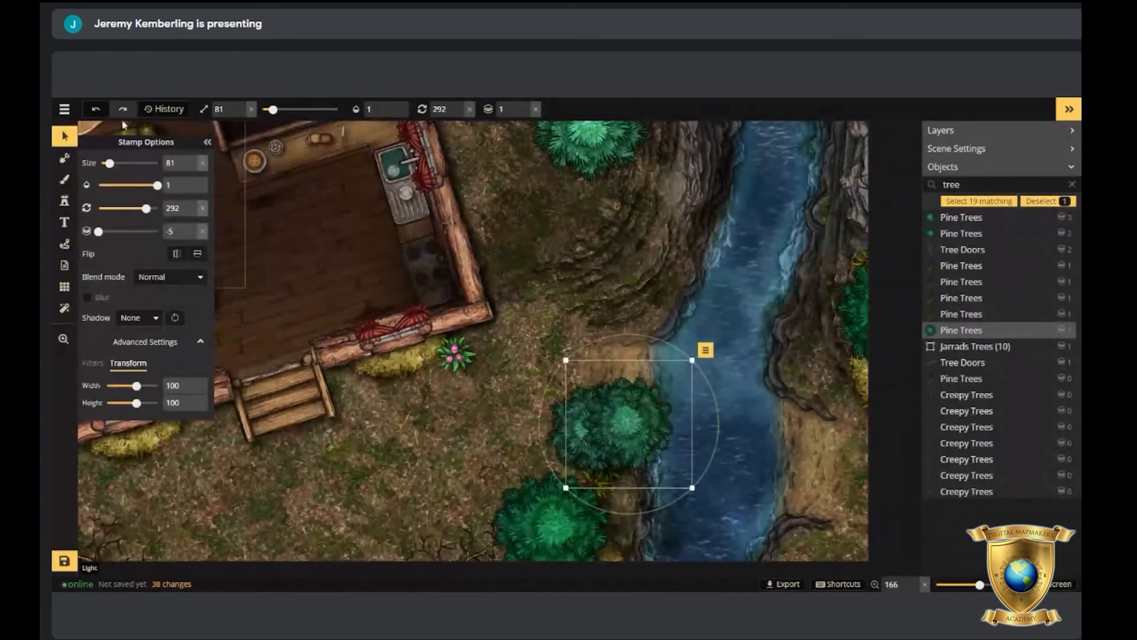
pyautogui.click(95, 109)
# Duplicate the large pine tree east of the house and place the copy on the lower riverbank at size 81 and 0.3 opacity.
pyautogui.click(763, 142)
pyautogui.click(786, 174)
pyautogui.moveTo(757, 148); pyautogui.dragTo(750, 176)
pyautogui.click(961, 330)
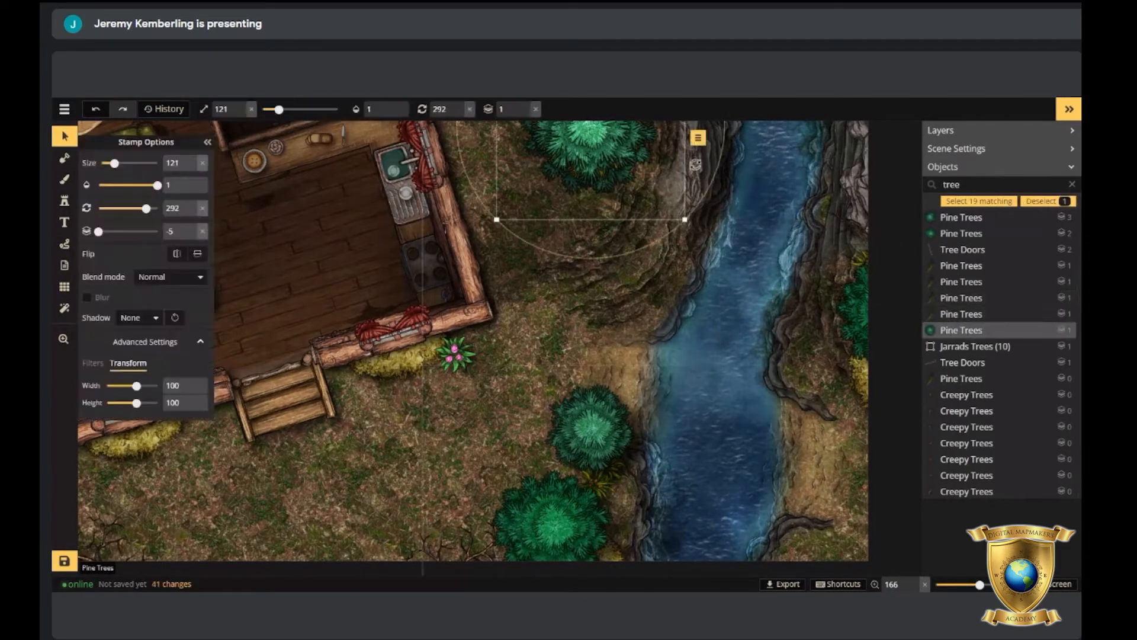
pyautogui.click(699, 142)
pyautogui.click(716, 172)
pyautogui.moveTo(717, 172); pyautogui.dragTo(640, 437)
pyautogui.scroll(-2, 616, 426)
pyautogui.scroll(-5, 616, 424)
pyautogui.scroll(3, 616, 424)
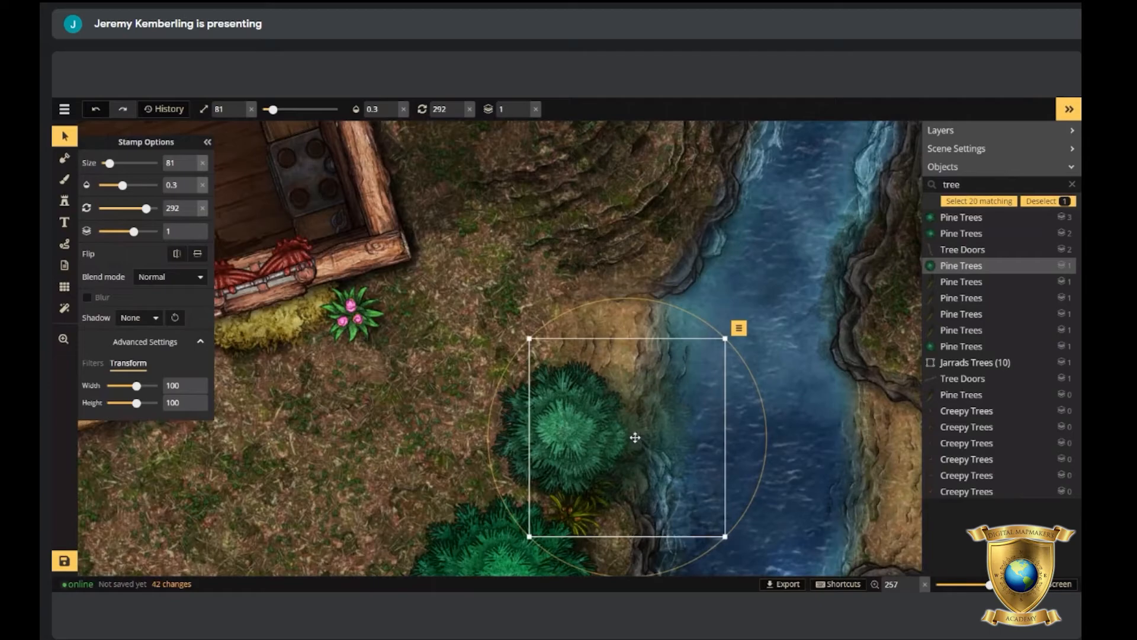
# Nudge the faded pine copy toward the water beside the small tree and set its layer to -5.
pyautogui.press('s')
pyautogui.press('v')
pyautogui.click(650, 437)
pyautogui.moveTo(650, 437); pyautogui.dragTo(657, 432)
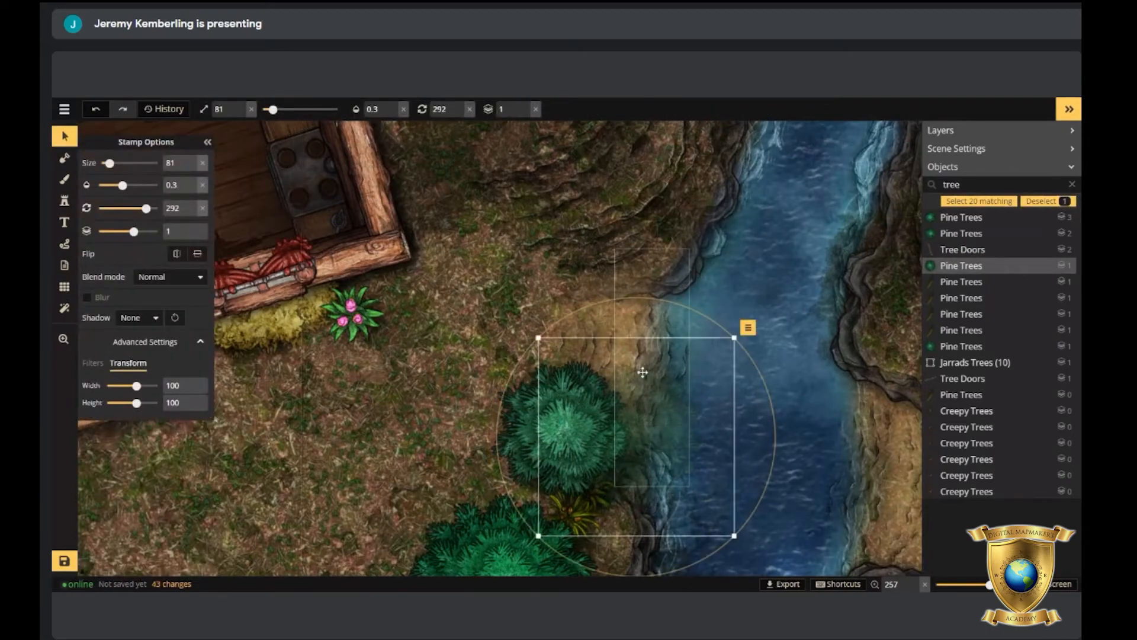
pyautogui.click(524, 114)
pyautogui.click(524, 114)
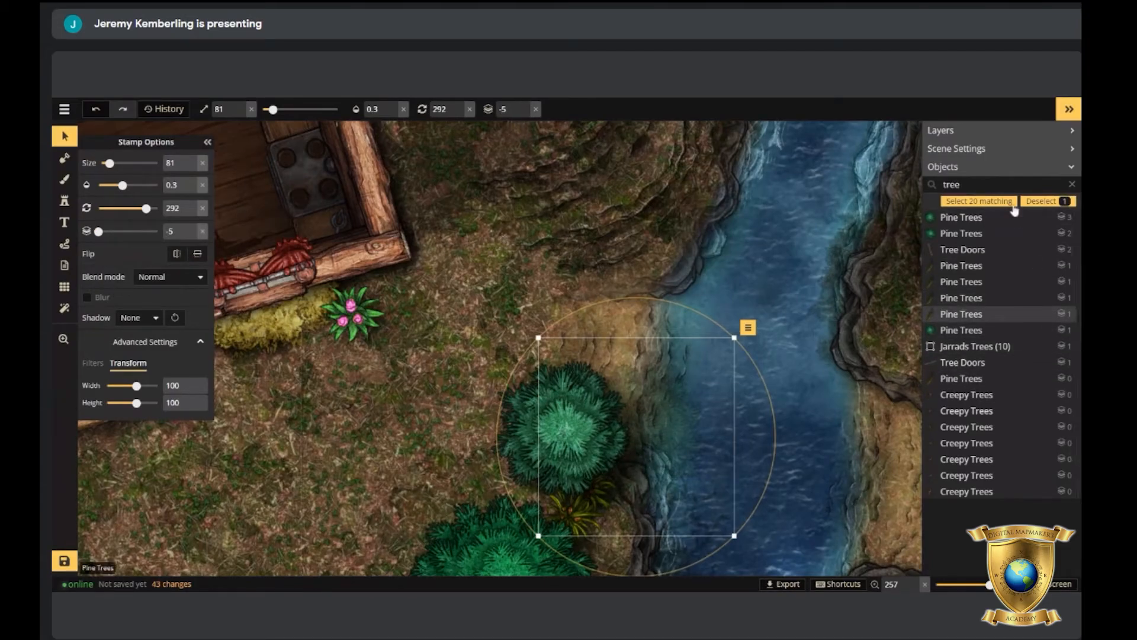
# Search the stamp catalog for "edge" and choose the Clipping Mask Soft Edge stamp.
pyautogui.write('edg')
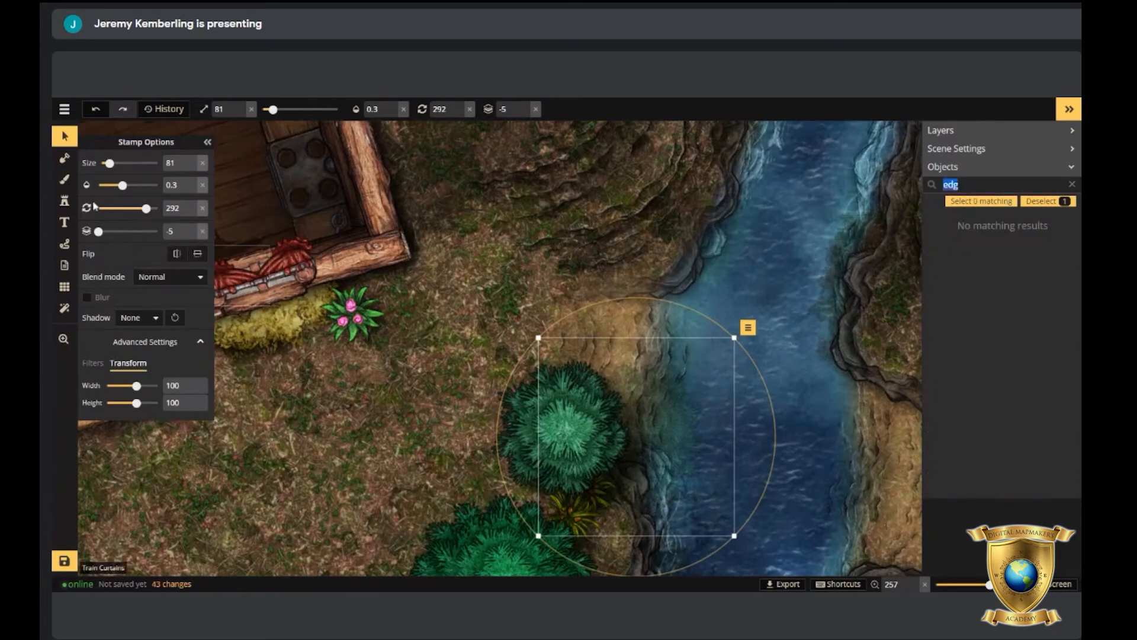
pyautogui.press('BackSpace')
pyautogui.click(65, 200)
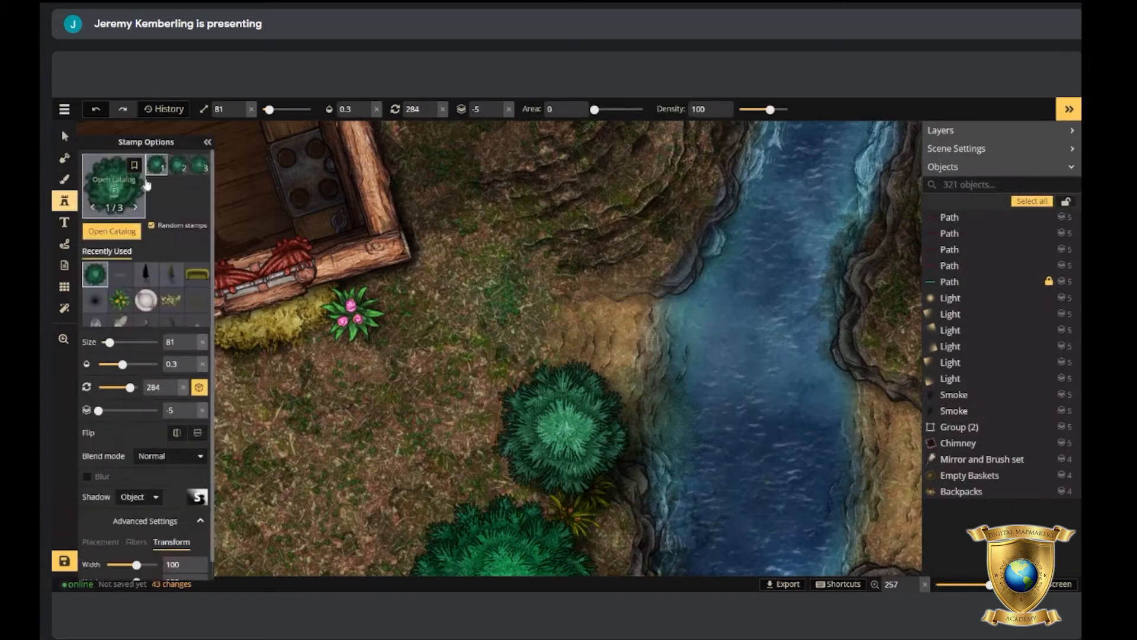
pyautogui.click(65, 201)
pyautogui.write('edge')
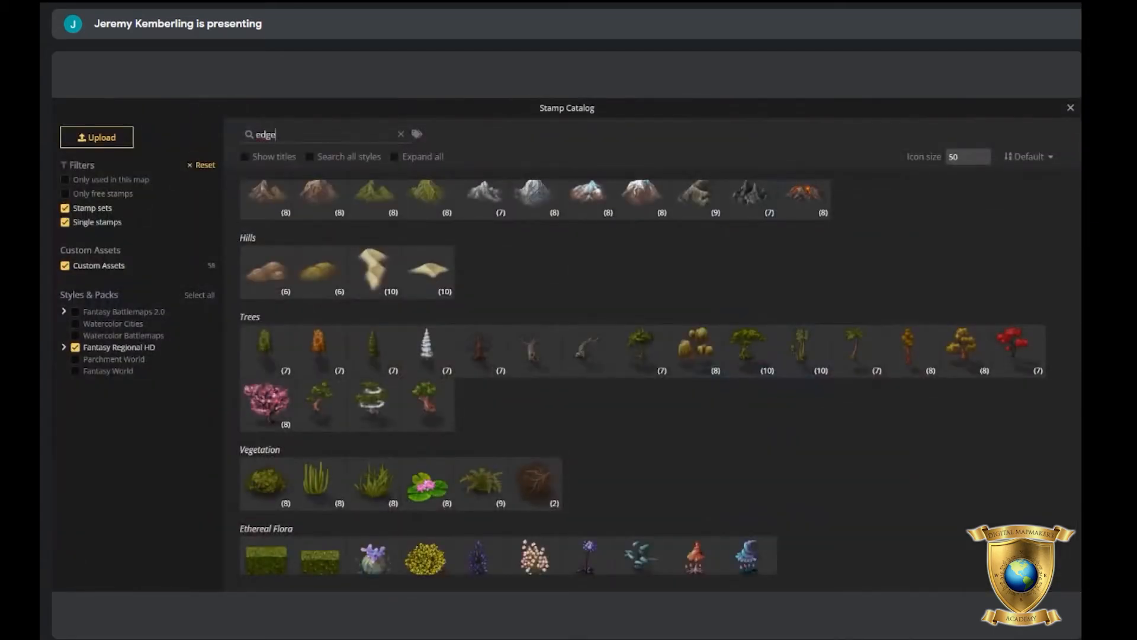
pyautogui.click(328, 444)
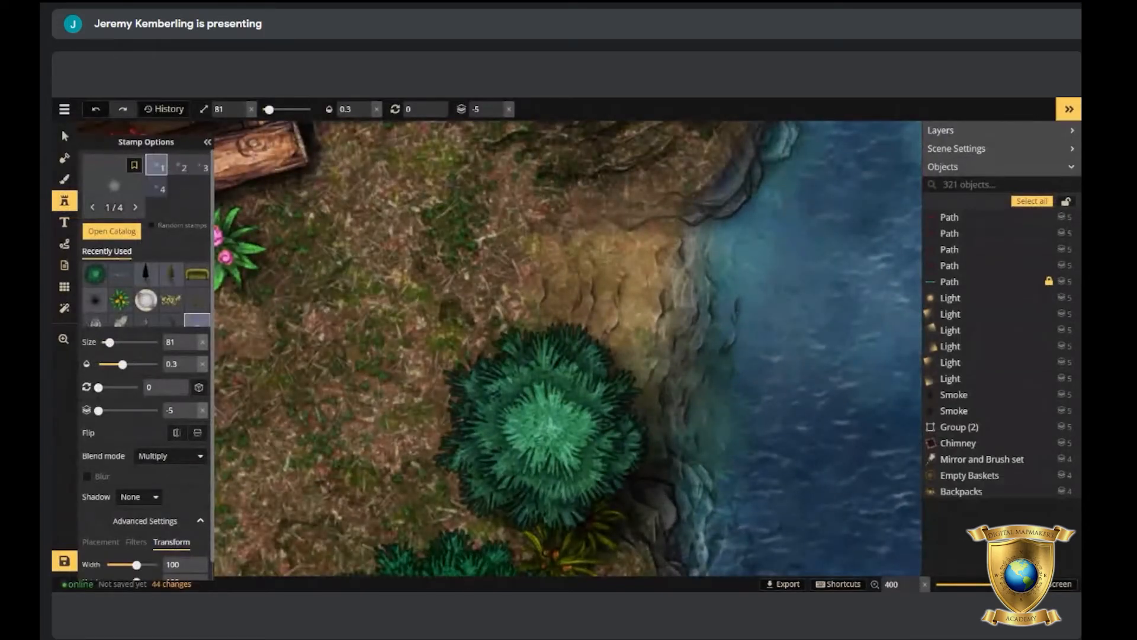
# Place two Clipping Mask Soft Edge stamps over the riverbank beside the small tree, using size 81 and 45° rotation.
pyautogui.click(680, 394)
pyautogui.moveTo(634, 394); pyautogui.dragTo(638, 351)
pyautogui.press('r')
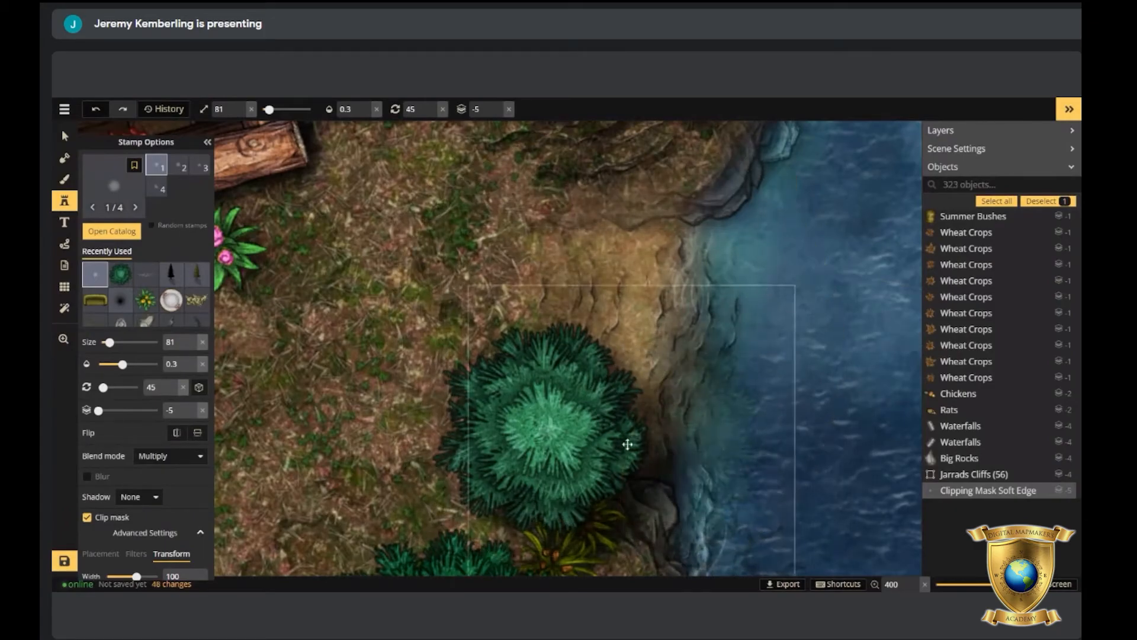
pyautogui.click(628, 426)
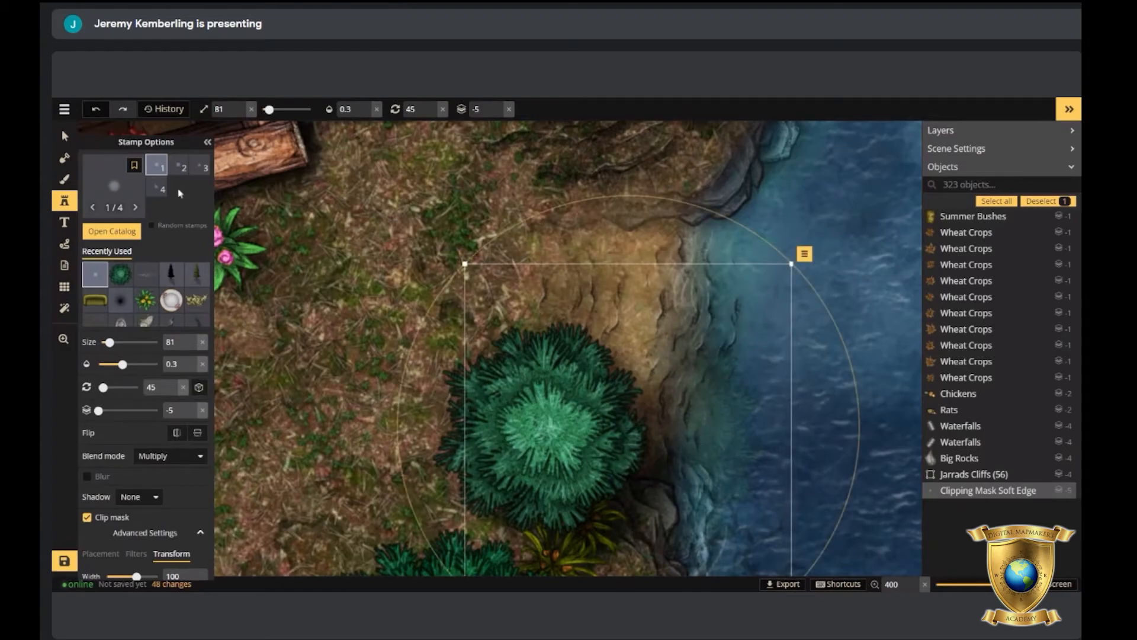
pyautogui.click(65, 136)
# Paste a copy of the large faded pine stamp over the two trees by the lower riverbank and reduce it to size 336.
pyautogui.scroll(-2, 498, 302)
pyautogui.scroll(-8, 498, 302)
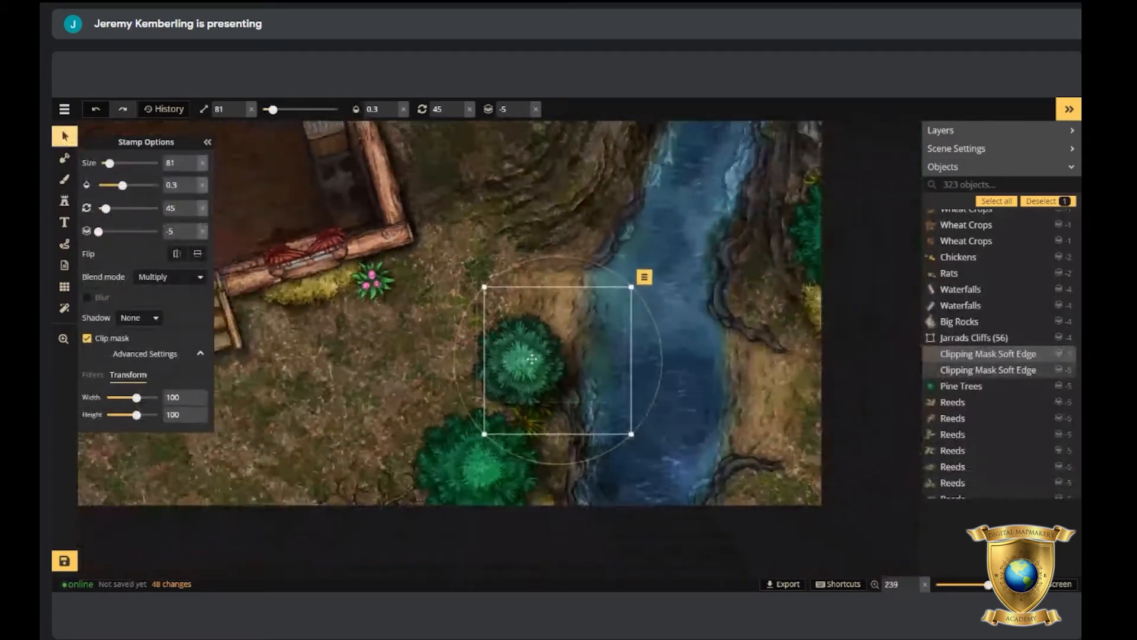
pyautogui.scroll(-4, 619, 302)
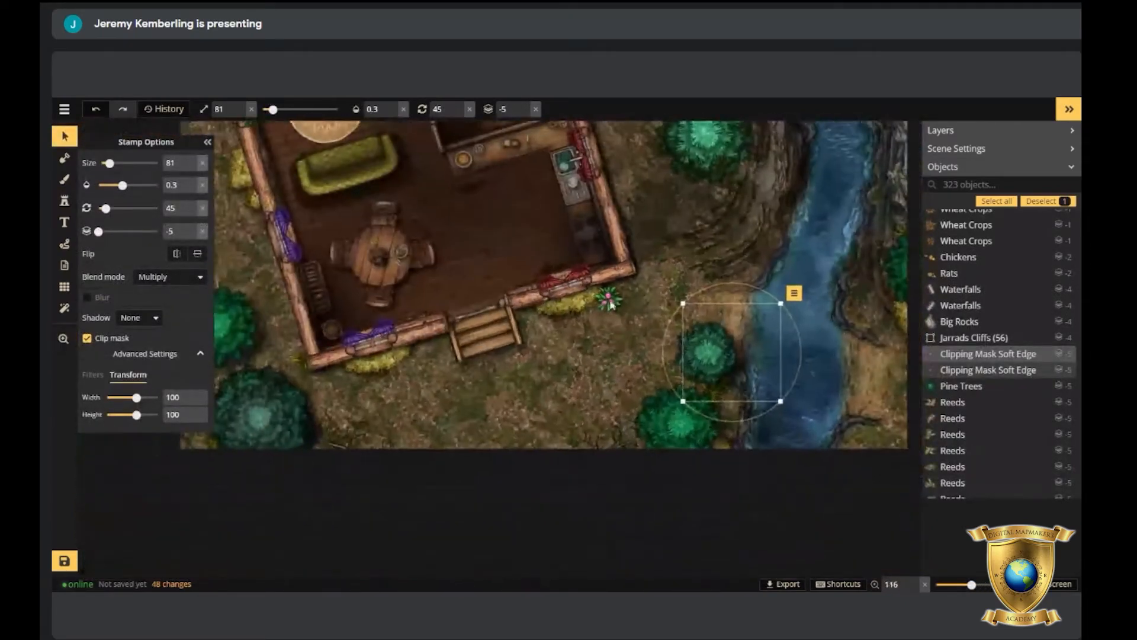
pyautogui.click(659, 218)
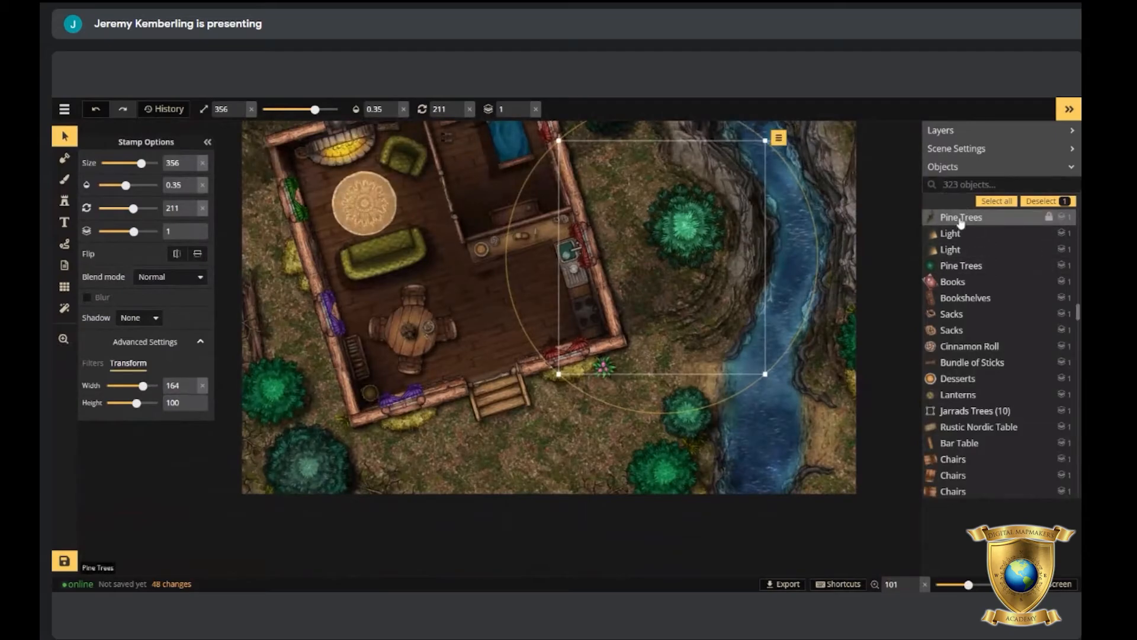
pyautogui.hotkey('ctrl', 'v')
pyautogui.moveTo(640, 458); pyautogui.dragTo(665, 444)
pyautogui.scroll(-4, 665, 445)
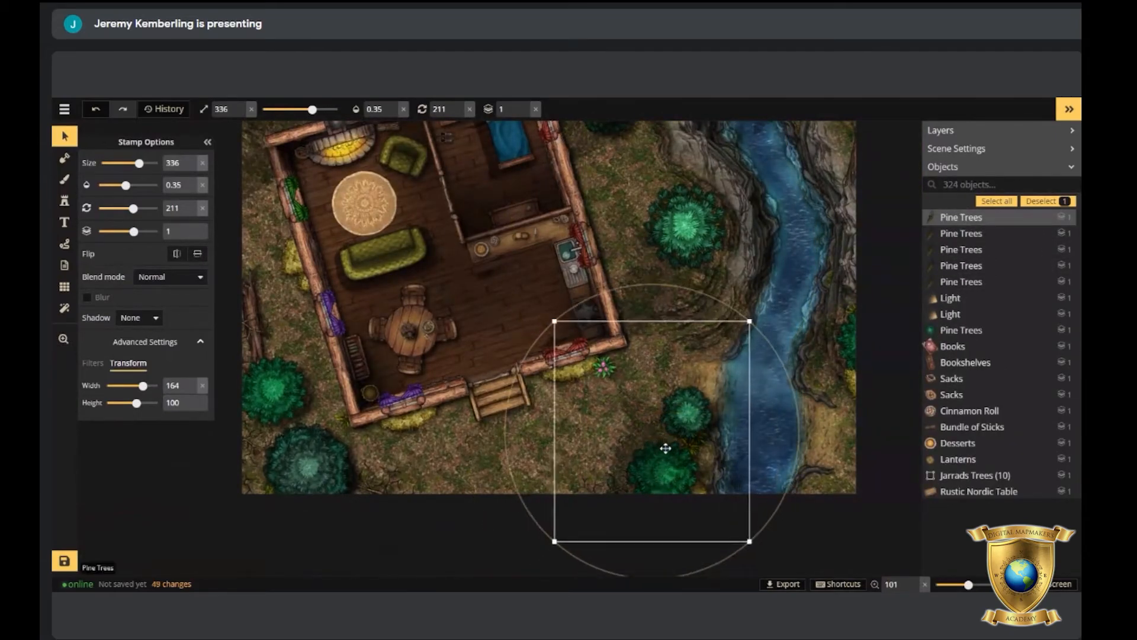
# Set the pasted pine stamp's layer to -5, its size to 276 and its rotation to 226, and shift it slightly toward the river.
pyautogui.tripleClick(524, 114)
pyautogui.scroll(-3, 655, 397)
pyautogui.scroll(3, 659, 424)
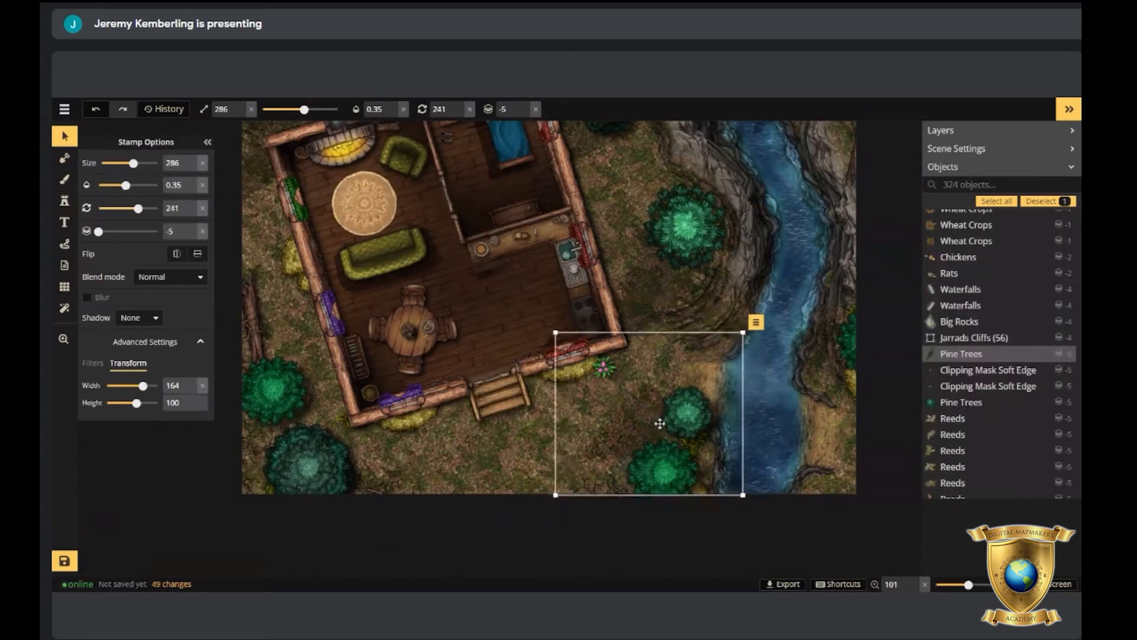
pyautogui.scroll(-2, 658, 429)
pyautogui.moveTo(657, 429); pyautogui.dragTo(667, 432)
pyautogui.scroll(-1, 667, 432)
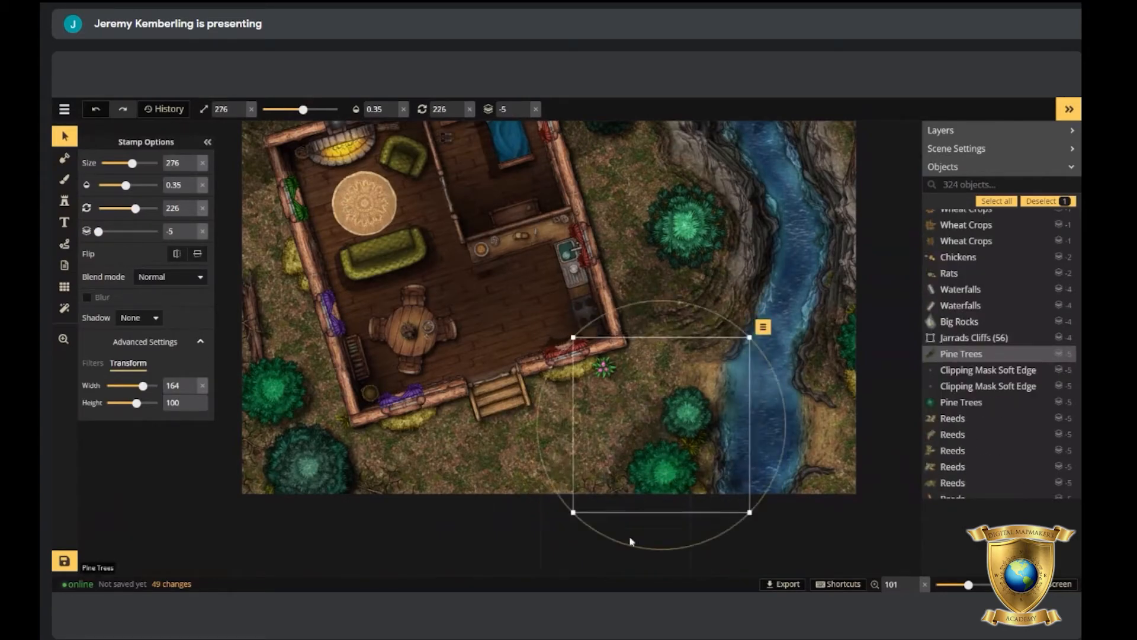
# Paste two more faded pine stamps, placing one at size 216 over the river's east bank and setting its layer to -4.
pyautogui.hotkey('ctrl', 'v')
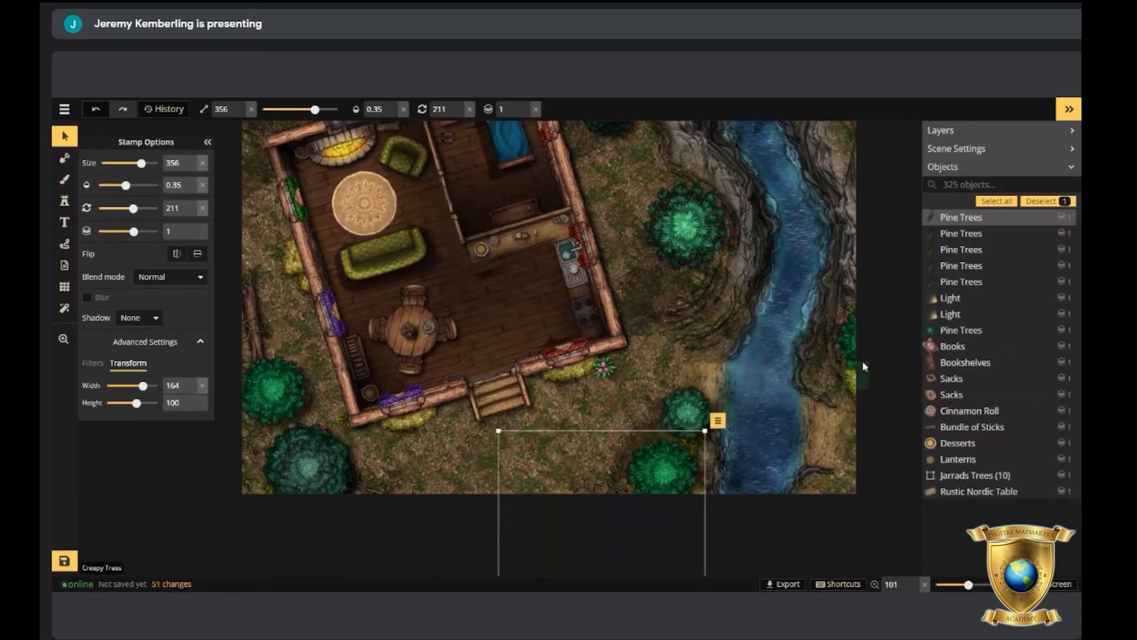
pyautogui.hotkey('ctrl', 'v')
pyautogui.scroll(-14, 833, 384)
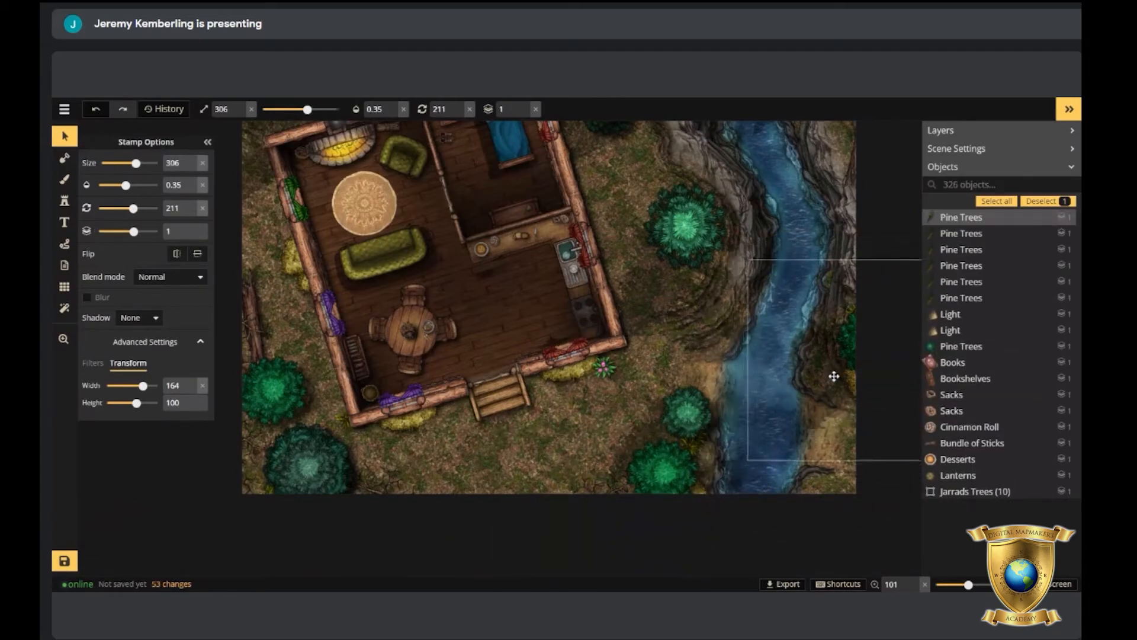
pyautogui.click(831, 377)
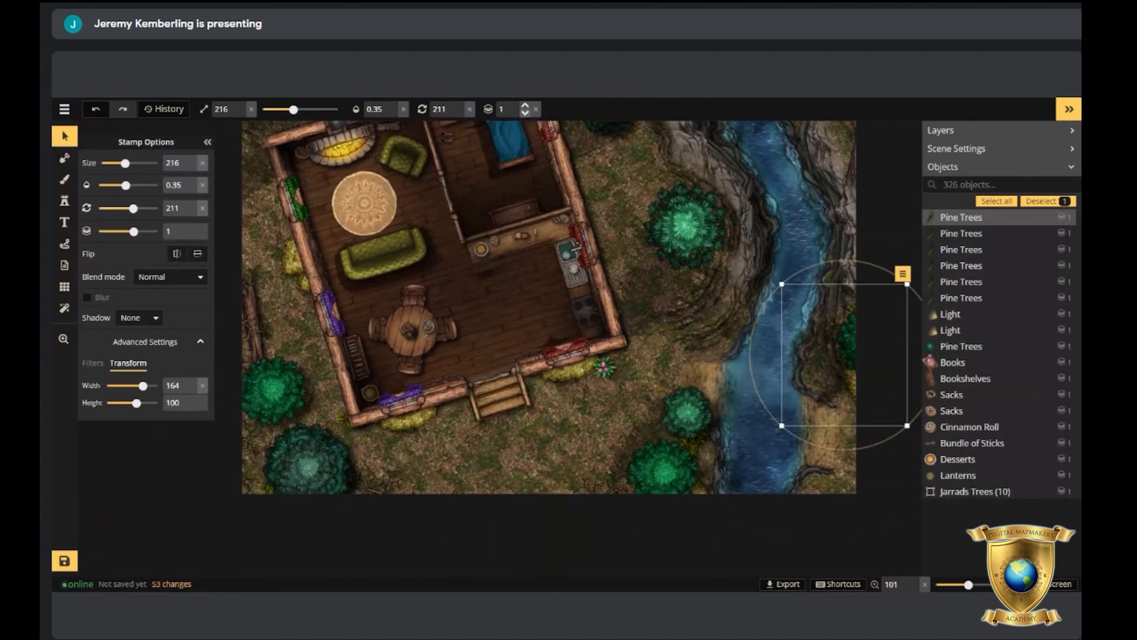
pyautogui.click(525, 113)
pyautogui.click(525, 113)
pyautogui.click(524, 114)
pyautogui.click(525, 113)
pyautogui.click(525, 113)
# Paste two copies of the faded pine stamp around the trees at the map's southwest corner.
pyautogui.moveTo(312, 485); pyautogui.dragTo(443, 447)
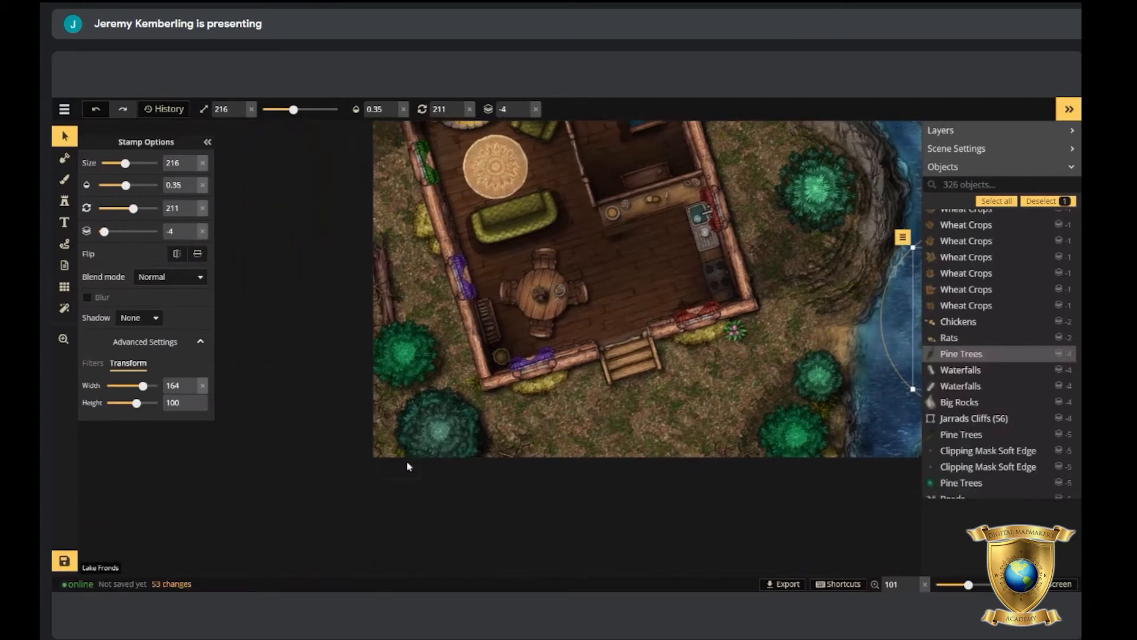
pyautogui.hotkey('ctrl', 'v')
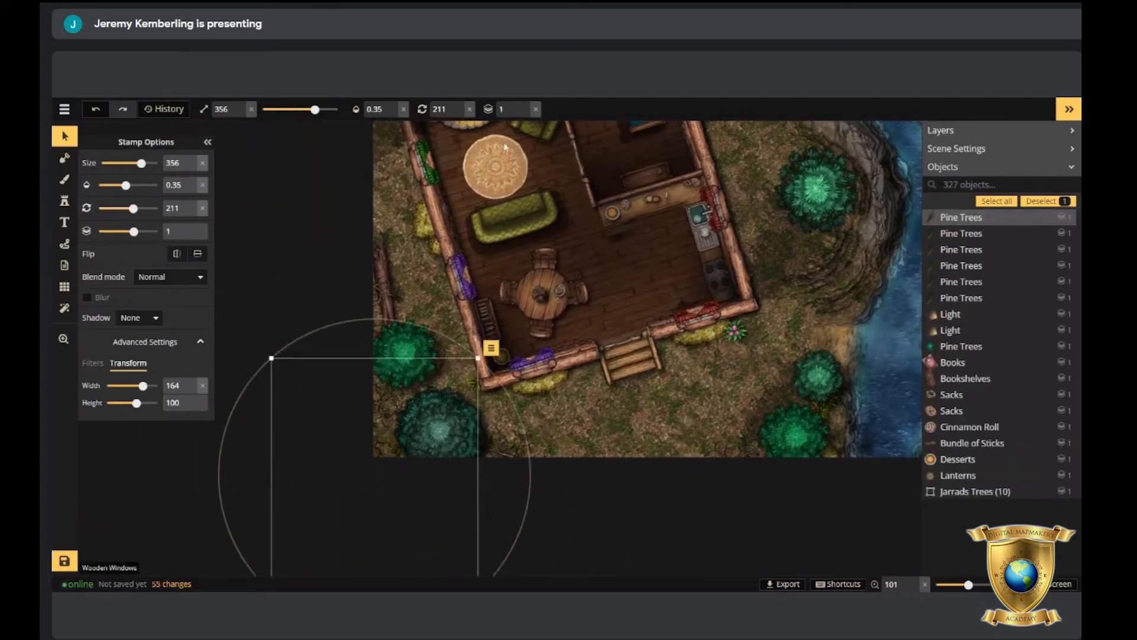
pyautogui.click(527, 113)
pyautogui.hotkey('ctrl', 'v')
pyautogui.moveTo(308, 309); pyautogui.dragTo(369, 376)
# Paste another copy of the faded pine stamp over the trees at the map's north edge, west of the river.
pyautogui.scroll(-2, 377, 360)
pyautogui.moveTo(582, 285); pyautogui.dragTo(605, 417)
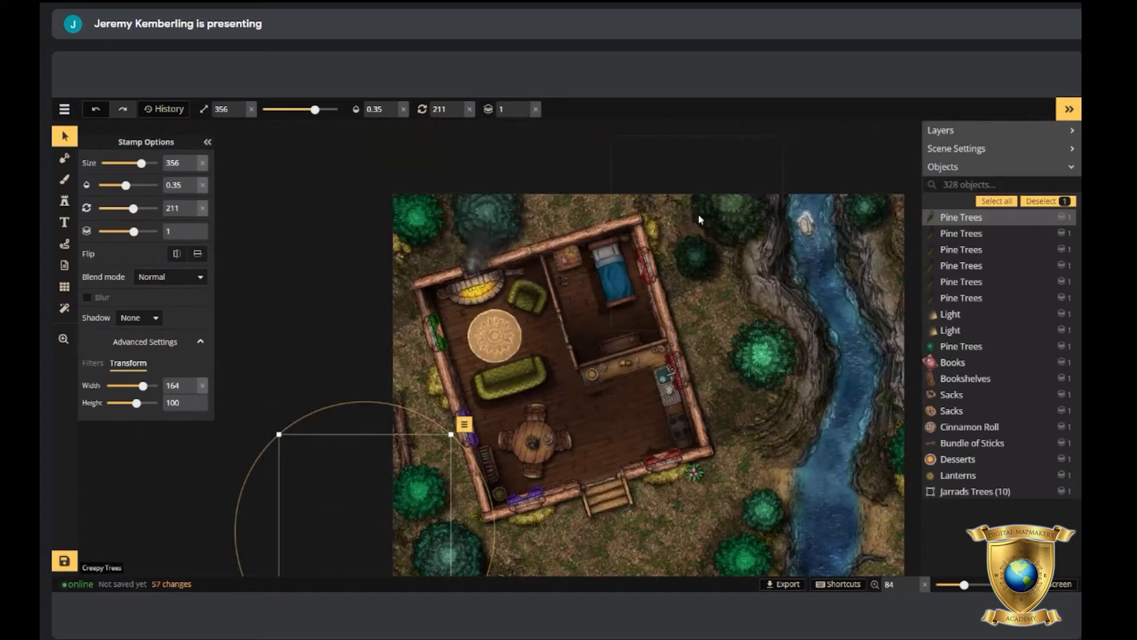
pyautogui.moveTo(762, 420); pyautogui.dragTo(747, 289)
pyautogui.scroll(1, 726, 306)
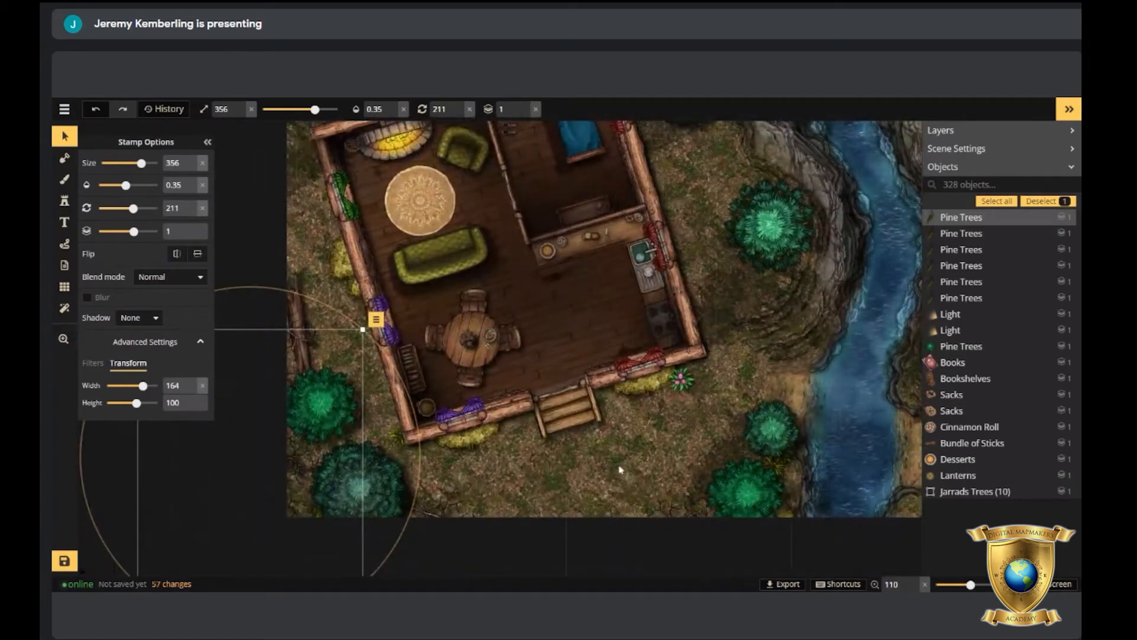
pyautogui.moveTo(687, 215); pyautogui.dragTo(678, 265)
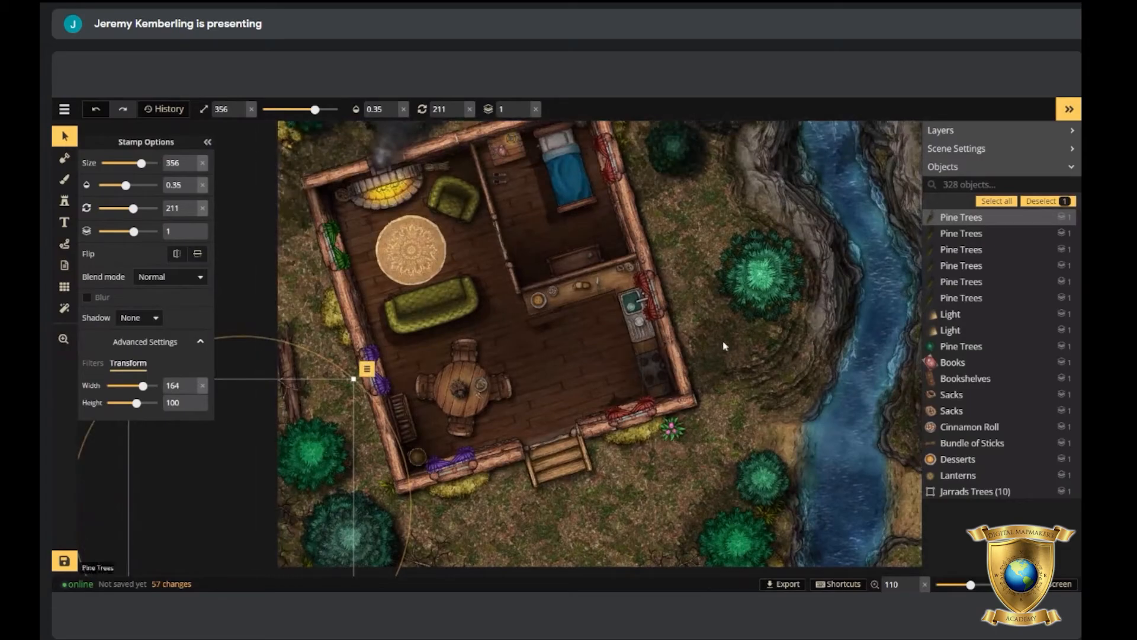
pyautogui.scroll(2, 724, 345)
# Filter the objects by "Pine trees", select all the faded pine stamps without the green trees, and set their opacity to 0.55.
pyautogui.click(739, 353)
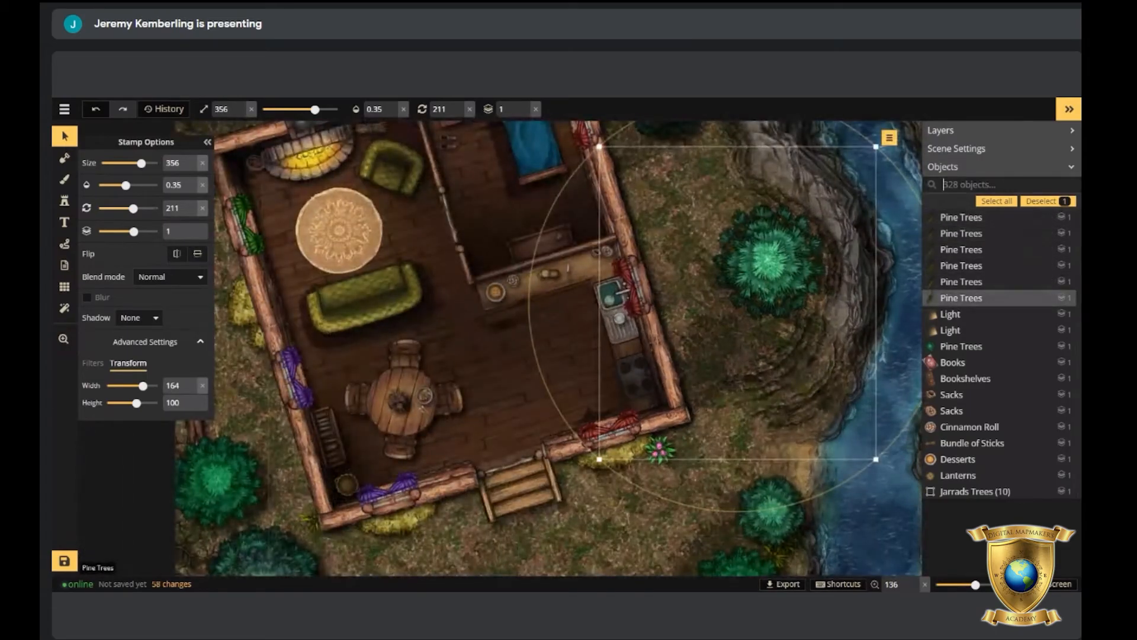
pyautogui.click(944, 184)
pyautogui.write('Pine trees')
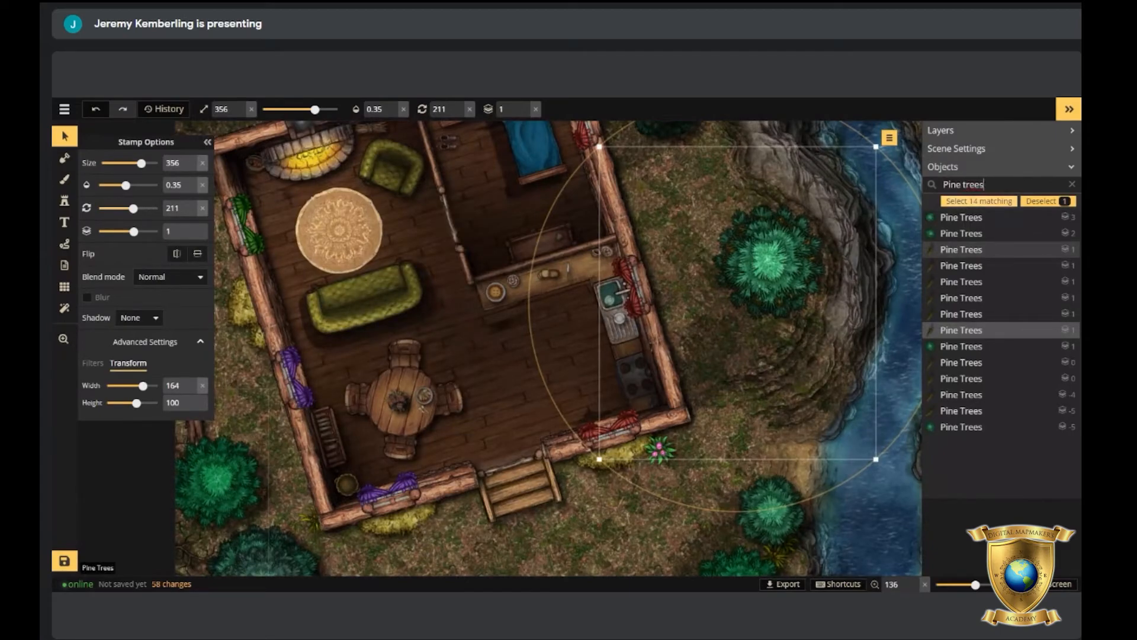
pyautogui.keyDown('shift'); pyautogui.click(962, 231); pyautogui.keyUp('shift')
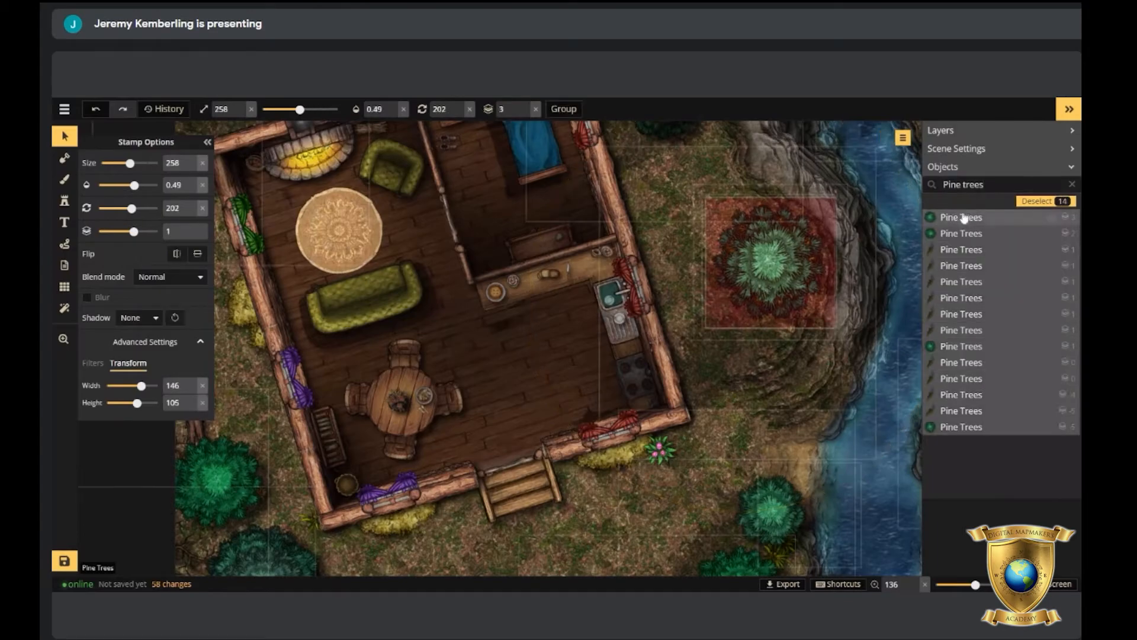
pyautogui.keyDown('ctrl'); pyautogui.click(960, 346); pyautogui.keyUp('ctrl')
pyautogui.keyDown('ctrl'); pyautogui.click(961, 426); pyautogui.keyUp('ctrl')
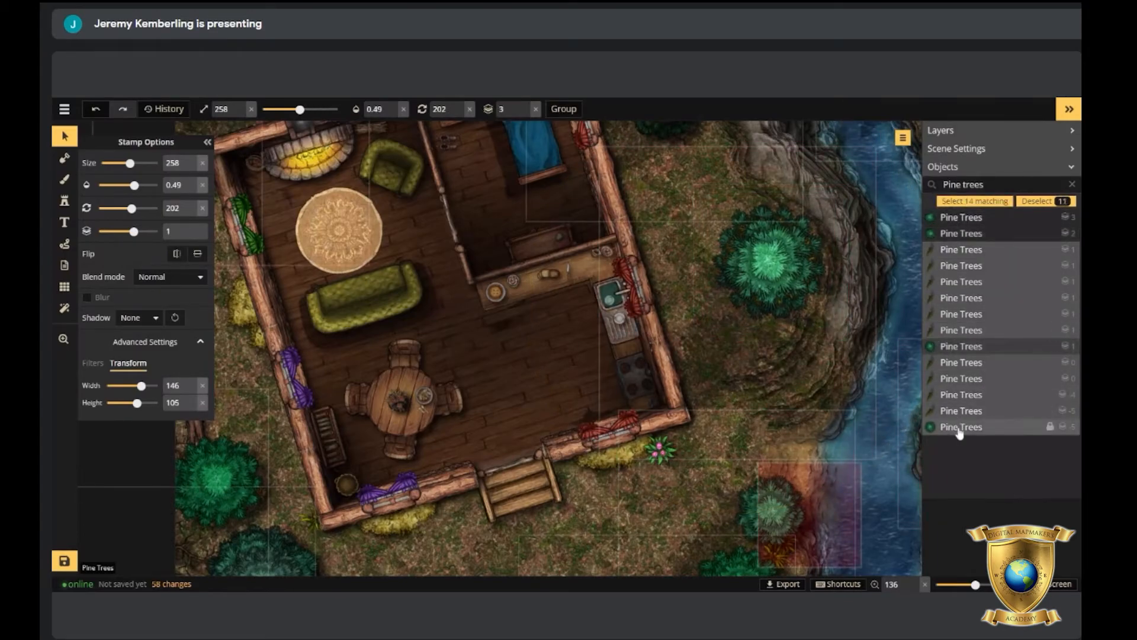
pyautogui.click(393, 114)
pyautogui.scroll(-5, 841, 367)
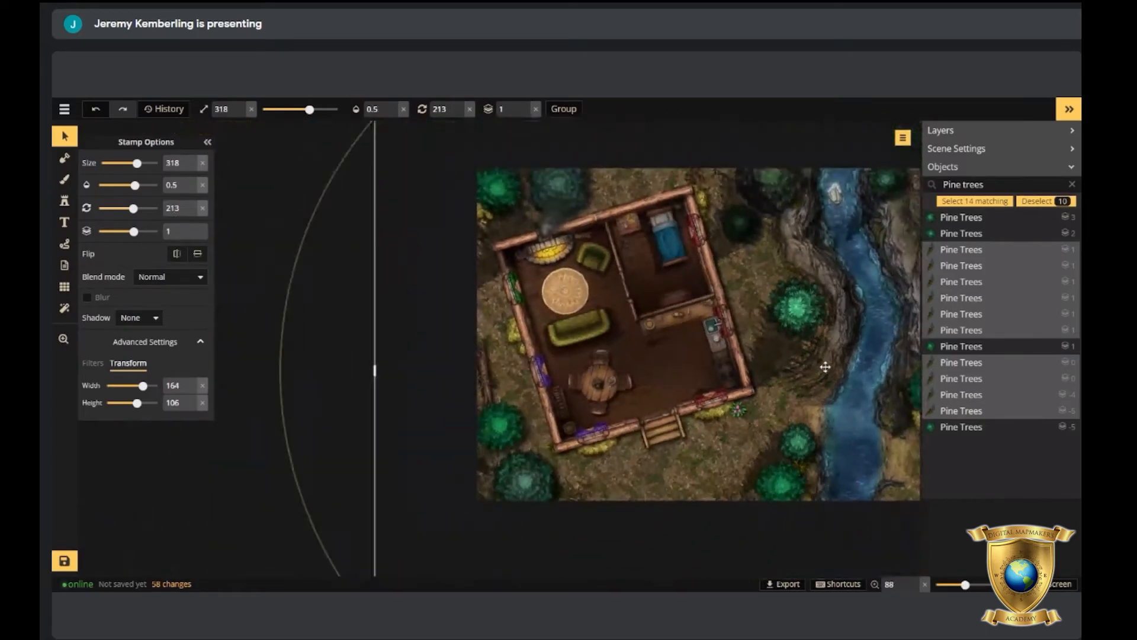
pyautogui.moveTo(755, 346); pyautogui.dragTo(809, 367)
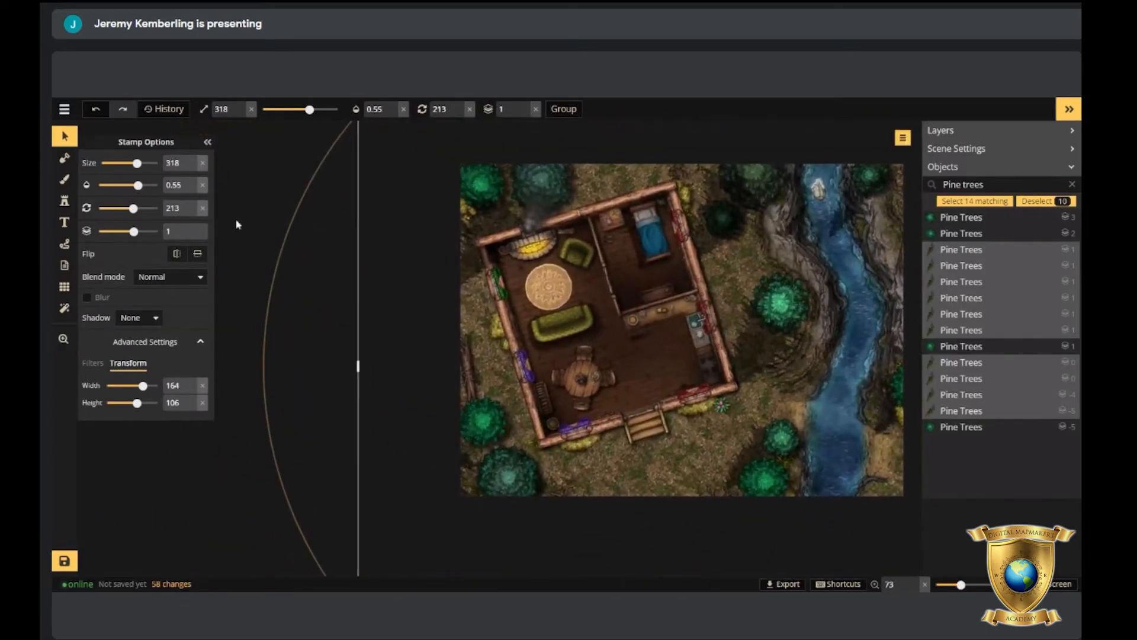
pyautogui.click(192, 470)
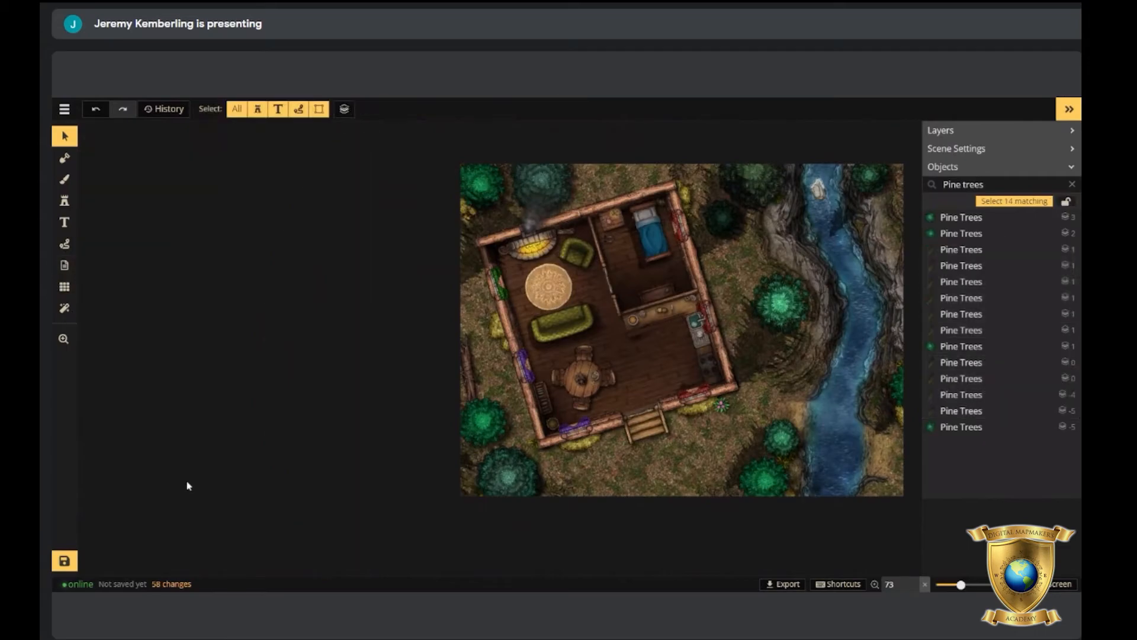
# Search the stamp catalog for "light" in Fantasy Battlemaps 2.0 instead of Fantasy Regional HD and choose the Orange Lights stamp set.
pyautogui.press('s')
pyautogui.click(122, 200)
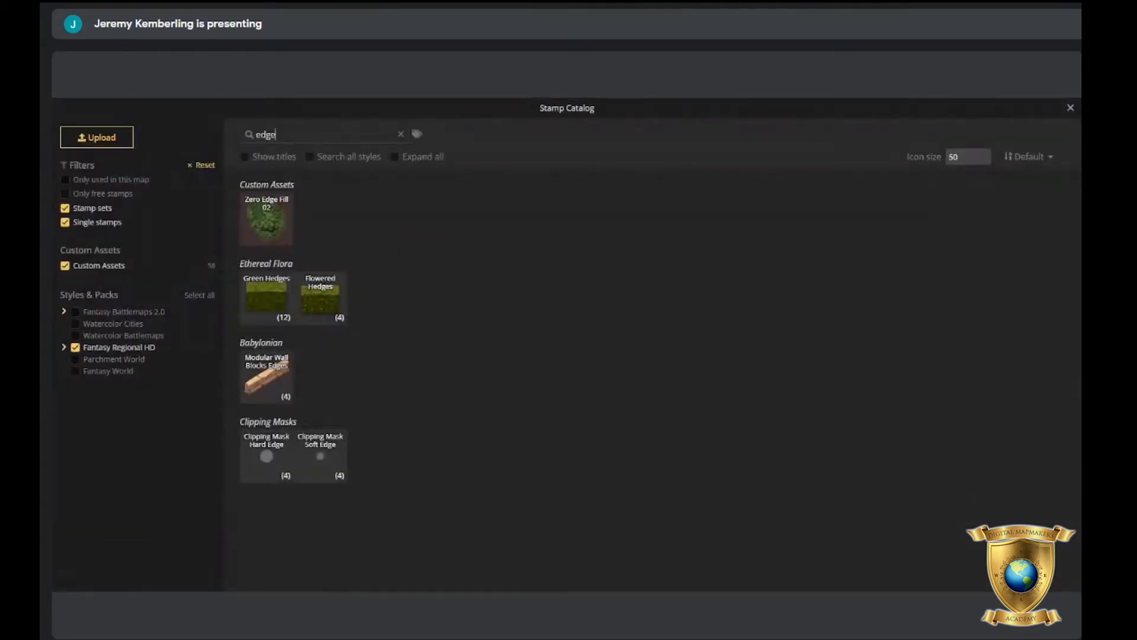
pyautogui.click(401, 135)
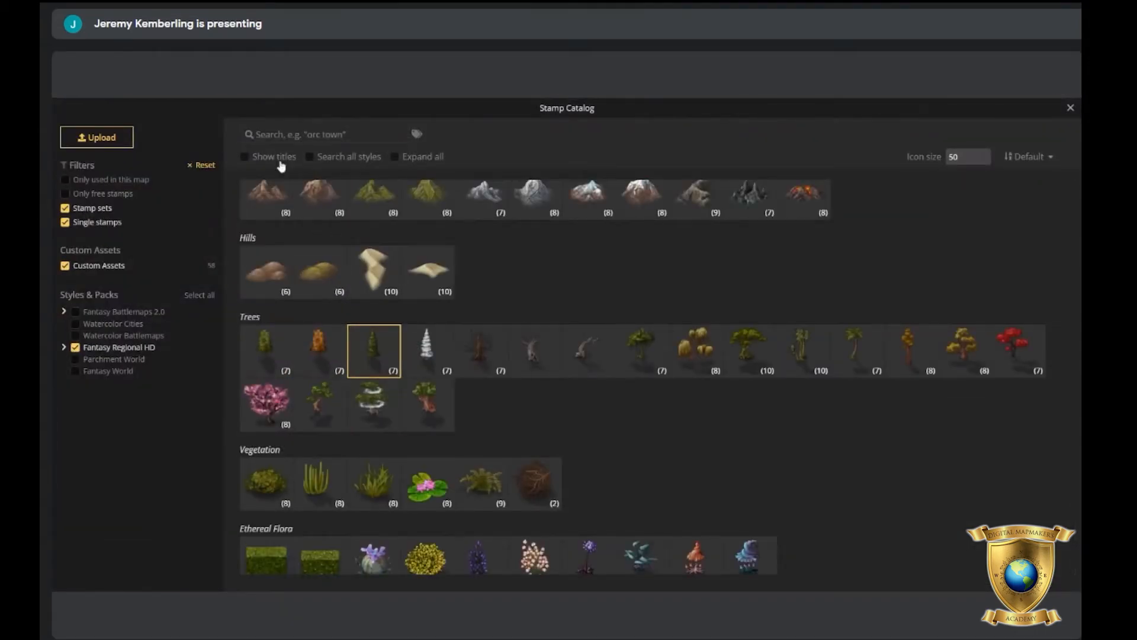
pyautogui.click(75, 347)
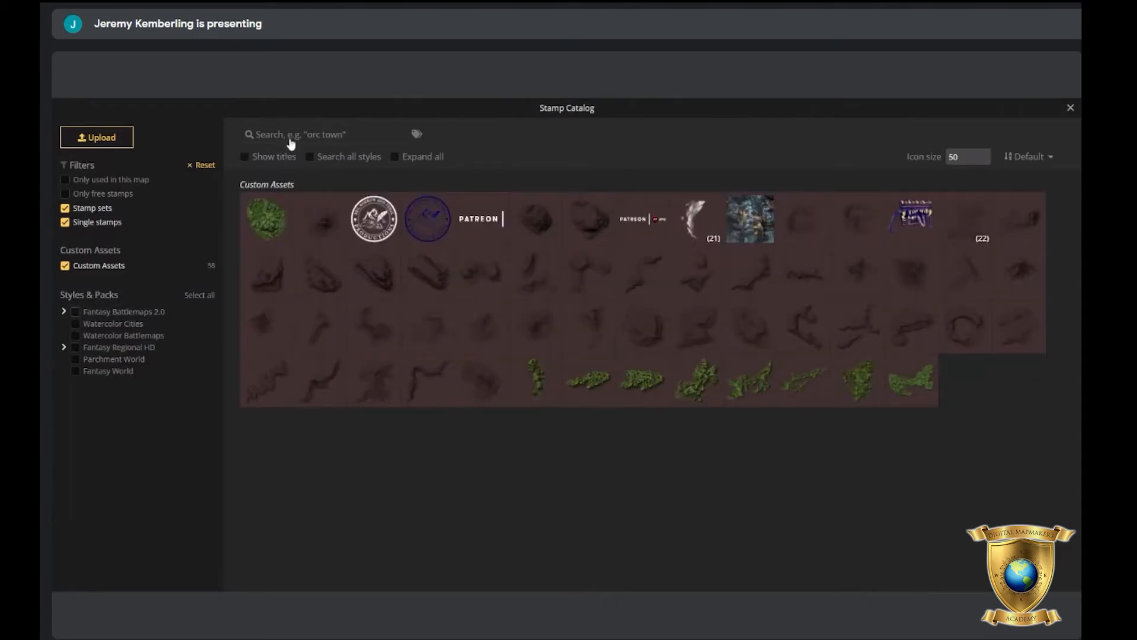
pyautogui.click(76, 311)
pyautogui.click(291, 135)
pyautogui.write('light')
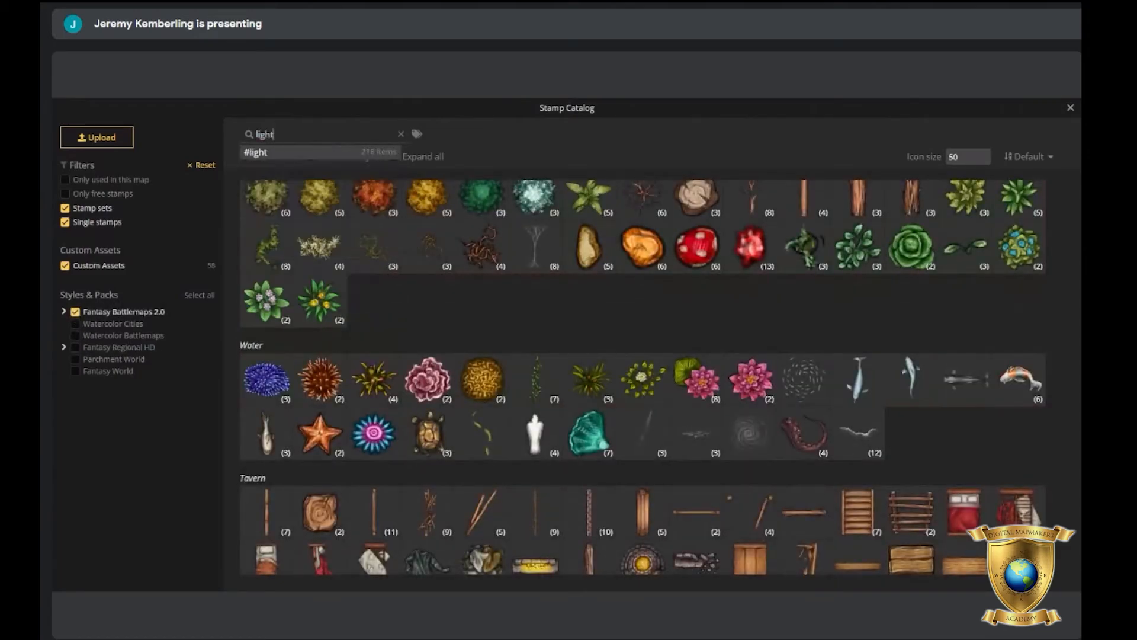
pyautogui.click(320, 533)
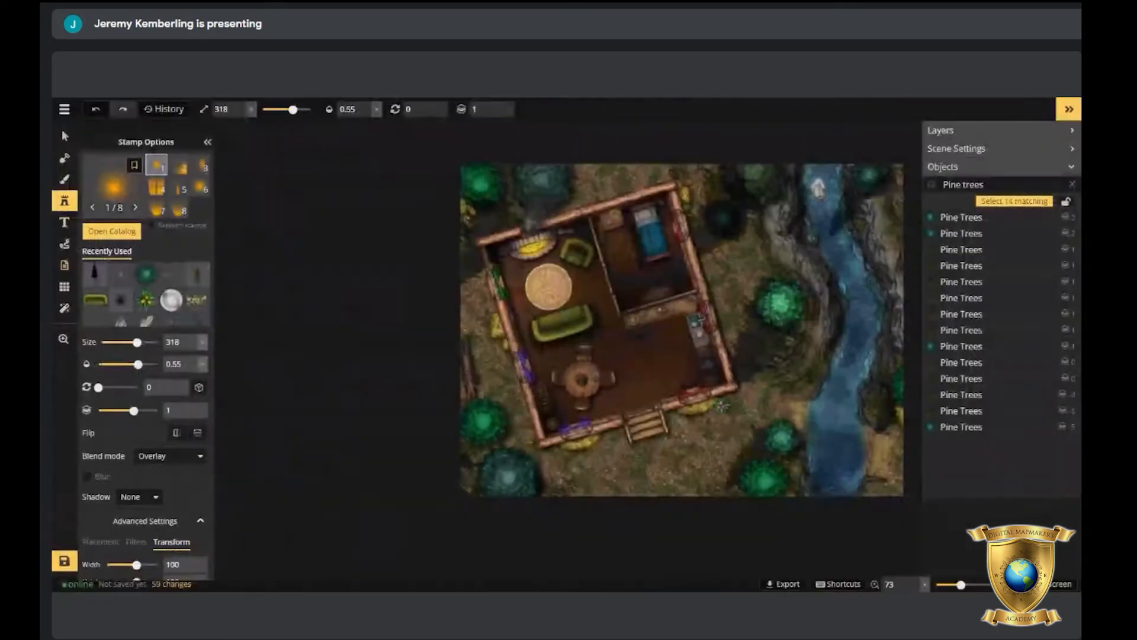
# Place Orange Lights variant 3 in front of the fireplace with rotation 240, size 98 and layer 3.
pyautogui.scroll(2, 554, 261)
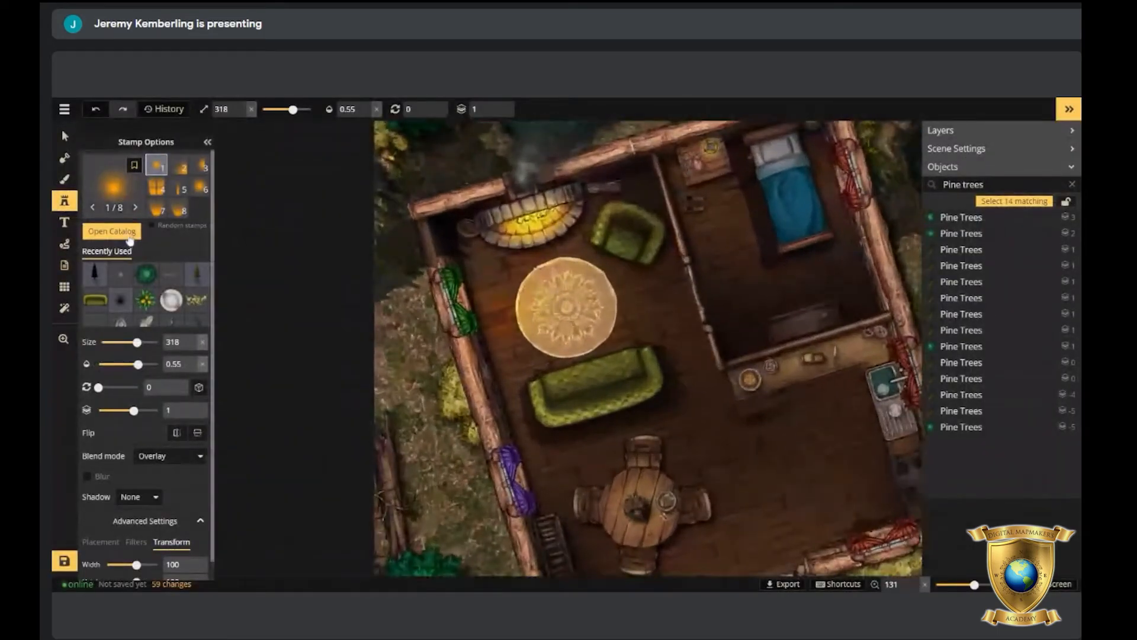
pyautogui.click(199, 187)
pyautogui.scroll(2, 566, 317)
pyautogui.scroll(2, 565, 305)
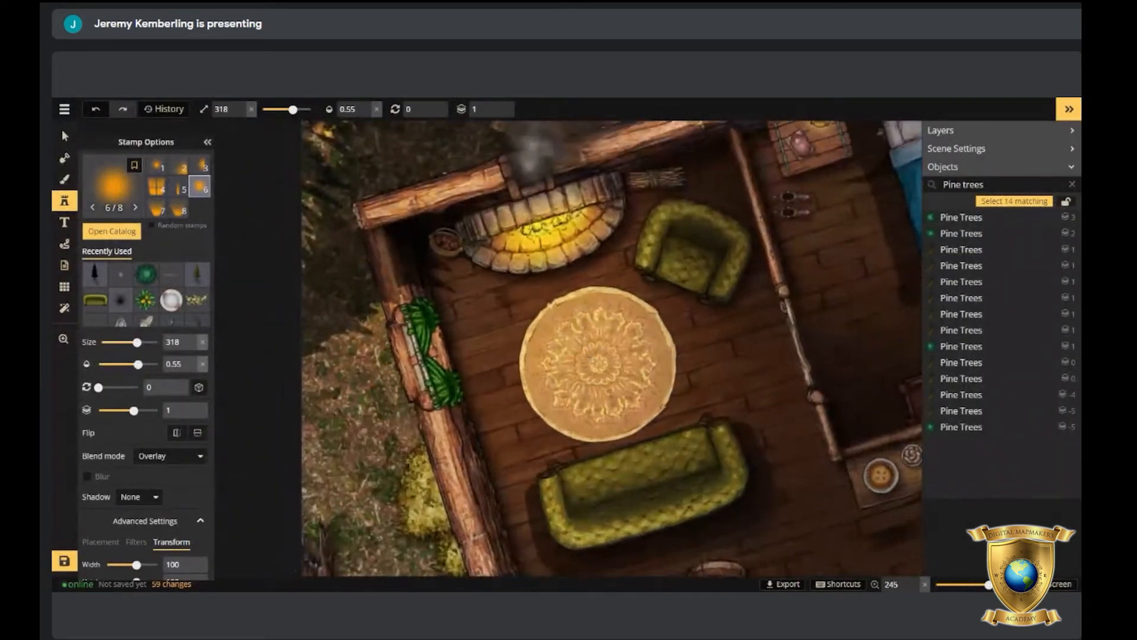
pyautogui.click(200, 166)
pyautogui.click(540, 284)
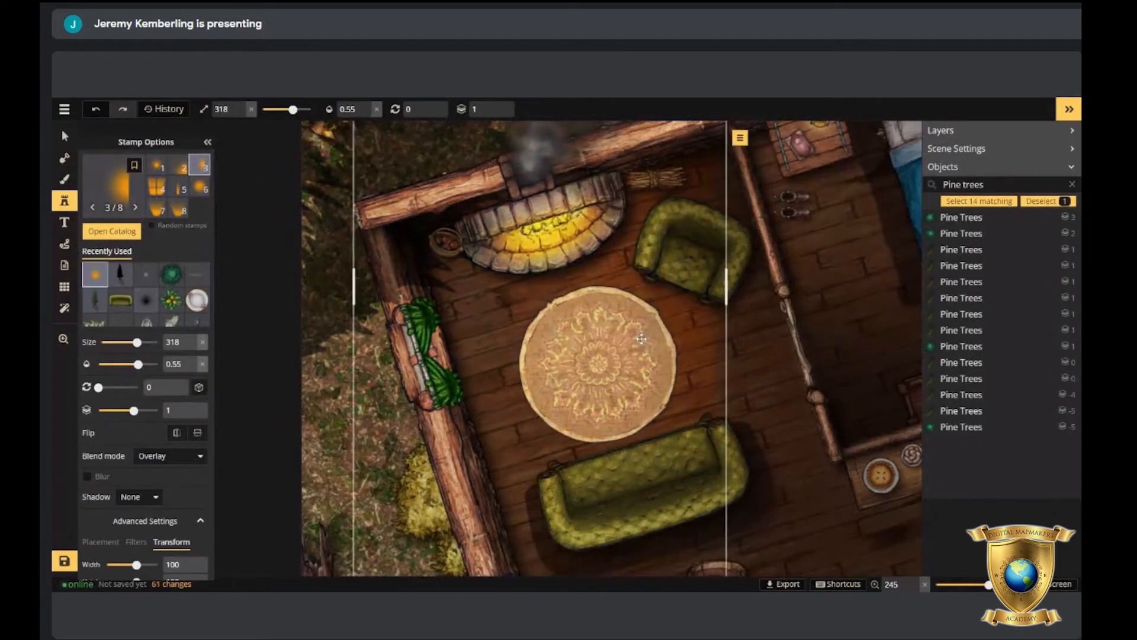
pyautogui.keyDown('alt'); pyautogui.scroll(-8, 633, 334); pyautogui.keyUp('alt')
pyautogui.keyDown('shift'); pyautogui.scroll(-9, 578, 475); pyautogui.keyUp('shift')
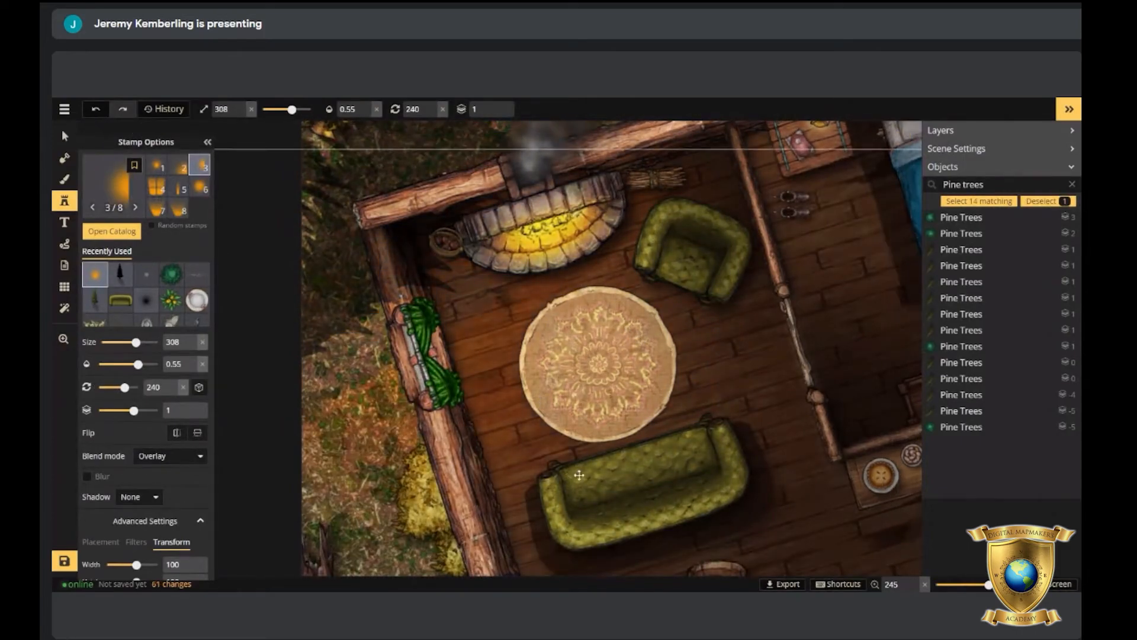
pyautogui.keyDown('shift'); pyautogui.scroll(-4, 554, 338); pyautogui.keyUp('shift')
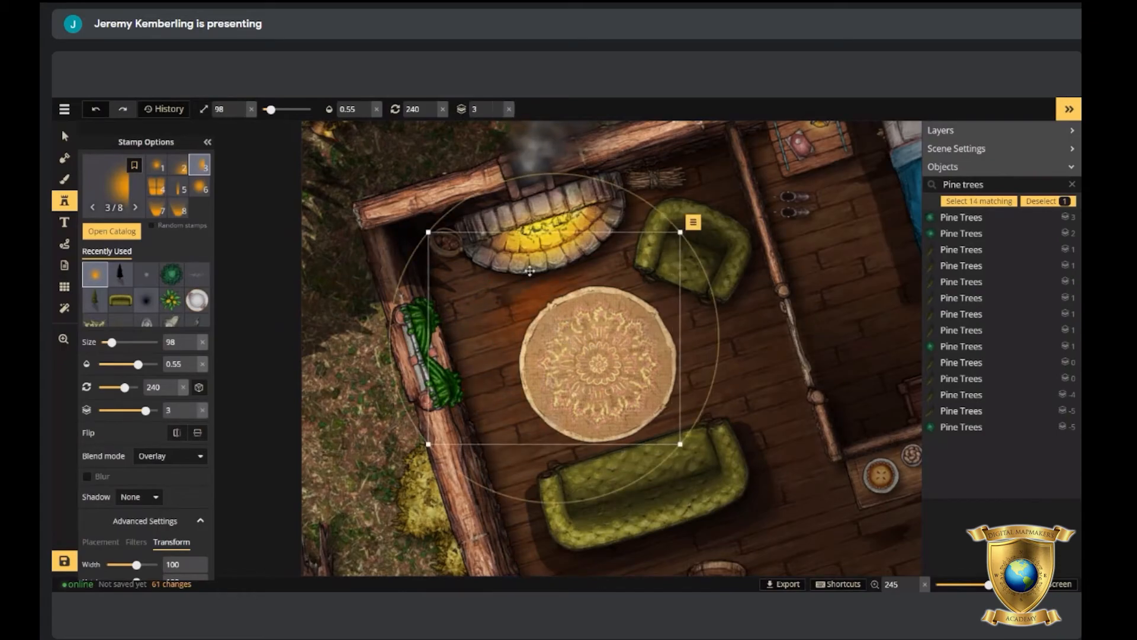
# Rotate the fireplace glow to 255 and add a second one over it at size 148 with opacity 0.6.
pyautogui.keyDown('alt'); pyautogui.scroll(1, 569, 345); pyautogui.keyUp('alt')
pyautogui.keyDown('shift'); pyautogui.scroll(-1, 569, 346); pyautogui.keyUp('shift')
pyautogui.keyDown('ctrl'); pyautogui.scroll(-3, 565, 332); pyautogui.keyUp('ctrl')
pyautogui.keyDown('shift'); pyautogui.scroll(1, 548, 239); pyautogui.keyUp('shift')
pyautogui.keyDown('ctrl'); pyautogui.scroll(2, 548, 238); pyautogui.keyUp('ctrl')
pyautogui.keyDown('shift'); pyautogui.scroll(4, 533, 279); pyautogui.keyUp('shift')
pyautogui.keyDown('shift'); pyautogui.scroll(1, 543, 299); pyautogui.keyUp('shift')
pyautogui.keyDown('ctrl'); pyautogui.scroll(2, 543, 290); pyautogui.keyUp('ctrl')
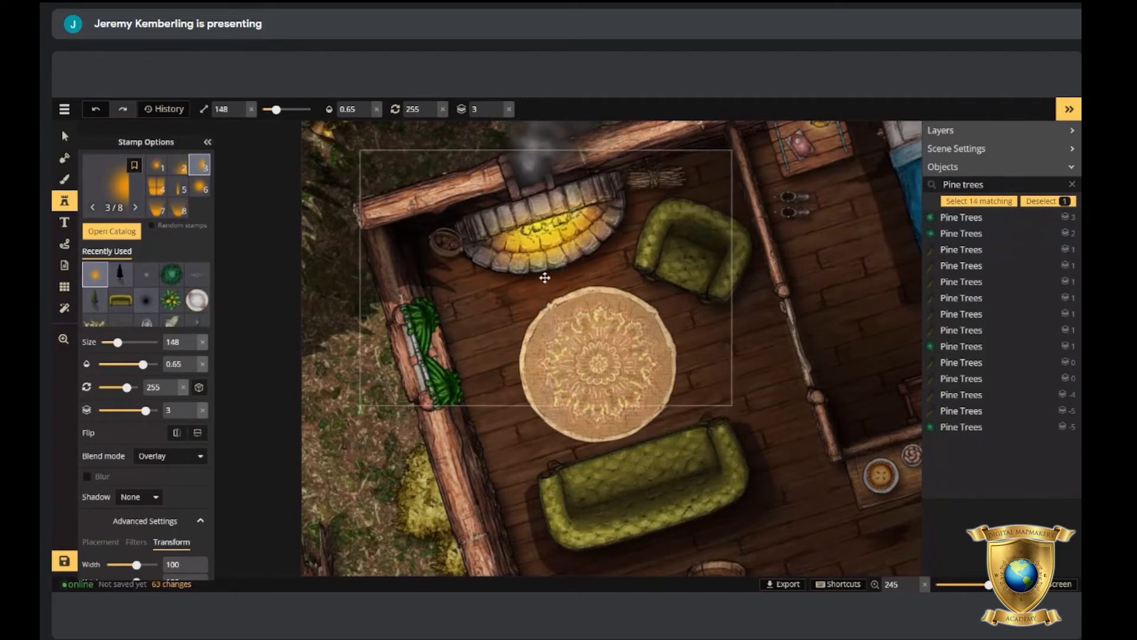
pyautogui.keyDown('ctrl'); pyautogui.scroll(-1, 545, 277); pyautogui.keyUp('ctrl')
pyautogui.moveTo(545, 277); pyautogui.dragTo(790, 444)
# Add a third orange glow over the fireplace and rug at size 208 on layer 5.
pyautogui.keyDown('shift'); pyautogui.scroll(9, 556, 320); pyautogui.keyUp('shift')
pyautogui.moveTo(561, 326); pyautogui.dragTo(486, 122)
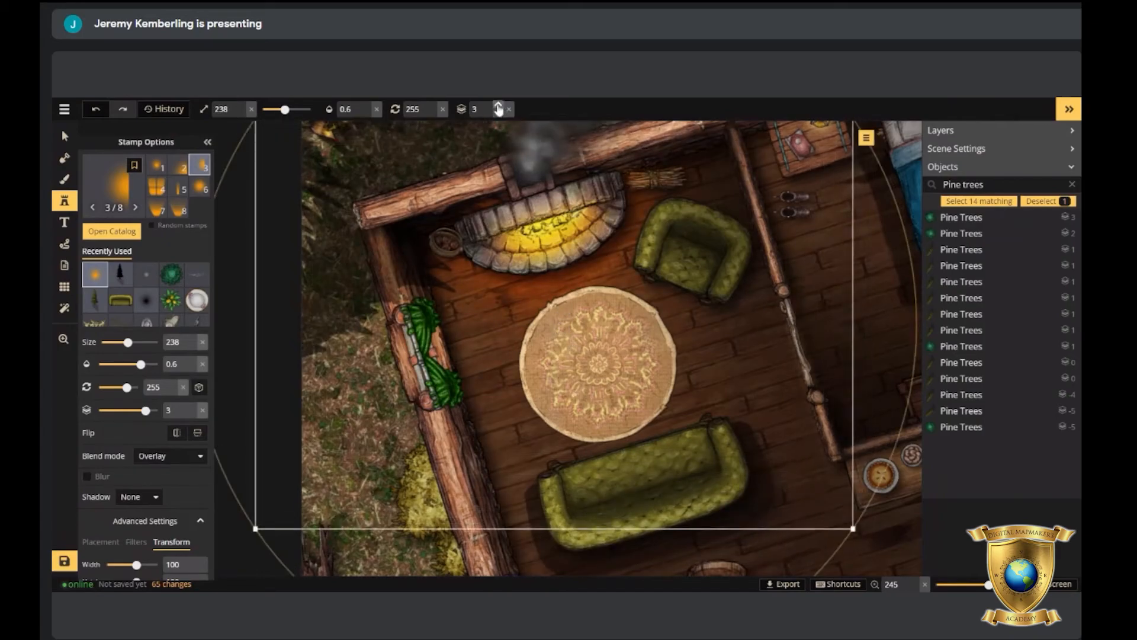
pyautogui.click(499, 108)
pyautogui.click(500, 108)
pyautogui.keyDown('shift'); pyautogui.scroll(-3, 568, 289); pyautogui.keyUp('shift')
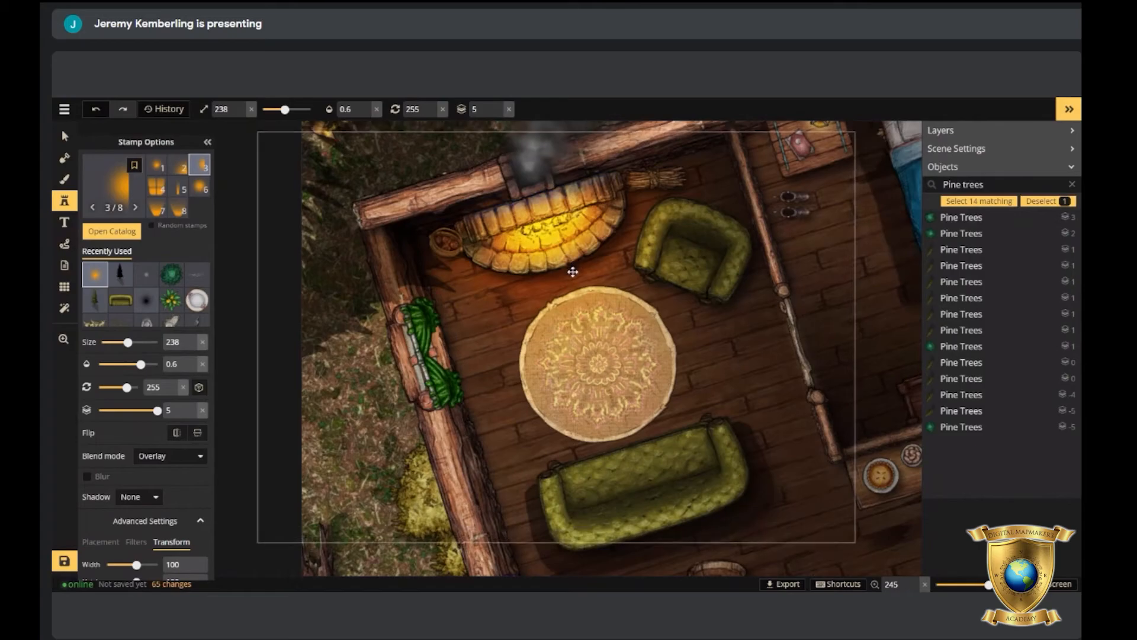
pyautogui.click(565, 285)
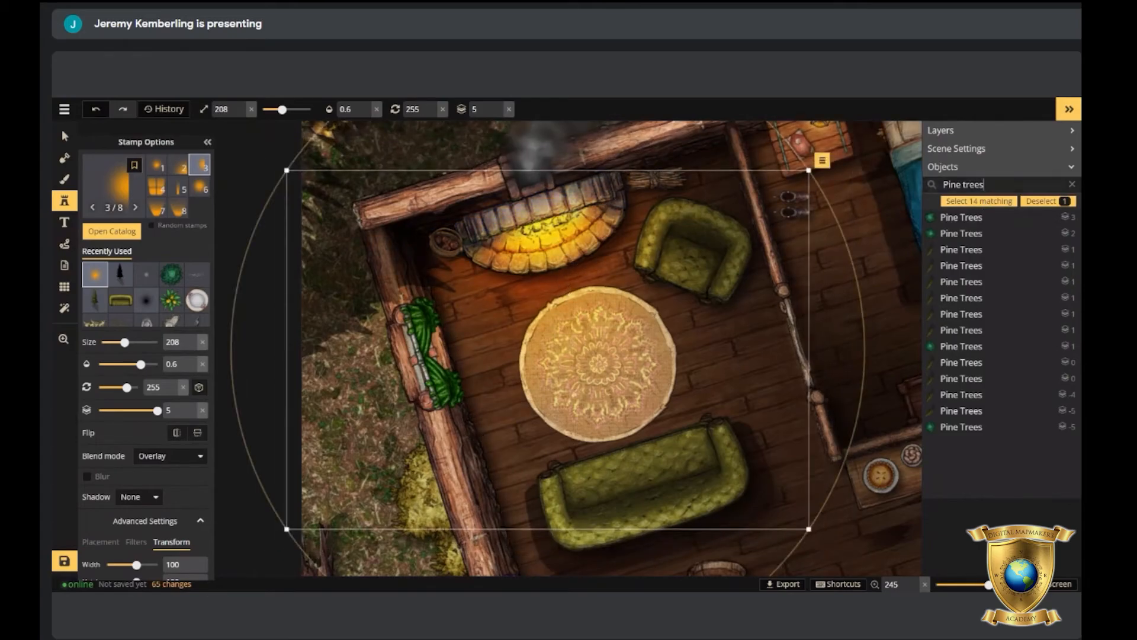
# Filter the objects by "Or", set all three Orange Lights to layer 4, and shift the size 148 glow slightly toward the rug.
pyautogui.write('Or')
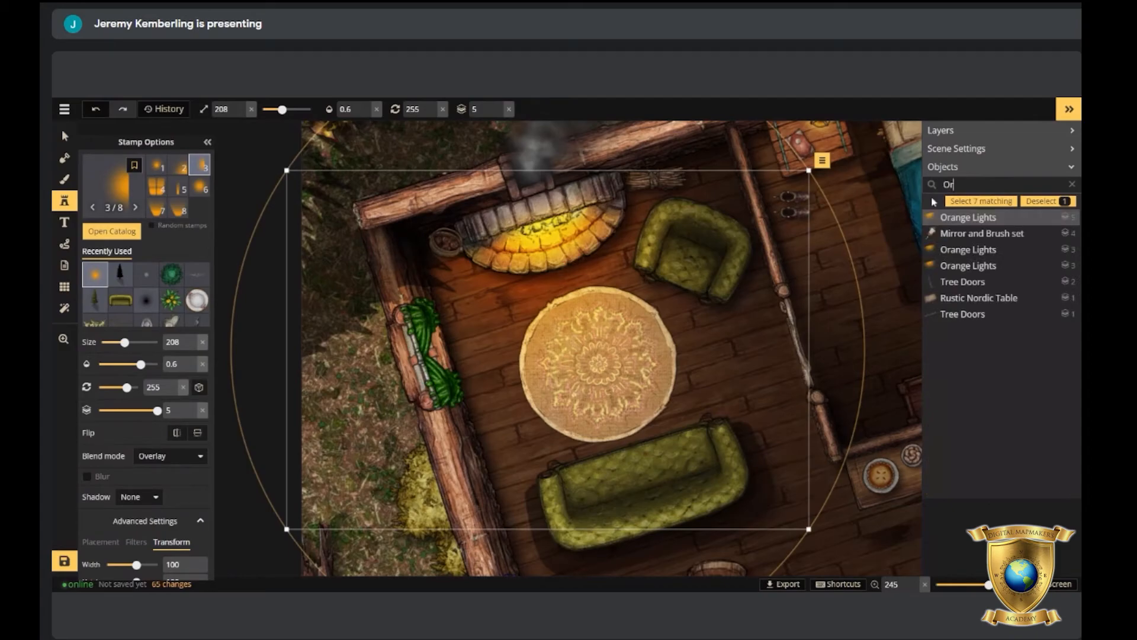
pyautogui.keyDown('ctrl'); pyautogui.click(963, 251); pyautogui.keyUp('ctrl')
pyautogui.keyDown('ctrl'); pyautogui.click(970, 263); pyautogui.keyUp('ctrl')
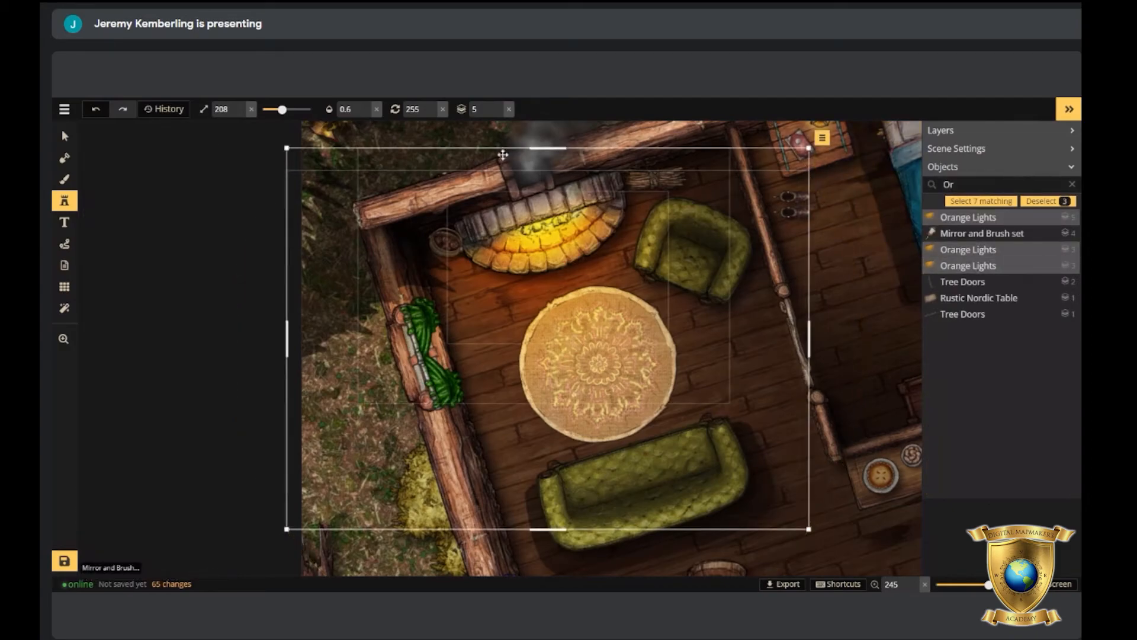
pyautogui.click(498, 113)
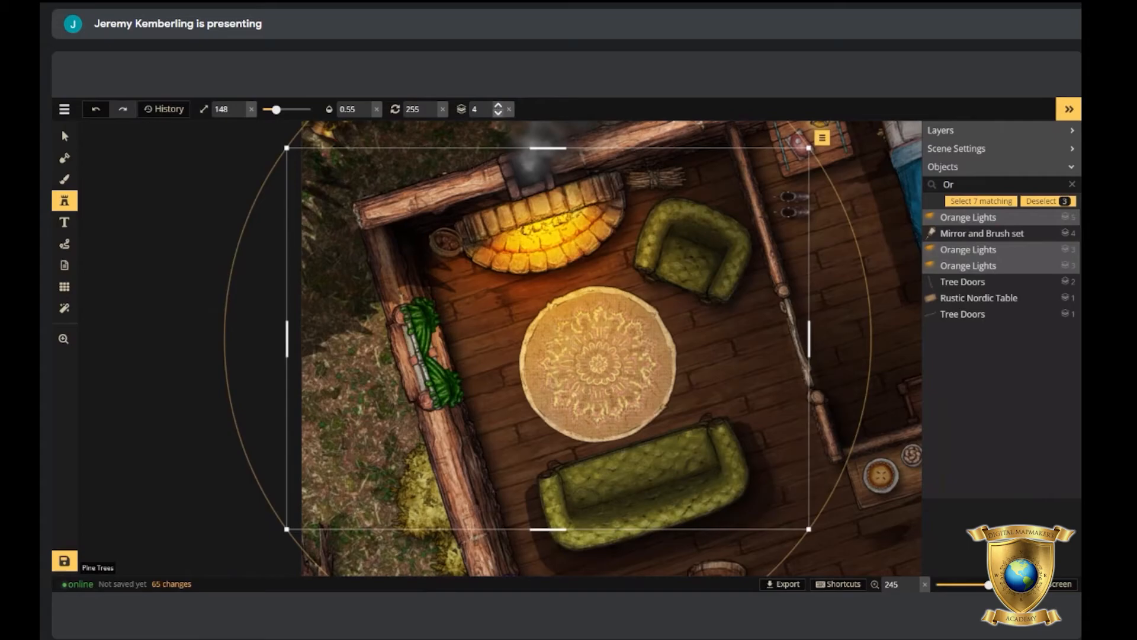
pyautogui.click(972, 249)
pyautogui.moveTo(581, 228); pyautogui.dragTo(536, 298)
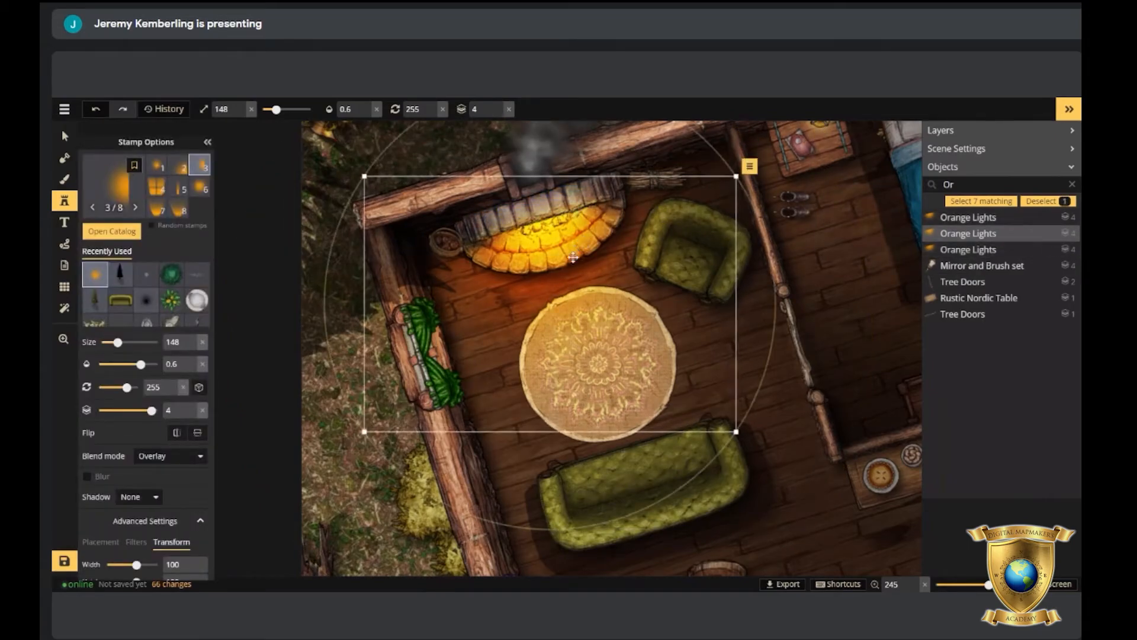
# Place Orange Lights variant 6 over the candle on the bedroom table at size 78 with opacity 0.2.
pyautogui.press('6')
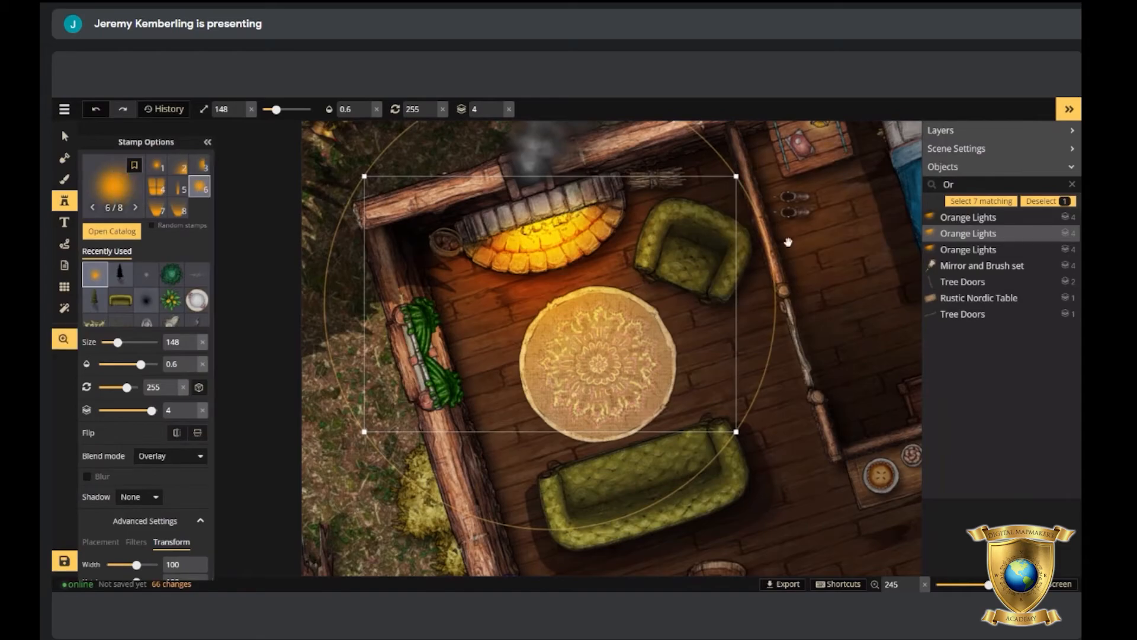
pyautogui.moveTo(749, 168); pyautogui.dragTo(621, 276)
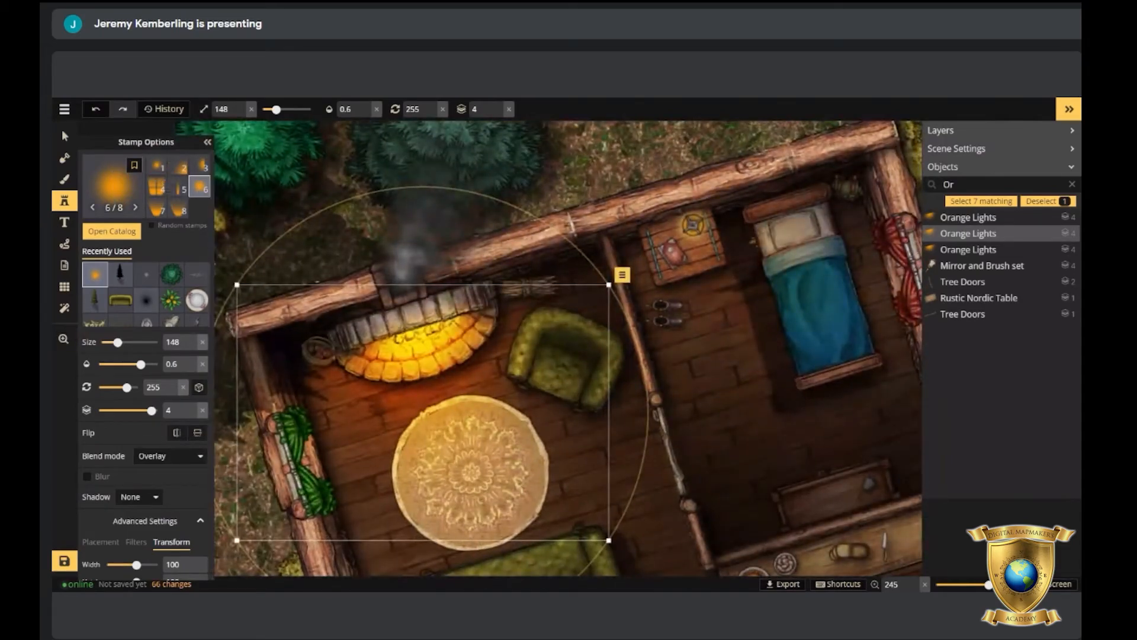
pyautogui.click(735, 278)
pyautogui.scroll(-7, 713, 267)
pyautogui.moveTo(720, 333); pyautogui.dragTo(696, 266)
pyautogui.scroll(-5, 694, 232)
pyautogui.scroll(2, 693, 237)
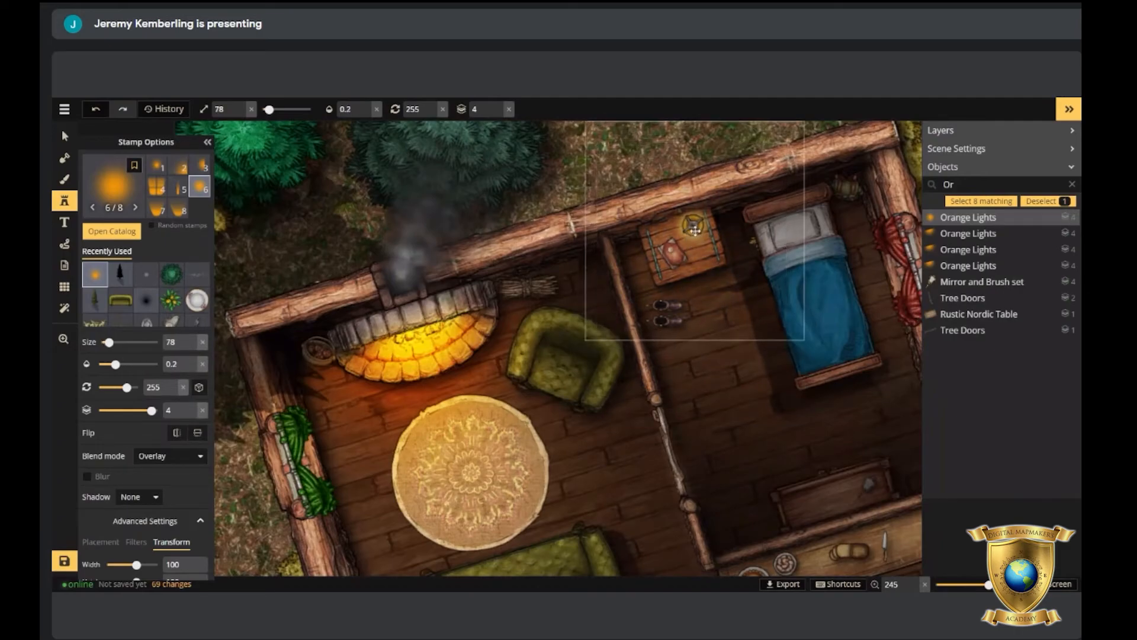
# Stack two more round orange glows over the bedroom table's candle at sizes 88 and 138.
pyautogui.click(693, 234)
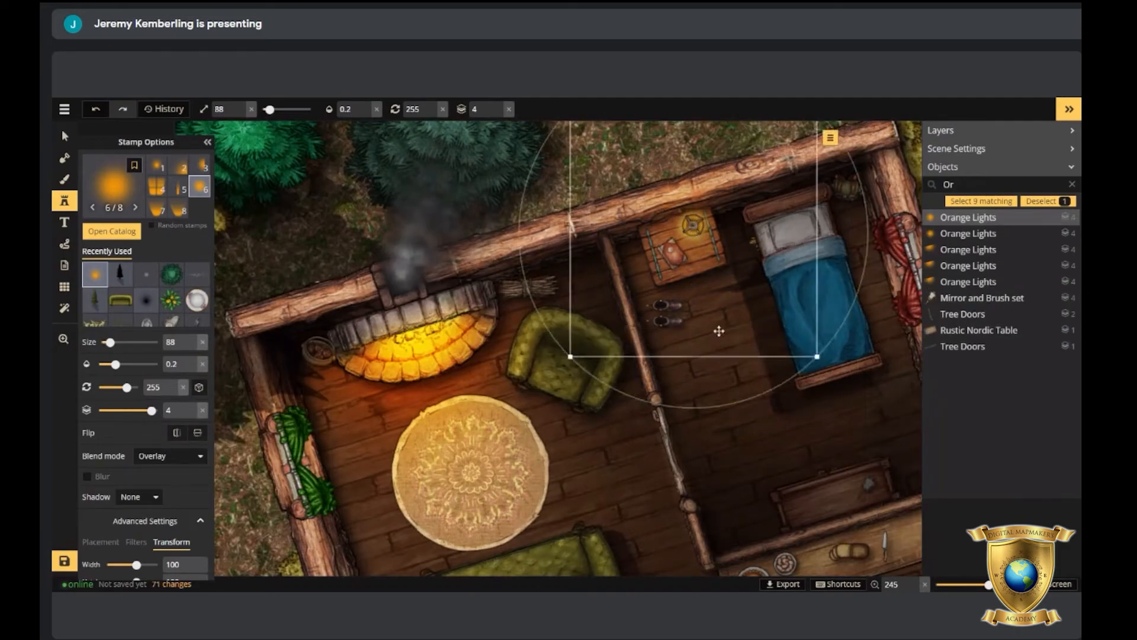
pyautogui.click(704, 269)
pyautogui.scroll(4, 698, 250)
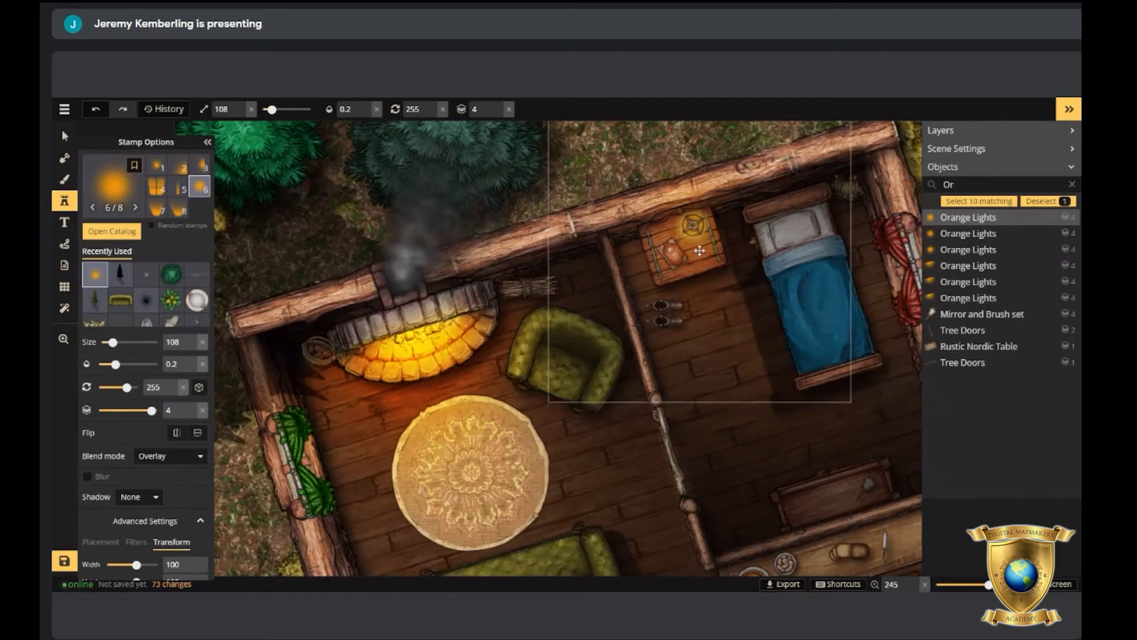
pyautogui.scroll(1, 699, 250)
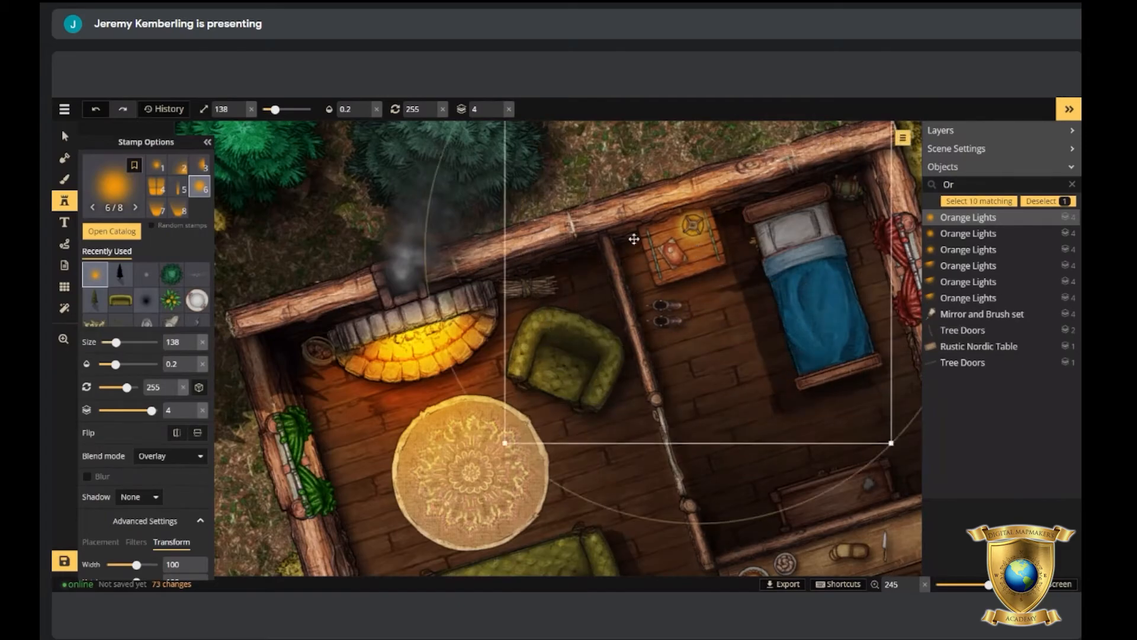
pyautogui.click(63, 338)
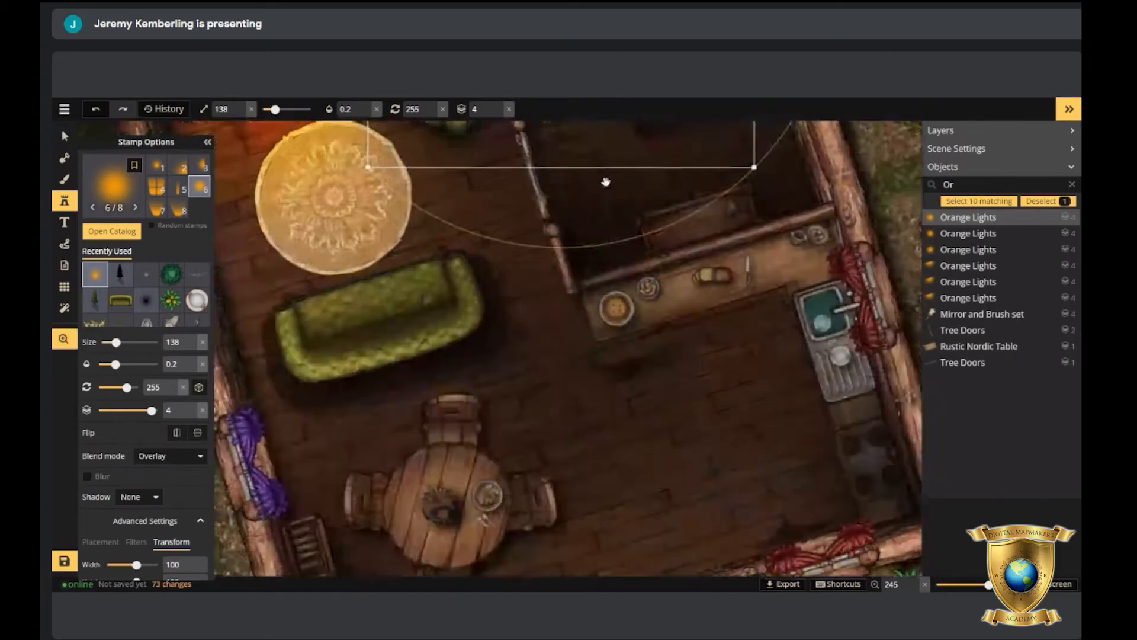
# Place Orange Lights variant 8 over the cabin's kitchen area at size 138 with opacity 0.2 and rotation 255.
pyautogui.scroll(-5, 749, 232)
pyautogui.moveTo(749, 232); pyautogui.dragTo(709, 313)
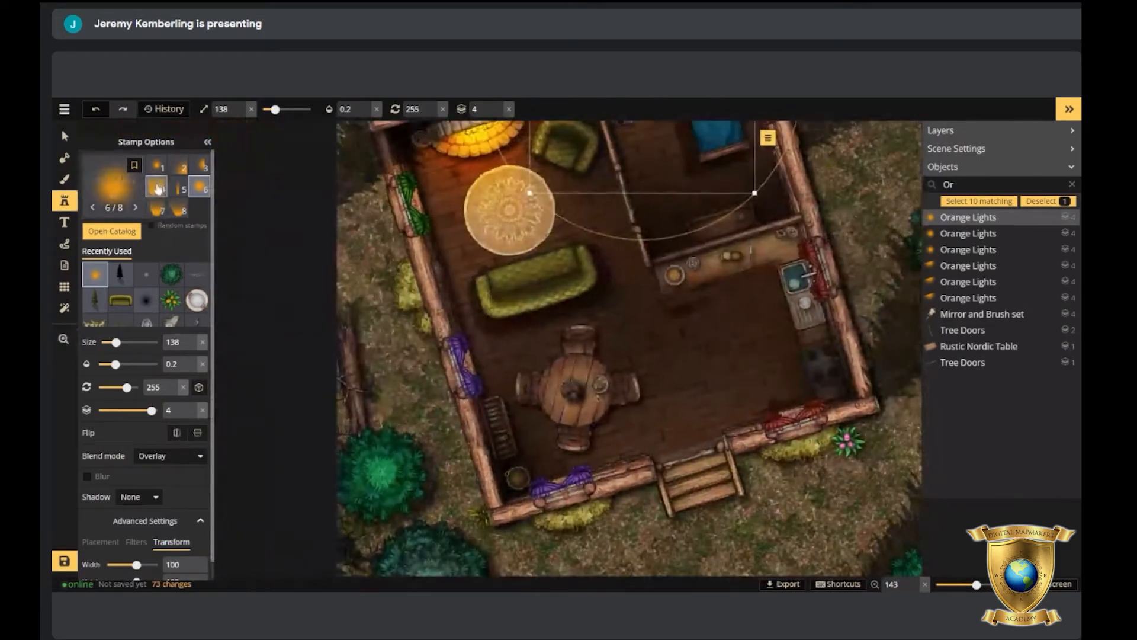
pyautogui.click(180, 214)
pyautogui.moveTo(650, 292); pyautogui.dragTo(606, 368)
pyautogui.click(660, 370)
# Set the variant 8 light's filters to saturation 0 and brightness 161 for a pale daylight color.
pyautogui.scroll(-1, 128, 502)
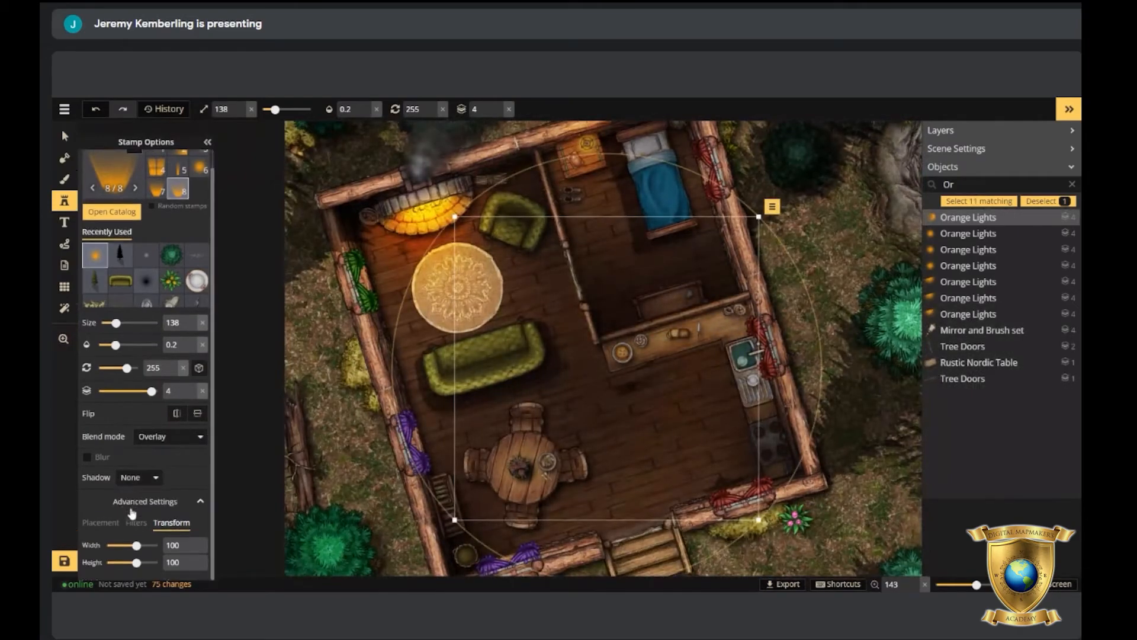
pyautogui.click(135, 522)
pyautogui.scroll(-2, 141, 536)
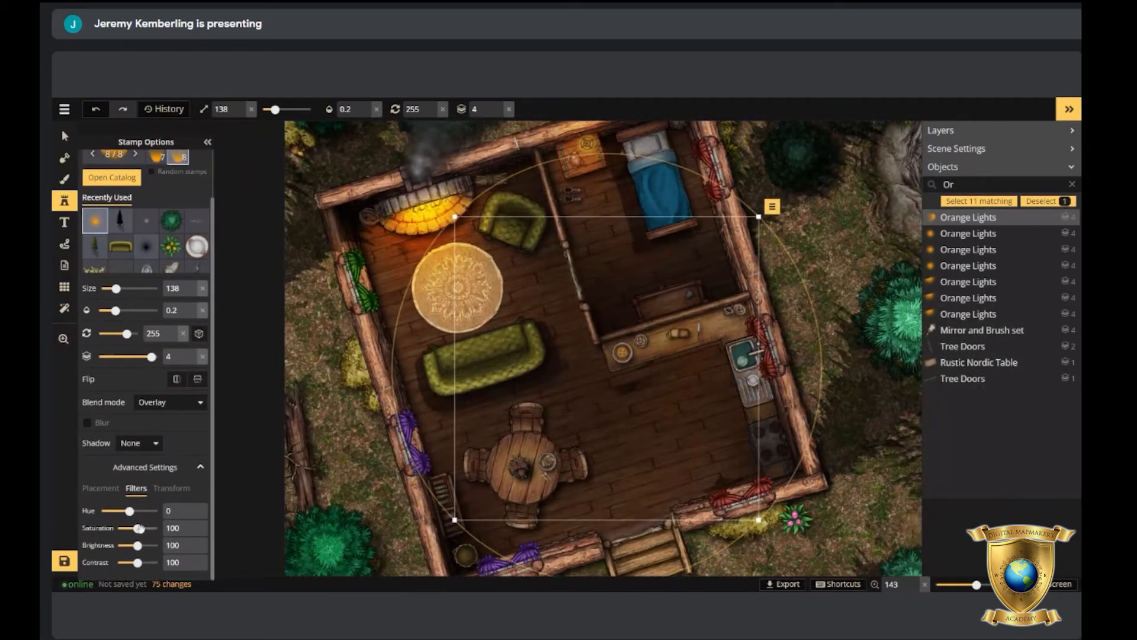
pyautogui.scroll(3, 136, 518)
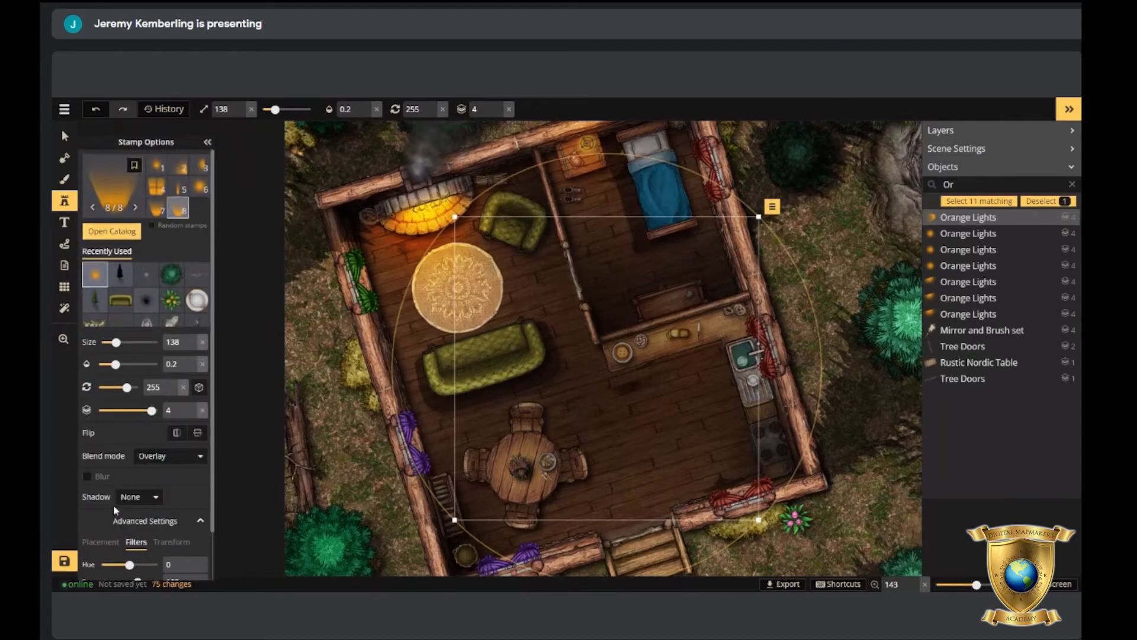
pyautogui.scroll(-3, 118, 521)
pyautogui.moveTo(135, 527); pyautogui.dragTo(108, 532)
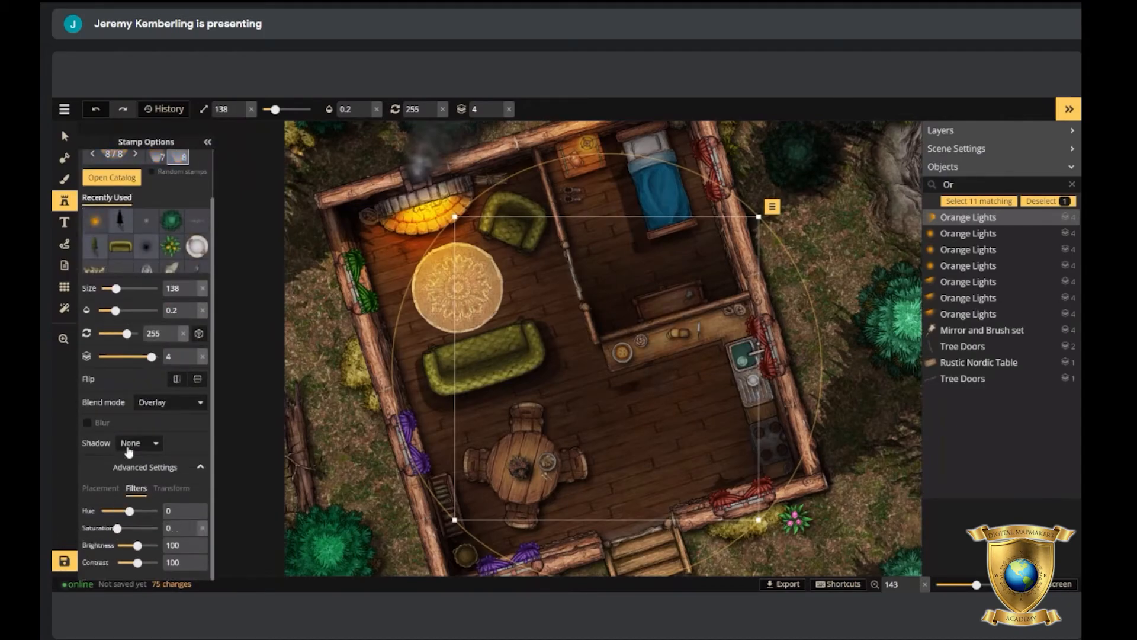
pyautogui.scroll(3, 128, 451)
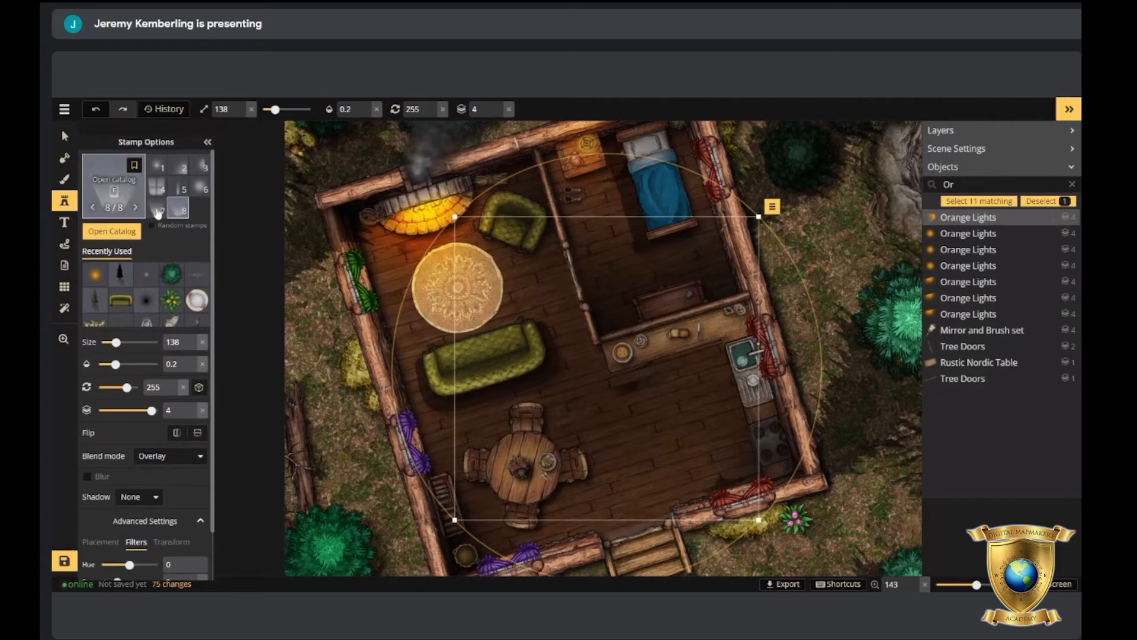
pyautogui.scroll(-3, 182, 452)
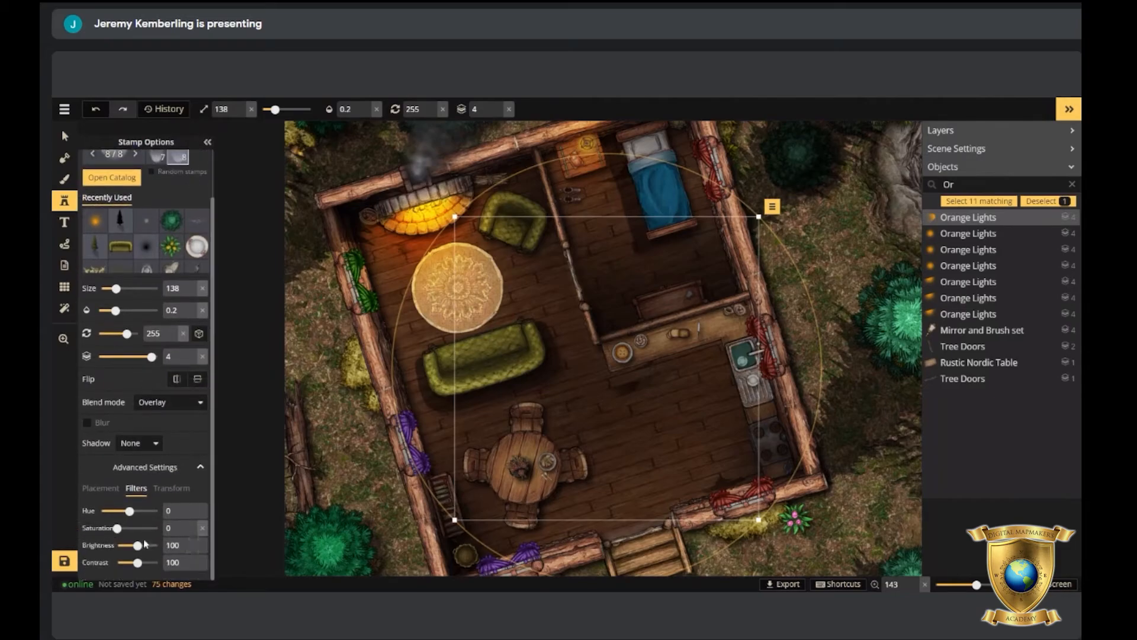
pyautogui.moveTo(138, 544); pyautogui.dragTo(149, 544)
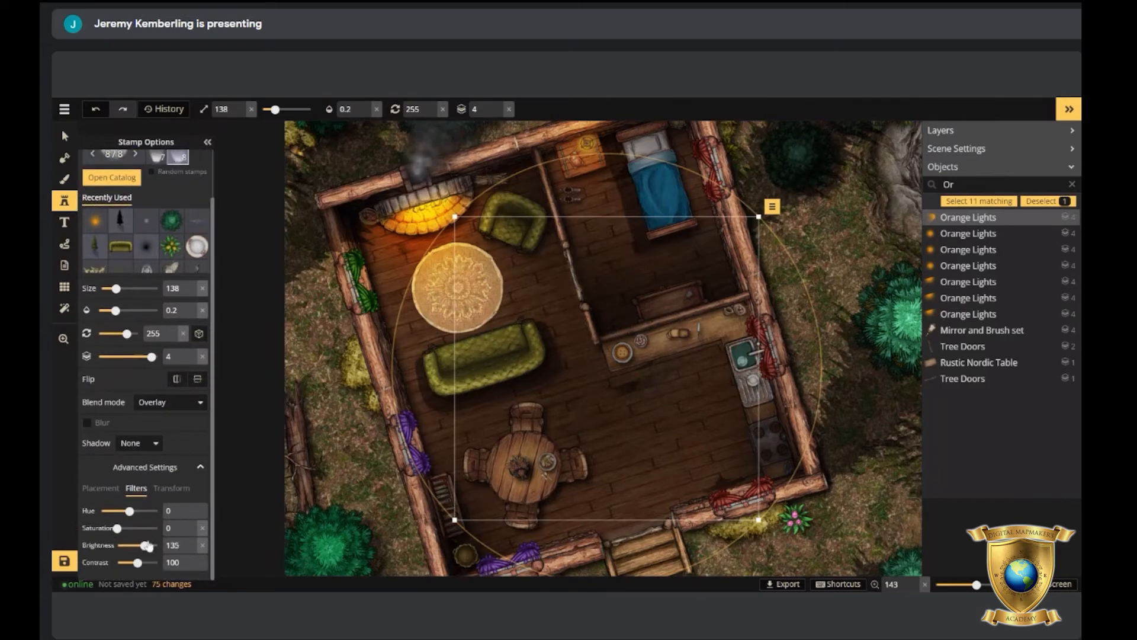
# Align the pale light with the kitchen window by the sink, using size 78, opacity 1 and rotation 225.
pyautogui.moveTo(705, 297); pyautogui.dragTo(698, 361)
pyautogui.moveTo(704, 414); pyautogui.dragTo(757, 449)
pyautogui.scroll(-1, 721, 467)
pyautogui.scroll(-5, 725, 467)
pyautogui.scroll(-1, 745, 445)
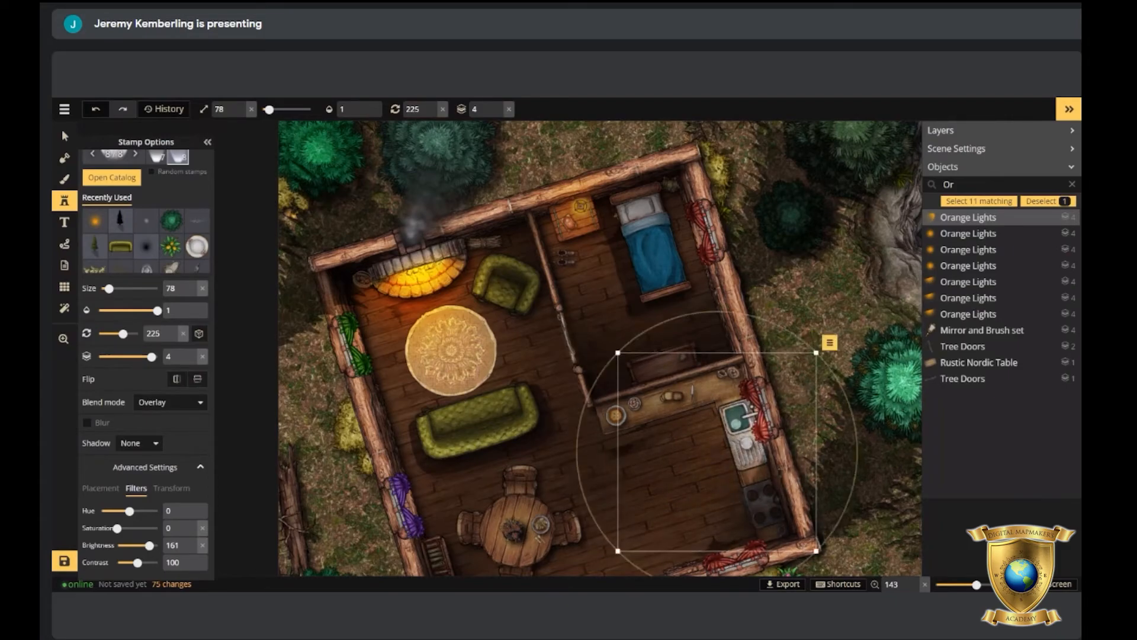
# Place a second pale light at the bedroom window beside the bed at size 78, opacity 1 and rotation 225.
pyautogui.click(801, 299)
pyautogui.moveTo(801, 300); pyautogui.dragTo(631, 268)
pyautogui.scroll(-4, 661, 330)
pyautogui.moveTo(661, 330); pyautogui.dragTo(643, 252)
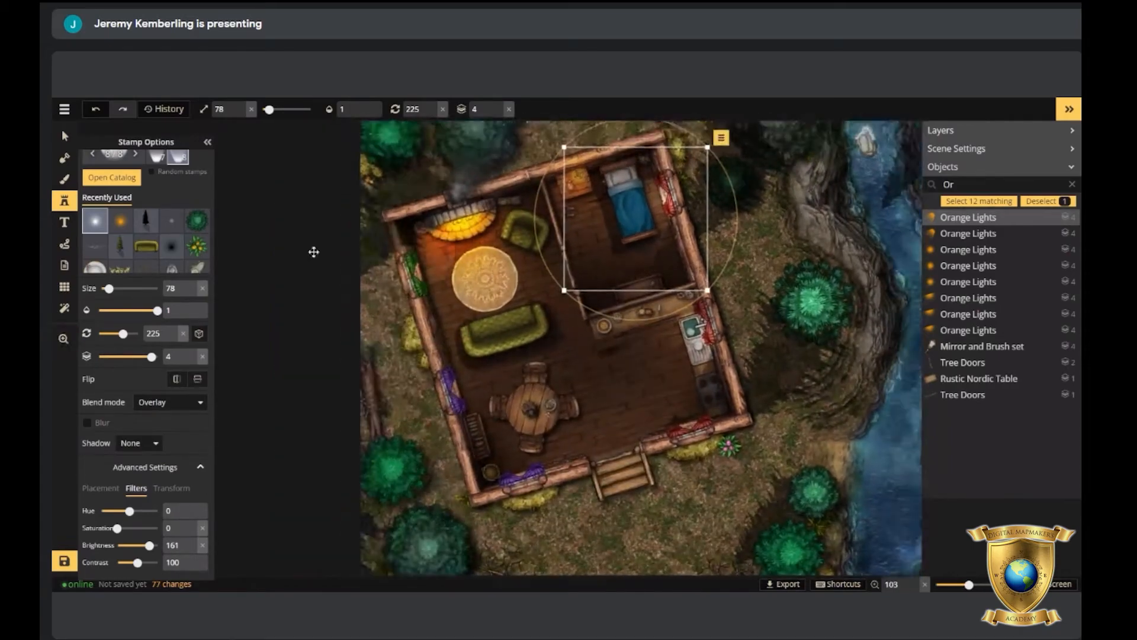
# Try a pale light at the green-curtained window with size 68, opacity 0.4 and rotation 75, and delete it.
pyautogui.moveTo(559, 387); pyautogui.dragTo(666, 383)
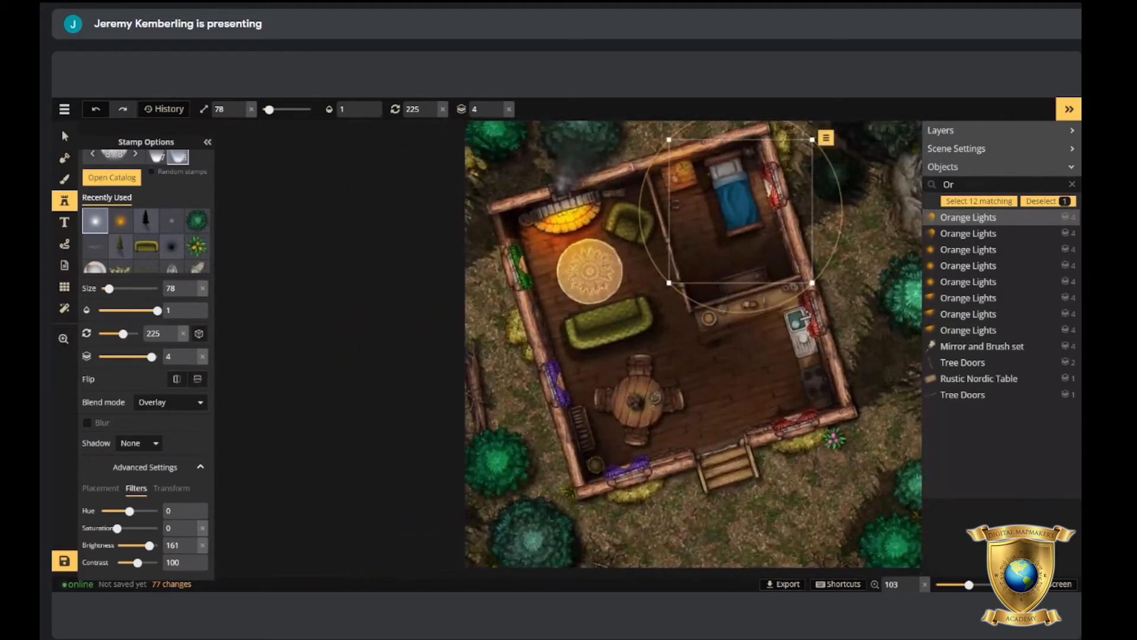
pyautogui.click(497, 292)
pyautogui.scroll(3, 501, 315)
pyautogui.moveTo(500, 315); pyautogui.dragTo(559, 273)
pyautogui.scroll(-11, 559, 278)
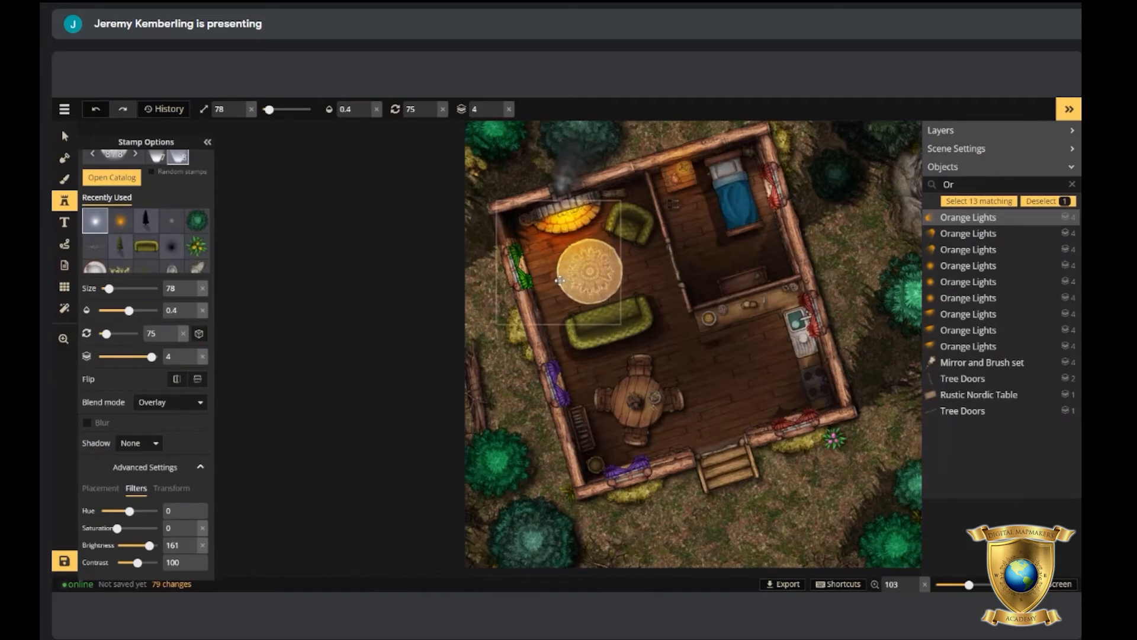
pyautogui.scroll(-5, 557, 281)
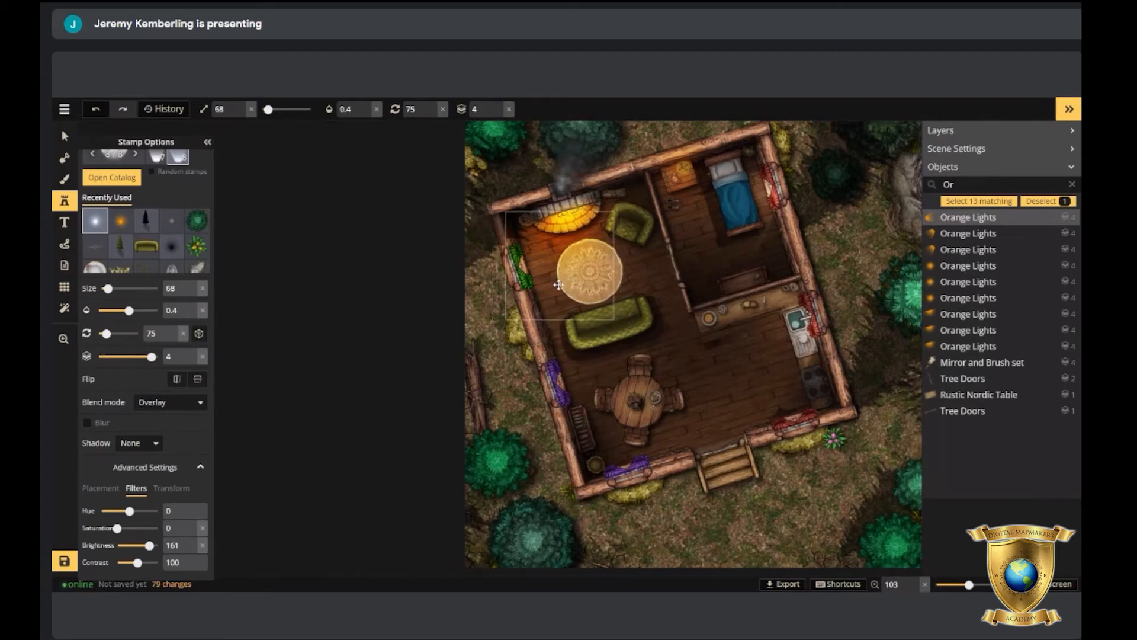
pyautogui.click(555, 282)
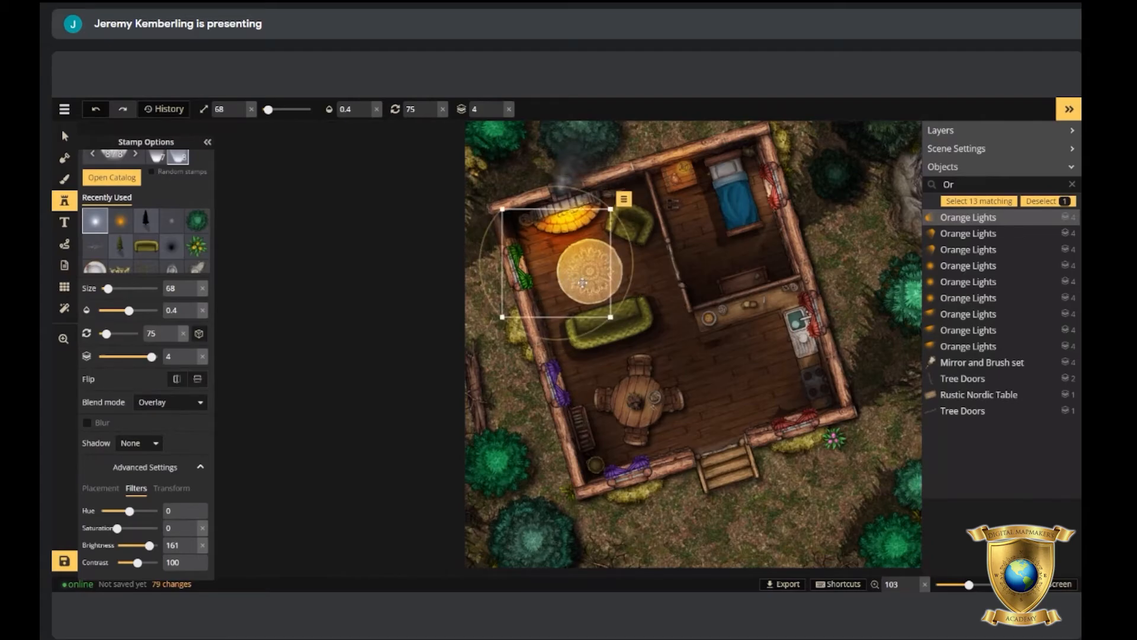
pyautogui.press('Delete')
# Draw a black free-draw shadow path along the kitchen counter fronts with width 5 and opacity 0.8 on layer 2.
pyautogui.scroll(-3, 782, 293)
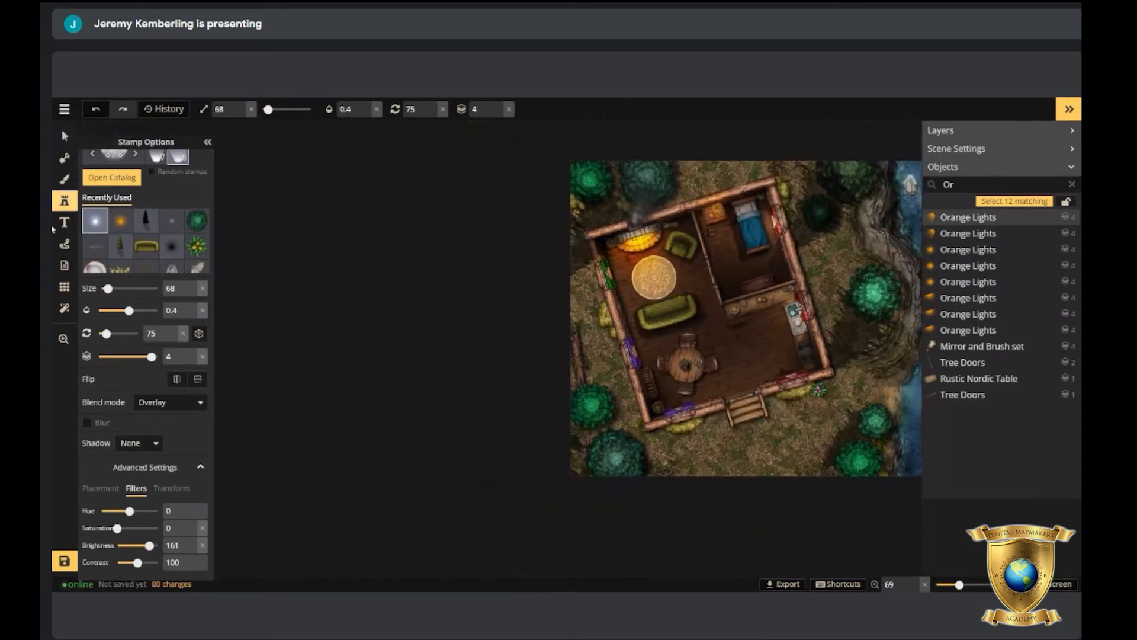
pyautogui.click(69, 245)
pyautogui.click(139, 185)
pyautogui.click(122, 309)
pyautogui.click(224, 387)
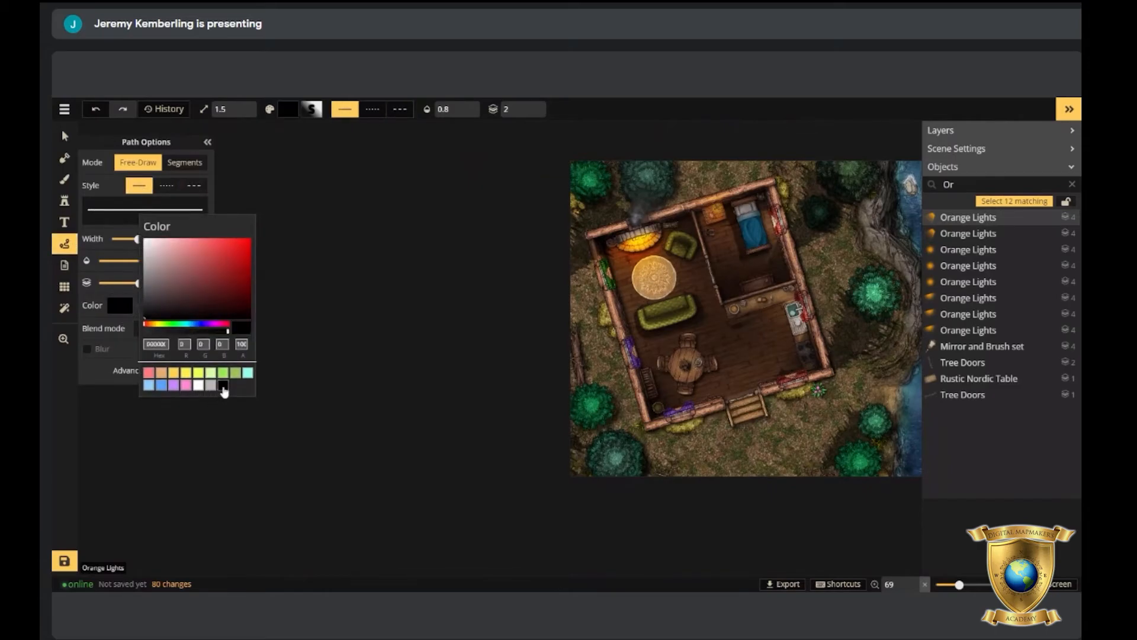
pyautogui.click(109, 256)
pyautogui.moveTo(137, 239); pyautogui.dragTo(163, 239)
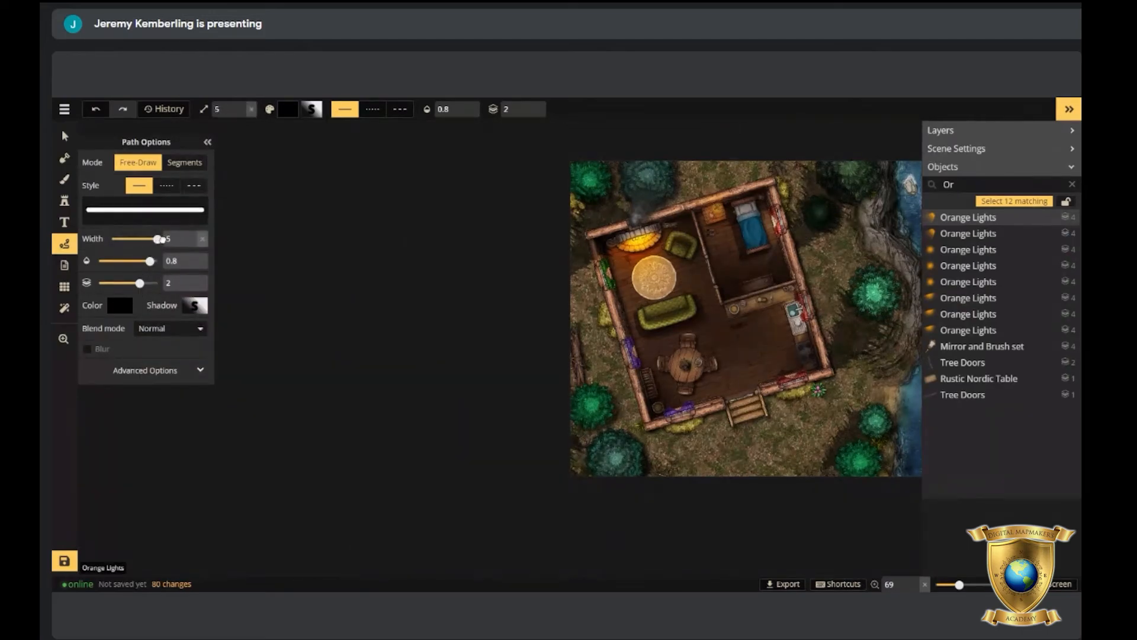
pyautogui.scroll(5, 722, 305)
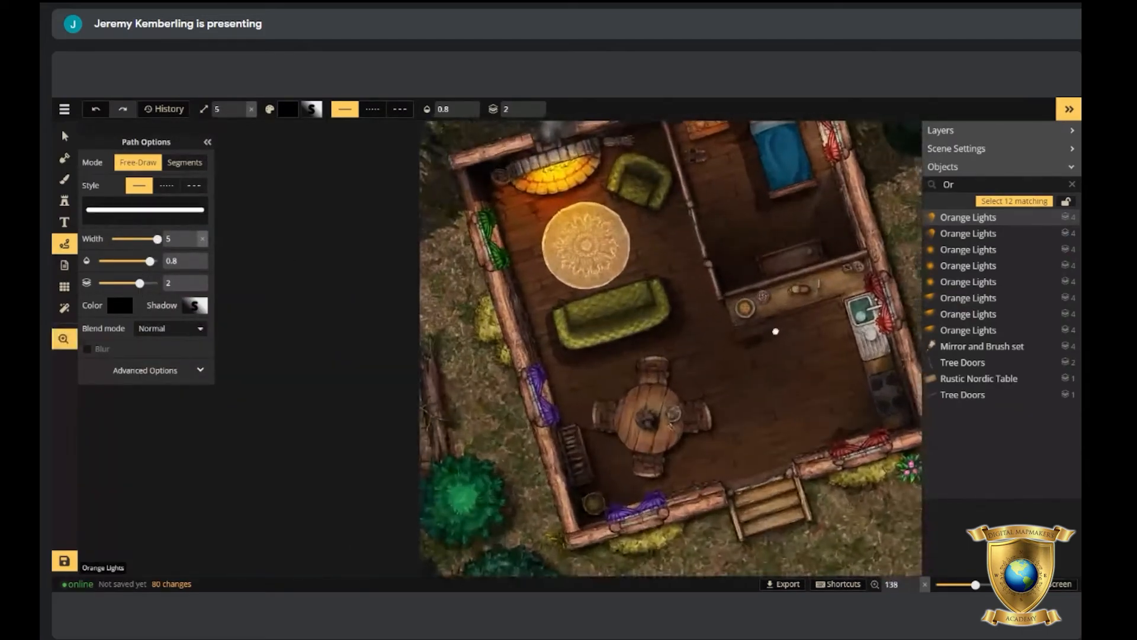
pyautogui.moveTo(775, 331); pyautogui.dragTo(728, 327)
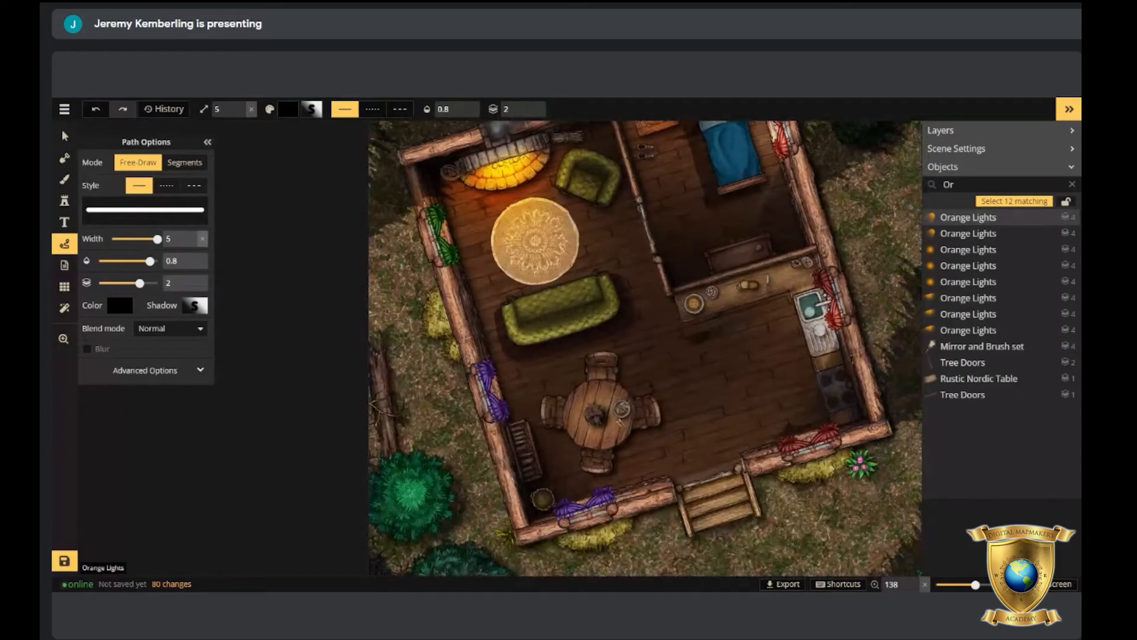
pyautogui.moveTo(674, 299); pyautogui.dragTo(679, 323)
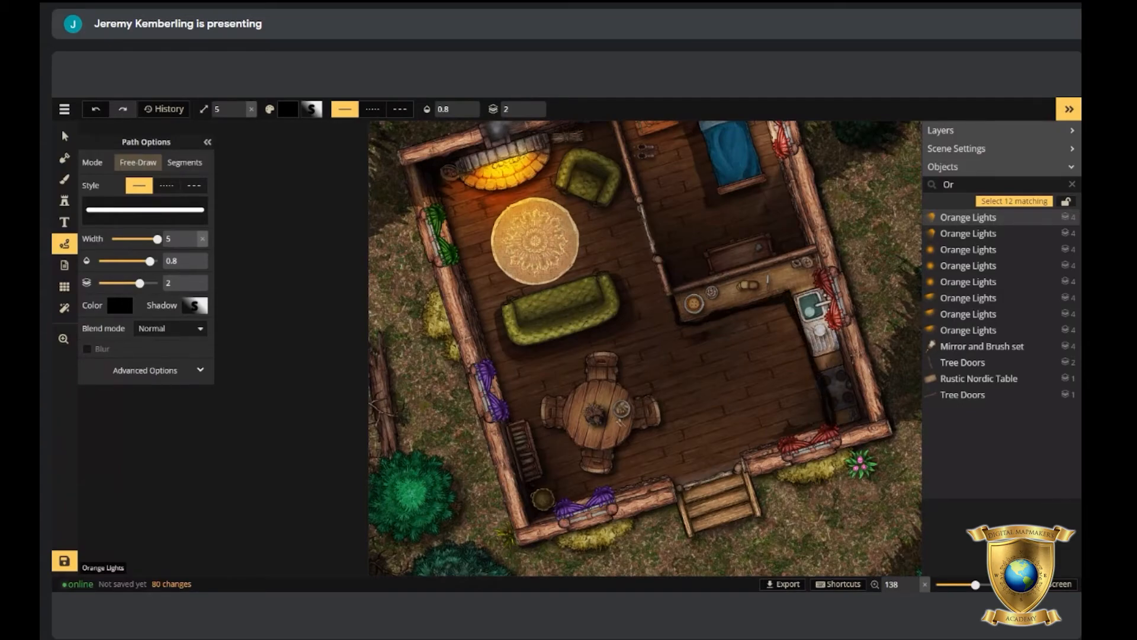
# Lower the kitchen counter shadow path to layer -1, and remove that path.
pyautogui.scroll(5, 682, 319)
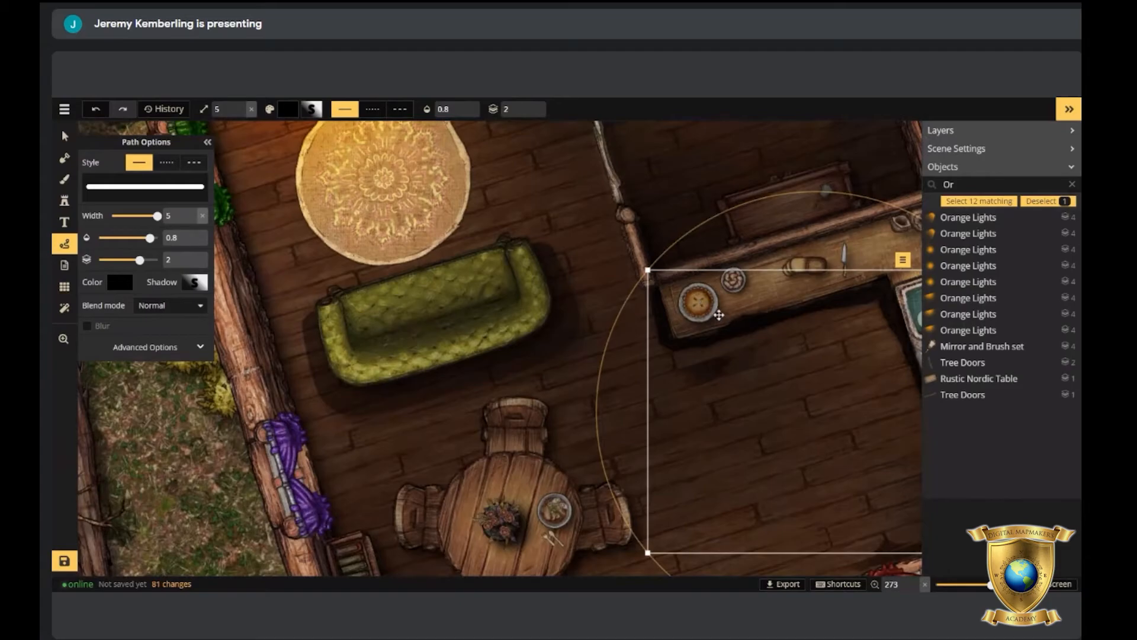
pyautogui.scroll(-2, 729, 317)
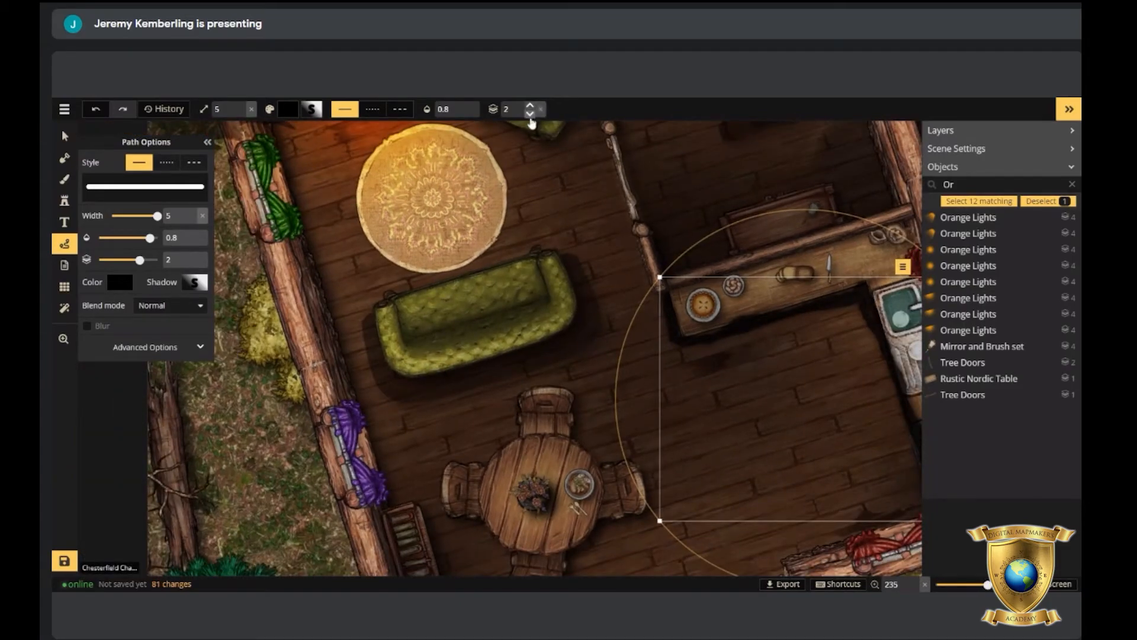
pyautogui.click(530, 113)
pyautogui.click(530, 113)
pyautogui.click(530, 113)
pyautogui.moveTo(780, 341); pyautogui.dragTo(720, 316)
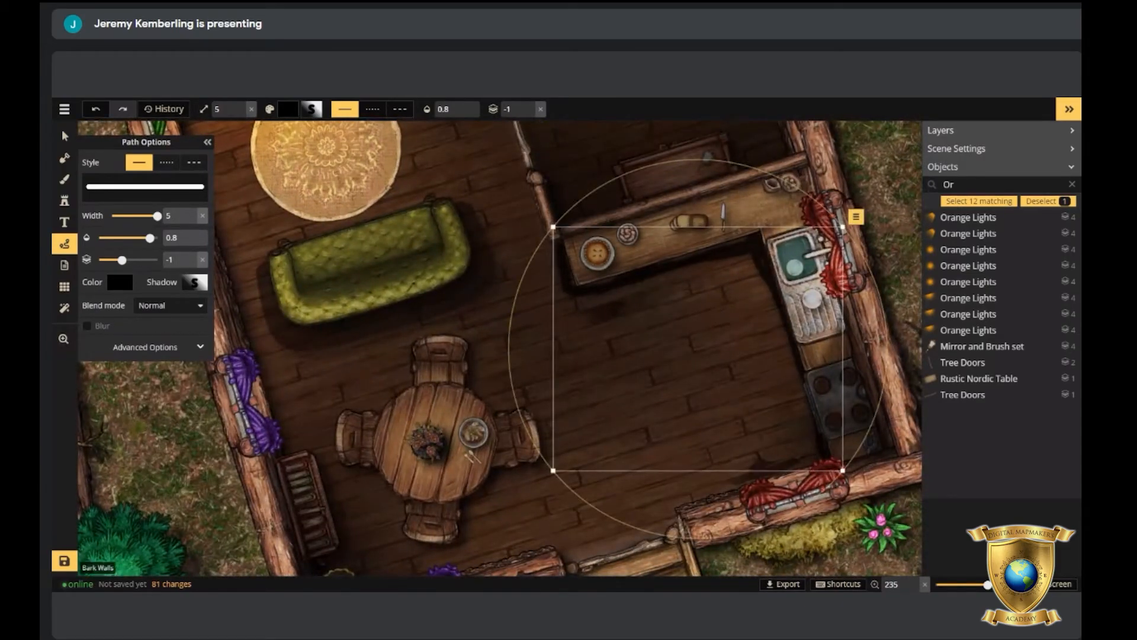
pyautogui.press('Escape')
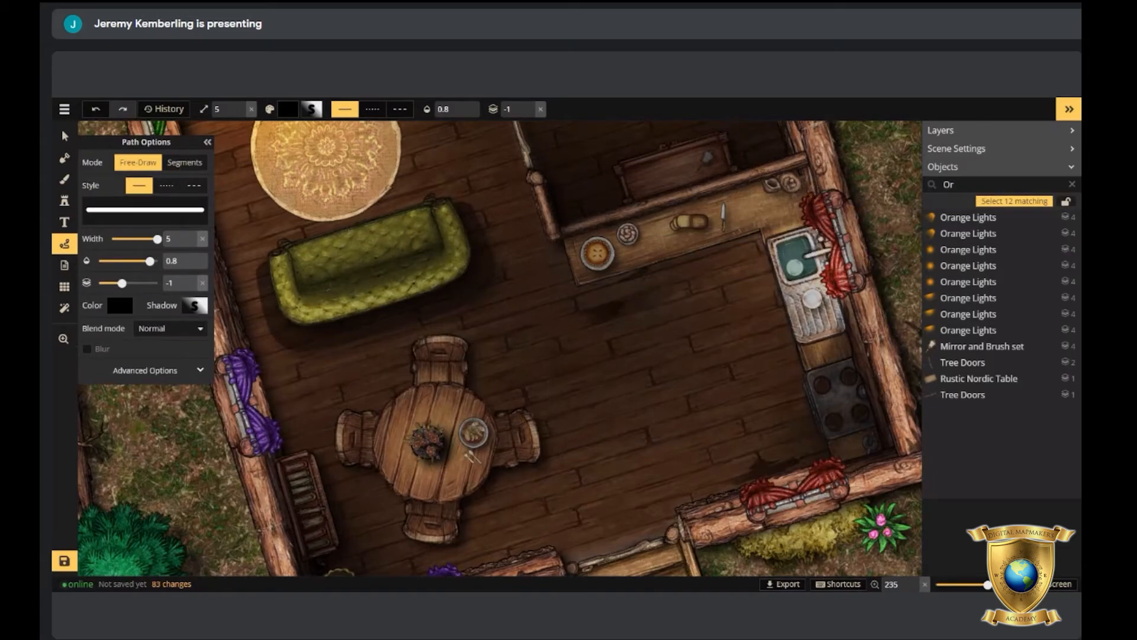
# Redraw the black shadow path along the kitchen counter fronts on layer -1, and set its opacity to 0.6.
pyautogui.moveTo(823, 448); pyautogui.dragTo(828, 458)
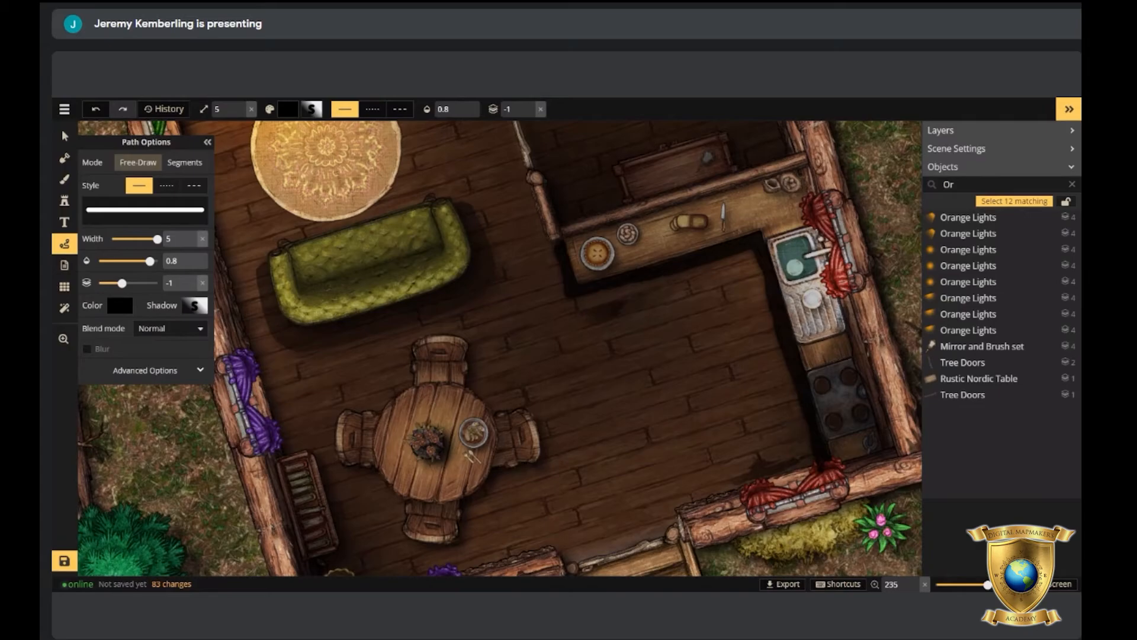
pyautogui.click(548, 474)
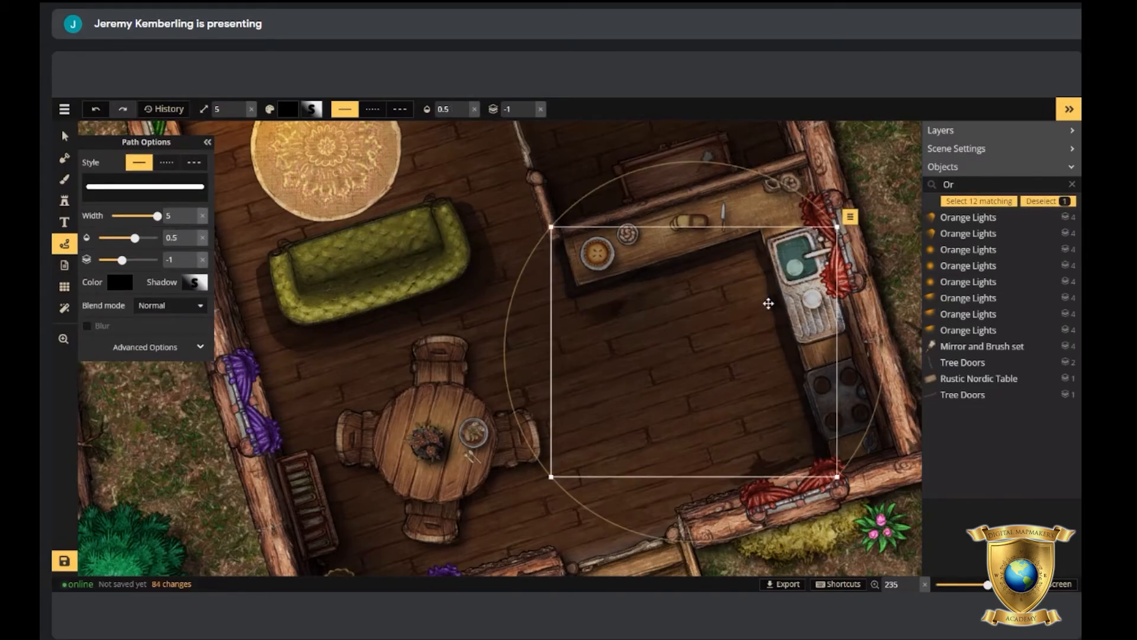
pyautogui.scroll(9, 743, 296)
pyautogui.scroll(-4, 737, 297)
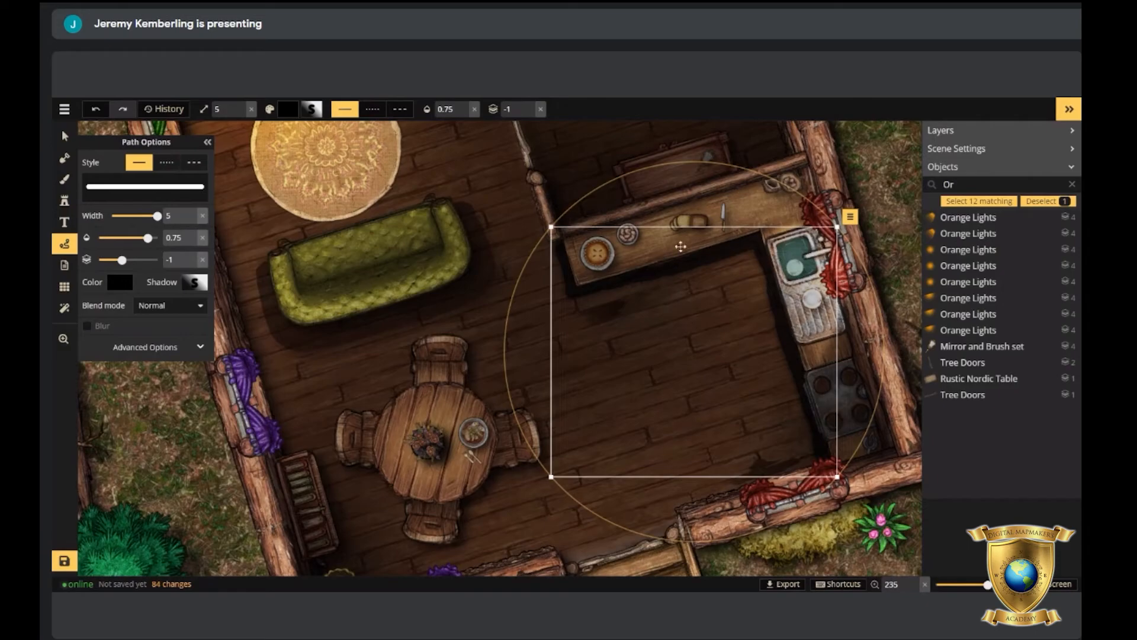
pyautogui.scroll(-3, 690, 272)
pyautogui.moveTo(574, 268); pyautogui.dragTo(686, 292)
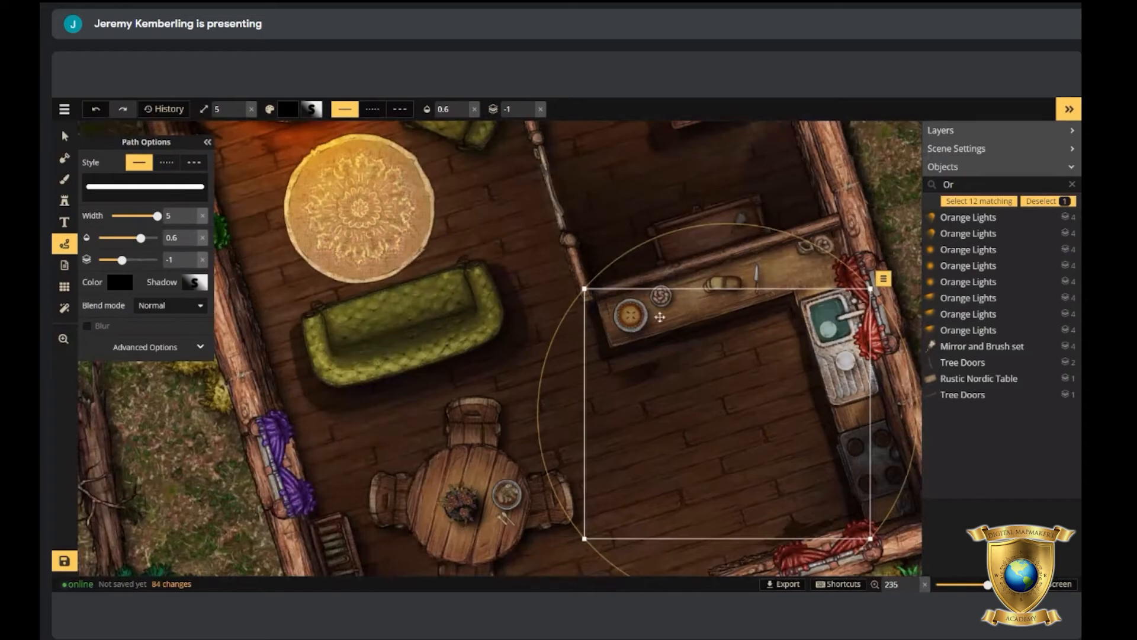
pyautogui.scroll(2, 734, 363)
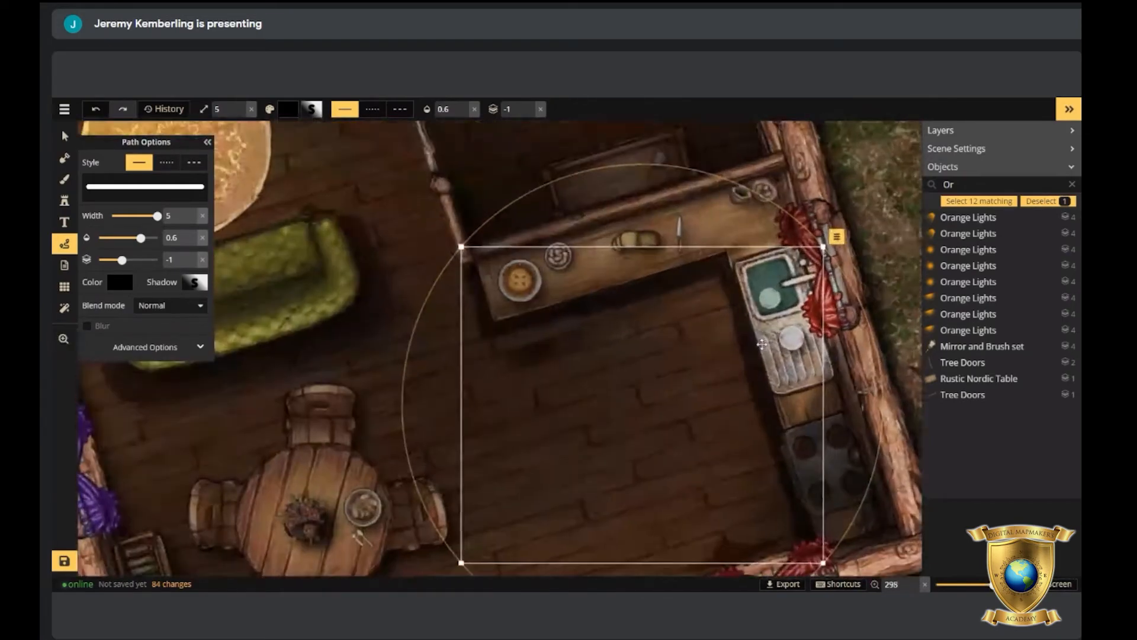
pyautogui.scroll(2, 762, 344)
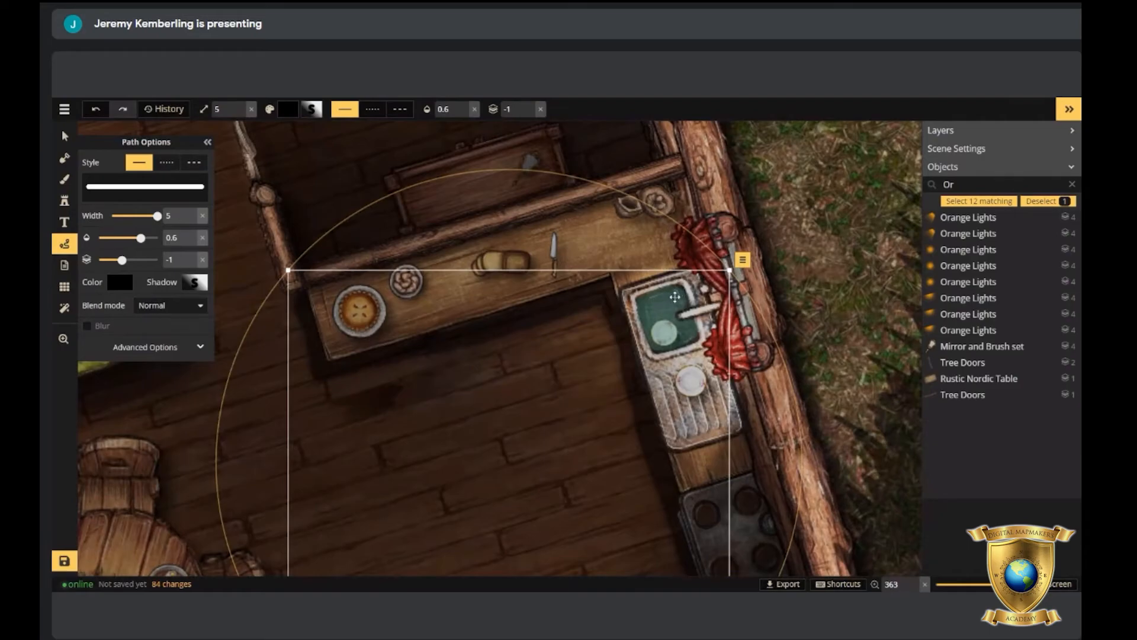
pyautogui.press('Escape')
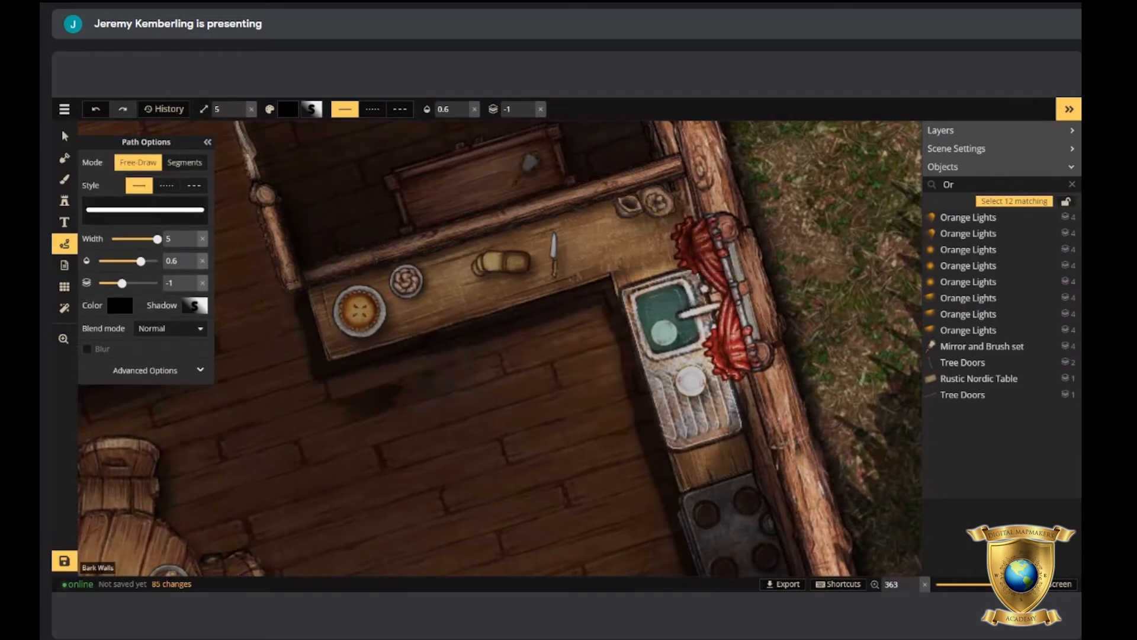
# Draw a black shadow path along the sink basin's upper inner edge with width 2.3 and opacity 0.65.
pyautogui.scroll(2, 676, 305)
pyautogui.scroll(4, 677, 305)
pyautogui.click(140, 239)
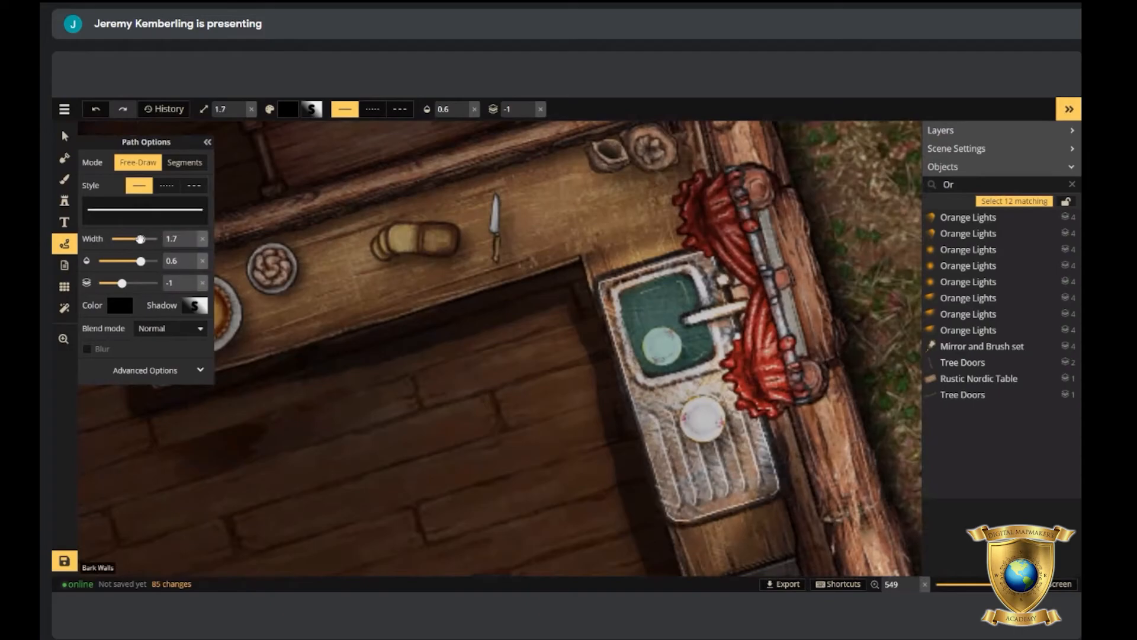
pyautogui.moveTo(140, 239); pyautogui.dragTo(145, 238)
pyautogui.moveTo(633, 292)
pyautogui.mouseDown()
pyautogui.moveTo(672, 275)
pyautogui.moveTo(702, 313)
pyautogui.mouseUp()
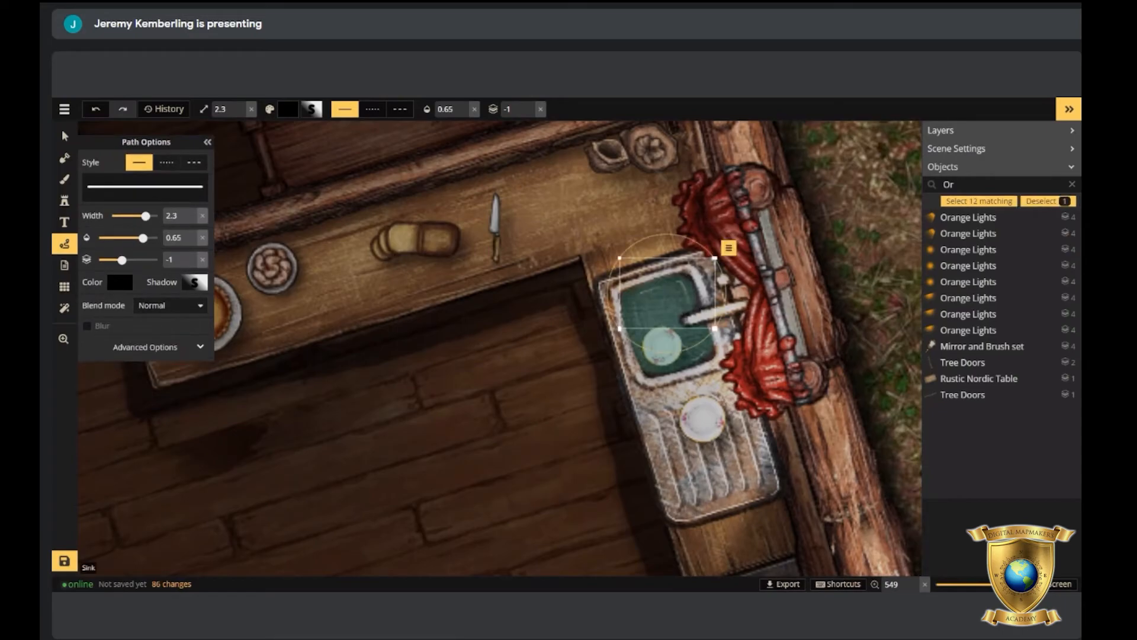
# Raise the sink's shadow path to layer 3 and deselect it.
pyautogui.click(530, 107)
pyautogui.click(530, 107)
pyautogui.click(530, 106)
pyautogui.click(530, 107)
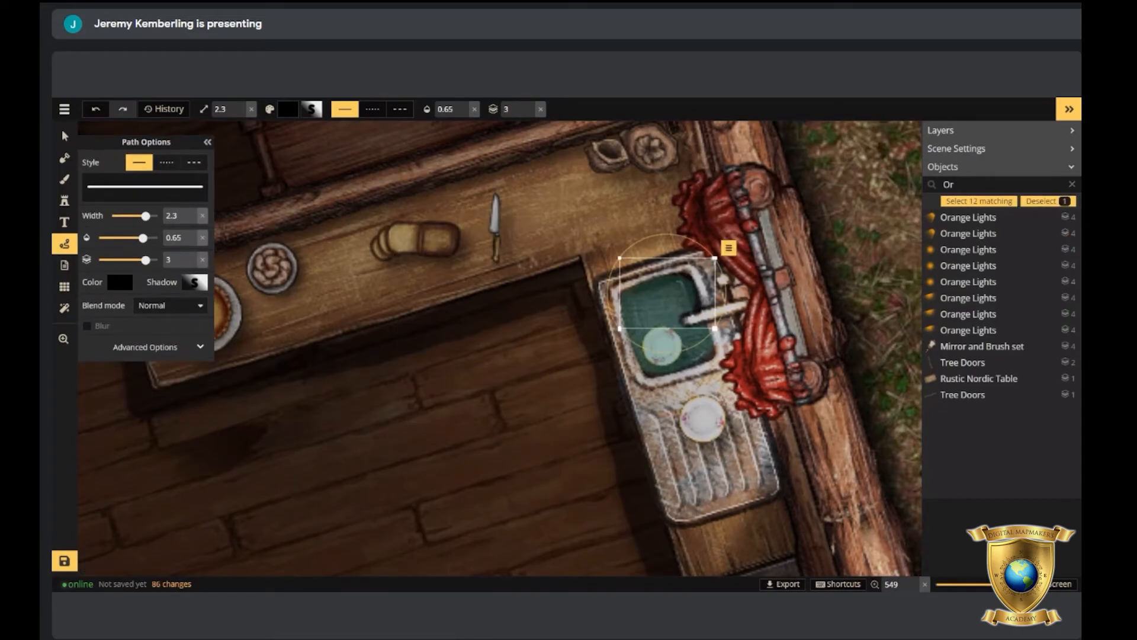
pyautogui.press('Escape')
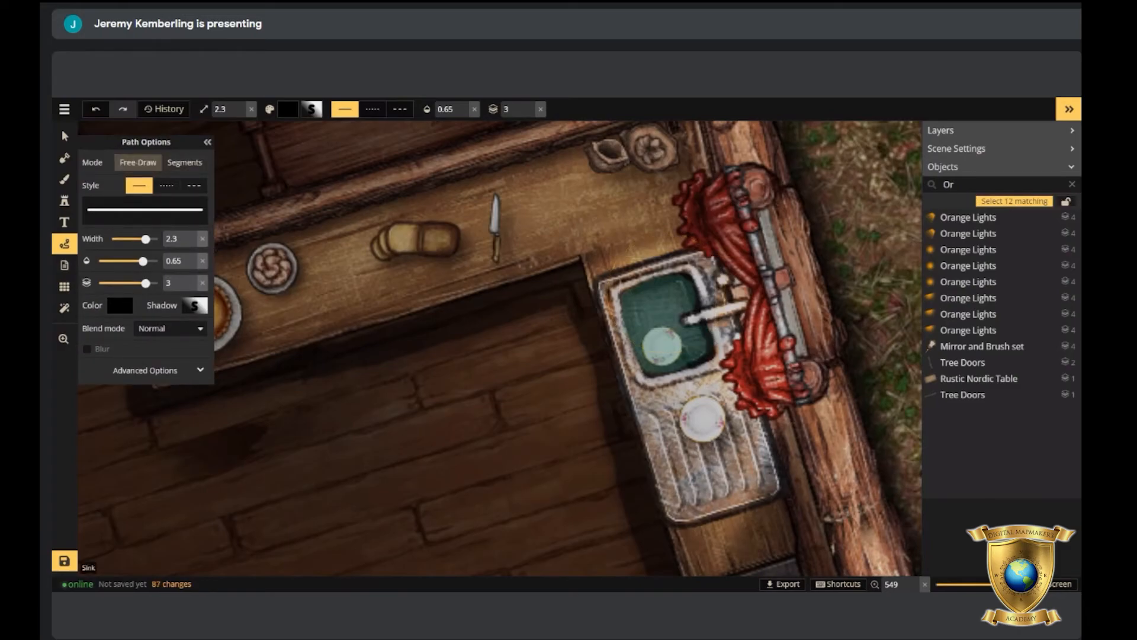
# Draw another black shadow path along the sink basin's inner edge below the faucet, and set its opacity to 0.75.
pyautogui.click(709, 361)
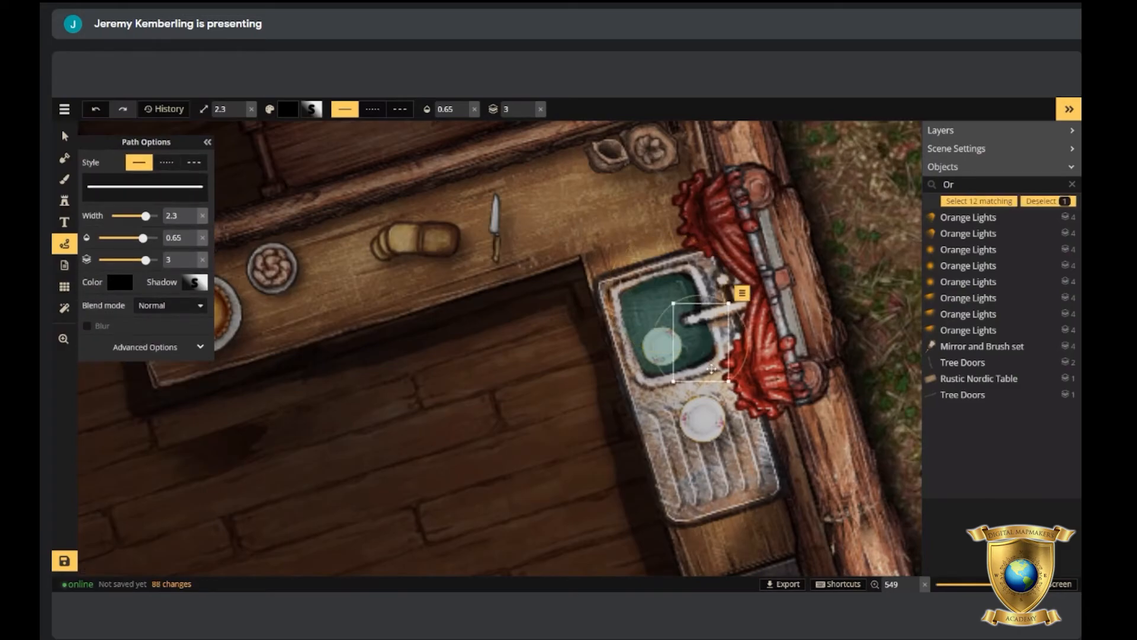
pyautogui.scroll(-3, 710, 358)
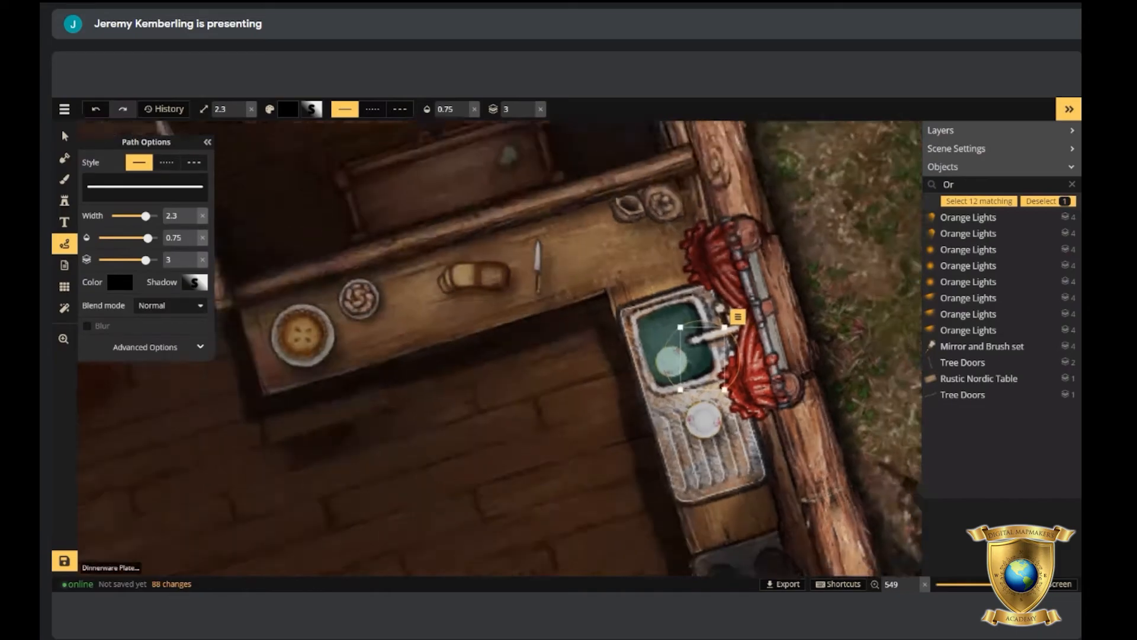
pyautogui.moveTo(703, 377); pyautogui.dragTo(730, 394)
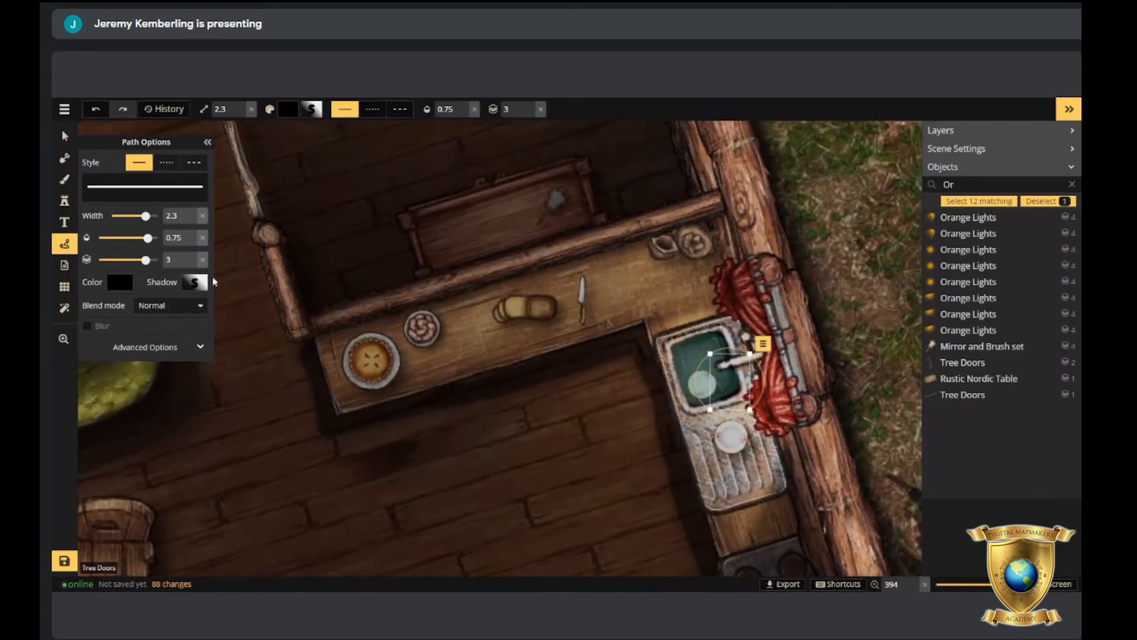
pyautogui.scroll(2, 718, 382)
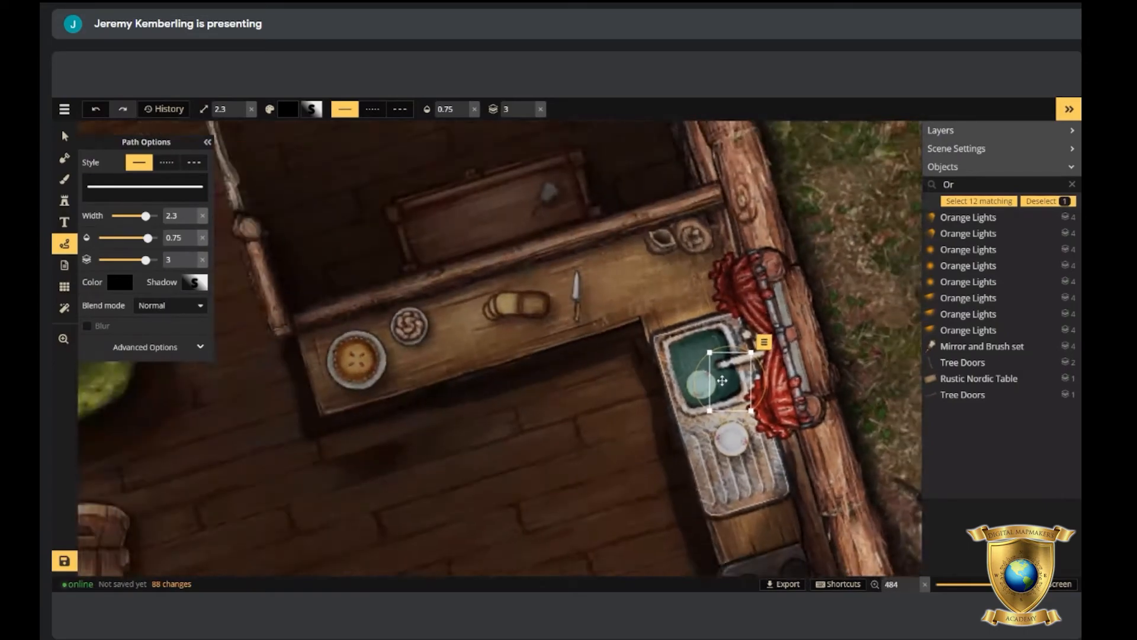
pyautogui.scroll(4, 569, 308)
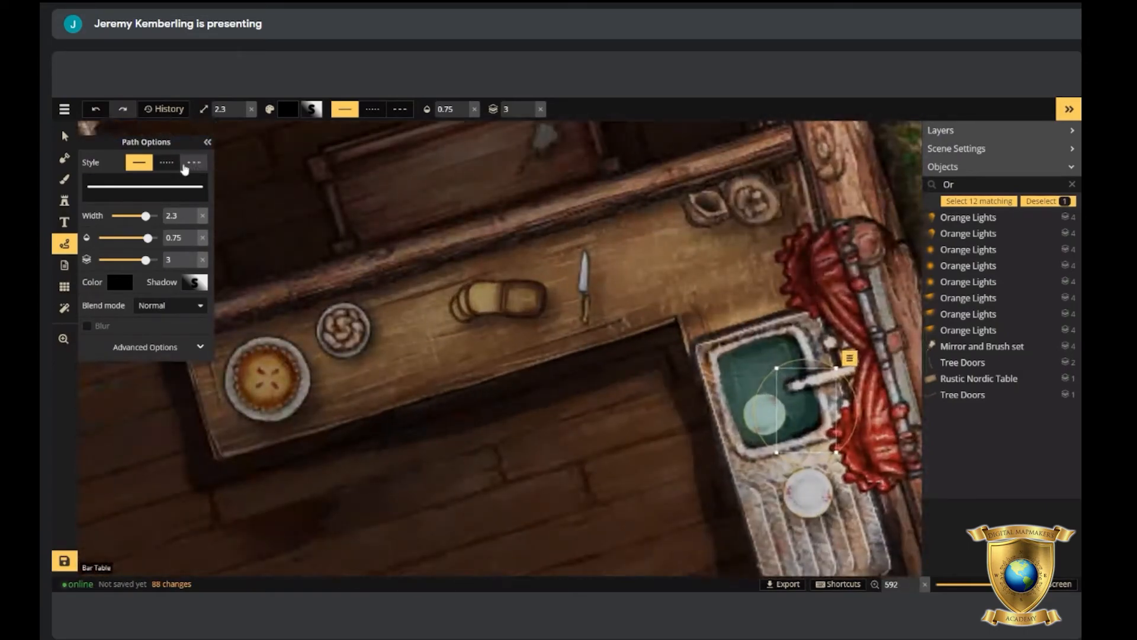
# Switch the shadow of the knife on the kitchen counter to the Layer type.
pyautogui.click(63, 137)
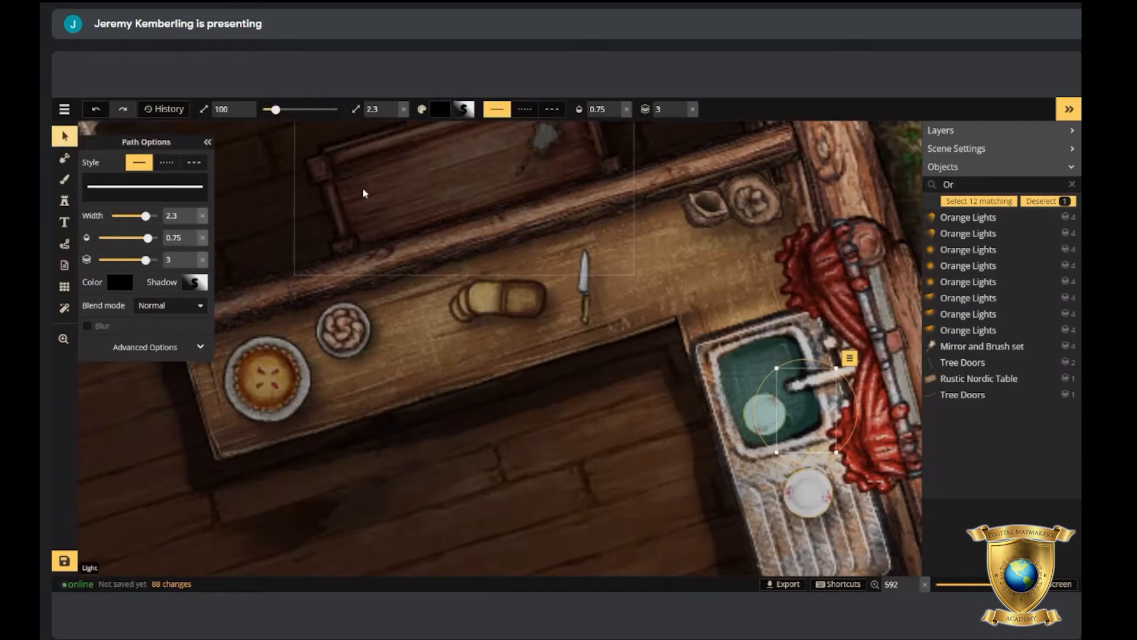
pyautogui.click(585, 290)
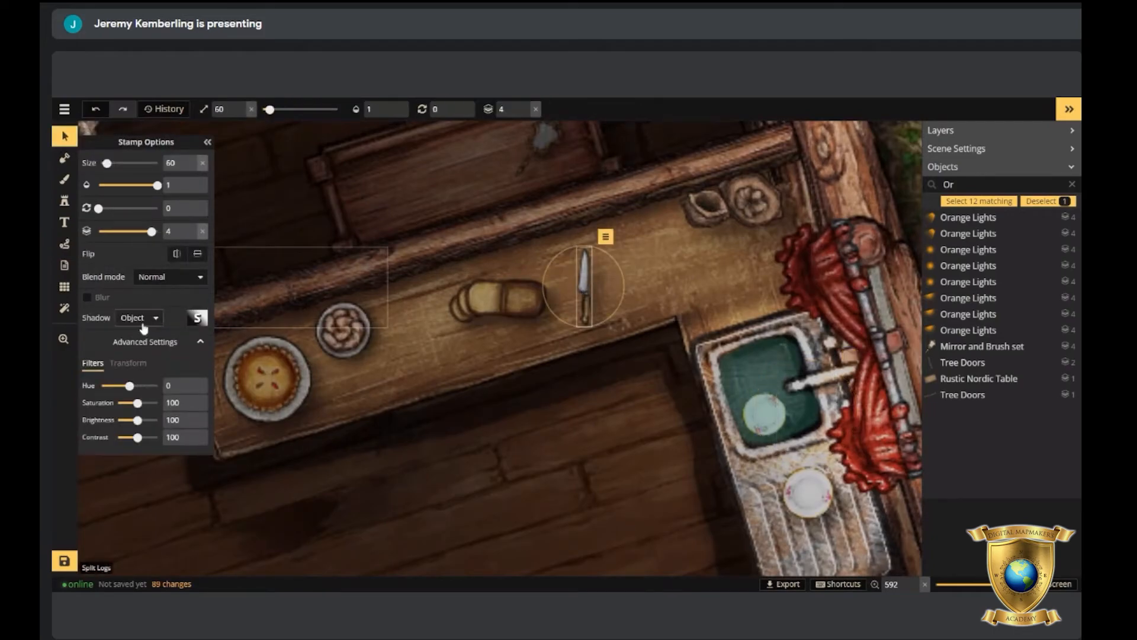
pyautogui.scroll(3, 594, 290)
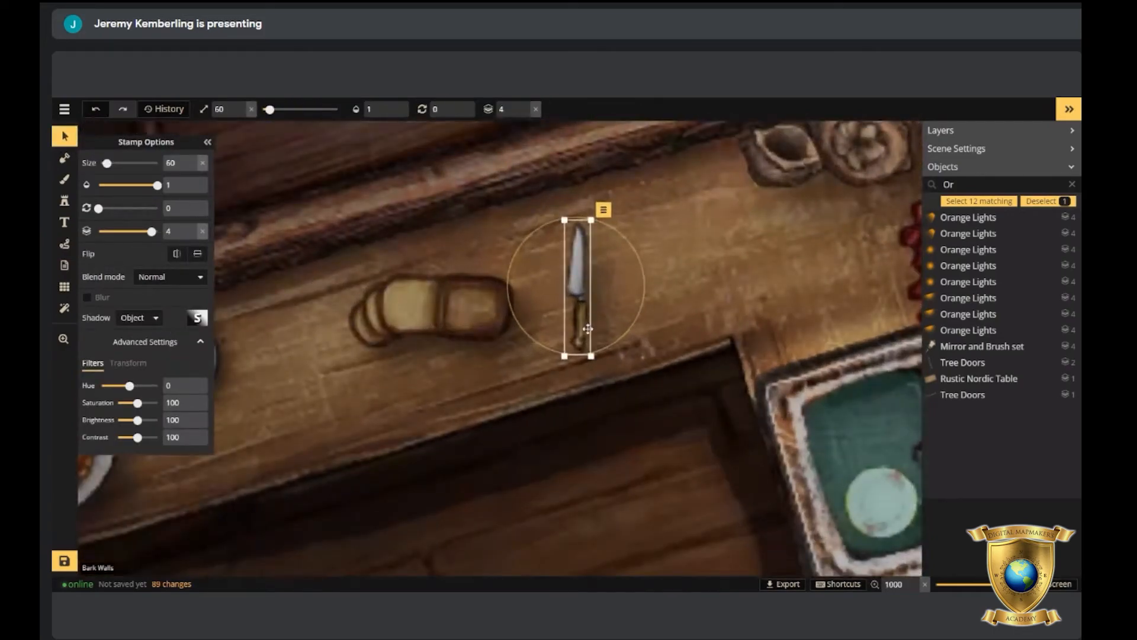
pyautogui.click(142, 318)
pyautogui.click(127, 403)
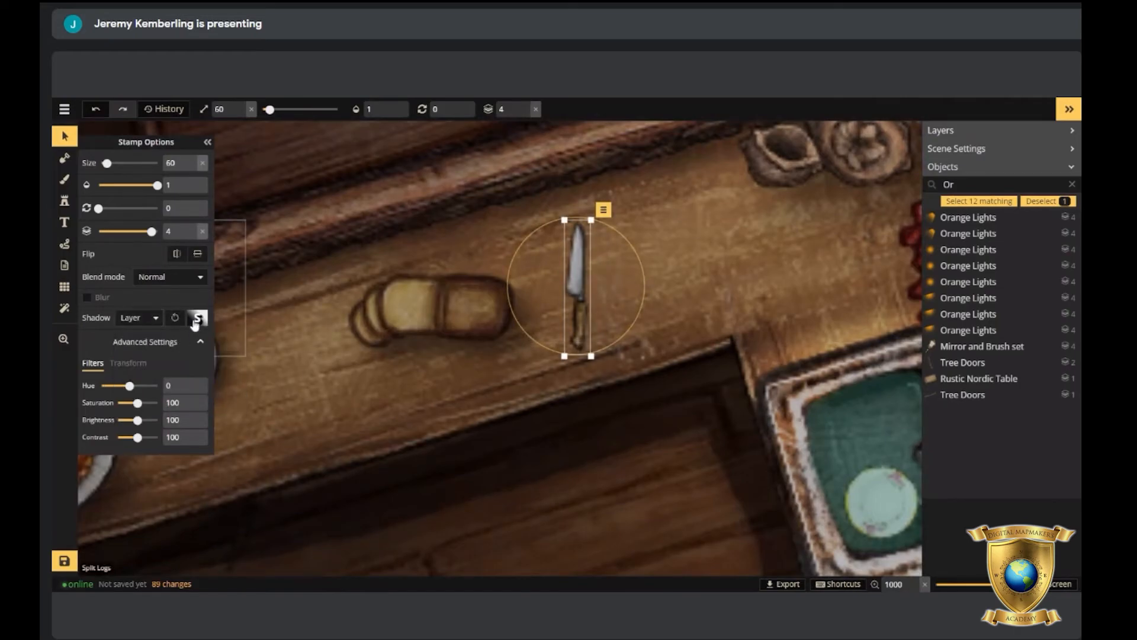
# Try different blur and offset settings for the global layer shadow, including a horizontal offset of -5.1.
pyautogui.click(197, 318)
pyautogui.moveTo(267, 208); pyautogui.dragTo(262, 210)
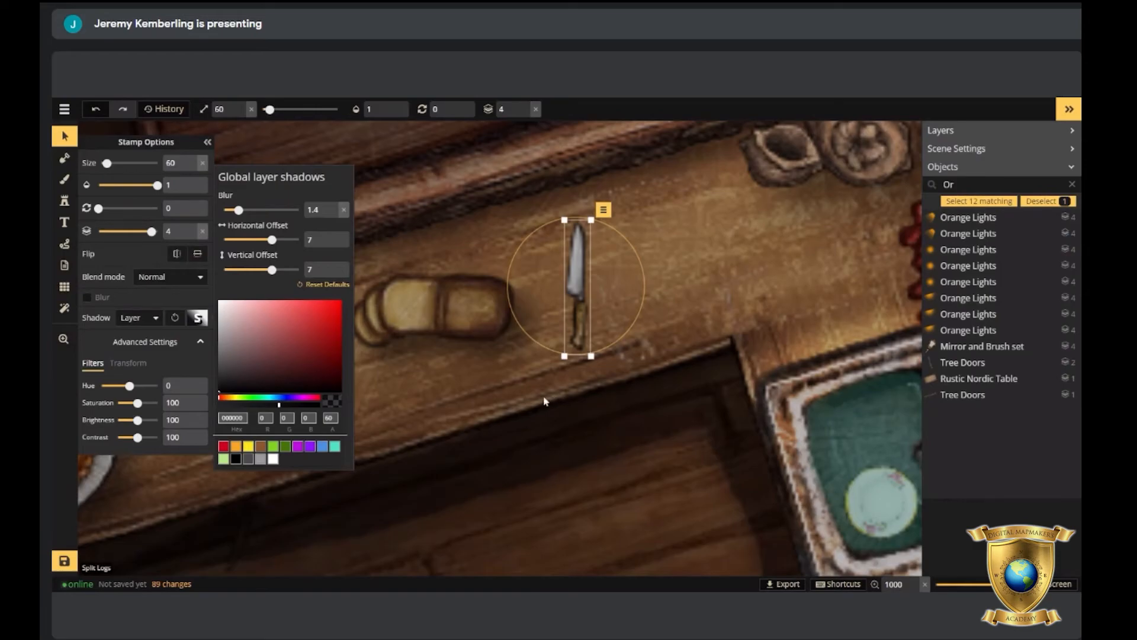
pyautogui.moveTo(272, 239); pyautogui.dragTo(263, 241)
pyautogui.click(572, 353)
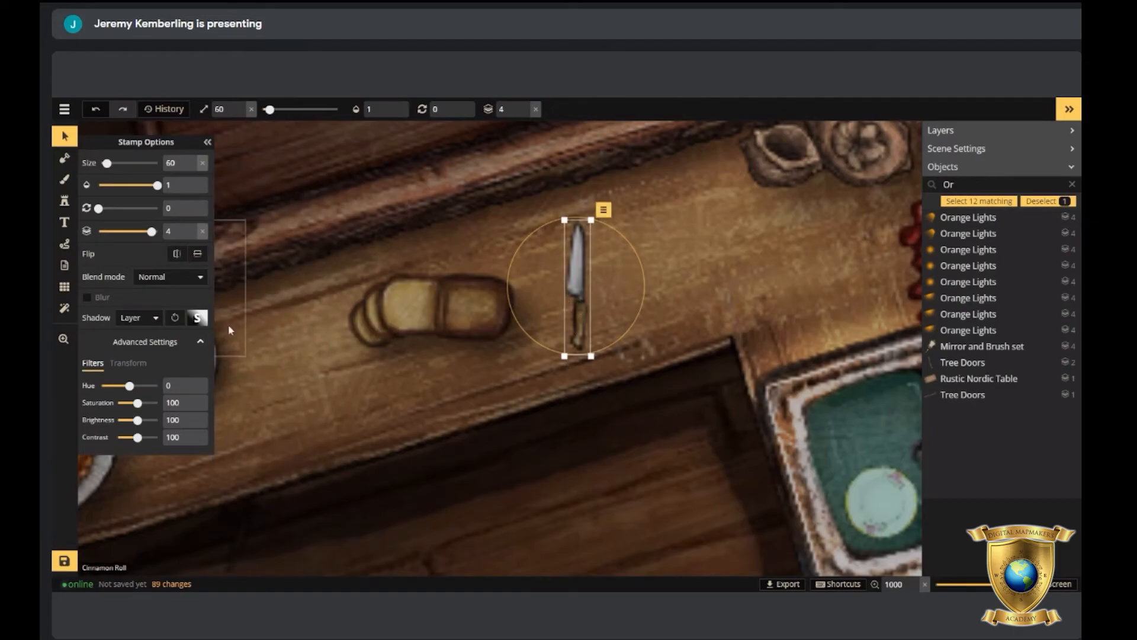
pyautogui.click(191, 319)
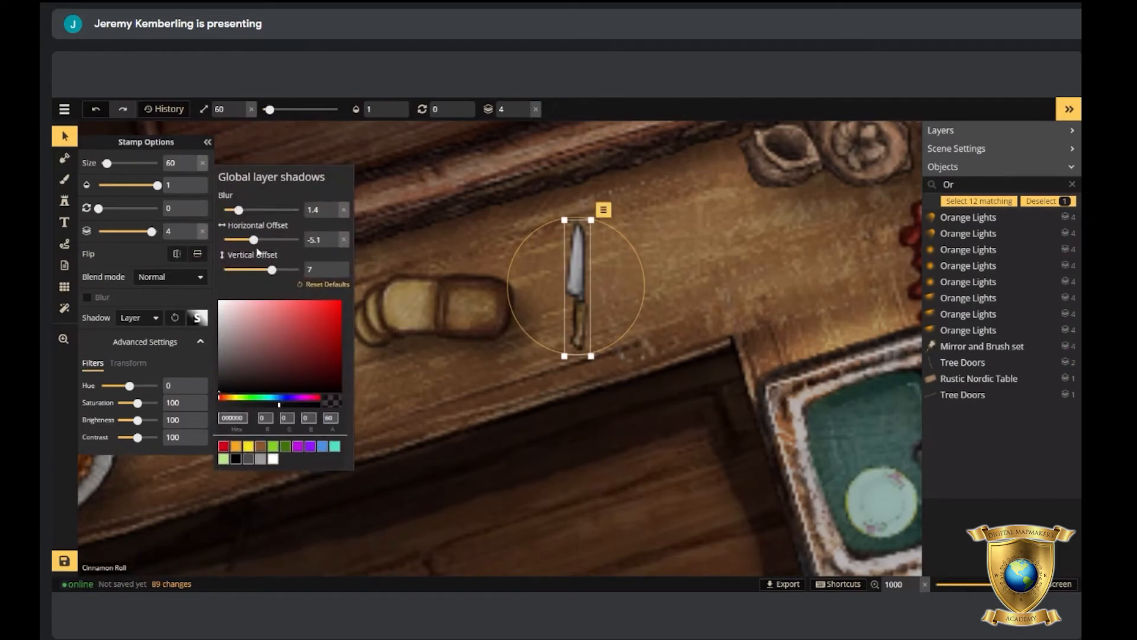
pyautogui.moveTo(254, 240); pyautogui.dragTo(259, 240)
pyautogui.moveTo(272, 269); pyautogui.dragTo(263, 270)
pyautogui.click(344, 269)
pyautogui.moveTo(261, 240); pyautogui.dragTo(258, 240)
# Return the knife to an Object shadow with blur 0.5, horizontal offset -1.3 and vertical offset -0.5.
pyautogui.click(140, 318)
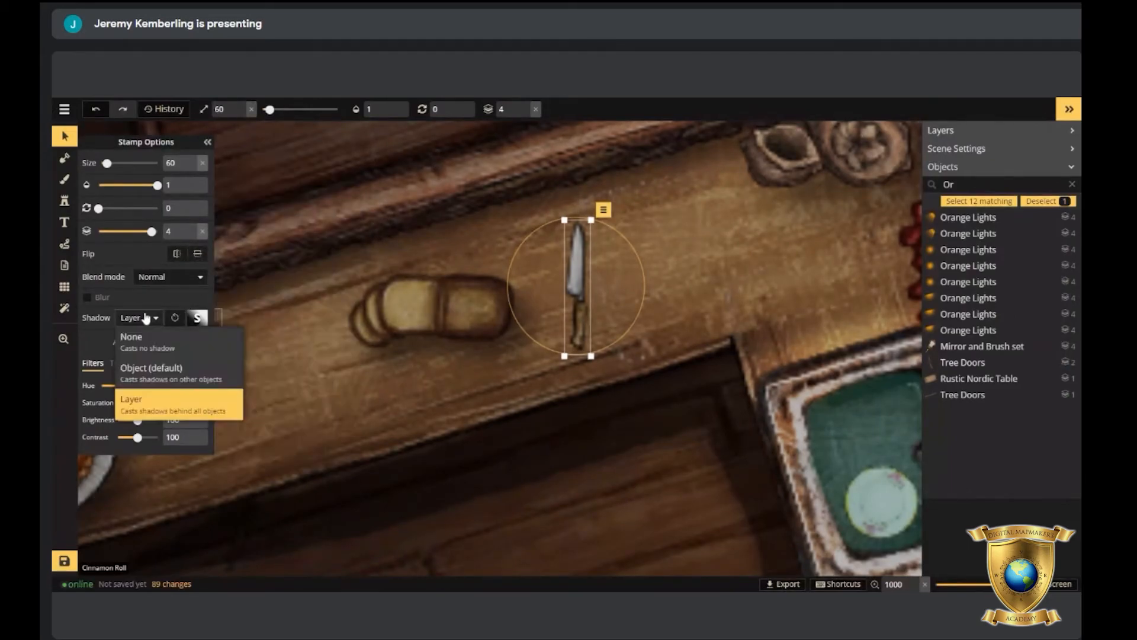
pyautogui.click(144, 370)
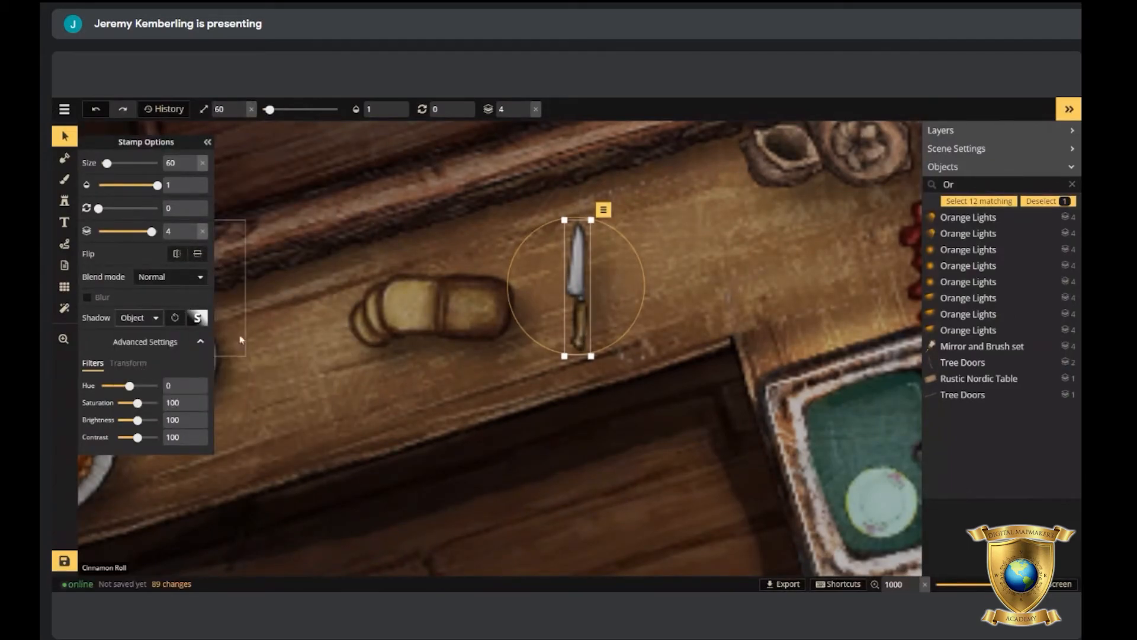
pyautogui.click(197, 318)
pyautogui.moveTo(253, 209); pyautogui.dragTo(260, 268)
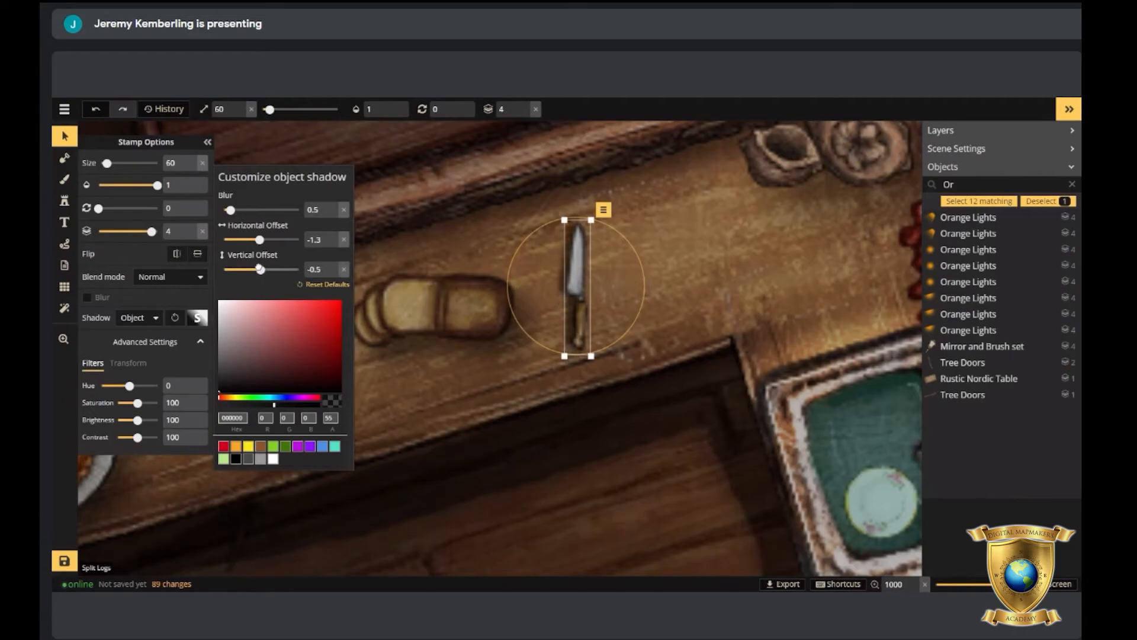
pyautogui.click(639, 460)
# Examine the shading of the kitchen and of the cabin interior as a whole.
pyautogui.scroll(-2, 637, 464)
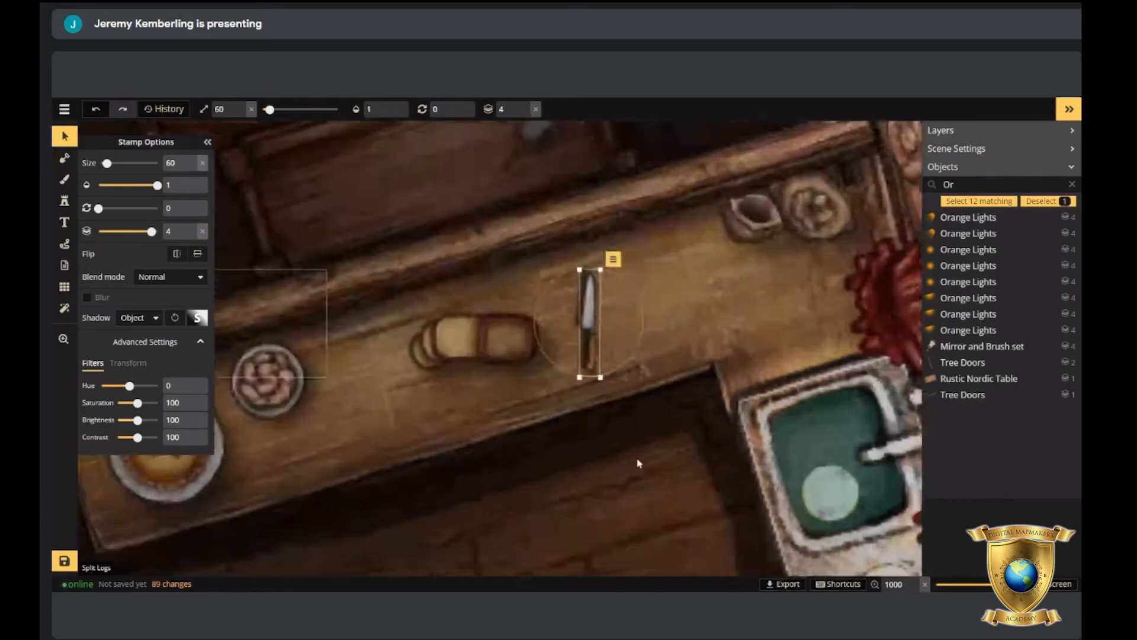
pyautogui.click(633, 503)
pyautogui.moveTo(632, 502); pyautogui.dragTo(530, 399)
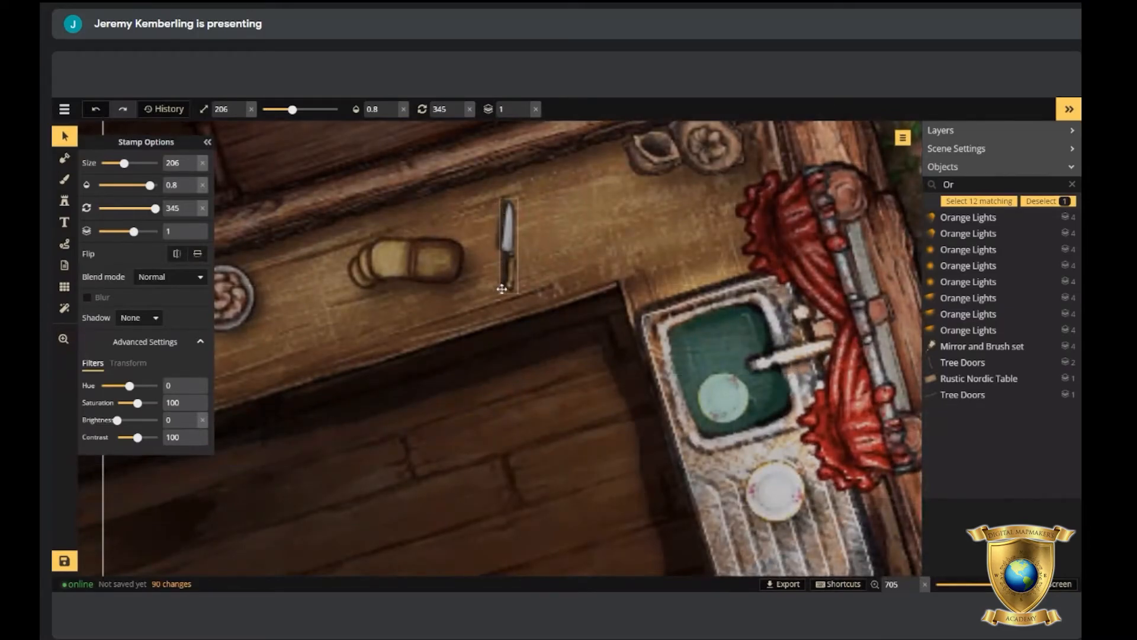
pyautogui.scroll(-6, 517, 279)
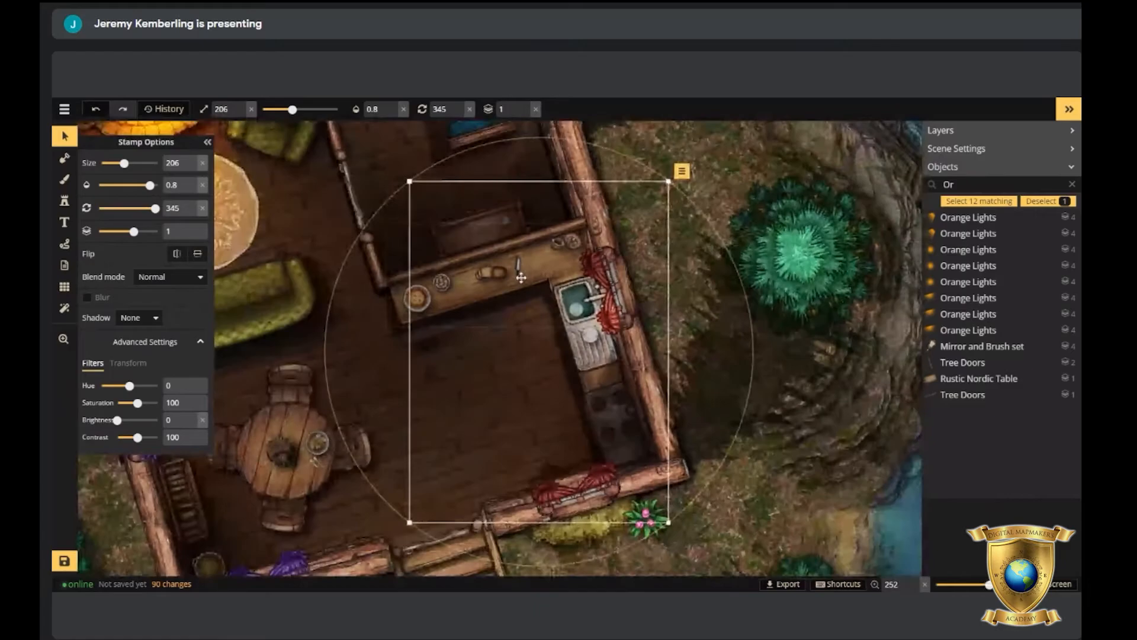
pyautogui.scroll(-1, 521, 277)
pyautogui.moveTo(501, 377); pyautogui.dragTo(693, 340)
pyautogui.scroll(-3, 616, 312)
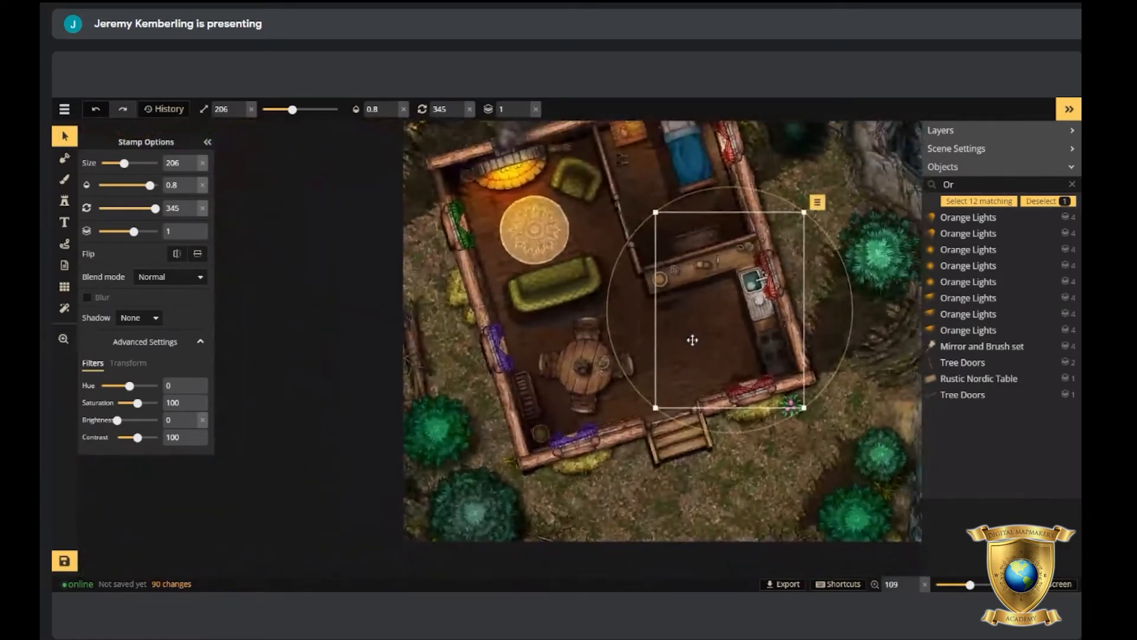
pyautogui.press('s')
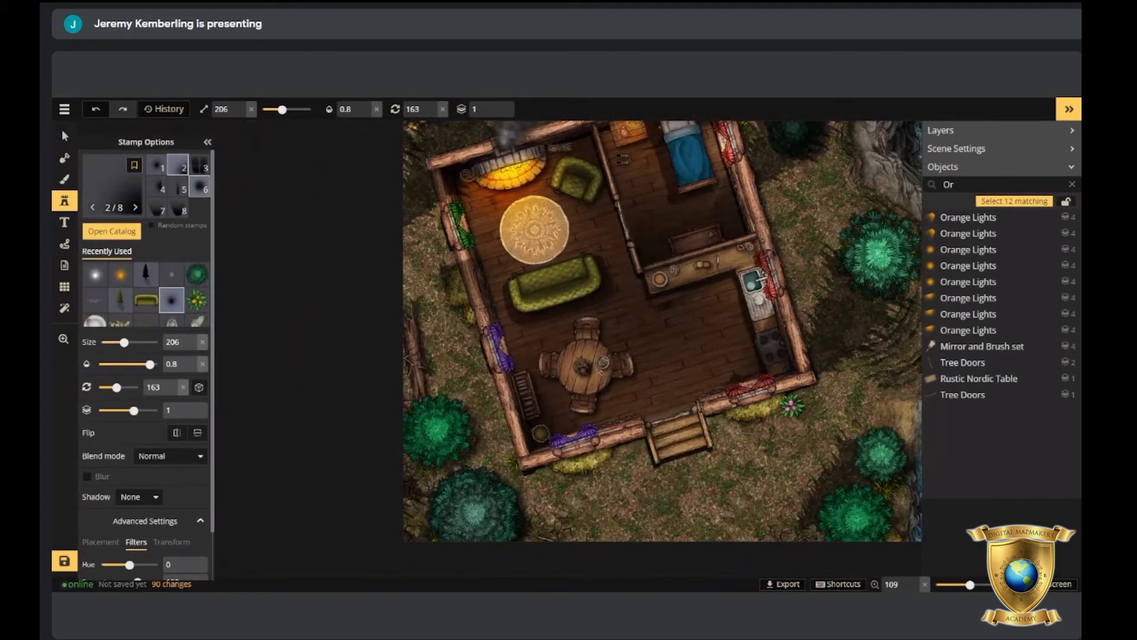
pyautogui.click(65, 135)
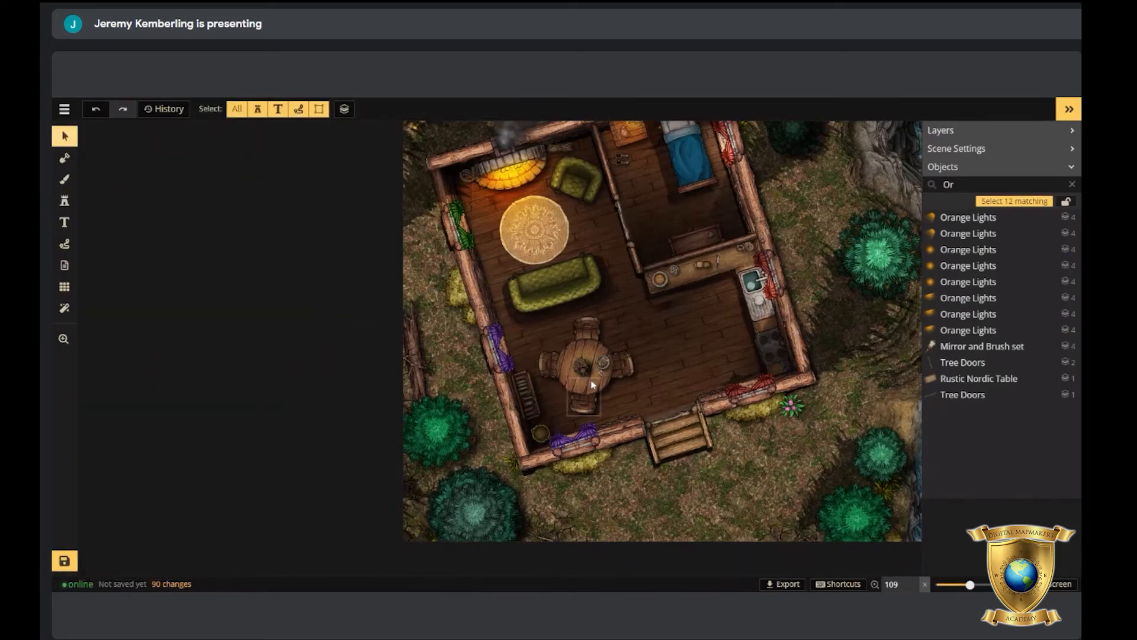
pyautogui.scroll(2, 592, 384)
# Undo the last four changes and redo two, dropping the knife shadow edit and the sink path's opacity change.
pyautogui.click(96, 109)
pyautogui.click(96, 110)
pyautogui.click(96, 110)
pyautogui.click(99, 111)
pyautogui.click(123, 109)
pyautogui.click(123, 110)
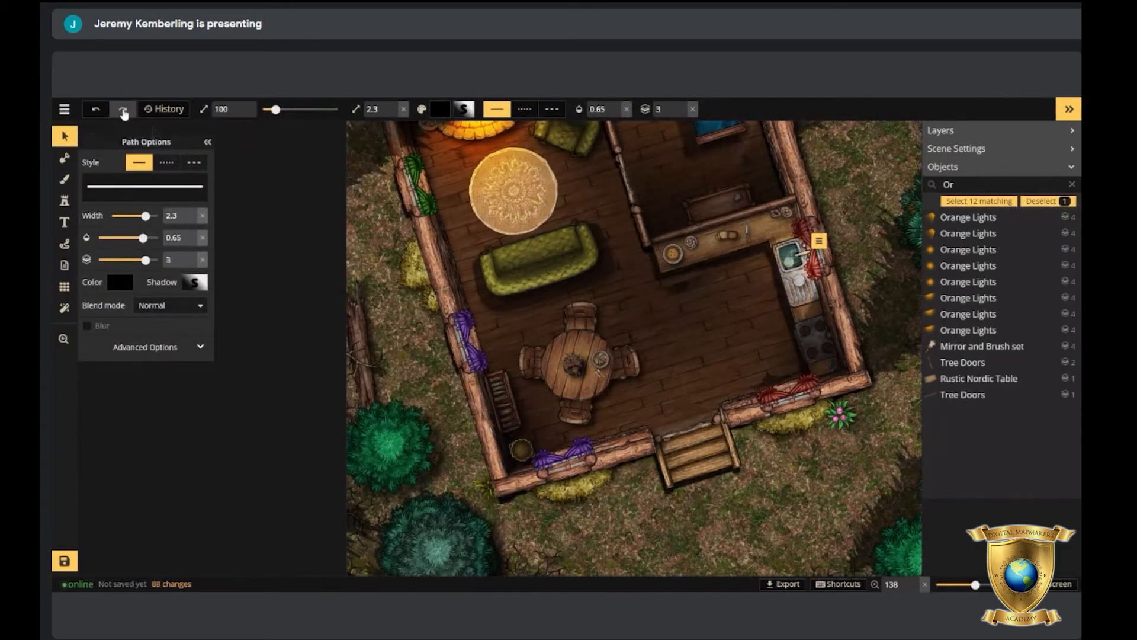
# Place the sixth dark shadow stamp over the dining table with opacity 0.8, and enlarge it to size 236.
pyautogui.click(199, 187)
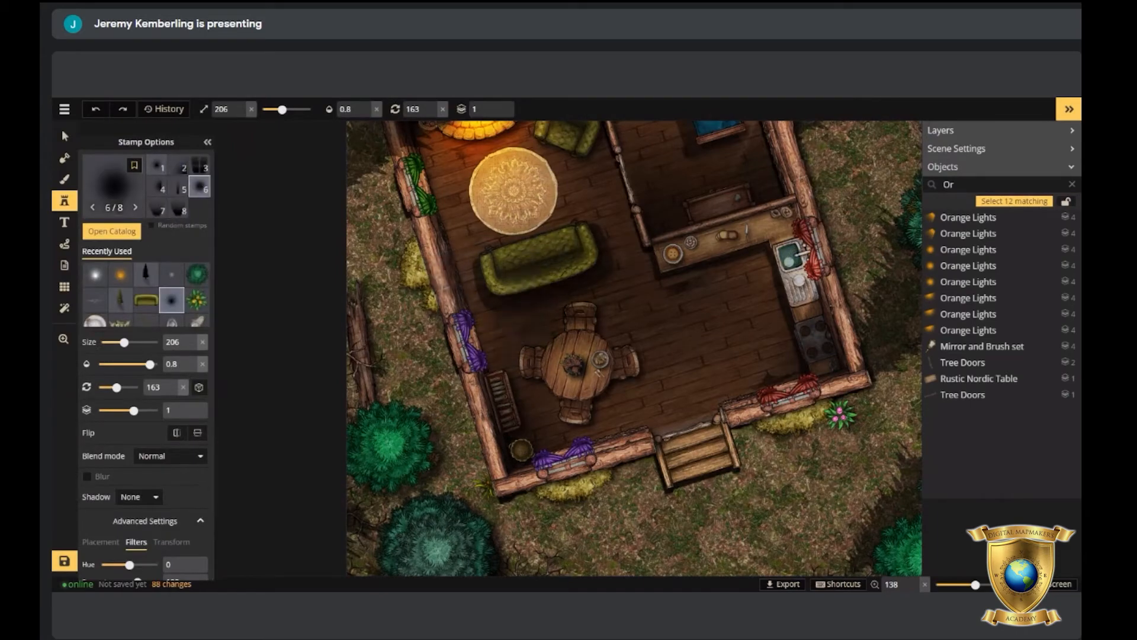
pyautogui.scroll(-3, 657, 350)
pyautogui.click(650, 348)
pyautogui.moveTo(650, 347); pyautogui.dragTo(591, 361)
pyautogui.press(']')
pyautogui.press(']')
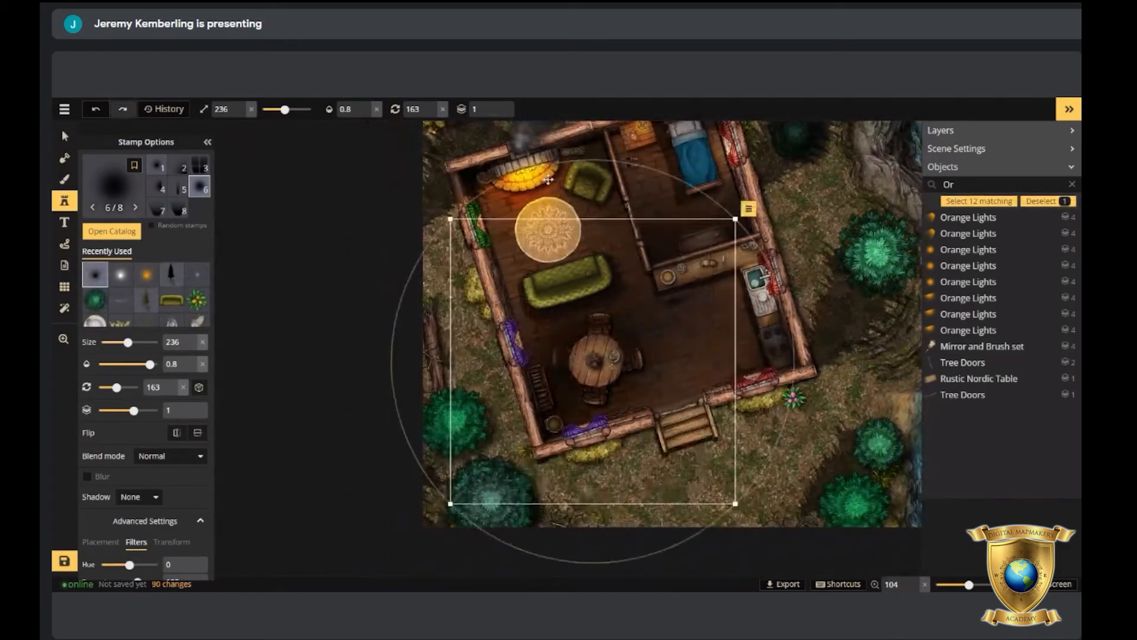
# Raise the shadow stamp over the dining table to layer 5.
pyautogui.click(499, 107)
pyautogui.click(499, 107)
pyautogui.click(499, 107)
pyautogui.click(499, 106)
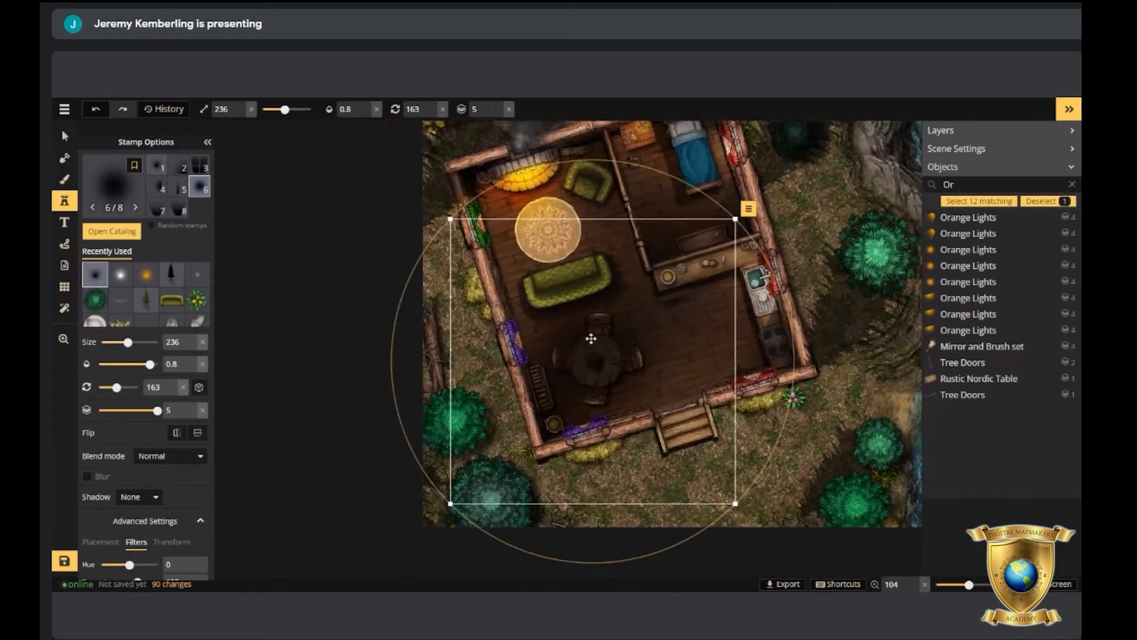
# Enlarge the shadow stamp to size 266, centre it over the cabin interior, and lower its opacity to 0.2.
pyautogui.press(']')
pyautogui.press(']')
pyautogui.press(']')
pyautogui.press(']')
pyautogui.moveTo(593, 361); pyautogui.dragTo(664, 356)
pyautogui.press(']')
pyautogui.press(']')
pyautogui.press('4')
pyautogui.press('[')
pyautogui.press('[')
pyautogui.press('2')
pyautogui.scroll(2, 663, 331)
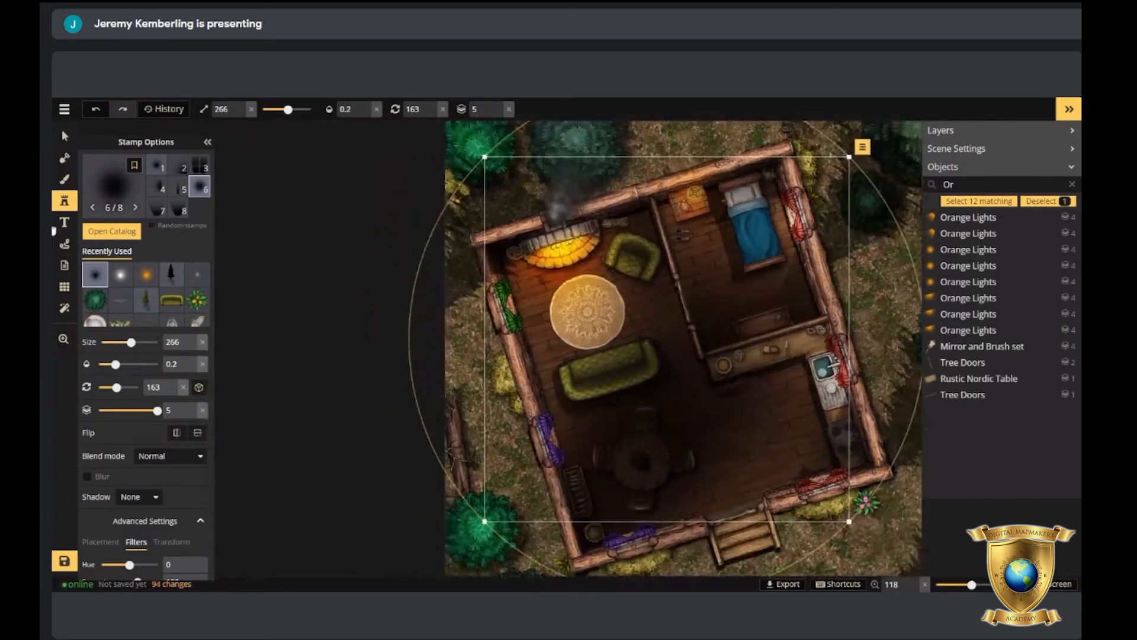
# Set the free-draw path color to a vivid orange.
pyautogui.click(64, 244)
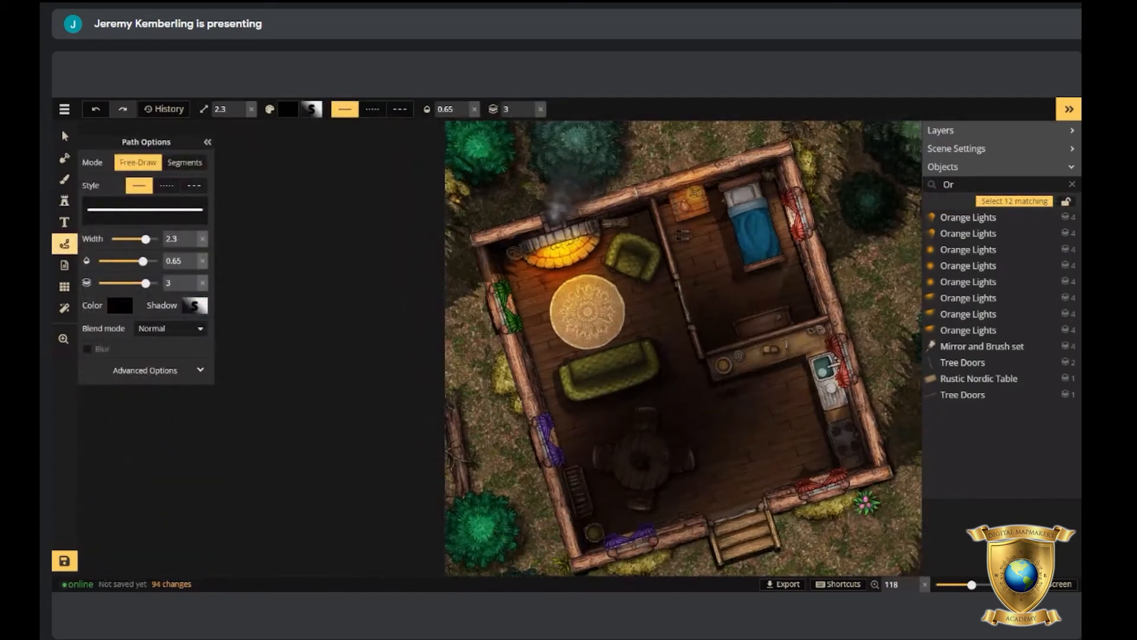
pyautogui.scroll(4, 547, 243)
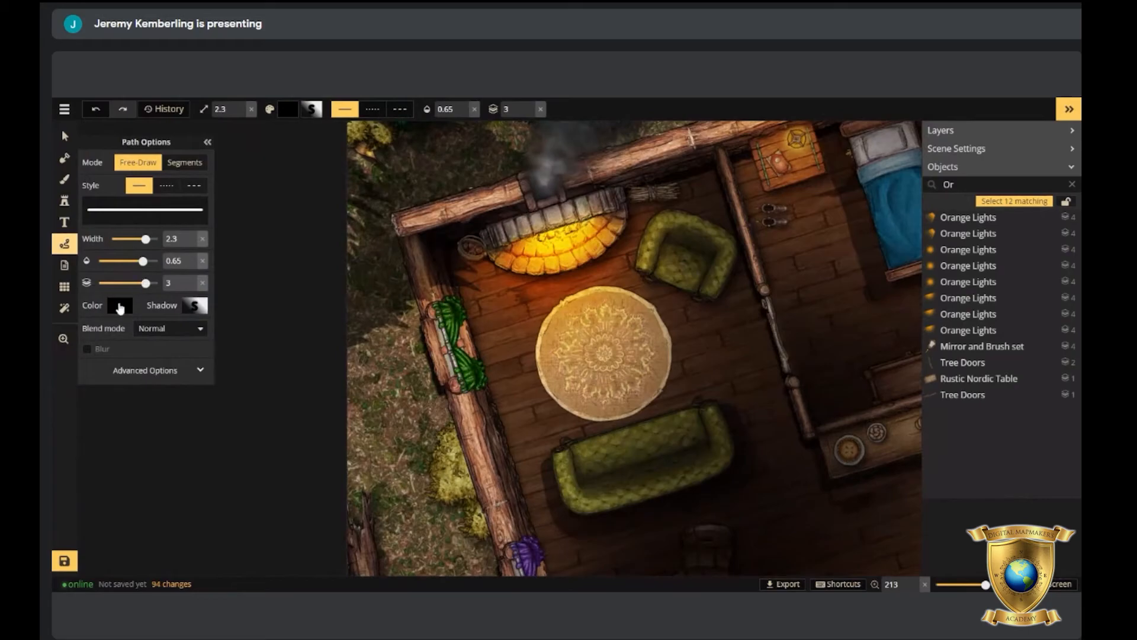
pyautogui.click(120, 305)
pyautogui.click(154, 325)
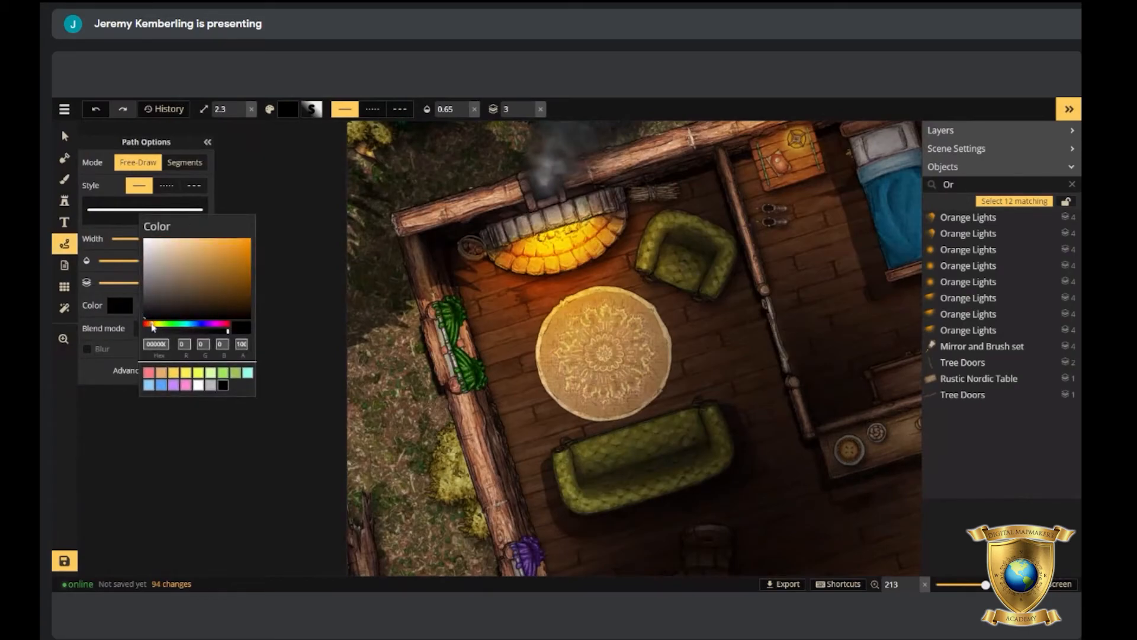
pyautogui.moveTo(153, 326); pyautogui.dragTo(153, 327)
pyautogui.moveTo(249, 266); pyautogui.dragTo(249, 251)
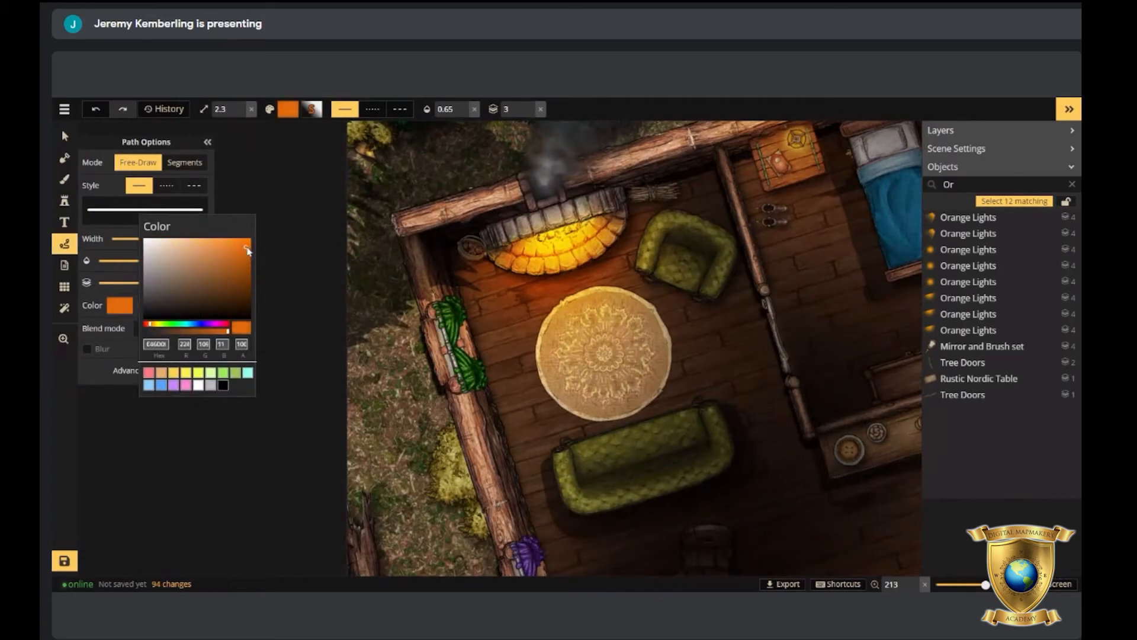
# Draw an orange path of width 2.3 along the armchair's fireplace-facing side, and remove it.
pyautogui.scroll(5, 641, 262)
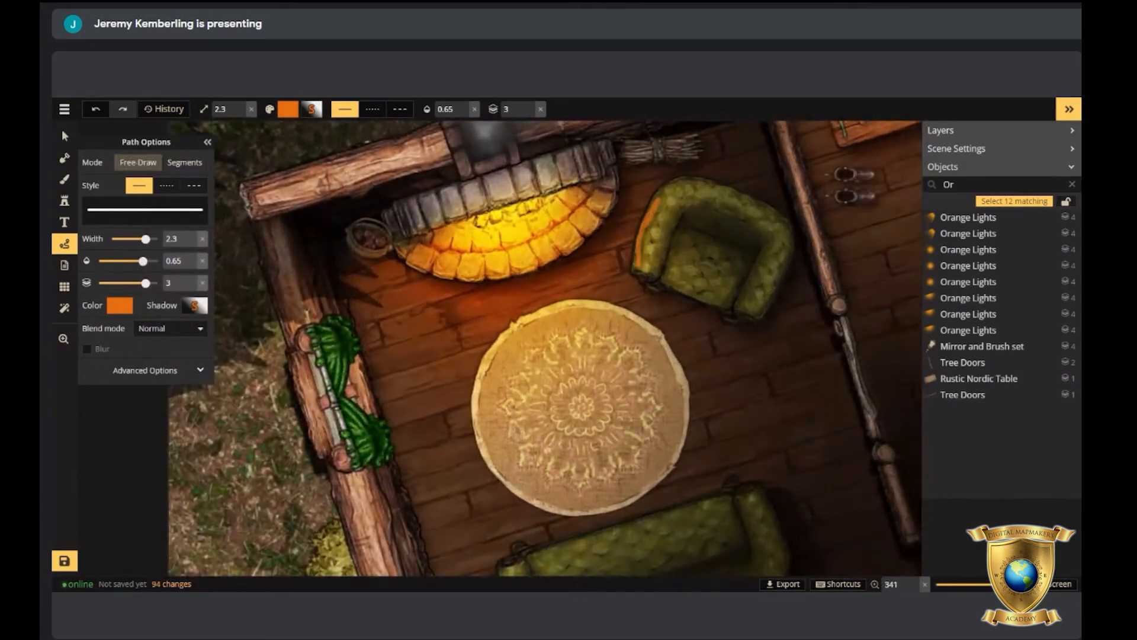
pyautogui.moveTo(646, 237); pyautogui.dragTo(649, 227)
pyautogui.press('Delete')
# Draw an orange path of width 5 along the armchair's fireplace-facing side, on layer 5 with opacity 0.15.
pyautogui.moveTo(147, 239); pyautogui.dragTo(160, 238)
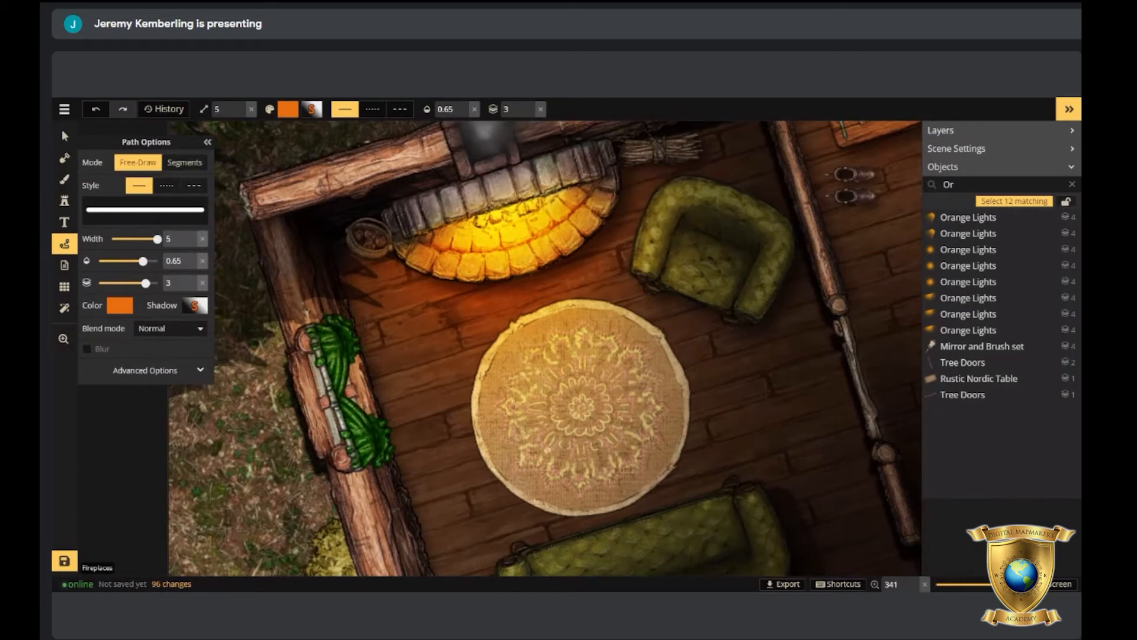
pyautogui.moveTo(635, 260)
pyautogui.mouseDown()
pyautogui.moveTo(648, 200)
pyautogui.moveTo(675, 184)
pyautogui.mouseUp()
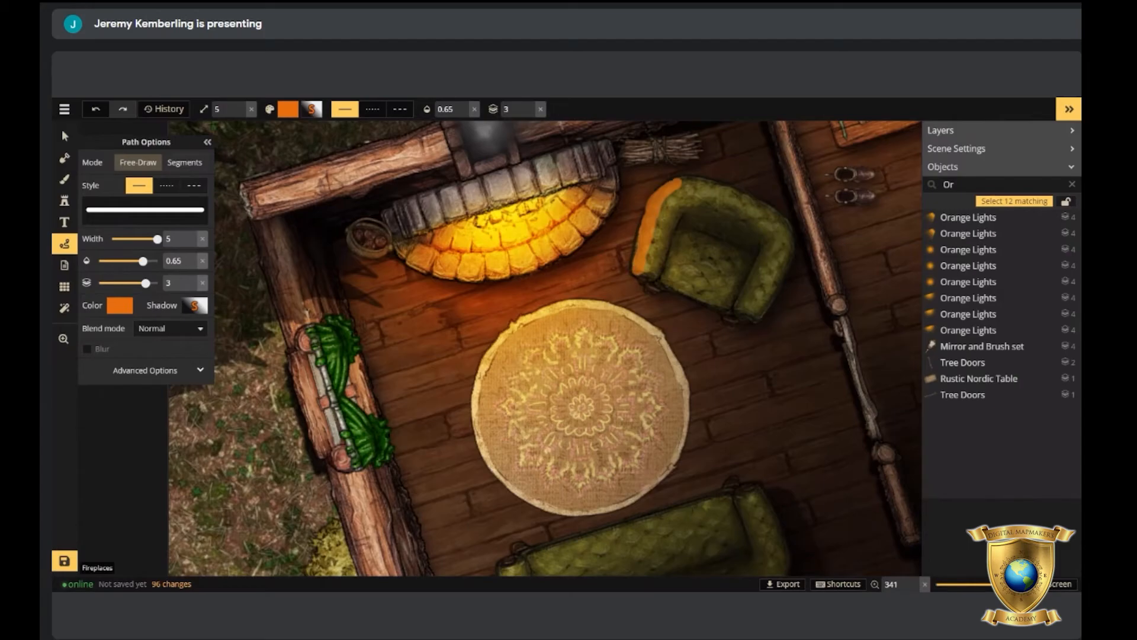
pyautogui.click(531, 108)
pyautogui.click(531, 107)
pyautogui.moveTo(142, 238); pyautogui.dragTo(111, 237)
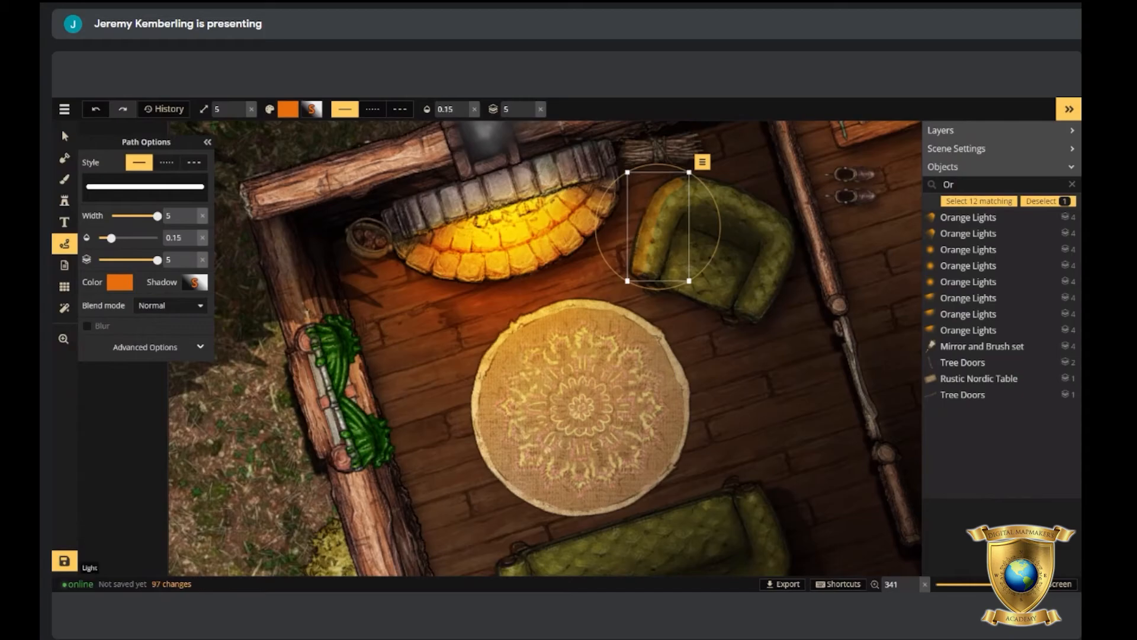
# Set the blend mode of the armchair's orange path to Hue.
pyautogui.click(178, 306)
pyautogui.scroll(-2, 117, 438)
pyautogui.scroll(-1, 117, 438)
pyautogui.click(115, 452)
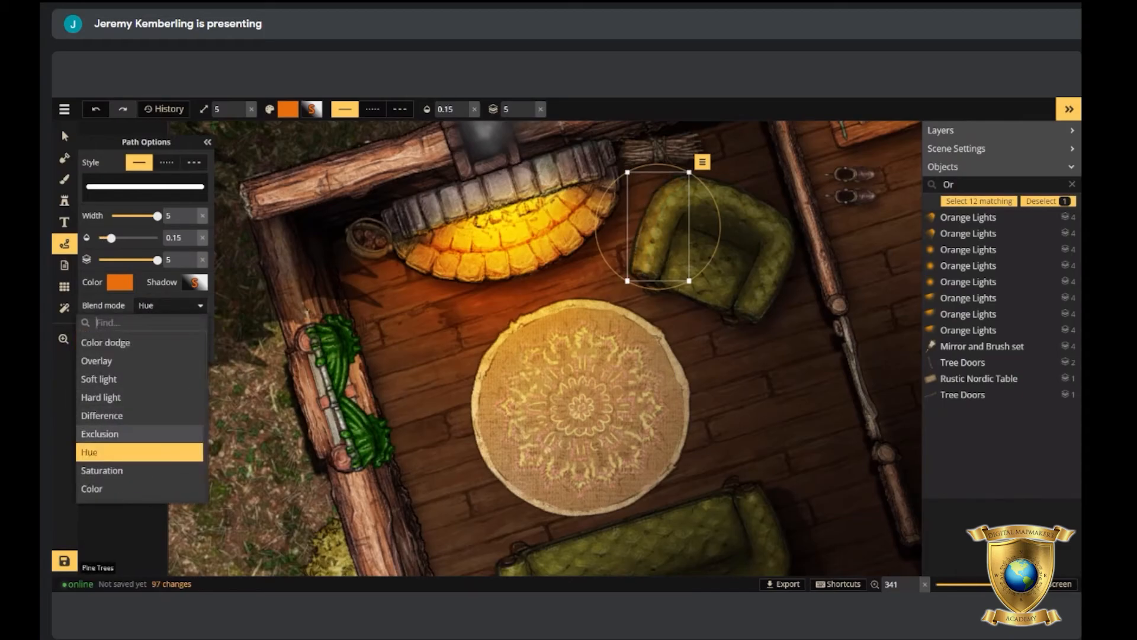
# Set the opacity of the armchair's orange Hue path to 0.4.
pyautogui.write('ee')
pyautogui.click(66, 136)
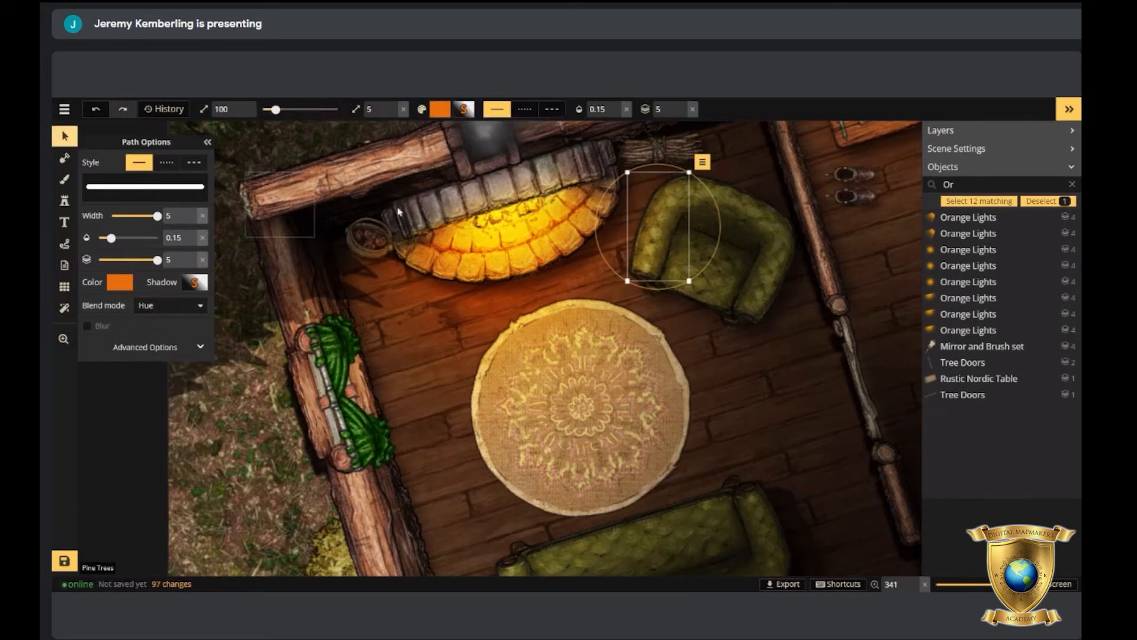
pyautogui.click(646, 224)
pyautogui.scroll(-2, 667, 282)
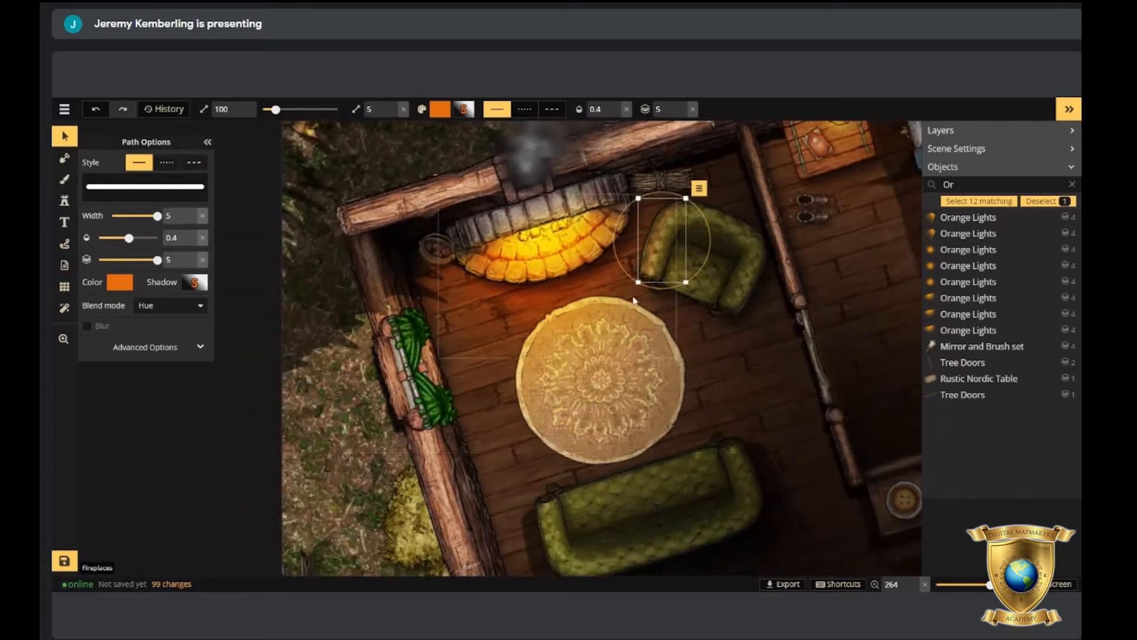
pyautogui.press('Escape')
# Draw an orange free-draw path of width 5 along the couch's fireplace-facing side, with Hue blend mode and opacity 0.75.
pyautogui.press('p')
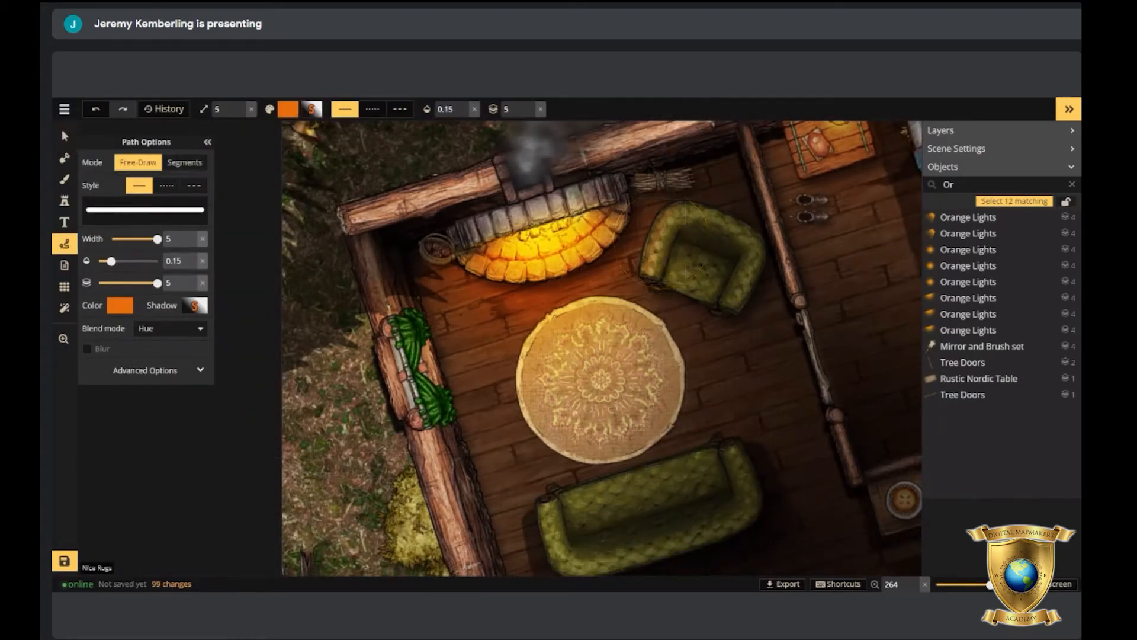
pyautogui.moveTo(653, 421); pyautogui.dragTo(656, 281)
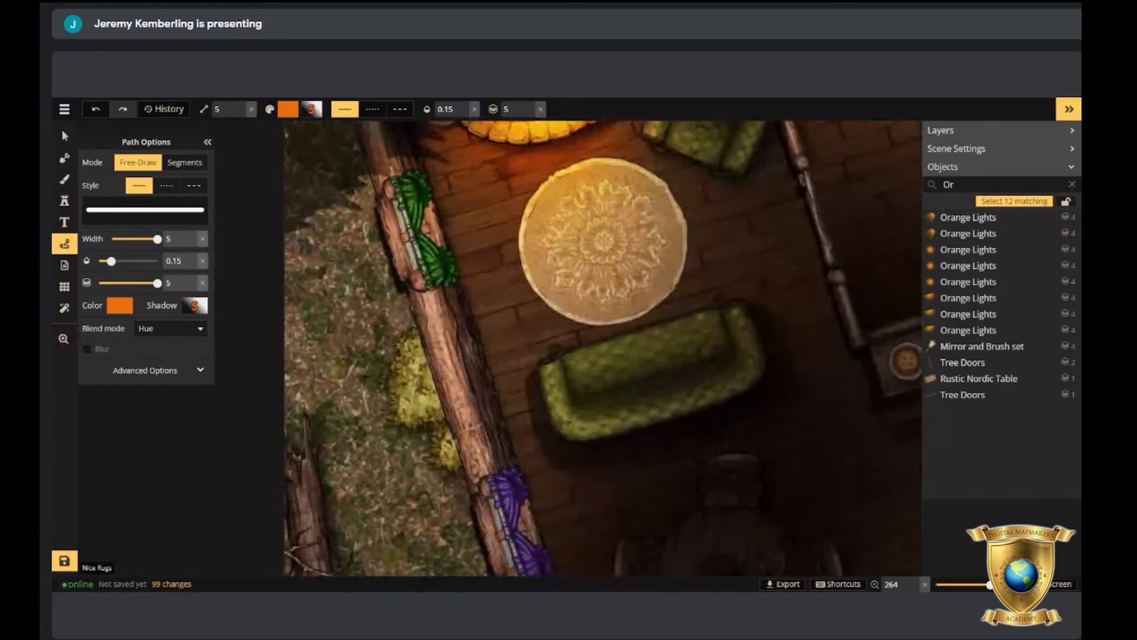
pyautogui.click(185, 162)
pyautogui.moveTo(569, 351); pyautogui.dragTo(710, 348)
pyautogui.press('Escape')
pyautogui.scroll(8, 721, 357)
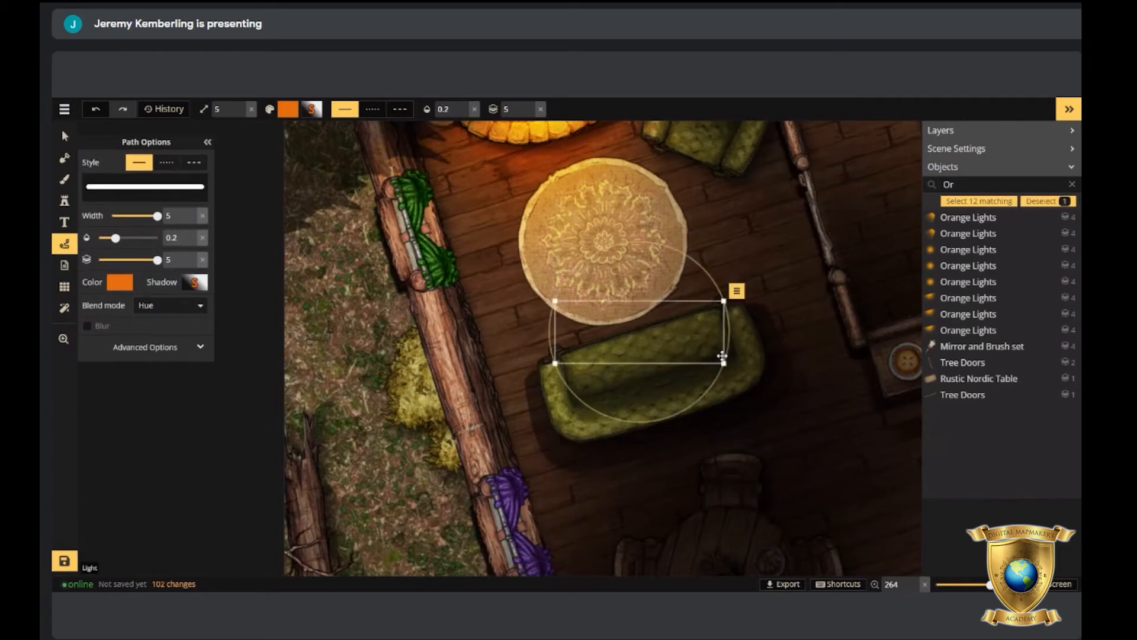
pyautogui.scroll(6, 660, 341)
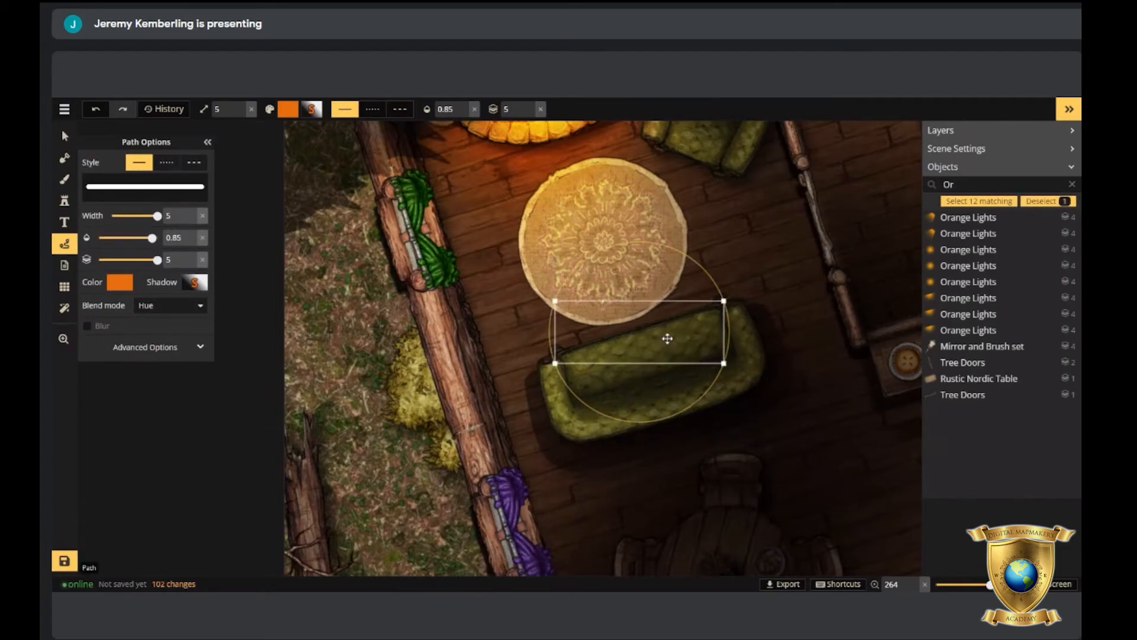
pyautogui.scroll(-2, 666, 337)
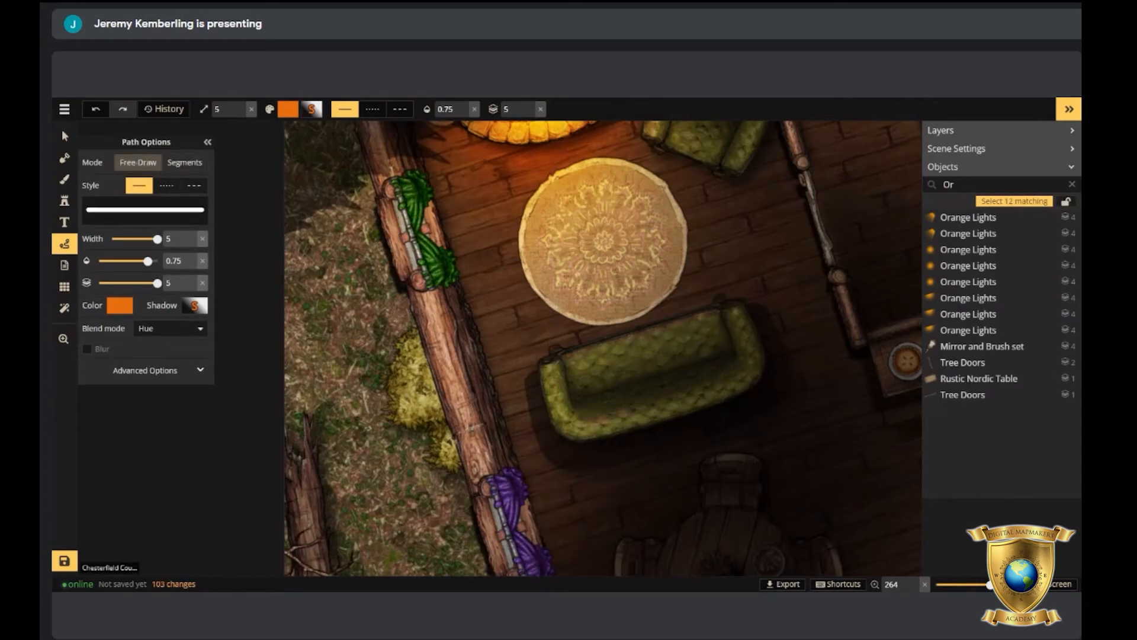
# Draw a width 5 Hue path along the couch's side away from the fireplace, and make it black with opacity 0.5.
pyautogui.scroll(3, 734, 358)
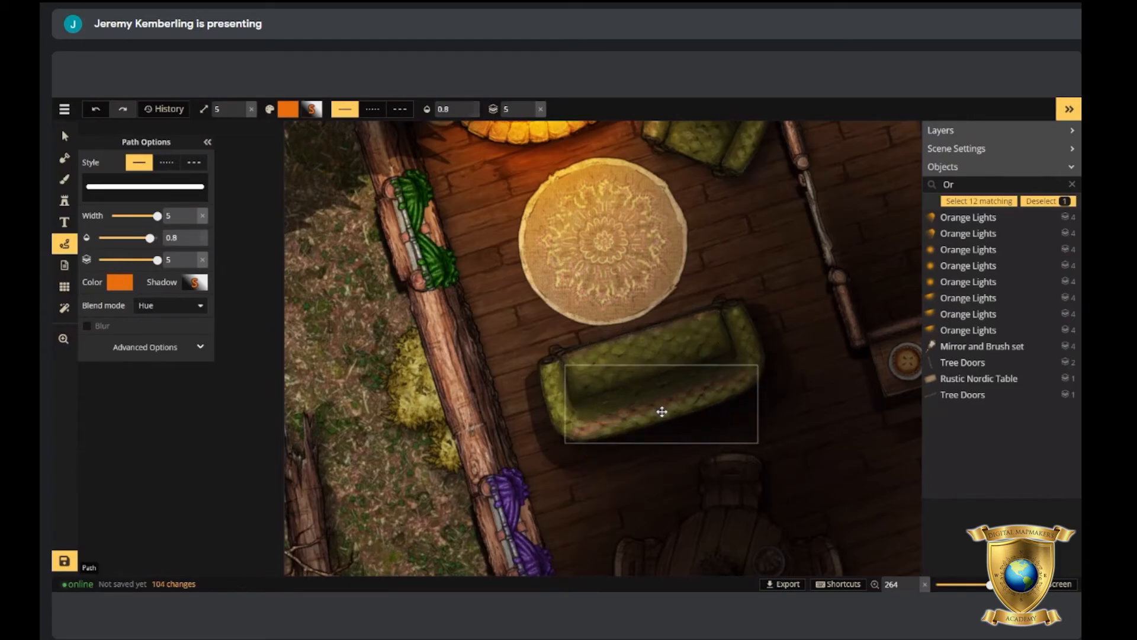
pyautogui.click(737, 430)
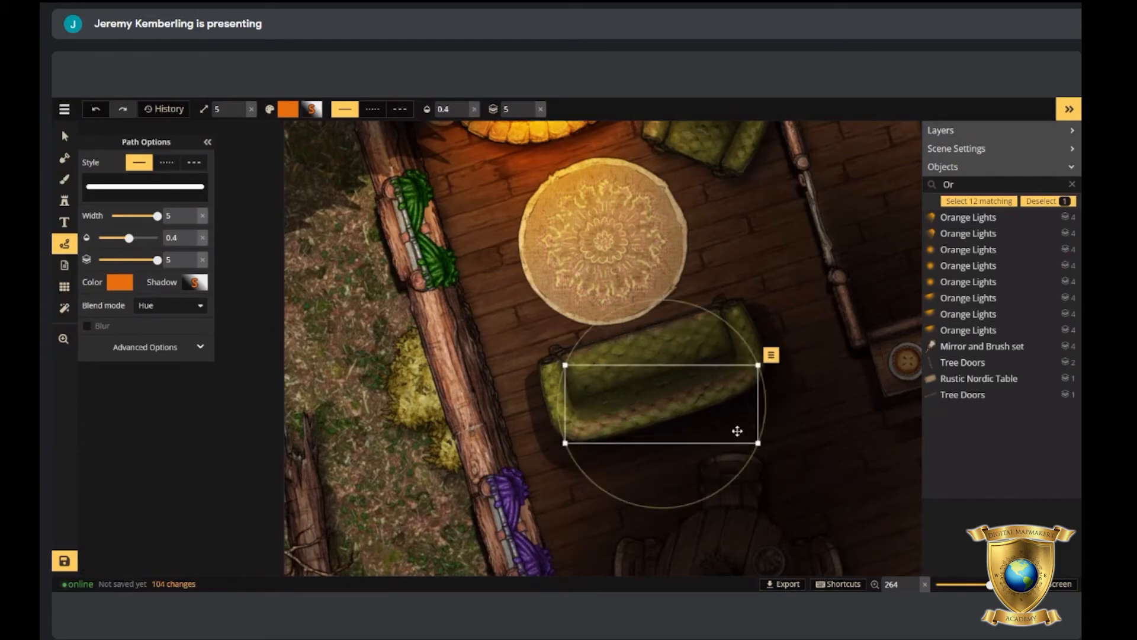
pyautogui.click(131, 291)
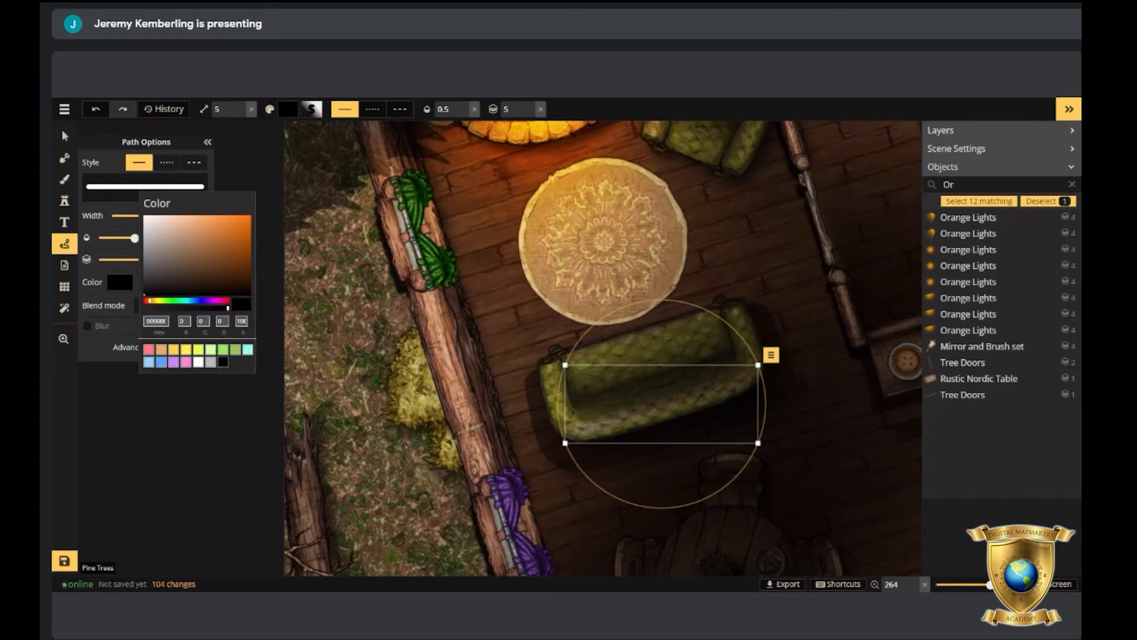
pyautogui.press('Escape')
pyautogui.scroll(4, 600, 348)
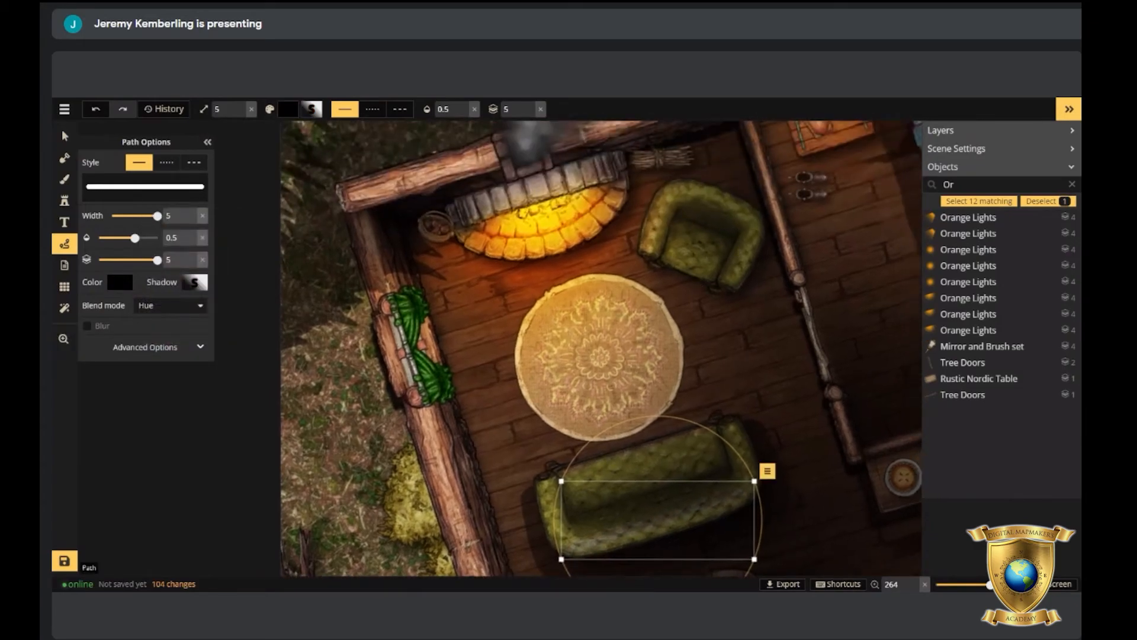
pyautogui.press('Escape')
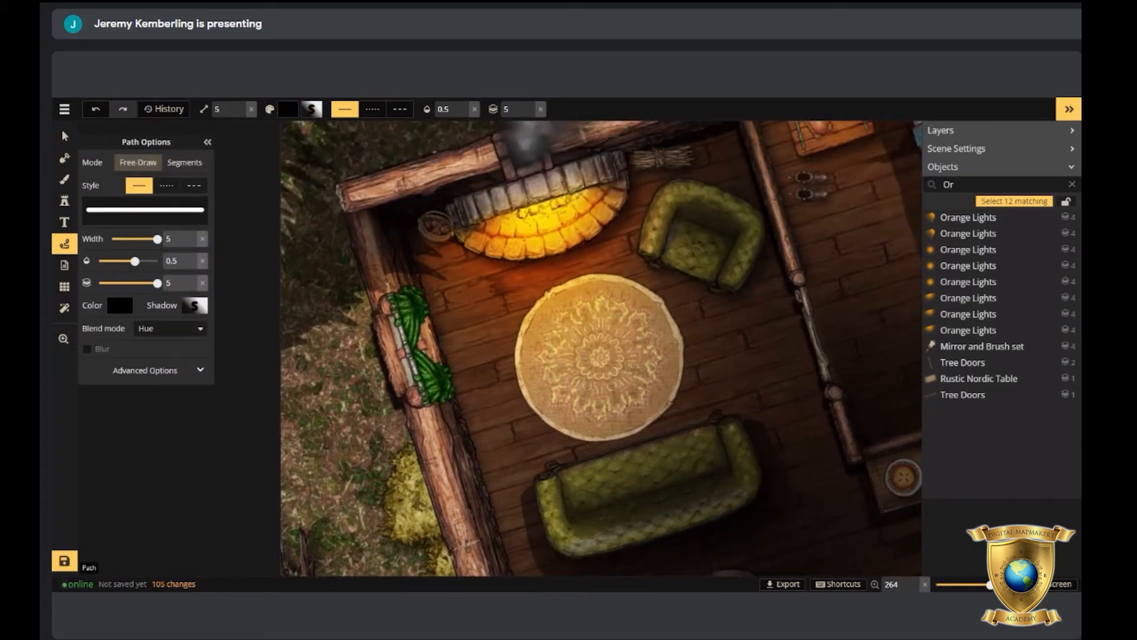
# Draw a black path of width 5 and opacity 0.5 inside the armchair's fireplace-side arm, and set its blend mode to Normal.
pyautogui.click(678, 239)
pyautogui.click(167, 305)
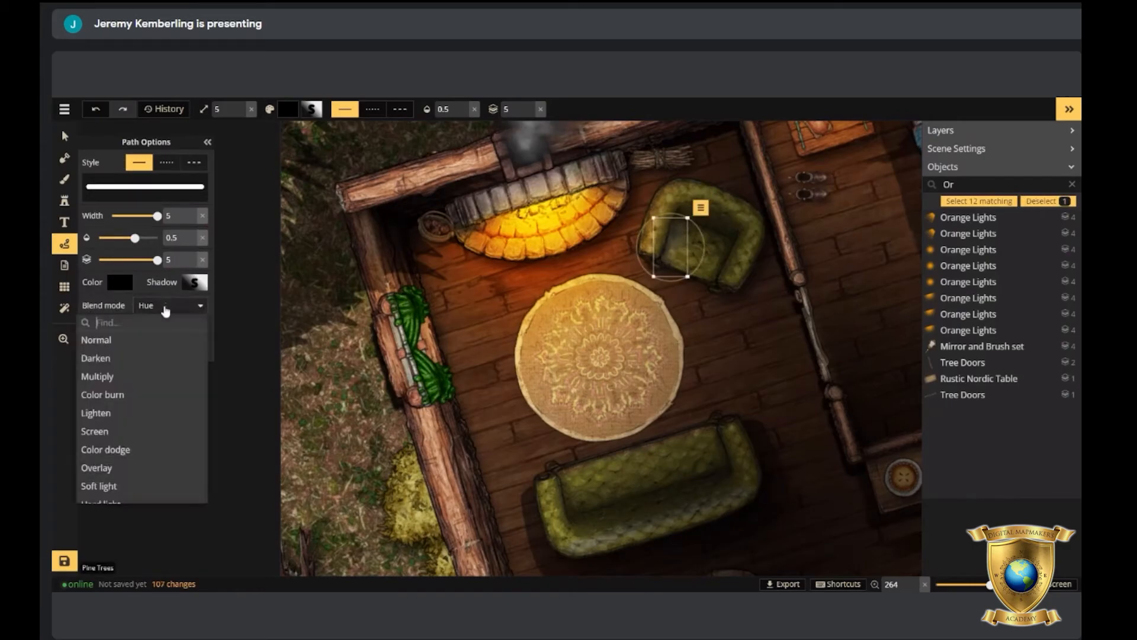
pyautogui.click(119, 343)
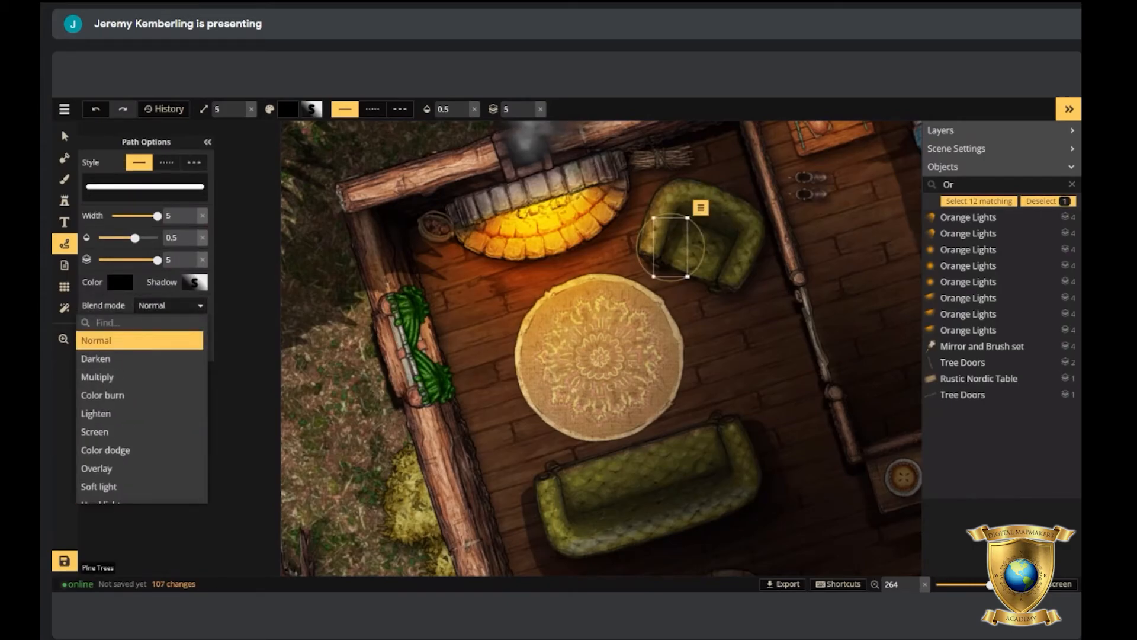
pyautogui.press('Escape')
pyautogui.press('Escape')
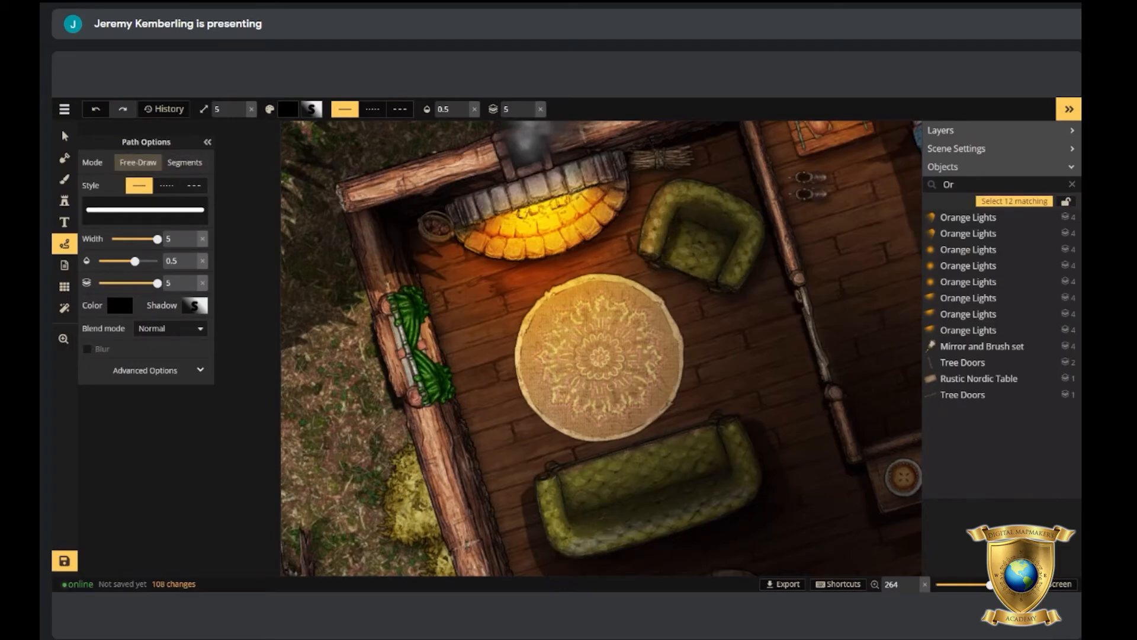
# Redraw the black Normal-blend path along the armchair's fireplace-side arm with opacity 0.3.
pyautogui.click(675, 256)
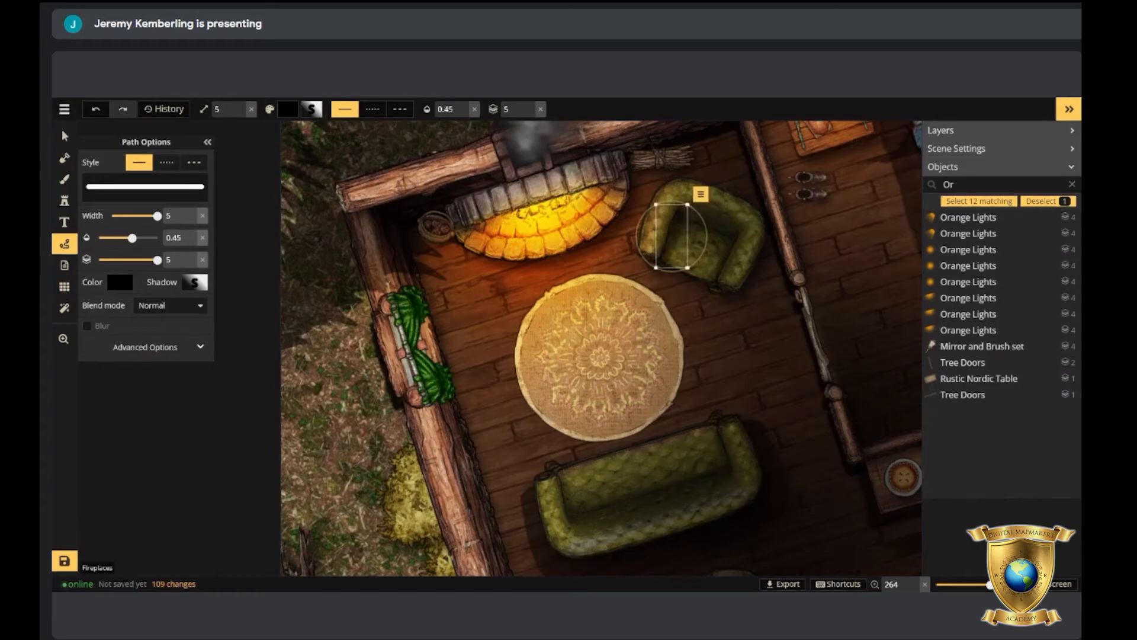
pyautogui.press('Delete')
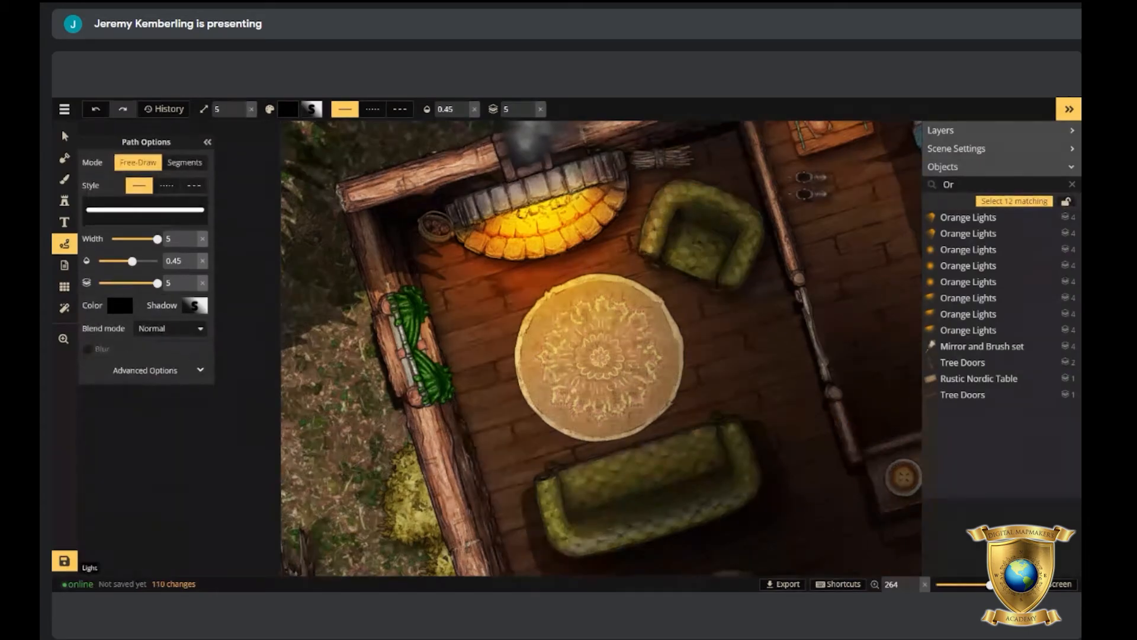
pyautogui.hotkey('ctrl', 'z')
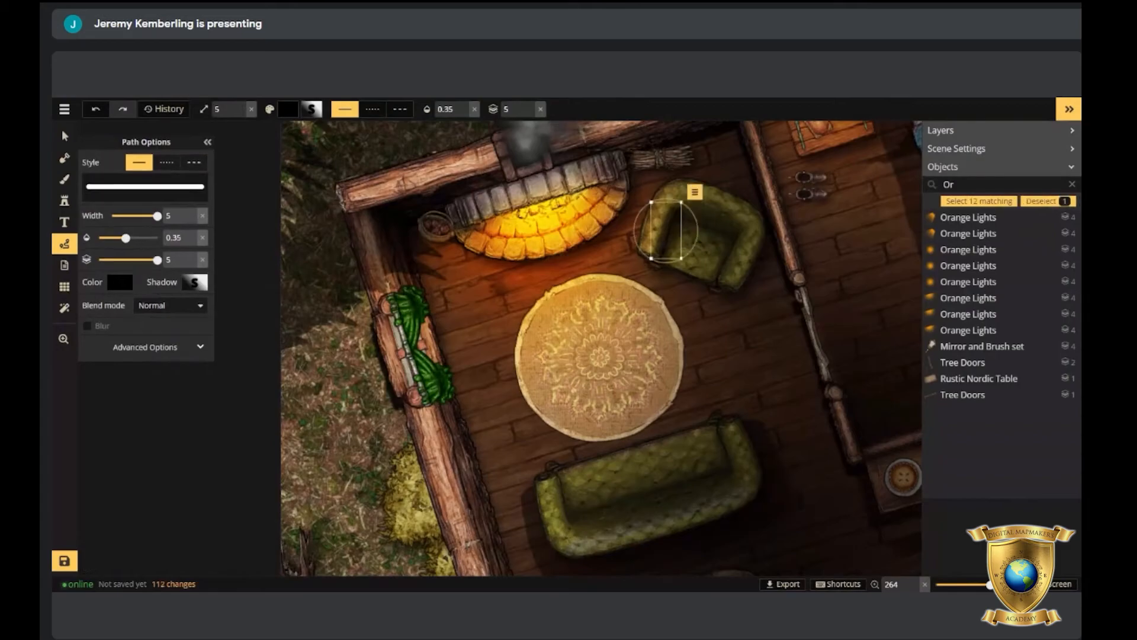
pyautogui.scroll(-5, 665, 267)
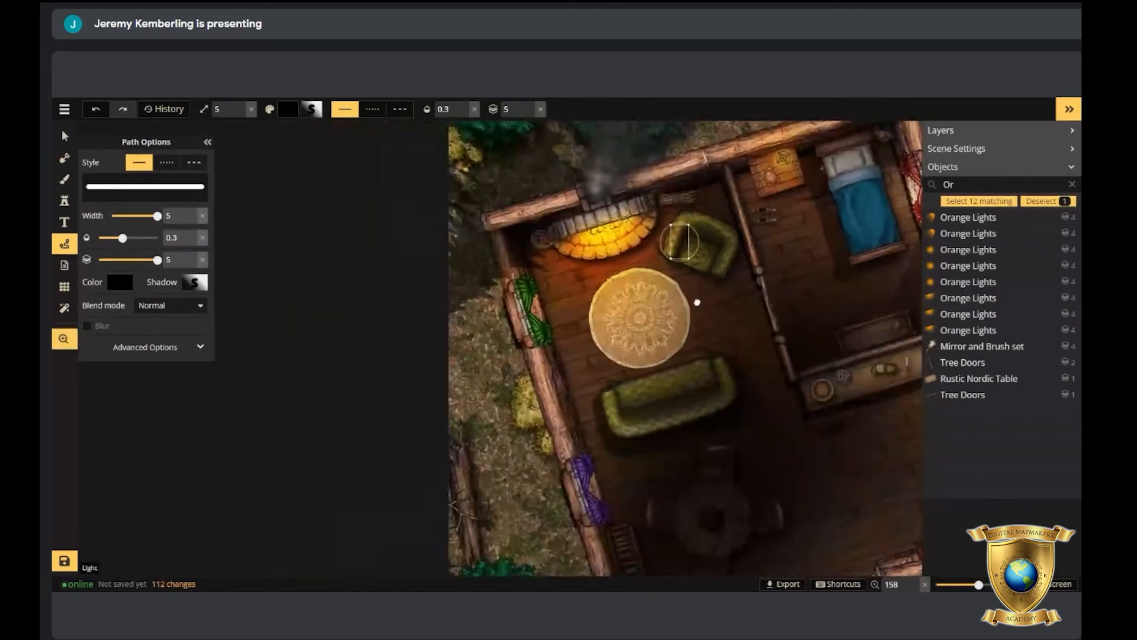
pyautogui.moveTo(665, 267); pyautogui.dragTo(702, 252)
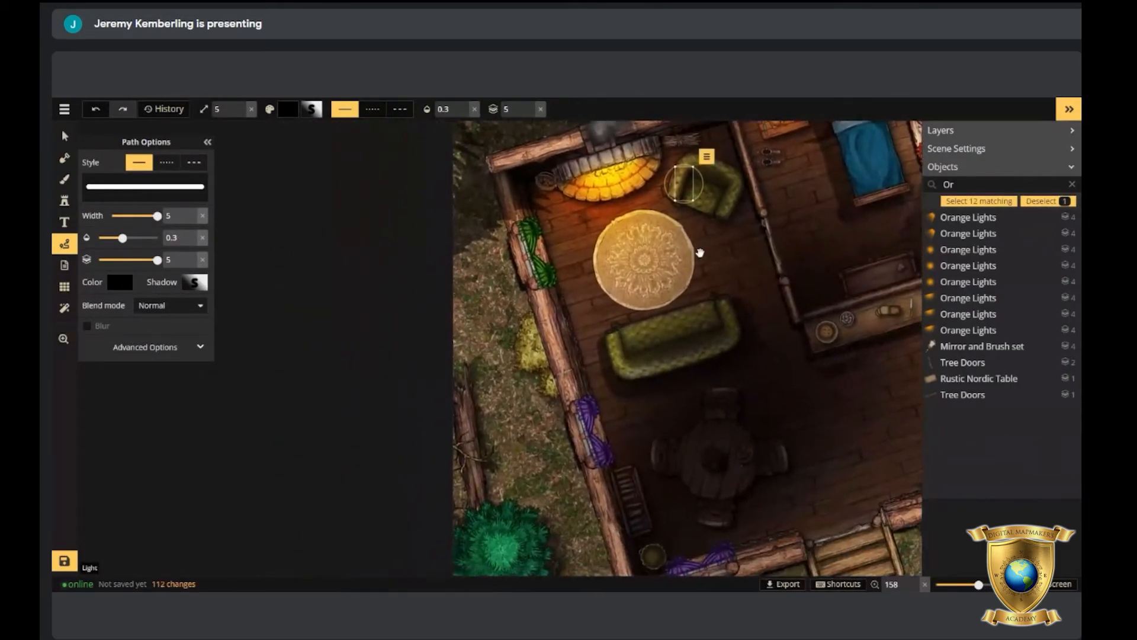
pyautogui.scroll(-1, 702, 252)
# Set the opacity of the couch's black Hue path to 0.45.
pyautogui.press('v')
pyautogui.click(669, 356)
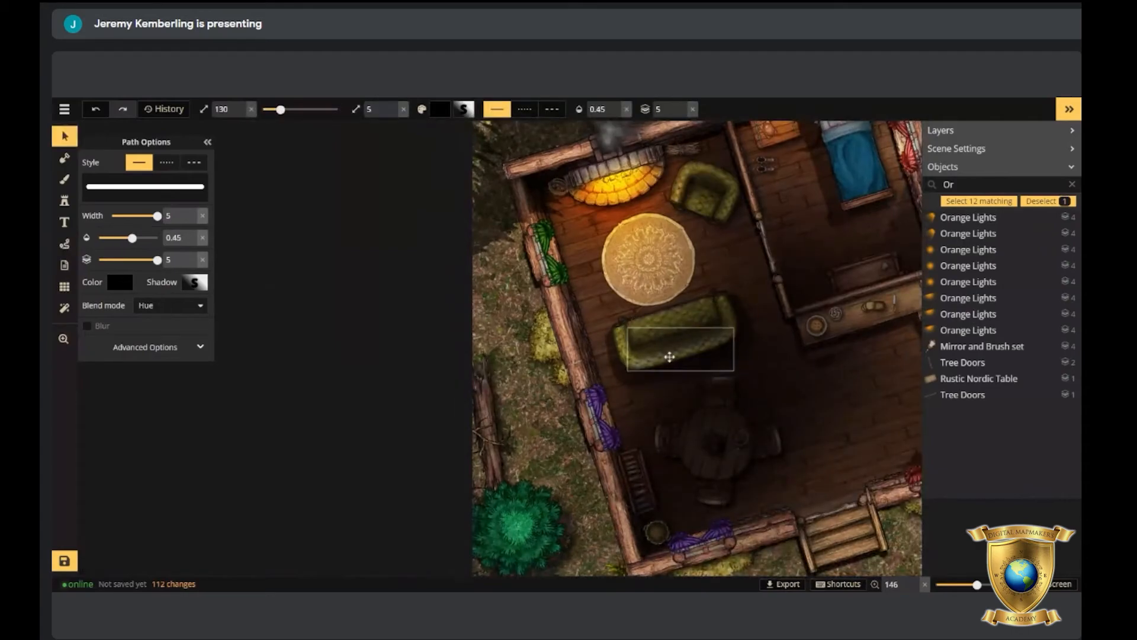
pyautogui.press('Escape')
pyautogui.scroll(-4, 669, 355)
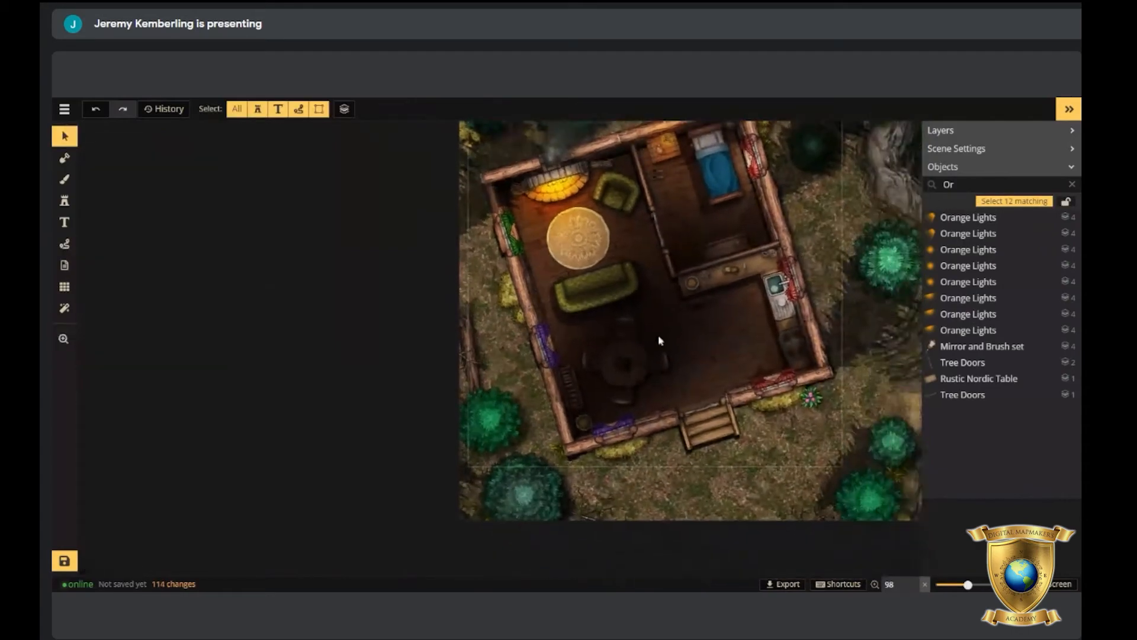
pyautogui.click(65, 200)
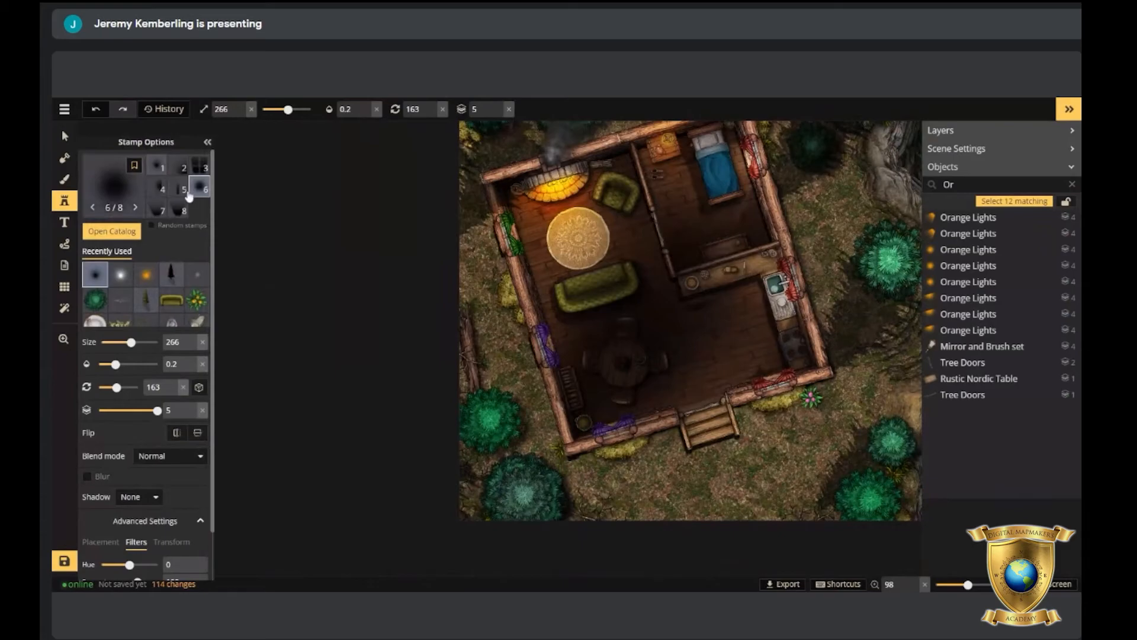
pyautogui.scroll(1, 474, 338)
pyautogui.click(472, 332)
pyautogui.scroll(1, 414, 274)
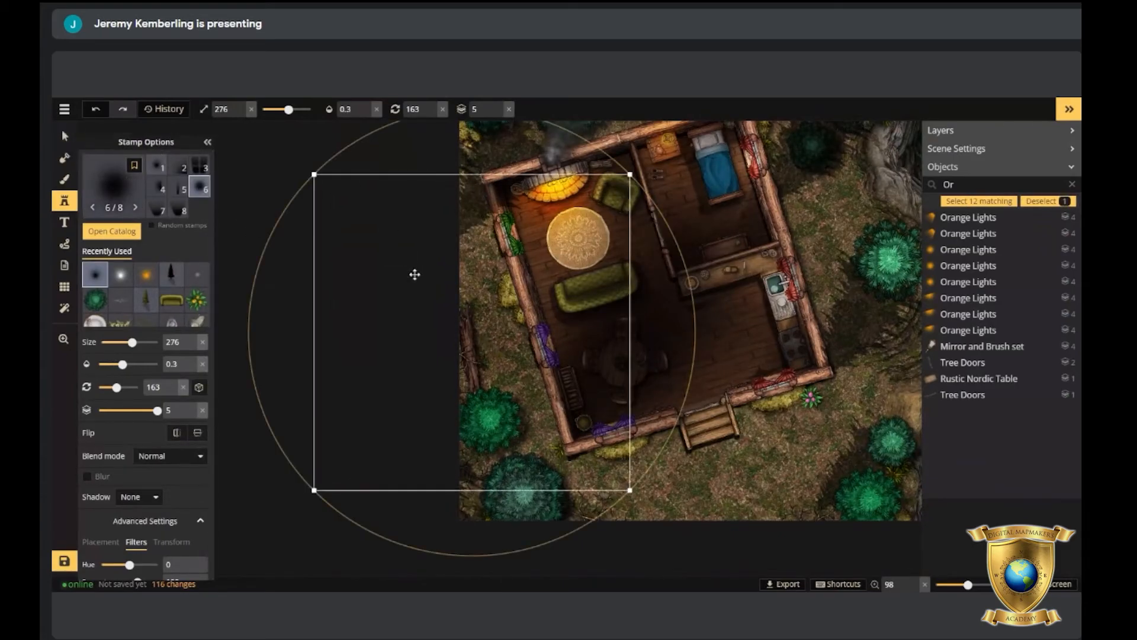
pyautogui.press('Escape')
pyautogui.scroll(1, 482, 314)
pyautogui.scroll(-1, 483, 313)
pyautogui.click(483, 313)
pyautogui.press('Delete')
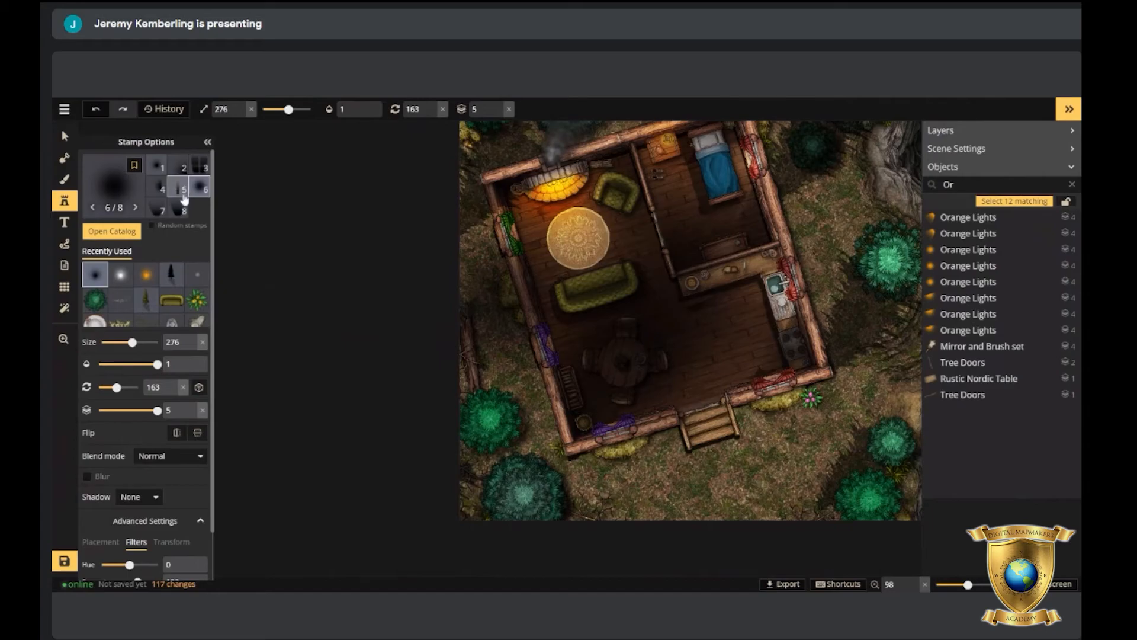
# Place shadow stamp variant 4 outside the cabin's west wall, with size 256, opacity 1 and rotation 343.
pyautogui.click(157, 187)
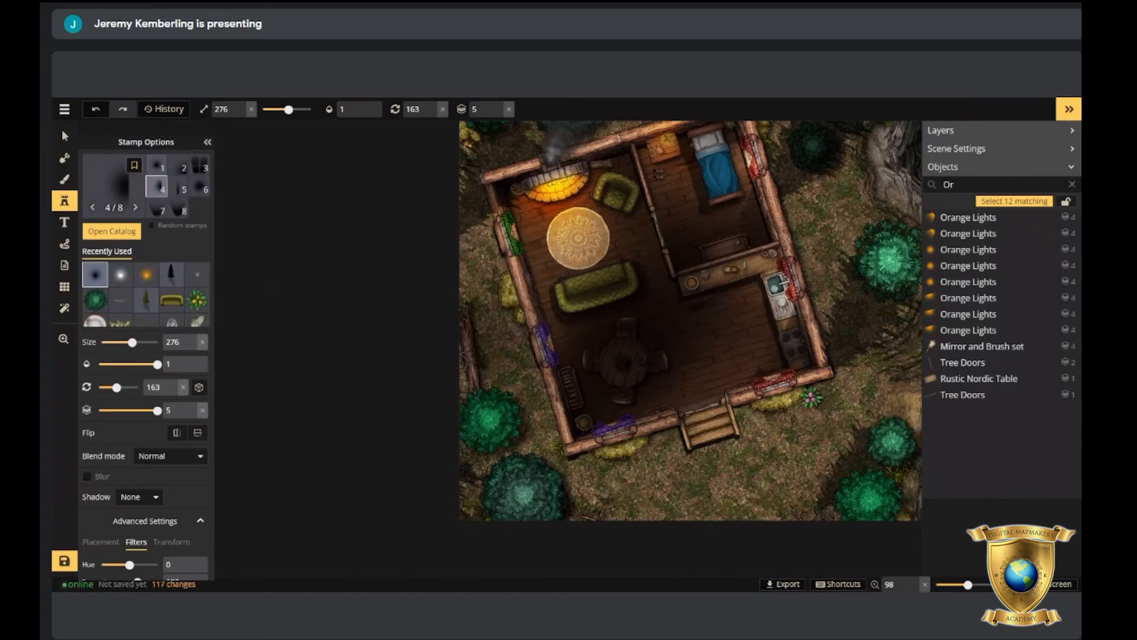
pyautogui.click(511, 350)
pyautogui.scroll(5, 509, 348)
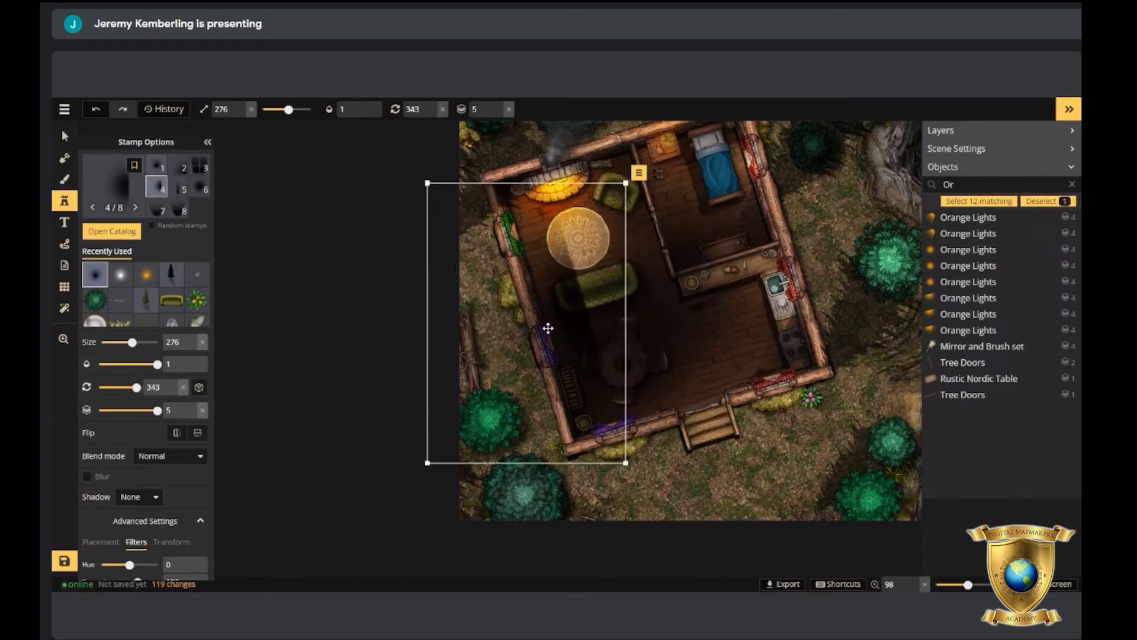
pyautogui.keyDown('shift'); pyautogui.scroll(-4, 502, 342); pyautogui.keyUp('shift')
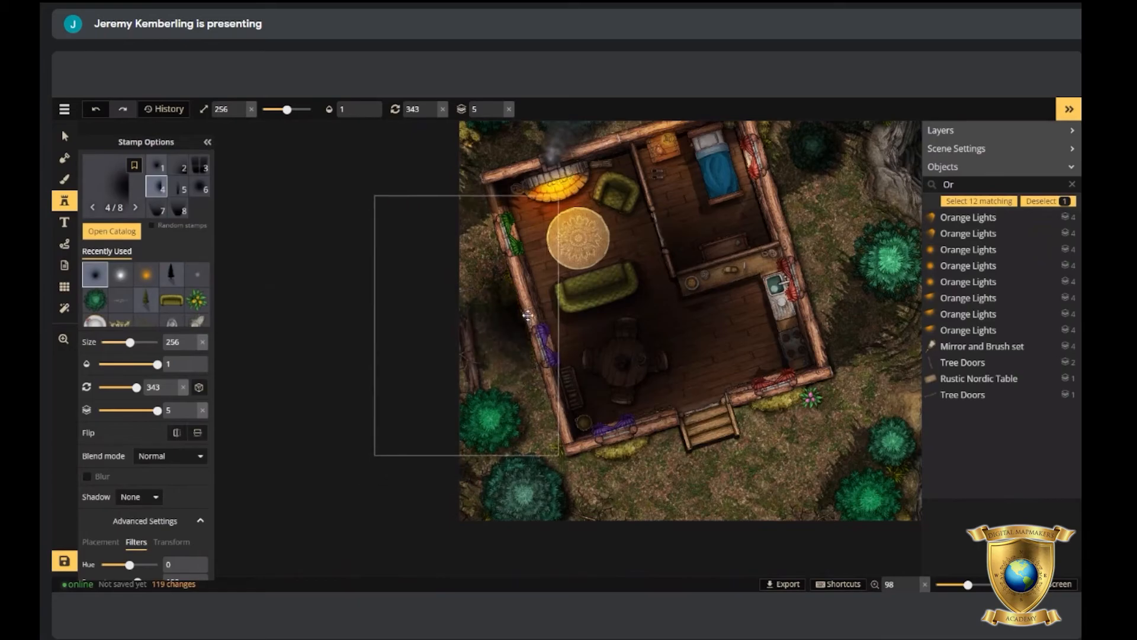
pyautogui.moveTo(524, 313); pyautogui.dragTo(508, 254)
# Position the shadow stamp over the map's west edge beside the cabin at size 326.
pyautogui.press('space')
pyautogui.moveTo(572, 336); pyautogui.dragTo(581, 265)
pyautogui.keyDown('shift'); pyautogui.scroll(8, 468, 278); pyautogui.keyUp('shift')
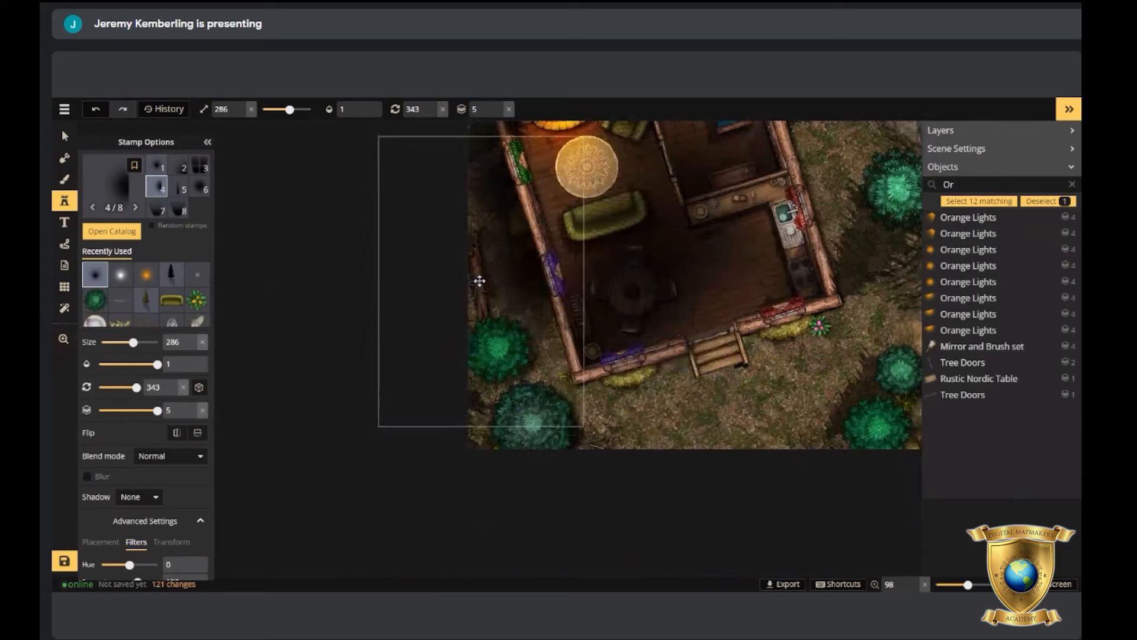
pyautogui.keyDown('shift'); pyautogui.scroll(6, 475, 277); pyautogui.keyUp('shift')
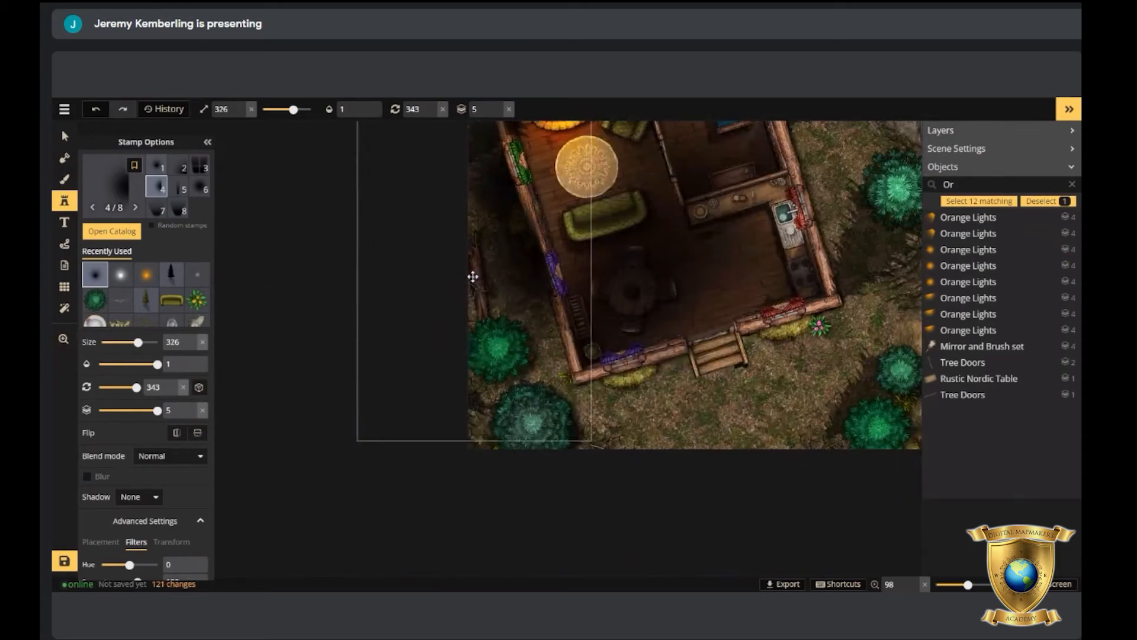
pyautogui.click(518, 296)
pyautogui.press('space')
pyautogui.moveTo(491, 295); pyautogui.dragTo(502, 315)
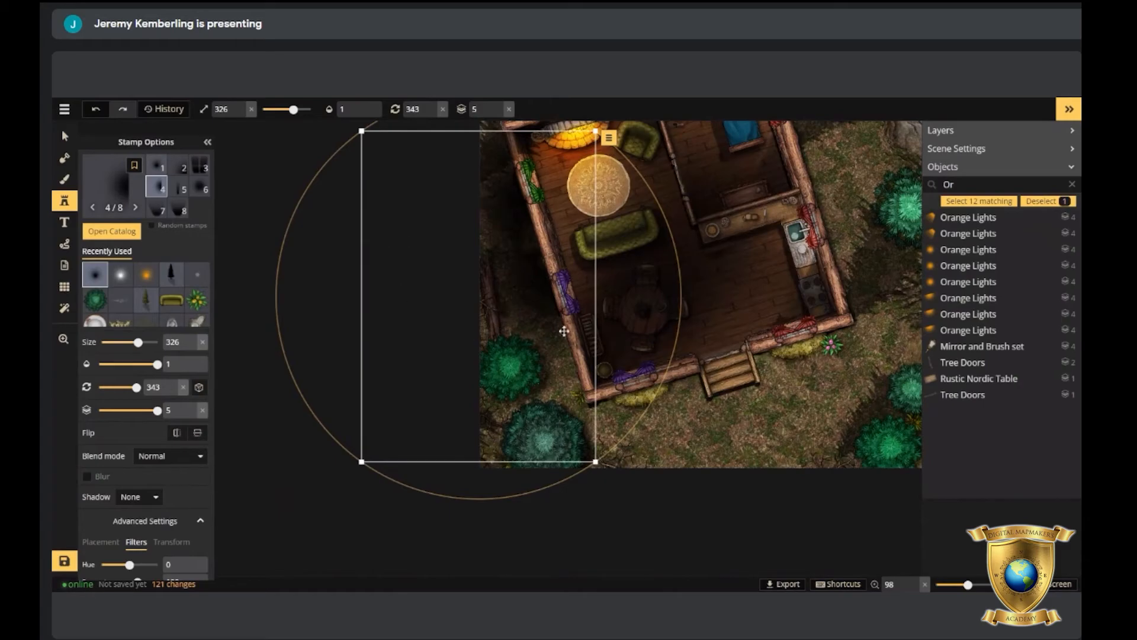
pyautogui.press('space')
pyautogui.moveTo(463, 322); pyautogui.dragTo(516, 363)
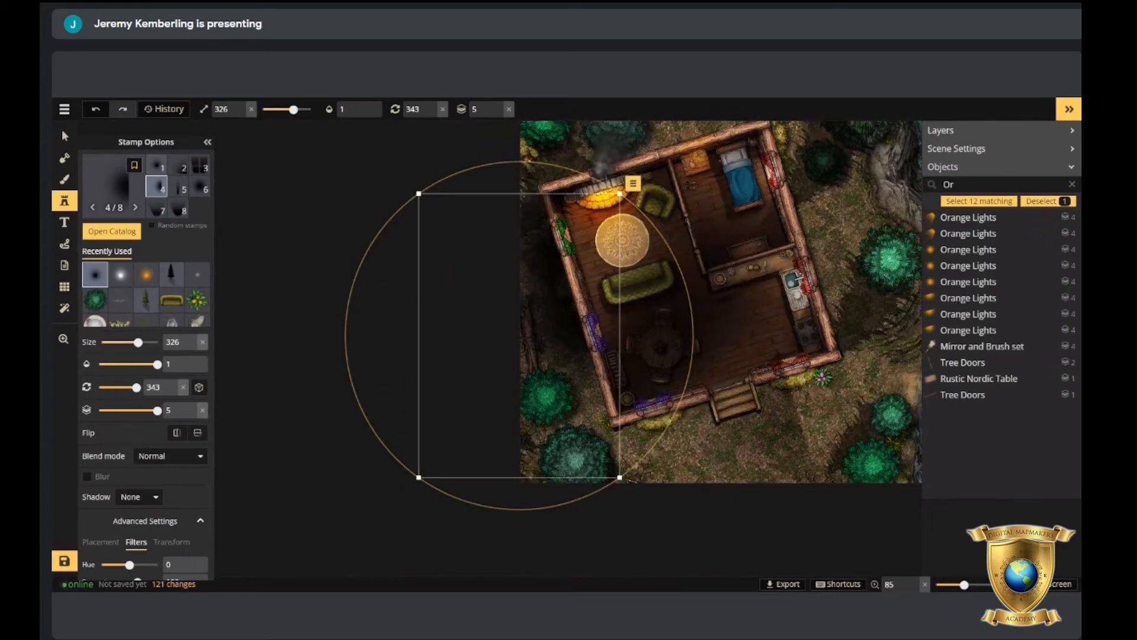
# Add a shadow stamp of size 306 and opacity 0.8 over the map's southwest corner.
pyautogui.moveTo(761, 432); pyautogui.dragTo(540, 424)
pyautogui.scroll(-2, 540, 424)
pyautogui.click(545, 407)
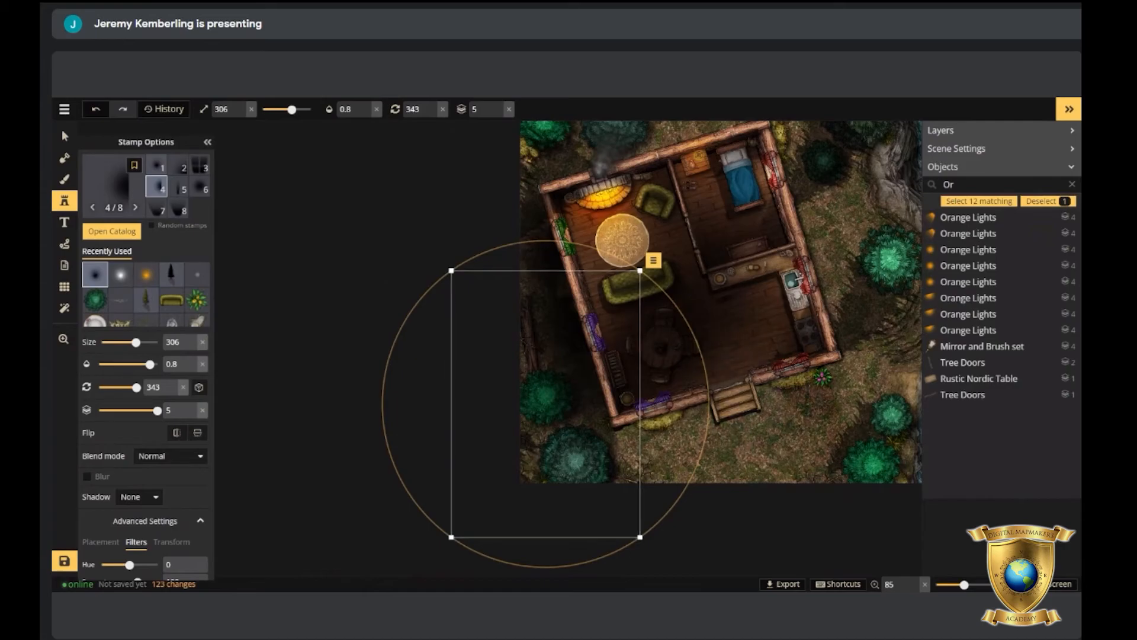
# Place a shadow stamp of size 306 southeast of the cabin's steps, rotated to 253 with opacity 0.7.
pyautogui.click(775, 410)
pyautogui.press('r')
pyautogui.scroll(-3, 800, 408)
pyautogui.moveTo(797, 388); pyautogui.dragTo(808, 416)
pyautogui.scroll(-1, 807, 415)
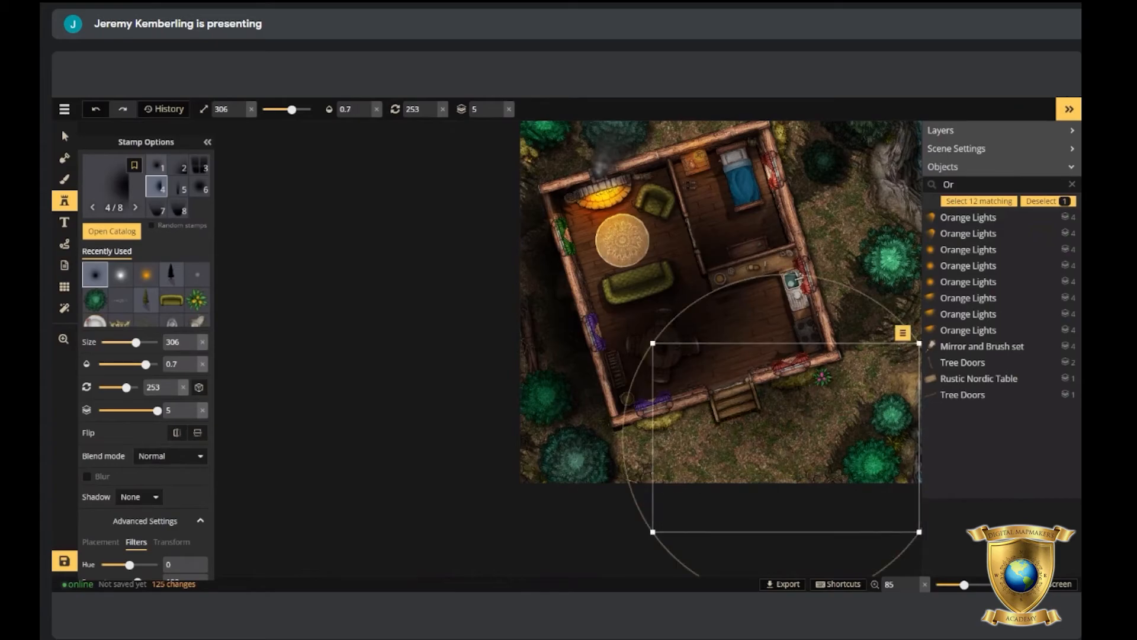
# Position a shadow stamp of size 366 and opacity 0.9 on the map's southern edge below the cabin.
pyautogui.moveTo(608, 572); pyautogui.dragTo(749, 445)
pyautogui.scroll(6, 670, 472)
pyautogui.scroll(4, 679, 477)
pyautogui.scroll(-5, 748, 444)
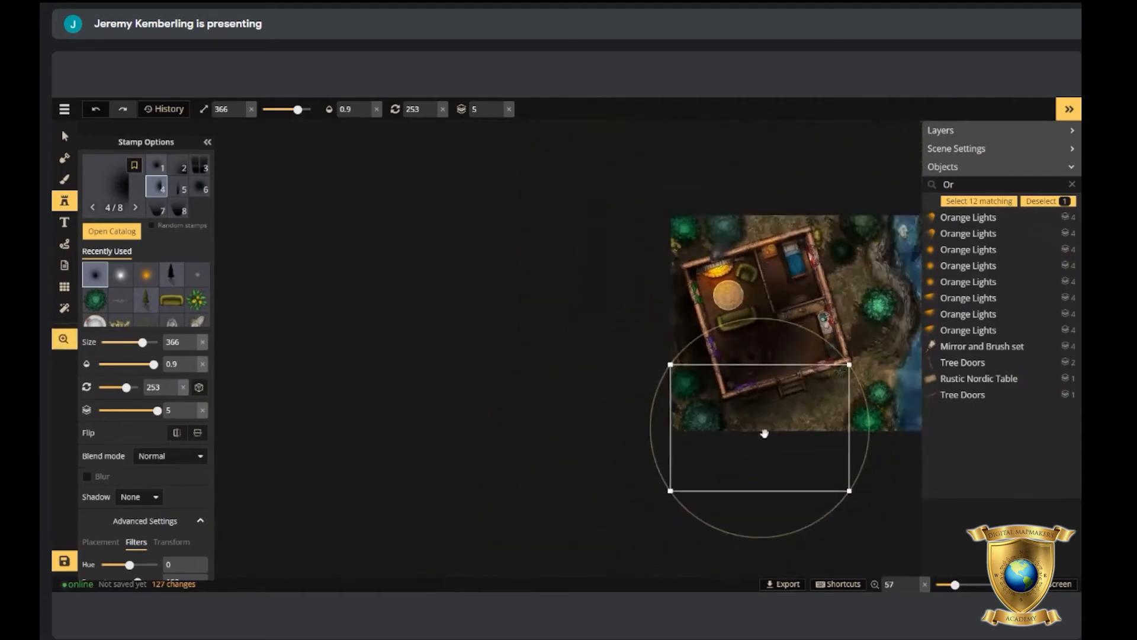
# Switch to the sixth variant of the white Overlay light stamp and reduce its size to 246.
pyautogui.scroll(-2, 764, 433)
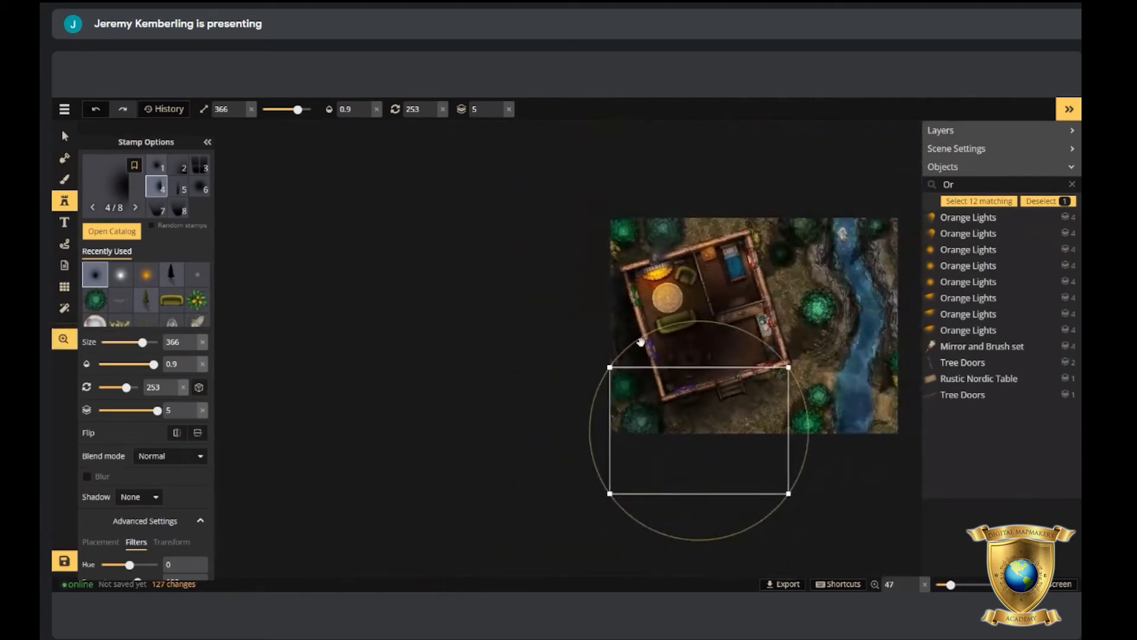
pyautogui.click(122, 273)
pyautogui.click(199, 187)
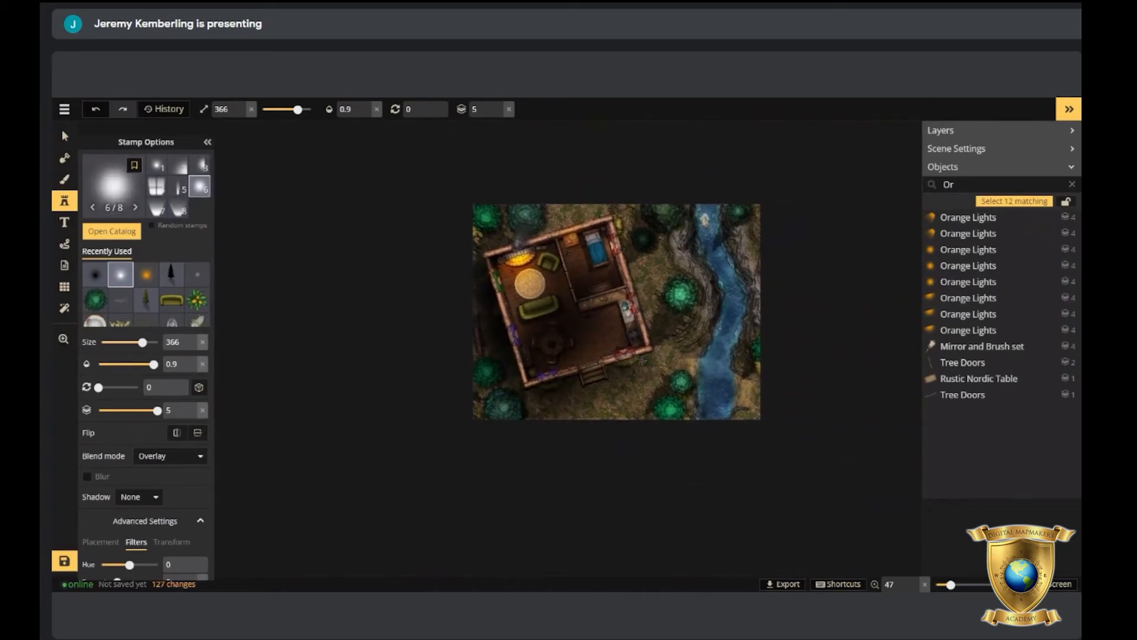
pyautogui.scroll(3, 696, 428)
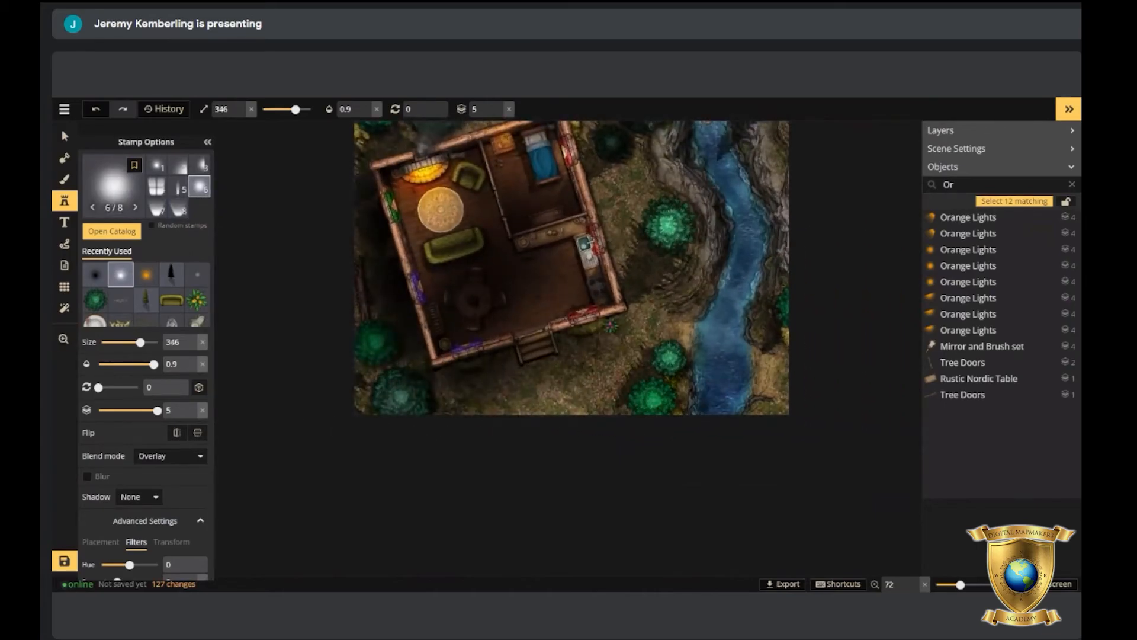
pyautogui.press('[')
pyautogui.press('[')
pyautogui.press('[')
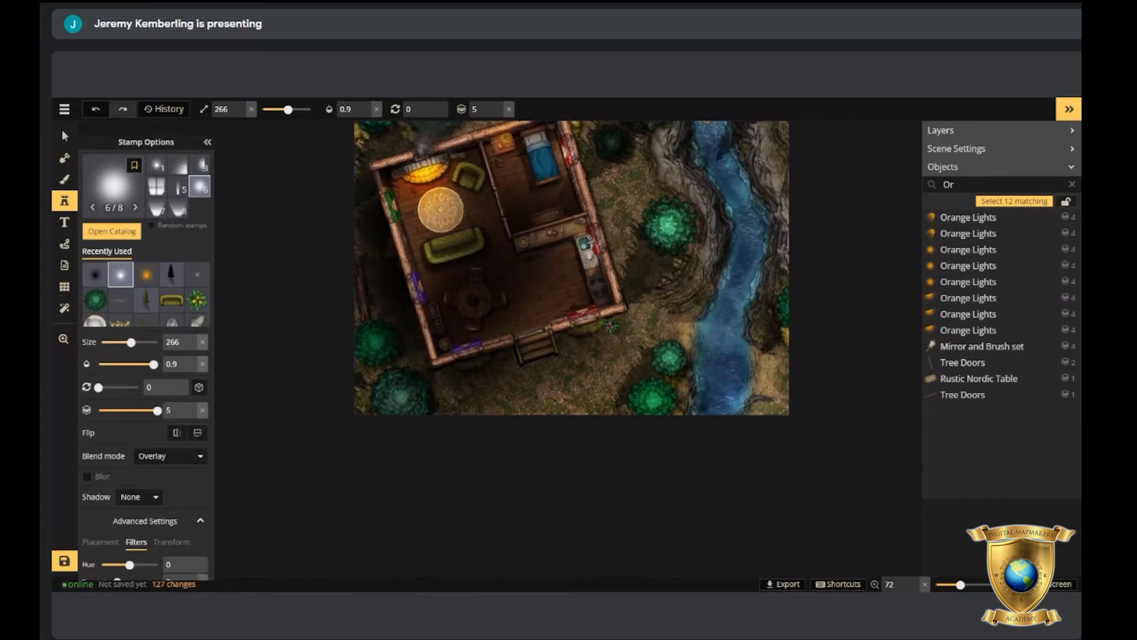
pyautogui.scroll(1, 781, 427)
pyautogui.press('[')
pyautogui.press('[')
pyautogui.click(719, 378)
pyautogui.moveTo(718, 378); pyautogui.dragTo(695, 481)
pyautogui.press('Delete')
pyautogui.press('space')
pyautogui.moveTo(702, 369); pyautogui.dragTo(659, 464)
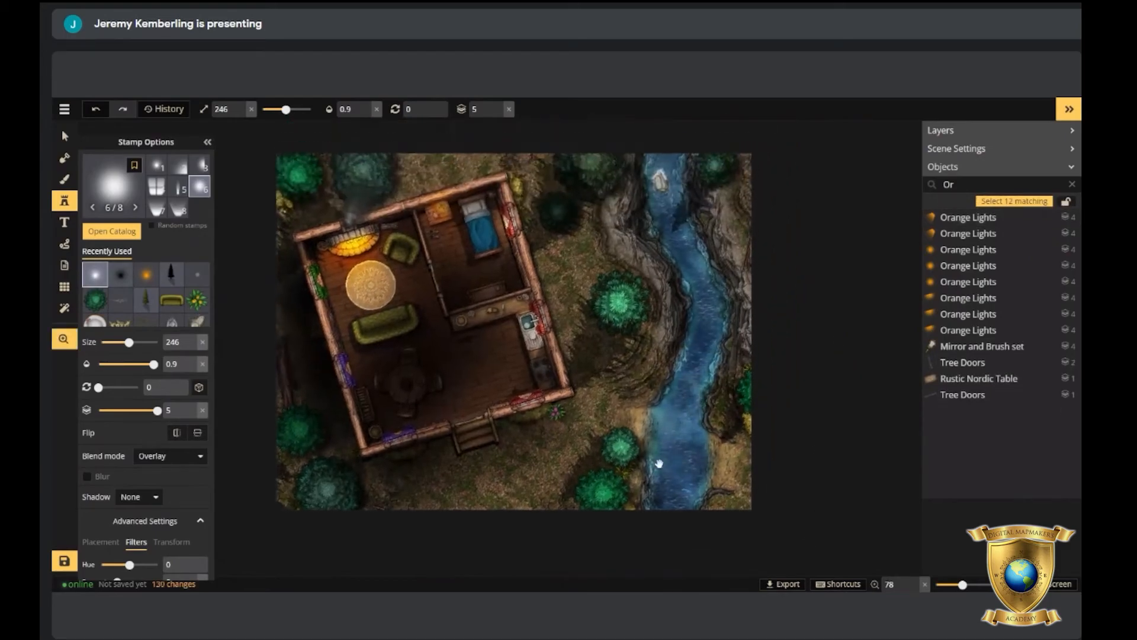
# Place two light stamps of the first variant over the river's southern end, raising the size to 326 and the opacity to 1.
pyautogui.scroll(-2, 659, 464)
pyautogui.click(163, 166)
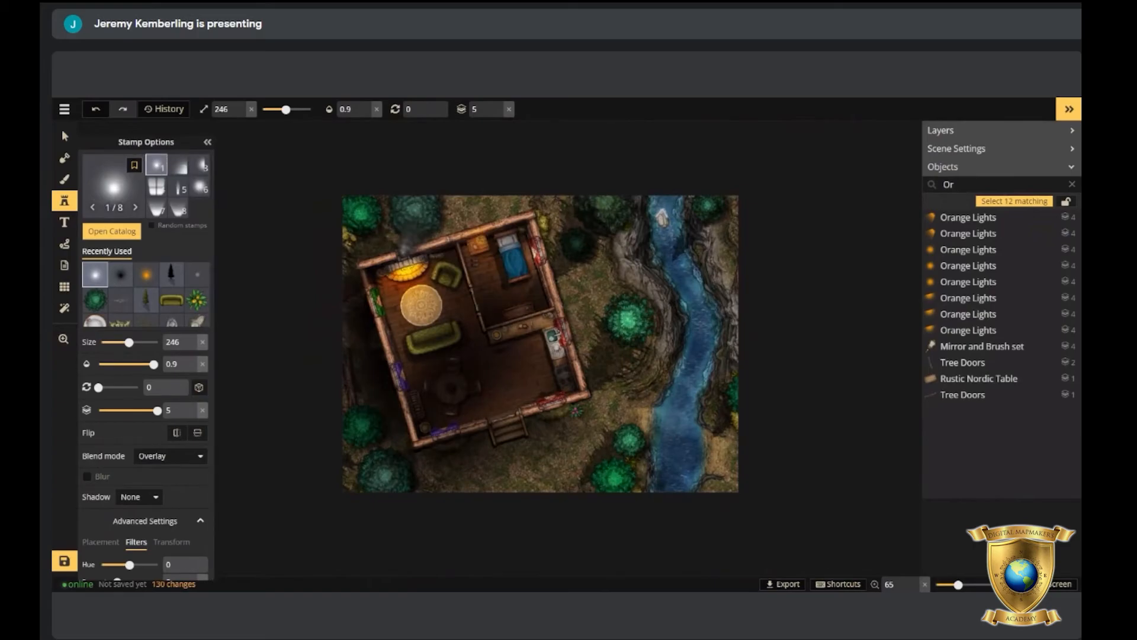
pyautogui.scroll(3, 719, 521)
pyautogui.click(643, 404)
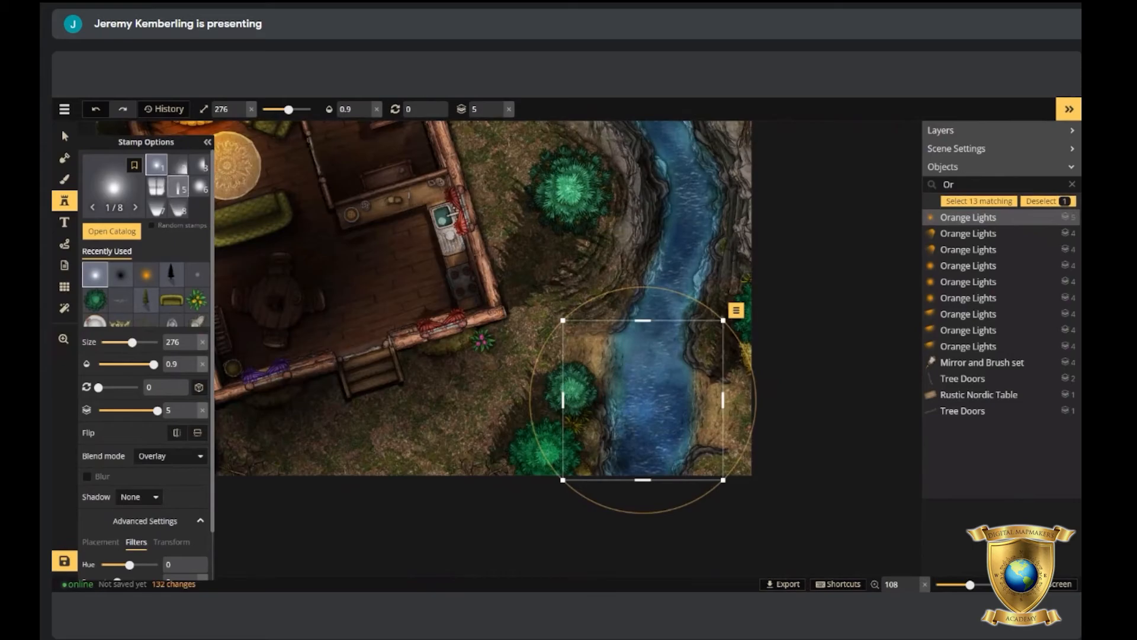
pyautogui.scroll(5, 642, 419)
pyautogui.moveTo(627, 399)
pyautogui.mouseDown()
pyautogui.moveTo(642, 419)
pyautogui.moveTo(637, 402)
pyautogui.mouseUp()
pyautogui.scroll(1, 640, 408)
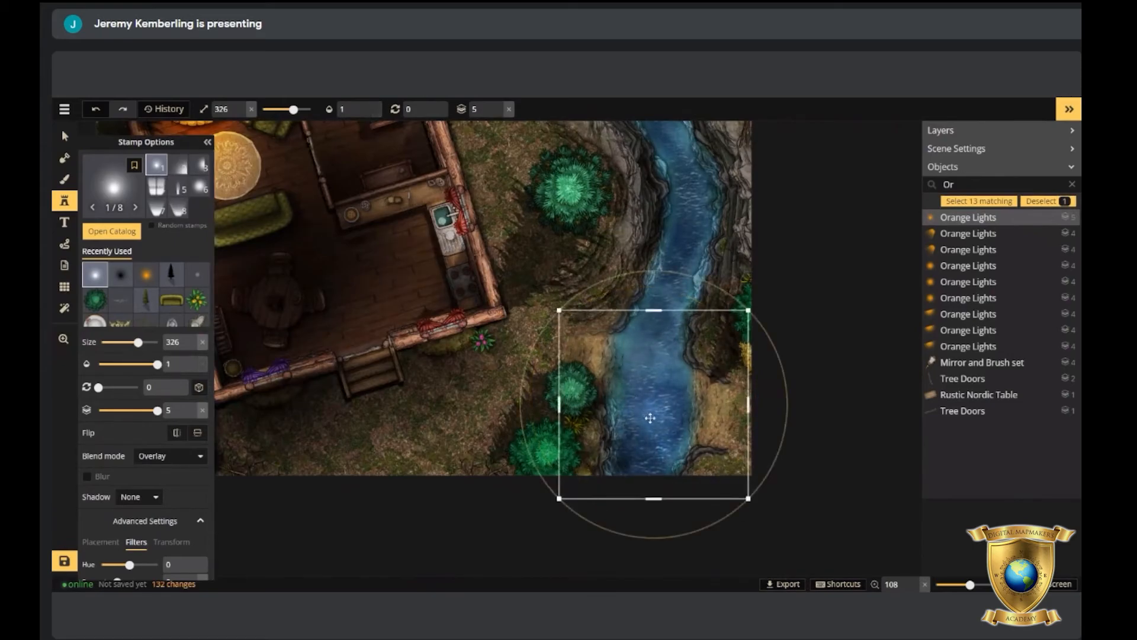
pyautogui.click(661, 410)
# Add smaller light stamps at opacity 1 on the river's middle bend and along the sandy west bank near its southern end.
pyautogui.scroll(-6, 658, 400)
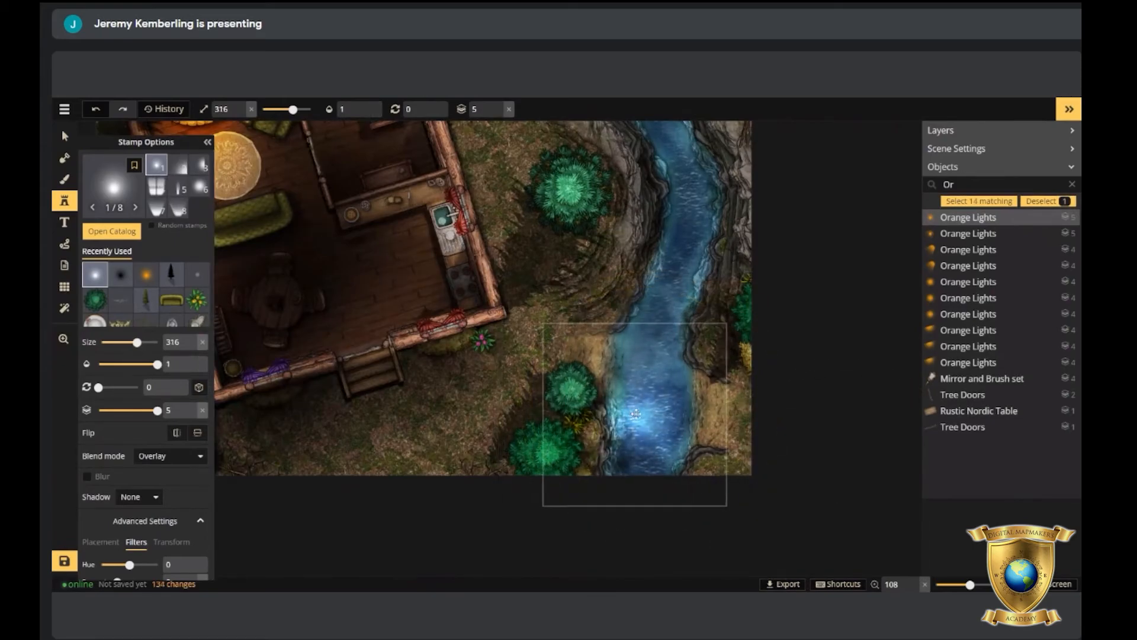
pyautogui.scroll(-1, 657, 400)
pyautogui.moveTo(657, 400); pyautogui.dragTo(676, 603)
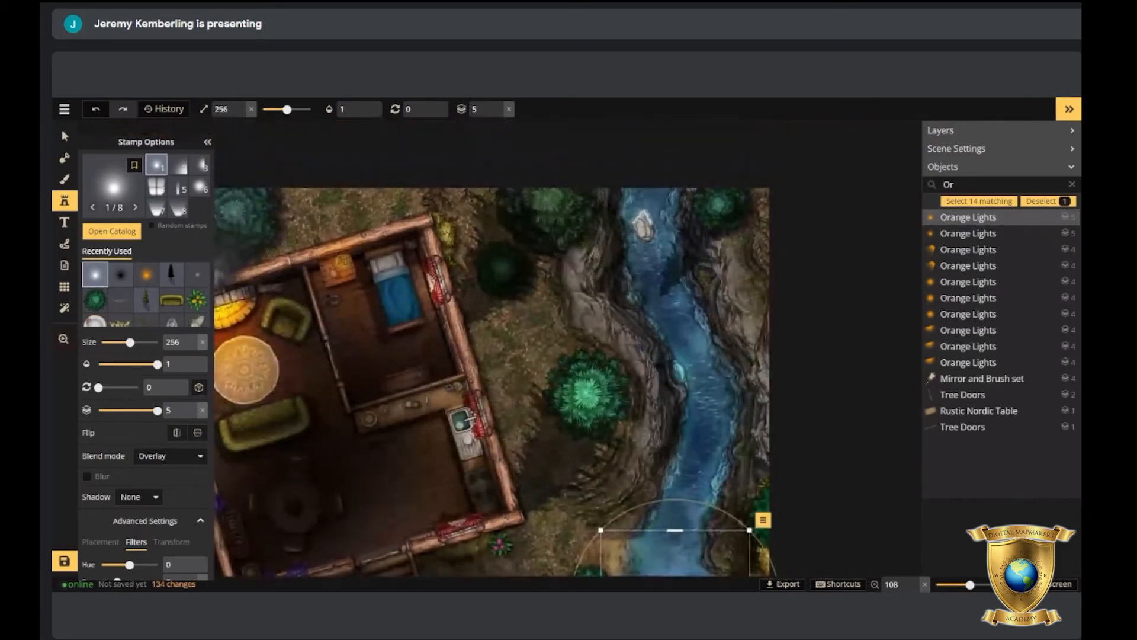
pyautogui.scroll(3, 679, 368)
pyautogui.click(679, 368)
pyautogui.moveTo(679, 369); pyautogui.dragTo(701, 184)
pyautogui.click(655, 370)
pyautogui.scroll(-1, 657, 370)
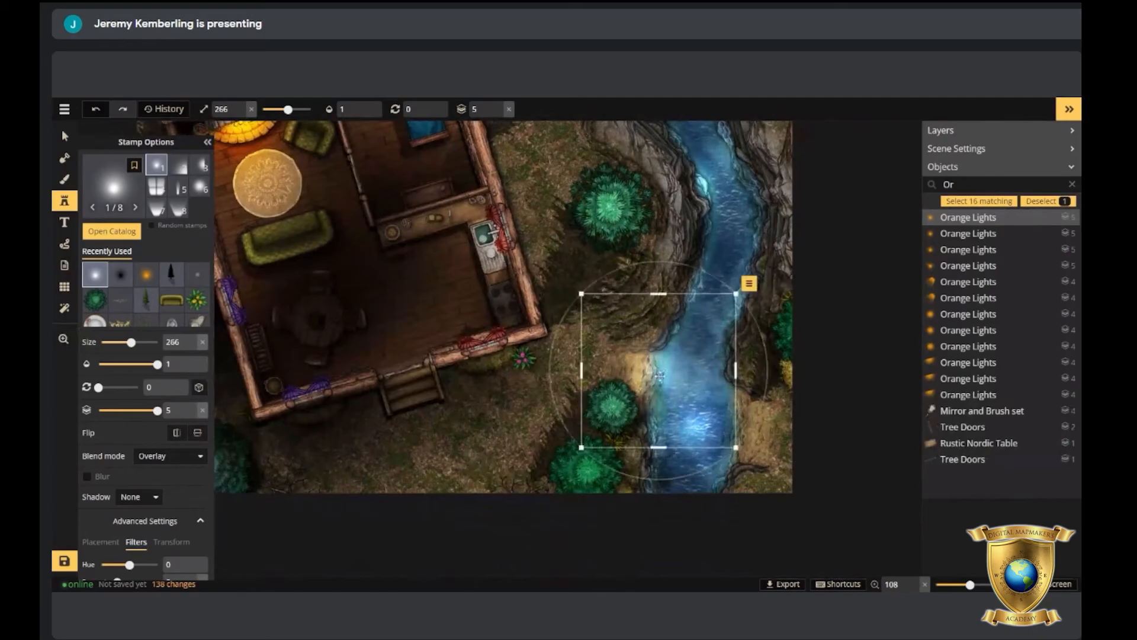
pyautogui.click(654, 368)
pyautogui.scroll(-2, 628, 331)
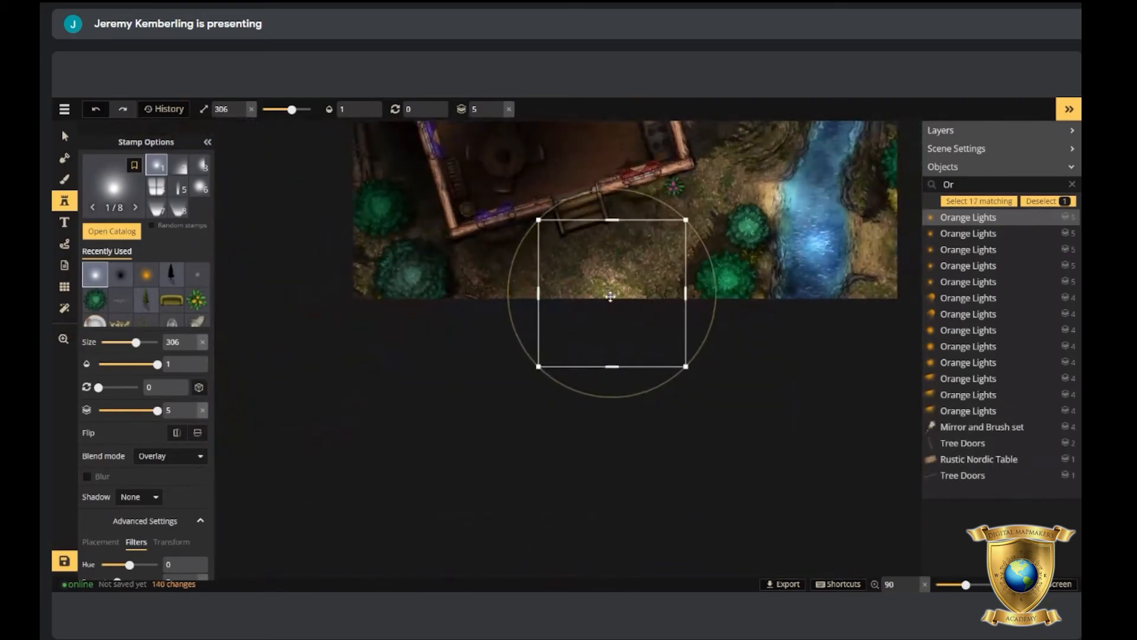
# Add light stamps at opacity 1 on the ground below the cabin's steps and over the trees between cabin and river.
pyautogui.click(610, 293)
pyautogui.scroll(5, 610, 294)
pyautogui.scroll(-6, 624, 405)
pyautogui.click(625, 408)
pyautogui.moveTo(629, 409); pyautogui.dragTo(607, 499)
pyautogui.click(632, 302)
pyautogui.moveTo(632, 302); pyautogui.dragTo(622, 278)
pyautogui.click(621, 450)
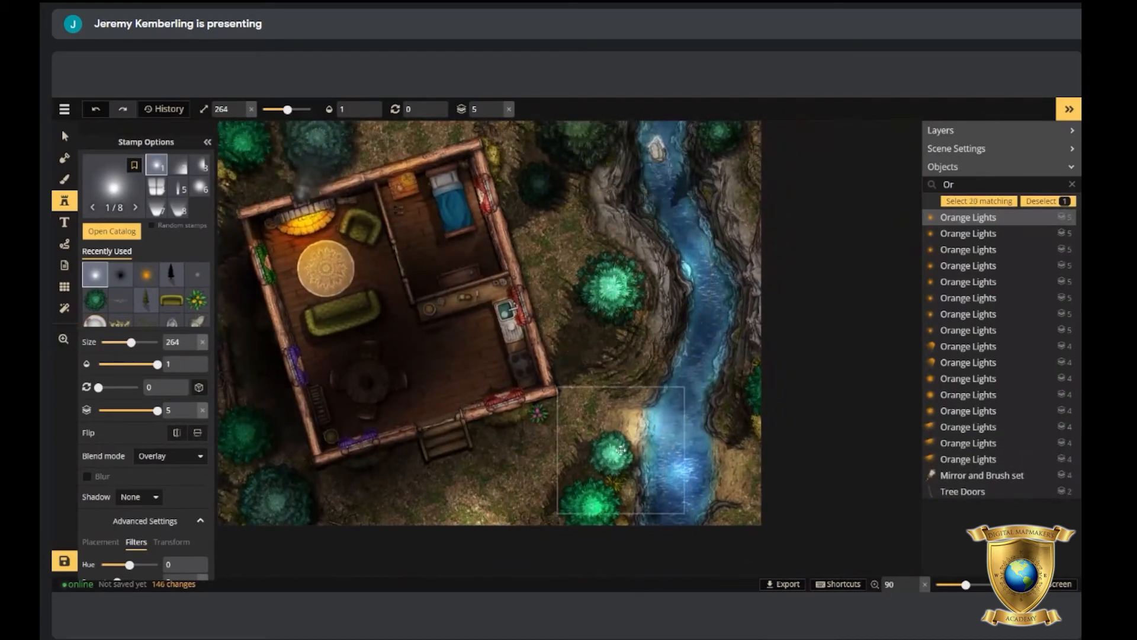
# Add light stamps over the trees at the map's northern edge on both sides of the river, ending at size 224 and opacity 0.95.
pyautogui.scroll(4, 625, 441)
pyautogui.click(594, 234)
pyautogui.moveTo(641, 304); pyautogui.dragTo(595, 218)
pyautogui.moveTo(731, 229); pyautogui.dragTo(732, 227)
# Select the large tree east of the cabin and carry its size of 128 and layer 3 into the Stamp tool.
pyautogui.press('v')
pyautogui.scroll(-4, 710, 255)
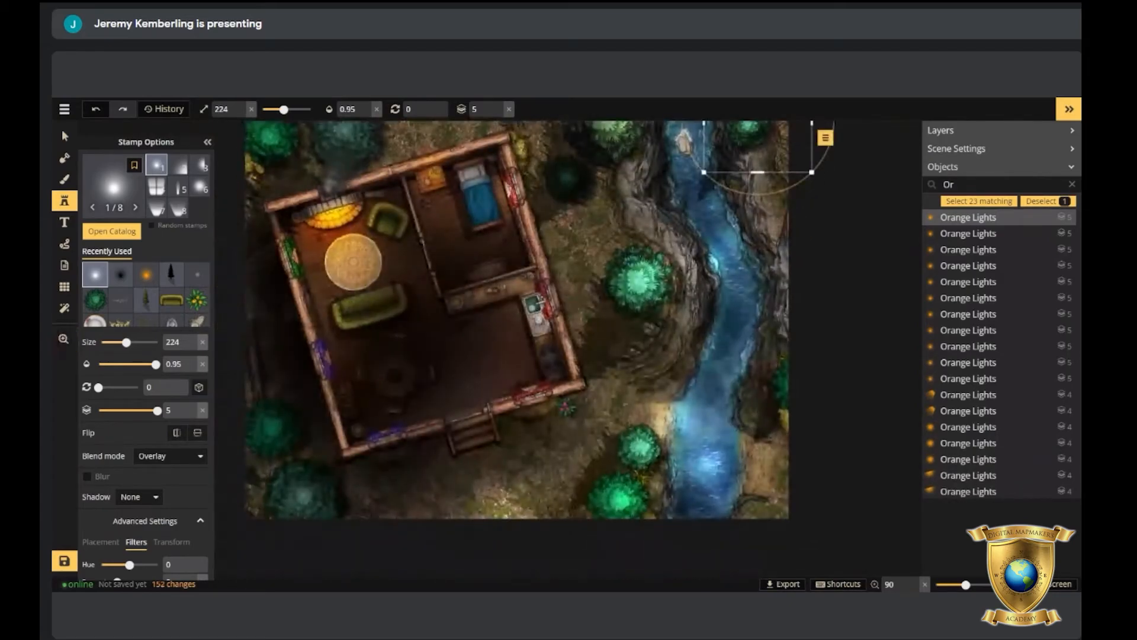
pyautogui.click(642, 289)
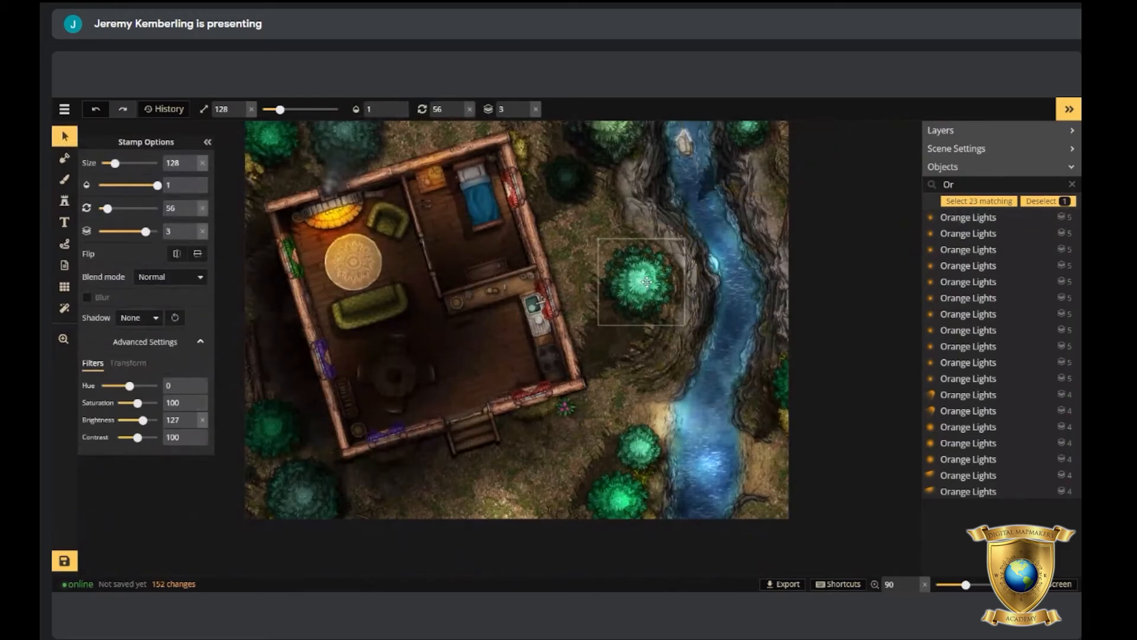
pyautogui.press('s')
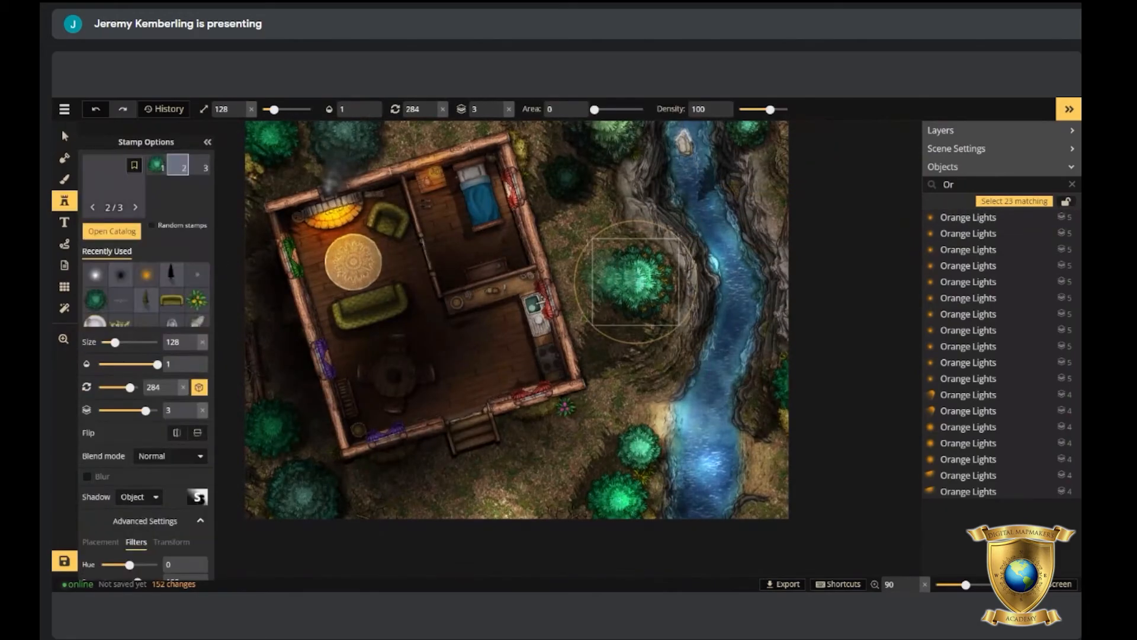
pyautogui.click(502, 303)
# Place Overlay light stamps of size 128 on layer 3 at the map's eastern edge and over the trees north of the fireplace.
pyautogui.click(98, 286)
pyautogui.click(795, 368)
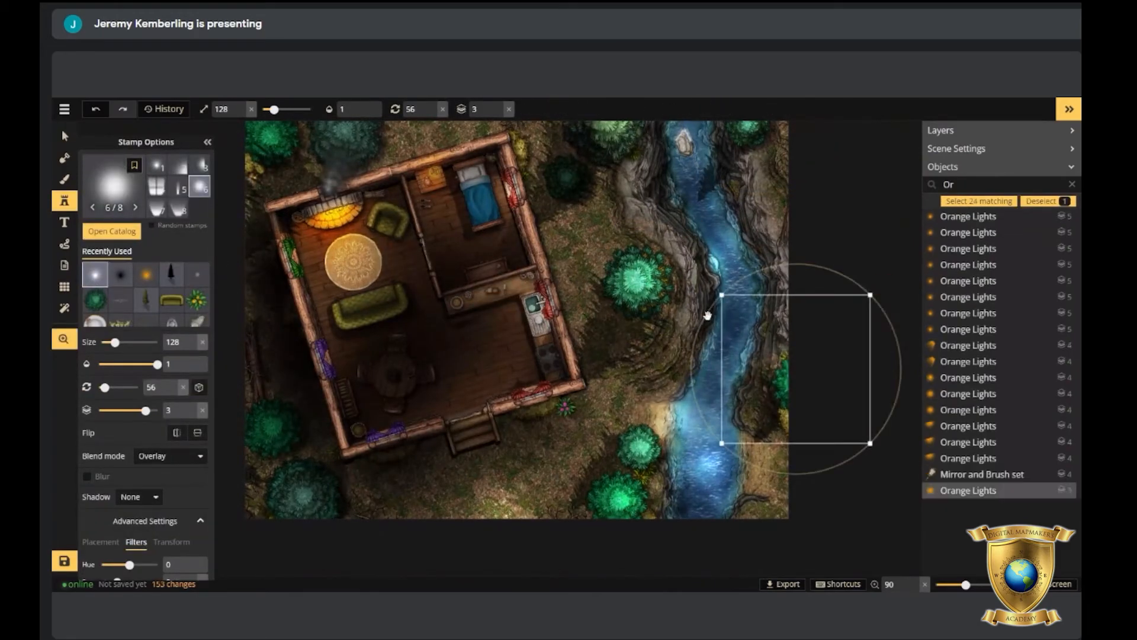
pyautogui.moveTo(385, 145); pyautogui.dragTo(444, 171)
pyautogui.click(425, 154)
pyautogui.click(425, 154)
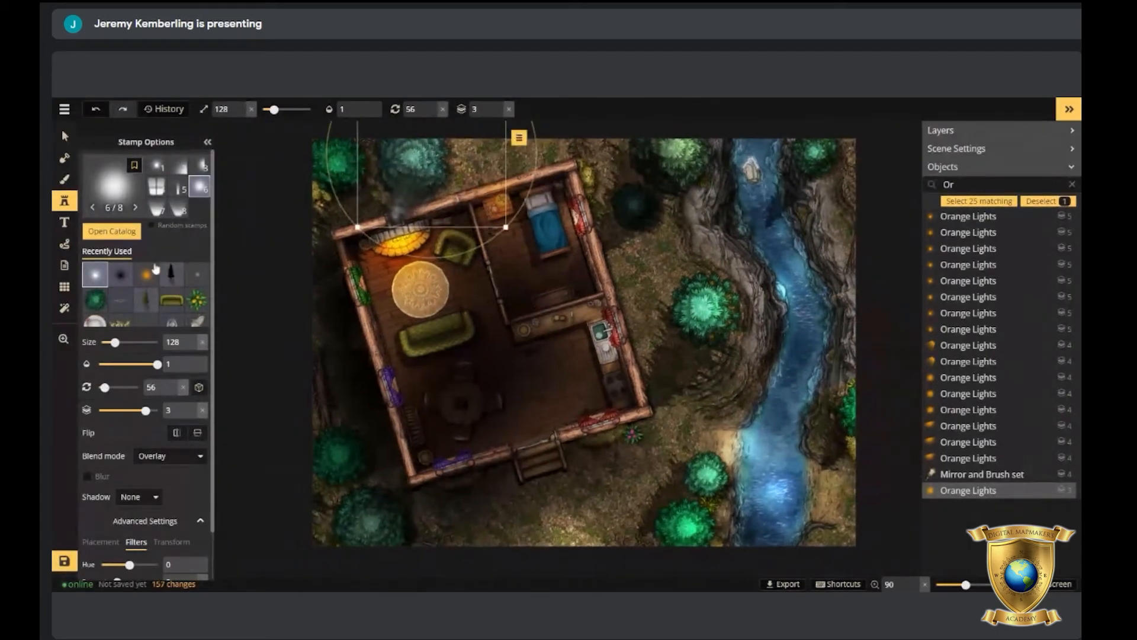
# Switch to the first dark shadow variant on layer 3 and shade the trees near the chimney at about size 198 and opacity 0.9.
pyautogui.click(130, 277)
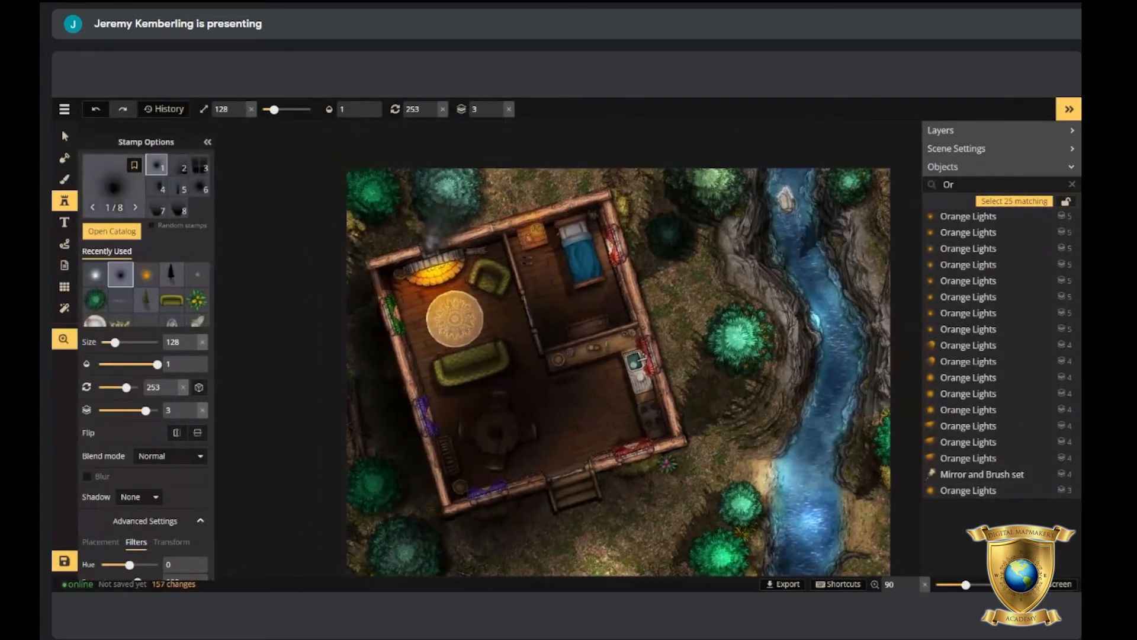
pyautogui.scroll(5, 430, 204)
pyautogui.scroll(-1, 435, 212)
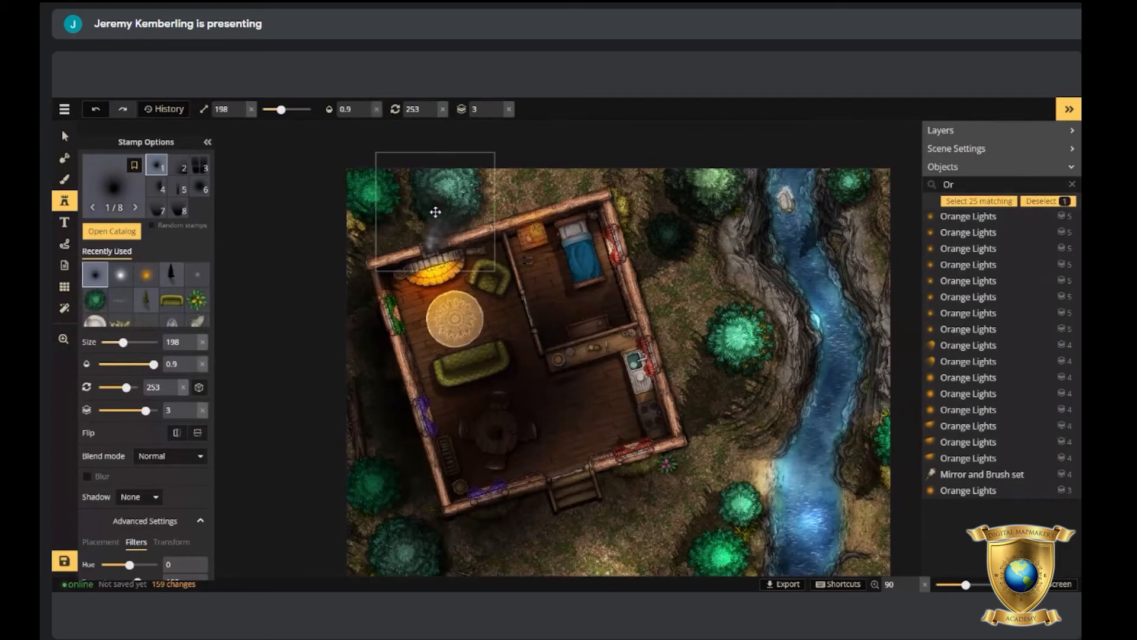
pyautogui.scroll(1, 724, 354)
pyautogui.scroll(1, 713, 337)
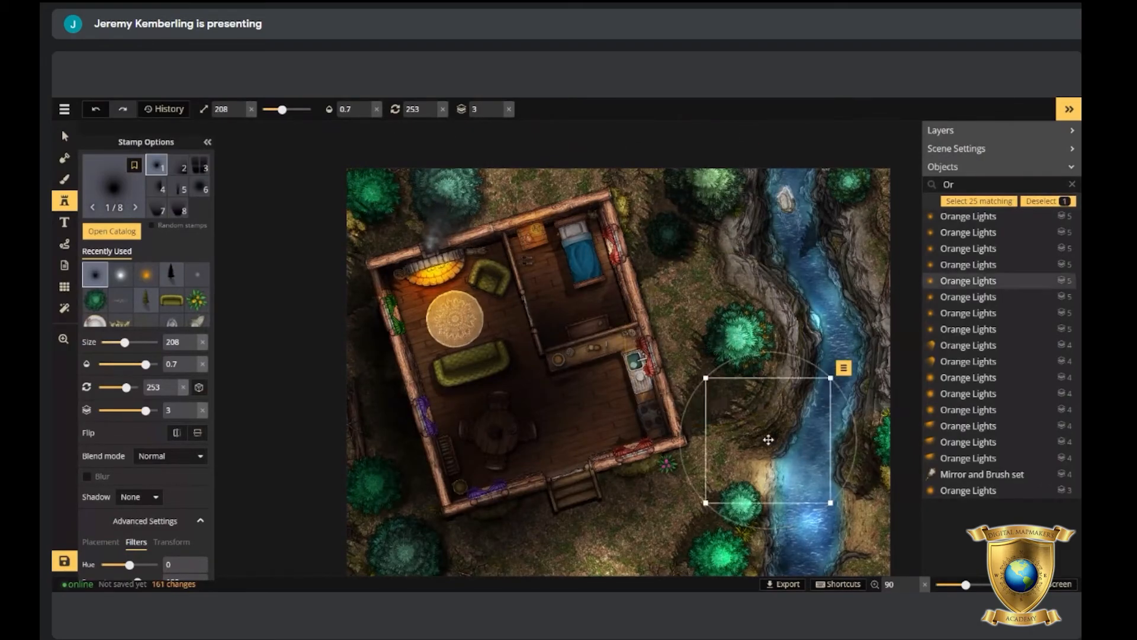
# Shade the large tree east of the cabin with shadow stamps, adjusting to size 218 and opacity 0.65.
pyautogui.click(722, 355)
pyautogui.scroll(-3, 781, 426)
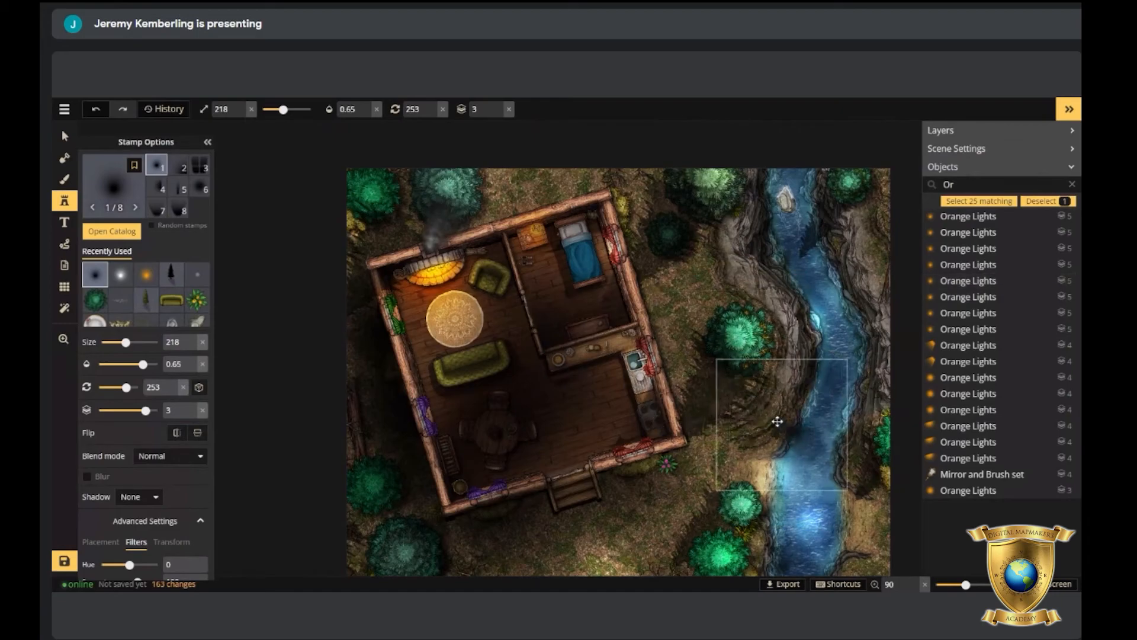
pyautogui.click(734, 363)
pyautogui.moveTo(735, 364); pyautogui.dragTo(729, 252)
# Shade the two trees beside the river's southern end with shadow stamps of size 218, lowering the opacity to 0.55.
pyautogui.click(720, 404)
pyautogui.scroll(-2, 722, 401)
pyautogui.click(722, 399)
pyautogui.scroll(1, 692, 487)
pyautogui.click(693, 451)
pyautogui.click(708, 482)
pyautogui.scroll(2, 703, 470)
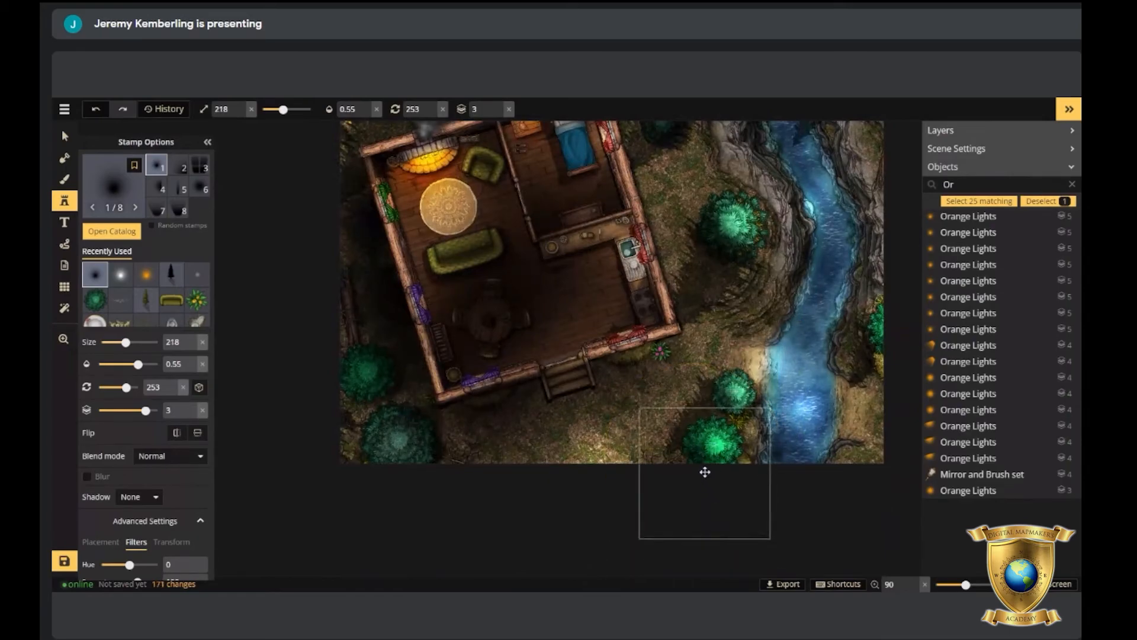
# Place shadow stamps of about size 226 and opacity 0.55 over the tree in the map's southwest corner.
pyautogui.moveTo(623, 462); pyautogui.dragTo(724, 367)
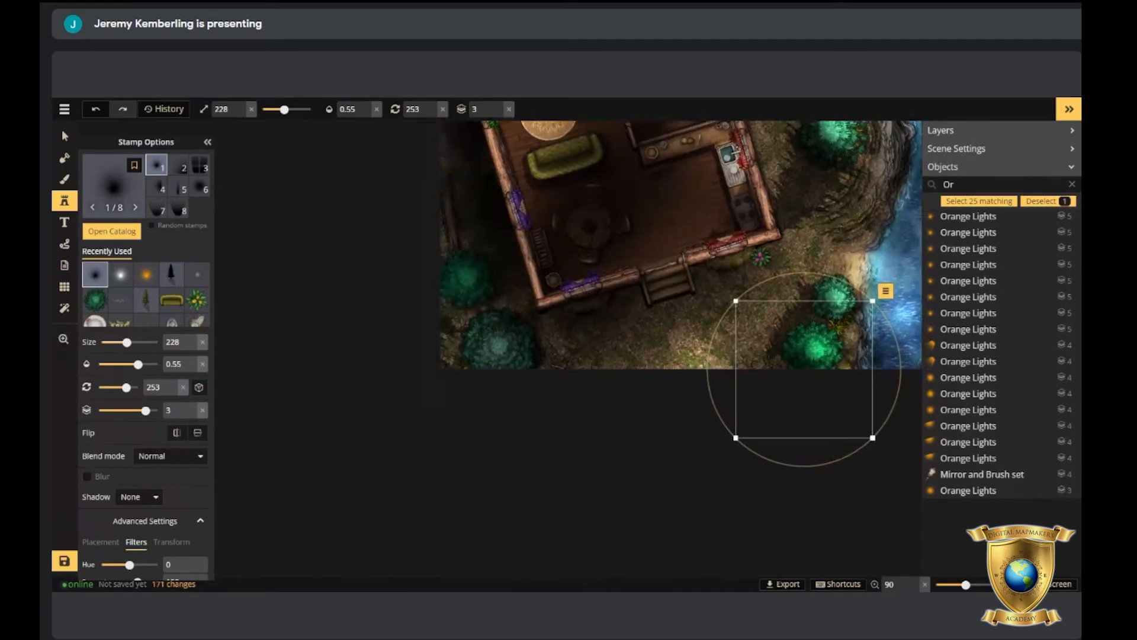
pyautogui.click(484, 370)
pyautogui.click(482, 363)
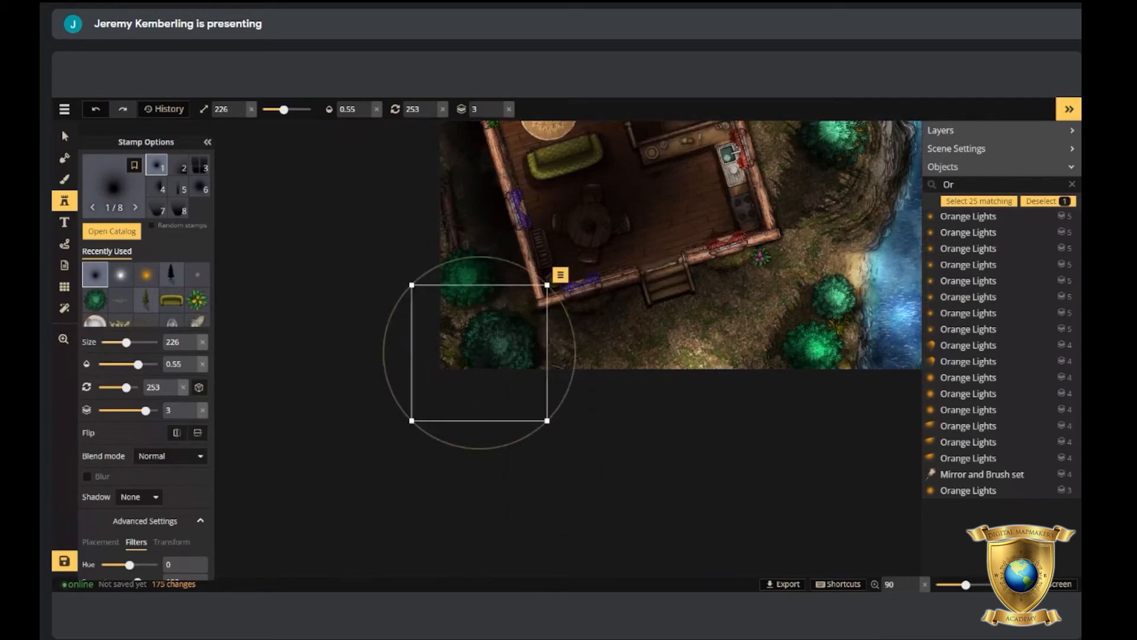
pyautogui.scroll(-3, 482, 363)
pyautogui.moveTo(708, 358); pyautogui.dragTo(702, 367)
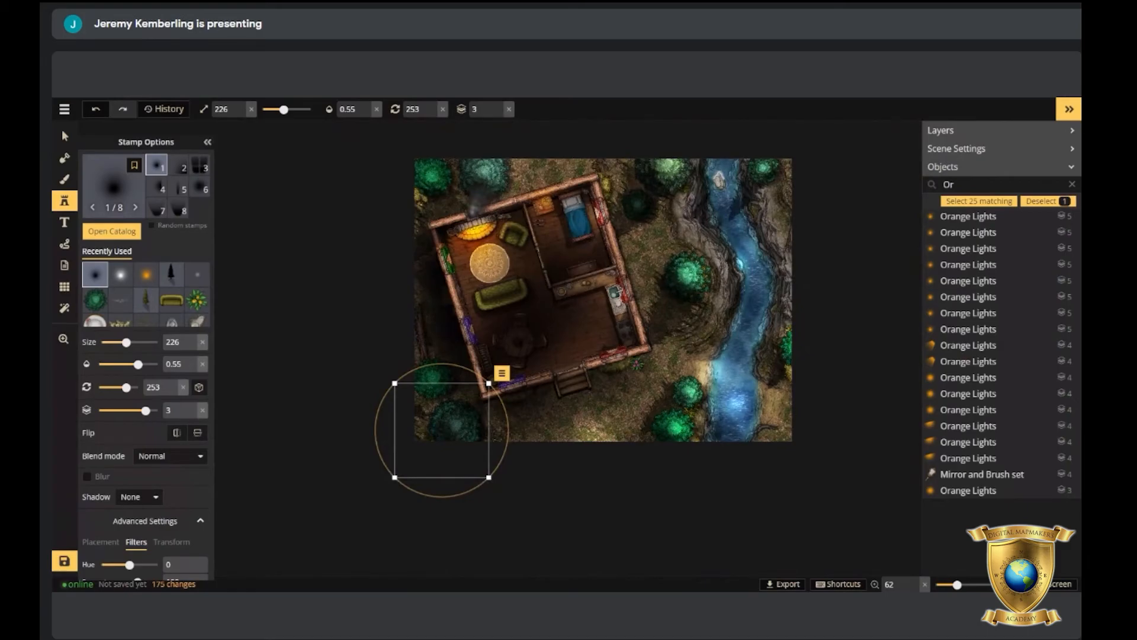
pyautogui.scroll(1, 691, 316)
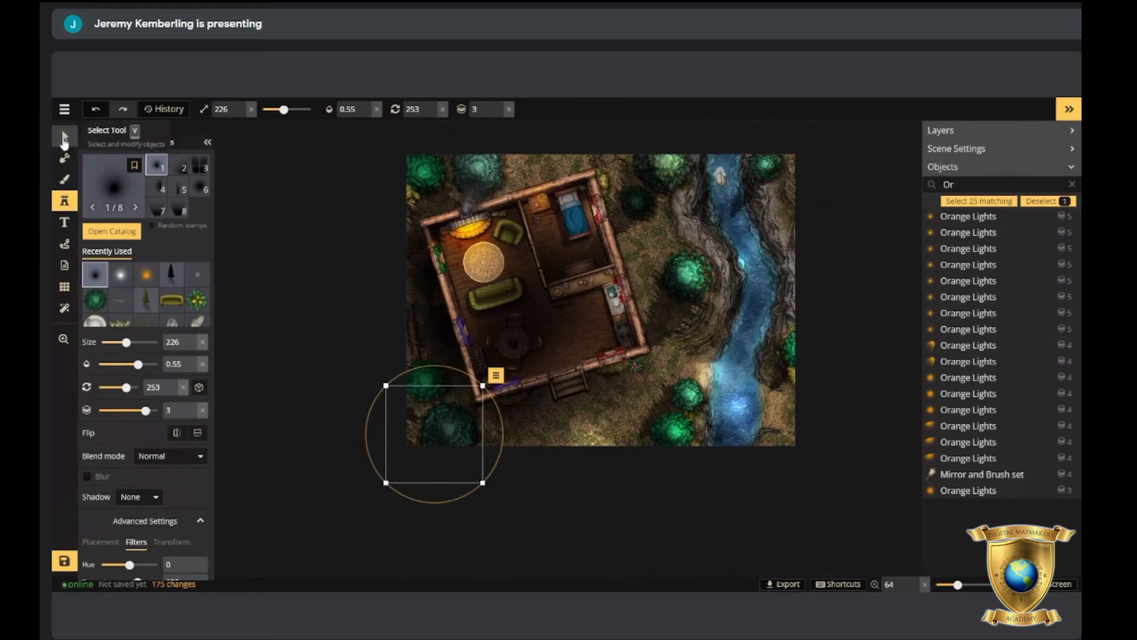
# Place the sixth dark shadow variant over the river's northern end at size 226 and opacity 0.55.
pyautogui.click(120, 274)
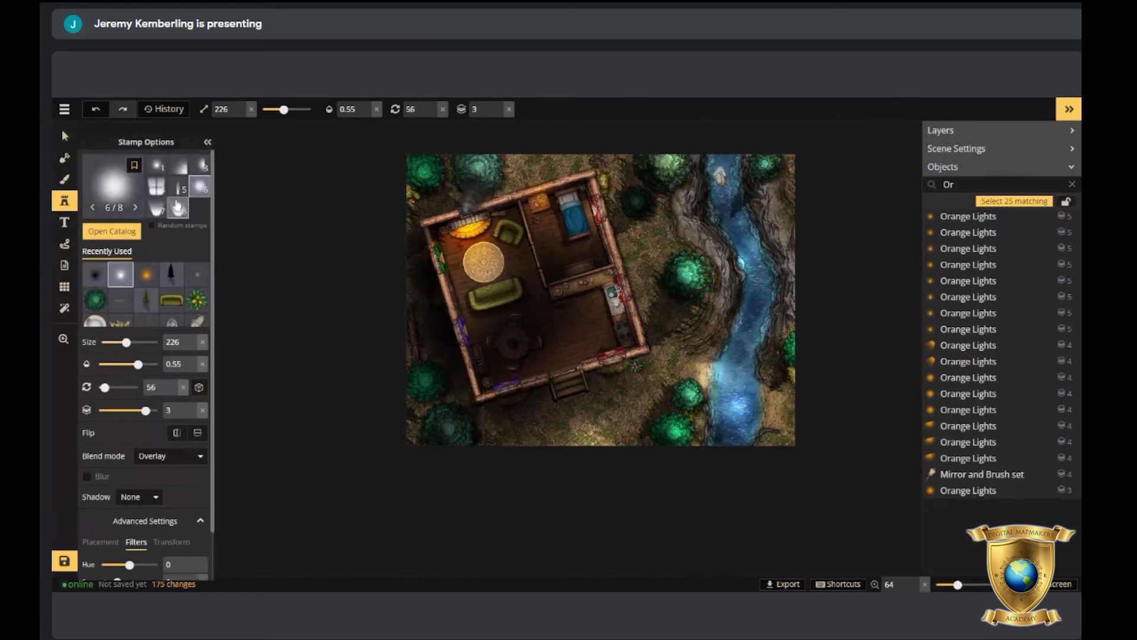
pyautogui.scroll(-1, 604, 299)
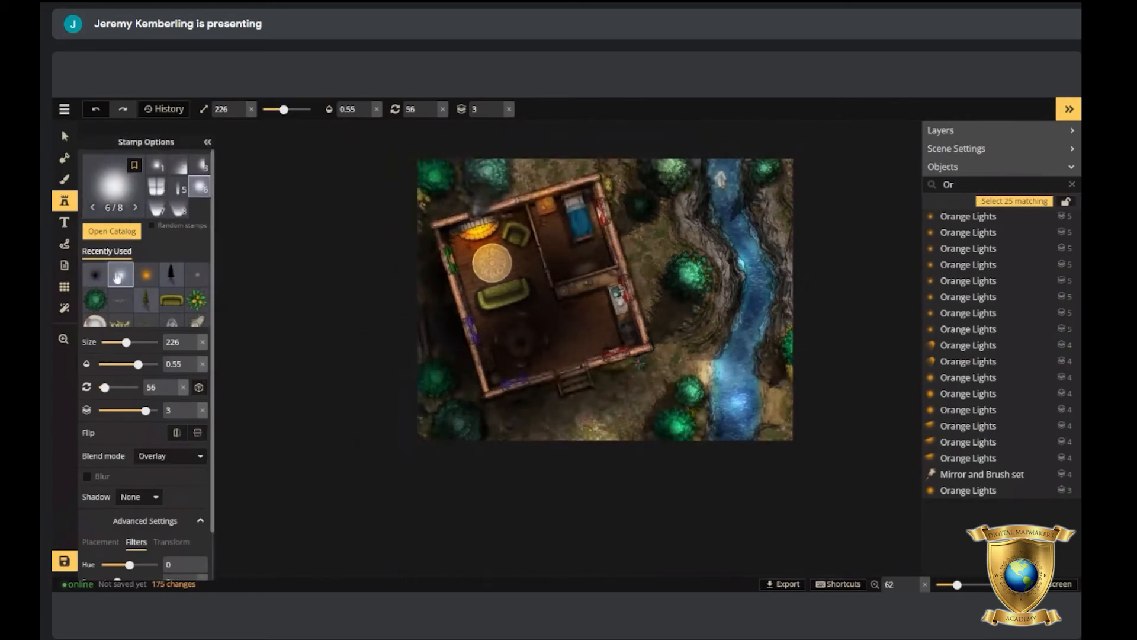
pyautogui.click(98, 276)
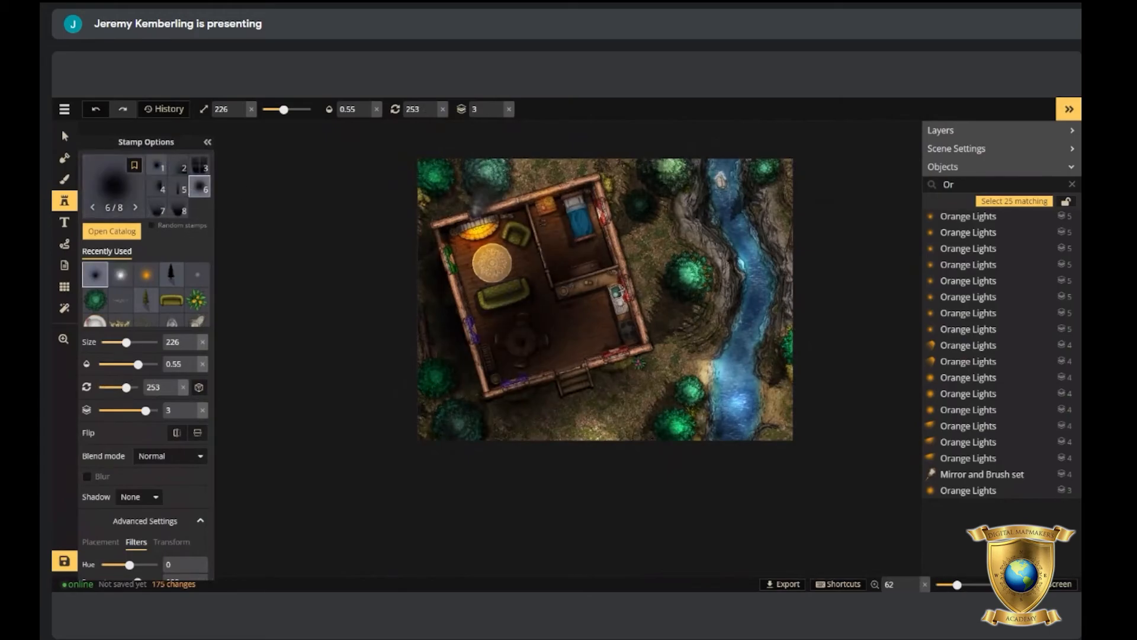
pyautogui.scroll(2, 772, 228)
pyautogui.moveTo(840, 169); pyautogui.dragTo(724, 212)
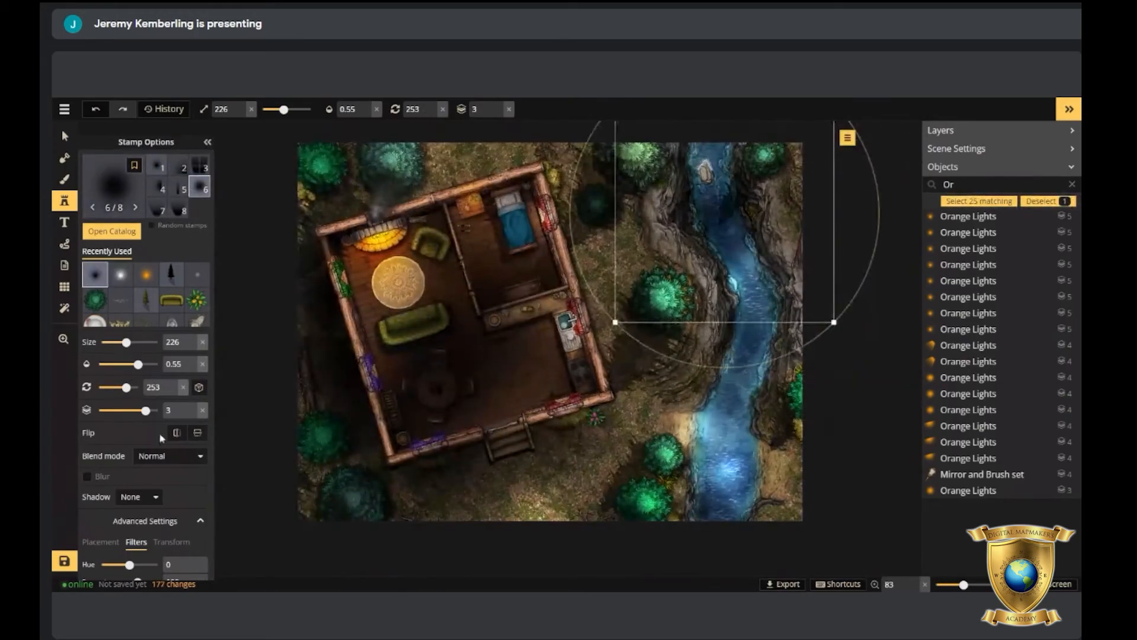
# Narrow the river shadow to width 66, rotate it to 343, and set its size to 206 and opacity to 0.75.
pyautogui.scroll(-1, 161, 521)
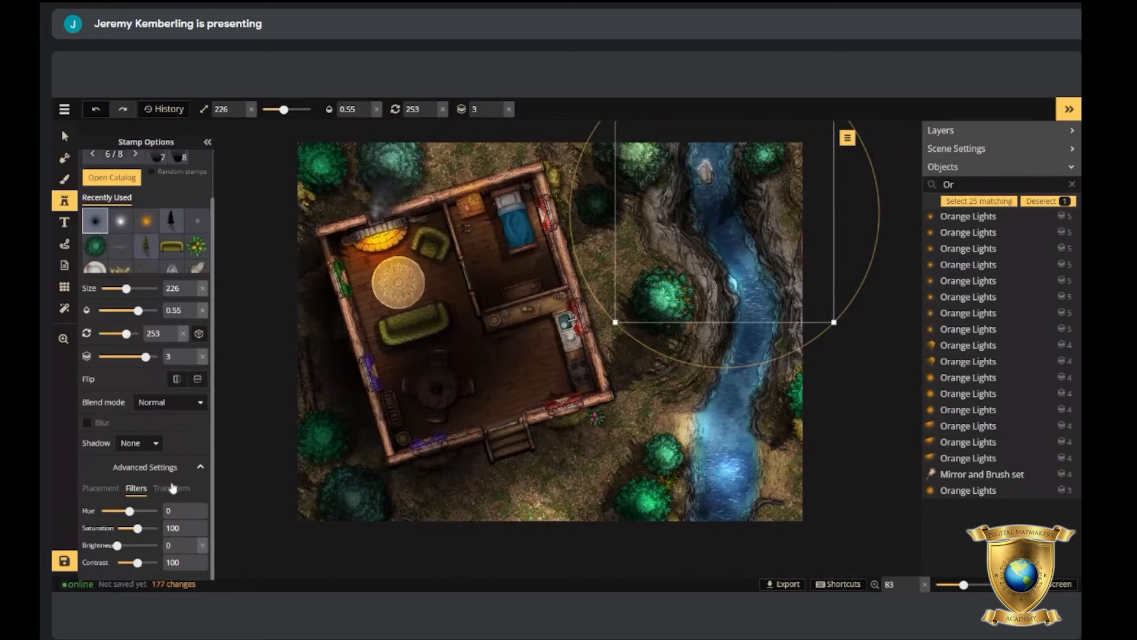
pyautogui.moveTo(741, 208); pyautogui.dragTo(727, 190)
pyautogui.click(158, 492)
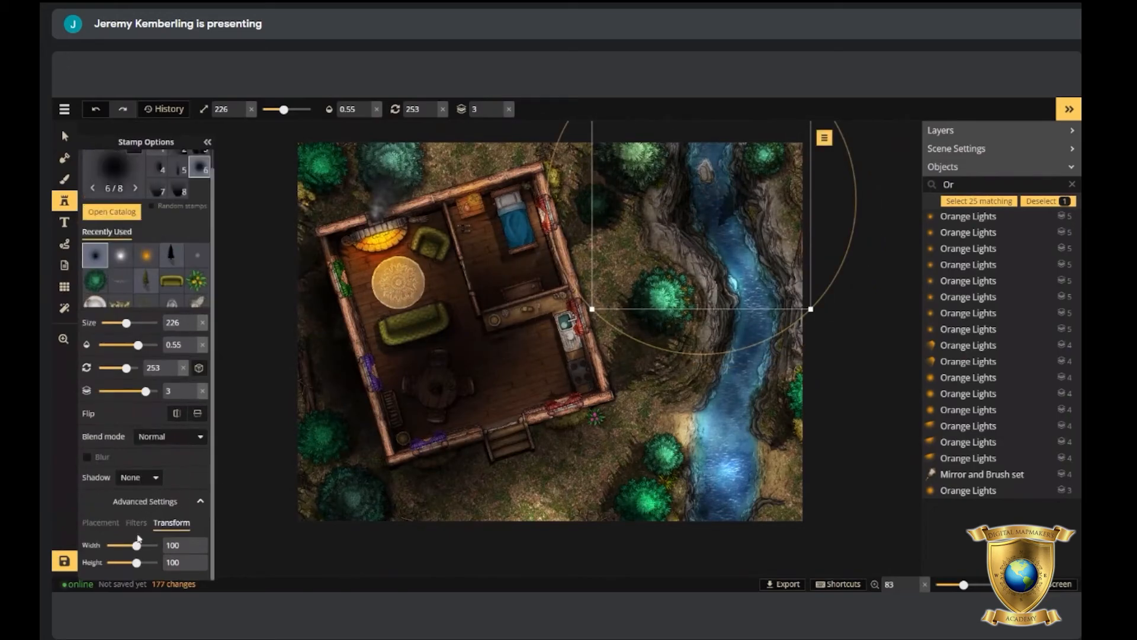
pyautogui.moveTo(136, 546); pyautogui.dragTo(131, 547)
pyautogui.moveTo(764, 313); pyautogui.dragTo(785, 181)
pyautogui.moveTo(716, 194); pyautogui.dragTo(737, 172)
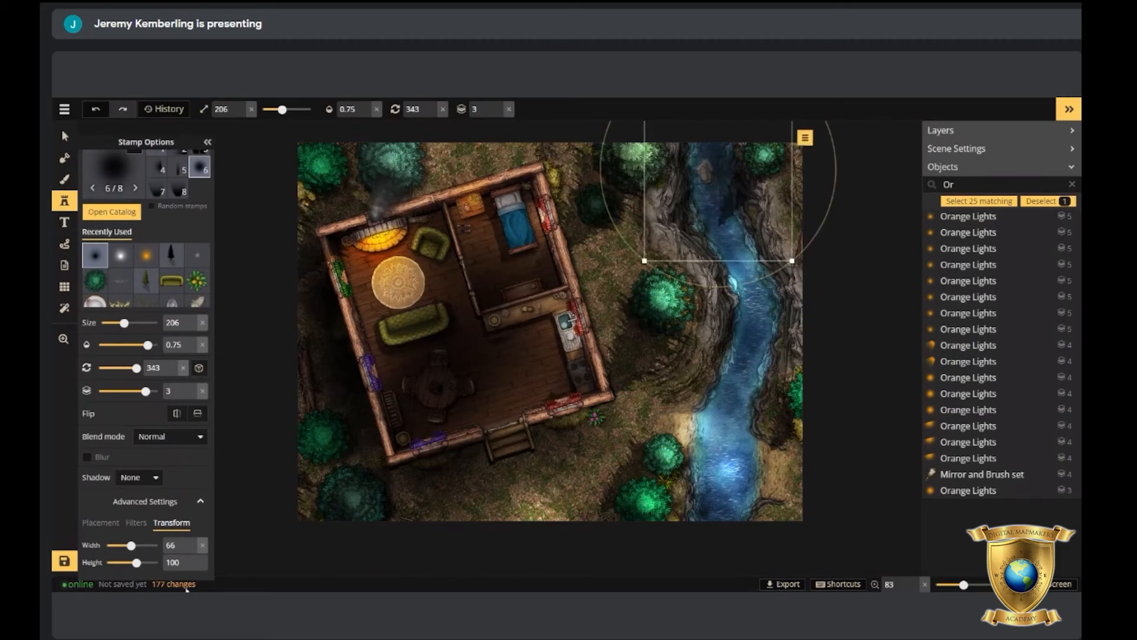
# Narrow the shadow to width 56 and place it along the northern river at size 216 and opacity 0.65.
pyautogui.moveTo(131, 544); pyautogui.dragTo(134, 545)
pyautogui.moveTo(134, 545); pyautogui.dragTo(129, 545)
pyautogui.scroll(1, 732, 190)
pyautogui.moveTo(734, 176)
pyautogui.mouseDown()
pyautogui.moveTo(732, 190)
pyautogui.moveTo(737, 181)
pyautogui.mouseUp()
pyautogui.scroll(-1, 736, 180)
pyautogui.click(734, 213)
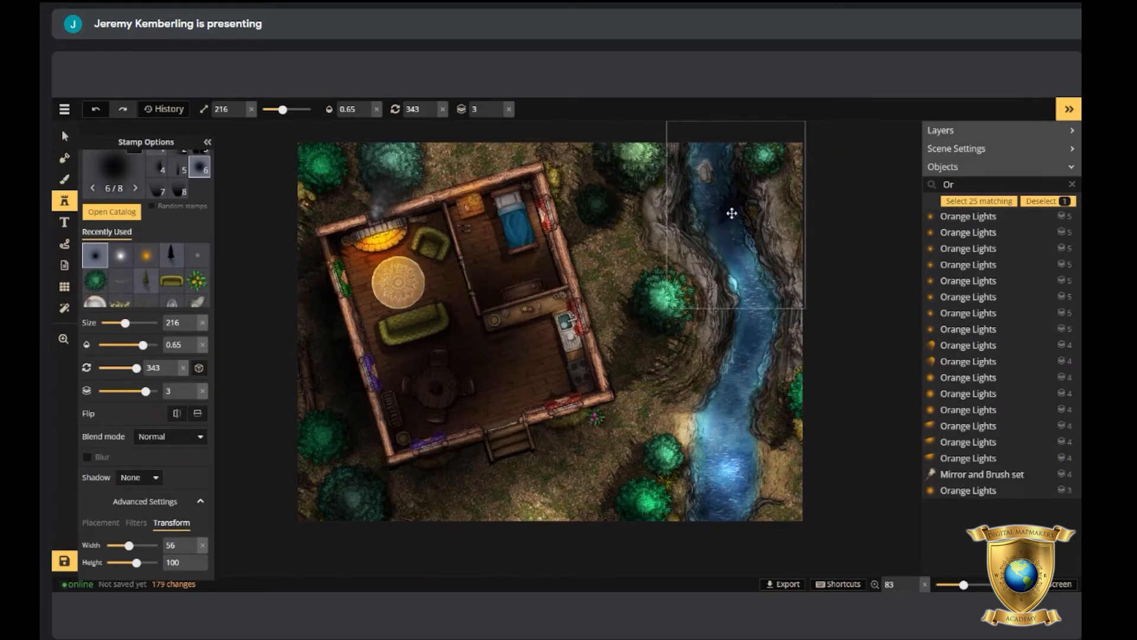
# Place narrow shadow stamps of size 216 and opacity 0.65 down the river's eastern bank.
pyautogui.click(759, 242)
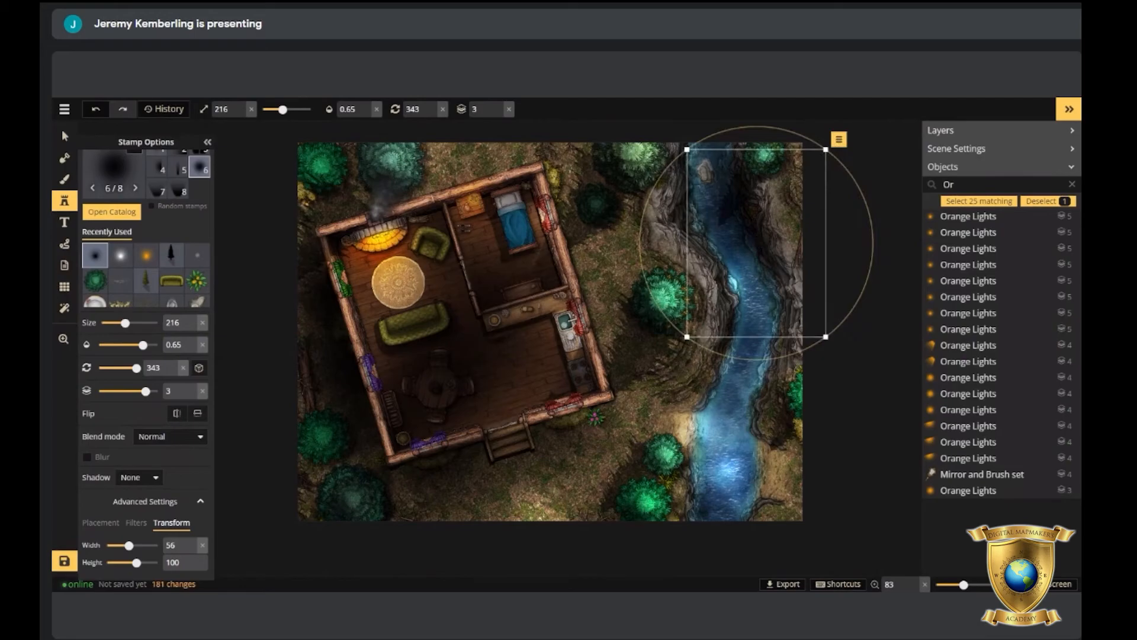
pyautogui.click(781, 289)
pyautogui.click(776, 332)
pyautogui.click(778, 332)
pyautogui.click(778, 380)
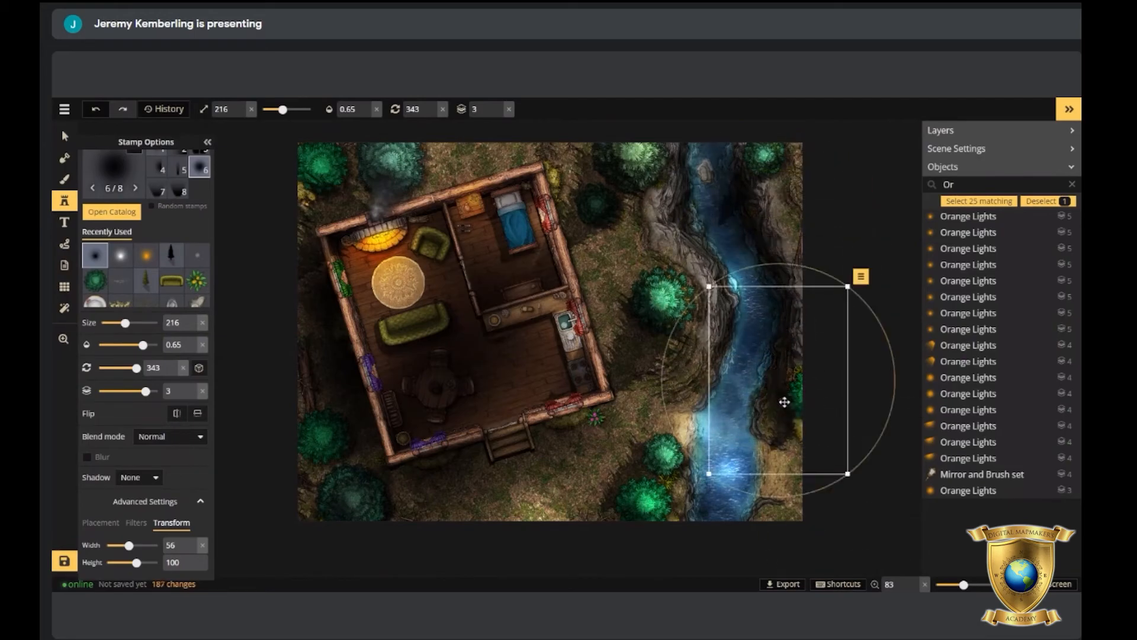
# Add shadow along the river's southeastern bank, reducing the stamp to size 166, rotating it to 328 and setting its opacity to 0.75.
pyautogui.moveTo(785, 401); pyautogui.dragTo(819, 278)
pyautogui.click(795, 472)
pyautogui.click(777, 421)
pyautogui.scroll(-1, 770, 442)
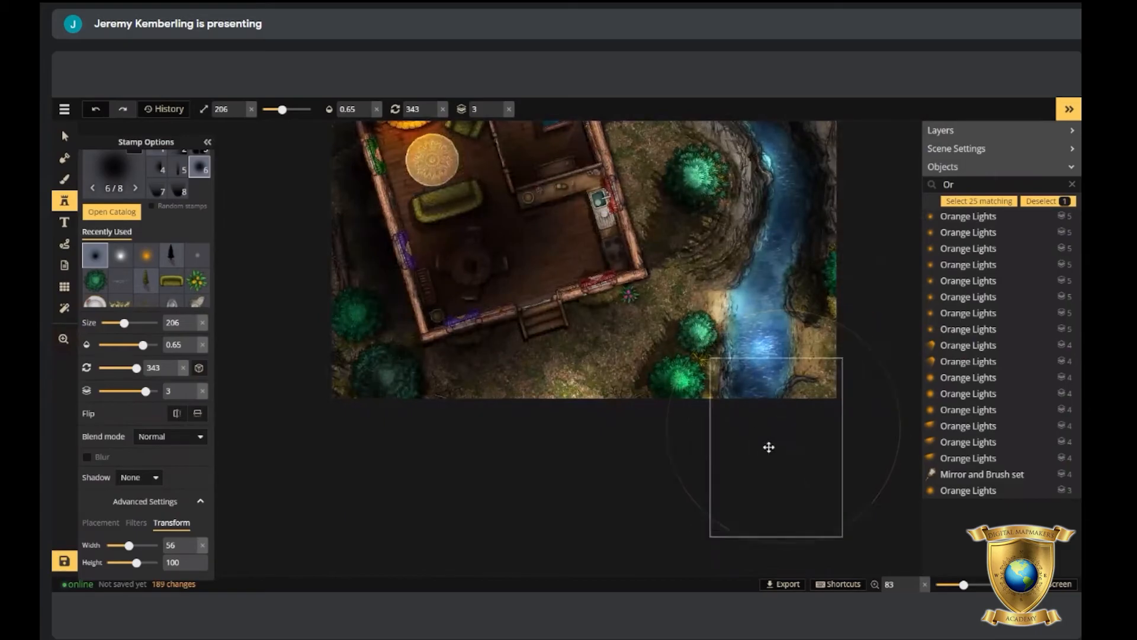
pyautogui.scroll(-4, 777, 416)
pyautogui.click(782, 410)
pyautogui.moveTo(814, 409); pyautogui.dragTo(787, 454)
pyautogui.click(868, 472)
pyautogui.click(785, 377)
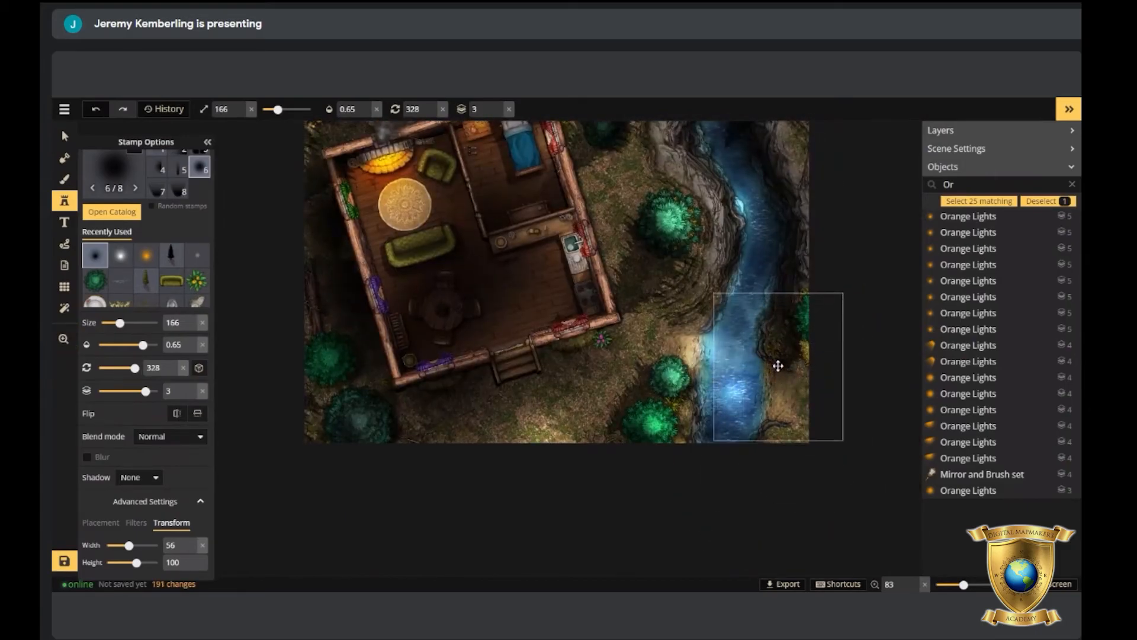
pyautogui.click(774, 366)
pyautogui.scroll(-3, 799, 376)
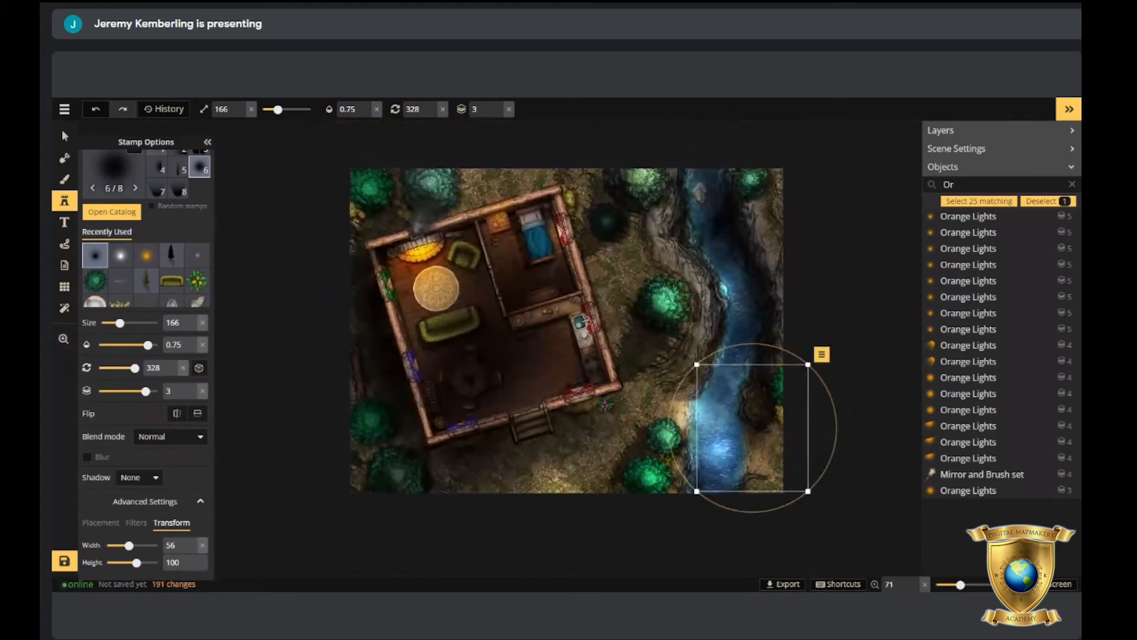
# Place white Overlay light stamps over the rocky western riverbank at sizes 136 and 116, opacity 0.95 and rotation 56.
pyautogui.click(120, 255)
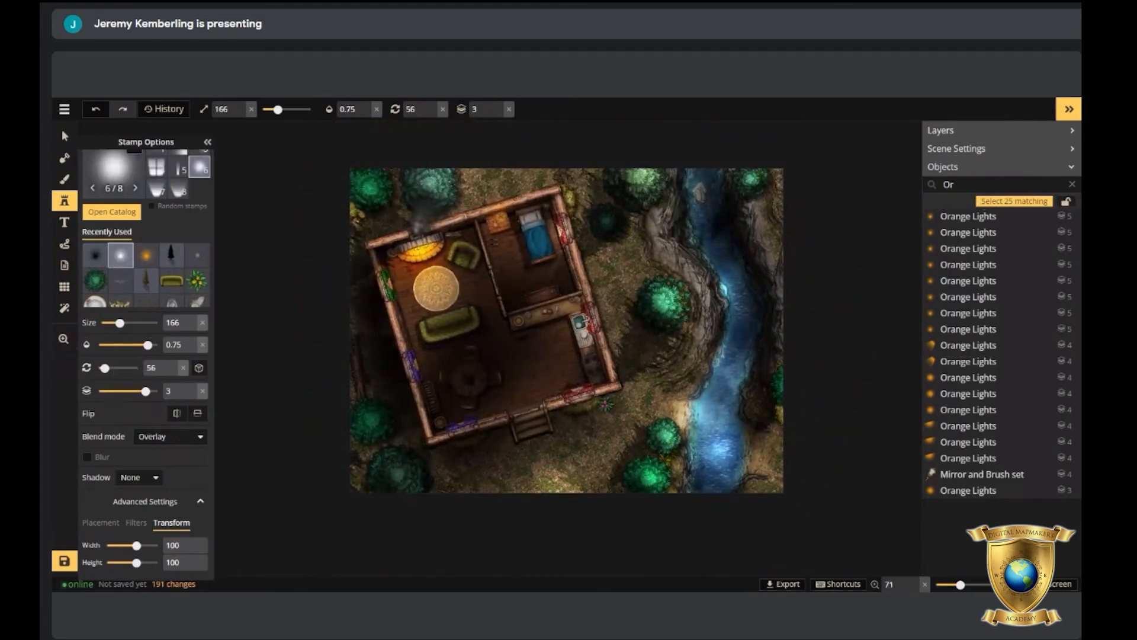
pyautogui.scroll(-6, 716, 316)
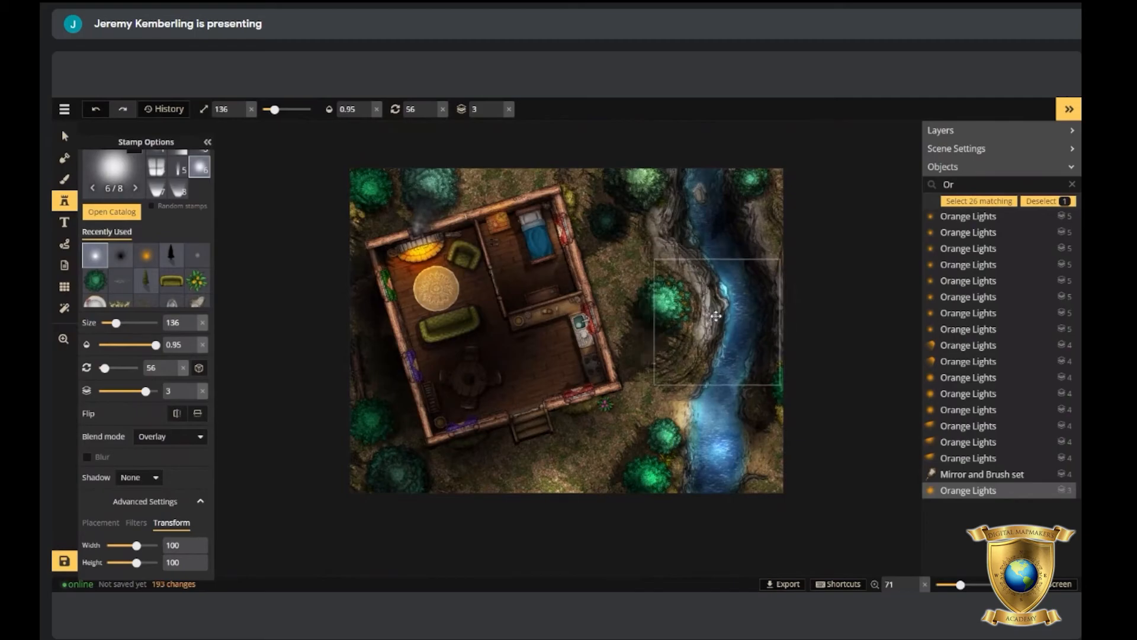
pyautogui.click(716, 317)
pyautogui.press('space')
pyautogui.moveTo(774, 362); pyautogui.dragTo(730, 427)
pyautogui.scroll(1, 651, 308)
pyautogui.click(639, 314)
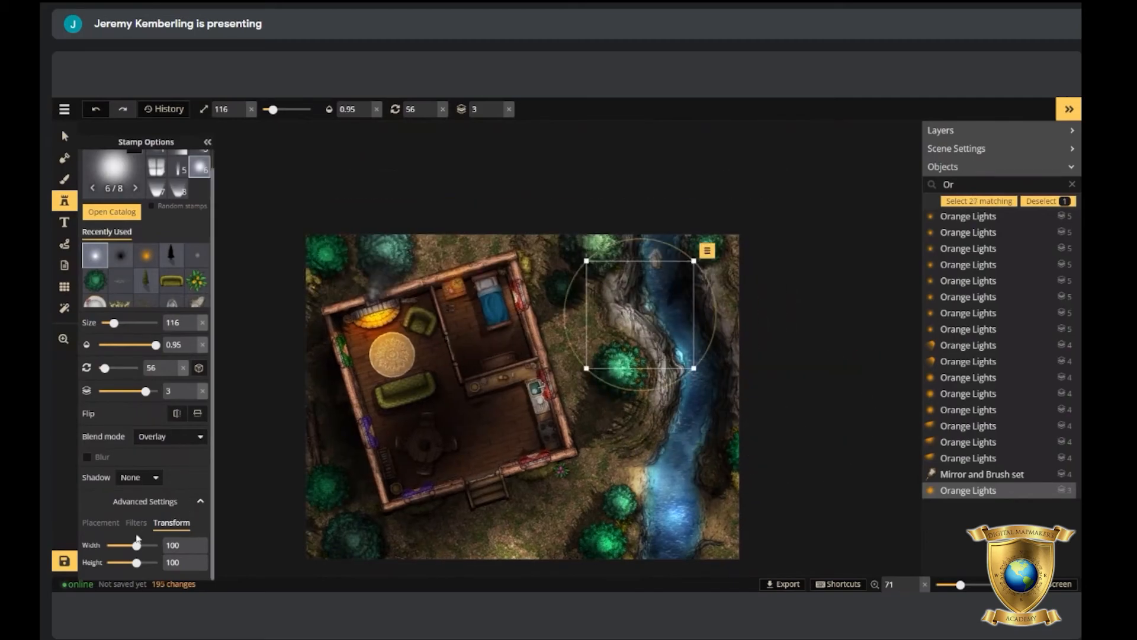
# Widen the light stamp on the northwestern riverbank to 145 and rotate it to 221.
pyautogui.moveTo(137, 546); pyautogui.dragTo(141, 545)
pyautogui.scroll(10, 618, 322)
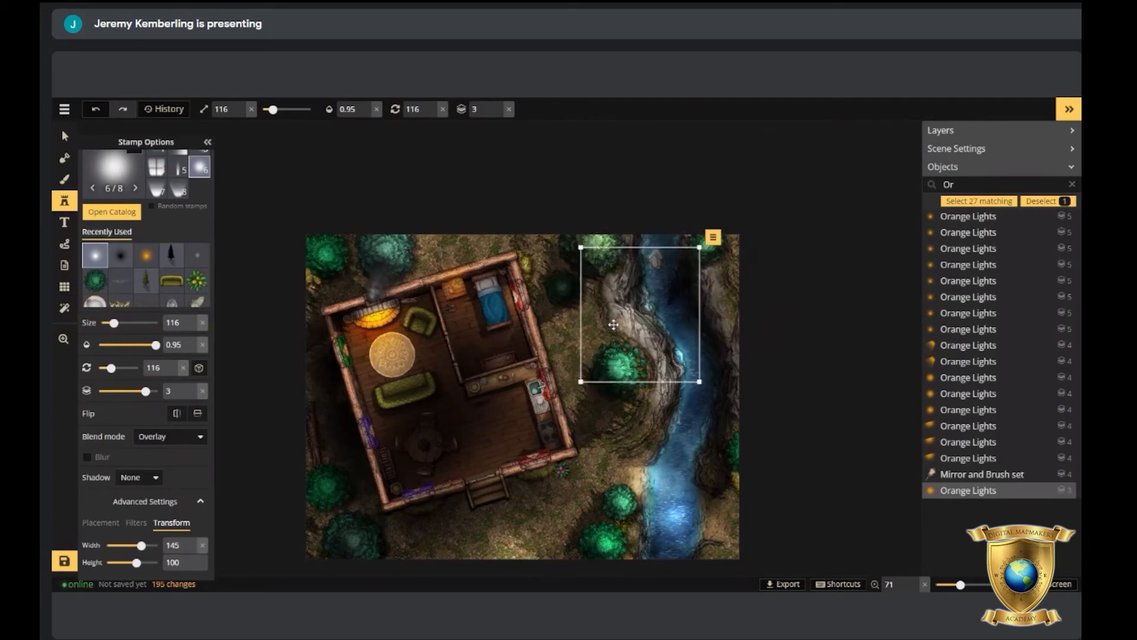
pyautogui.scroll(1, 631, 322)
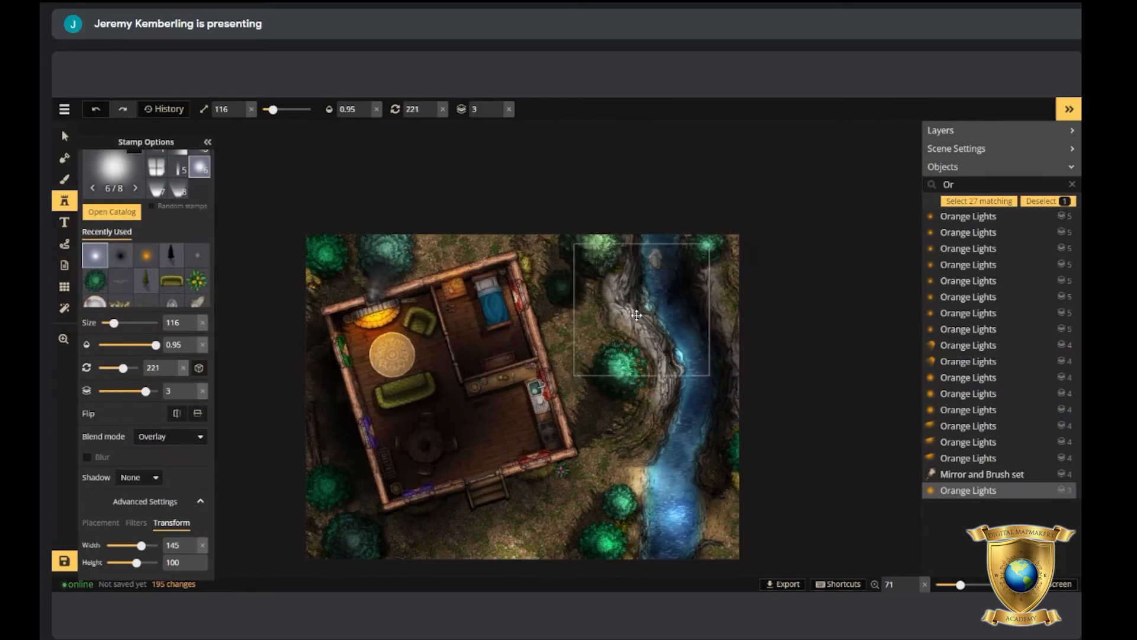
pyautogui.scroll(-2, 638, 321)
pyautogui.click(64, 136)
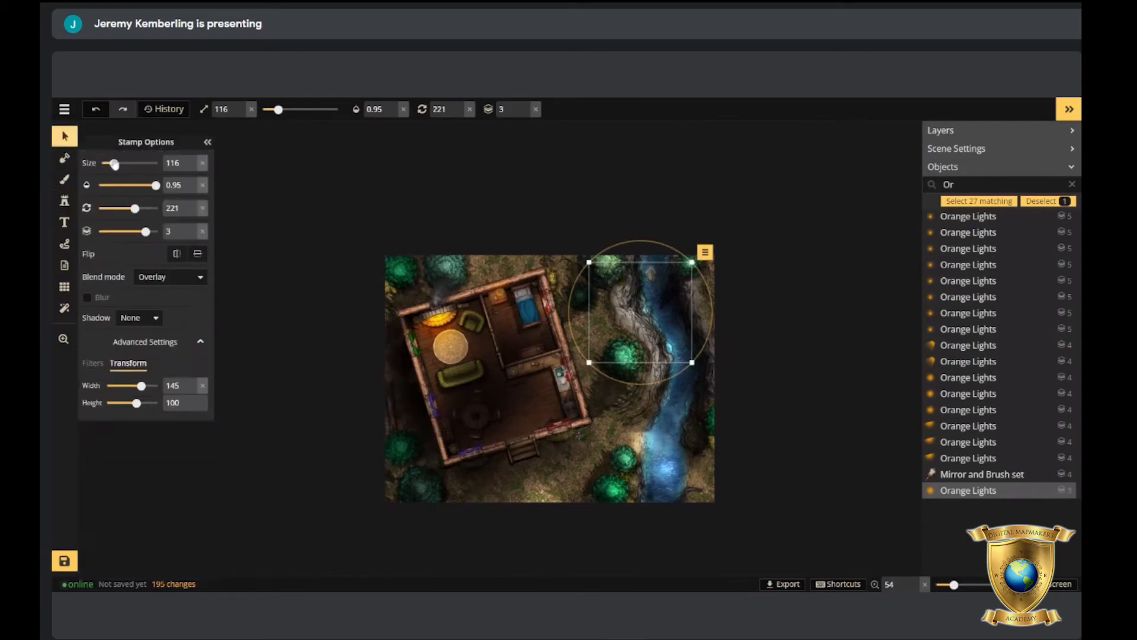
# Search the stamp catalog for "God" within Fantasy Regional HD and choose the God Rays stamp.
pyautogui.click(65, 158)
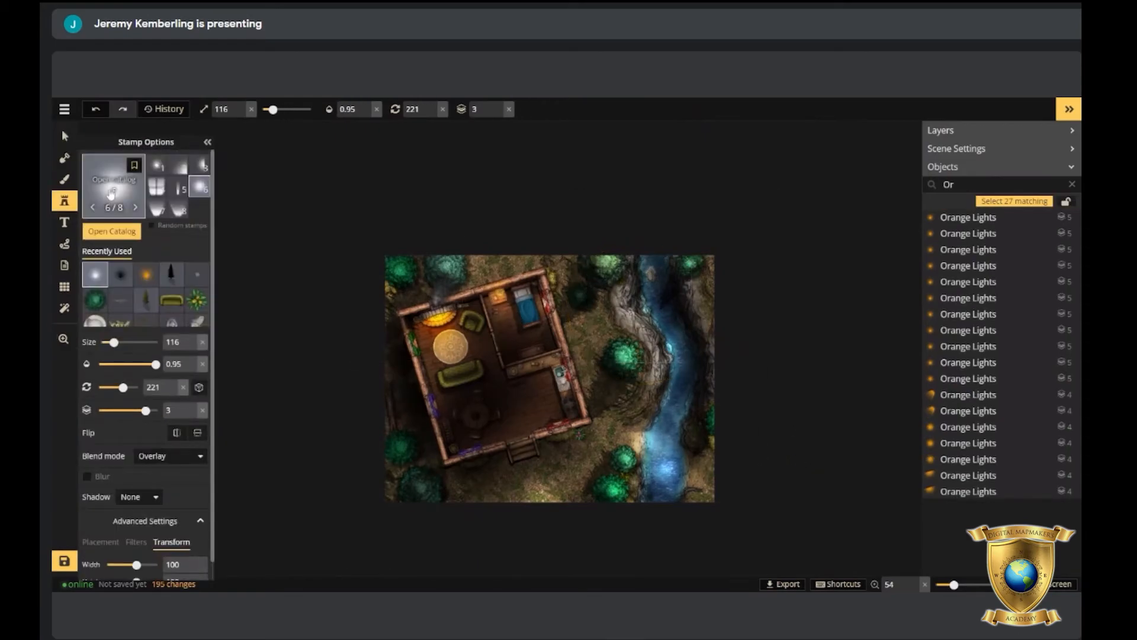
pyautogui.click(112, 191)
pyautogui.click(400, 135)
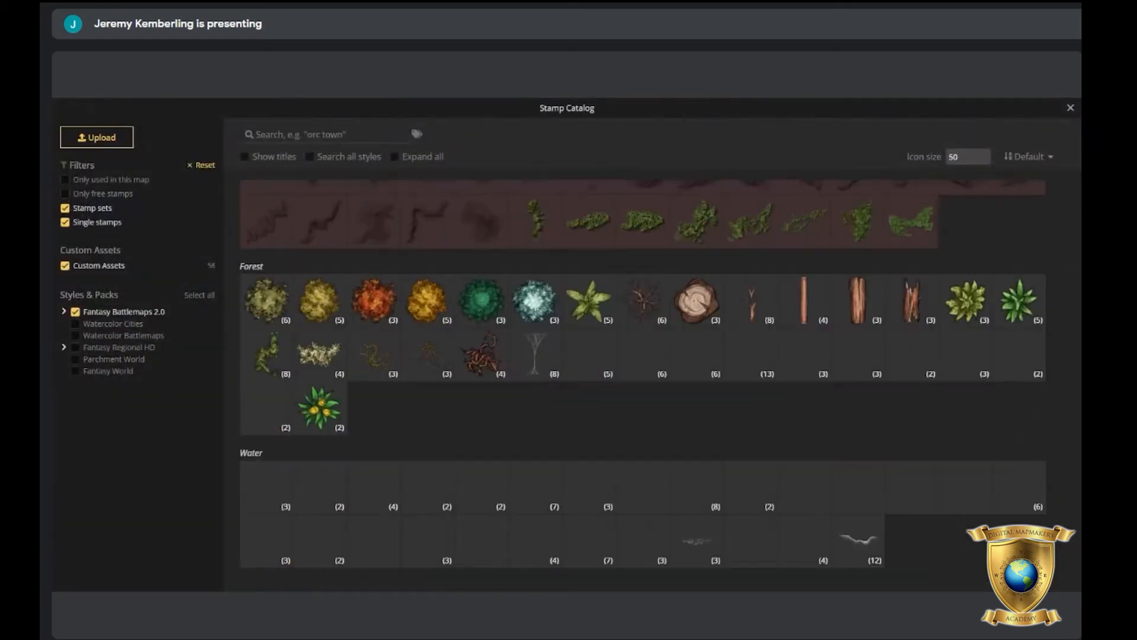
pyautogui.write('God')
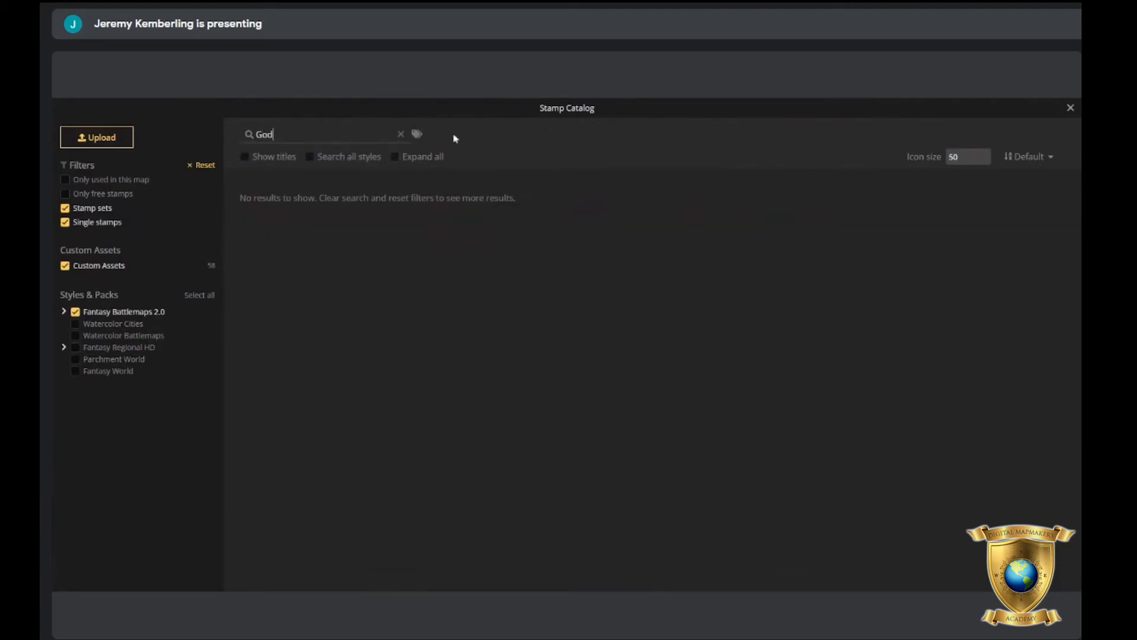
pyautogui.click(75, 349)
pyautogui.click(76, 313)
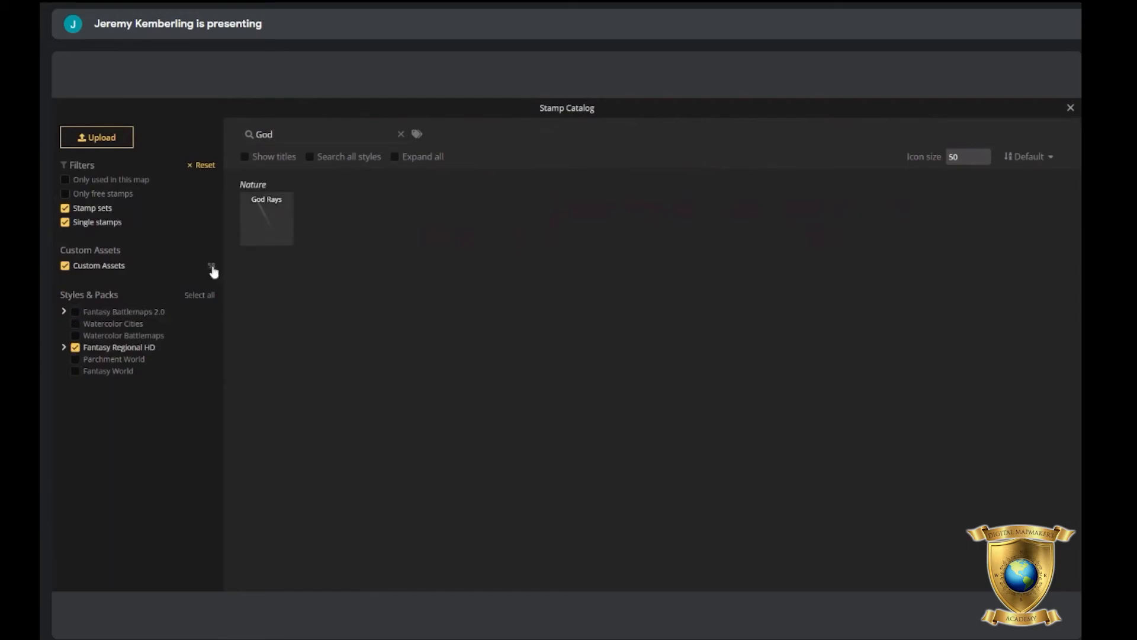
pyautogui.click(266, 219)
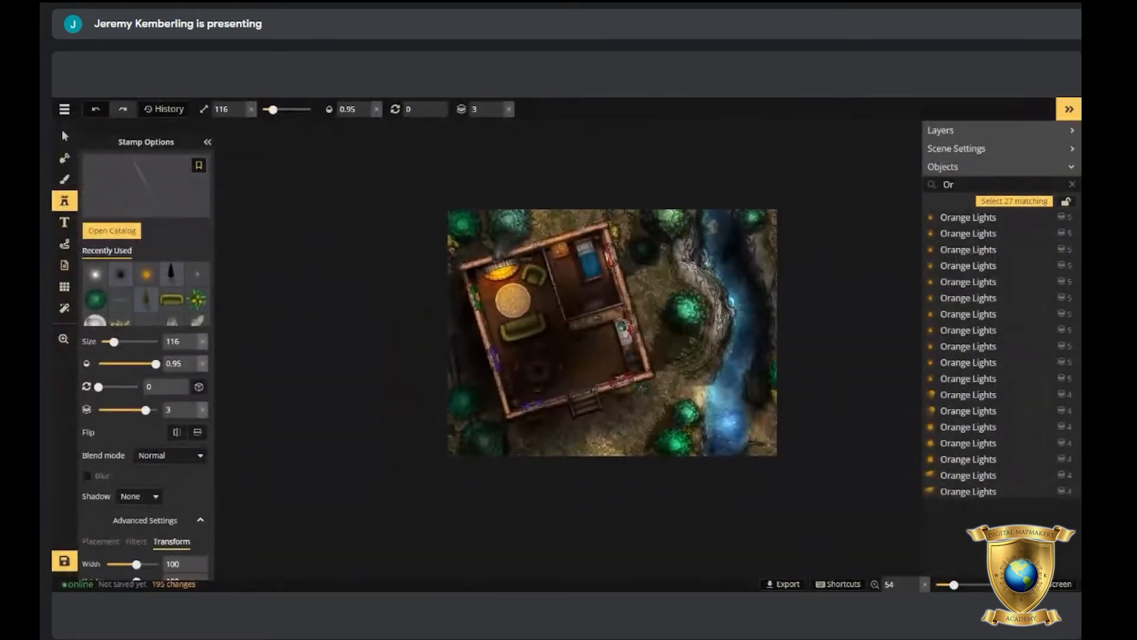
# Place a God Rays stamp over the northern river at size 166, opacity 1 and rotation 75.
pyautogui.scroll(1, 711, 261)
pyautogui.scroll(-2, 739, 284)
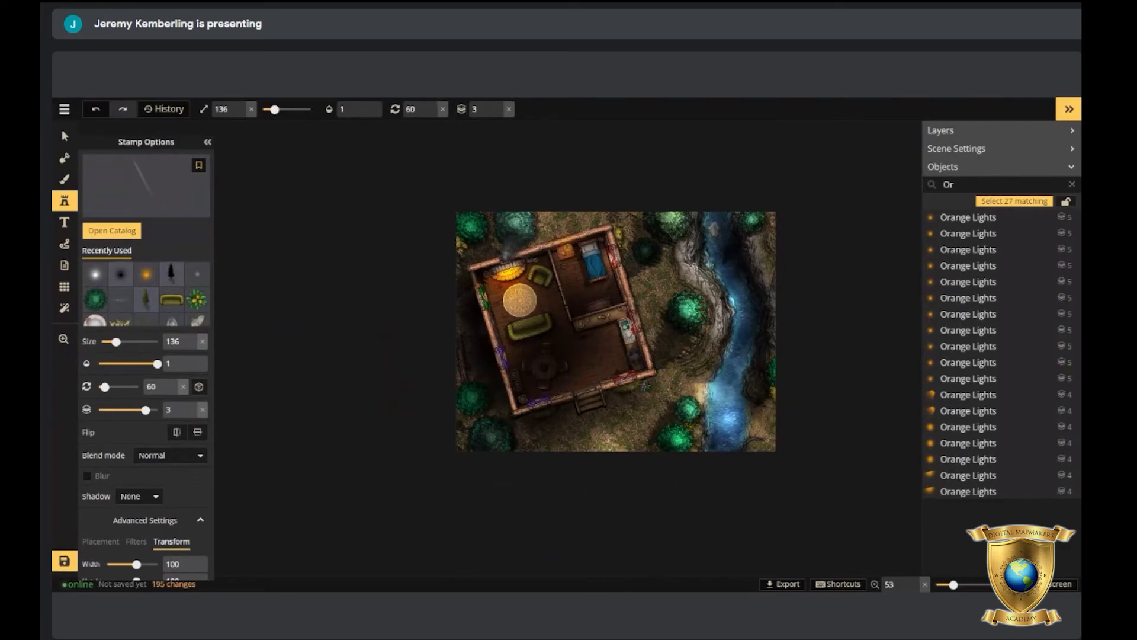
pyautogui.scroll(-1, 764, 254)
pyautogui.click(767, 277)
pyautogui.scroll(1, 774, 280)
pyautogui.moveTo(787, 275); pyautogui.dragTo(776, 293)
pyautogui.scroll(3, 782, 284)
pyautogui.click(788, 274)
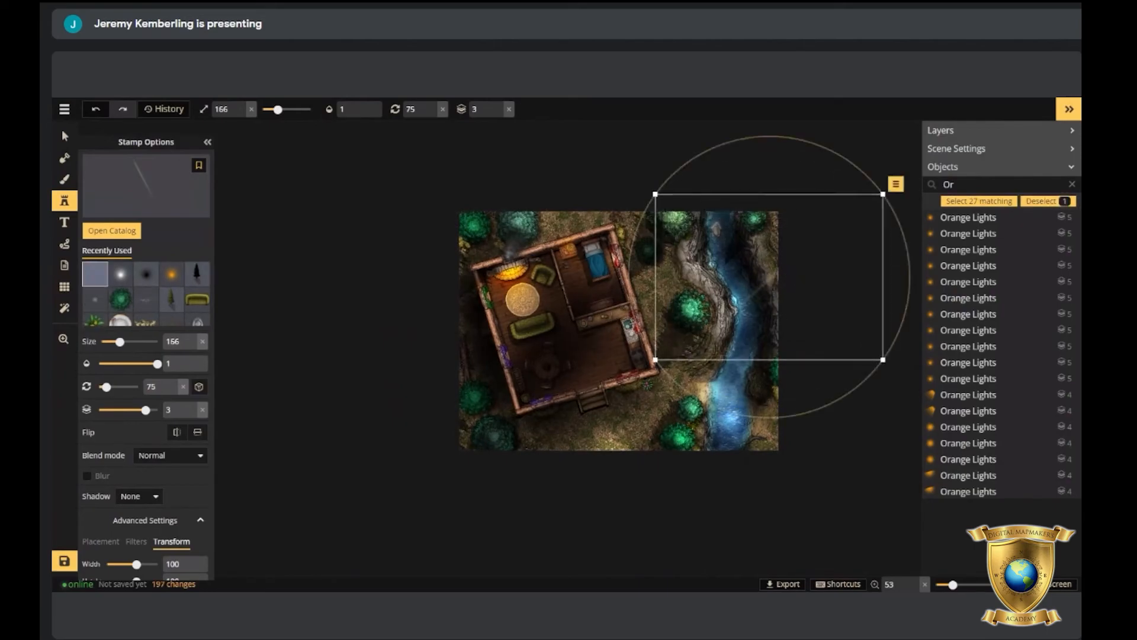
# Add more god rays across the river at sizes 176 and 166, undoing the one placed near the cabin's northeast corner.
pyautogui.scroll(1, 792, 353)
pyautogui.click(796, 353)
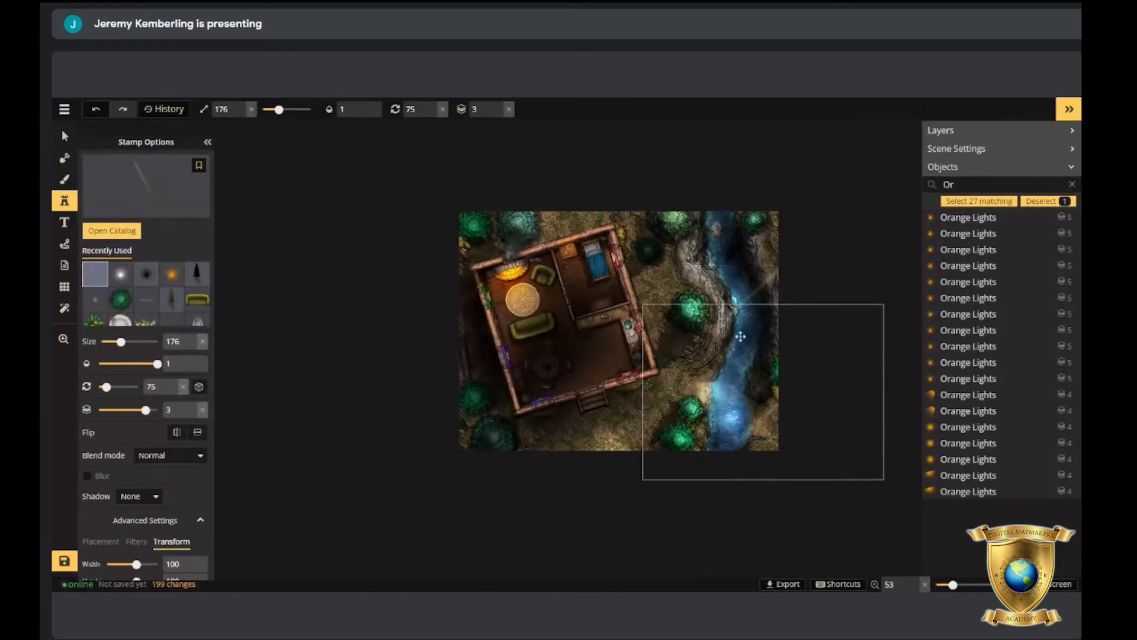
pyautogui.click(688, 218)
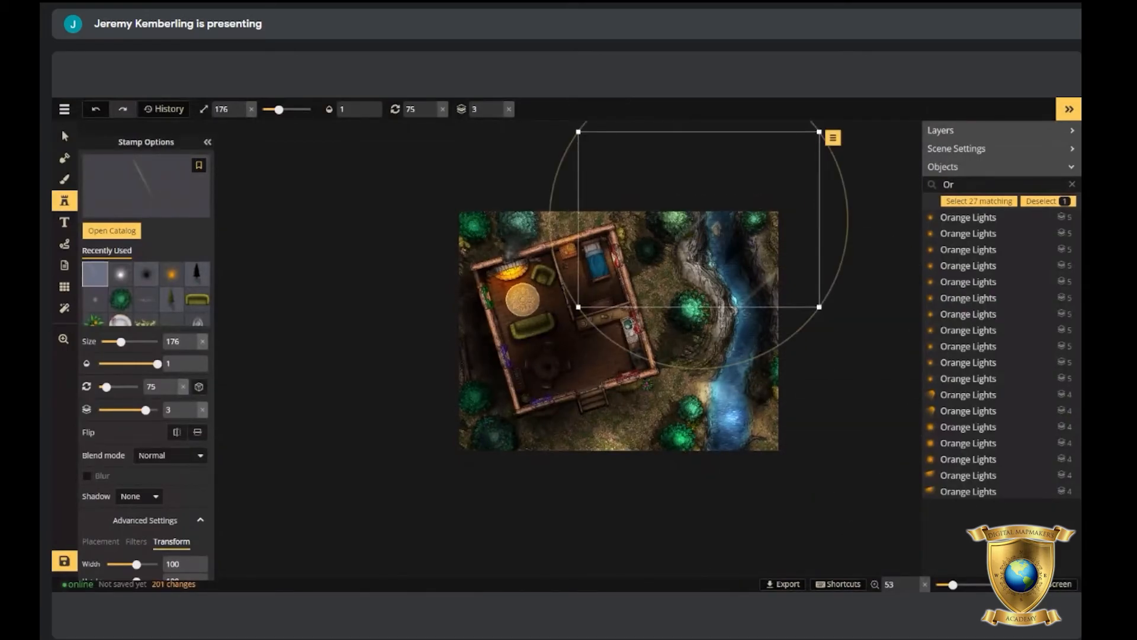
pyautogui.scroll(-1, 577, 212)
pyautogui.hotkey('ctrl', 'z')
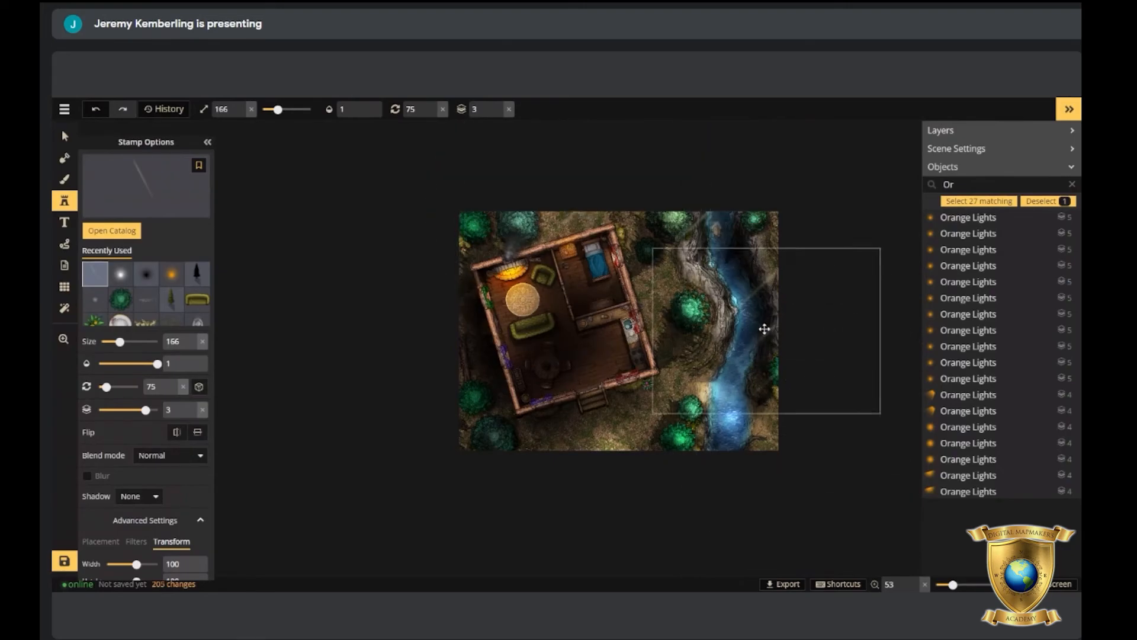
pyautogui.scroll(-2, 760, 382)
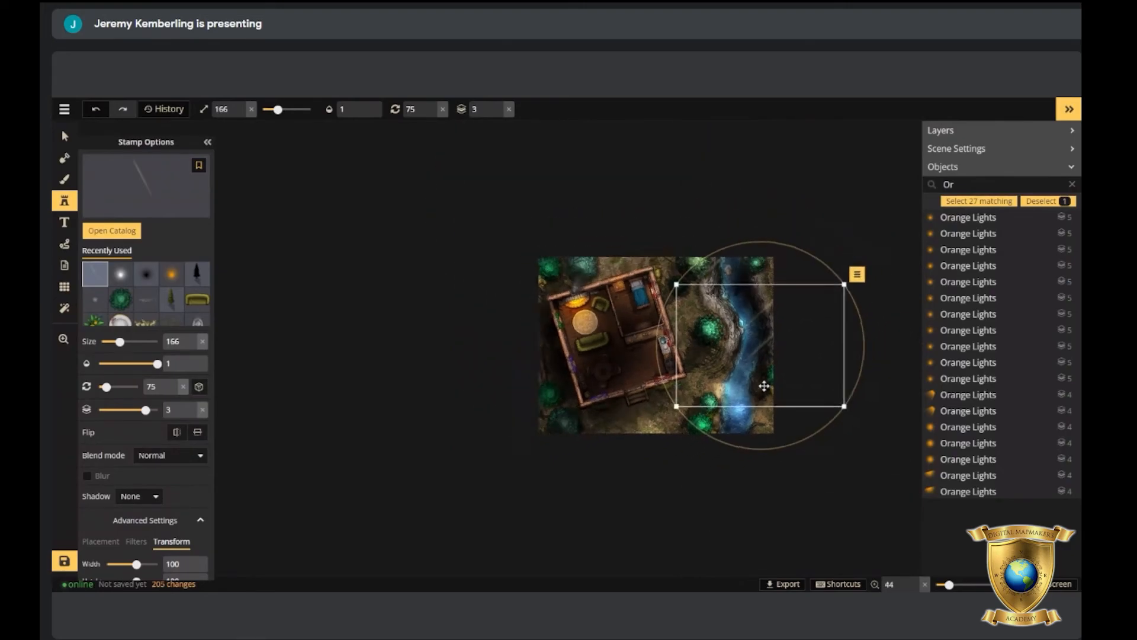
# Place the second dark shadow variant over the kitchen counter corner at size 146, rotation 253 and opacity 0.75.
pyautogui.click(65, 136)
pyautogui.scroll(3, 706, 453)
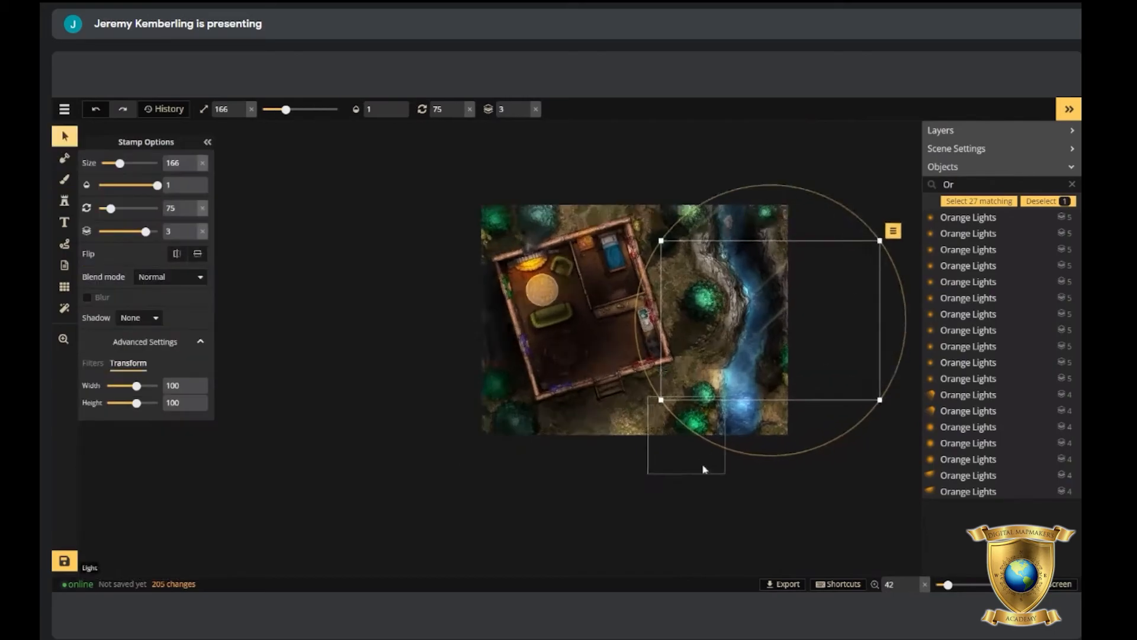
pyautogui.scroll(1, 715, 445)
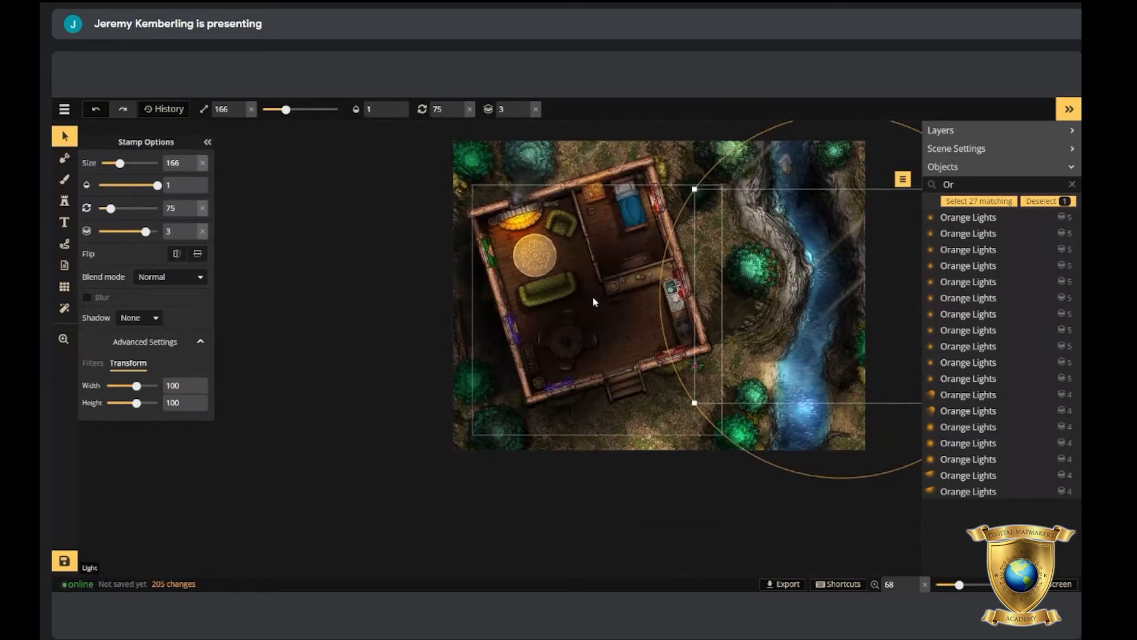
pyautogui.scroll(1, 597, 299)
pyautogui.scroll(5, 628, 283)
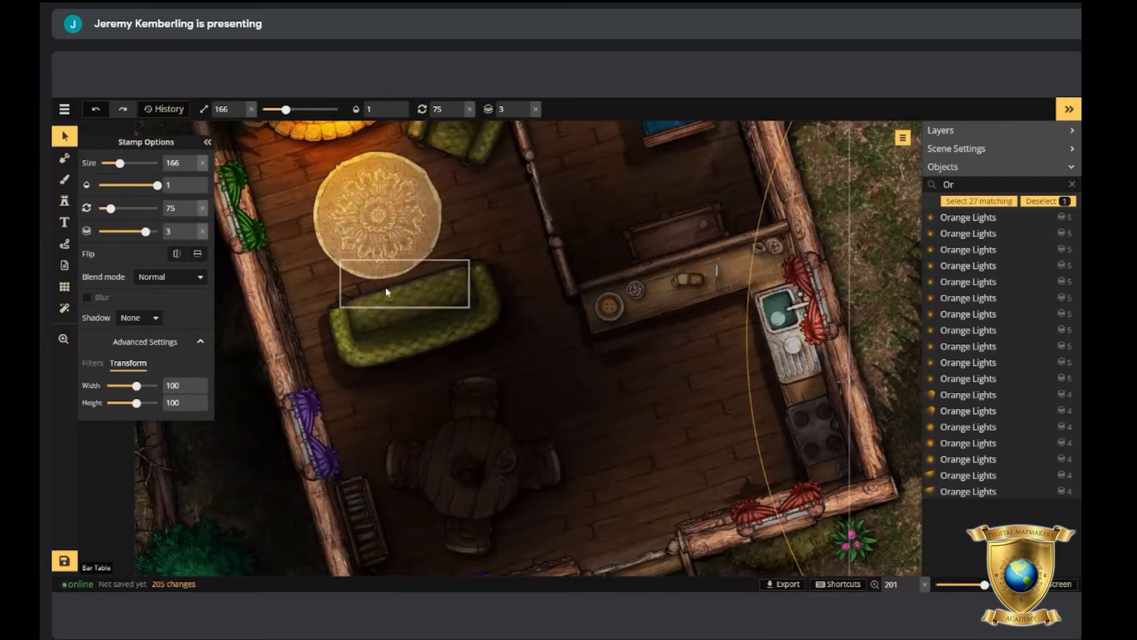
pyautogui.click(64, 200)
pyautogui.click(183, 172)
pyautogui.scroll(2, 770, 273)
pyautogui.scroll(-2, 770, 255)
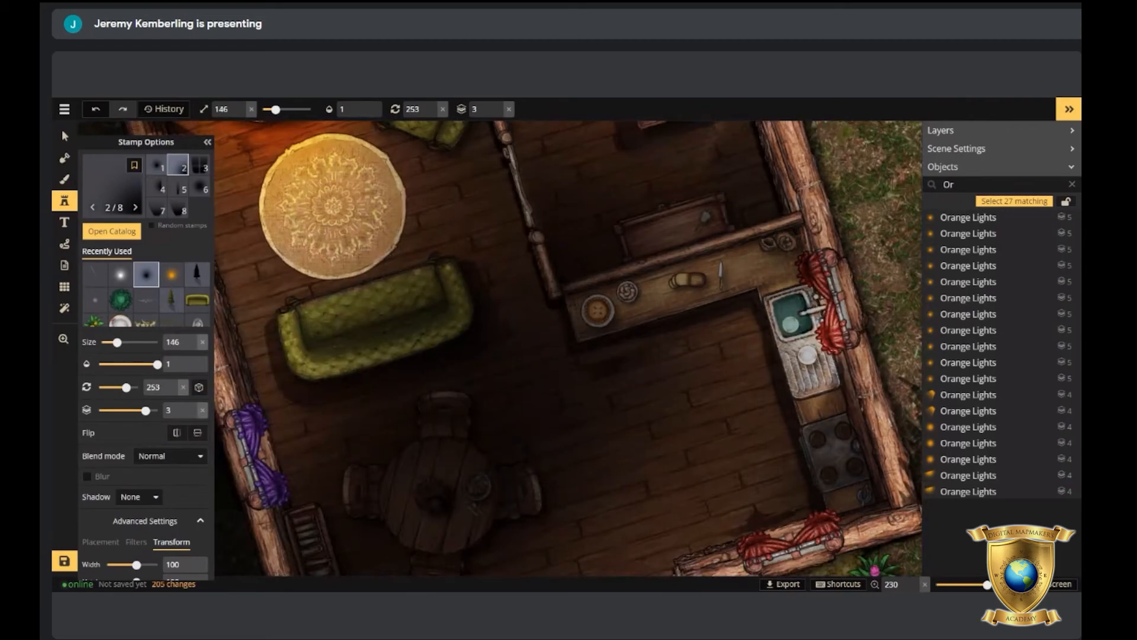
pyautogui.click(747, 318)
pyautogui.scroll(-2, 771, 307)
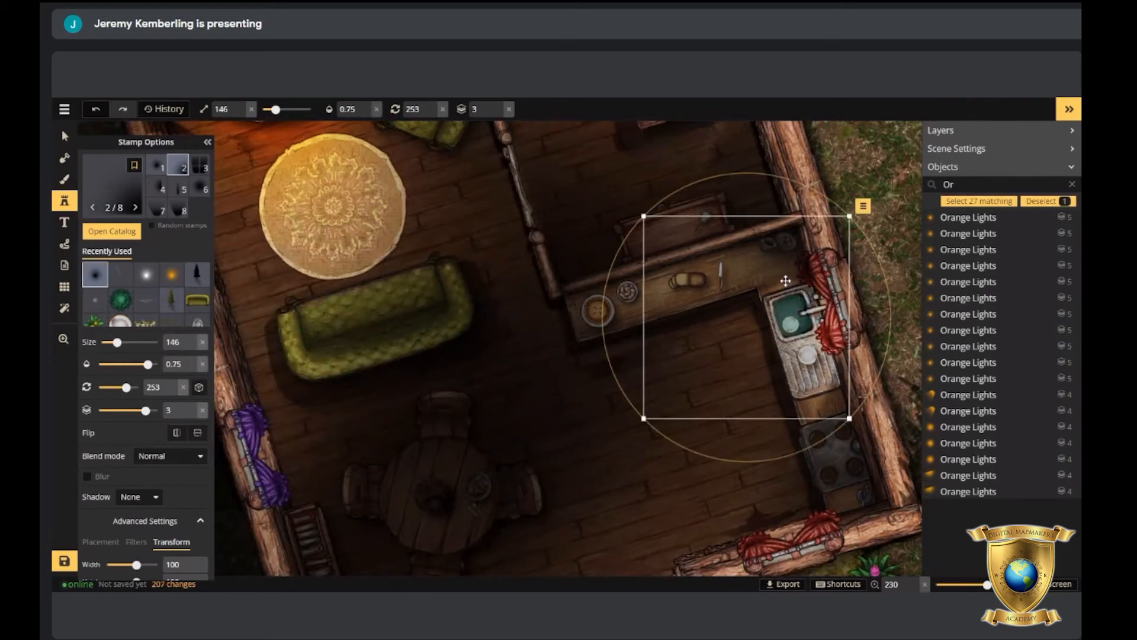
# Find the Circular Table by searching the objects for "tab" and set its object shadow to blur 2.6 and horizontal offset -6.
pyautogui.scroll(-9, 785, 281)
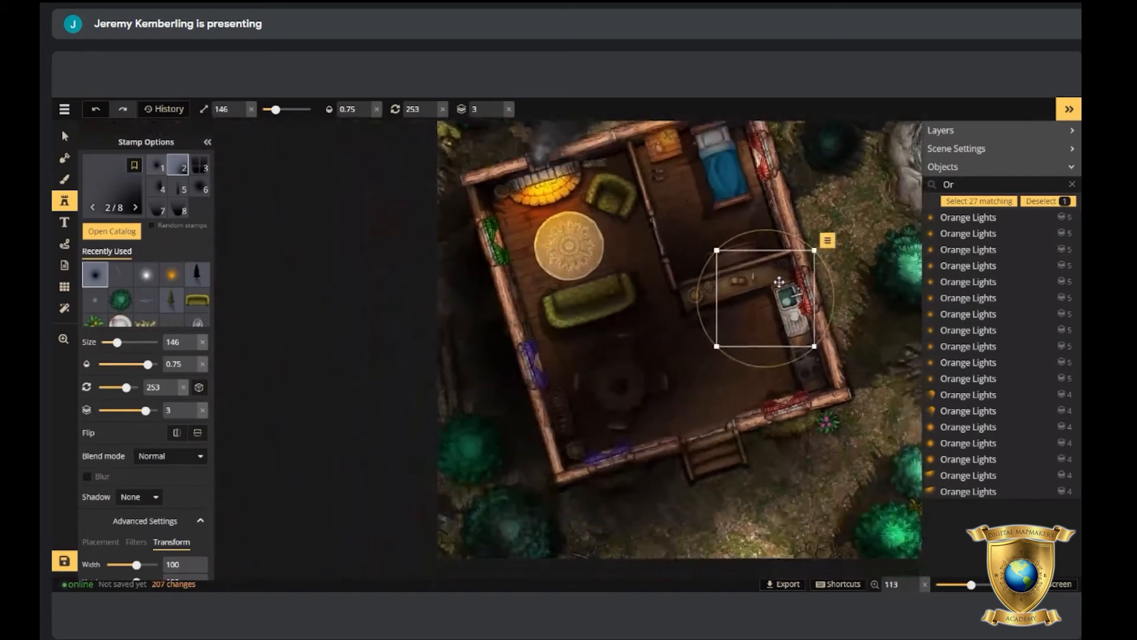
pyautogui.click(65, 136)
pyautogui.doubleClick(948, 185)
pyautogui.write('tab')
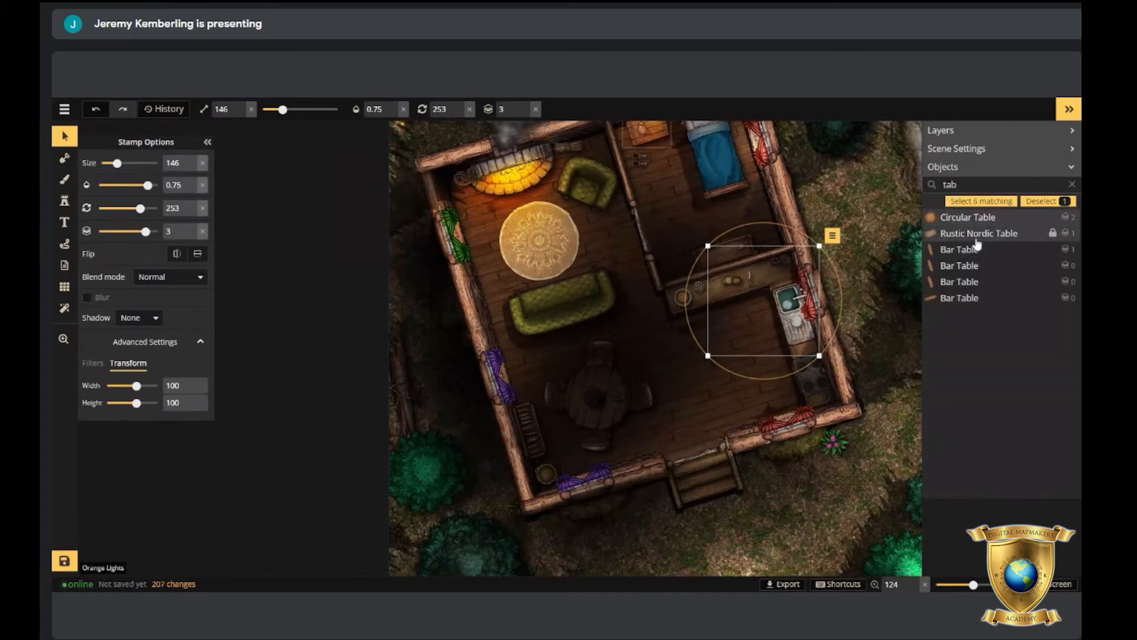
pyautogui.click(975, 222)
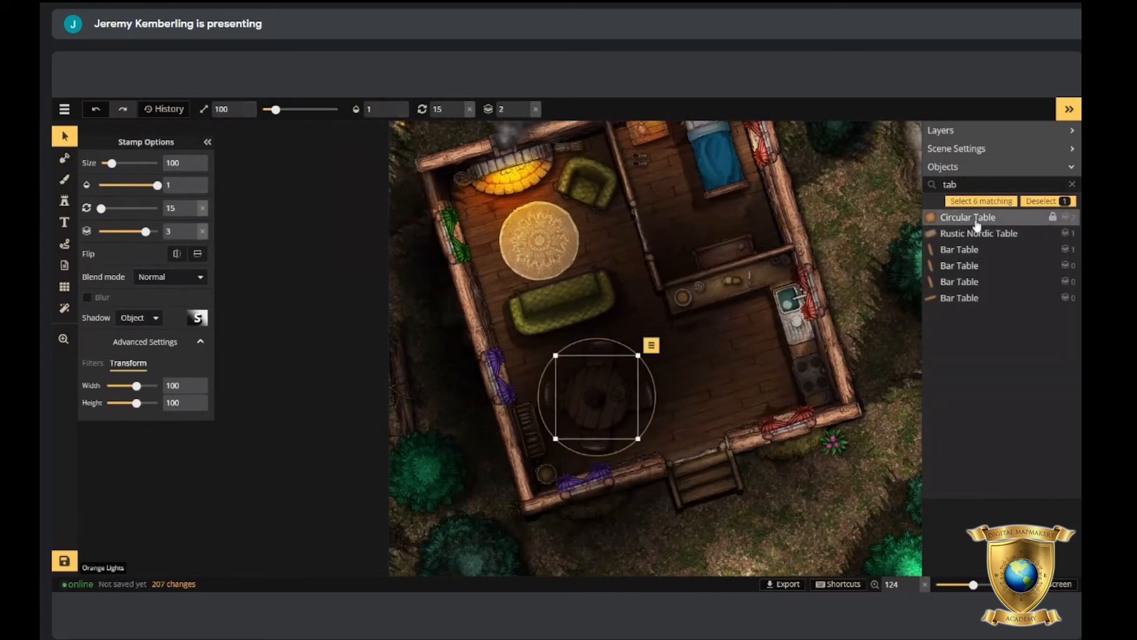
pyautogui.click(197, 320)
pyautogui.moveTo(259, 219); pyautogui.dragTo(244, 222)
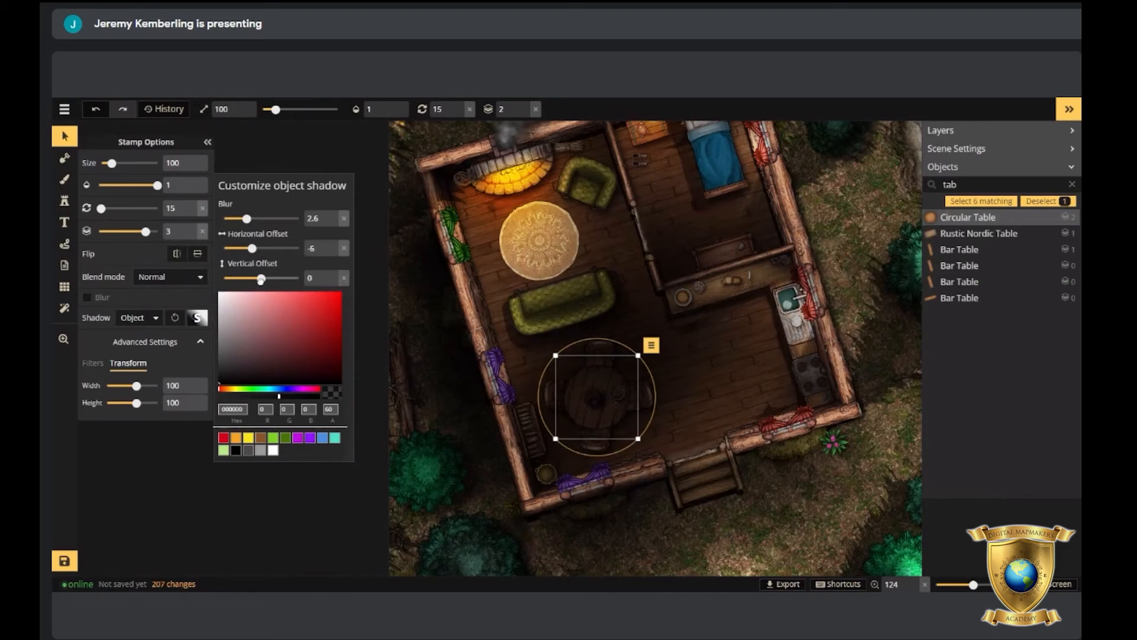
pyautogui.click(64, 137)
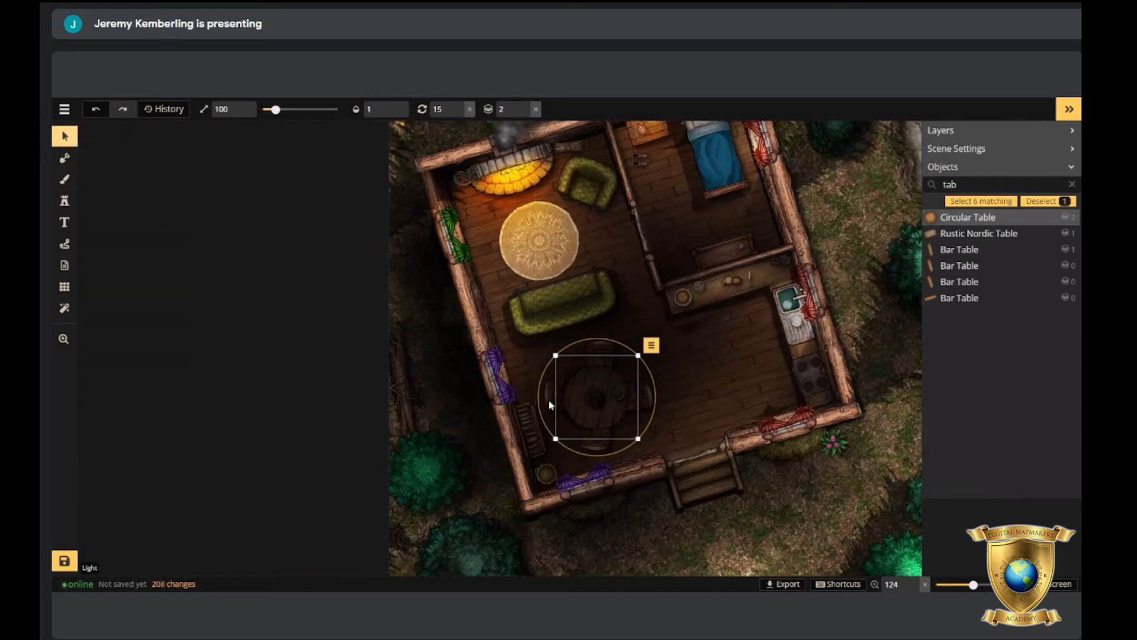
pyautogui.scroll(-4, 748, 431)
pyautogui.moveTo(751, 436); pyautogui.dragTo(631, 370)
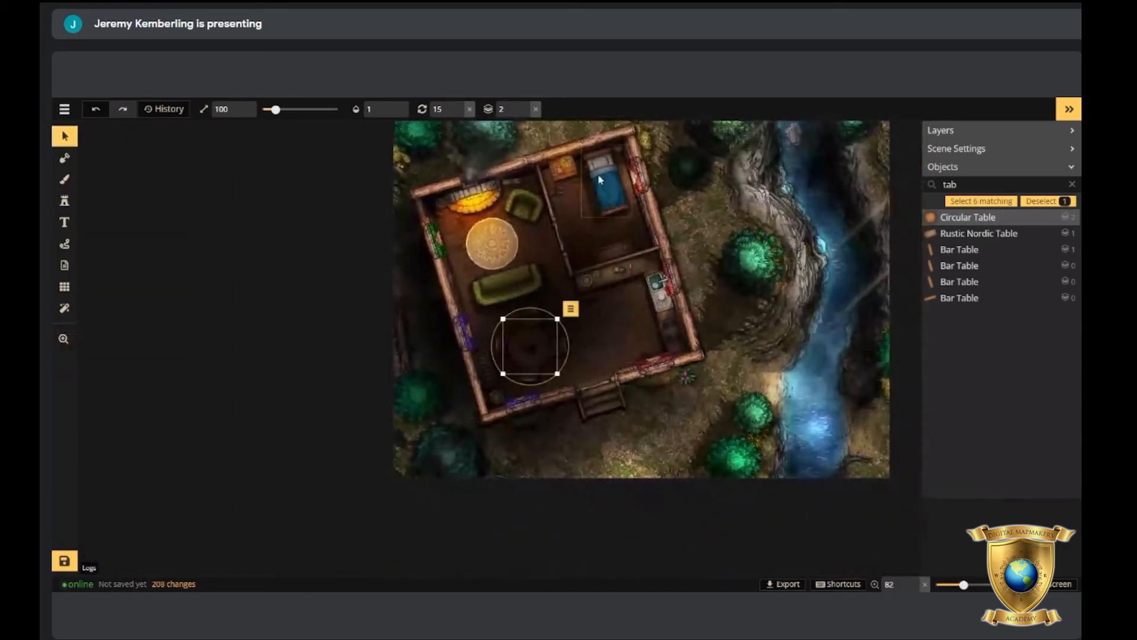
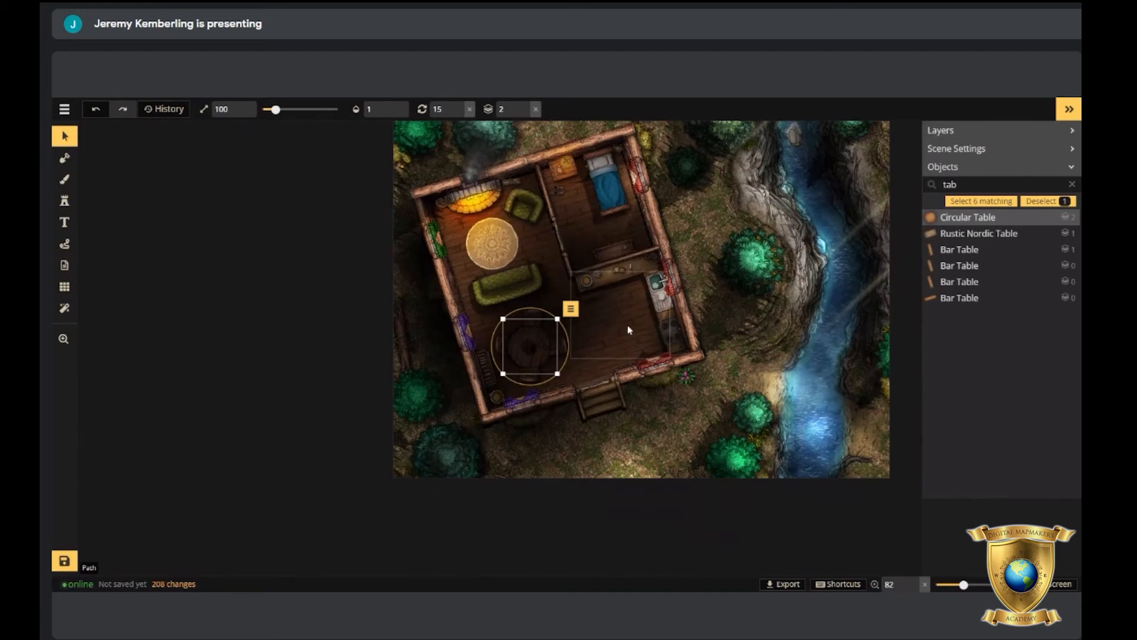
pyautogui.scroll(-2, 623, 327)
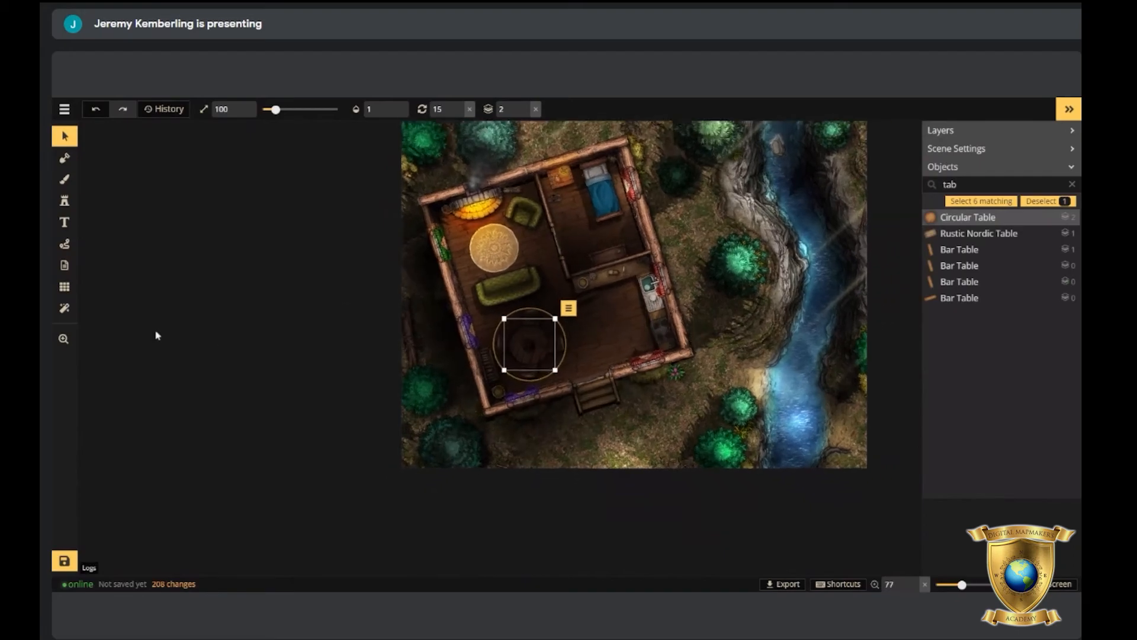
# Add the Cool & Warm color filter to the map.
pyautogui.click(65, 308)
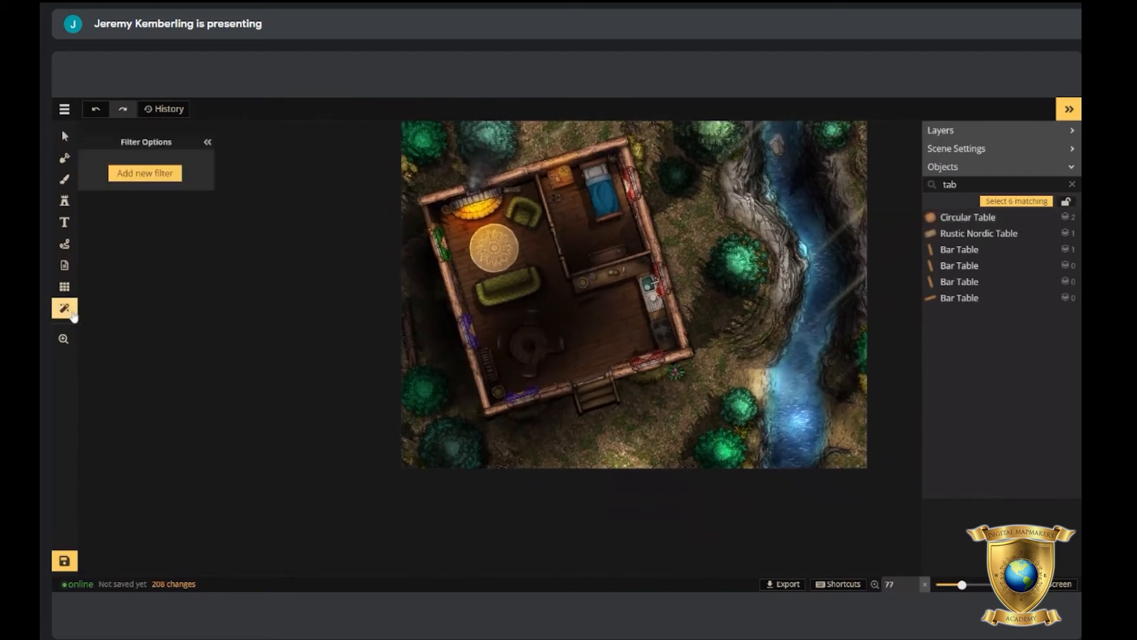
pyautogui.click(129, 179)
pyautogui.click(643, 216)
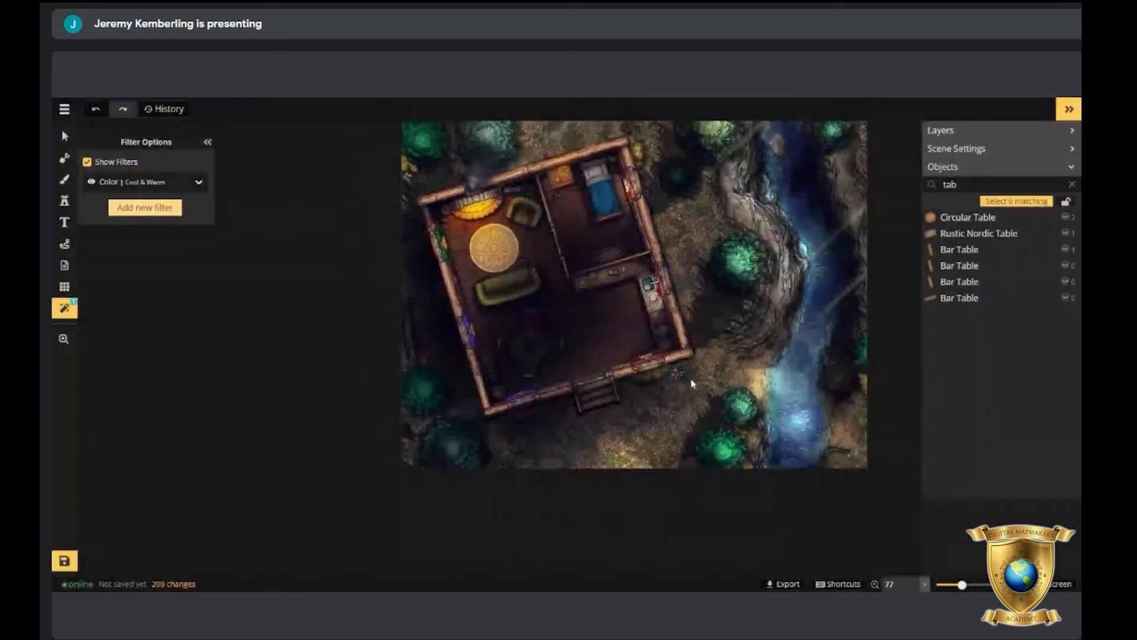
pyautogui.scroll(-1, 688, 373)
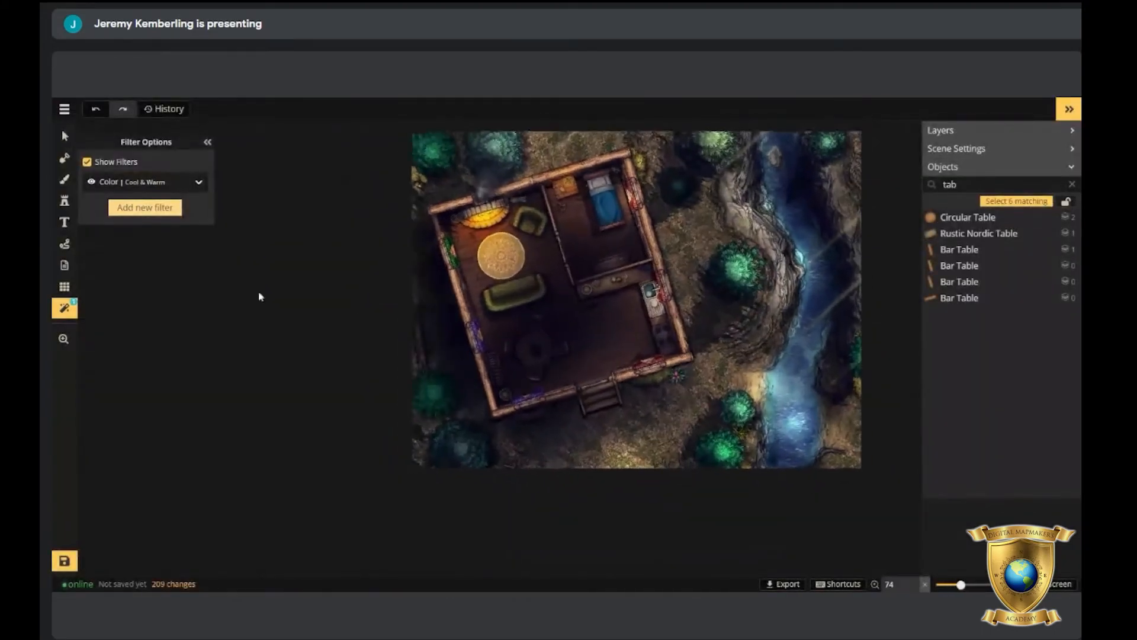
# Look through the available filters, then open the Cool & Warm filter's settings and compare the map without and with it.
pyautogui.click(147, 212)
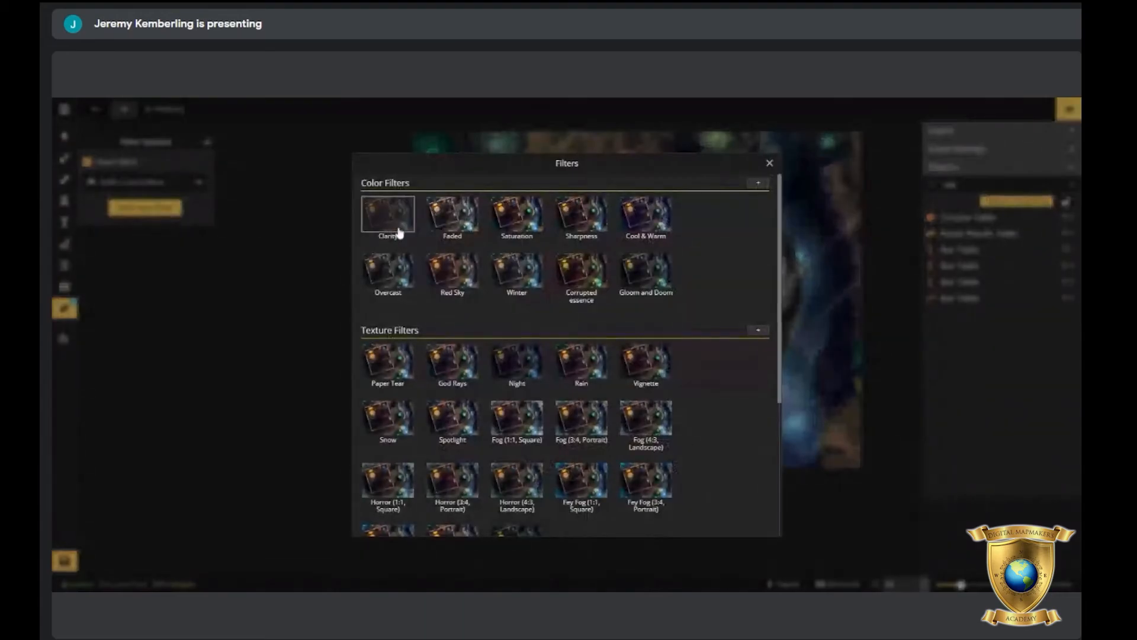
pyautogui.click(768, 163)
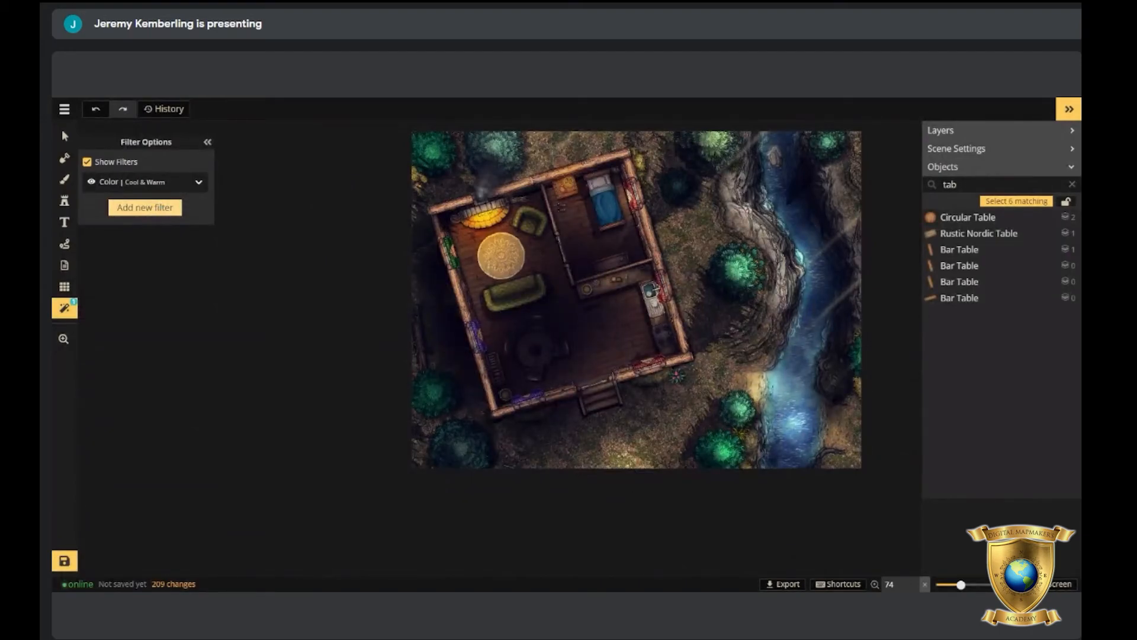
pyautogui.click(157, 182)
pyautogui.click(146, 183)
pyautogui.click(143, 185)
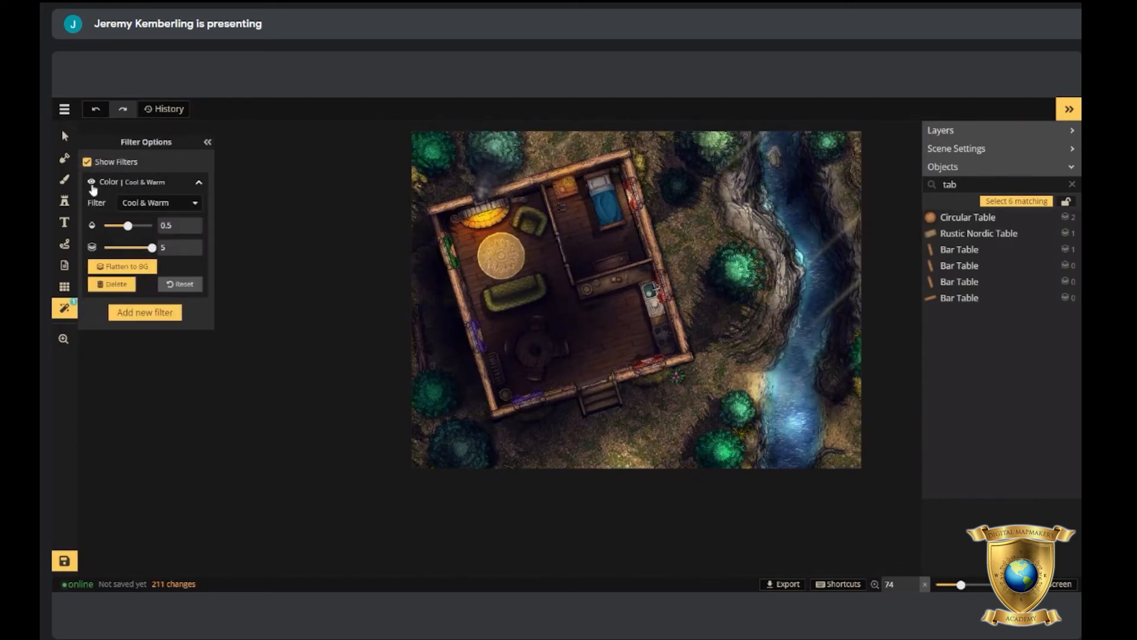
# Add the Clarity color filter and compare the map without and with it.
pyautogui.click(145, 314)
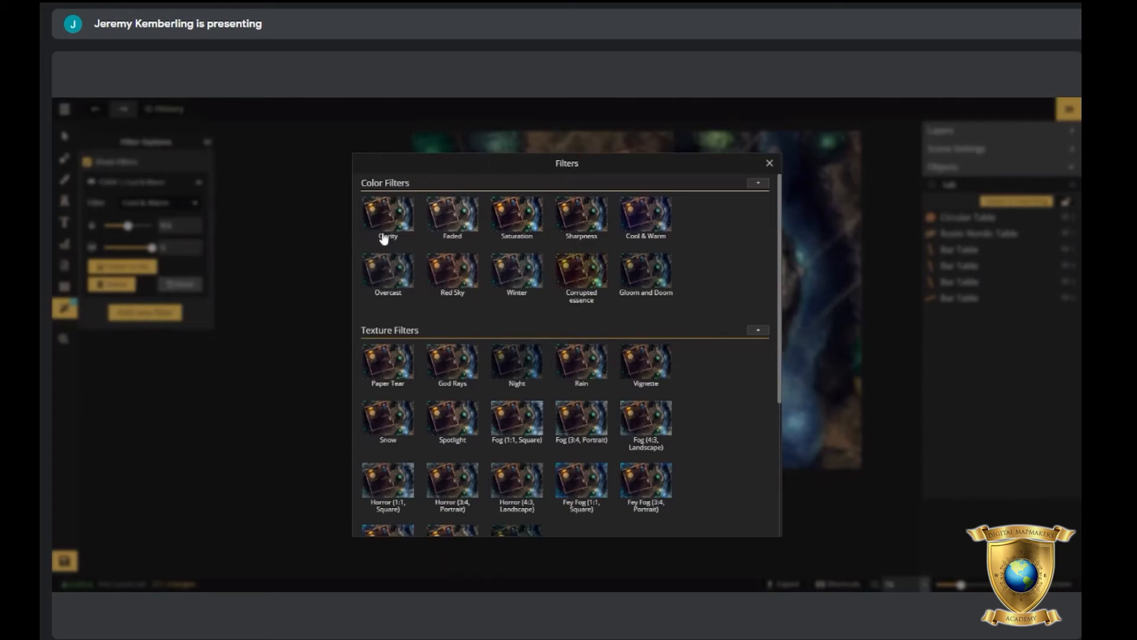
pyautogui.click(388, 215)
pyautogui.scroll(-2, 710, 324)
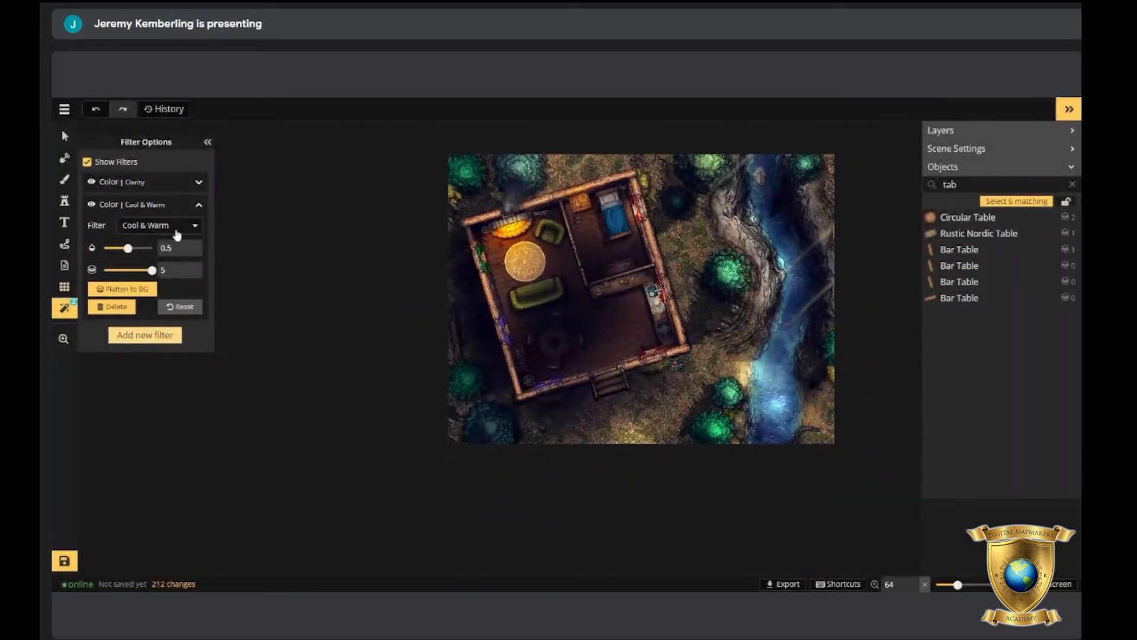
pyautogui.click(92, 183)
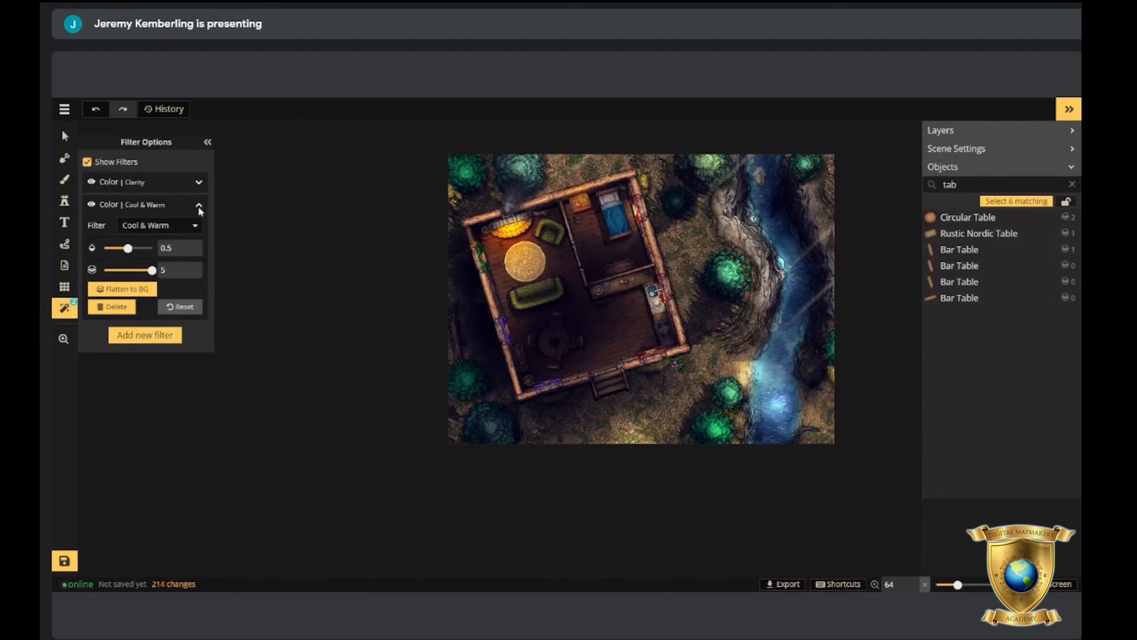
pyautogui.click(208, 144)
pyautogui.scroll(-2, 568, 320)
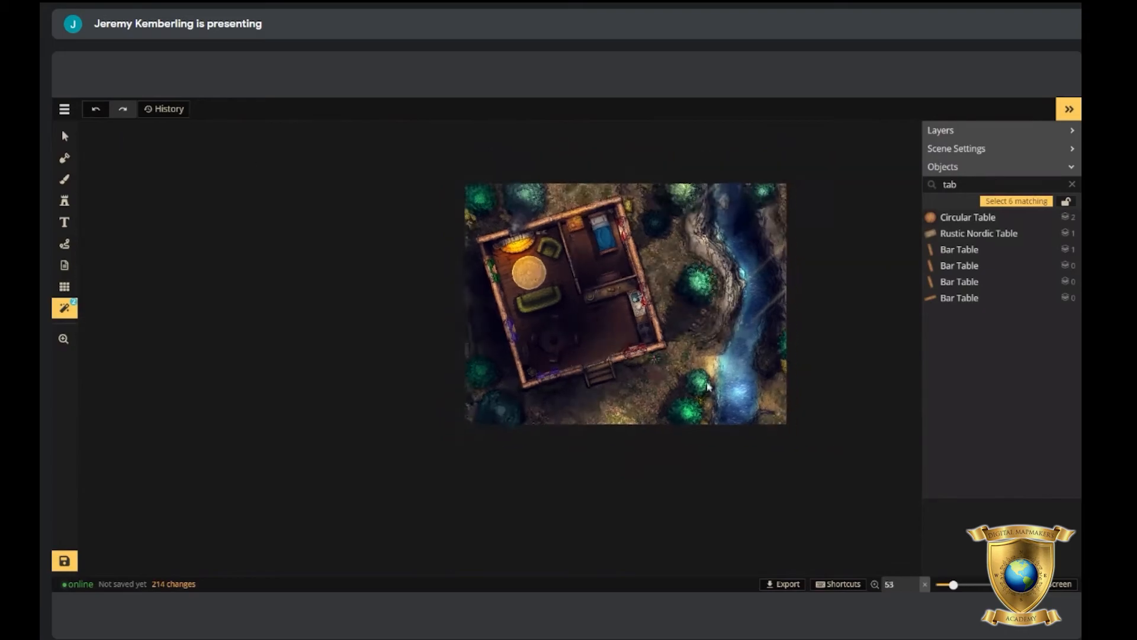
pyautogui.scroll(2, 373, 424)
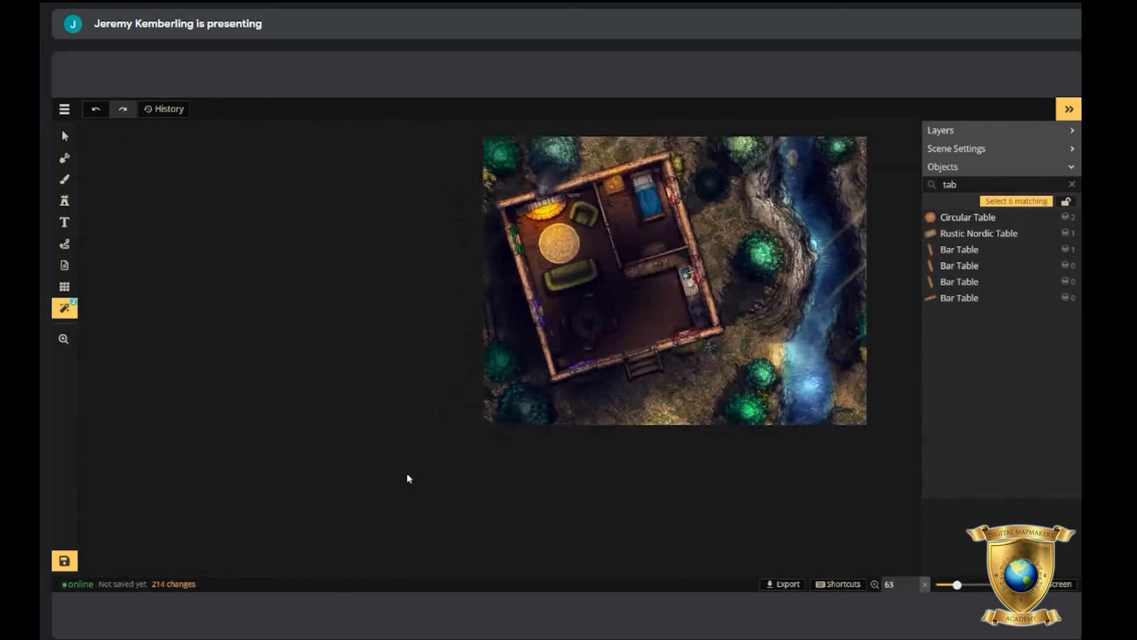
pyautogui.moveTo(649, 527); pyautogui.dragTo(525, 518)
pyautogui.scroll(-2, 665, 438)
pyautogui.moveTo(562, 464); pyautogui.dragTo(589, 475)
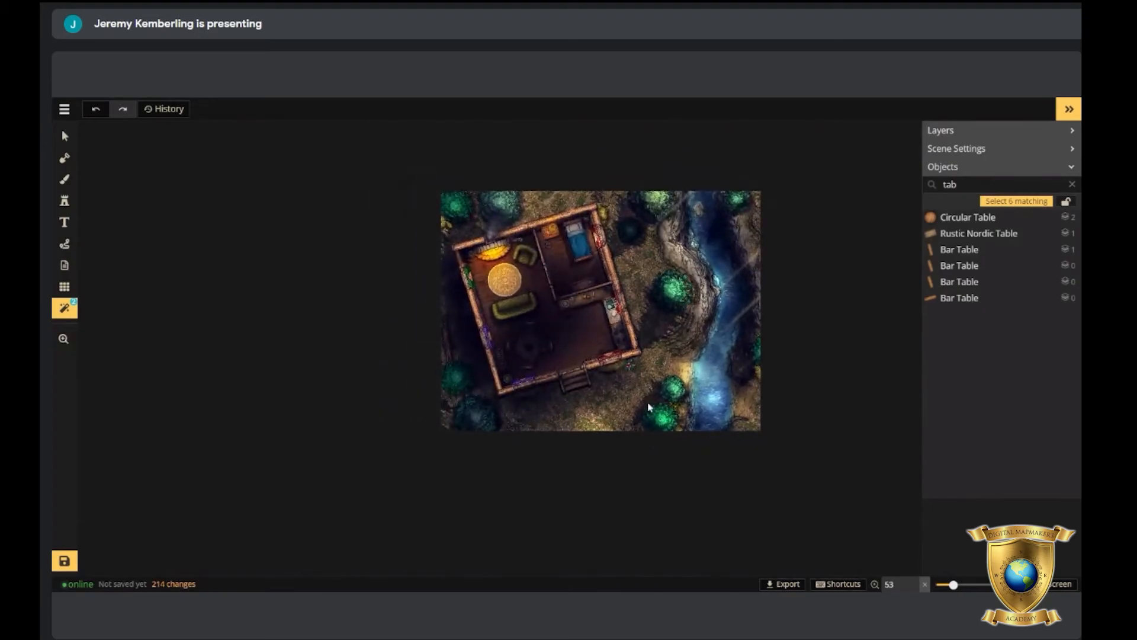
pyautogui.click(64, 200)
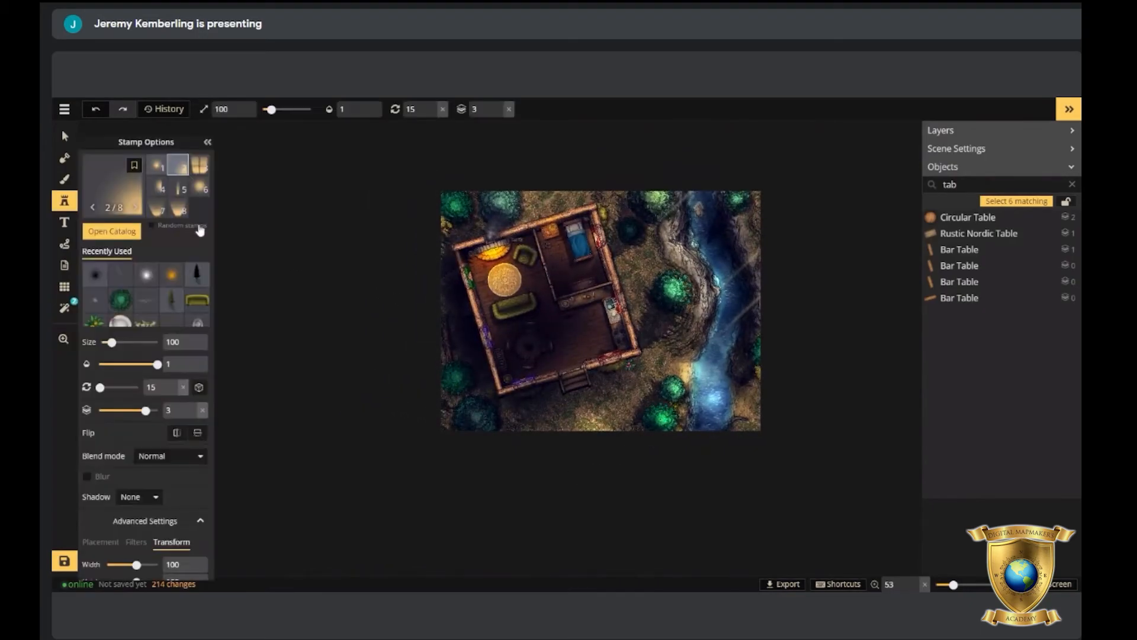
pyautogui.click(135, 199)
pyautogui.click(266, 219)
pyautogui.scroll(2, 563, 326)
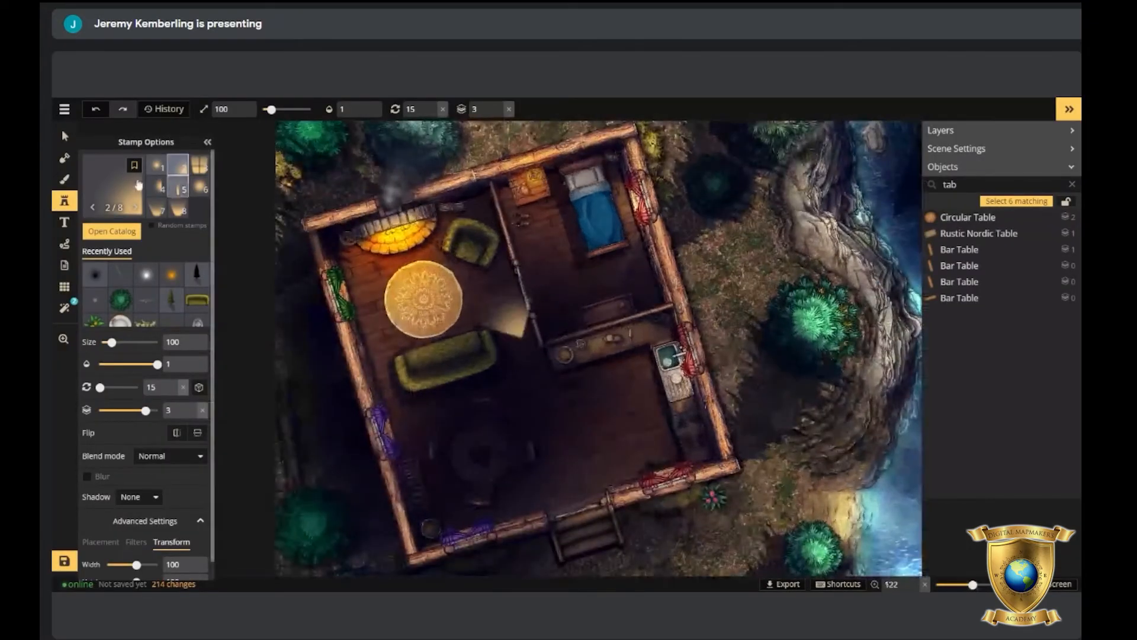
# Examine the lighting and shadows of the cabin's rooms, furniture and surroundings with both color filters applied.
pyautogui.click(67, 138)
pyautogui.scroll(3, 510, 264)
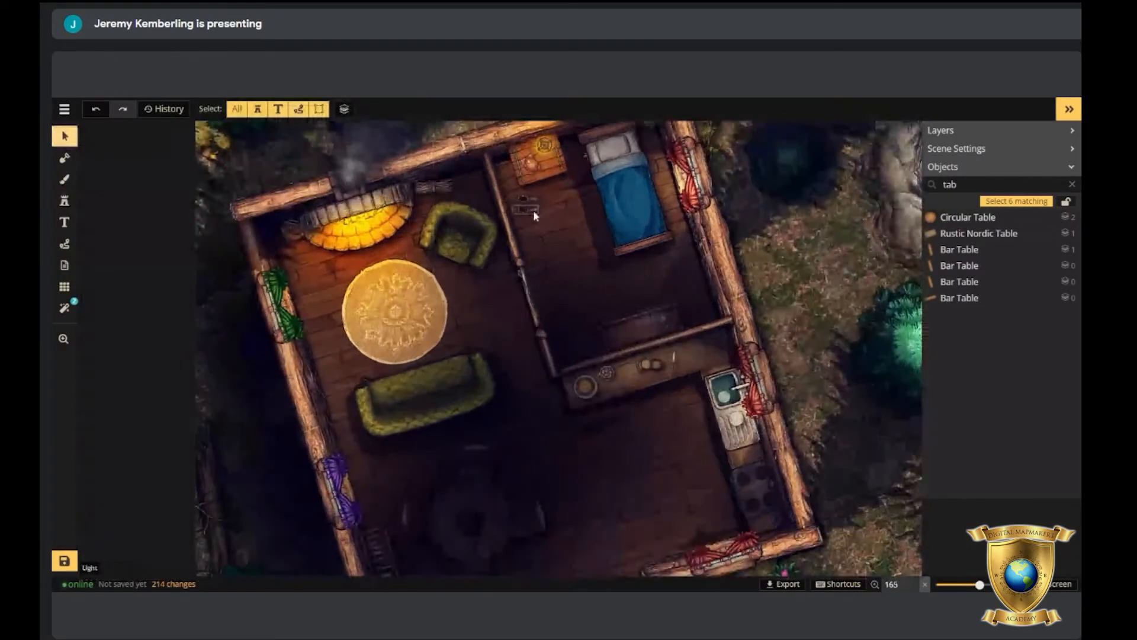
pyautogui.click(527, 205)
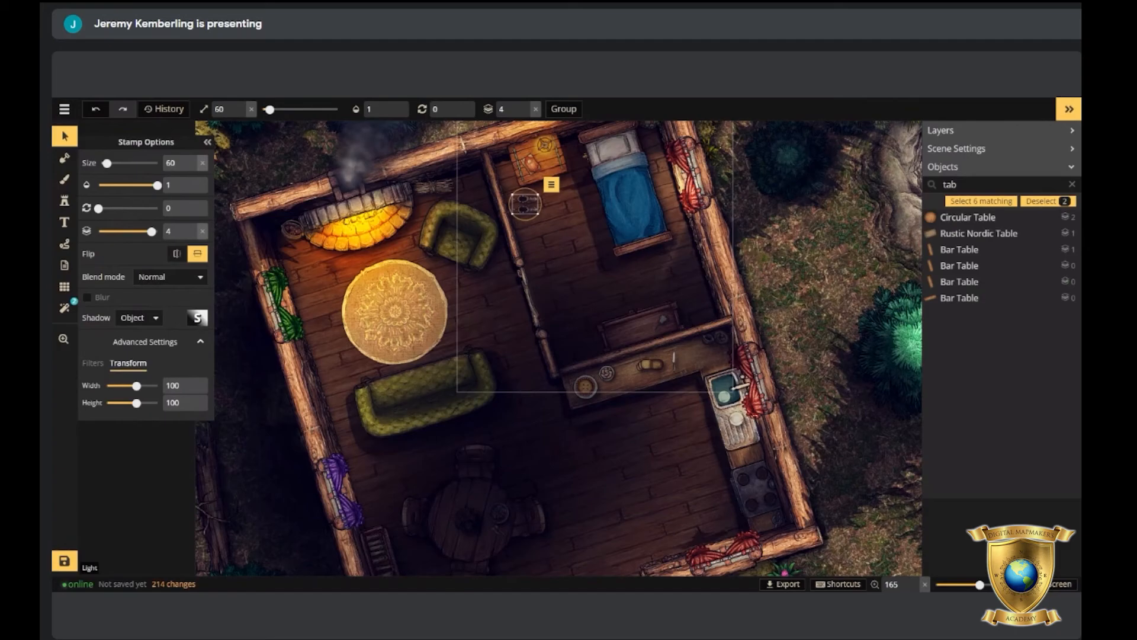
pyautogui.scroll(-5, 502, 314)
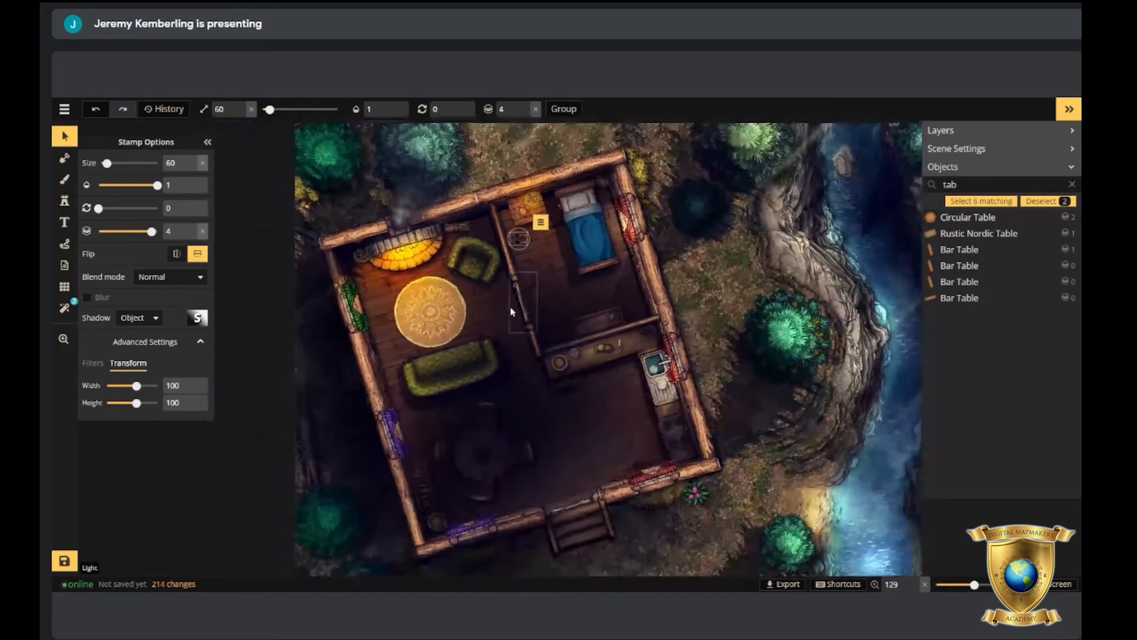
pyautogui.scroll(1, 538, 307)
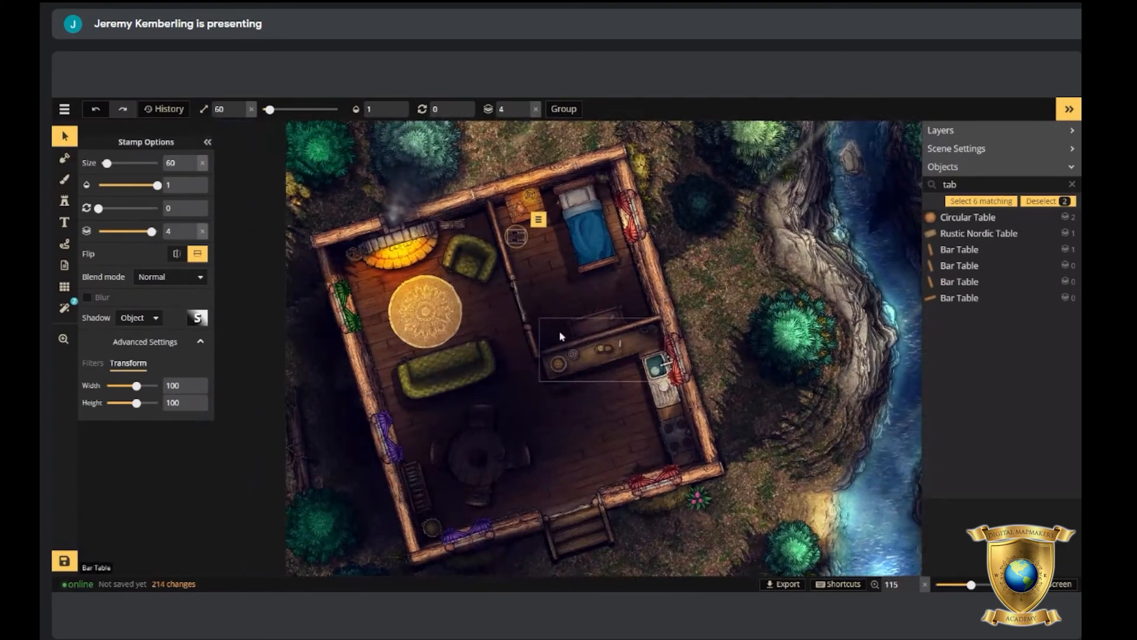
pyautogui.click(68, 141)
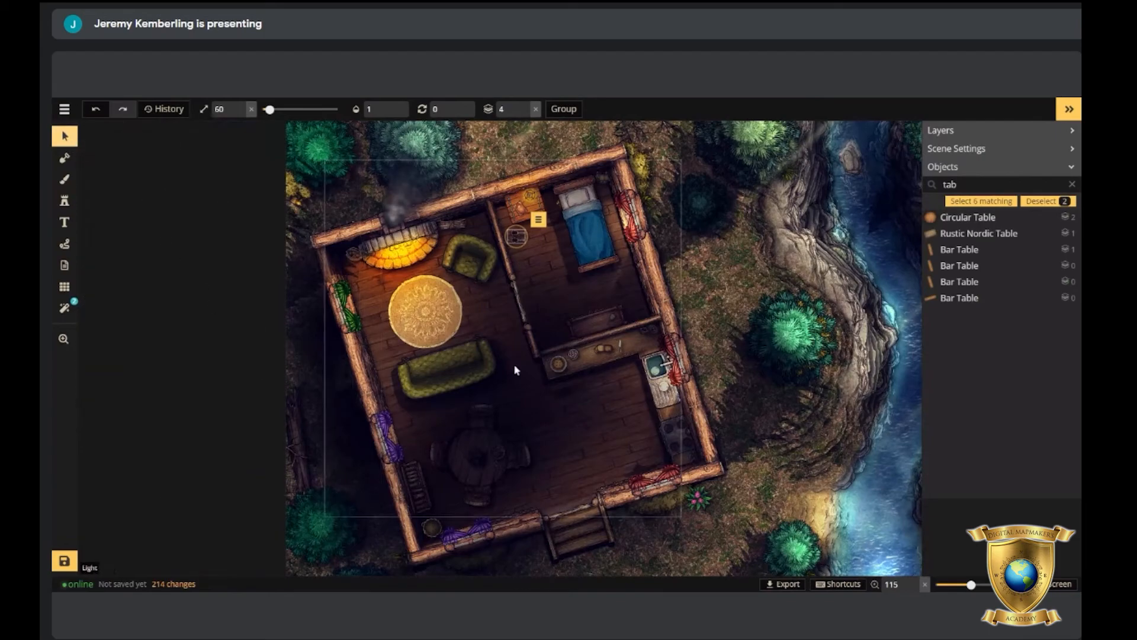
pyautogui.scroll(-2, 524, 364)
pyautogui.click(64, 338)
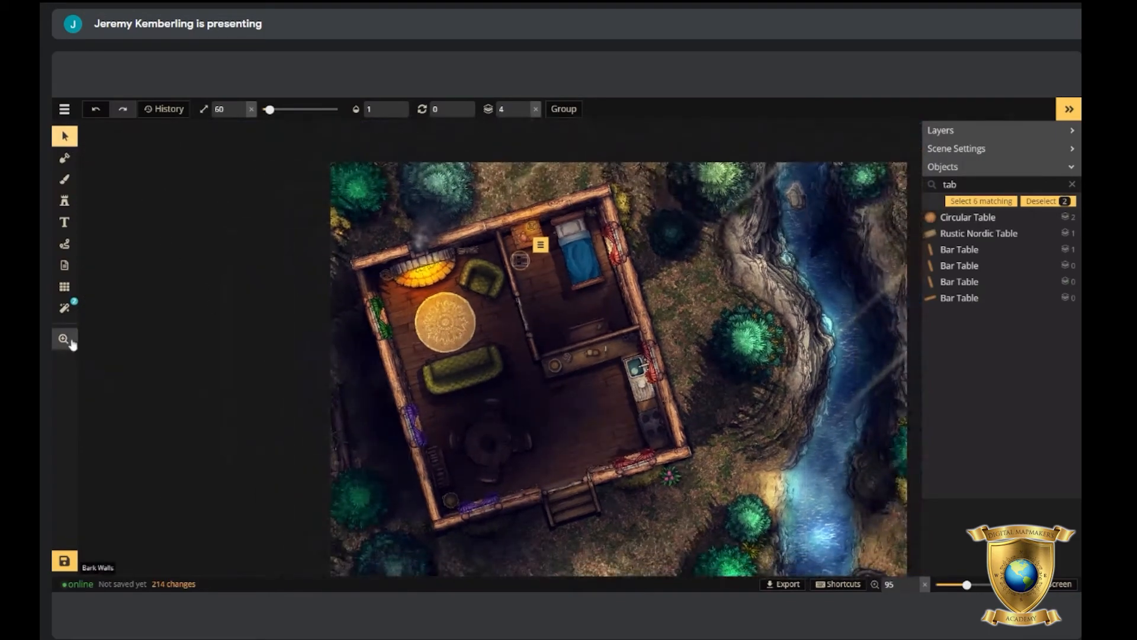
pyautogui.moveTo(452, 385); pyautogui.dragTo(347, 343)
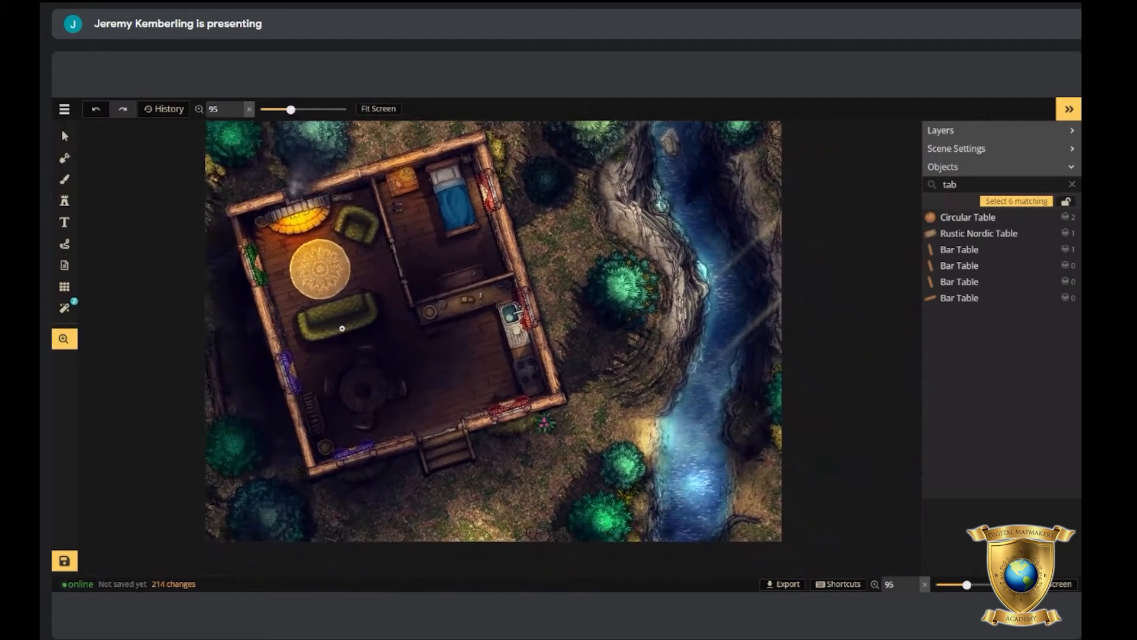
pyautogui.scroll(-2, 355, 342)
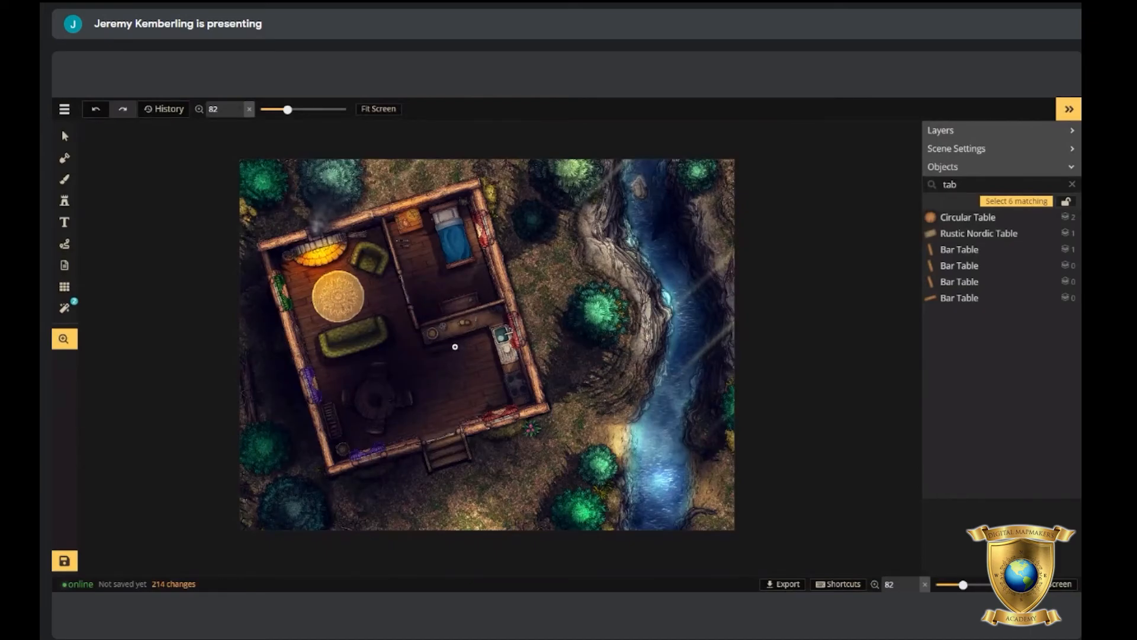
pyautogui.scroll(4, 468, 352)
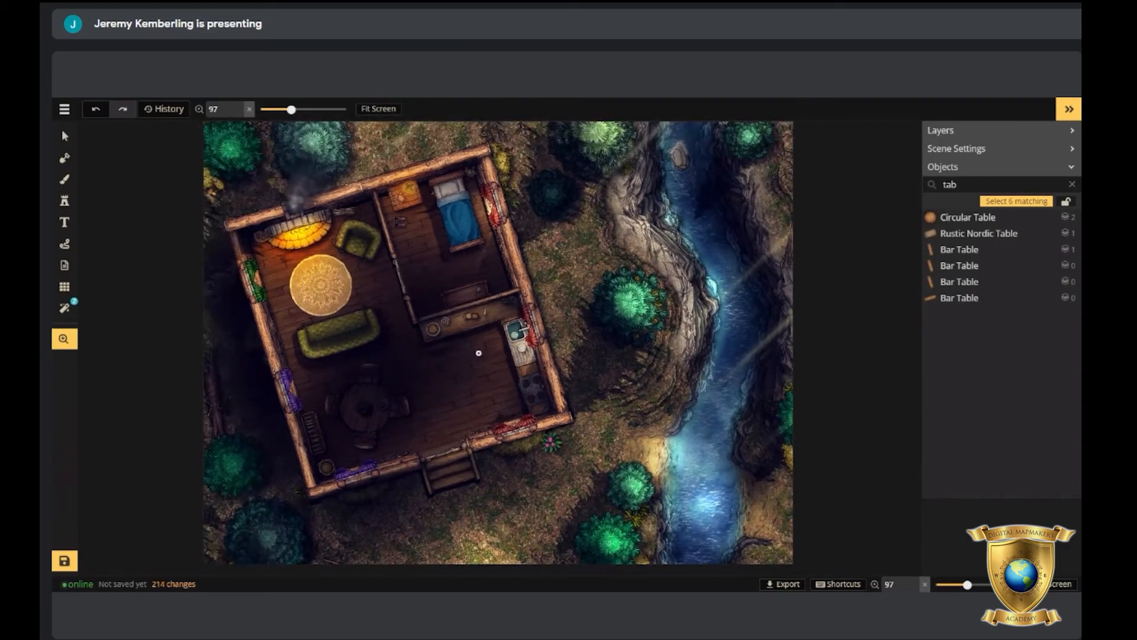
pyautogui.click(64, 139)
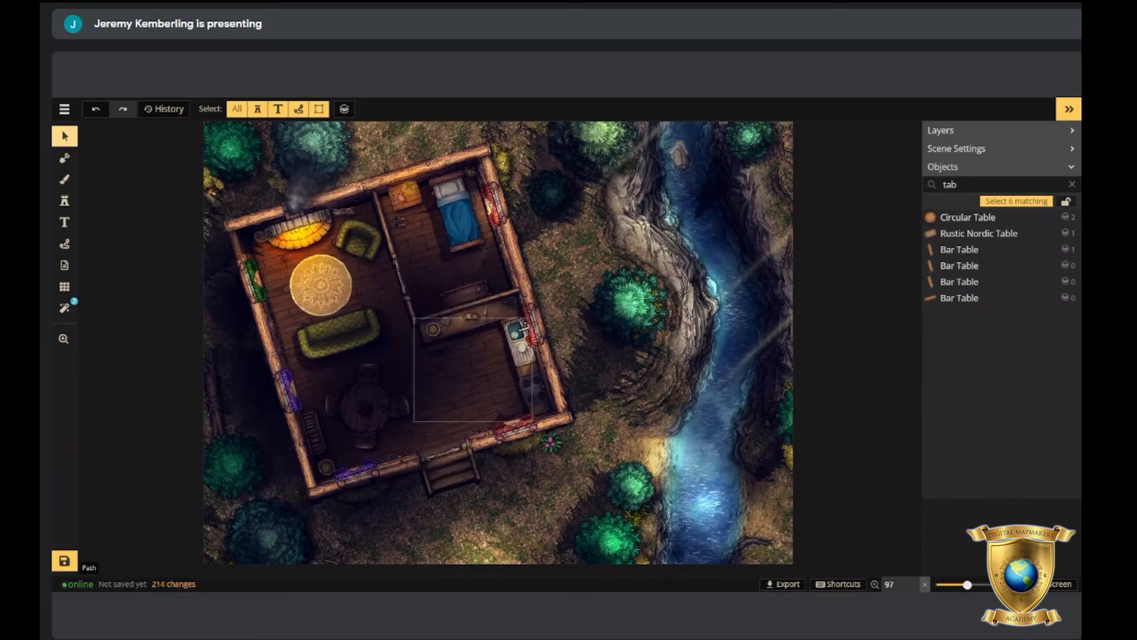
pyautogui.scroll(-4, 548, 394)
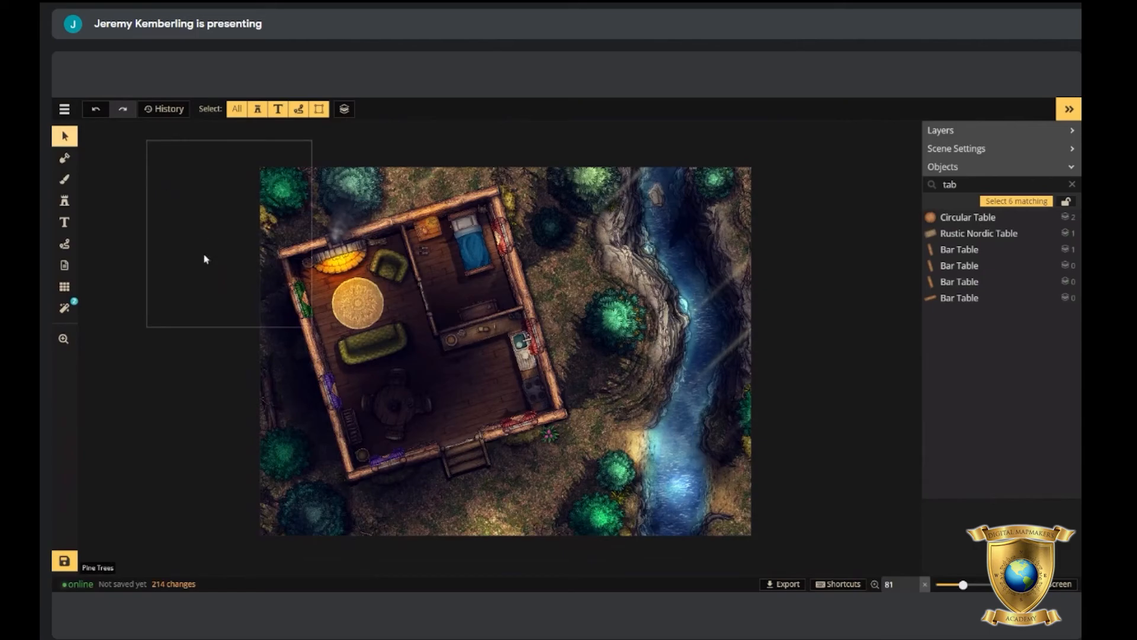
pyautogui.scroll(5, 247, 297)
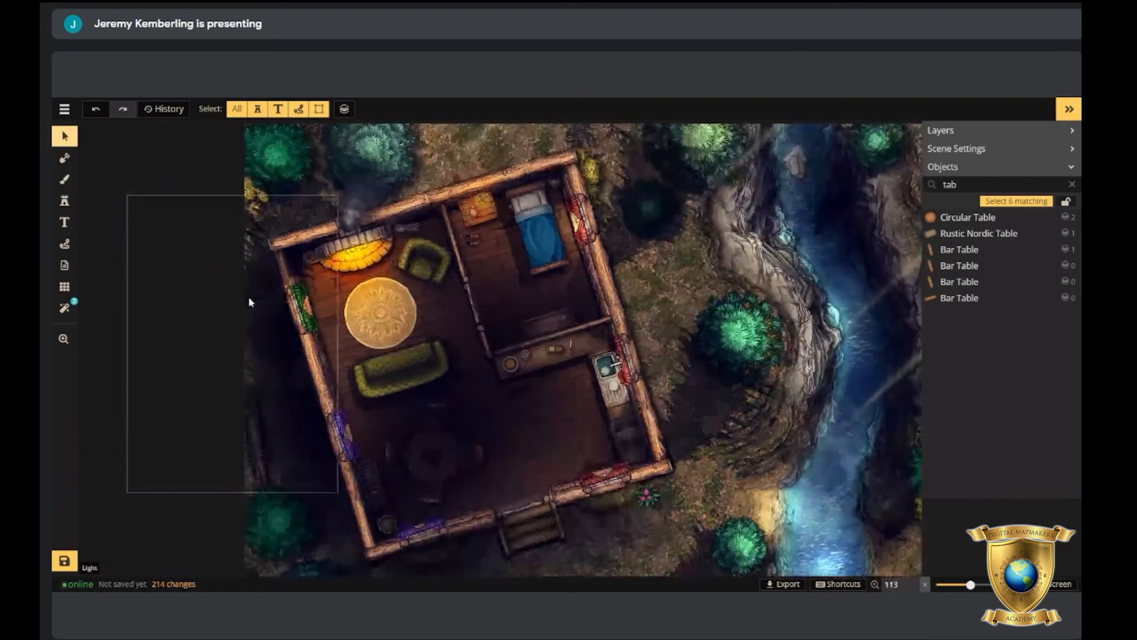
pyautogui.scroll(10, 266, 282)
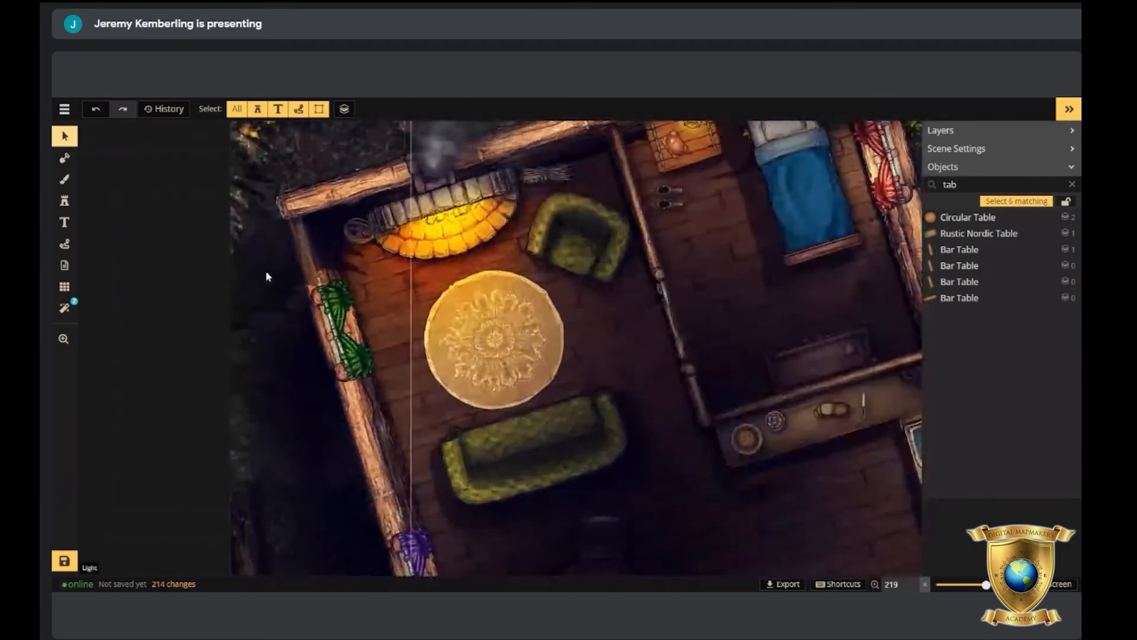
# Try the size 356 pine tree shadow over the cabin's northwest corner on layer -5.
pyautogui.click(265, 277)
pyautogui.scroll(-2, 266, 269)
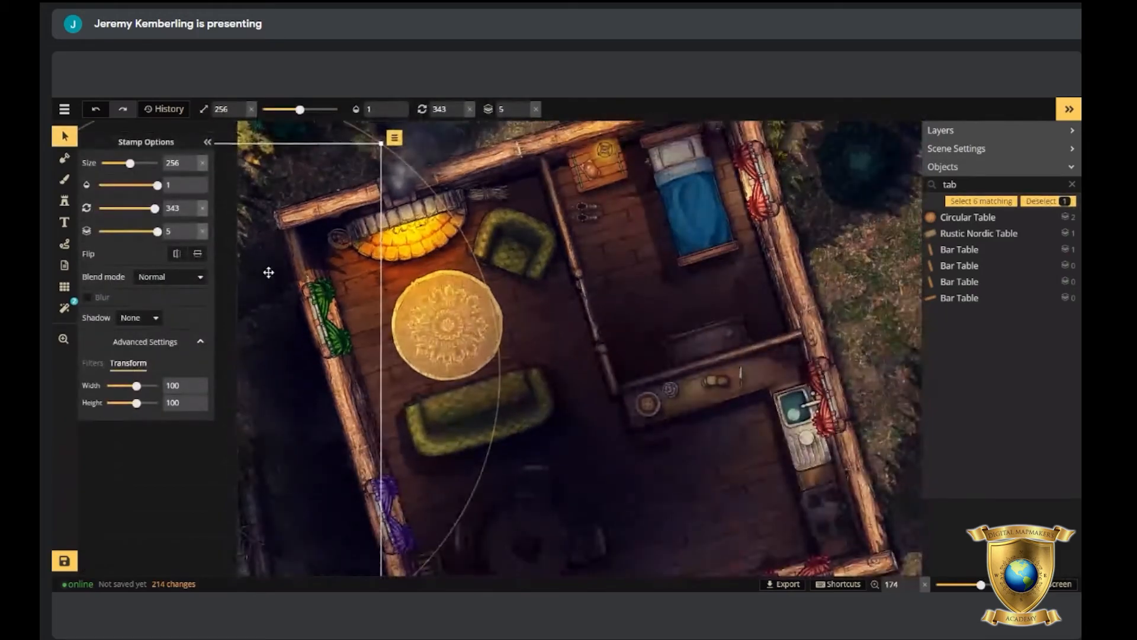
pyautogui.moveTo(269, 273); pyautogui.dragTo(330, 330)
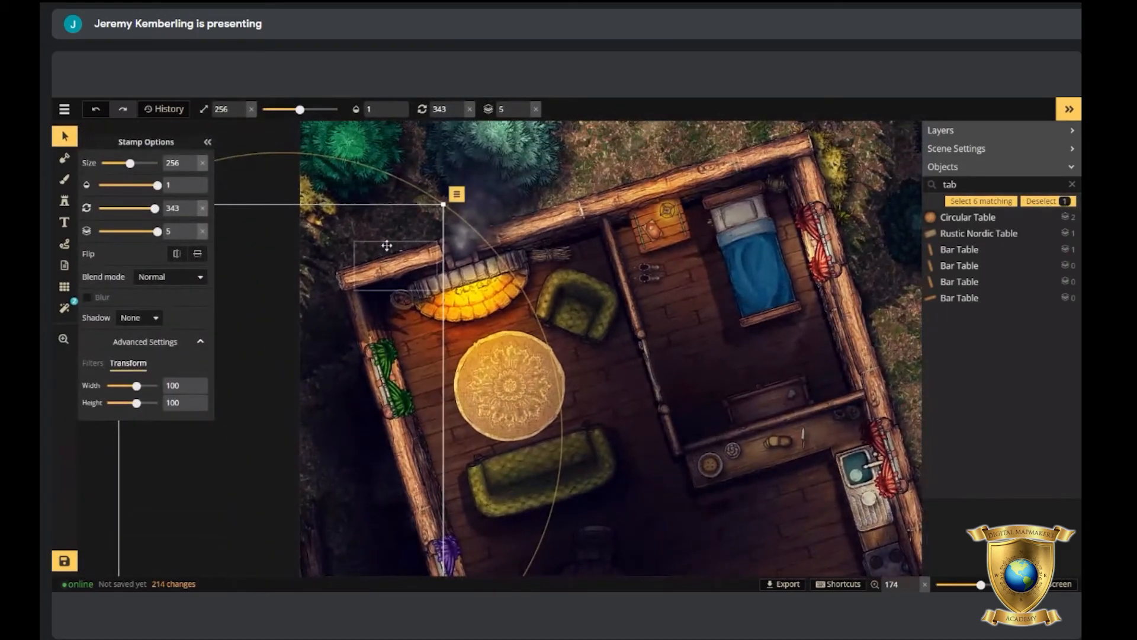
pyautogui.click(387, 237)
pyautogui.moveTo(388, 216); pyautogui.dragTo(651, 228)
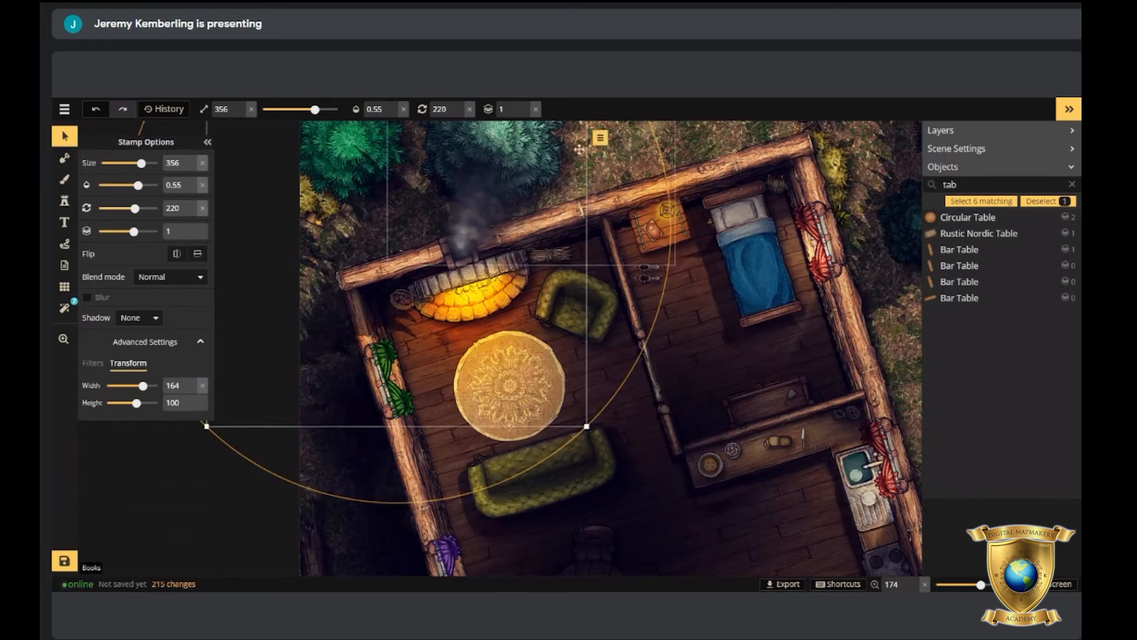
pyautogui.click(525, 114)
pyautogui.click(525, 113)
pyautogui.click(526, 114)
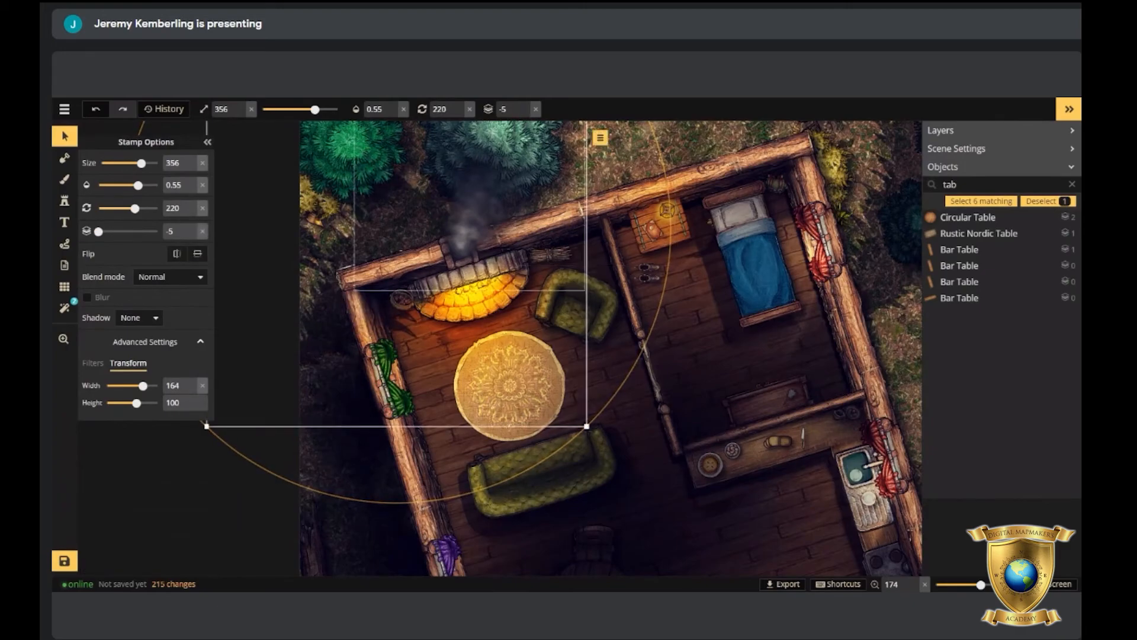
pyautogui.click(65, 200)
pyautogui.click(63, 136)
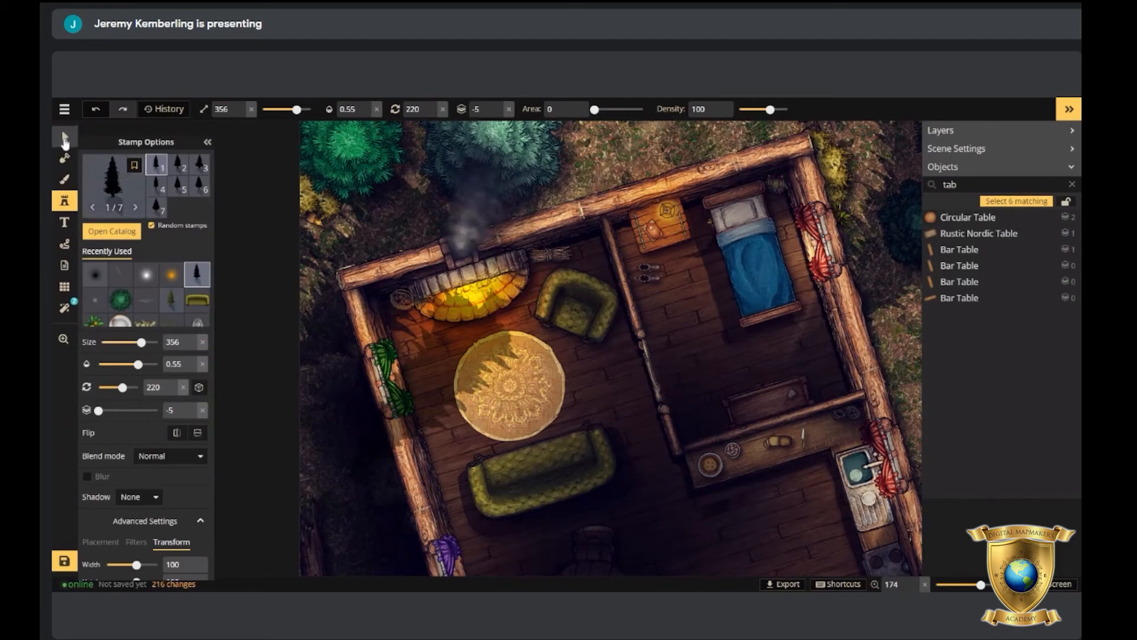
# Set the layer of the pine tree shadow over the cabin's northwest corner to 1.
pyautogui.click(421, 212)
pyautogui.click(421, 208)
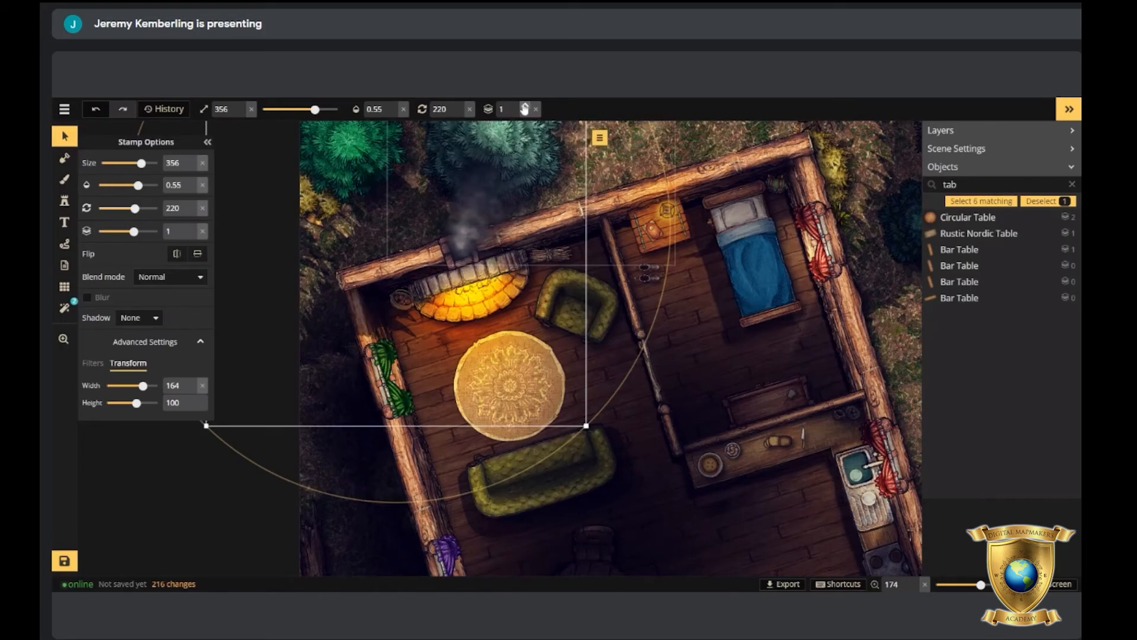
# Place the second Clipping Mask Soft Edge variant over the living room corner beside the fireplace and shrink it to about size 96.
pyautogui.click(64, 200)
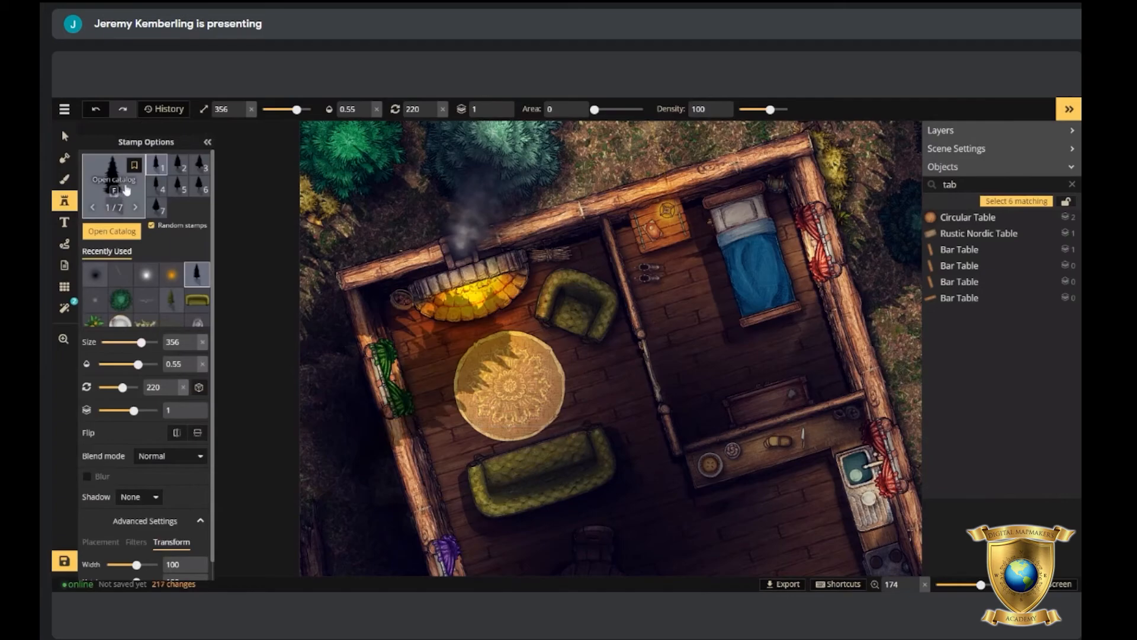
pyautogui.click(131, 189)
pyautogui.write('edge')
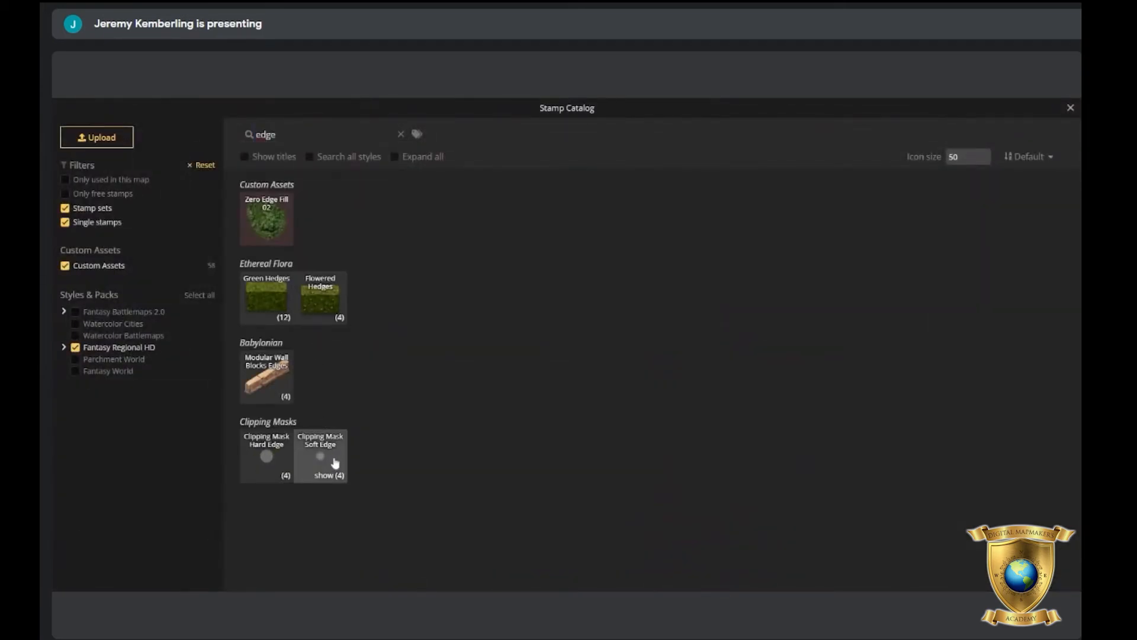
pyautogui.click(332, 459)
pyautogui.click(181, 167)
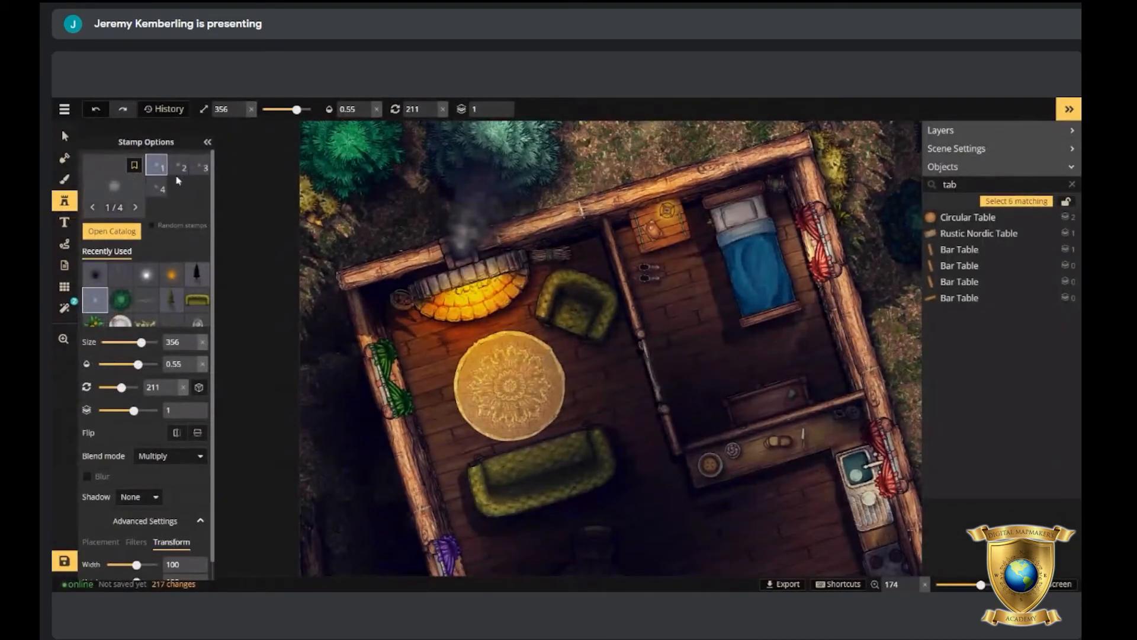
pyautogui.click(407, 343)
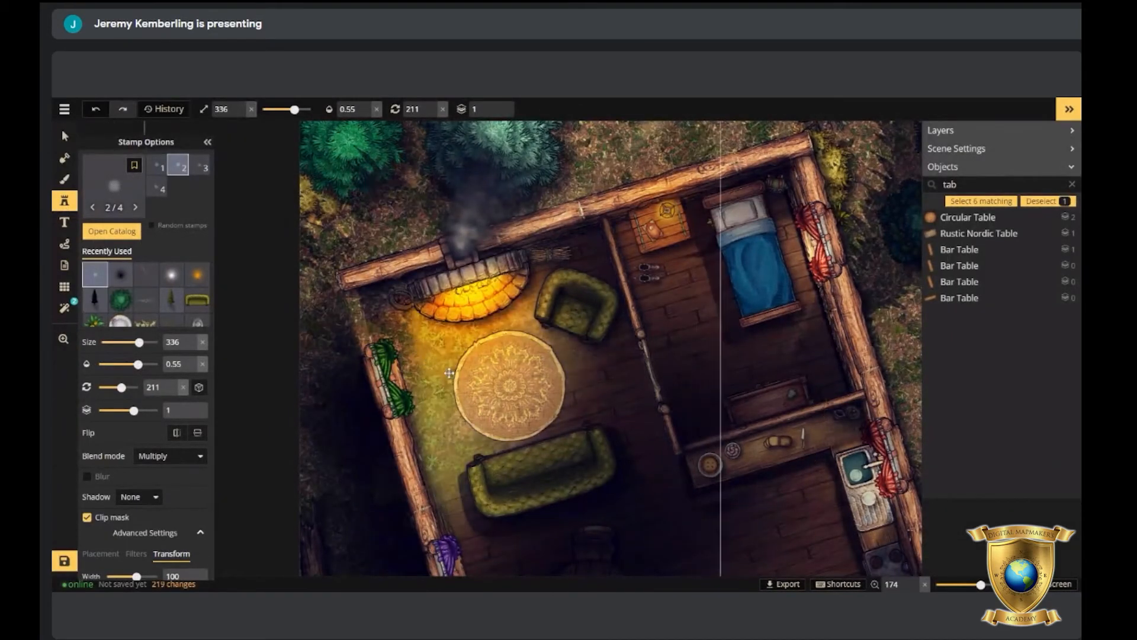
pyautogui.scroll(-10, 417, 342)
pyautogui.scroll(3, 421, 341)
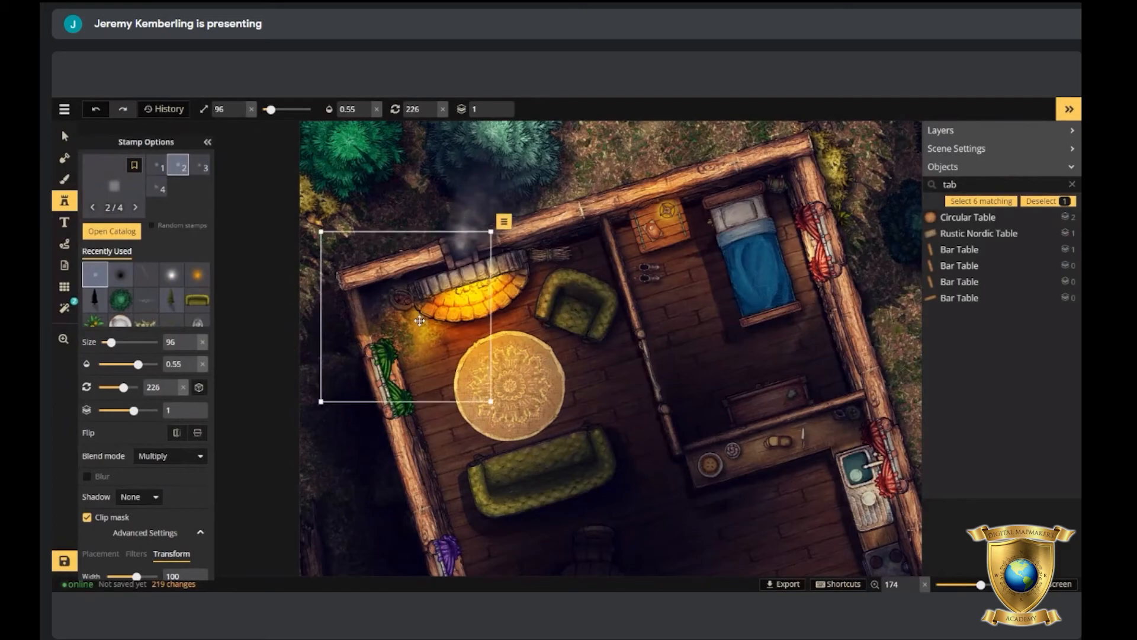
# Reposition the clipping mask over the corner beside the fireplace, with size 93 and rotation 248.
pyautogui.moveTo(417, 343); pyautogui.dragTo(416, 312)
pyautogui.moveTo(516, 310); pyautogui.dragTo(519, 325)
pyautogui.moveTo(426, 319); pyautogui.dragTo(421, 321)
pyautogui.scroll(1, 425, 321)
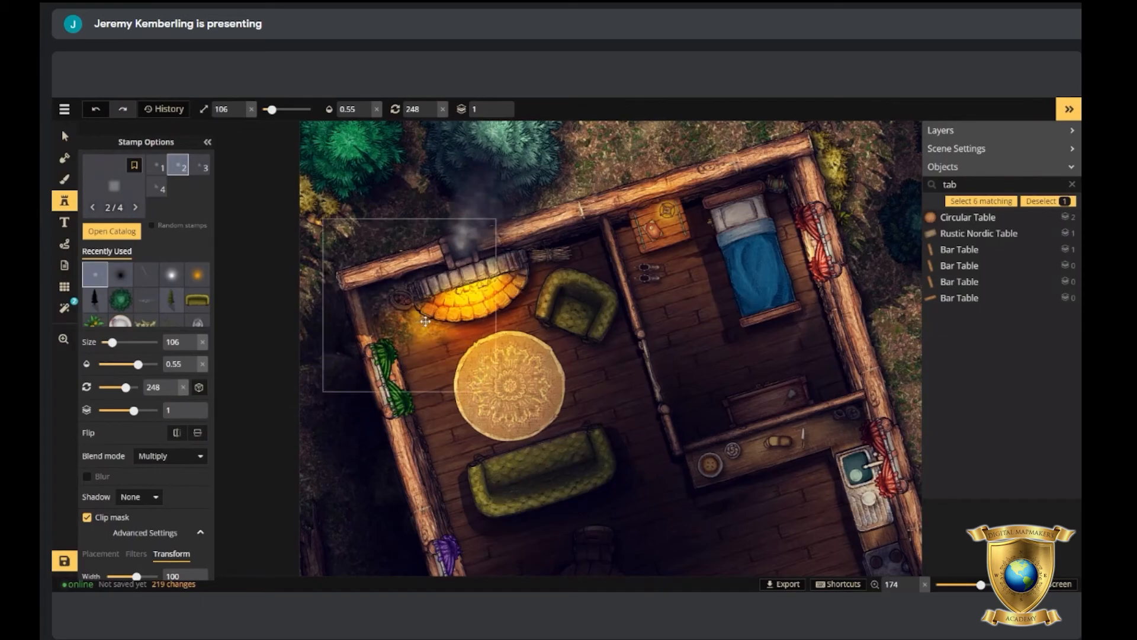
pyautogui.moveTo(408, 329); pyautogui.dragTo(441, 324)
pyautogui.scroll(-1, 403, 322)
pyautogui.scroll(-1, 403, 320)
pyautogui.click(405, 320)
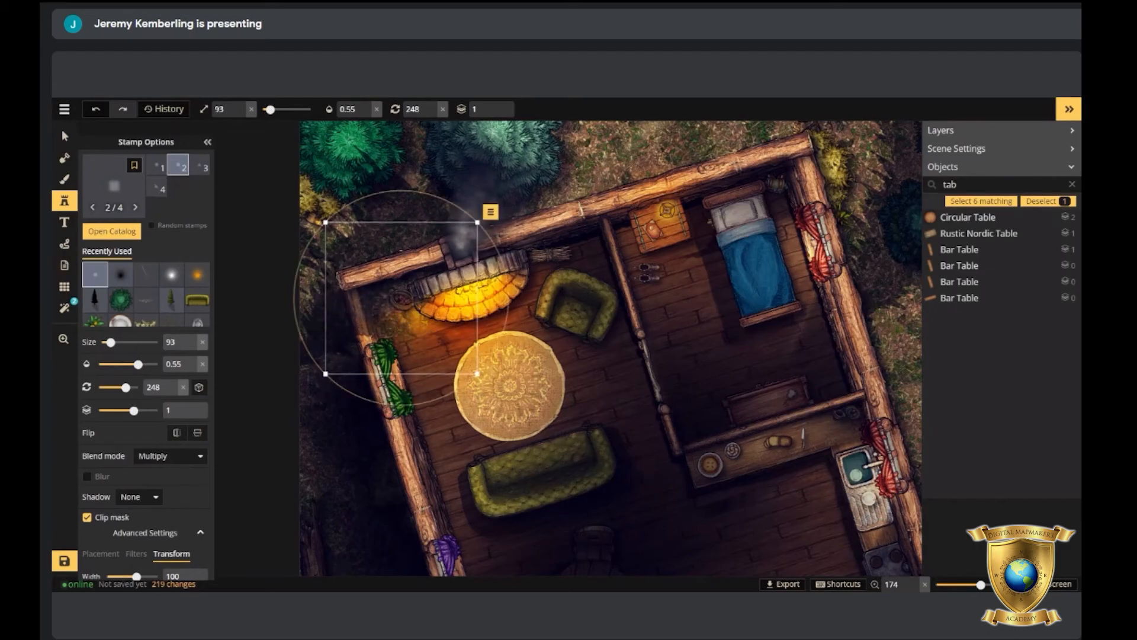
pyautogui.scroll(2, 468, 347)
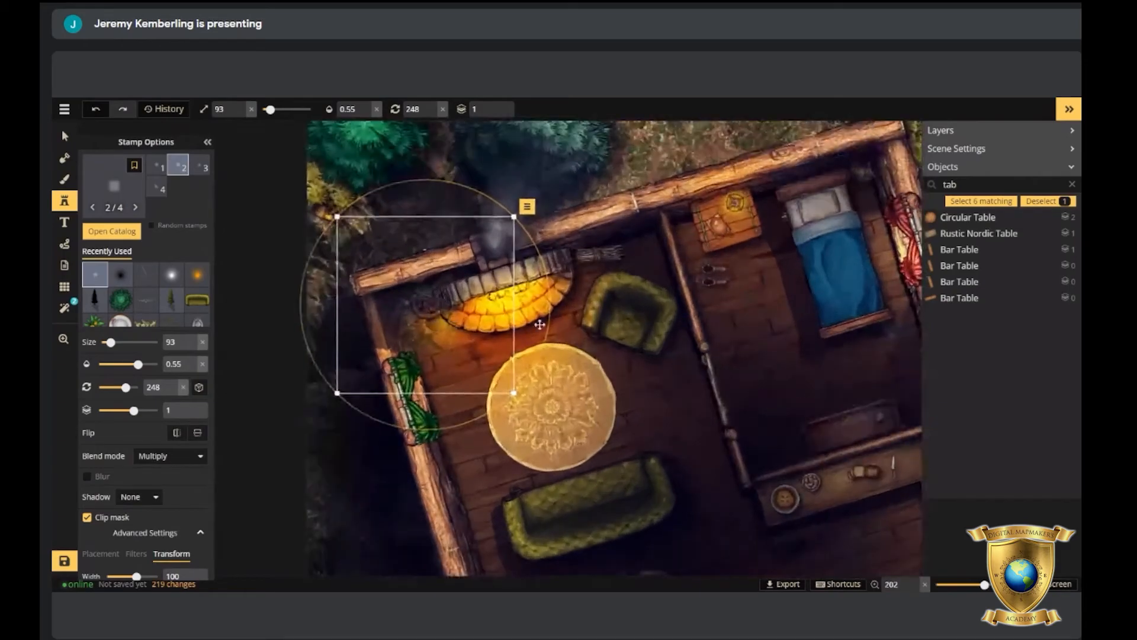
# Move the clipping mask slightly, reduce it to size 83 and raise it to layer 5.
pyautogui.moveTo(448, 309); pyautogui.dragTo(446, 319)
pyautogui.click(499, 106)
pyautogui.click(498, 107)
pyautogui.click(499, 107)
pyautogui.moveTo(436, 337)
pyautogui.mouseDown()
pyautogui.moveTo(411, 315)
pyautogui.moveTo(435, 339)
pyautogui.moveTo(438, 317)
pyautogui.mouseUp()
pyautogui.scroll(2, 426, 326)
pyautogui.scroll(-4, 437, 329)
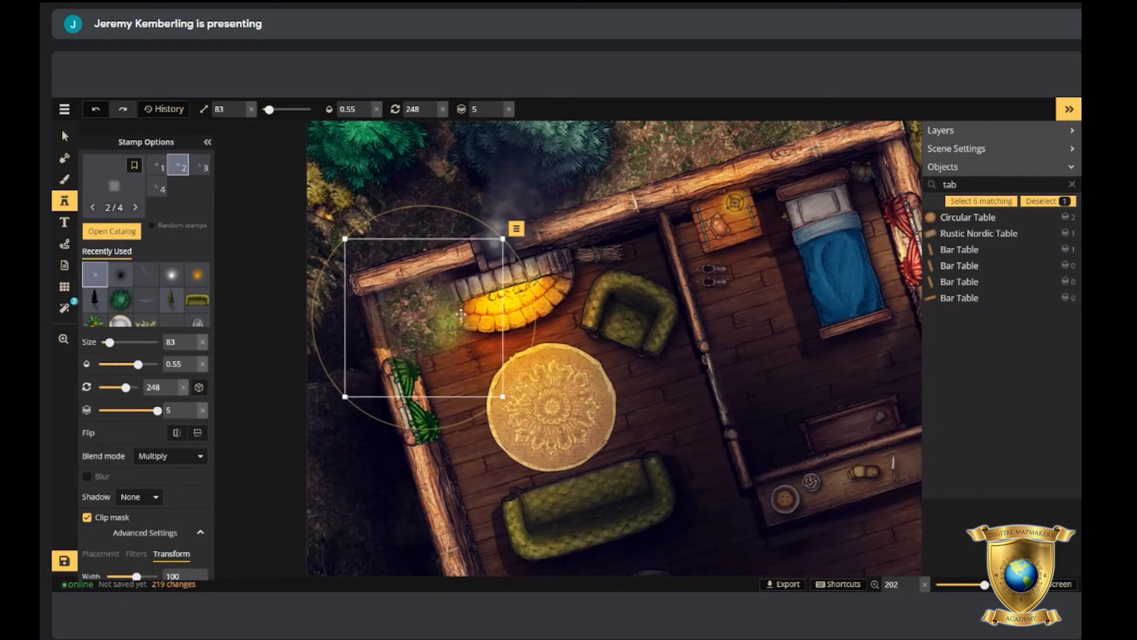
# Lower the clipping mask beside the fireplace to layer -4.
pyautogui.click(498, 113)
pyautogui.click(498, 113)
pyautogui.click(498, 113)
pyautogui.click(498, 113)
pyautogui.click(498, 113)
pyautogui.click(498, 113)
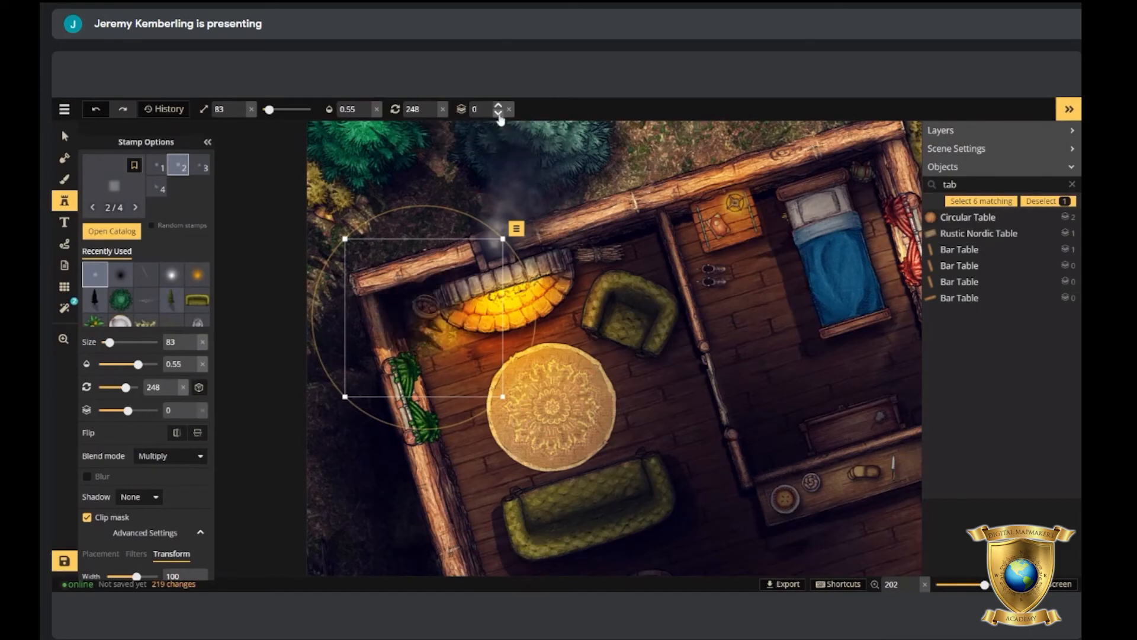
pyautogui.click(498, 113)
pyautogui.click(498, 113)
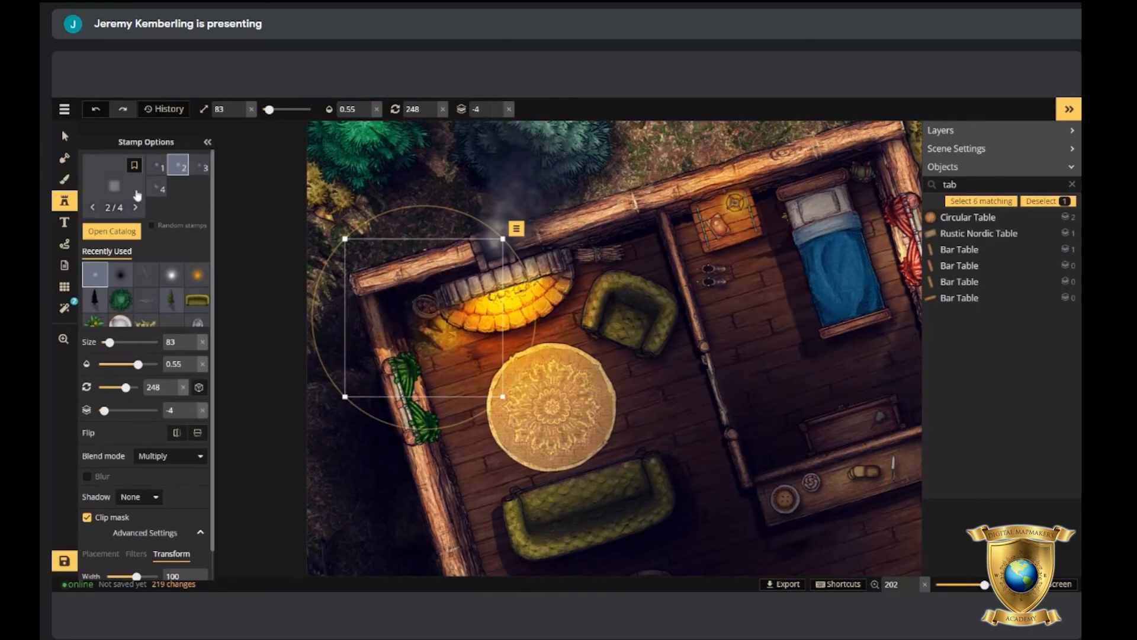
# Set the layer of the pine tree shadow over the cabin's northwest corner to -5, keeping its opacity at 0.55.
pyautogui.click(65, 136)
pyautogui.click(452, 196)
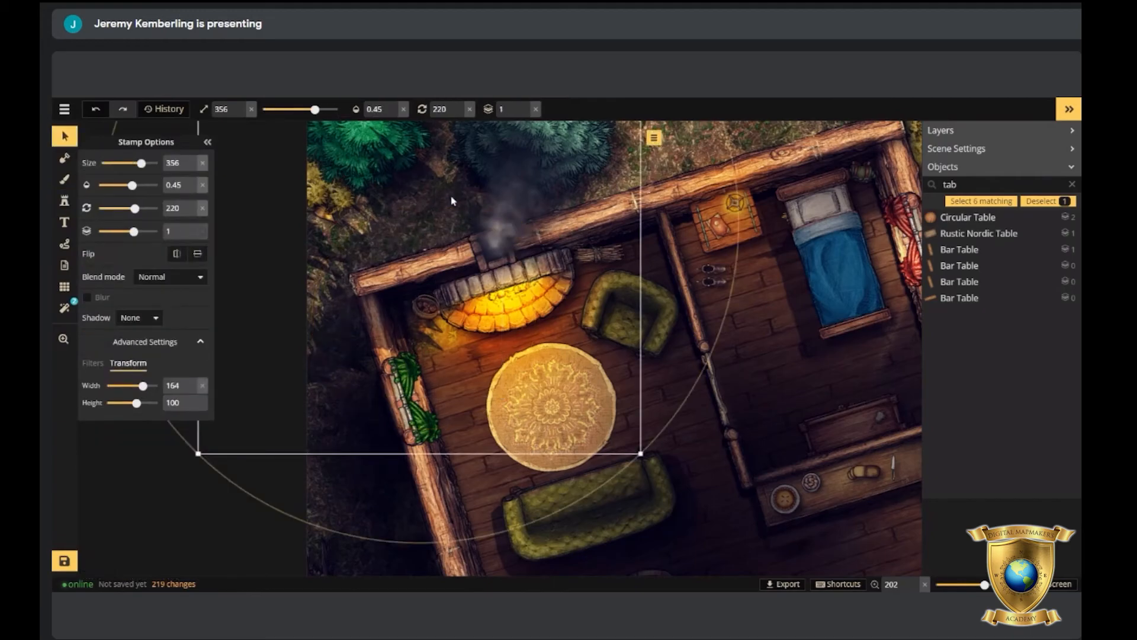
pyautogui.scroll(3, 485, 180)
pyautogui.click(525, 113)
pyautogui.click(524, 113)
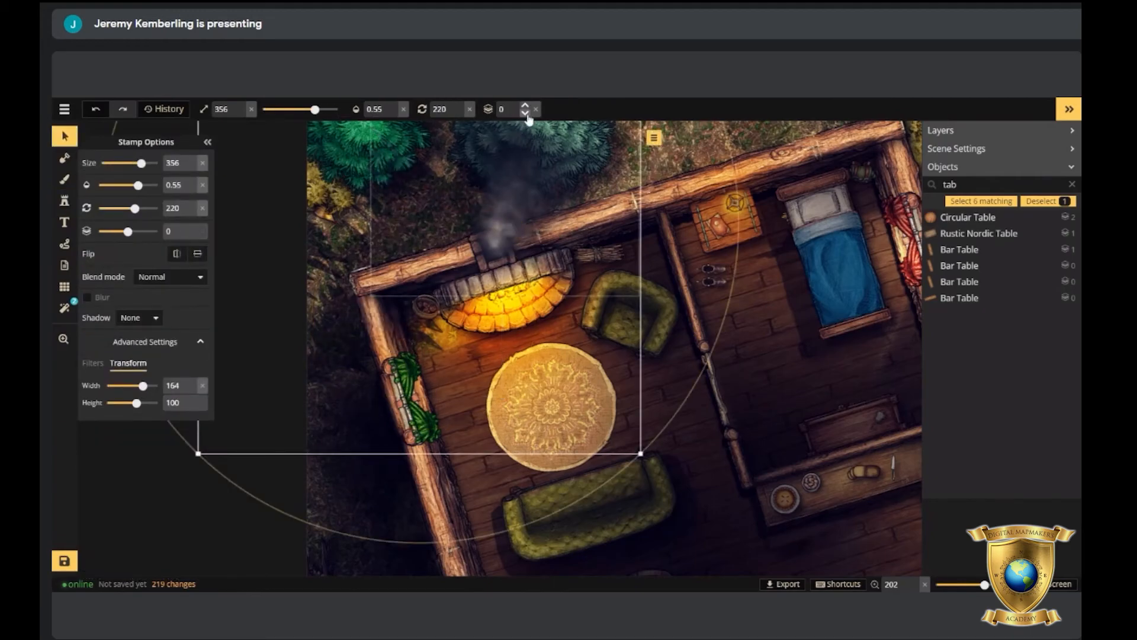
pyautogui.click(525, 113)
pyautogui.click(525, 113)
pyautogui.click(524, 113)
pyautogui.click(525, 113)
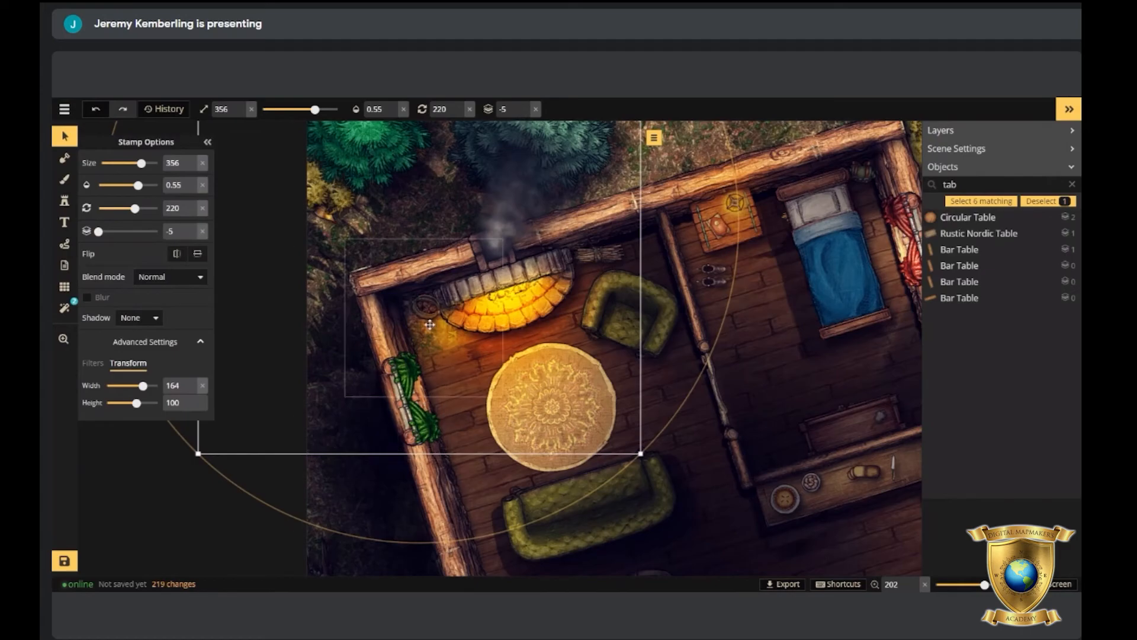
# Choose the second plank texture from the Wood Textures for the brush.
pyautogui.press('b')
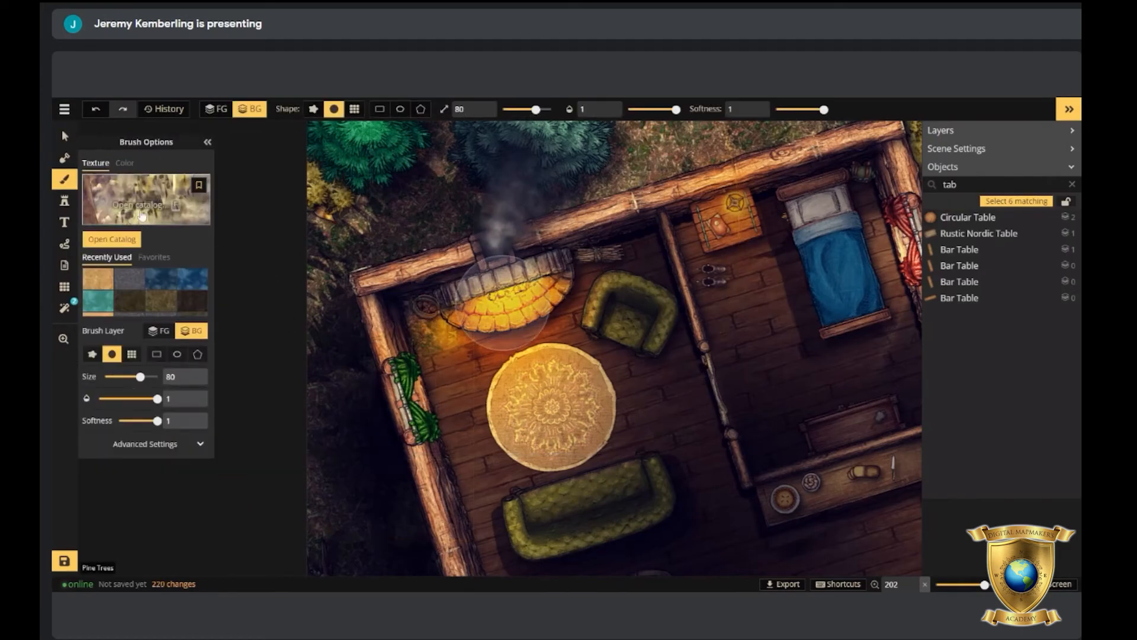
pyautogui.click(141, 211)
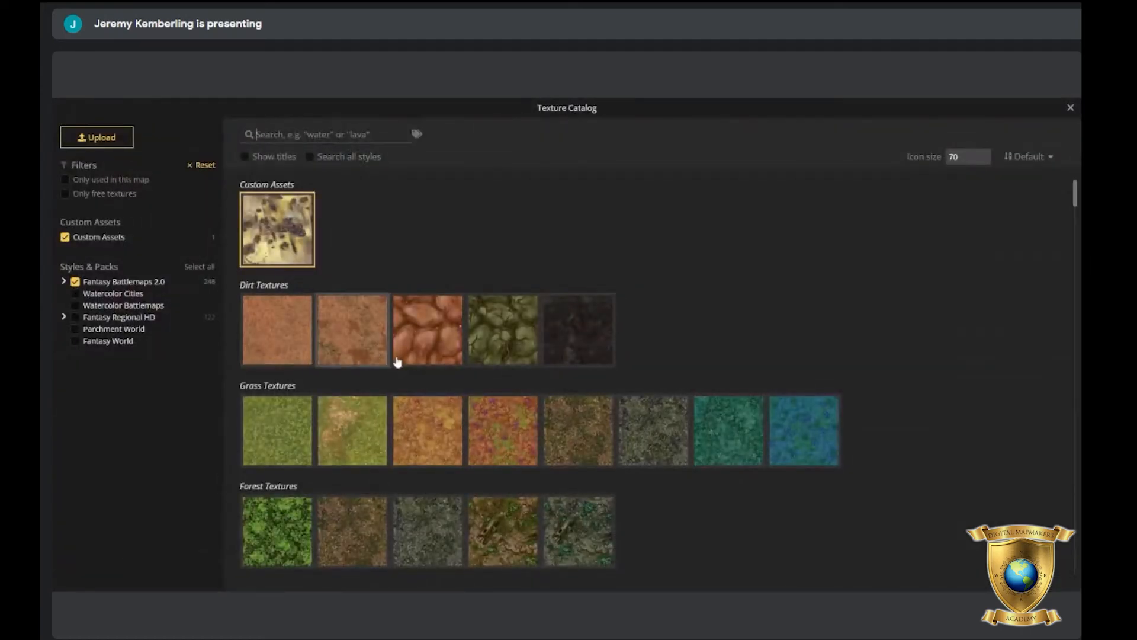
pyautogui.scroll(-5, 408, 361)
pyautogui.scroll(-15, 411, 360)
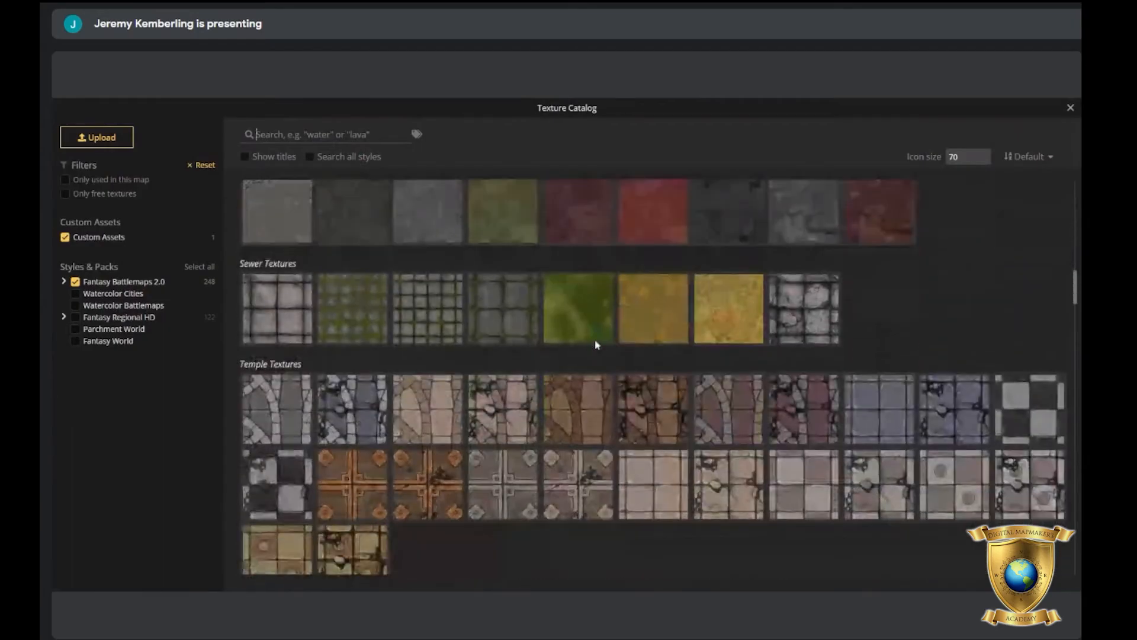
pyautogui.scroll(-7, 569, 335)
pyautogui.scroll(4, 414, 355)
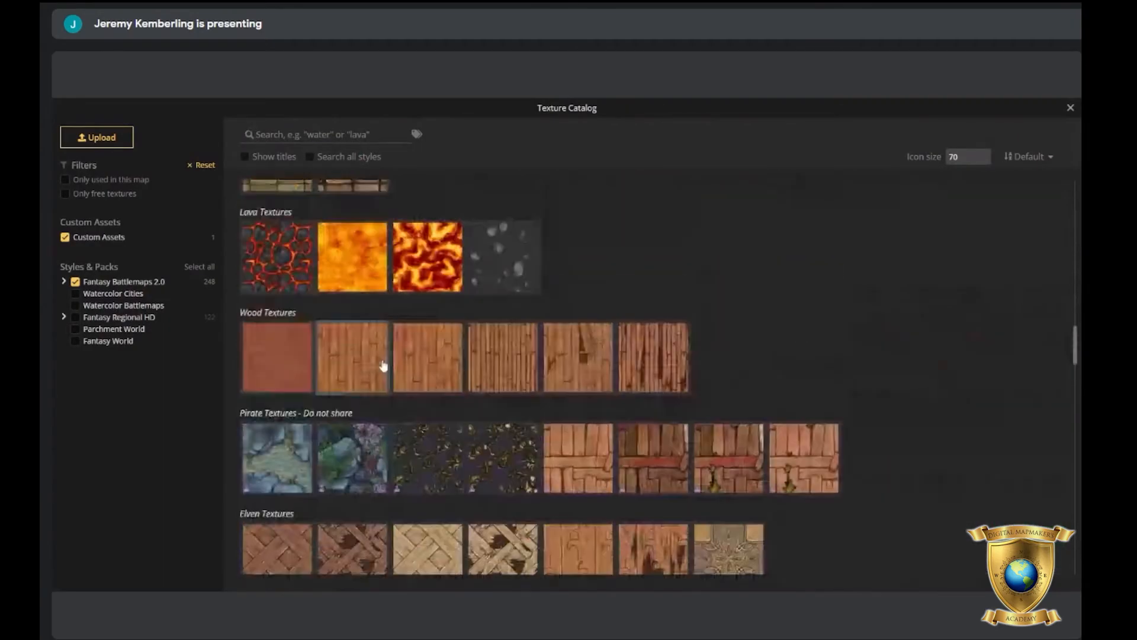
pyautogui.click(383, 366)
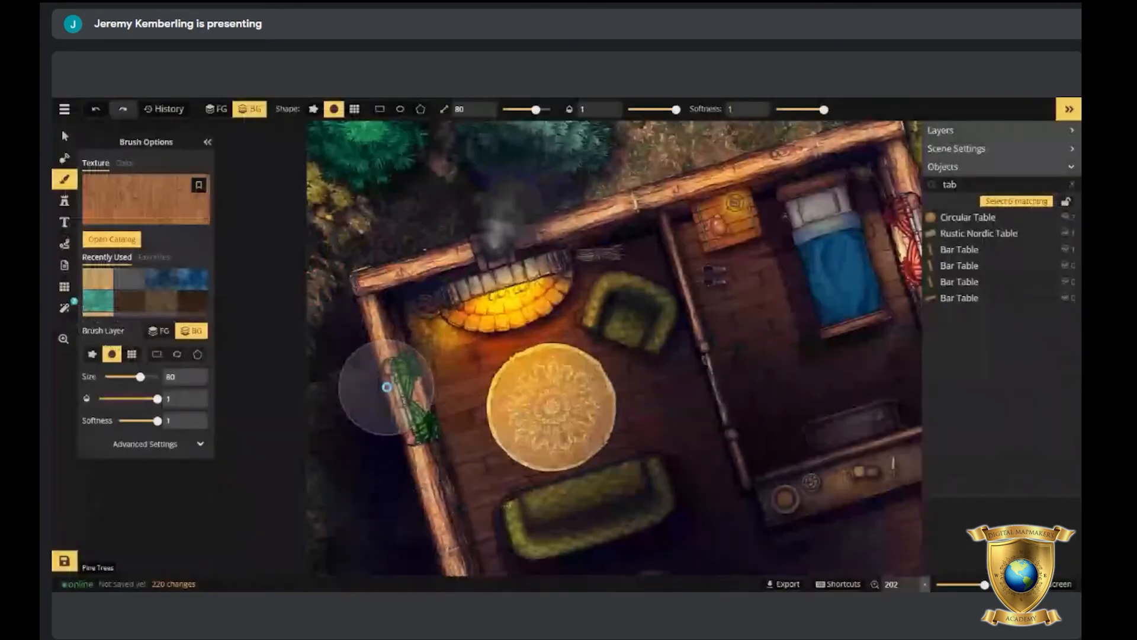
# Set the wood texture's placement rotation to 70 to align the planks with the cabin floor.
pyautogui.click(161, 446)
pyautogui.moveTo(115, 501); pyautogui.dragTo(124, 501)
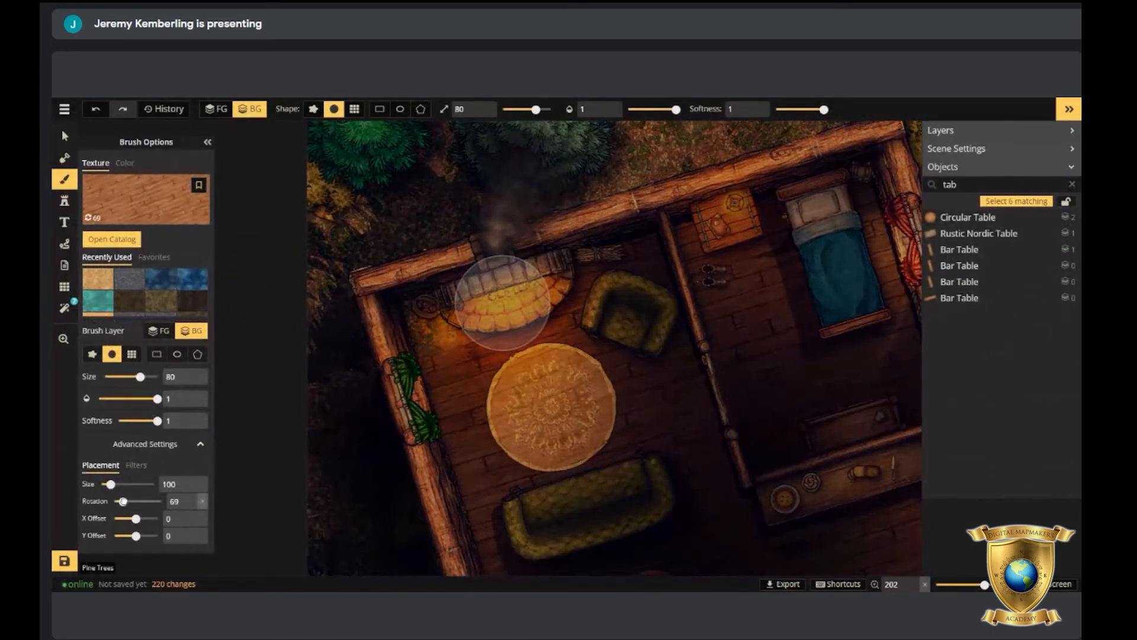
pyautogui.moveTo(124, 501); pyautogui.dragTo(123, 501)
pyautogui.click(193, 499)
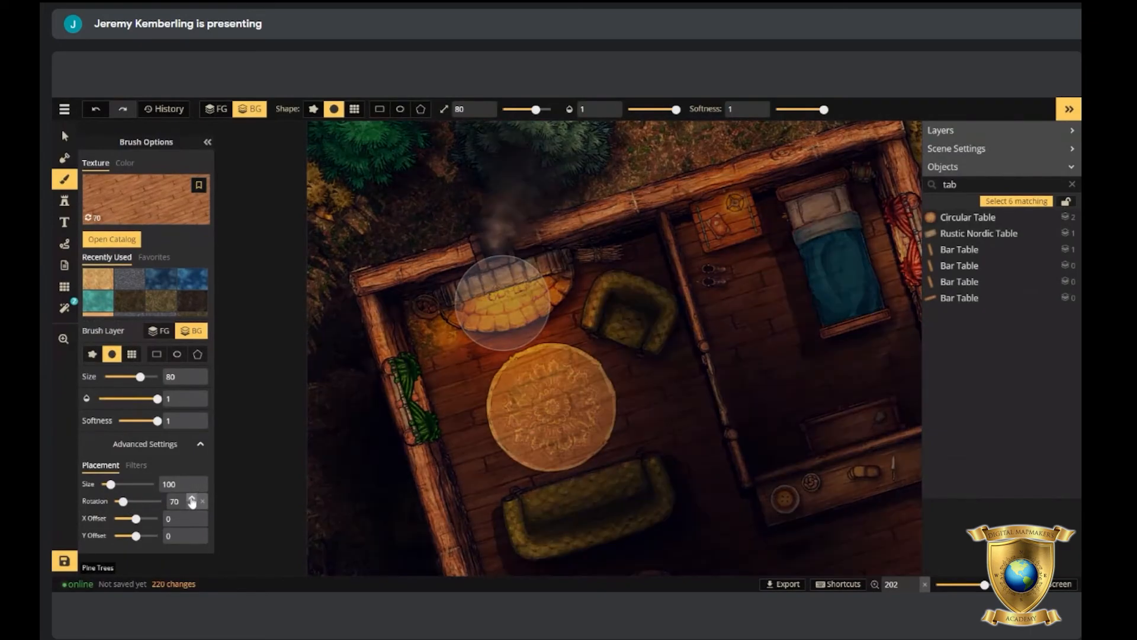
pyautogui.click(154, 258)
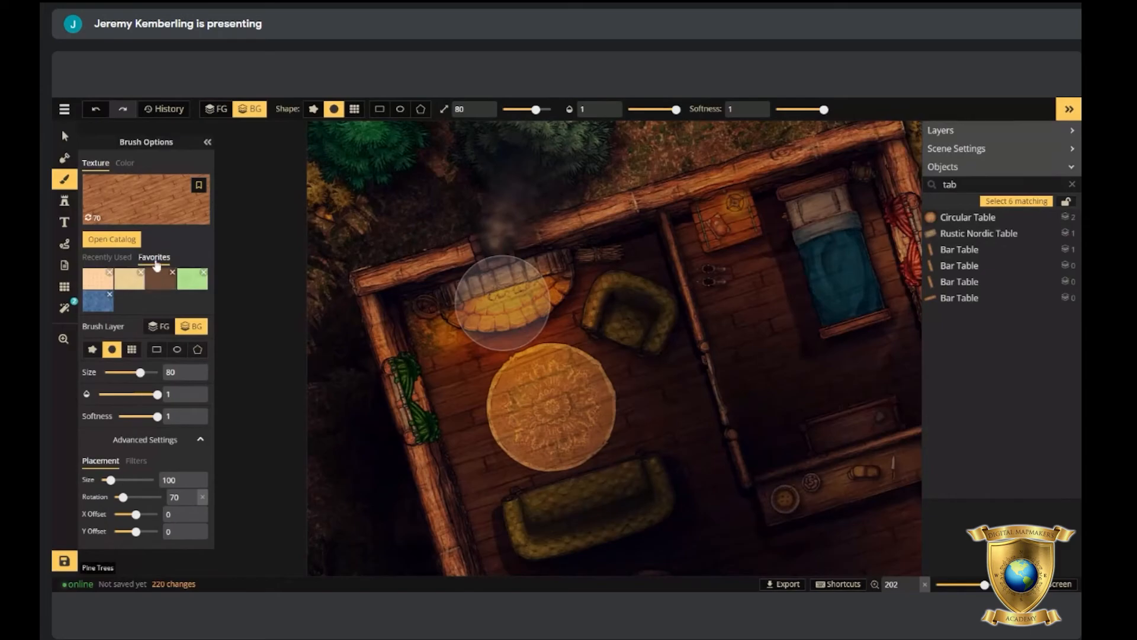
pyautogui.click(108, 258)
# Try painting the rotated planks beside the fireplace on the BG brush layer at size 70.
pyautogui.press('[')
pyautogui.click(441, 334)
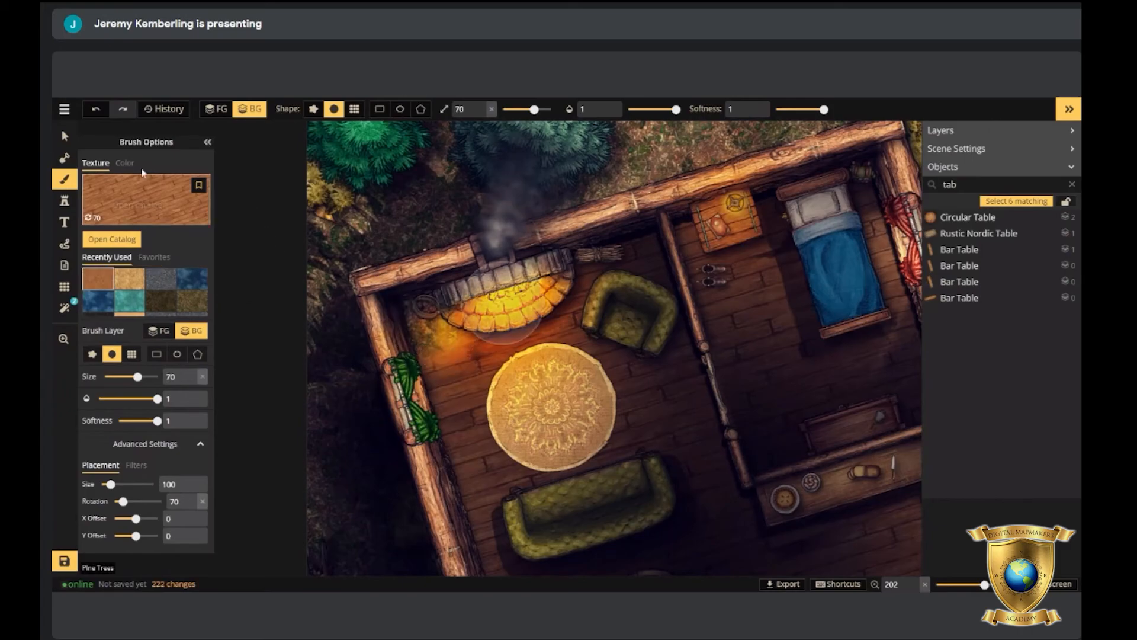
pyautogui.click(96, 110)
# Paint the plank texture in the corner beside the fireplace on the FG brush layer, at size 60 and brightness 84.
pyautogui.click(216, 108)
pyautogui.press('[')
pyautogui.click(422, 312)
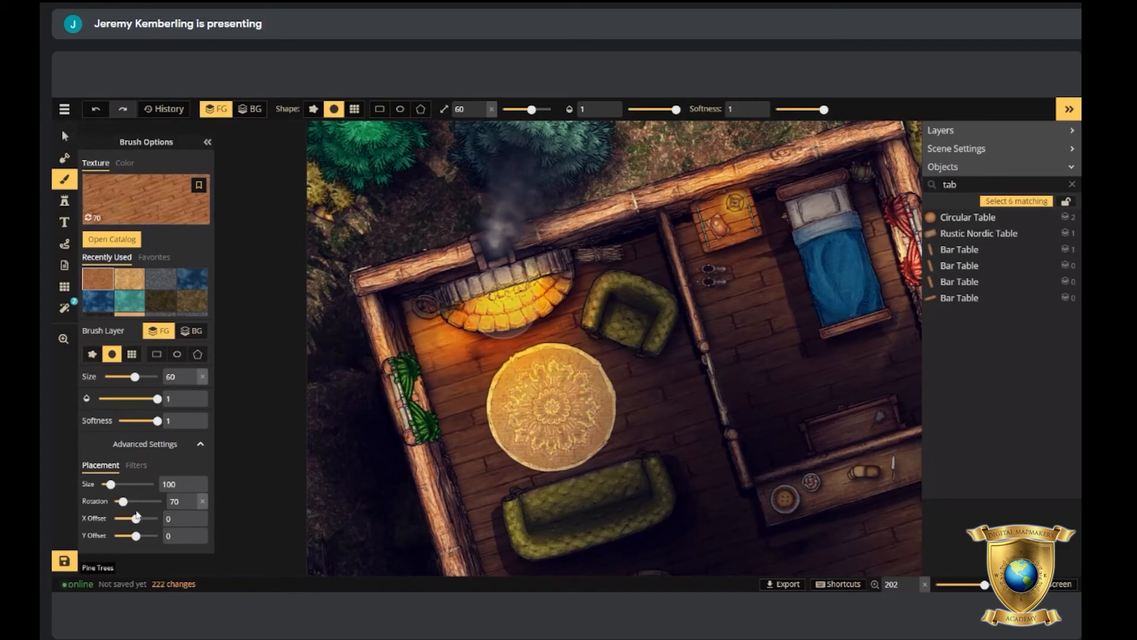
pyautogui.click(138, 466)
pyautogui.moveTo(137, 517); pyautogui.dragTo(135, 518)
pyautogui.moveTo(408, 299)
pyautogui.mouseDown()
pyautogui.moveTo(436, 340)
pyautogui.moveTo(494, 354)
pyautogui.mouseUp()
pyautogui.scroll(-2, 584, 353)
pyautogui.scroll(-3, 583, 354)
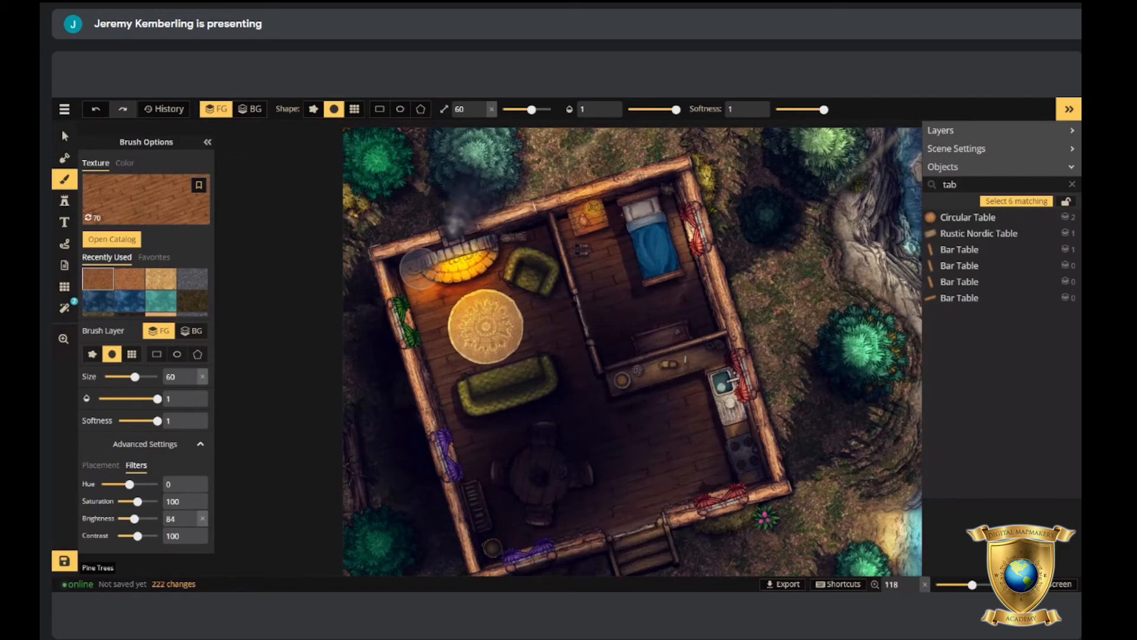
pyautogui.scroll(-1, 447, 290)
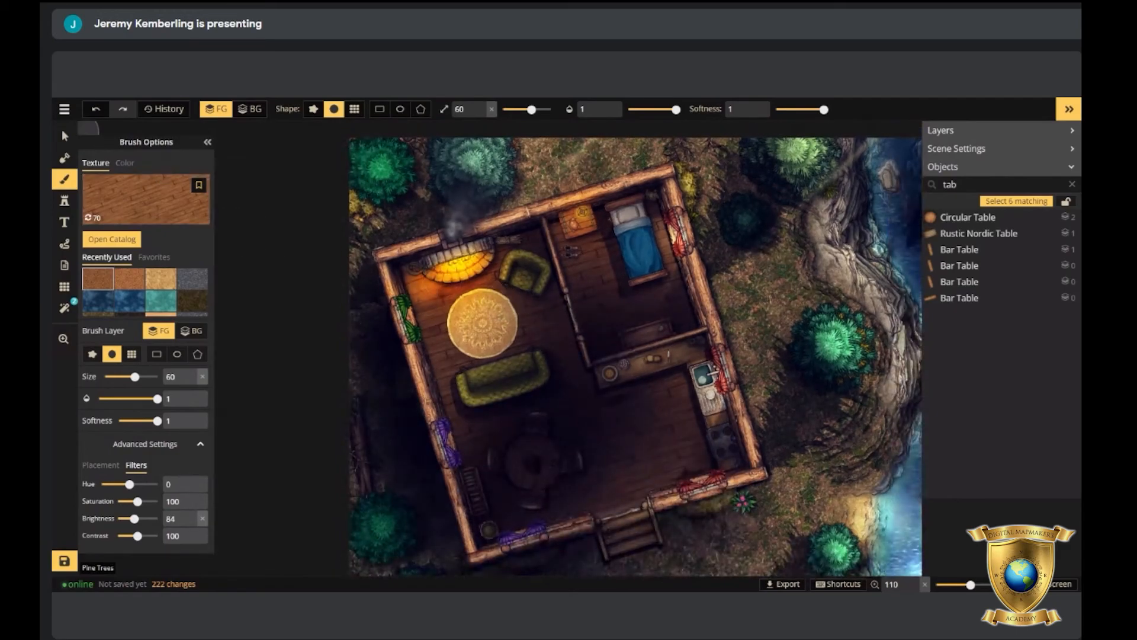
pyautogui.click(65, 137)
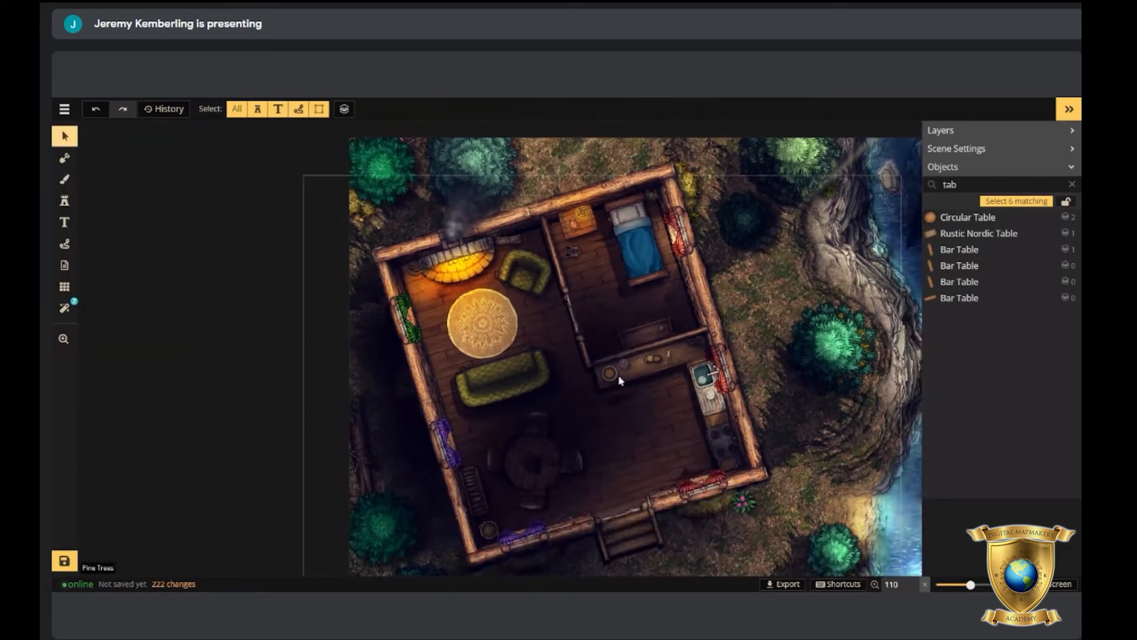
pyautogui.moveTo(610, 394); pyautogui.dragTo(585, 316)
pyautogui.scroll(-4, 564, 304)
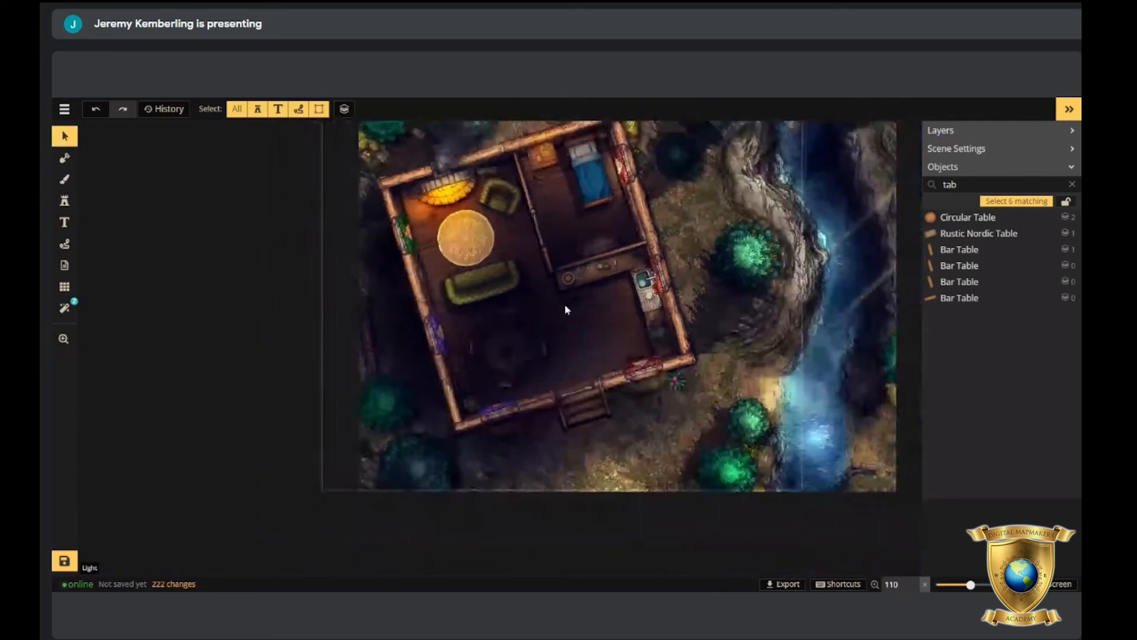
# Try painting the teal water texture on the FG layer at size 190 from the cabin's southeast corner to the river.
pyautogui.press('b')
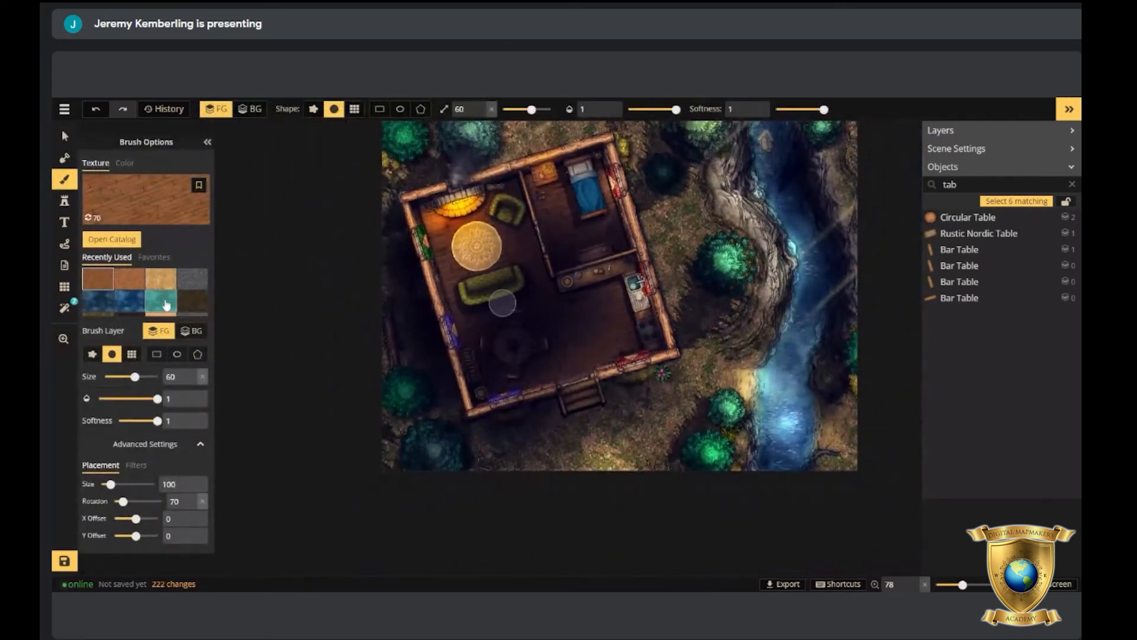
pyautogui.click(157, 294)
pyautogui.scroll(10, 541, 327)
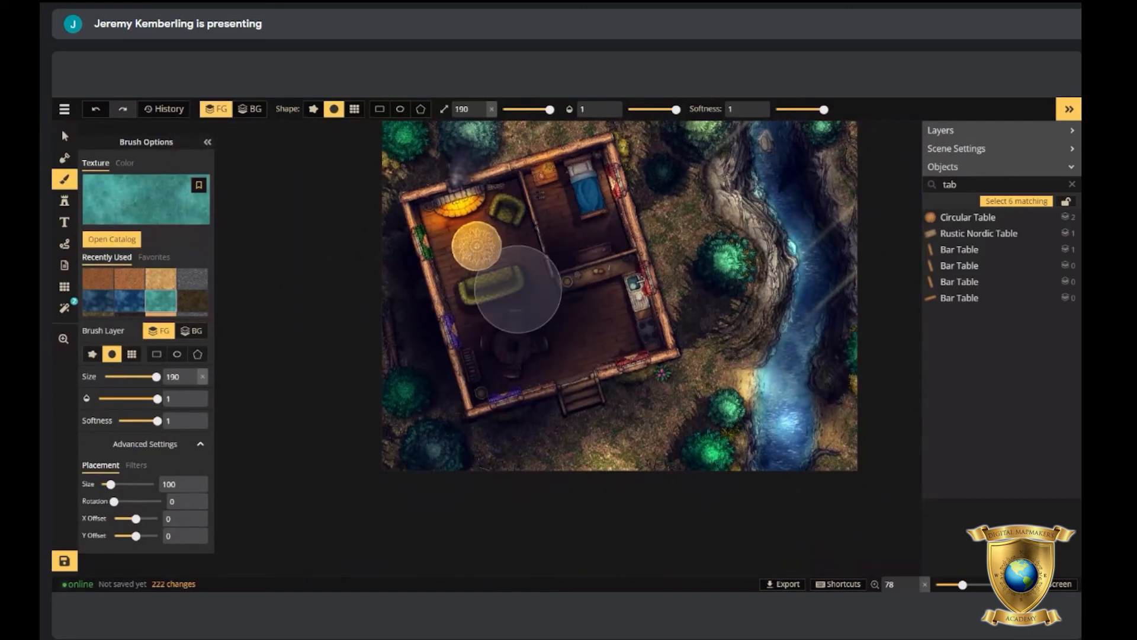
pyautogui.moveTo(669, 388); pyautogui.dragTo(777, 411)
pyautogui.scroll(-1, 704, 385)
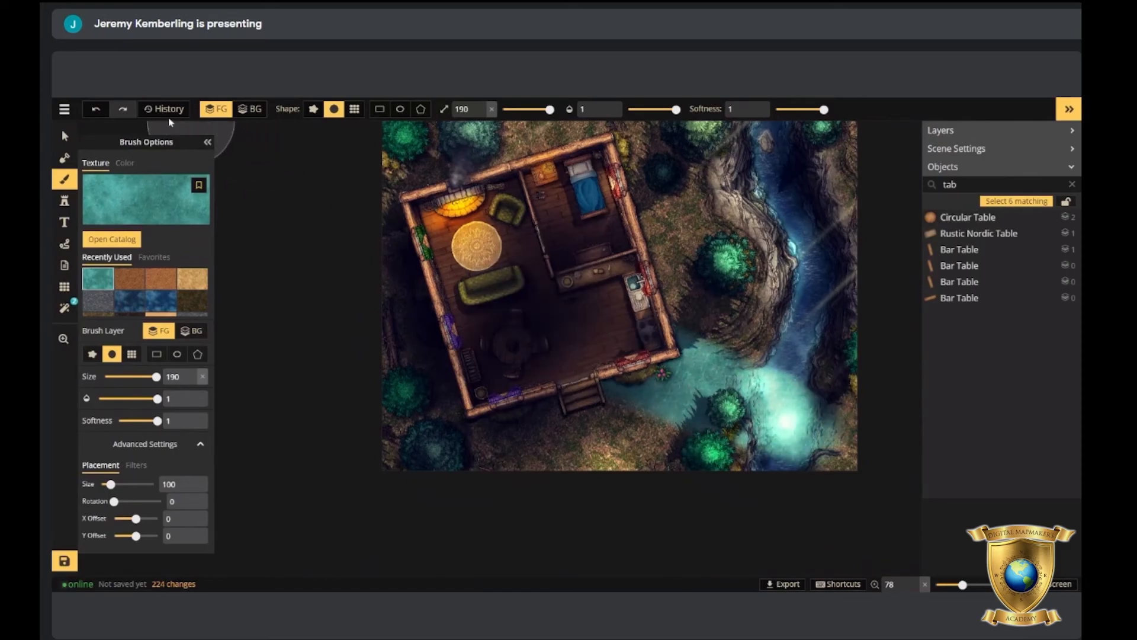
pyautogui.click(106, 111)
pyautogui.click(105, 111)
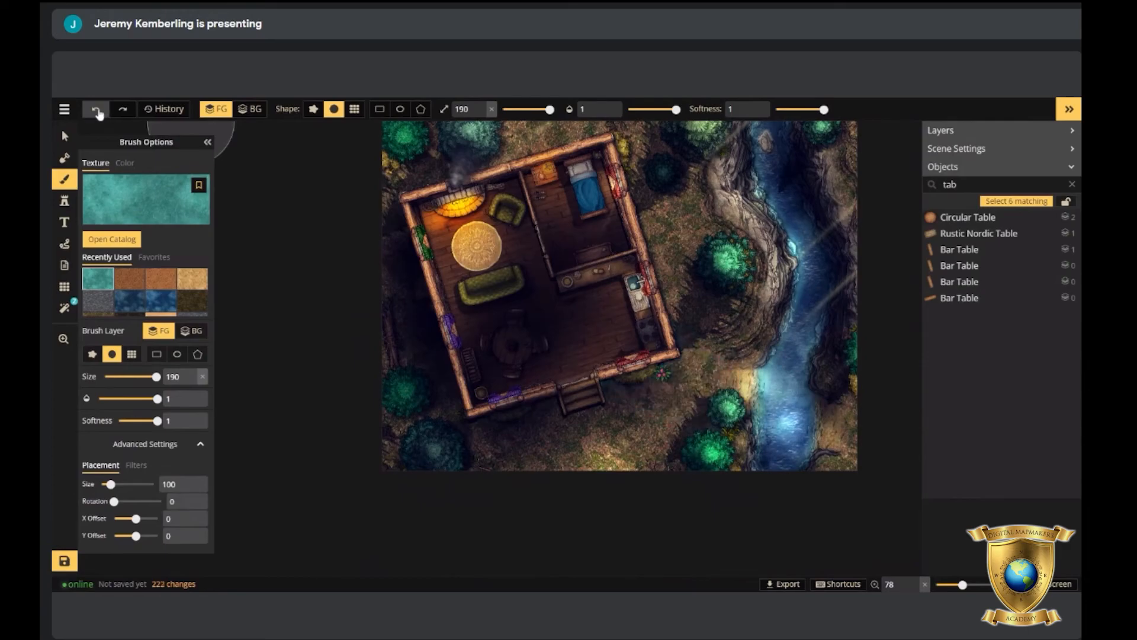
# Try painting the teal water texture on the BG layer at size 190 across the cabin's lower room floor.
pyautogui.click(249, 108)
pyautogui.moveTo(510, 303); pyautogui.dragTo(599, 338)
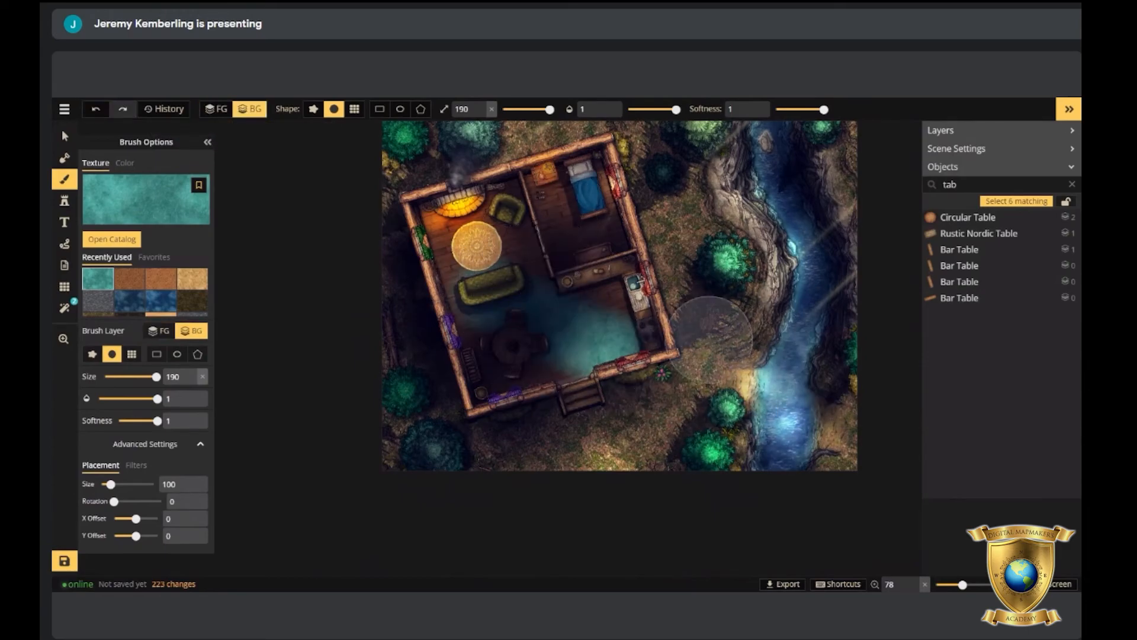
pyautogui.click(97, 110)
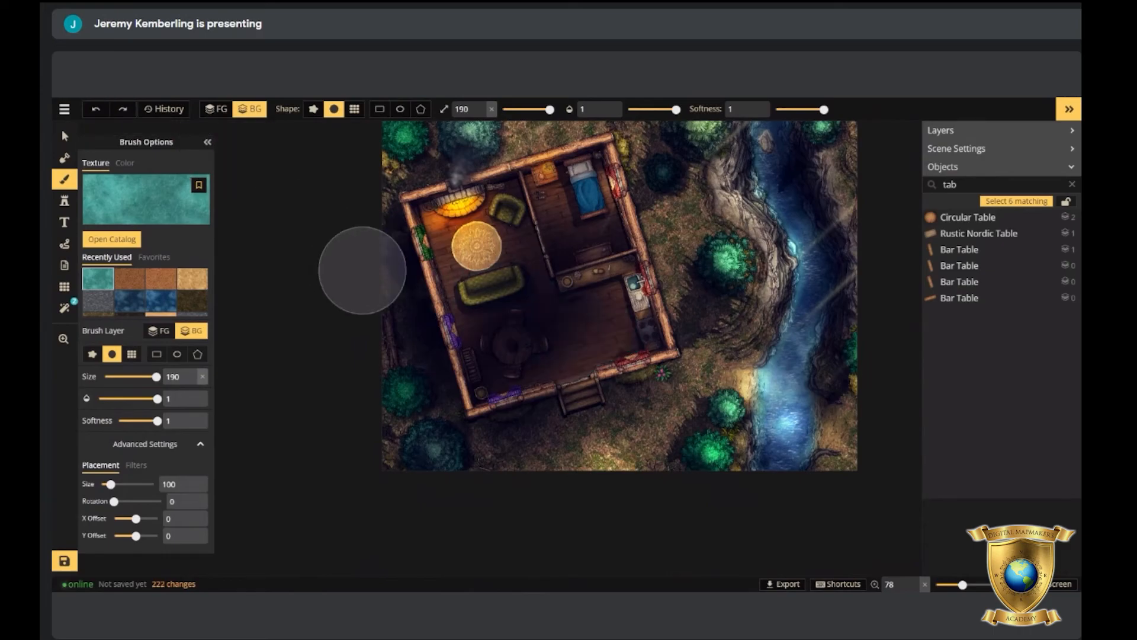
pyautogui.click(65, 137)
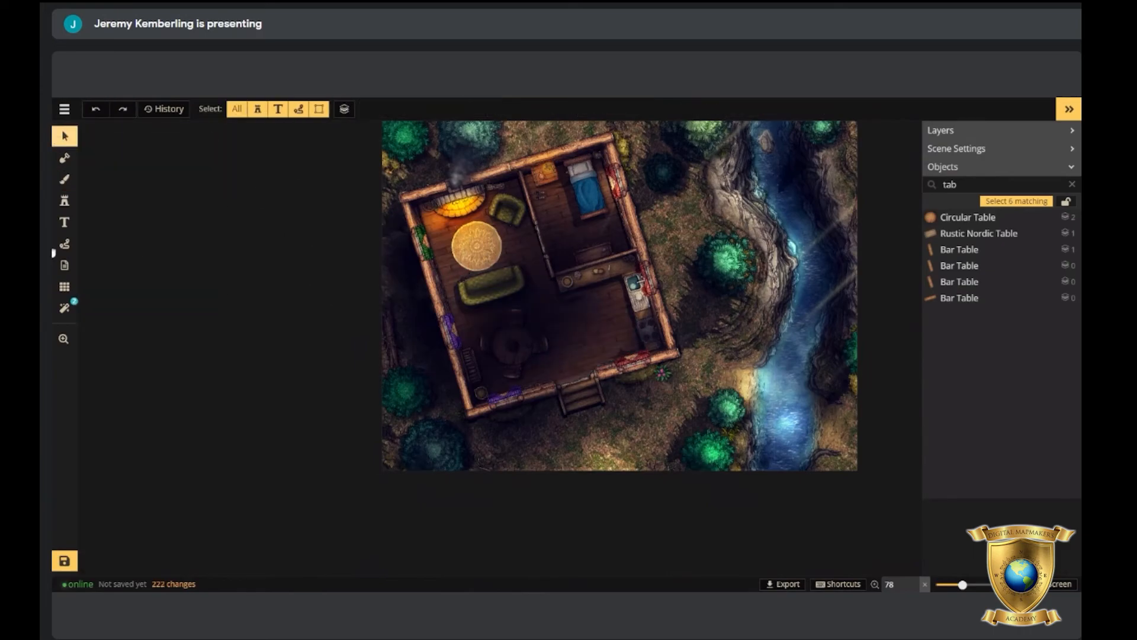
pyautogui.scroll(3, 545, 322)
pyautogui.click(64, 157)
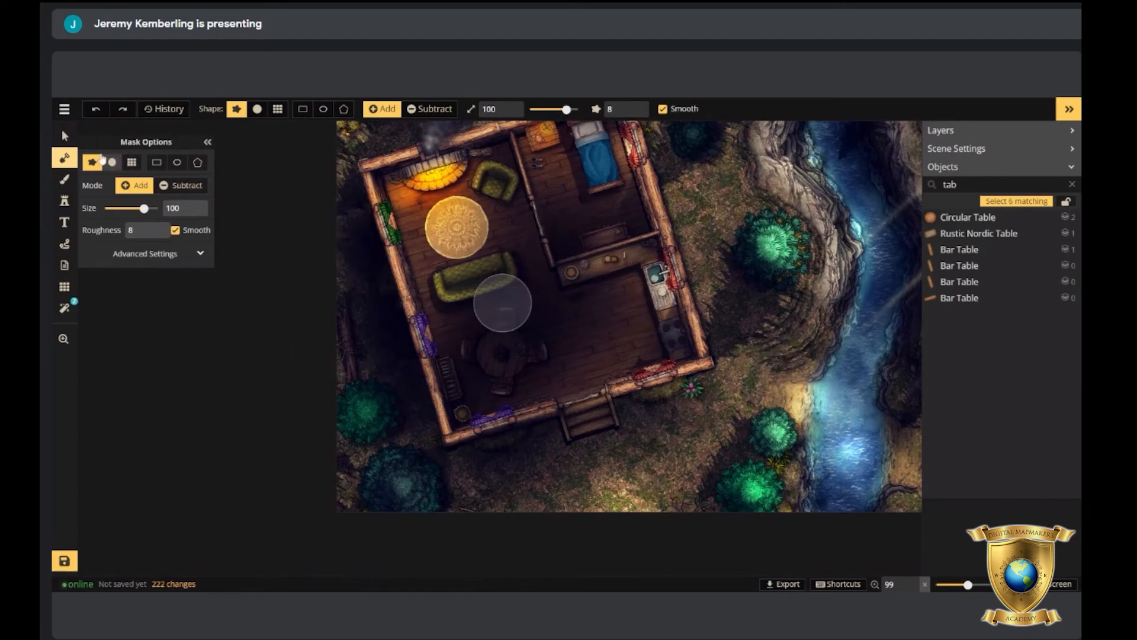
pyautogui.click(65, 136)
pyautogui.press('space')
pyautogui.moveTo(581, 357); pyautogui.dragTo(580, 379)
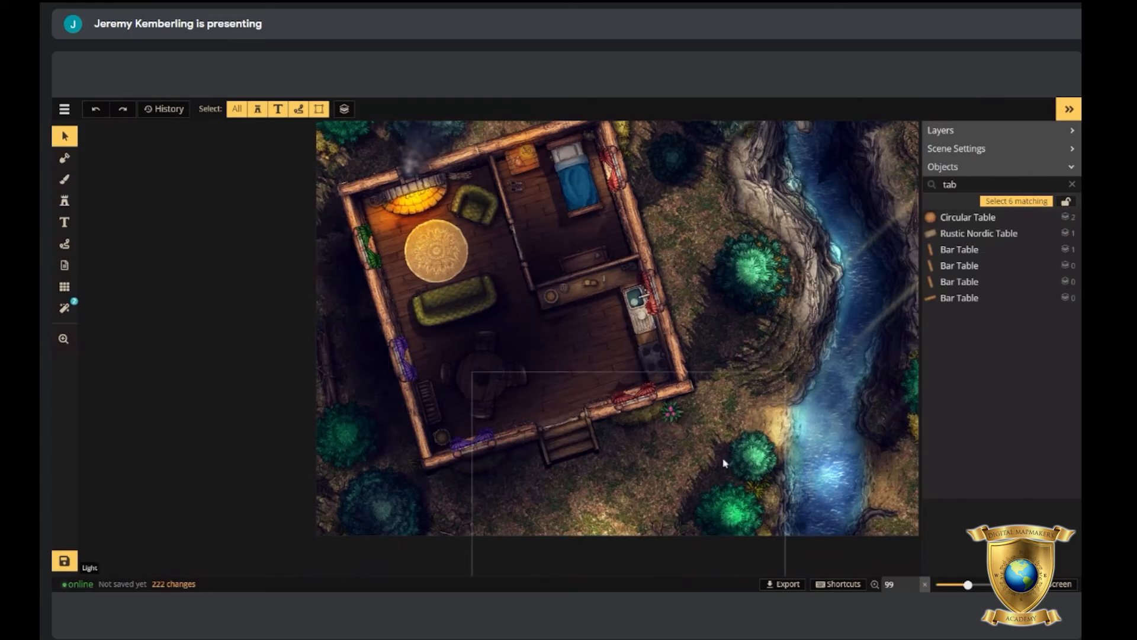
# Try painting the sandy texture on the FG layer at size 180 and opacity 0.8 along the ground south and east of the cabin.
pyautogui.press('b')
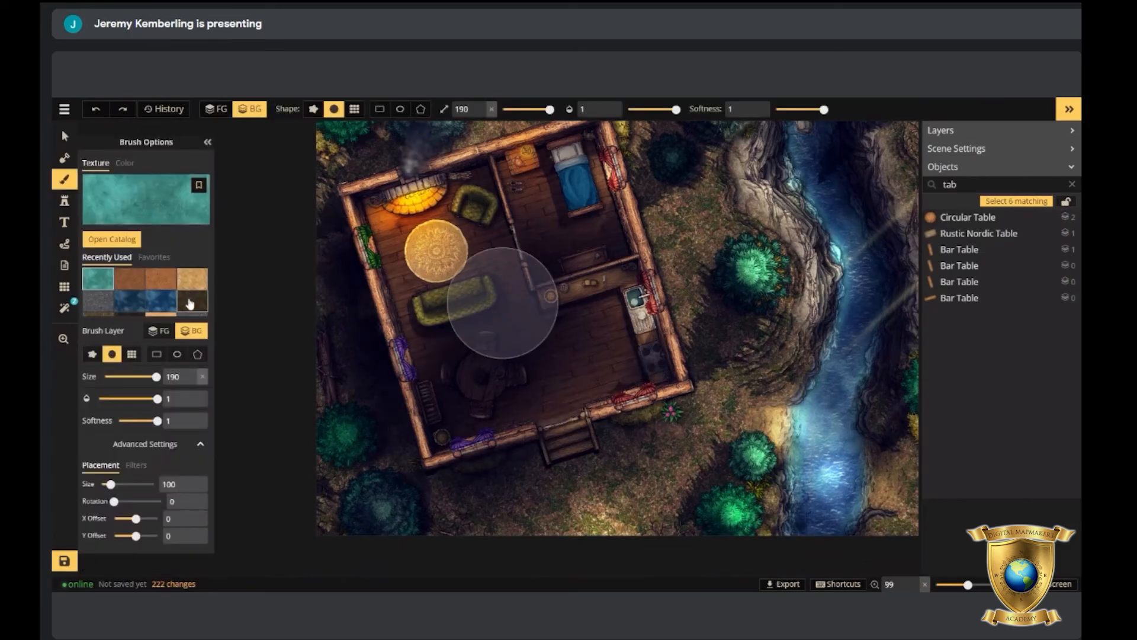
pyautogui.click(191, 278)
pyautogui.scroll(-2, 622, 411)
pyautogui.click(216, 109)
pyautogui.press('[')
pyautogui.press('[')
pyautogui.press('[')
pyautogui.press(']')
pyautogui.press(']')
pyautogui.moveTo(563, 399)
pyautogui.mouseDown()
pyautogui.moveTo(634, 384)
pyautogui.moveTo(642, 281)
pyautogui.mouseUp()
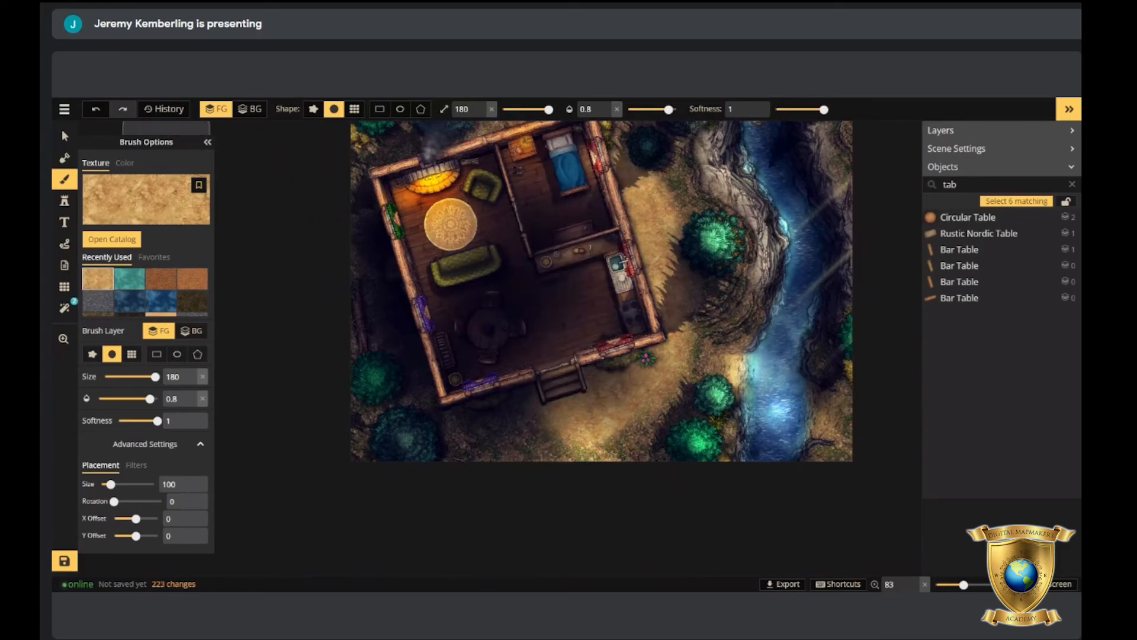
pyautogui.click(96, 112)
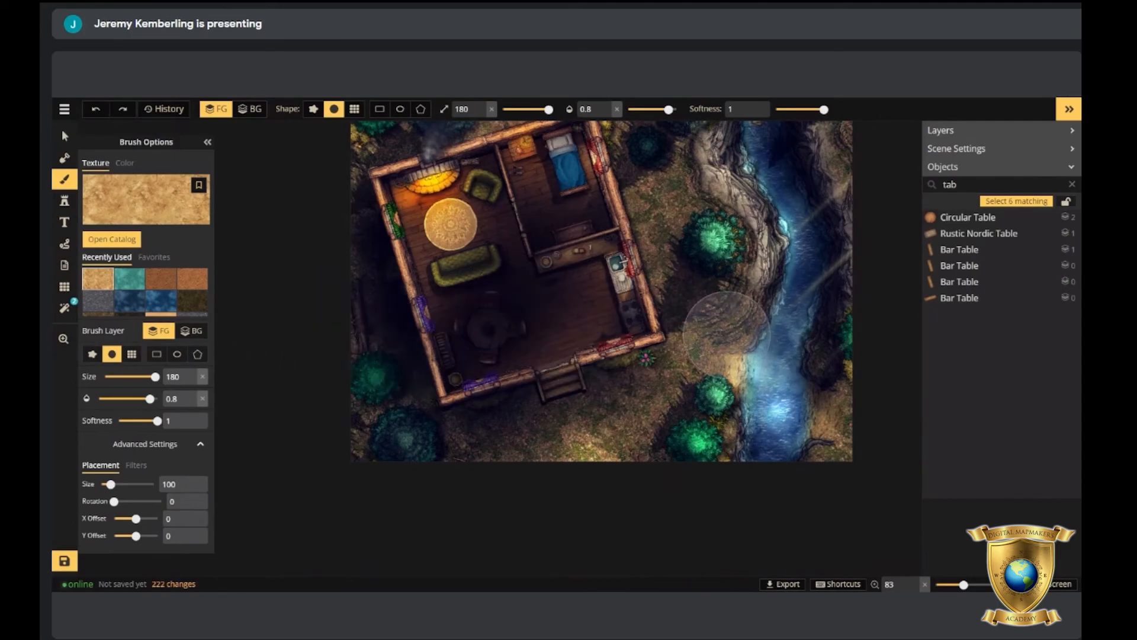
pyautogui.click(57, 143)
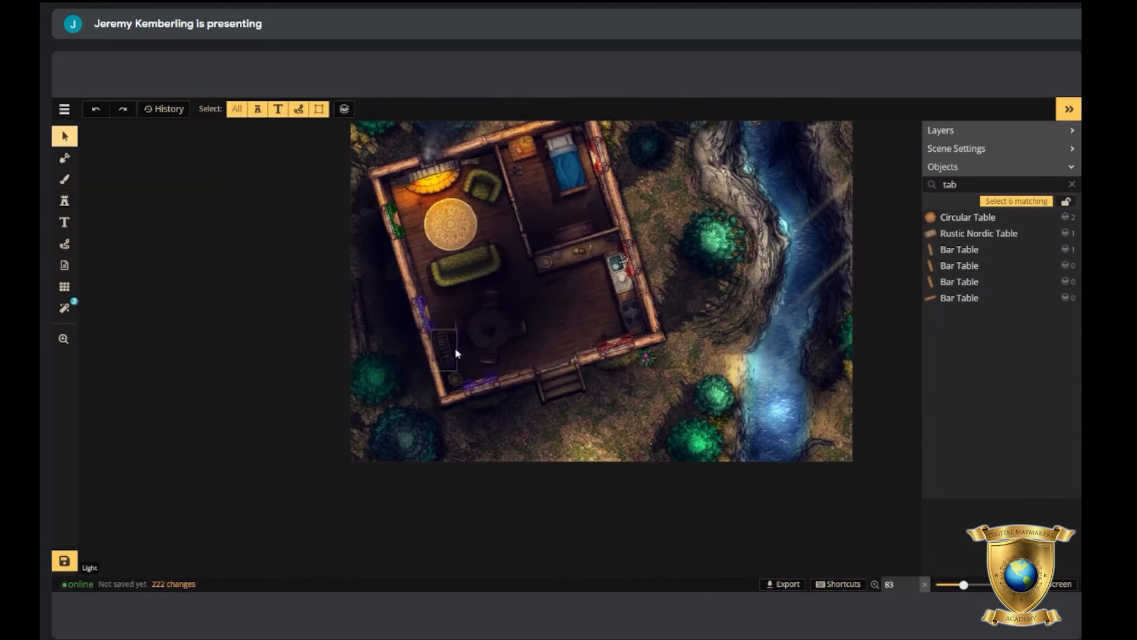
pyautogui.scroll(-2, 533, 348)
pyautogui.scroll(3, 559, 352)
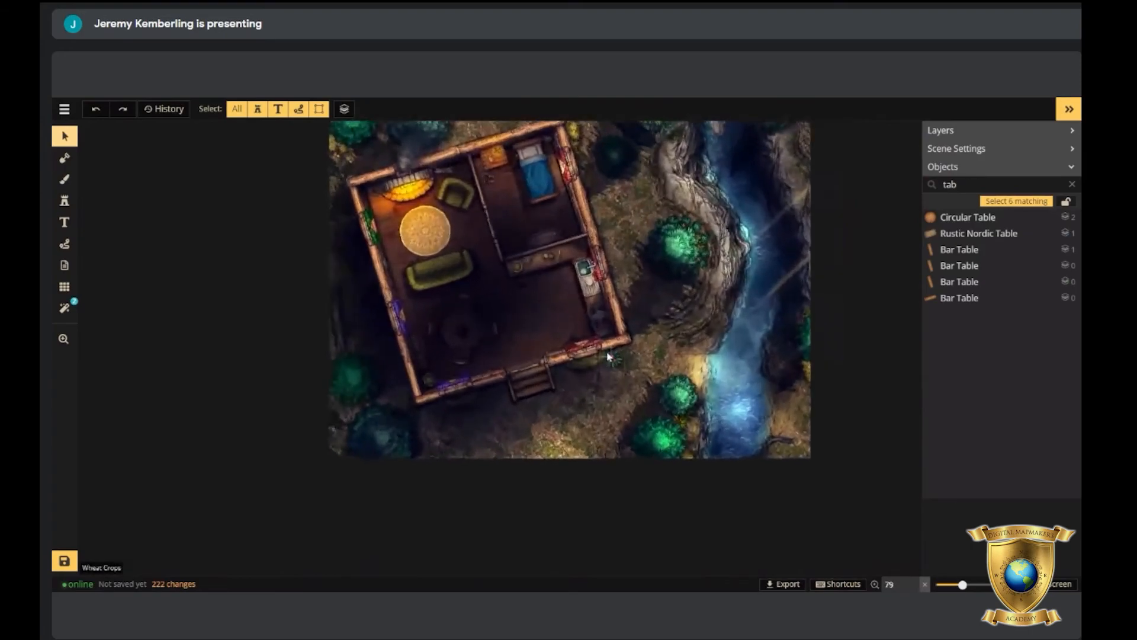
pyautogui.scroll(-2, 592, 361)
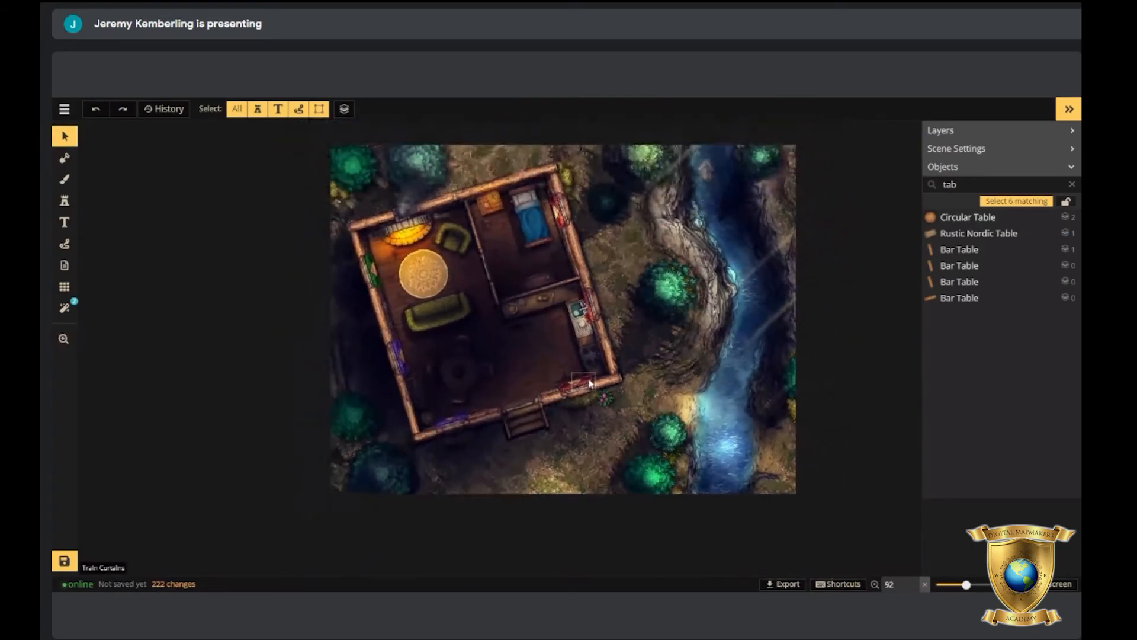